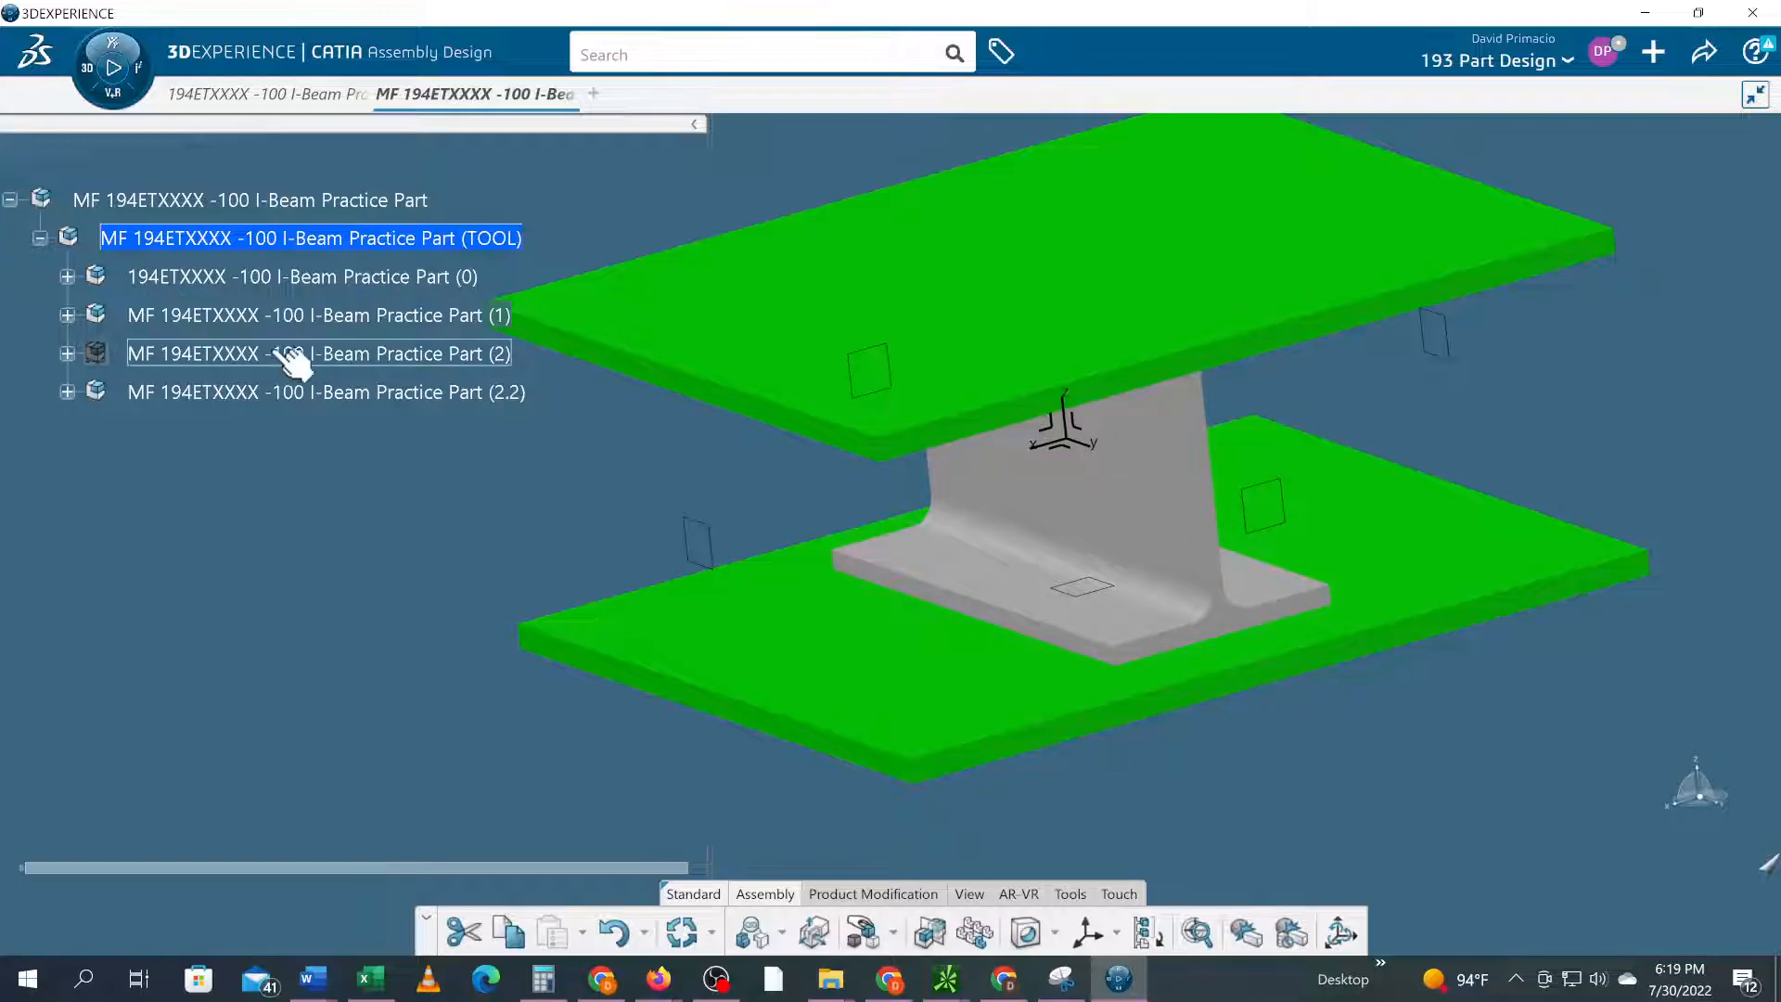
- Insert a new product under the MF 194ETXXXX -100 I-Beam Practice Part (TOOL) assembly
click(269, 242)
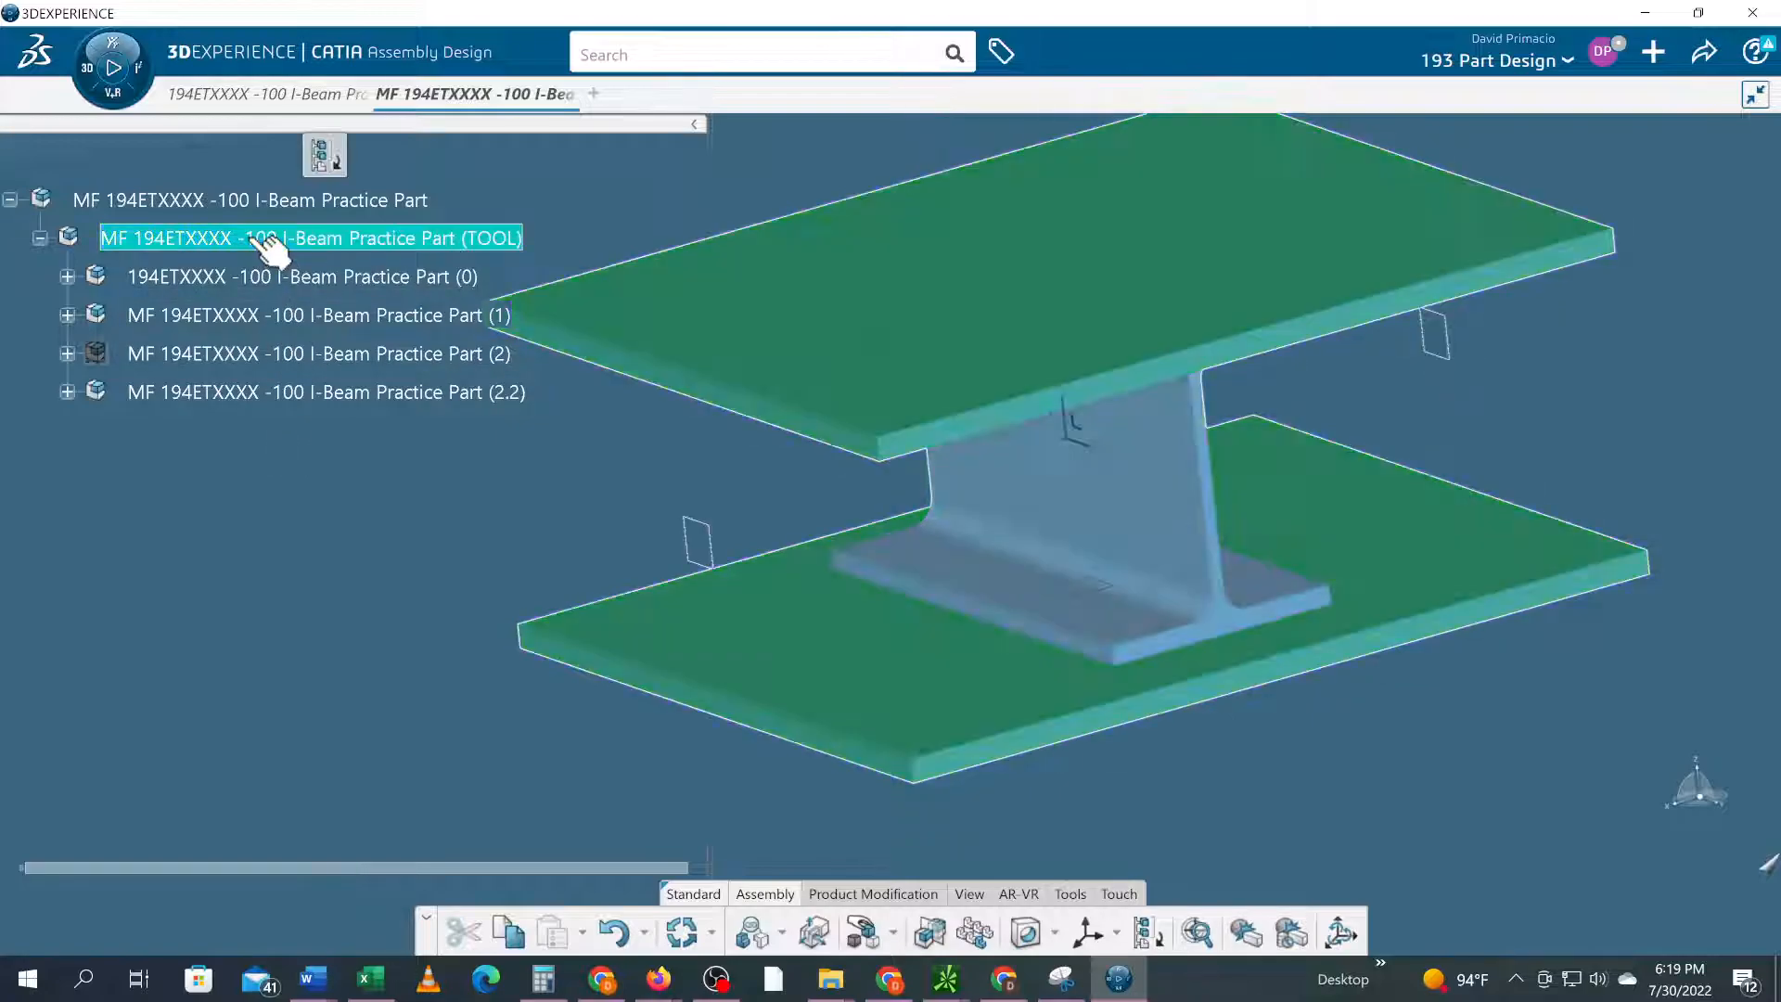
right_click(264, 243)
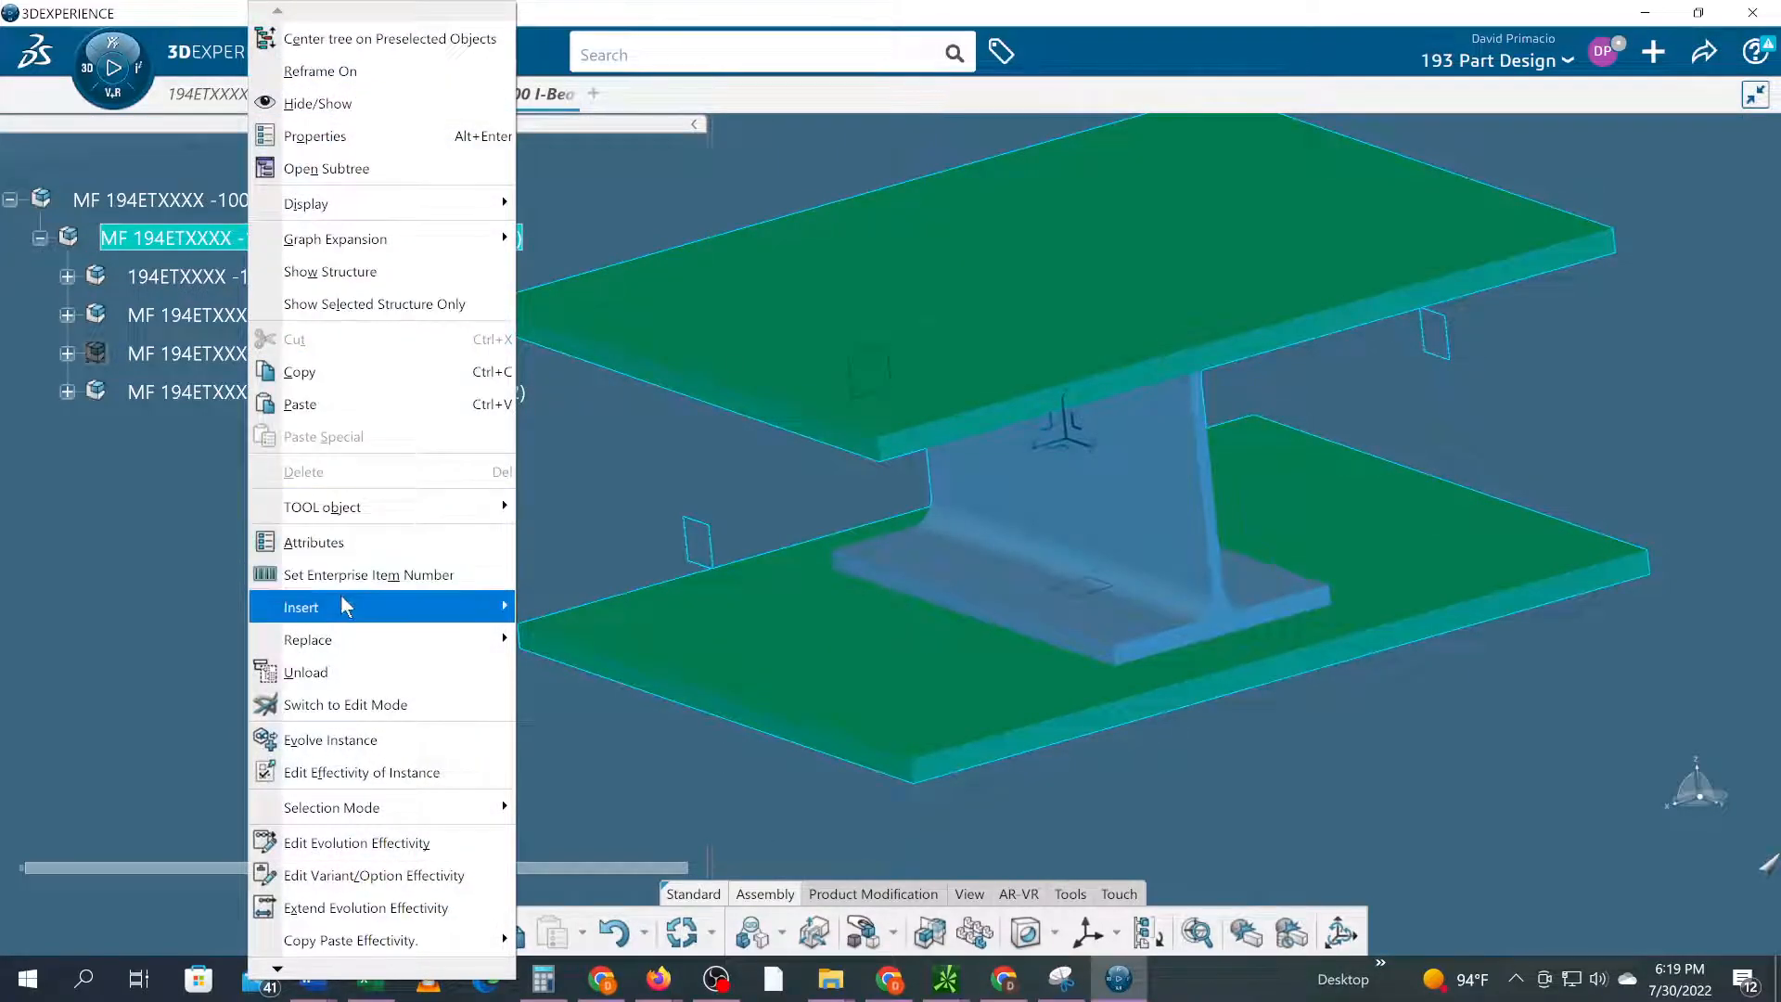
mouse_move(346, 604)
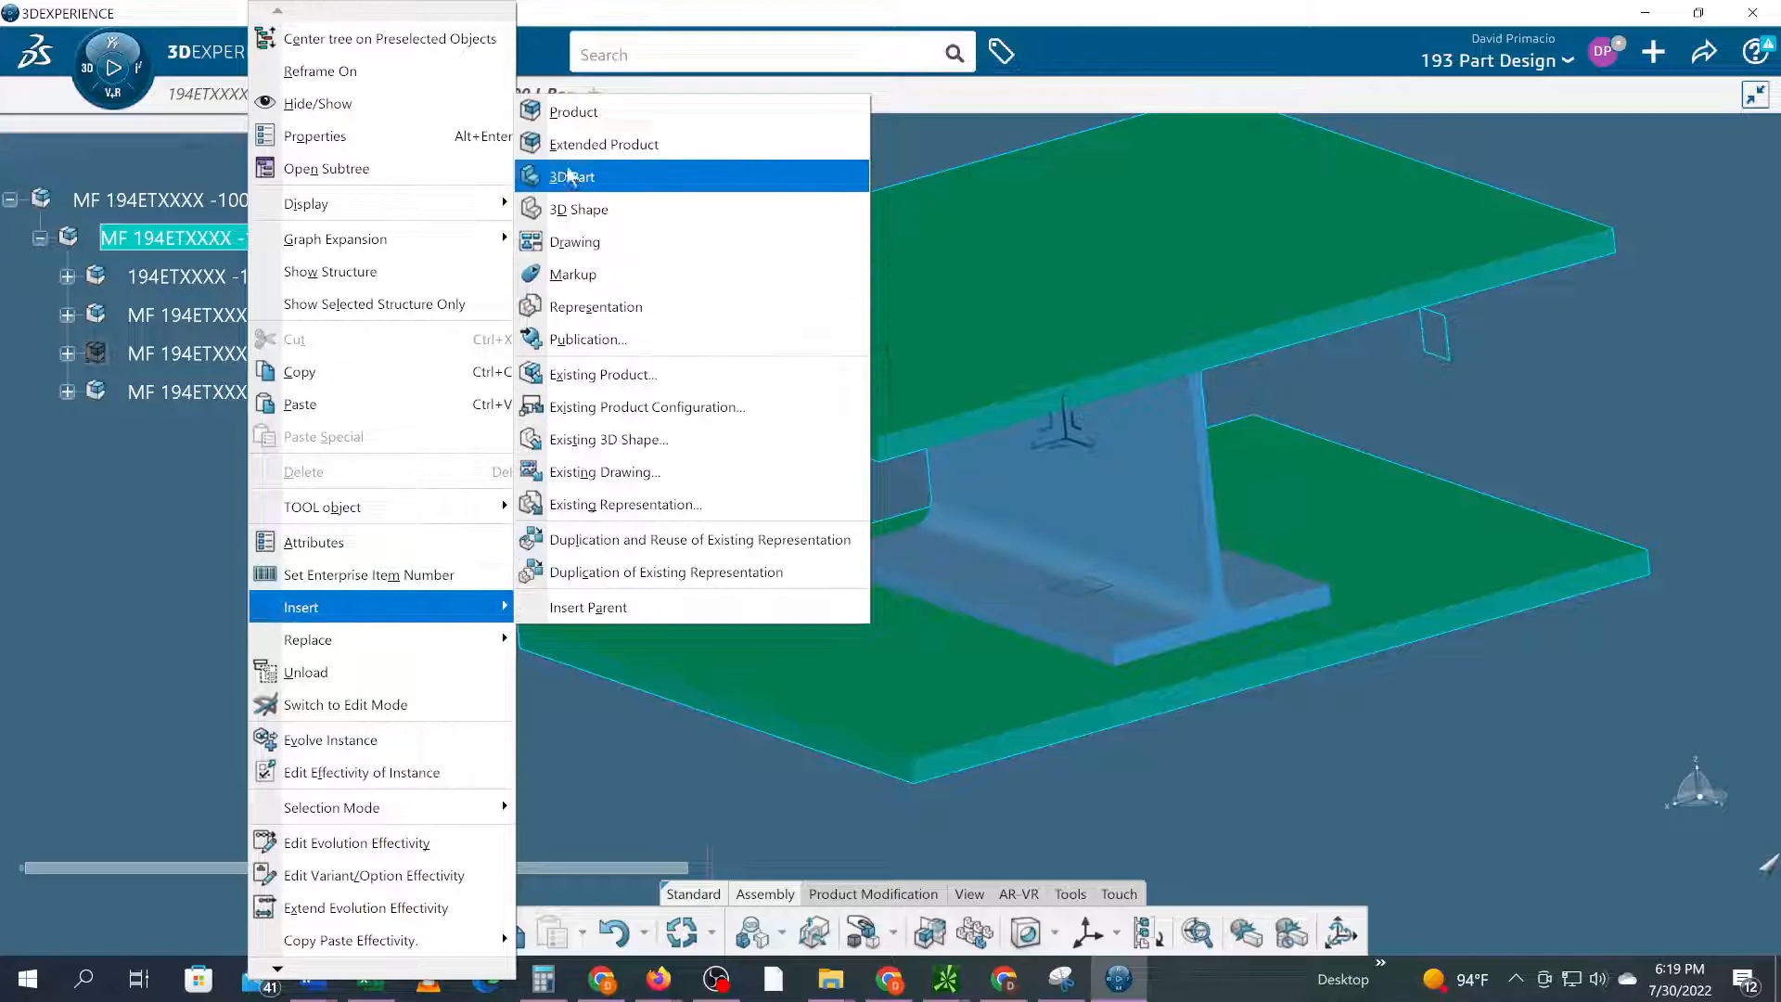
click(556, 114)
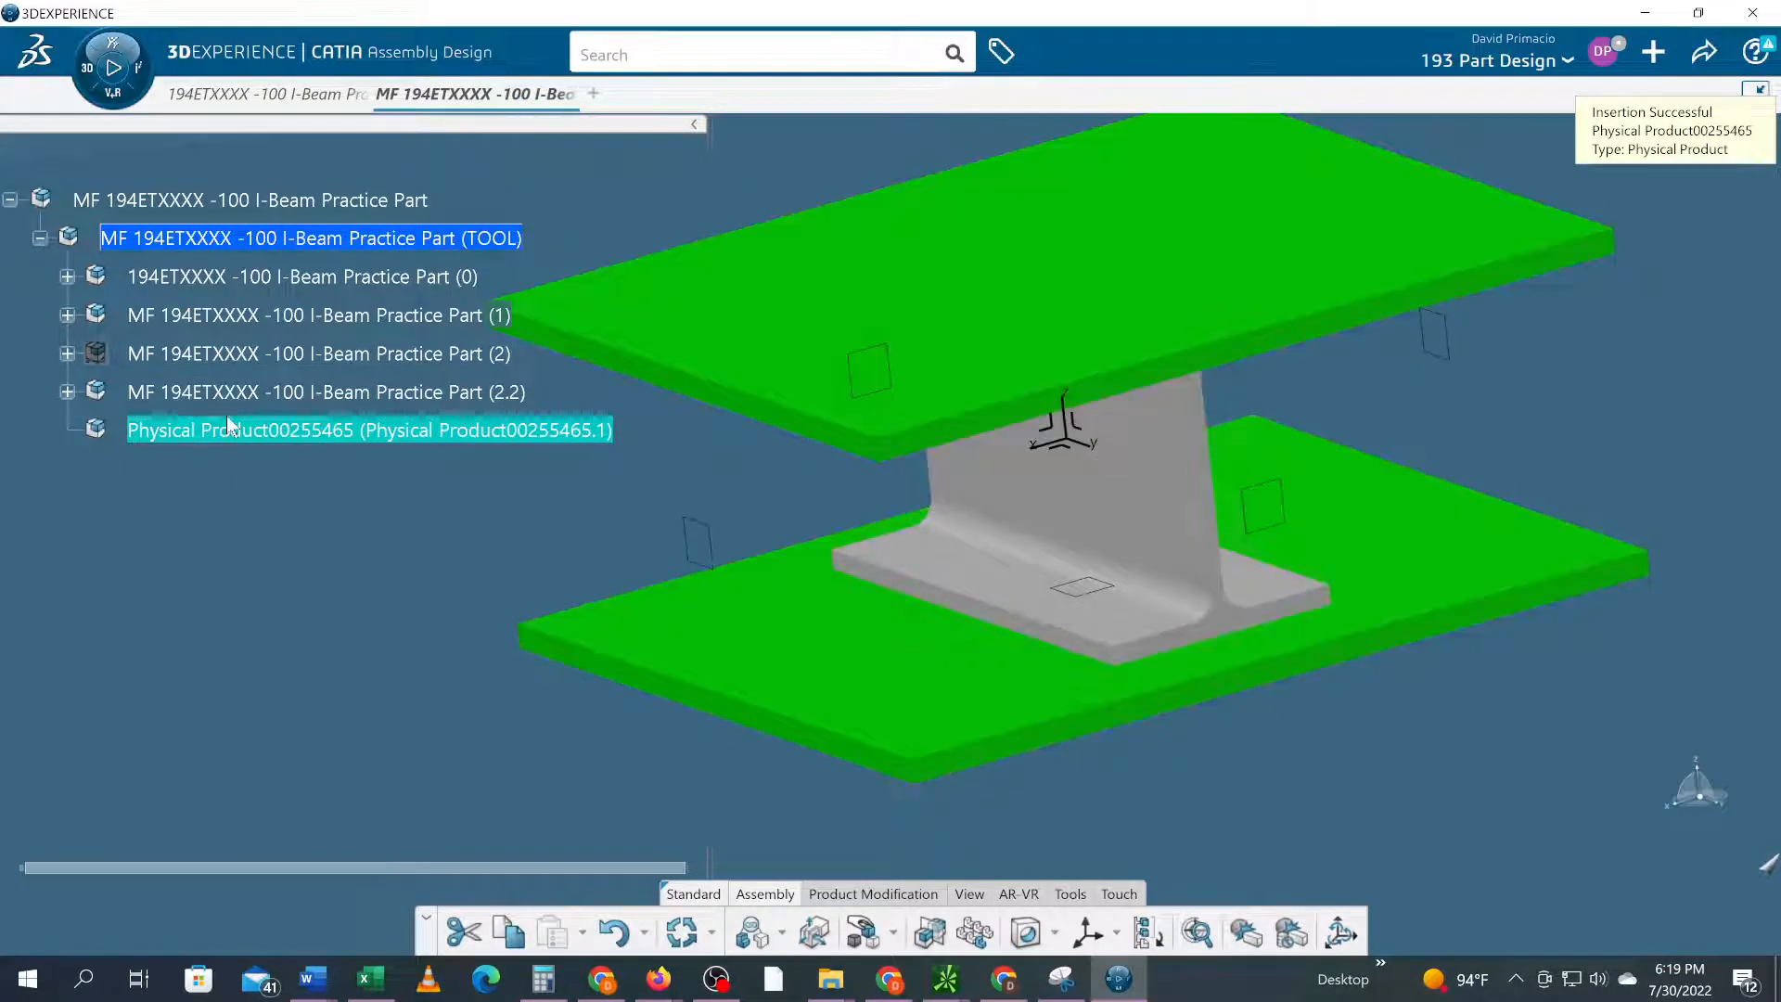
- Set the reference title of the newly inserted product to "MF 194ETXXXX -103 I-Beam Practice Part"
right_click(243, 434)
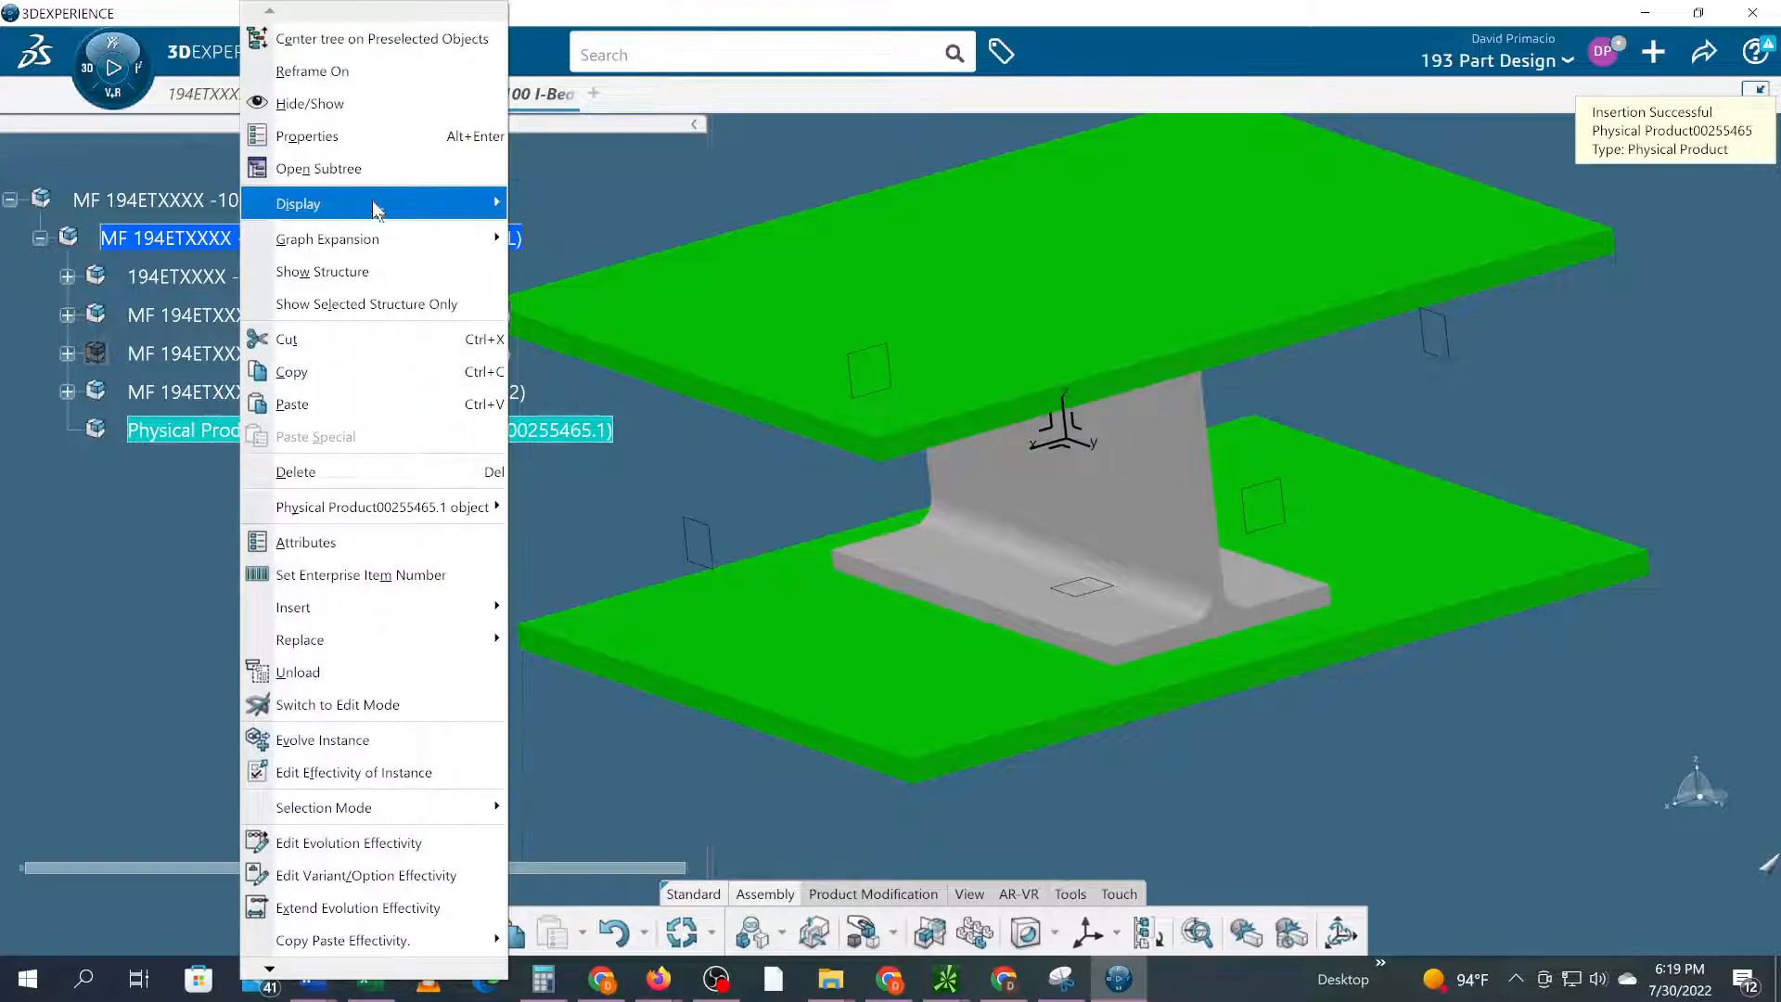
click(363, 141)
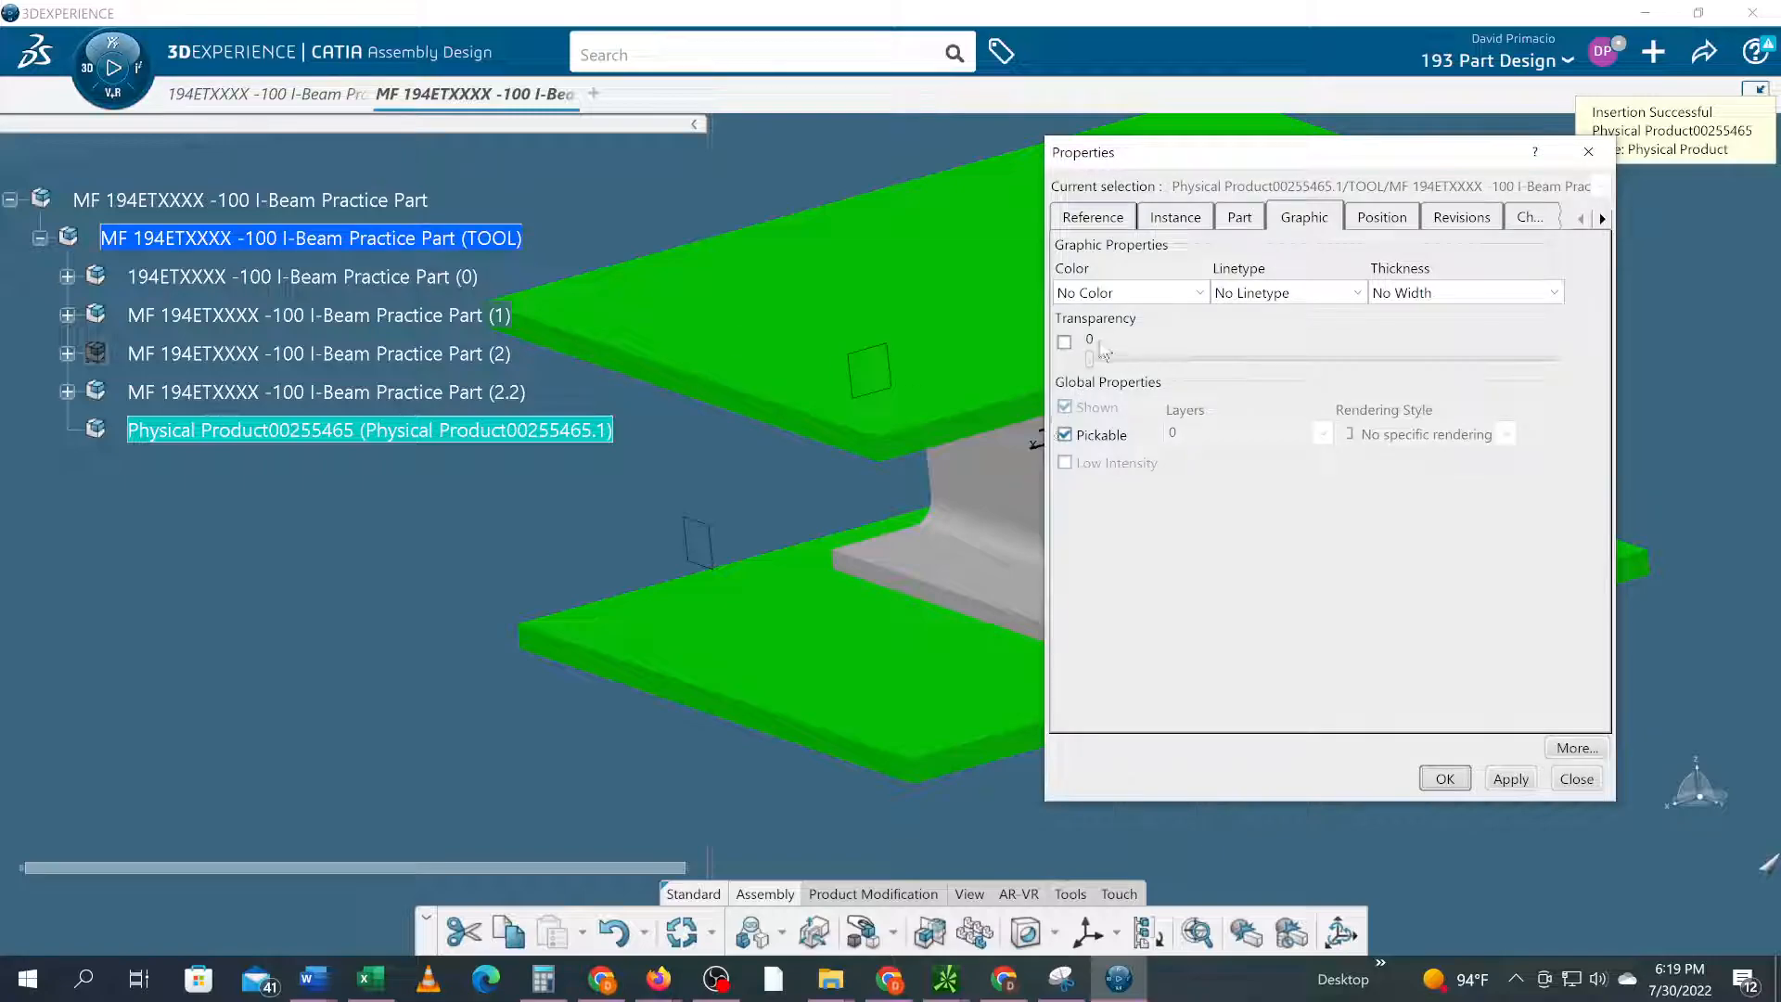
click(1110, 219)
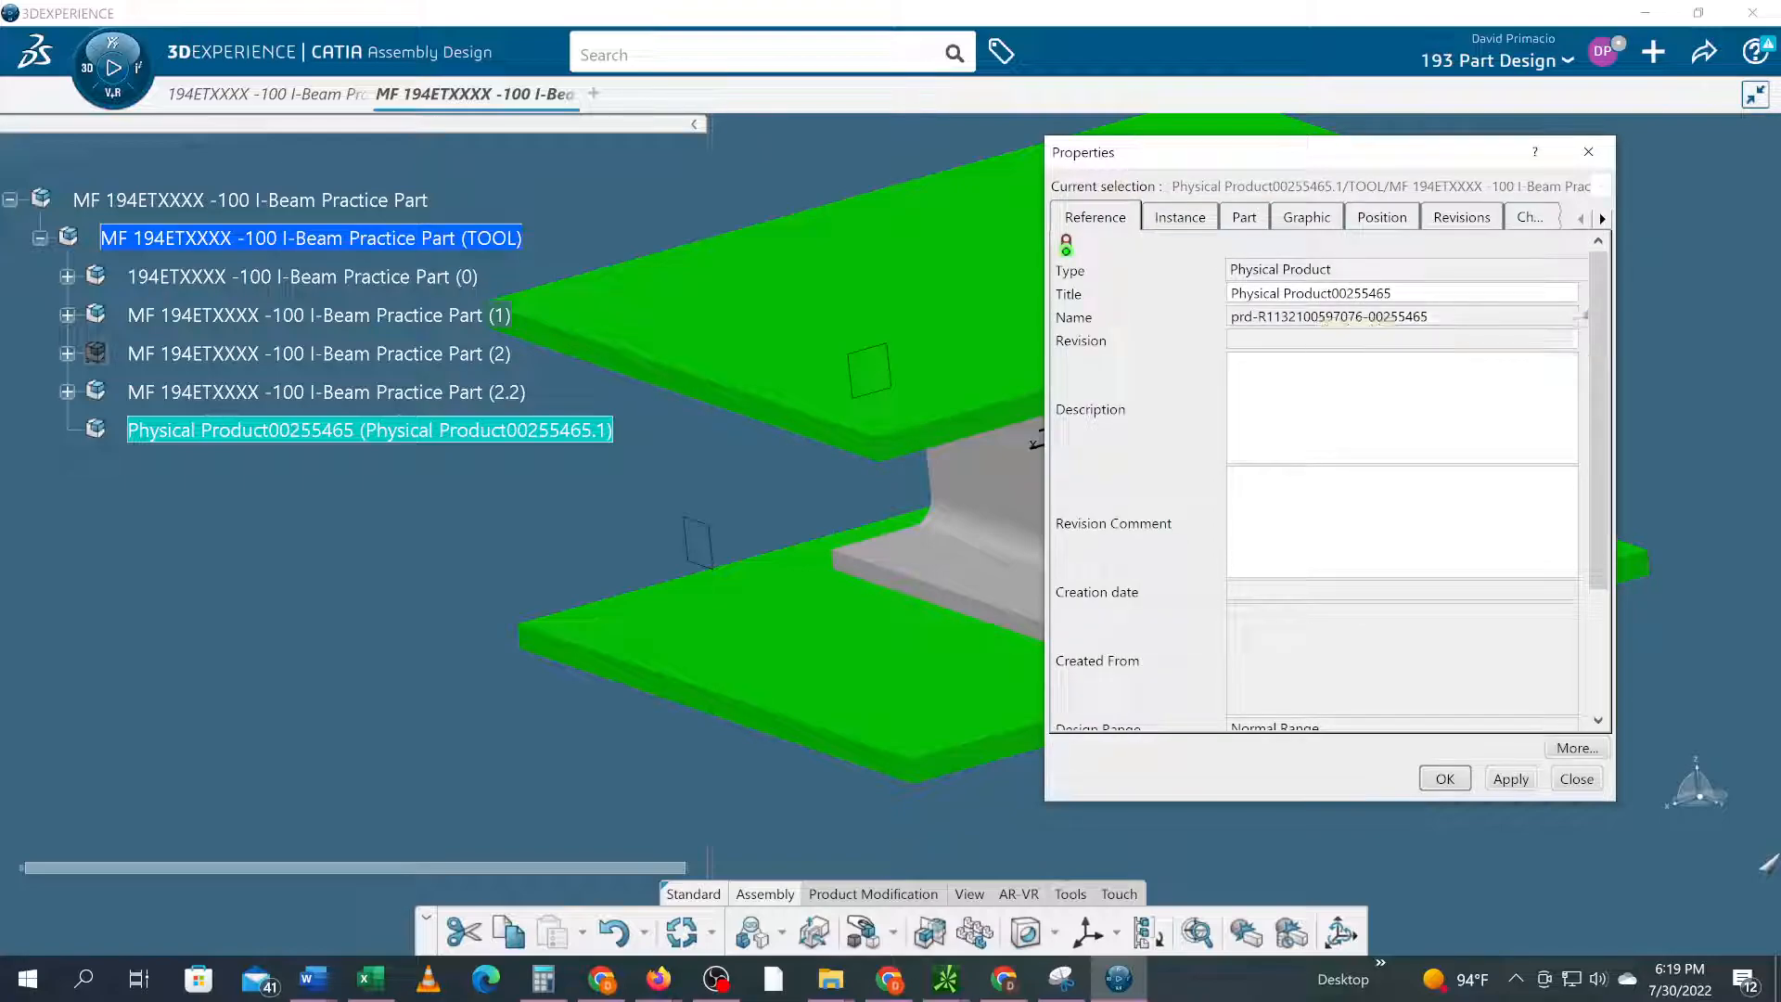
scroll(1376, 293, down, 5)
scroll(1391, 294, down, 4)
scroll(1392, 293, down, 3)
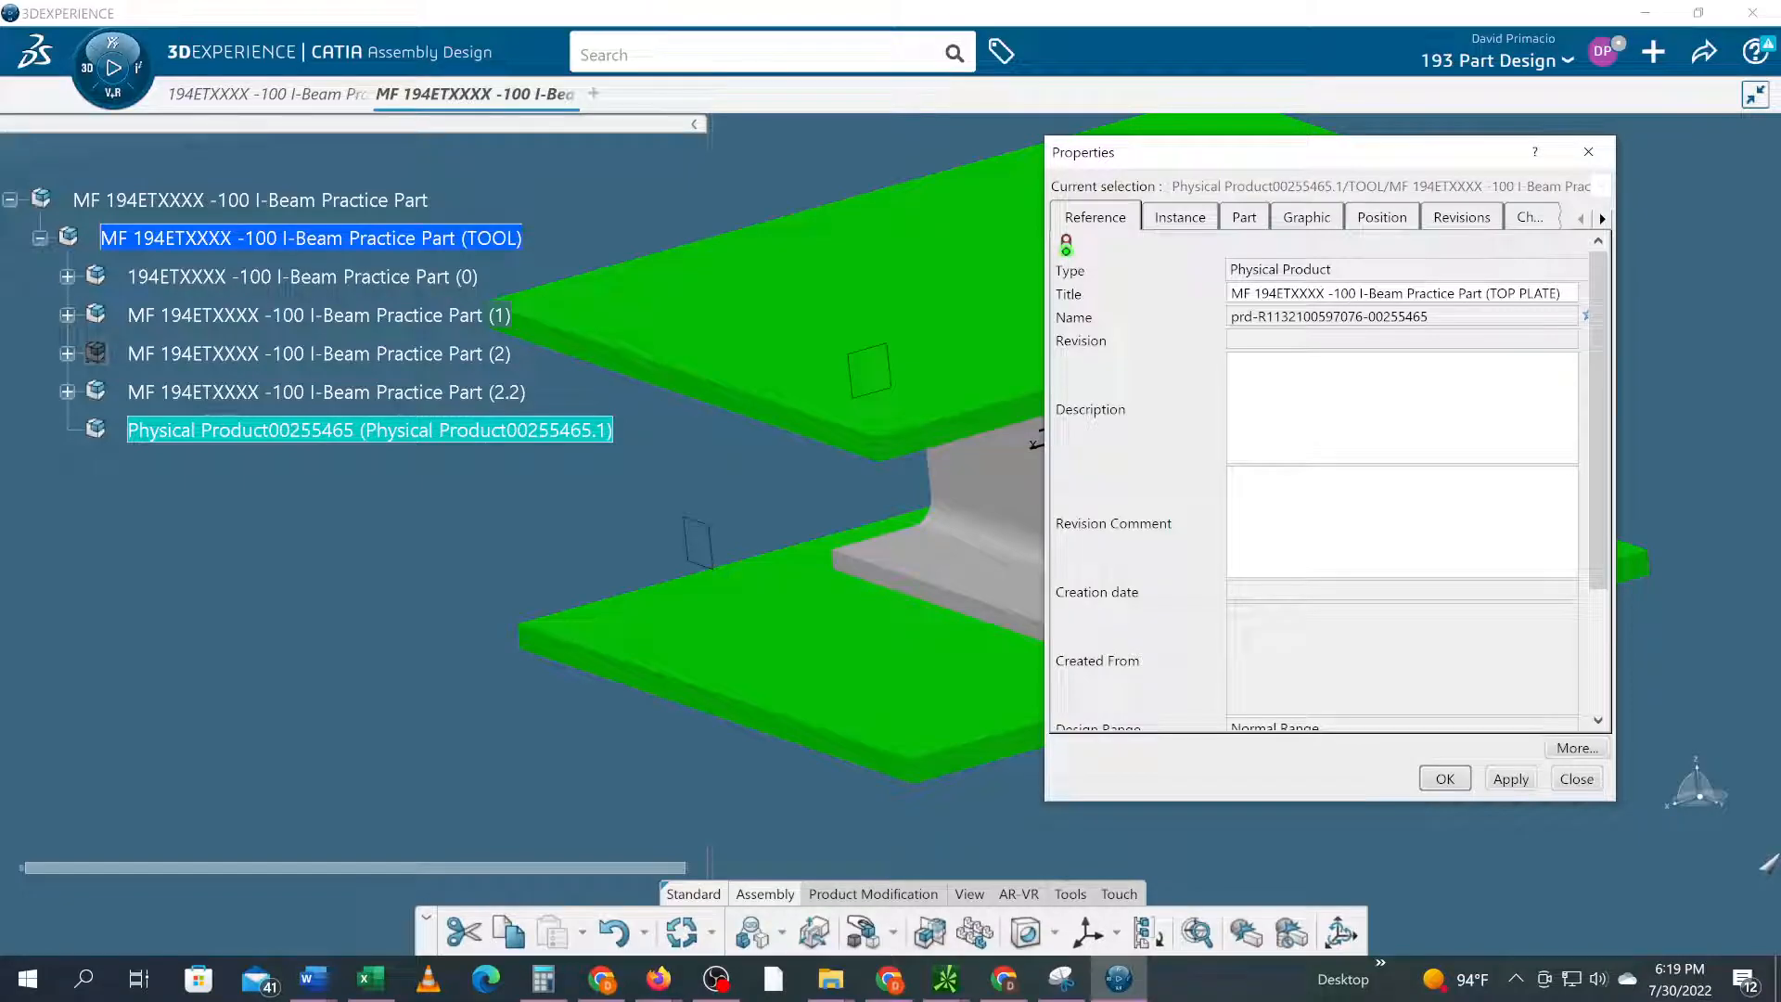
drag(1556, 293, 1485, 293)
key(BackSpace)
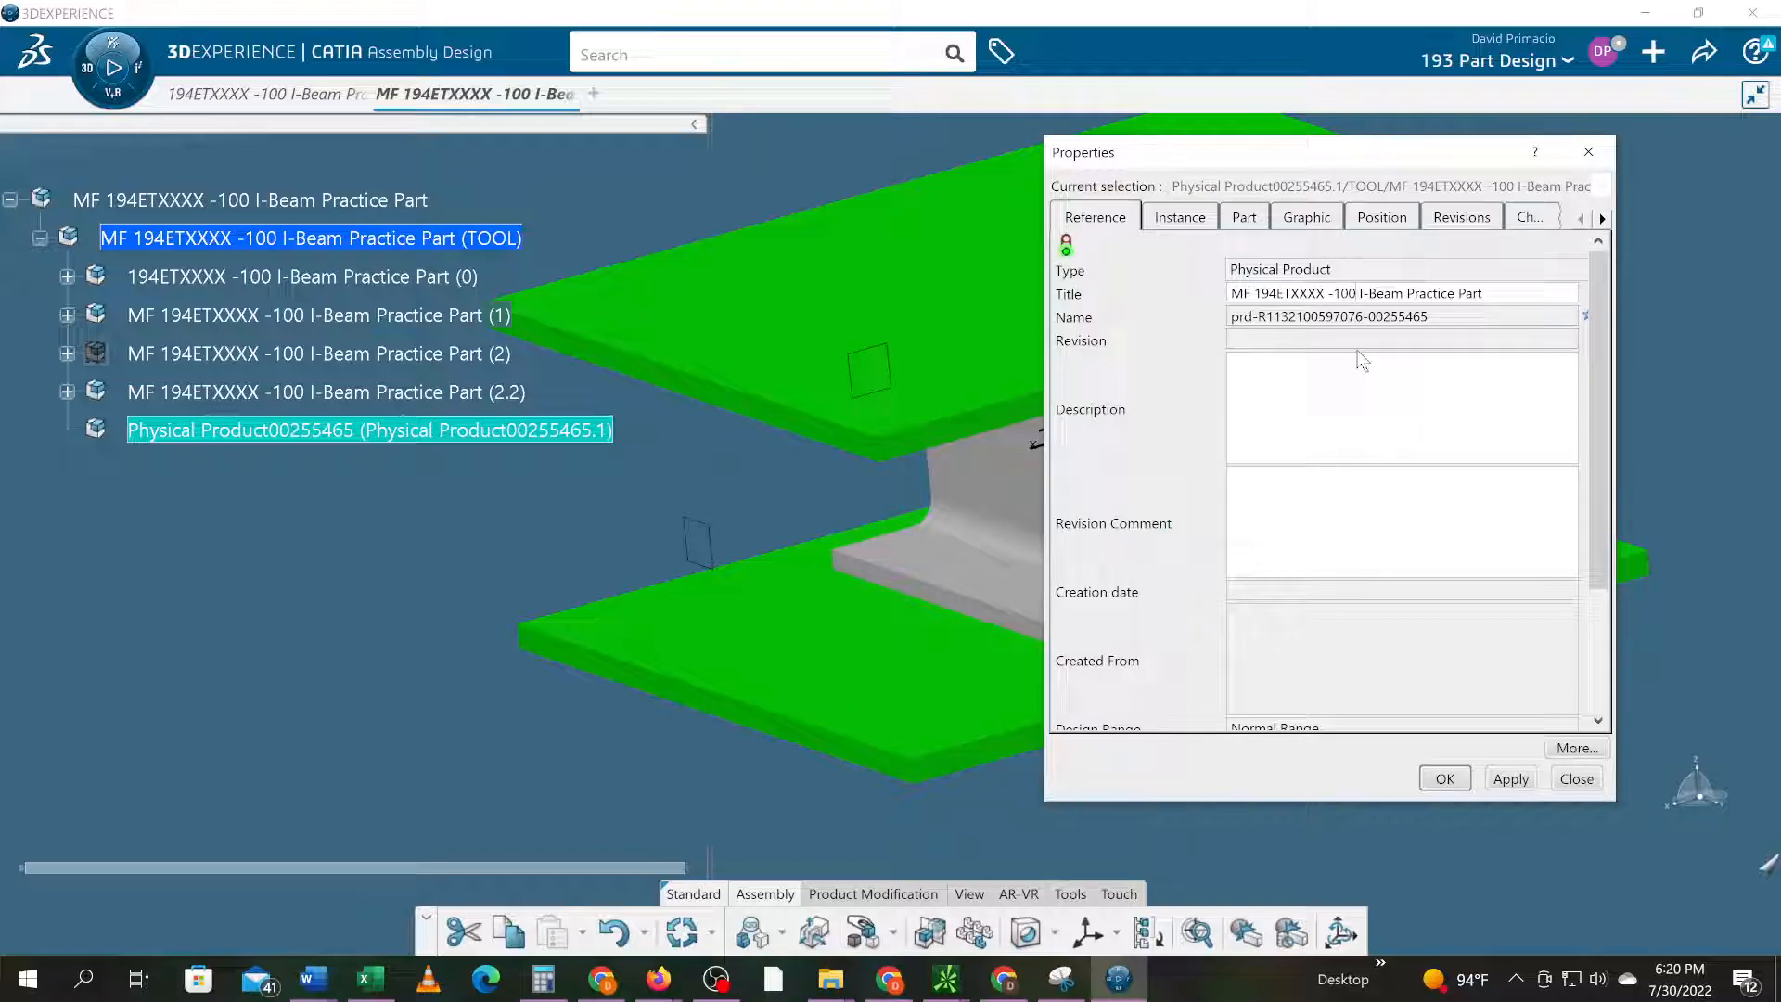
key(BackSpace)
text(3)
key(Return)
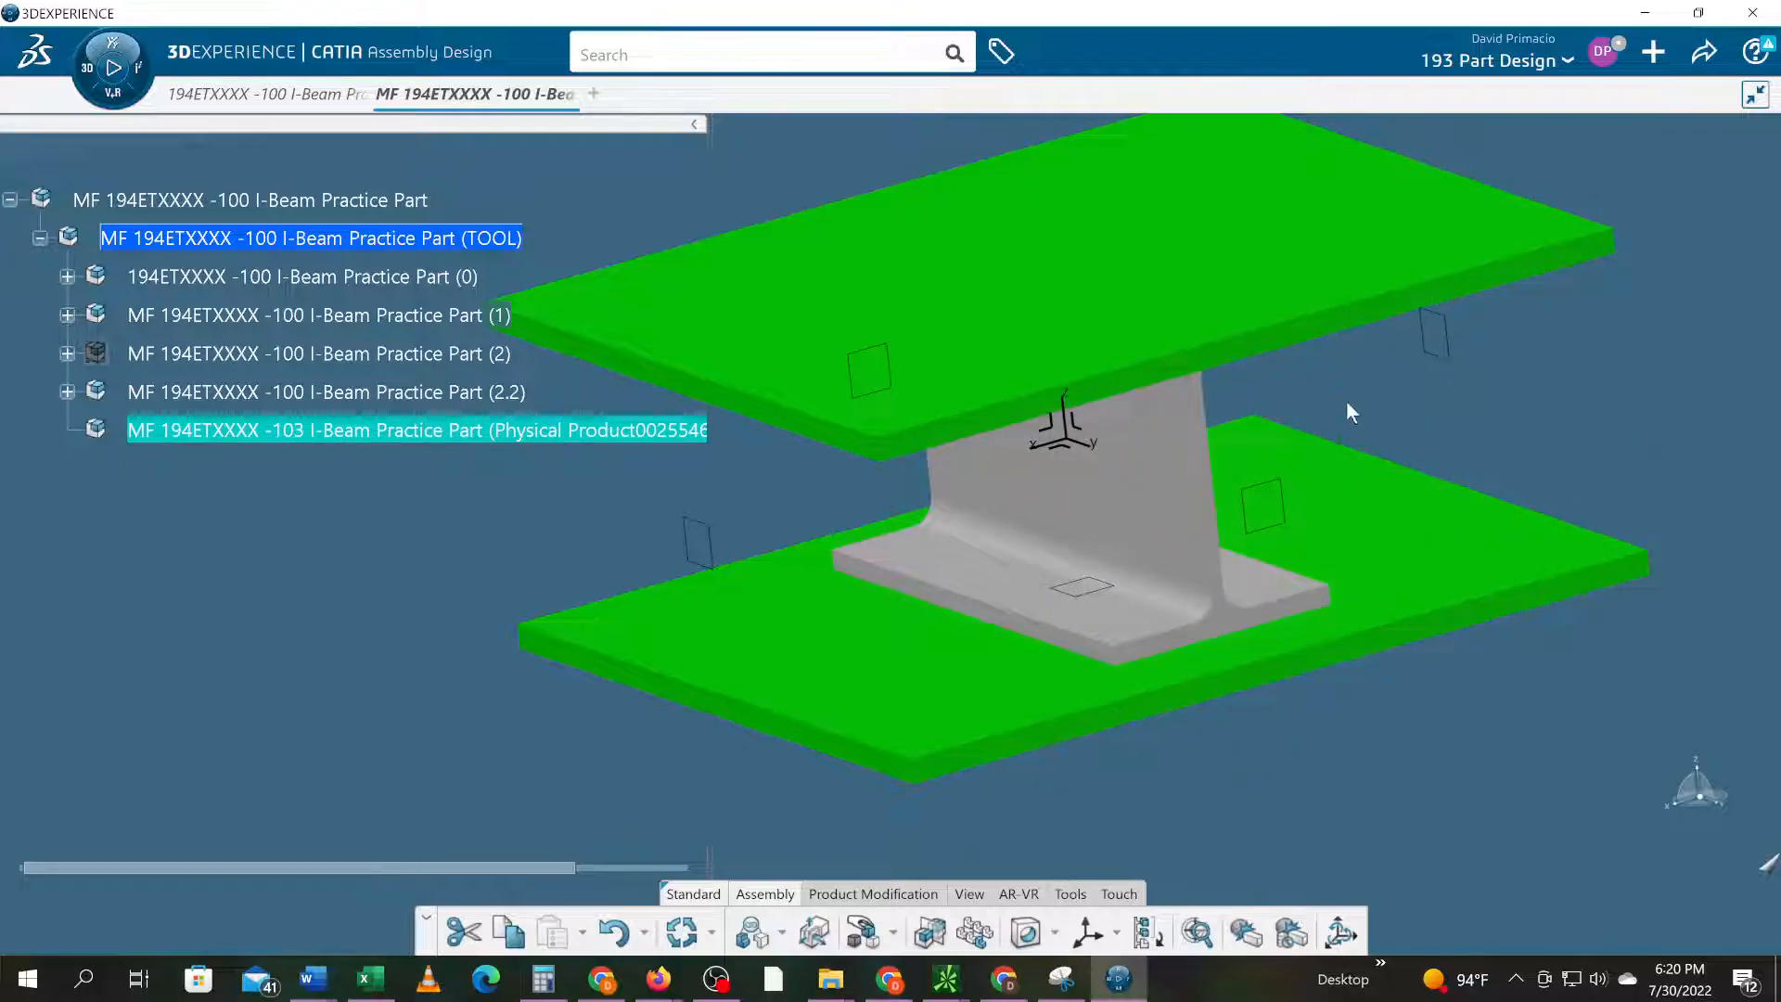
- Set the instance title of the -103 I-Beam Practice Part product to 3
right_click(493, 432)
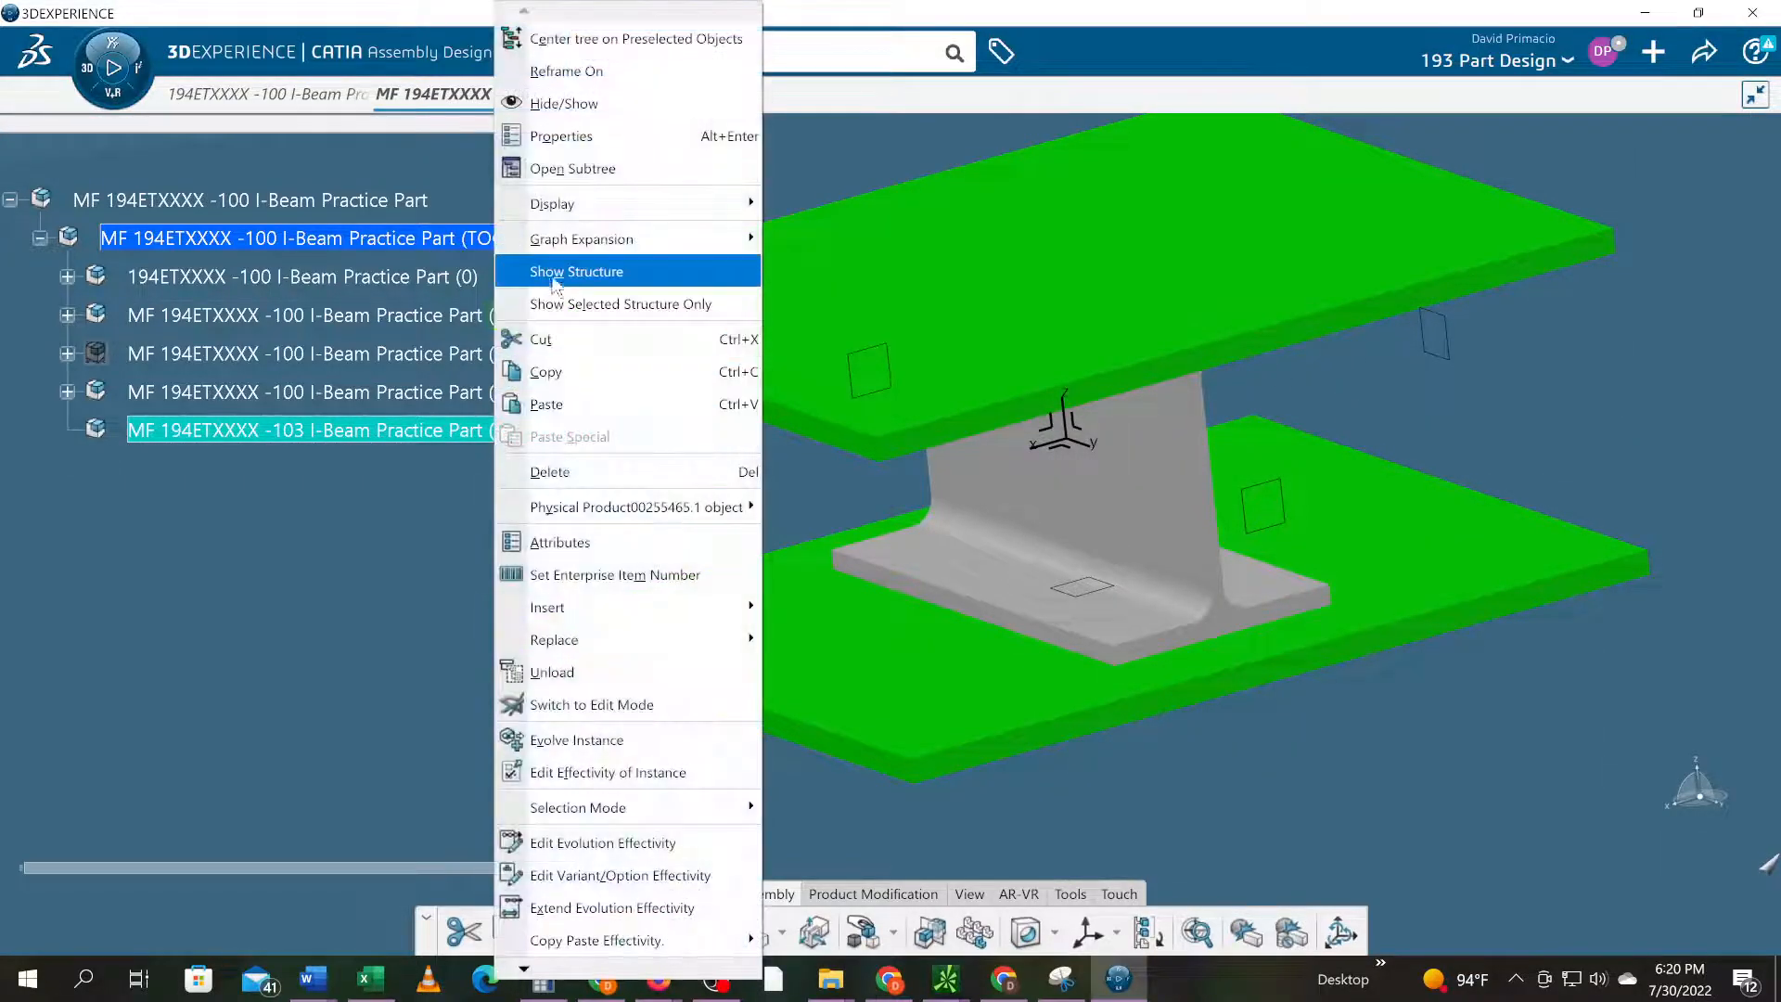
click(578, 137)
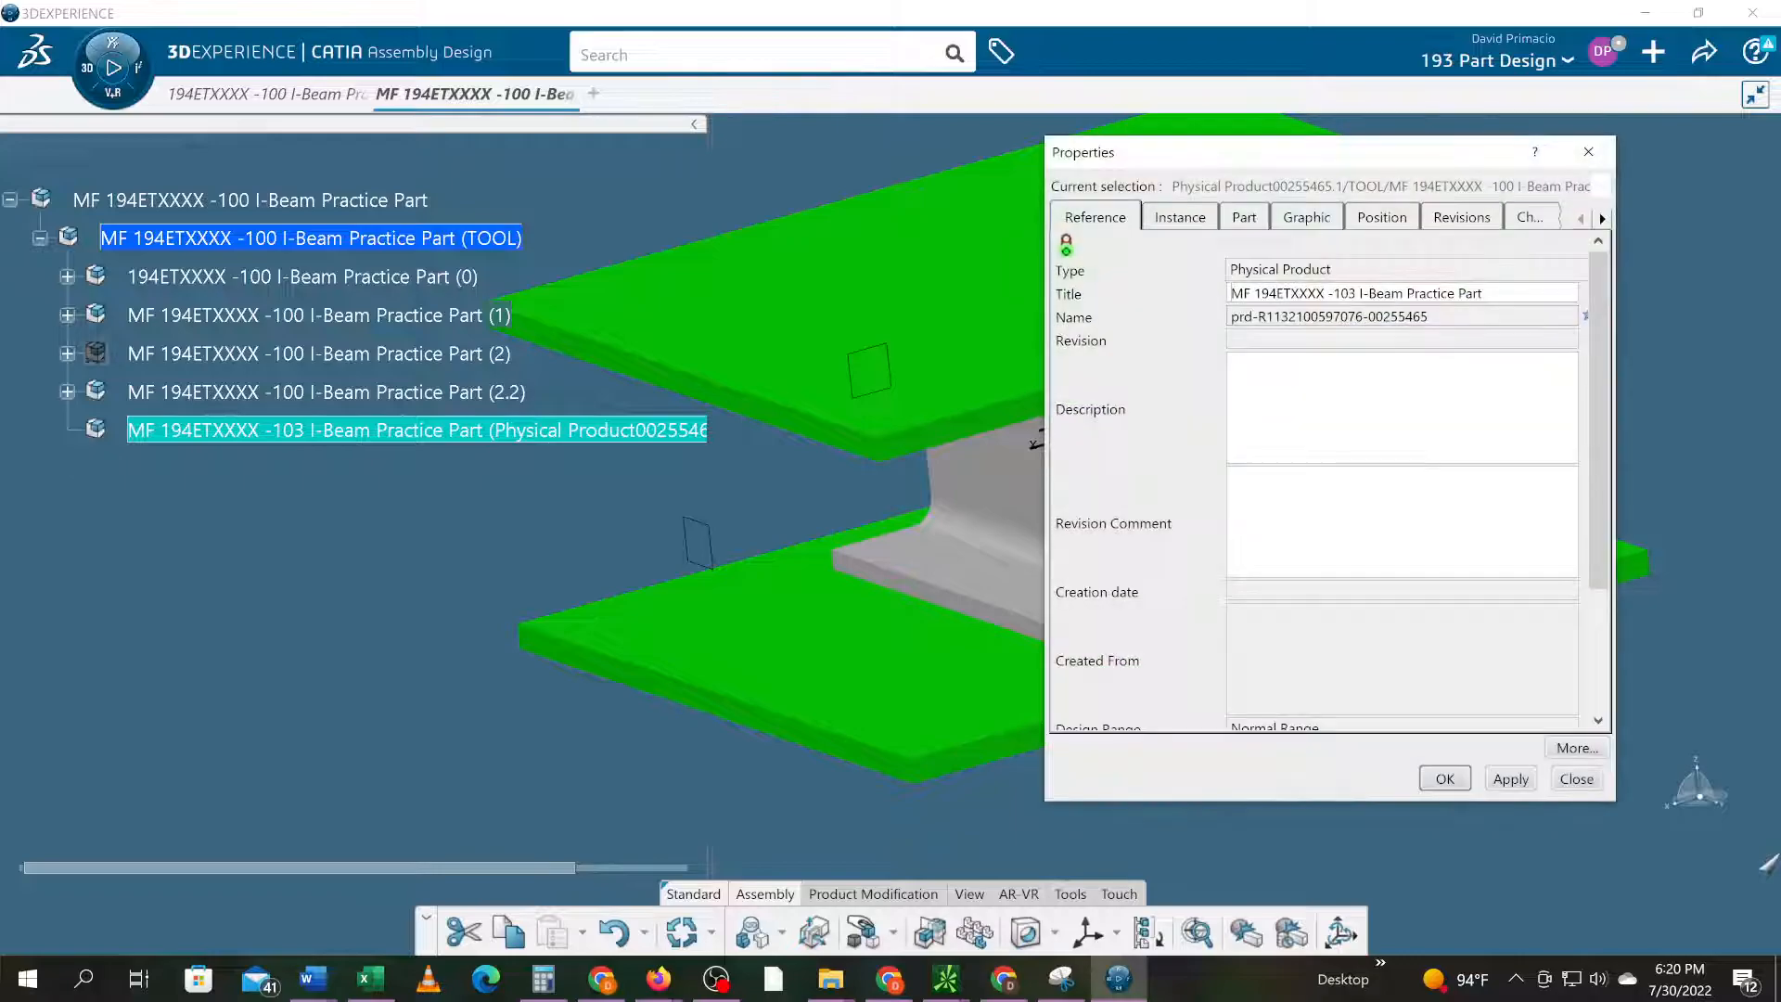
click(1187, 221)
key(Tab)
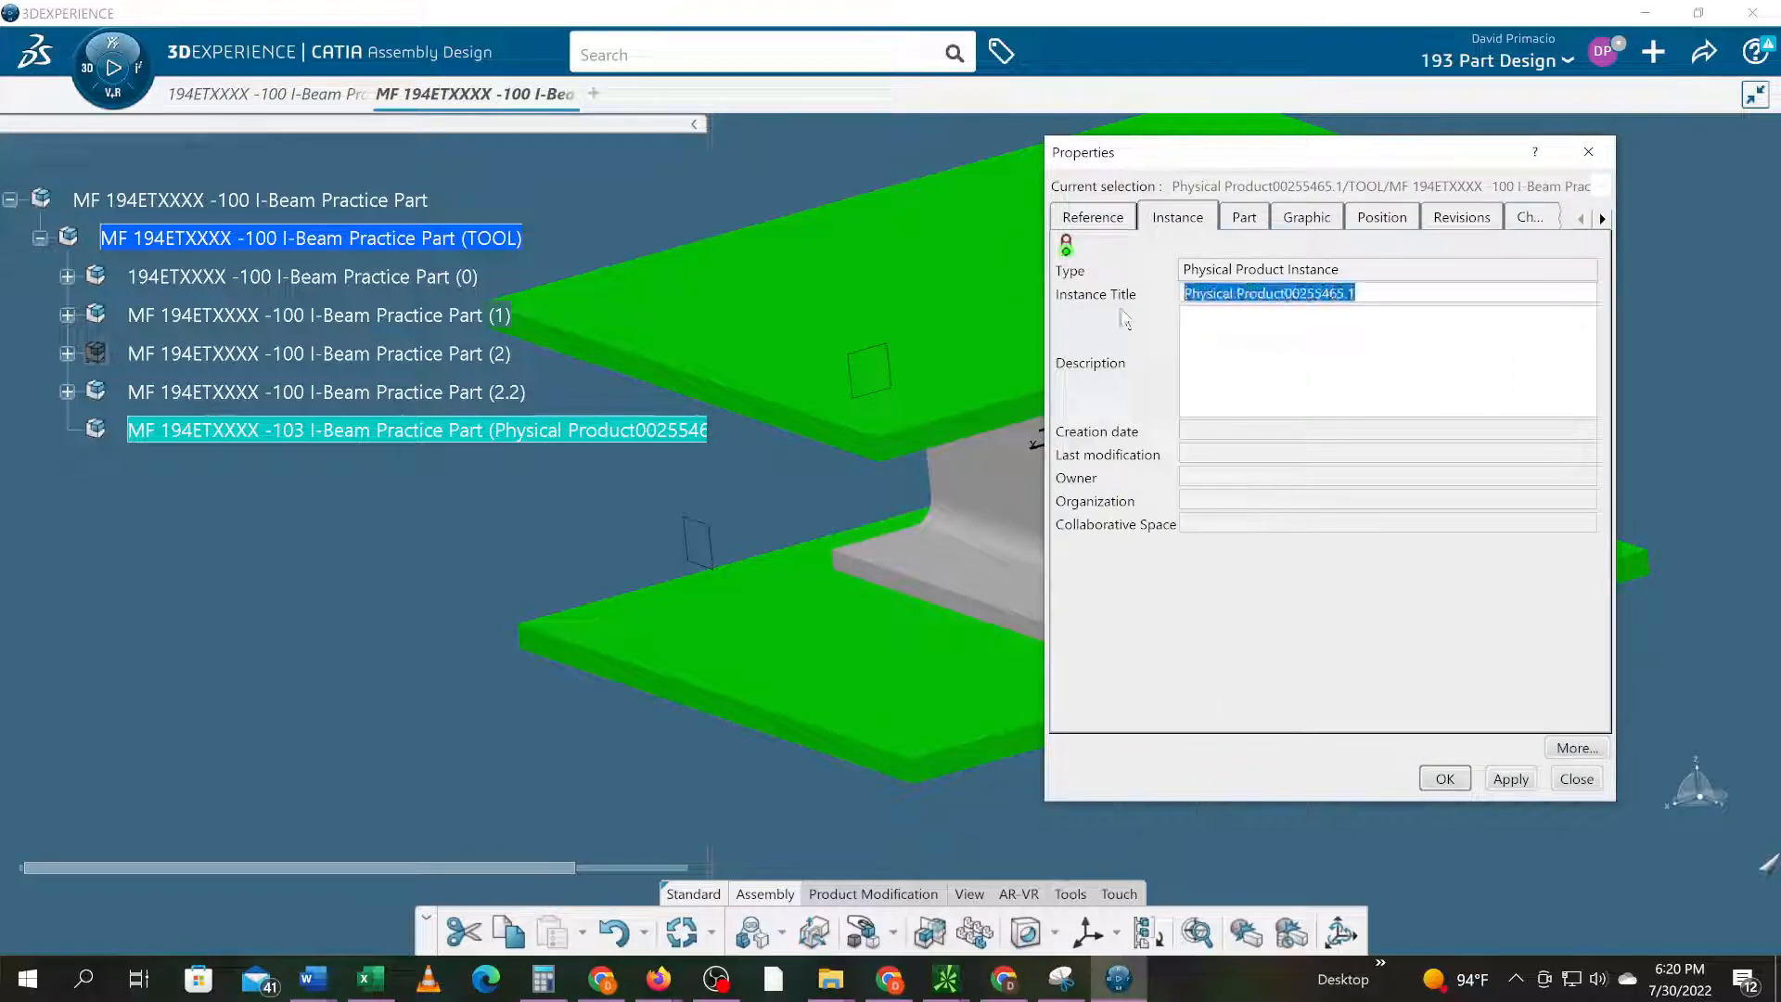
text(3)
key(Return)
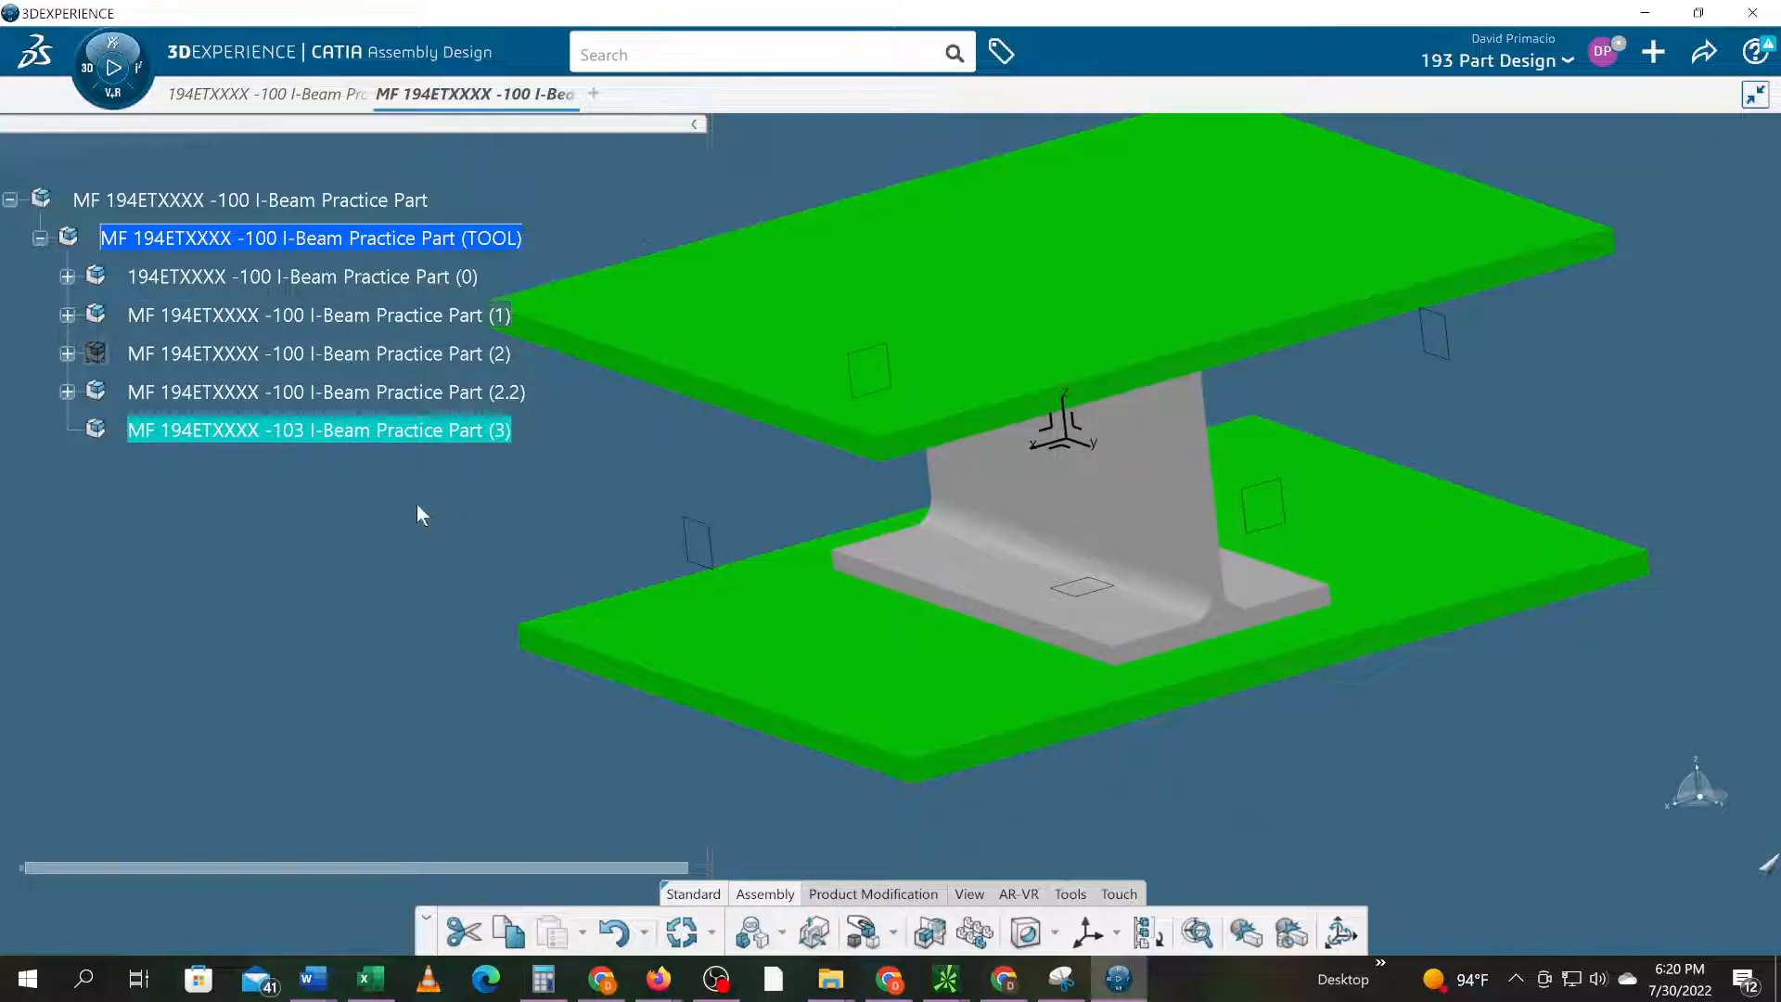
click(443, 504)
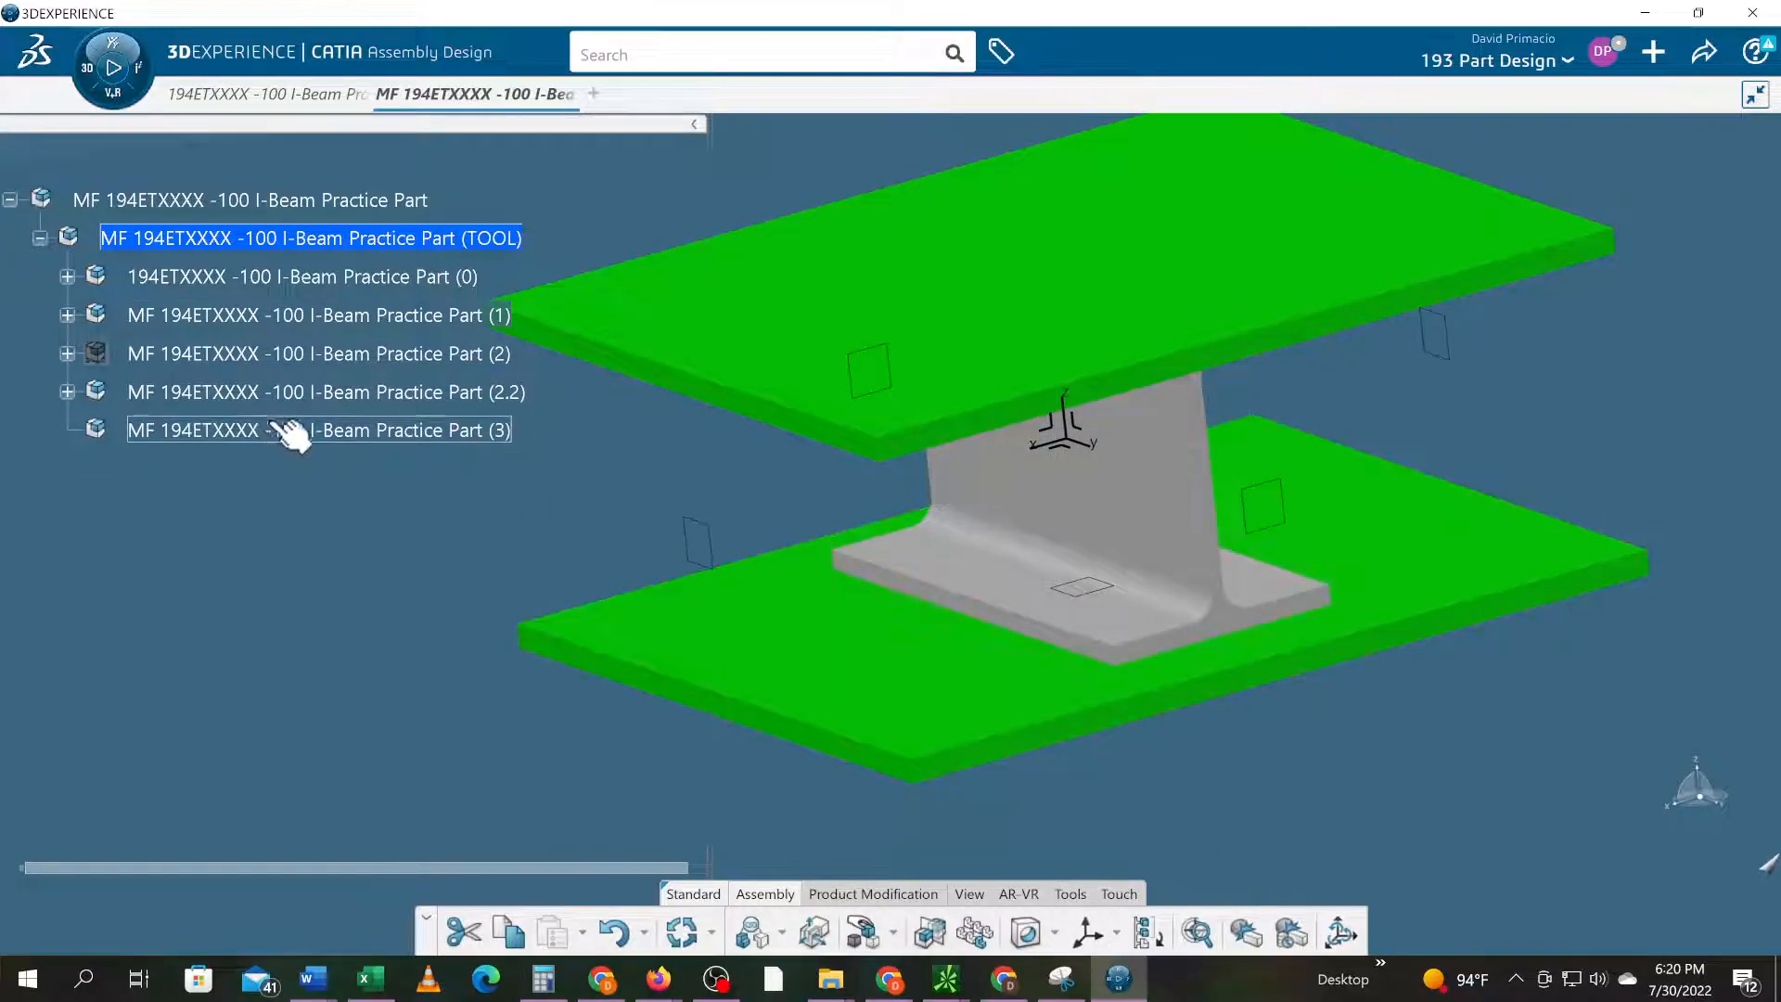
- Retitle the product with instance 2.2 as "MF 194ETXXXX -102 I-Beam Practice Part"
click(278, 397)
right_click(269, 395)
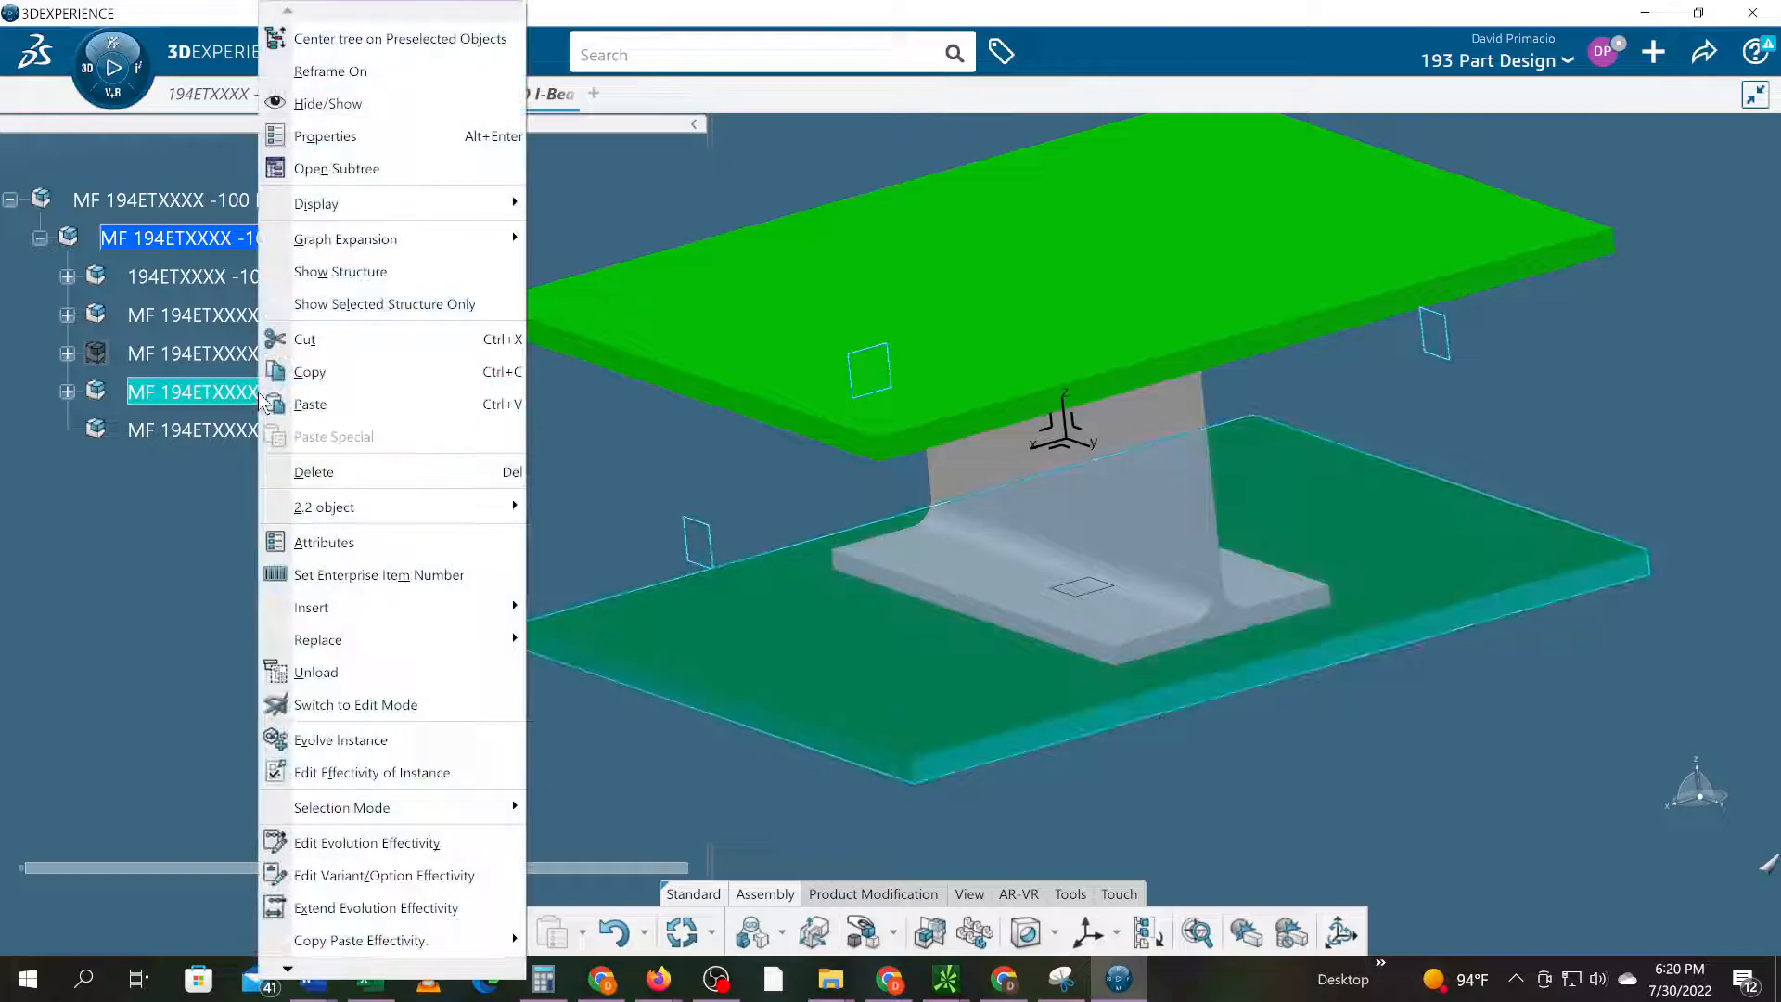
click(345, 148)
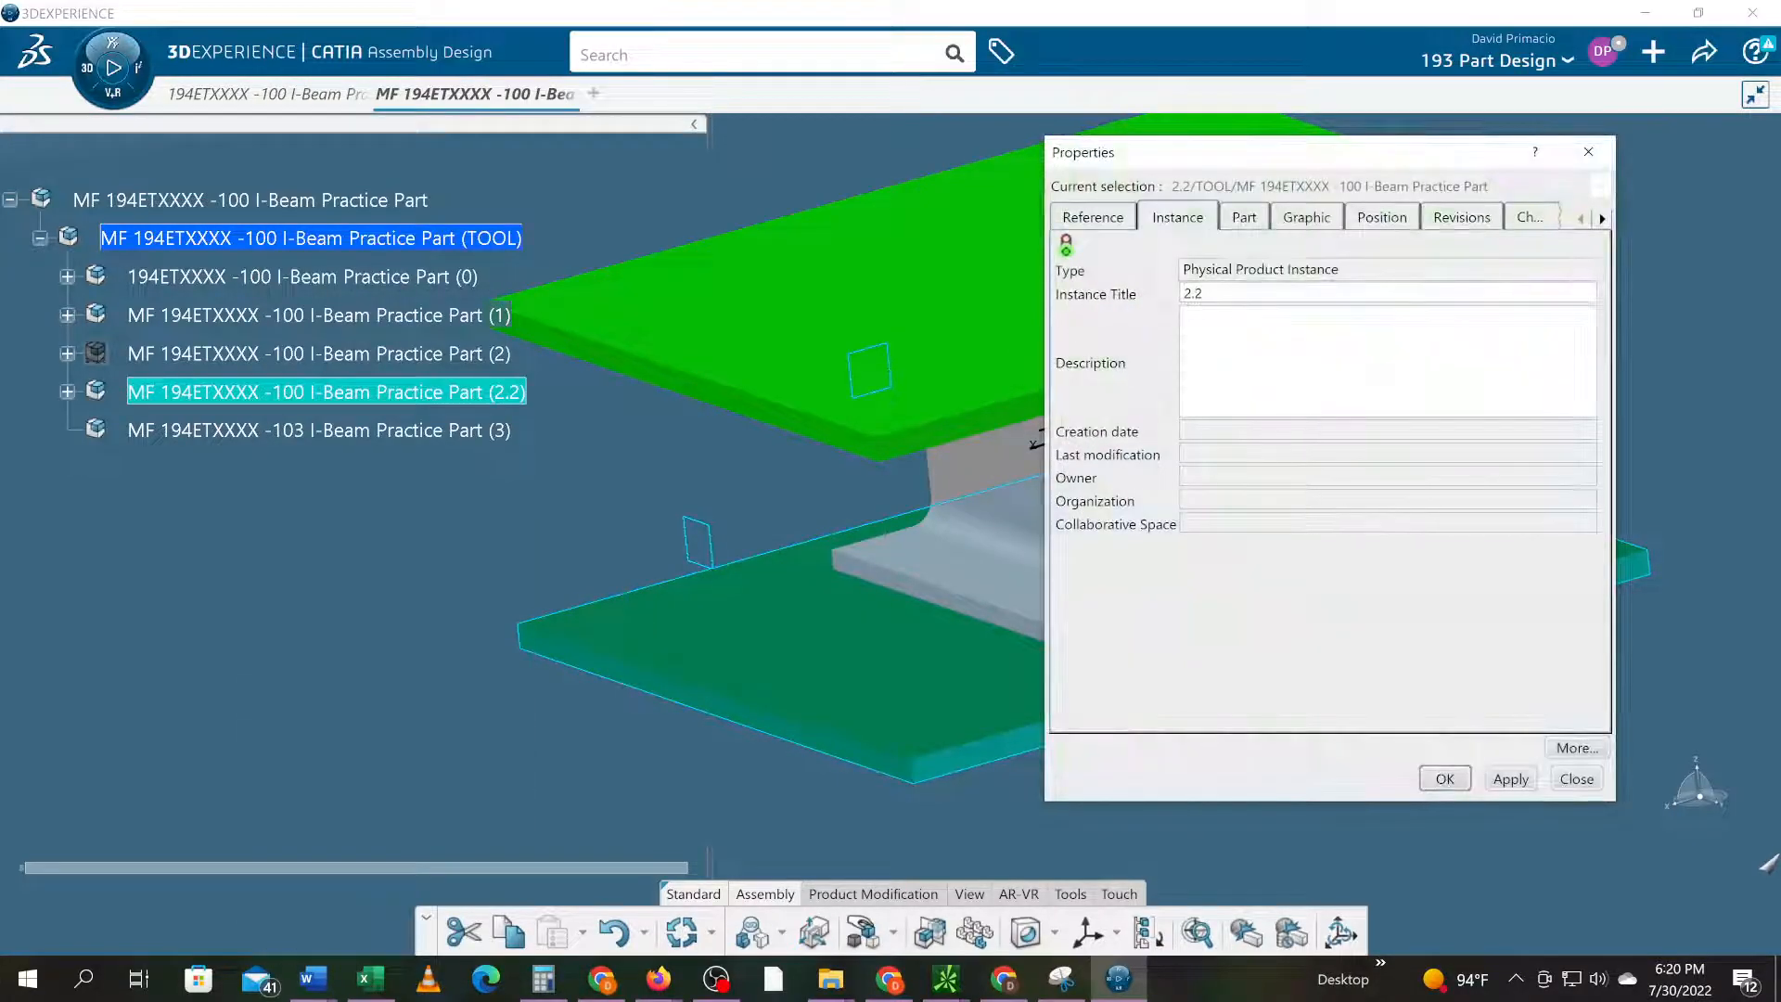
click(1115, 225)
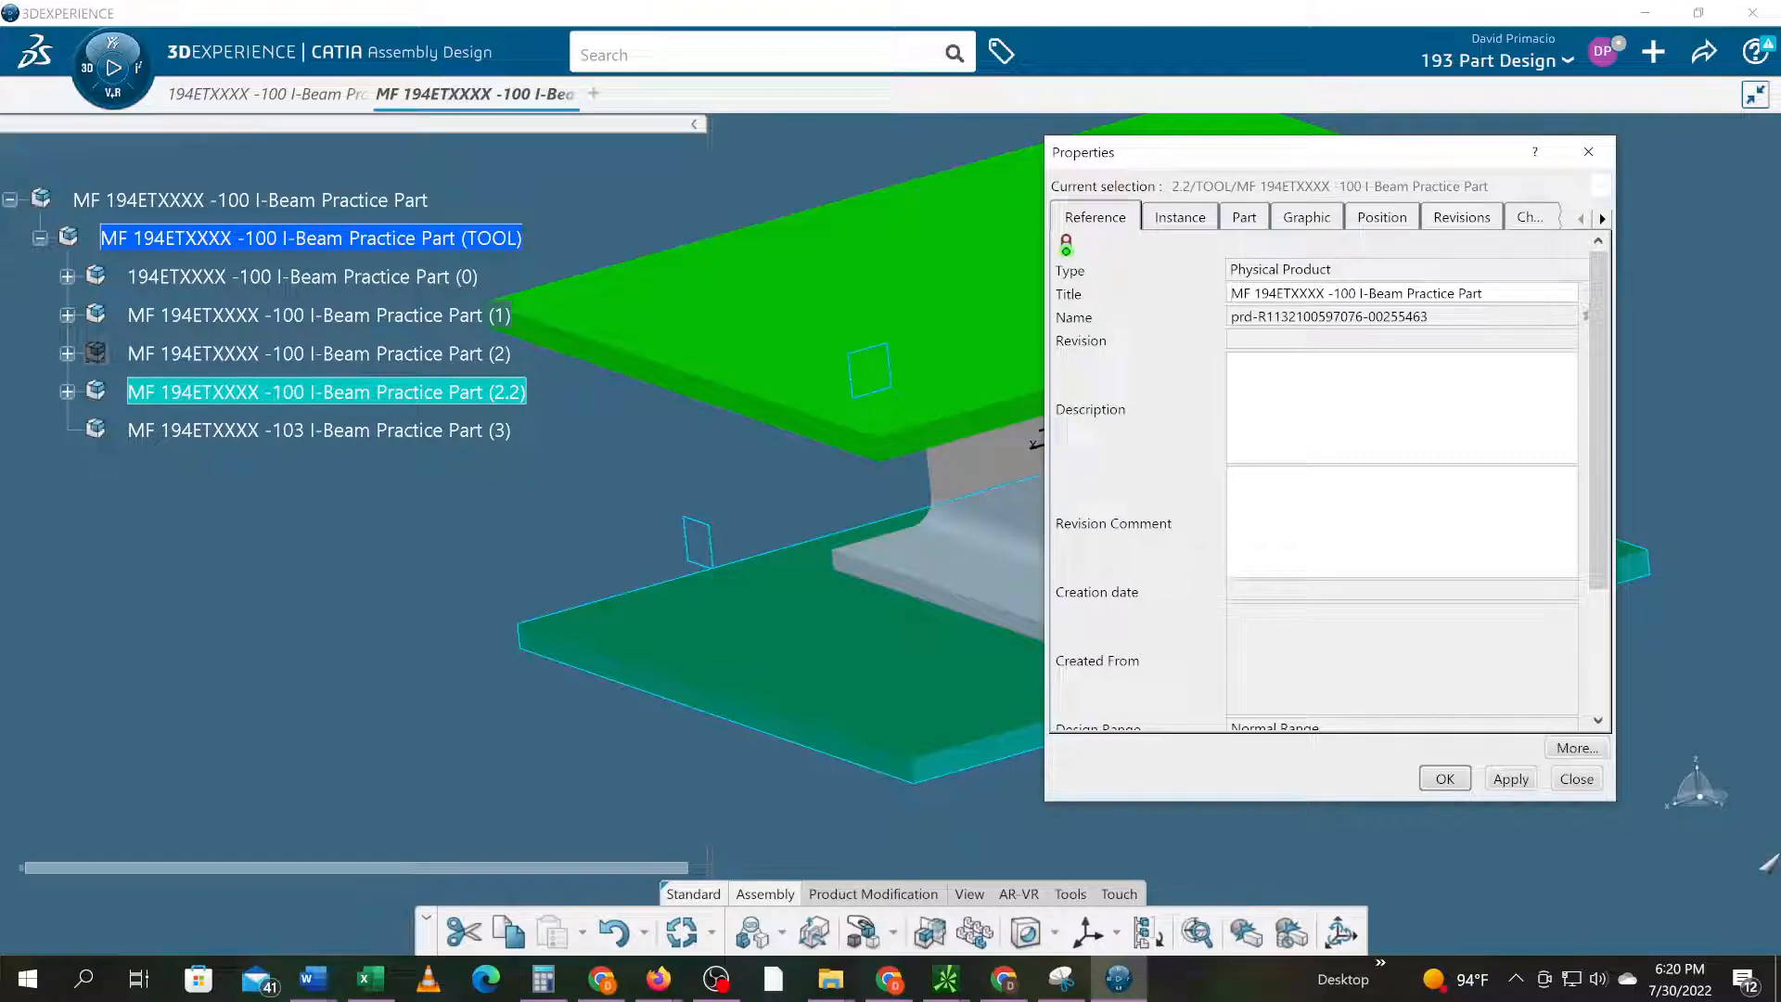
click(1337, 293)
key(BackSpace)
text(2)
key(Return)
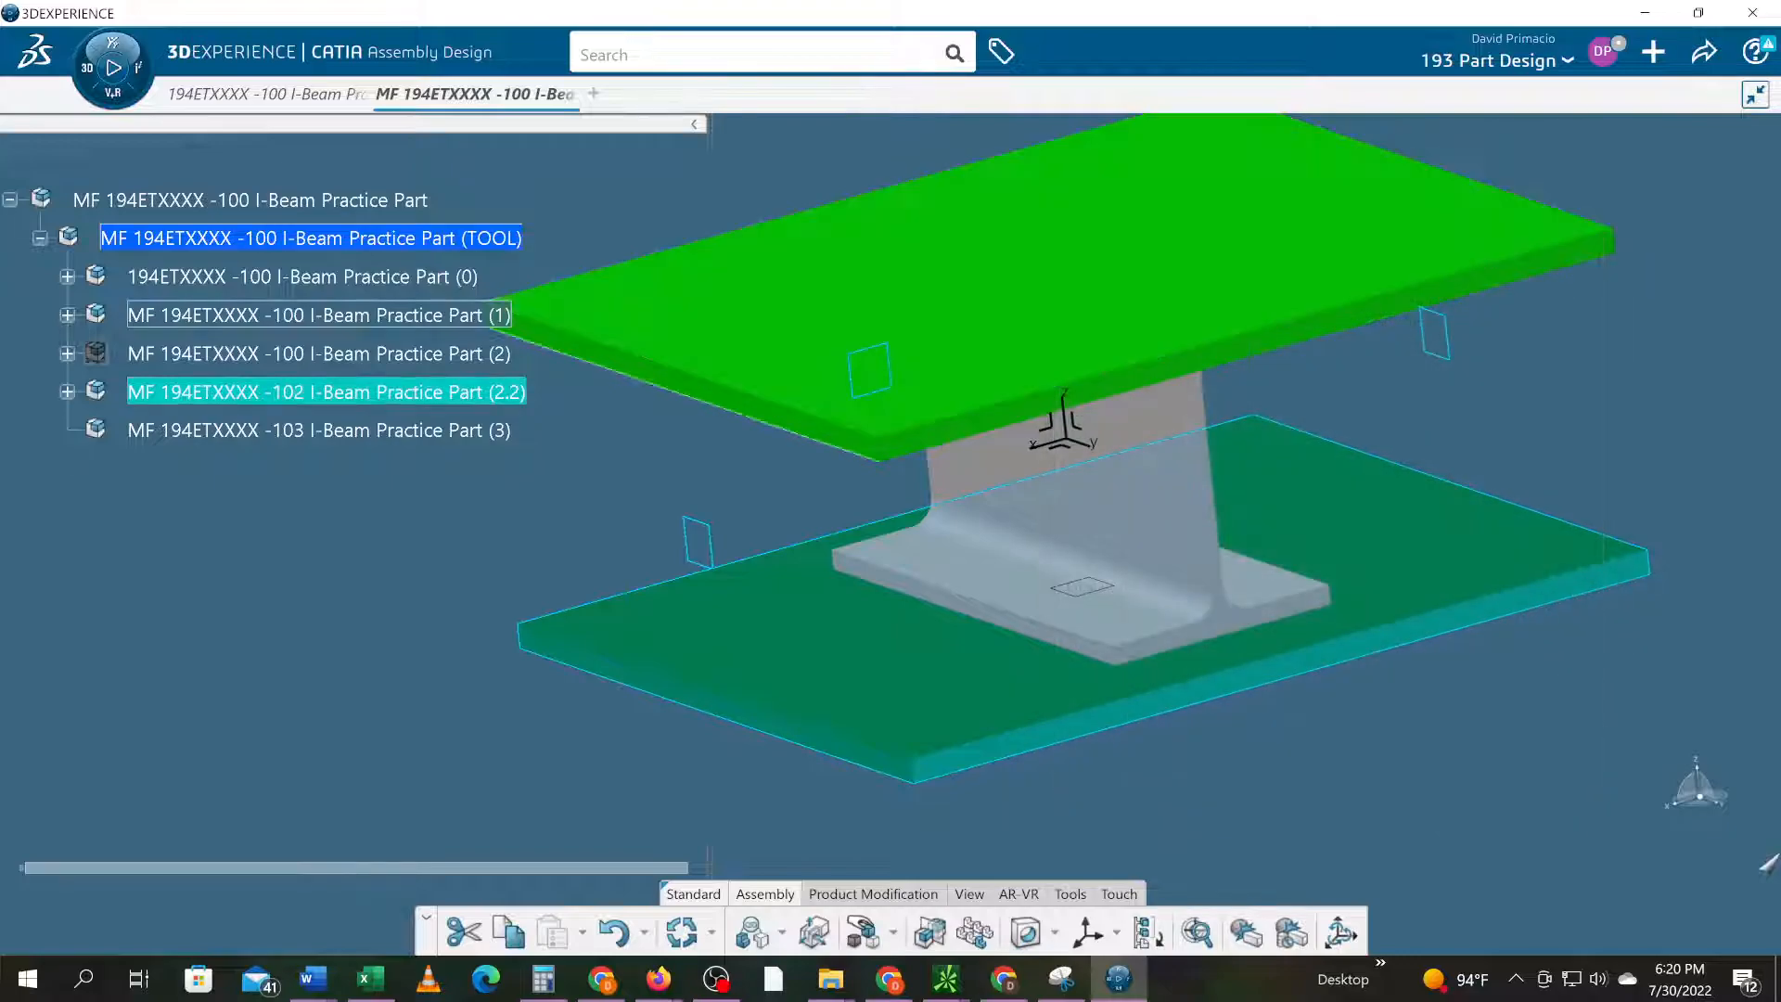
- Retitle the product with instance 1 as "MF 194ETXXXX -101 I-Beam Practice Part"
click(259, 315)
right_click(258, 314)
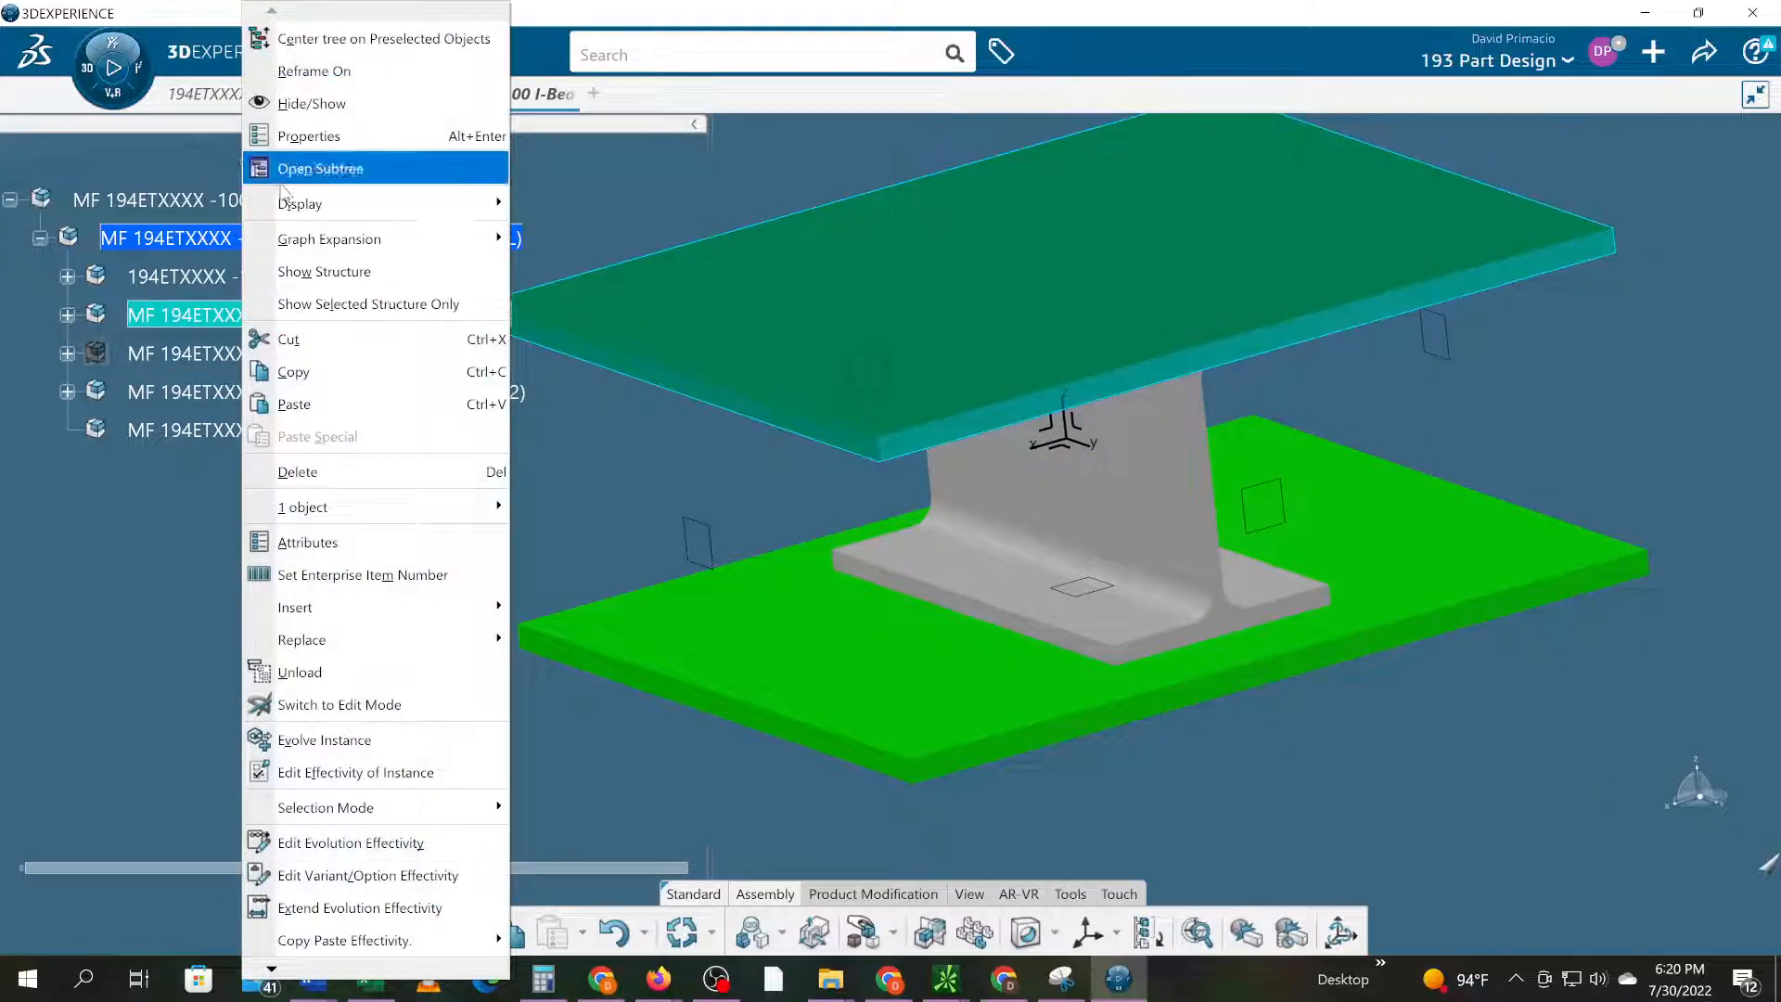
click(293, 139)
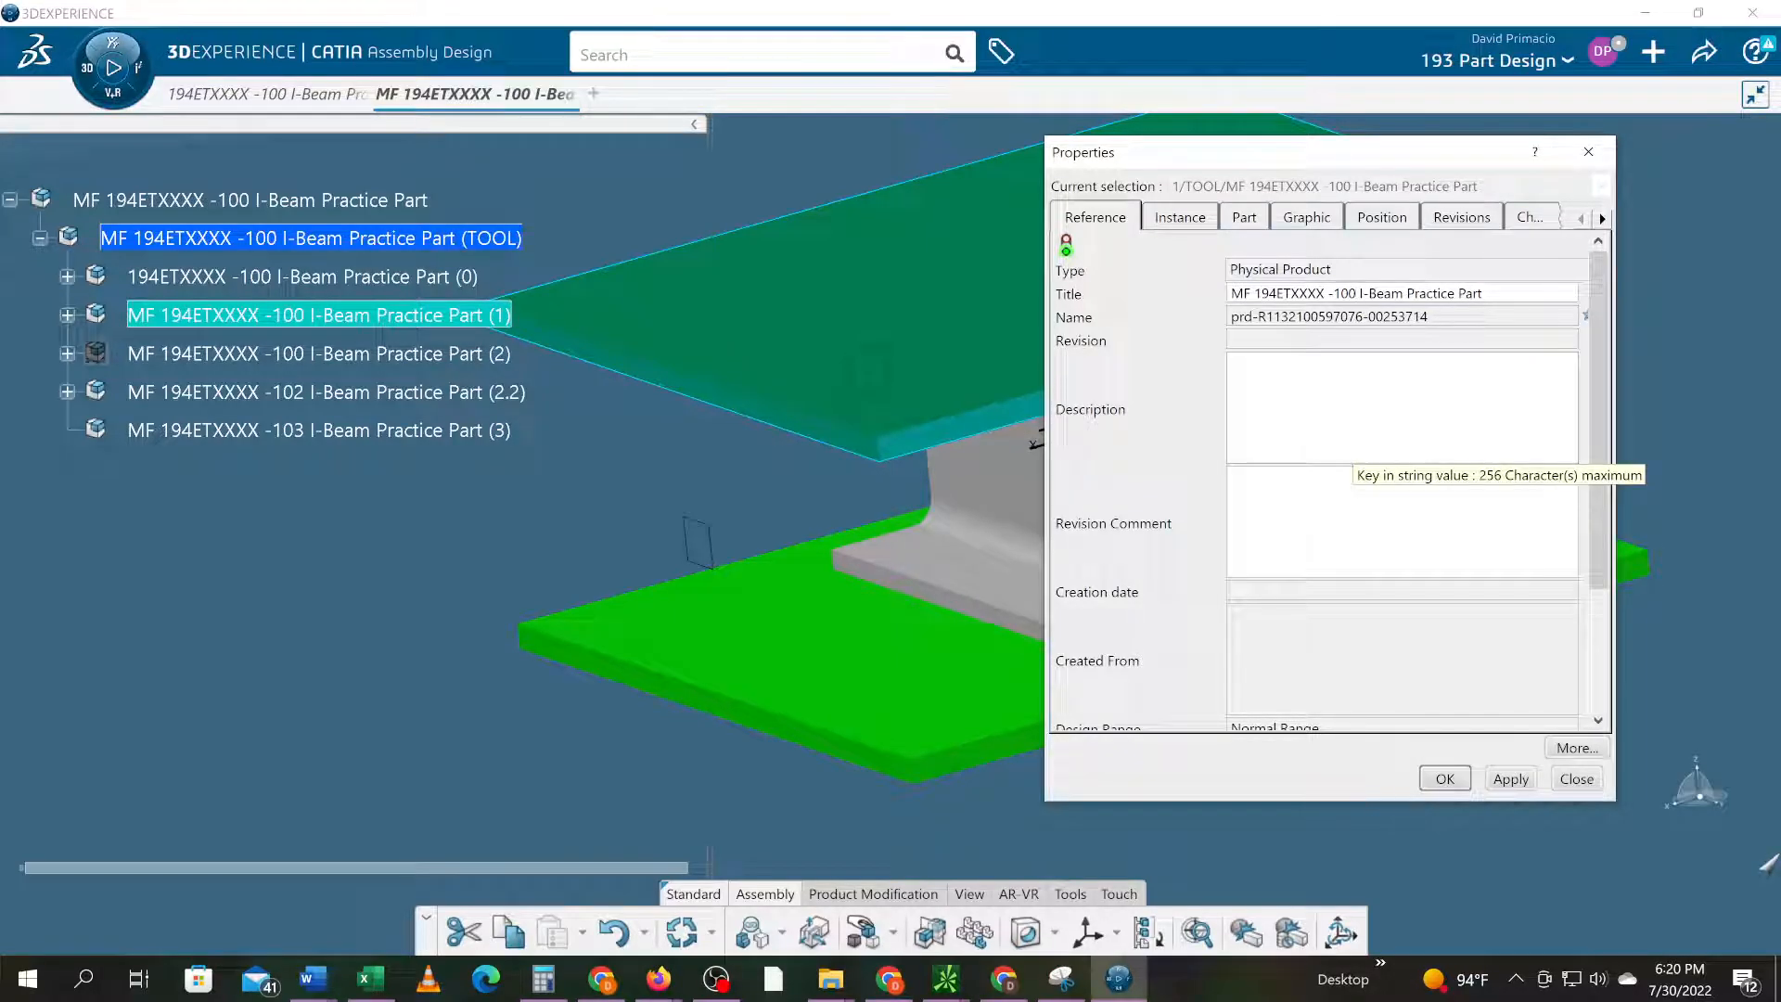
key(BackSpace)
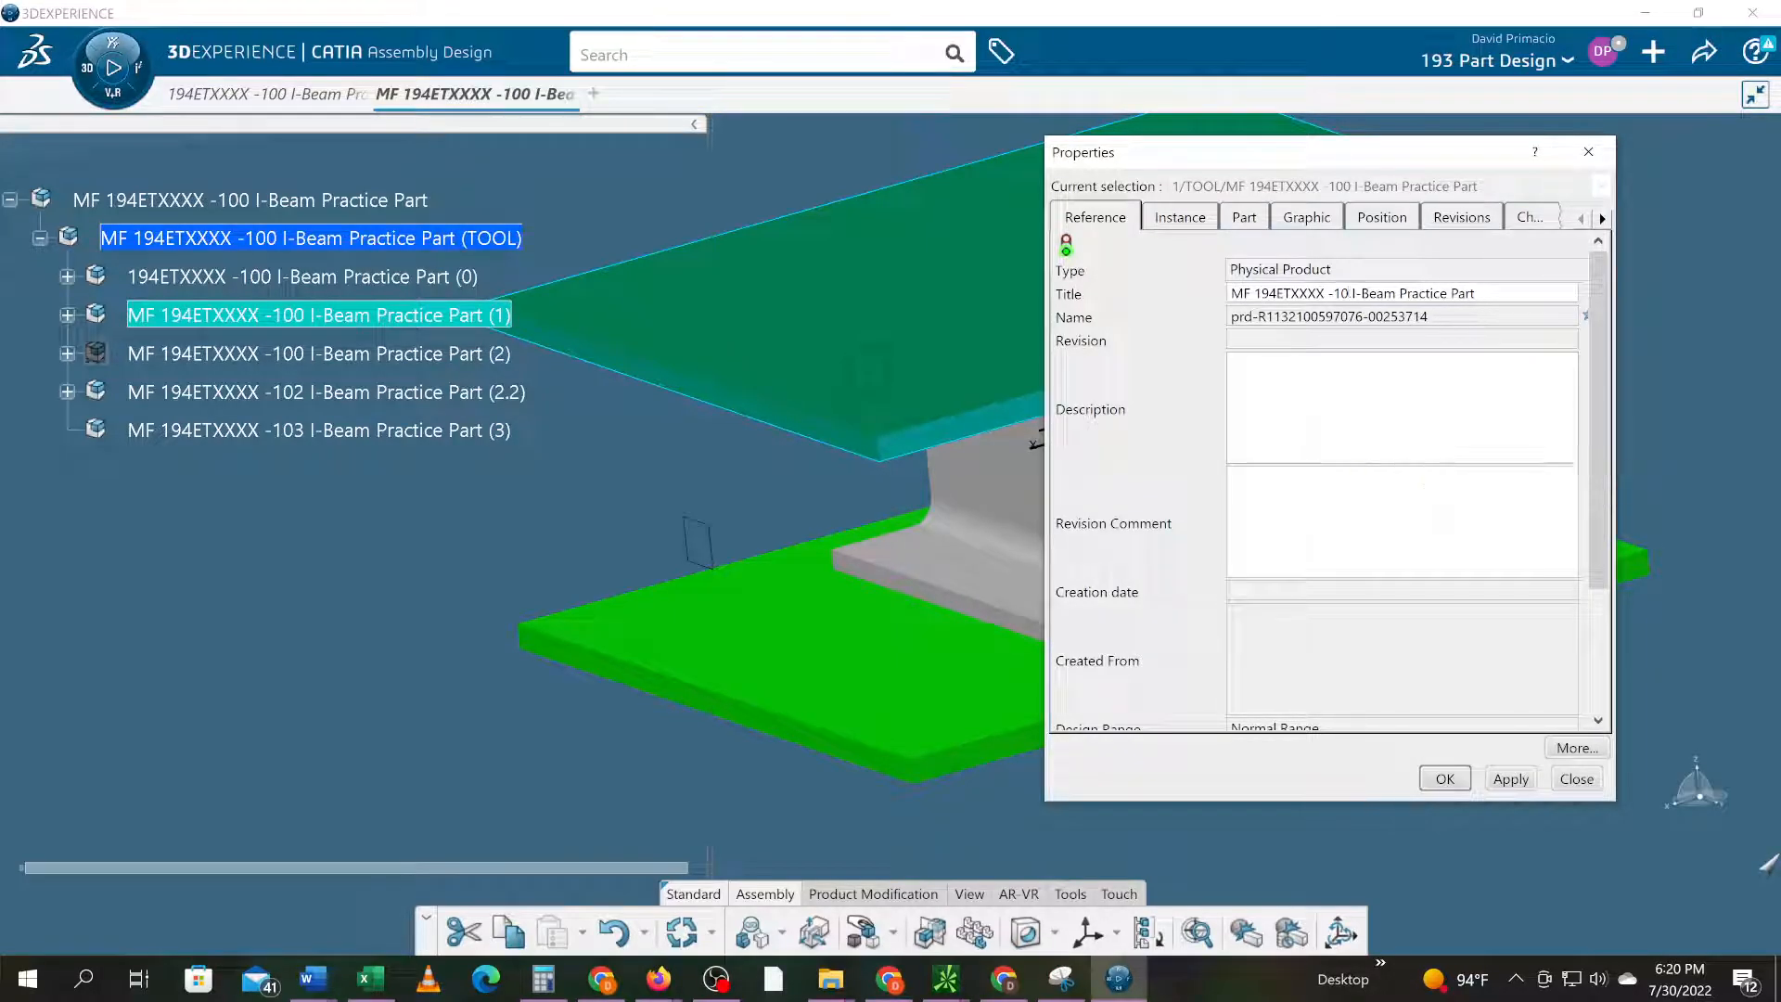
text(1)
key(Return)
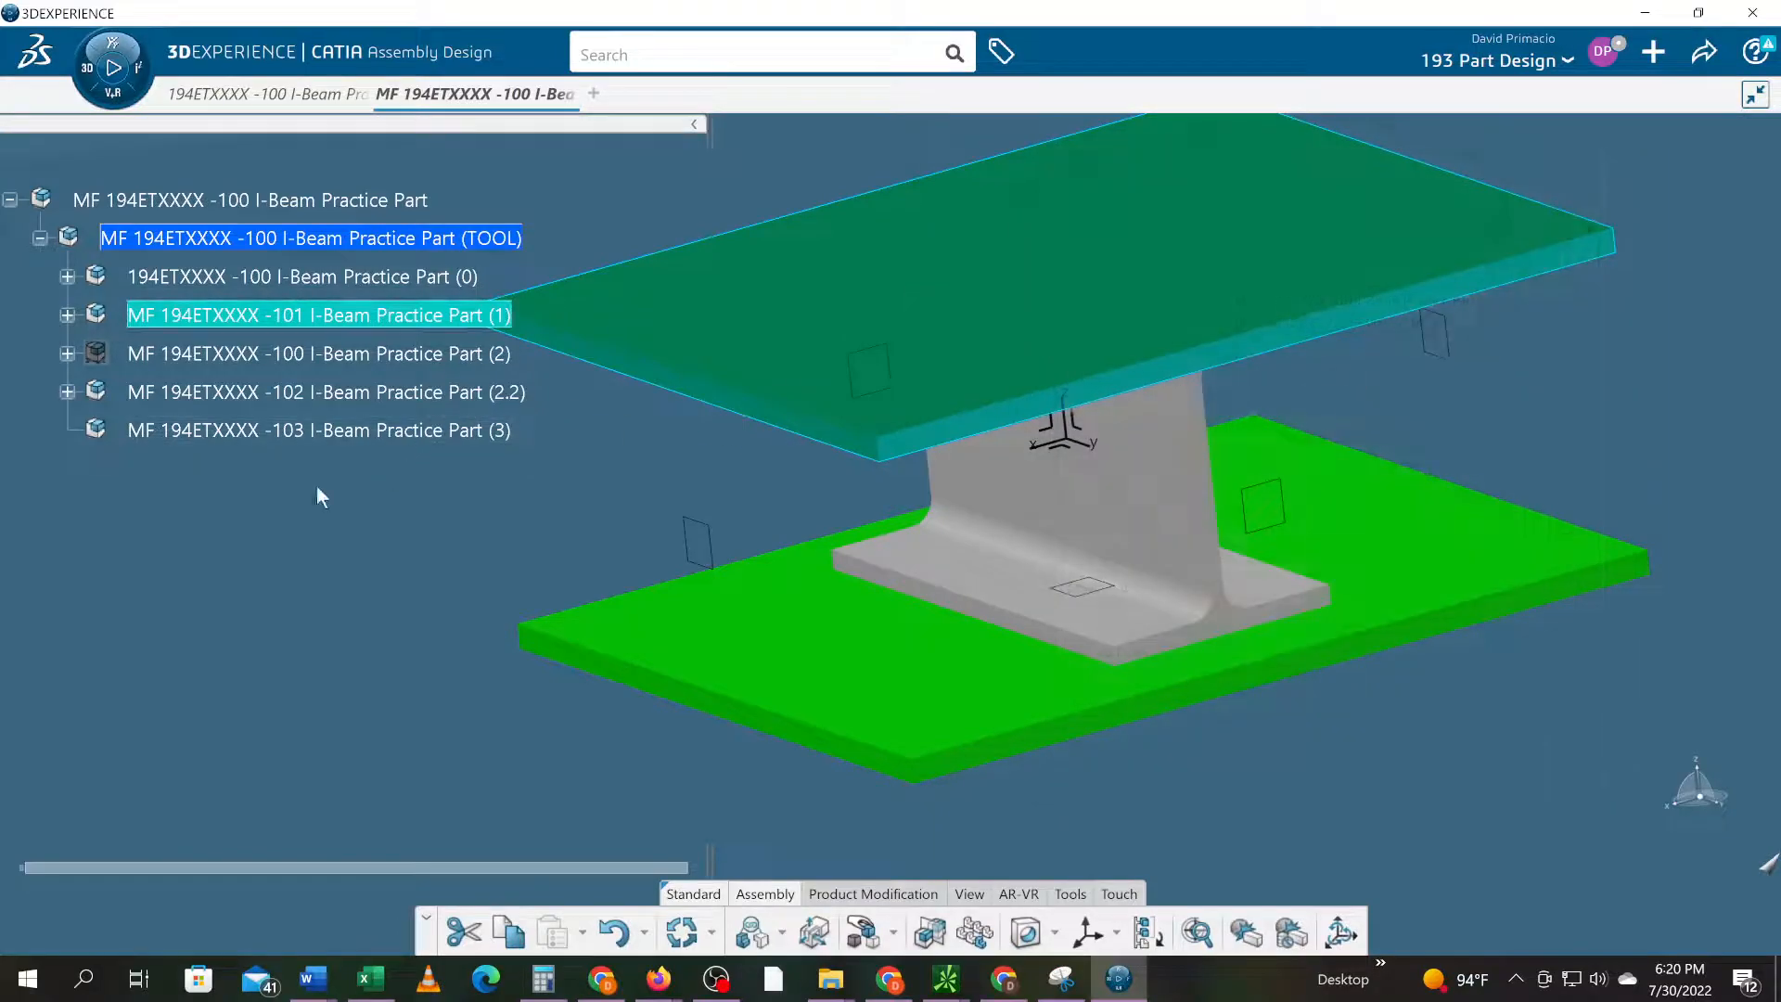
click(250, 507)
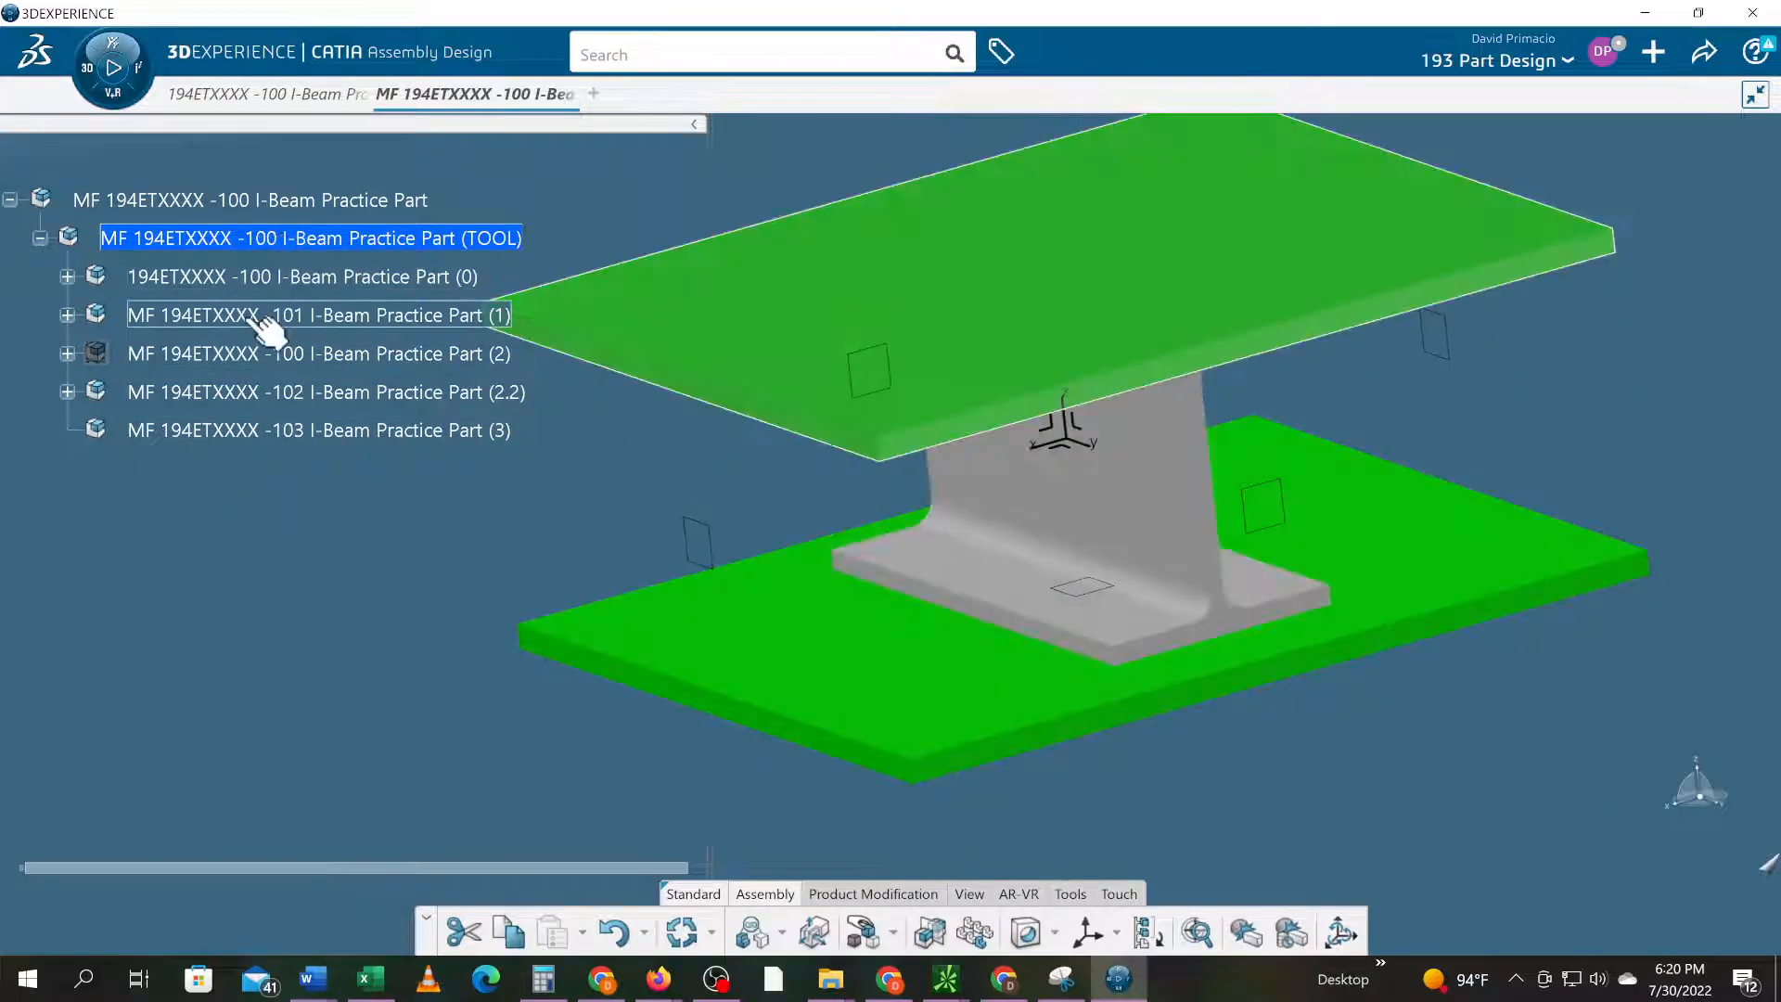
- Retitle the hidden product with instance 2 as "MF 194ETXXXX -102 I-Beam Practice Part"
click(252, 353)
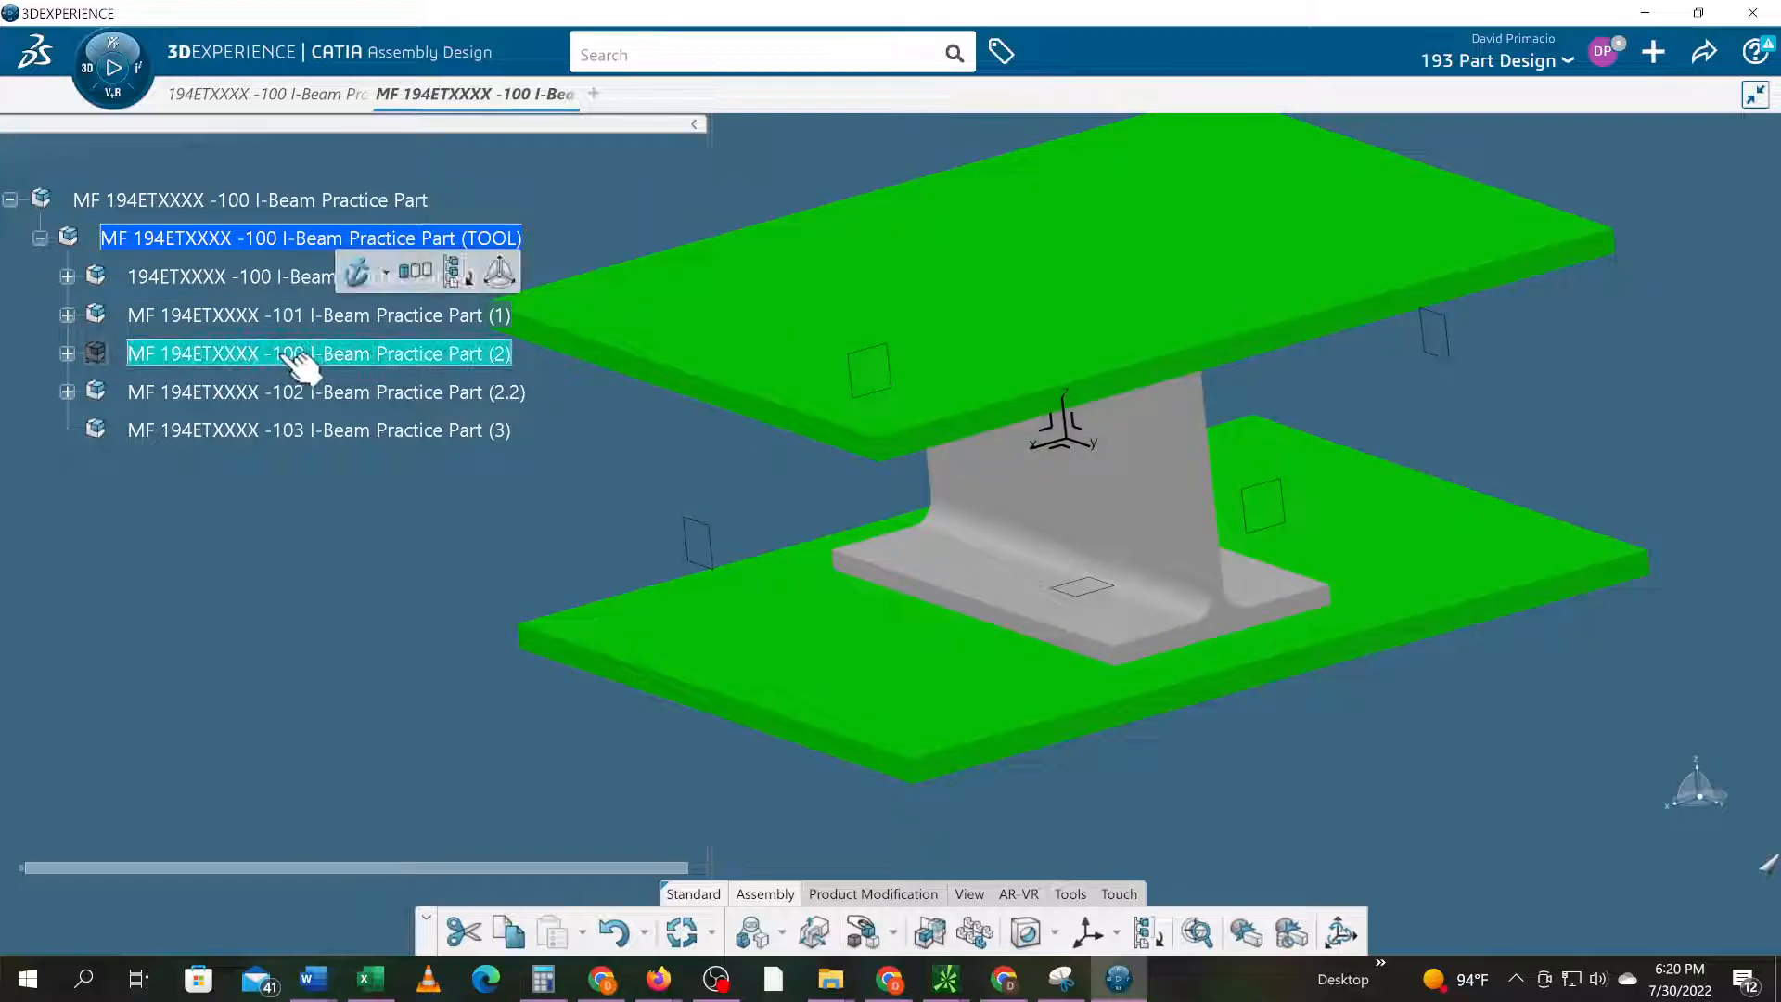
right_click(271, 354)
click(366, 136)
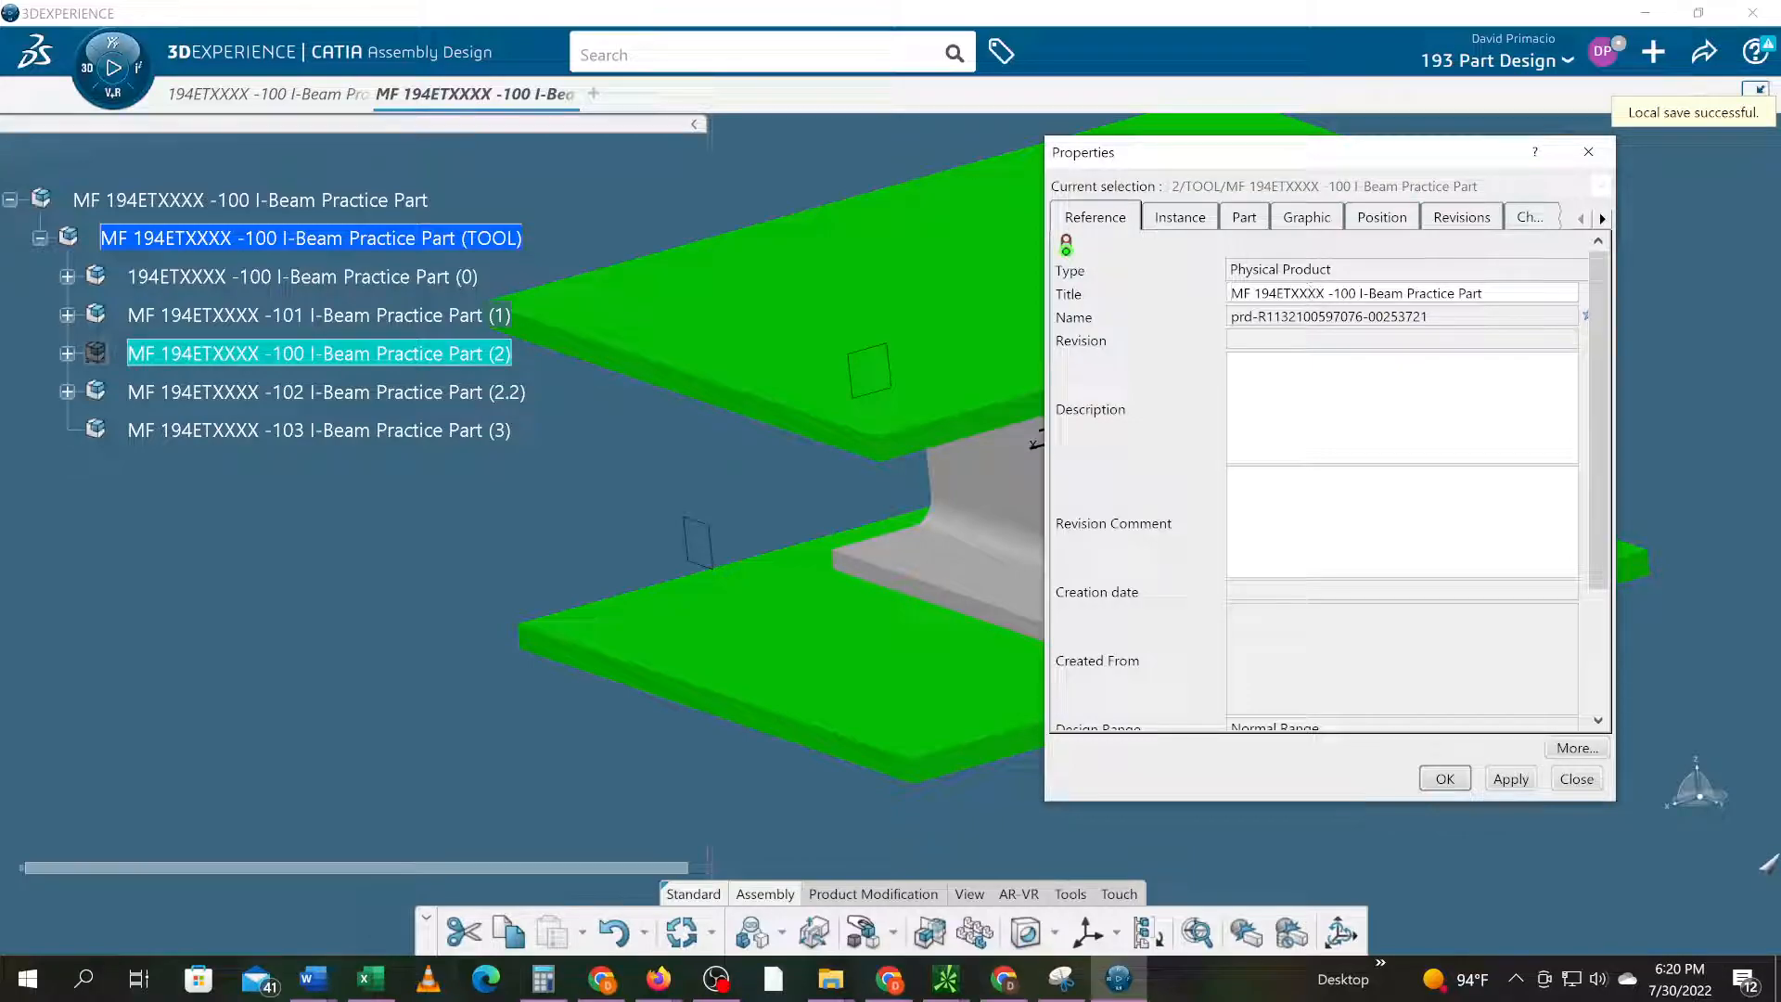
key(BackSpace)
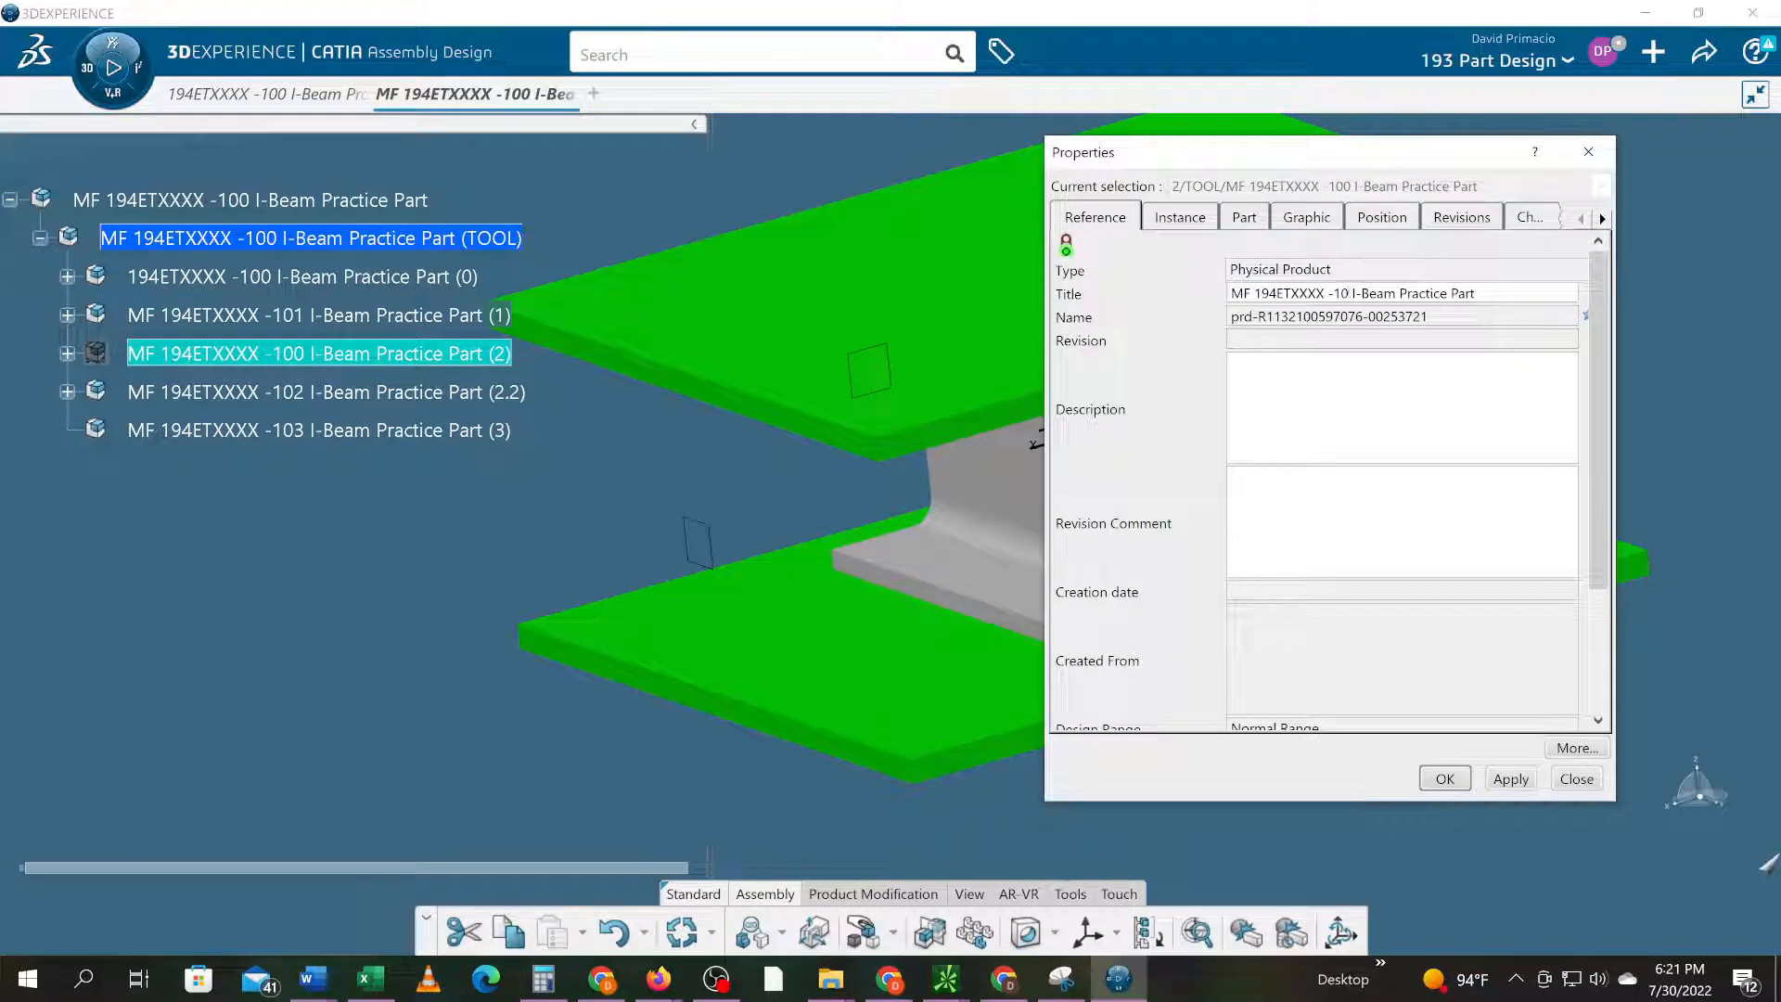
text(2)
key(Return)
click(347, 582)
- Insert a new 3D Part under the -103 product and expand the -103 (3) and -102 (2.2) branches in the tree
middle_drag(347, 582, 340, 556)
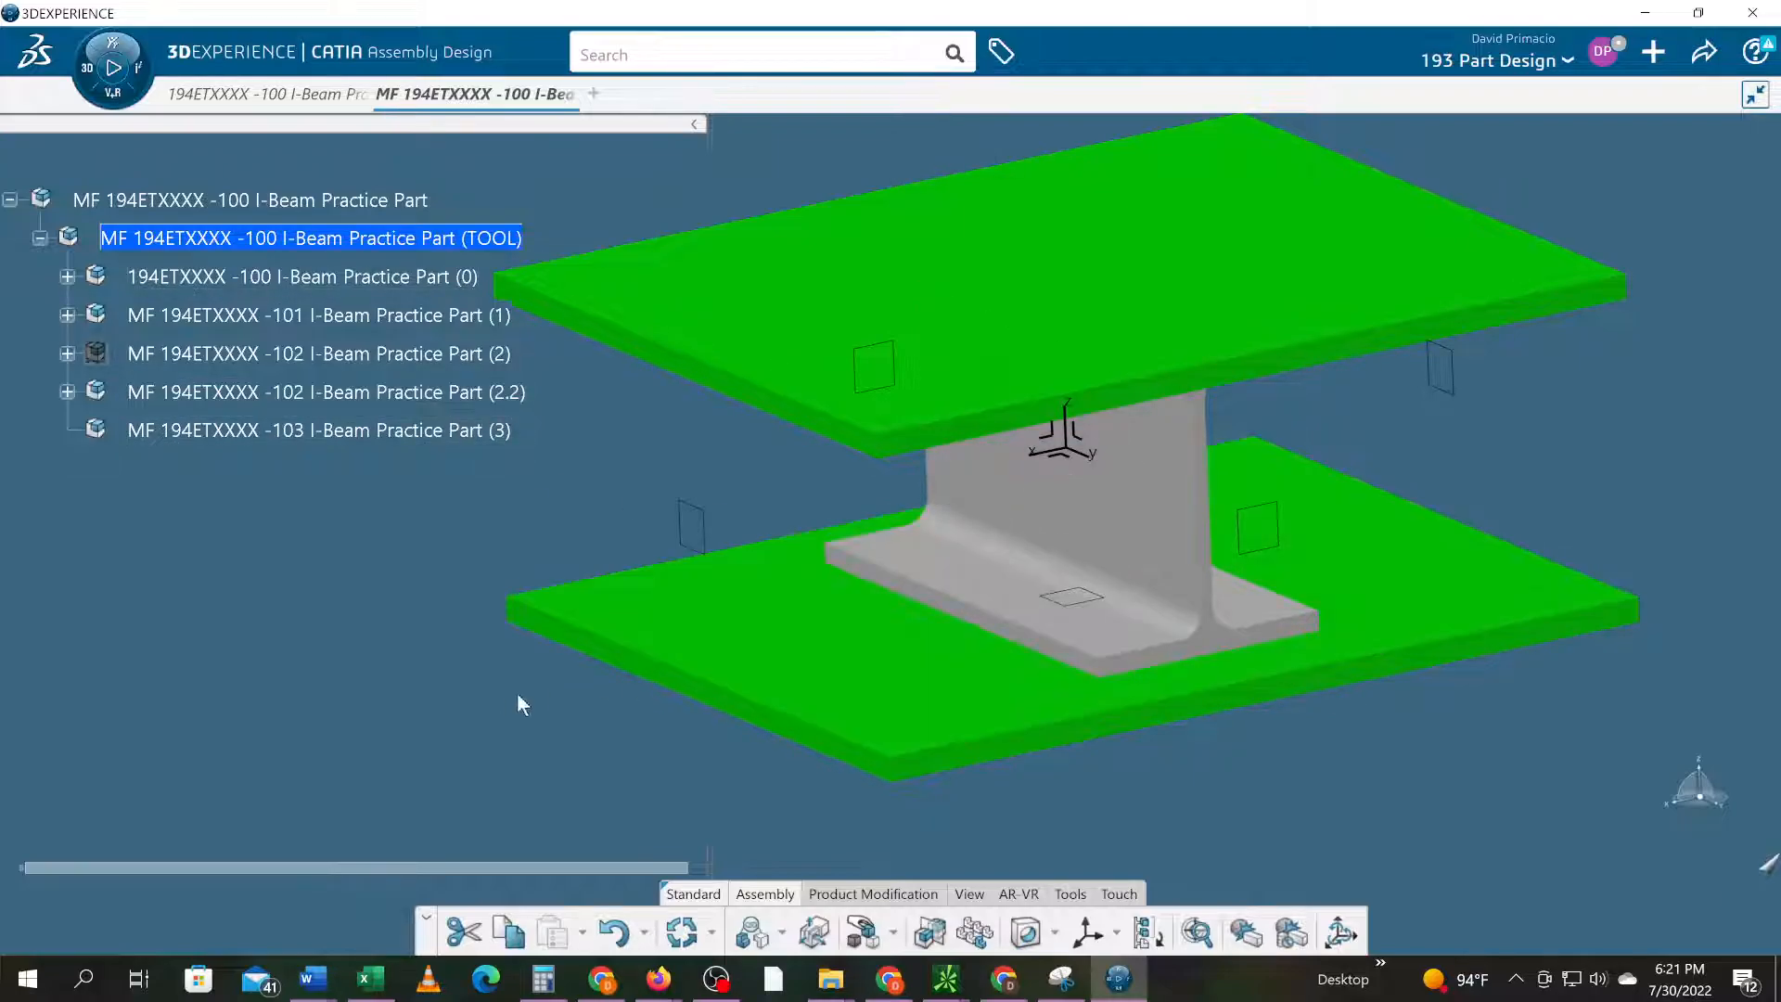
middle_drag(1233, 790, 1245, 752)
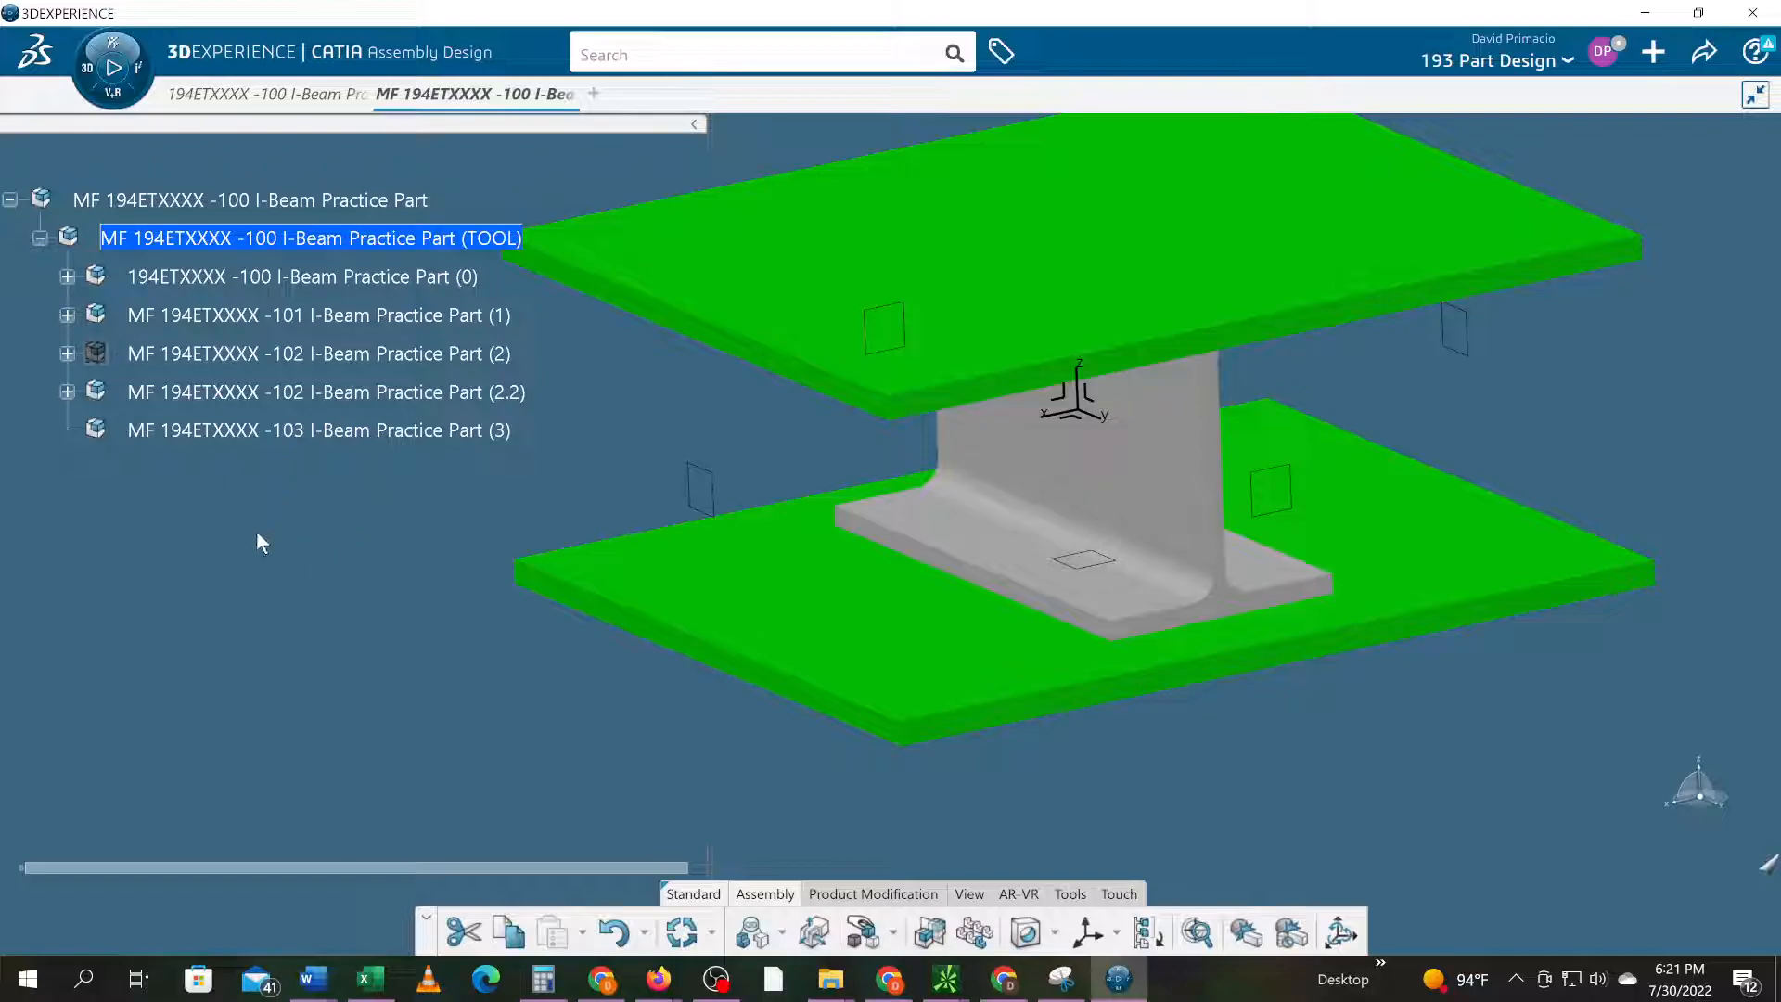
middle_drag(1299, 739, 1264, 747)
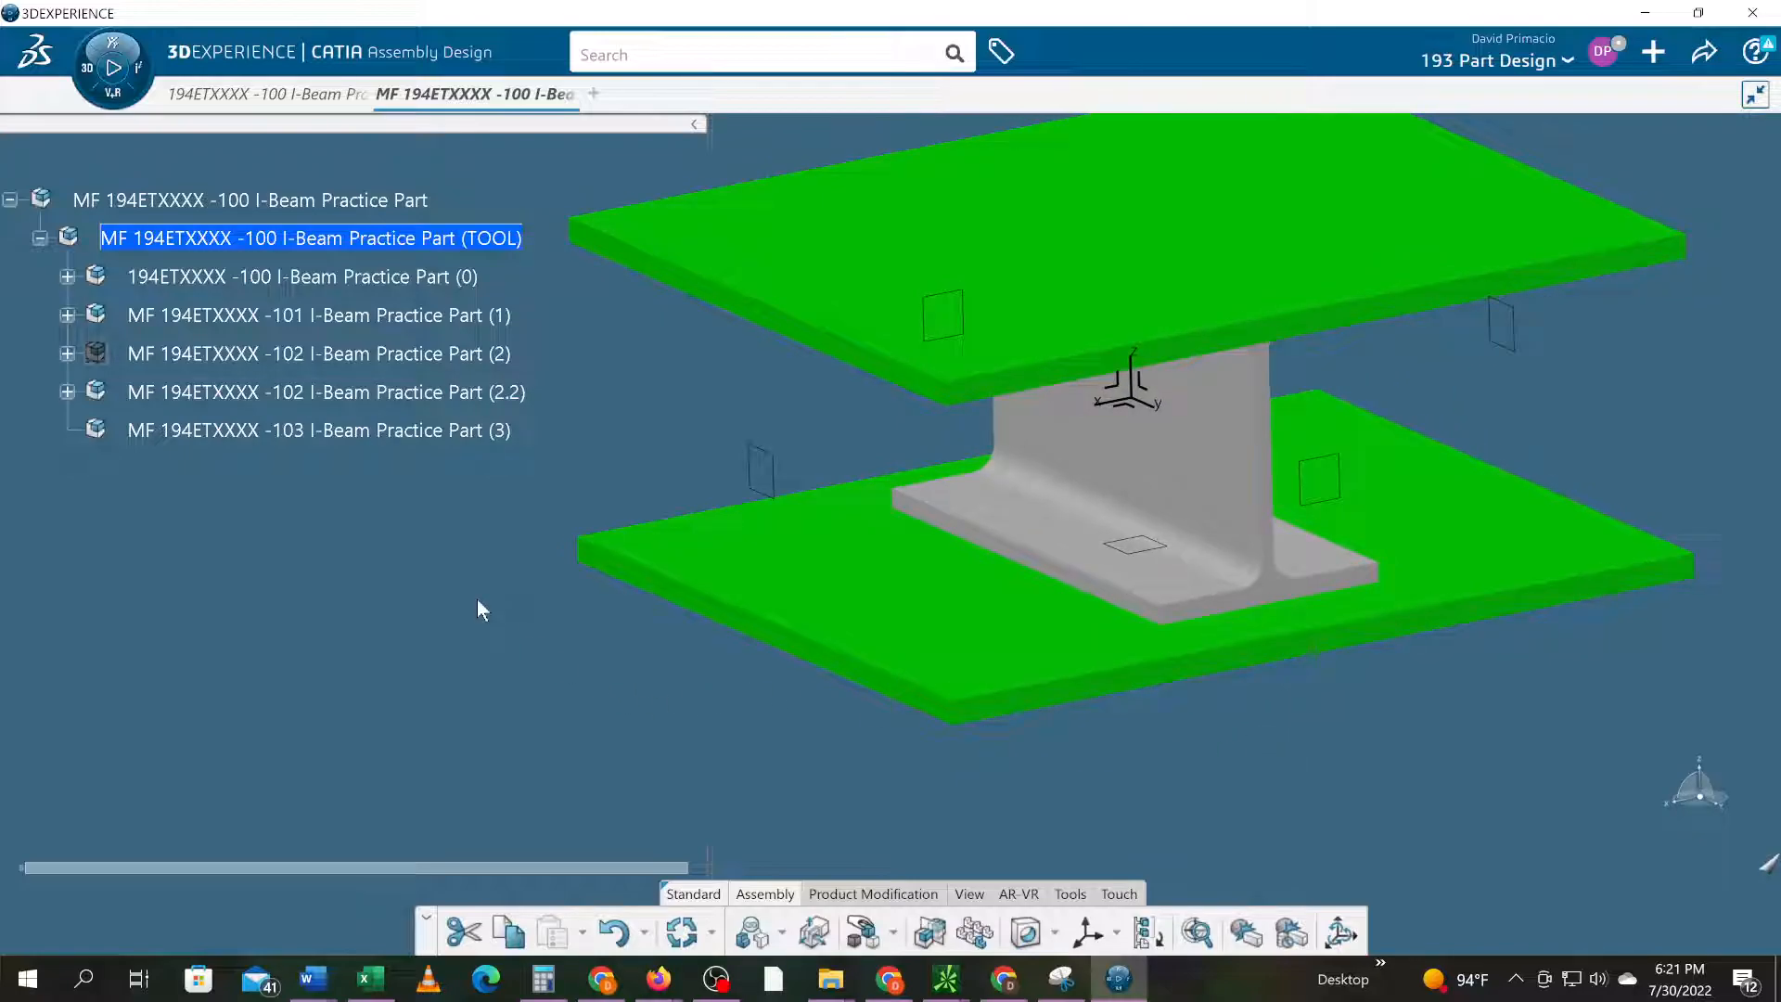
right_click(314, 438)
mouse_move(371, 607)
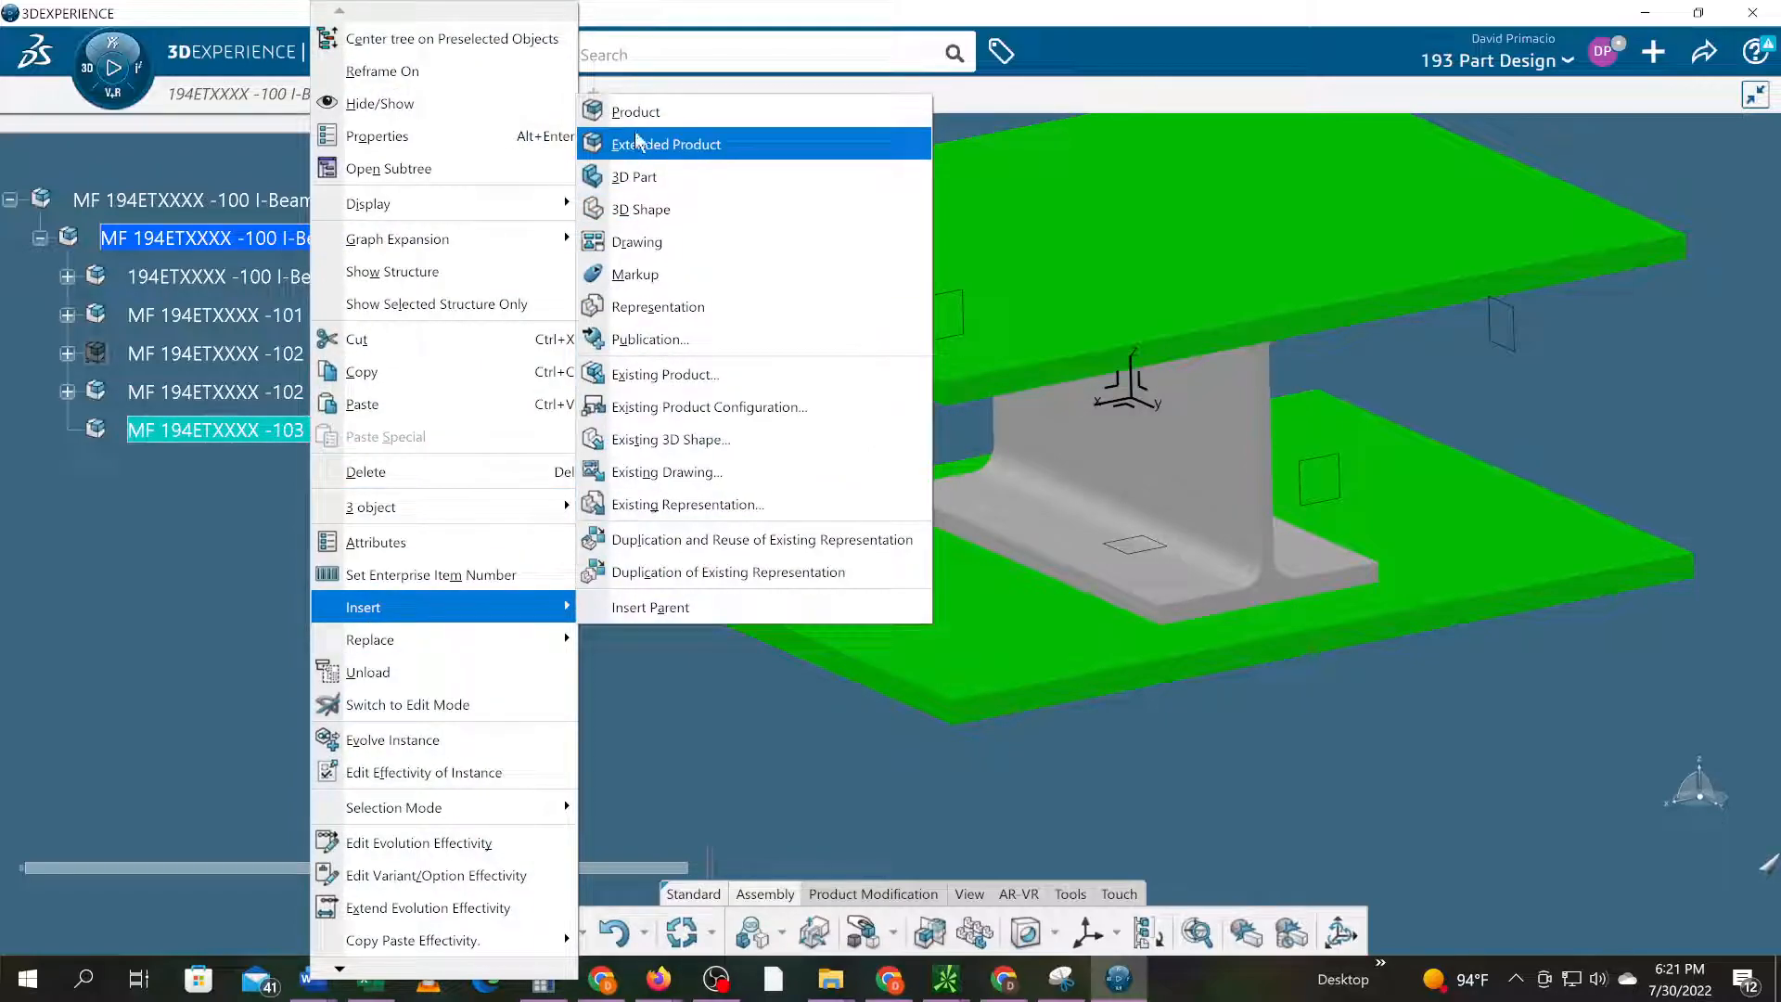
click(635, 176)
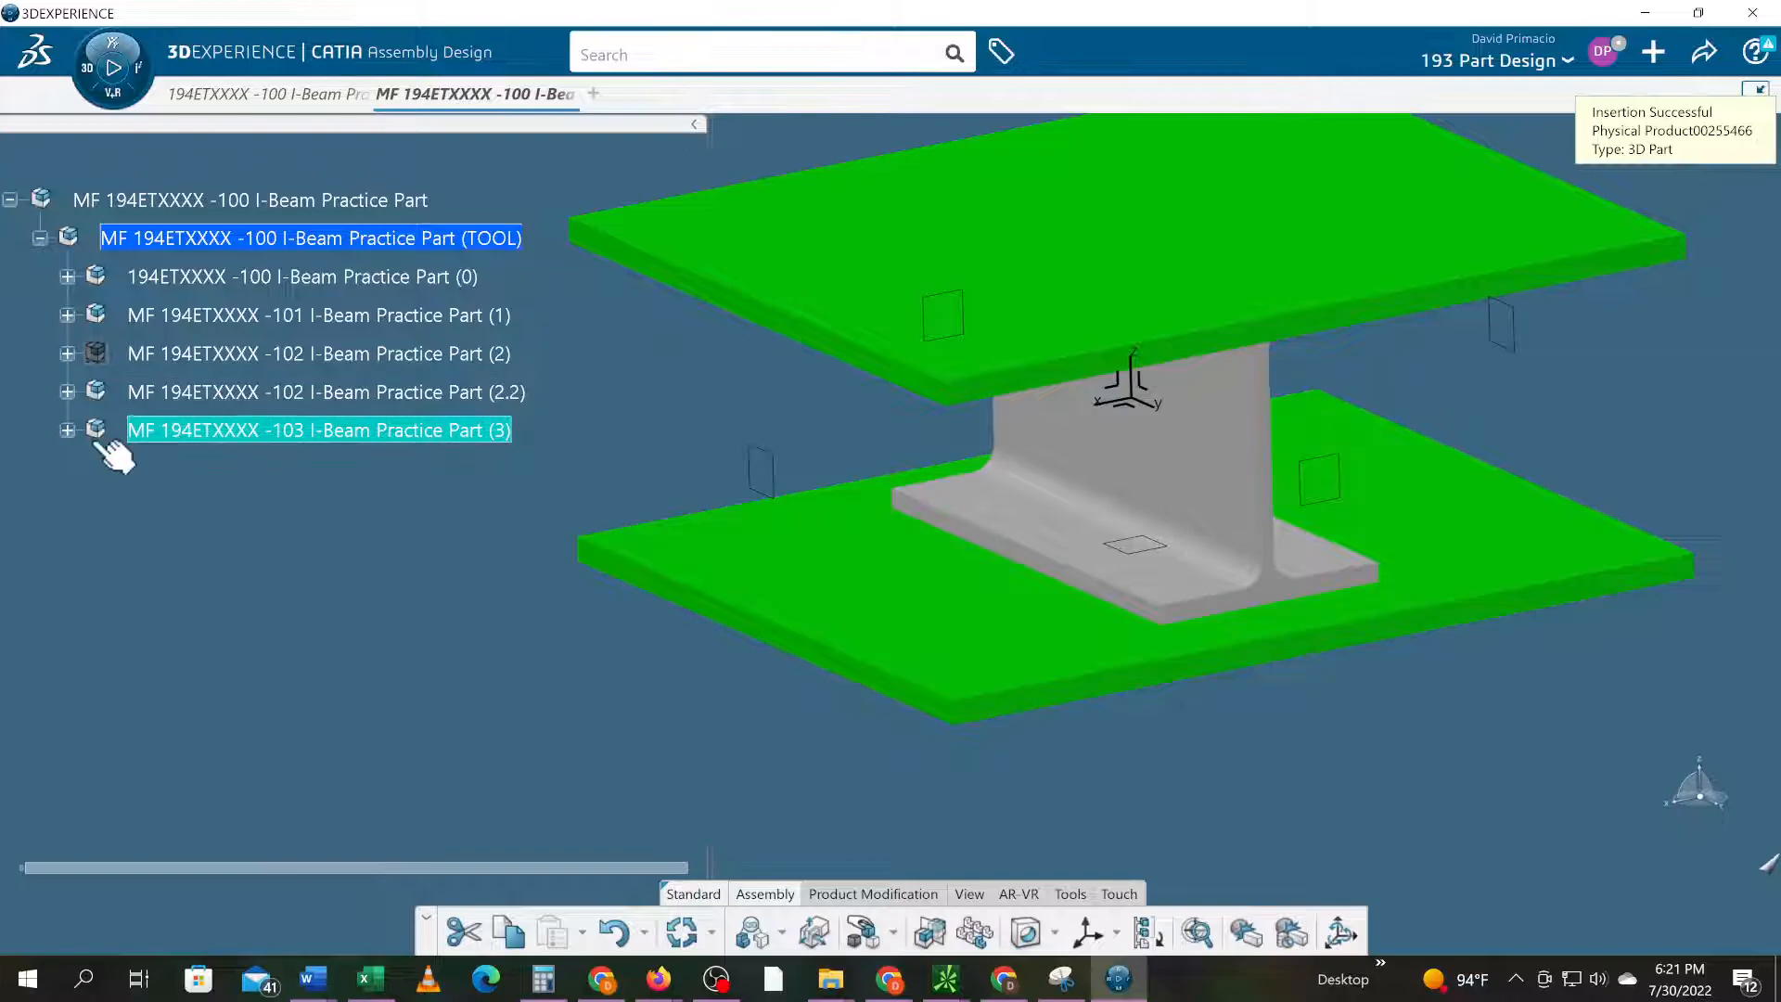
click(68, 429)
click(68, 392)
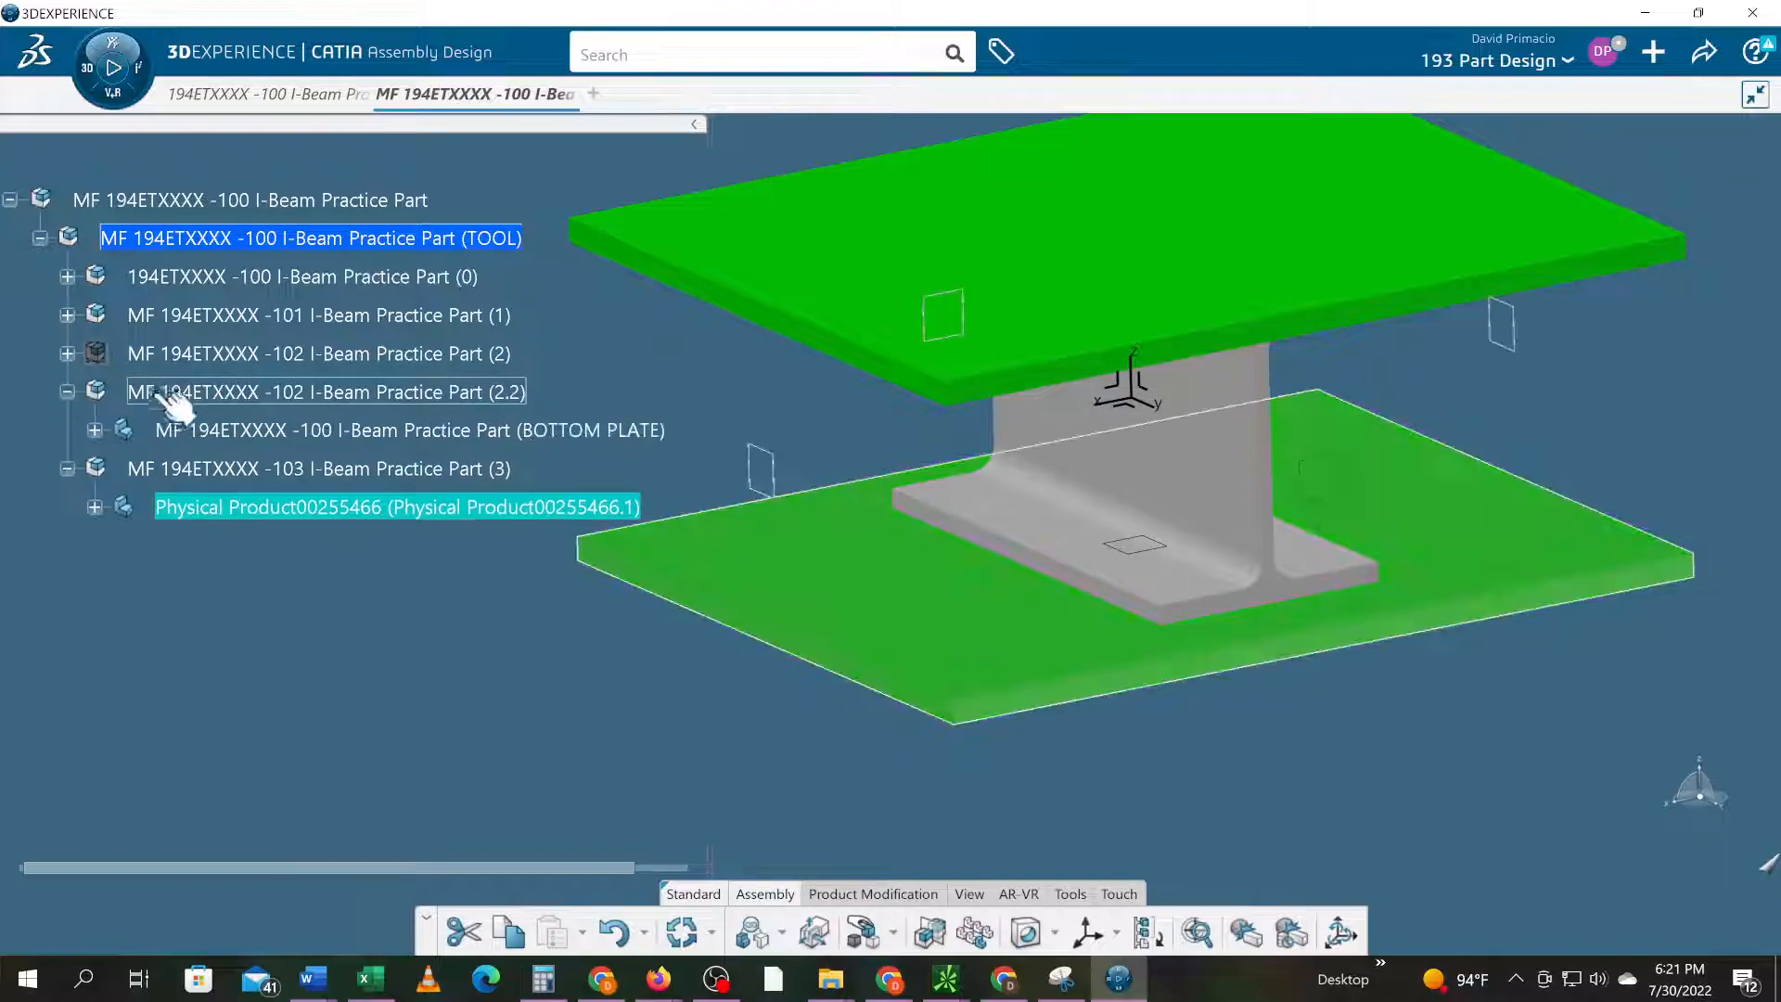
- Set the title of the new 3D part under the -103 product to "MF 194ETXXXX -103 I-Beam Practice Part"
right_click(274, 520)
click(418, 137)
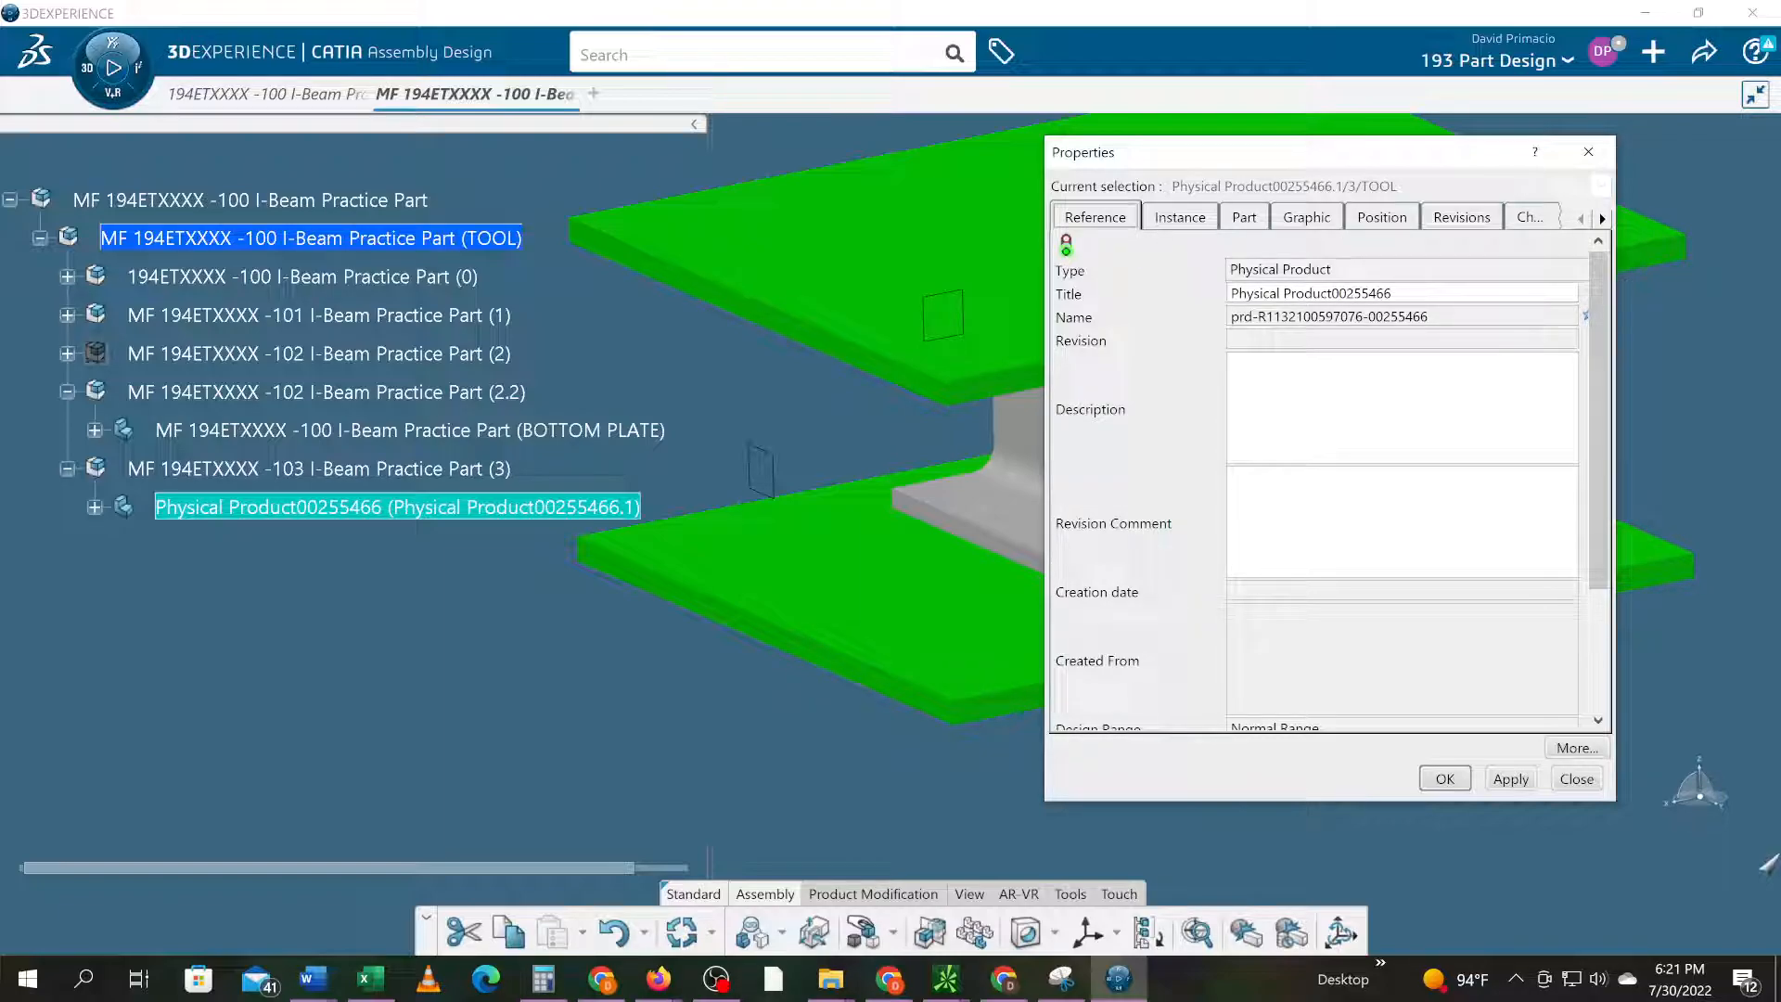
text(MF 194ETXXXX -101 I-Beam Practice Part)
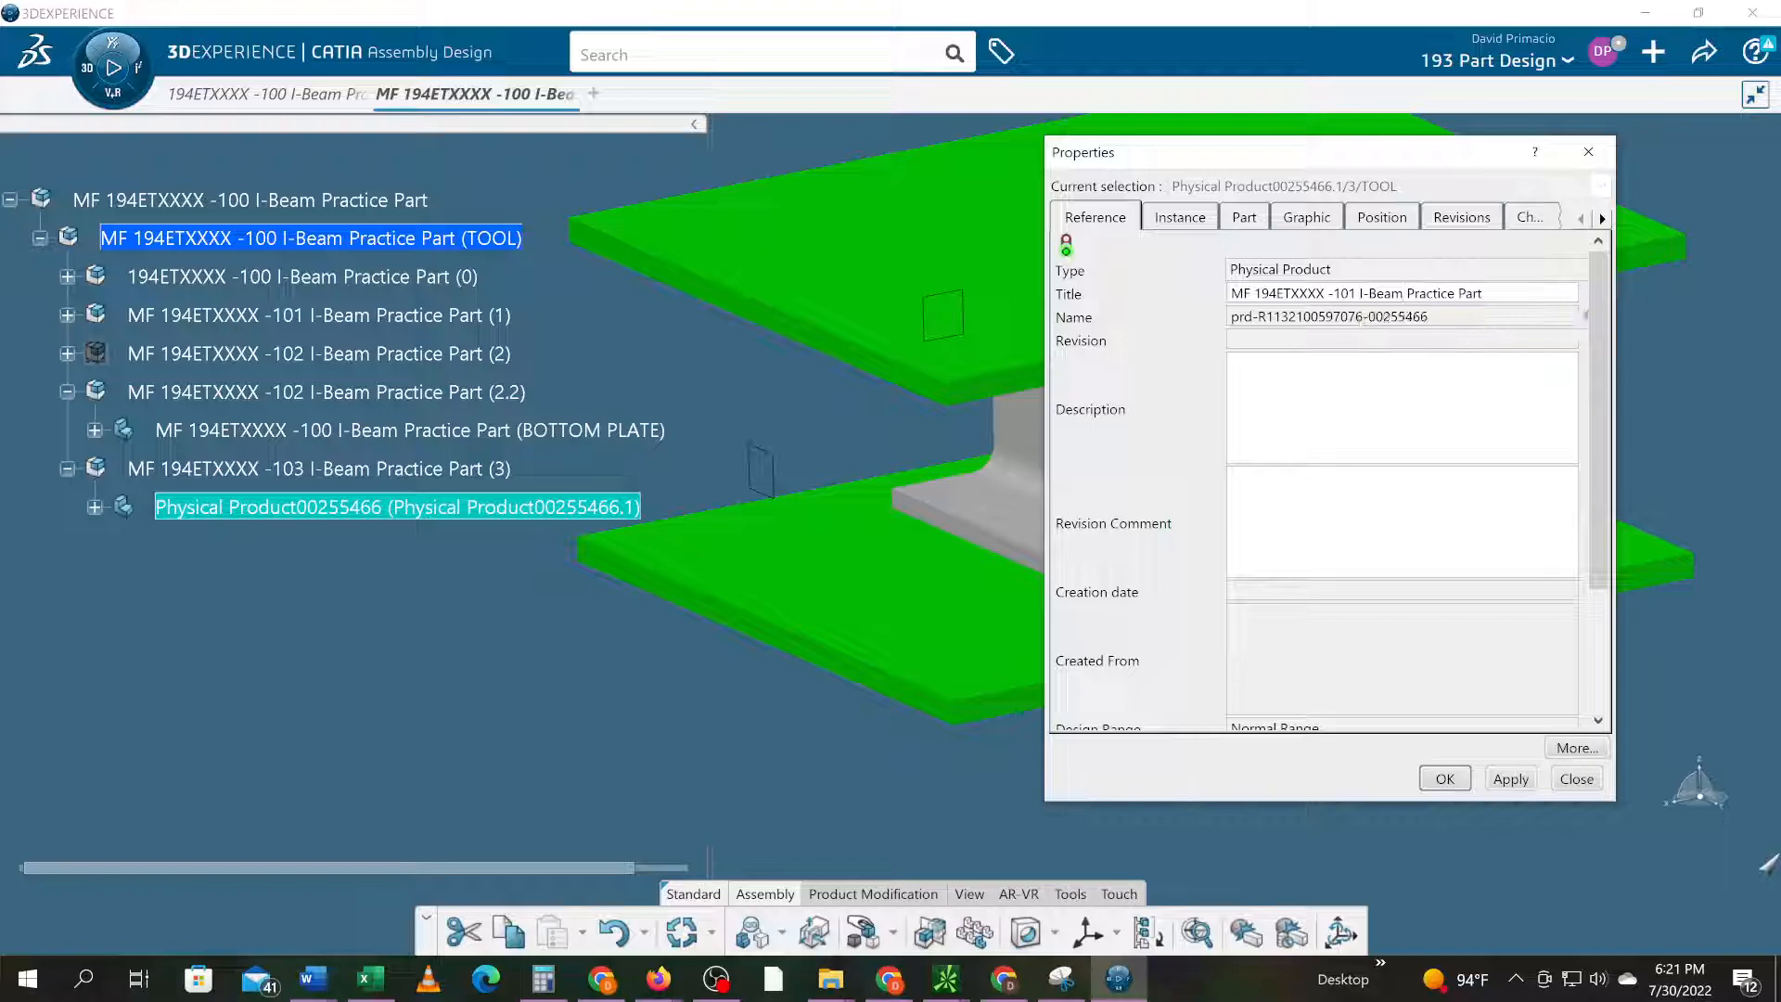
key(BackSpace)
text(3)
- Set the new -103 part's instance title to "AFT SQR TUBE" and apply the property changes
click(1175, 221)
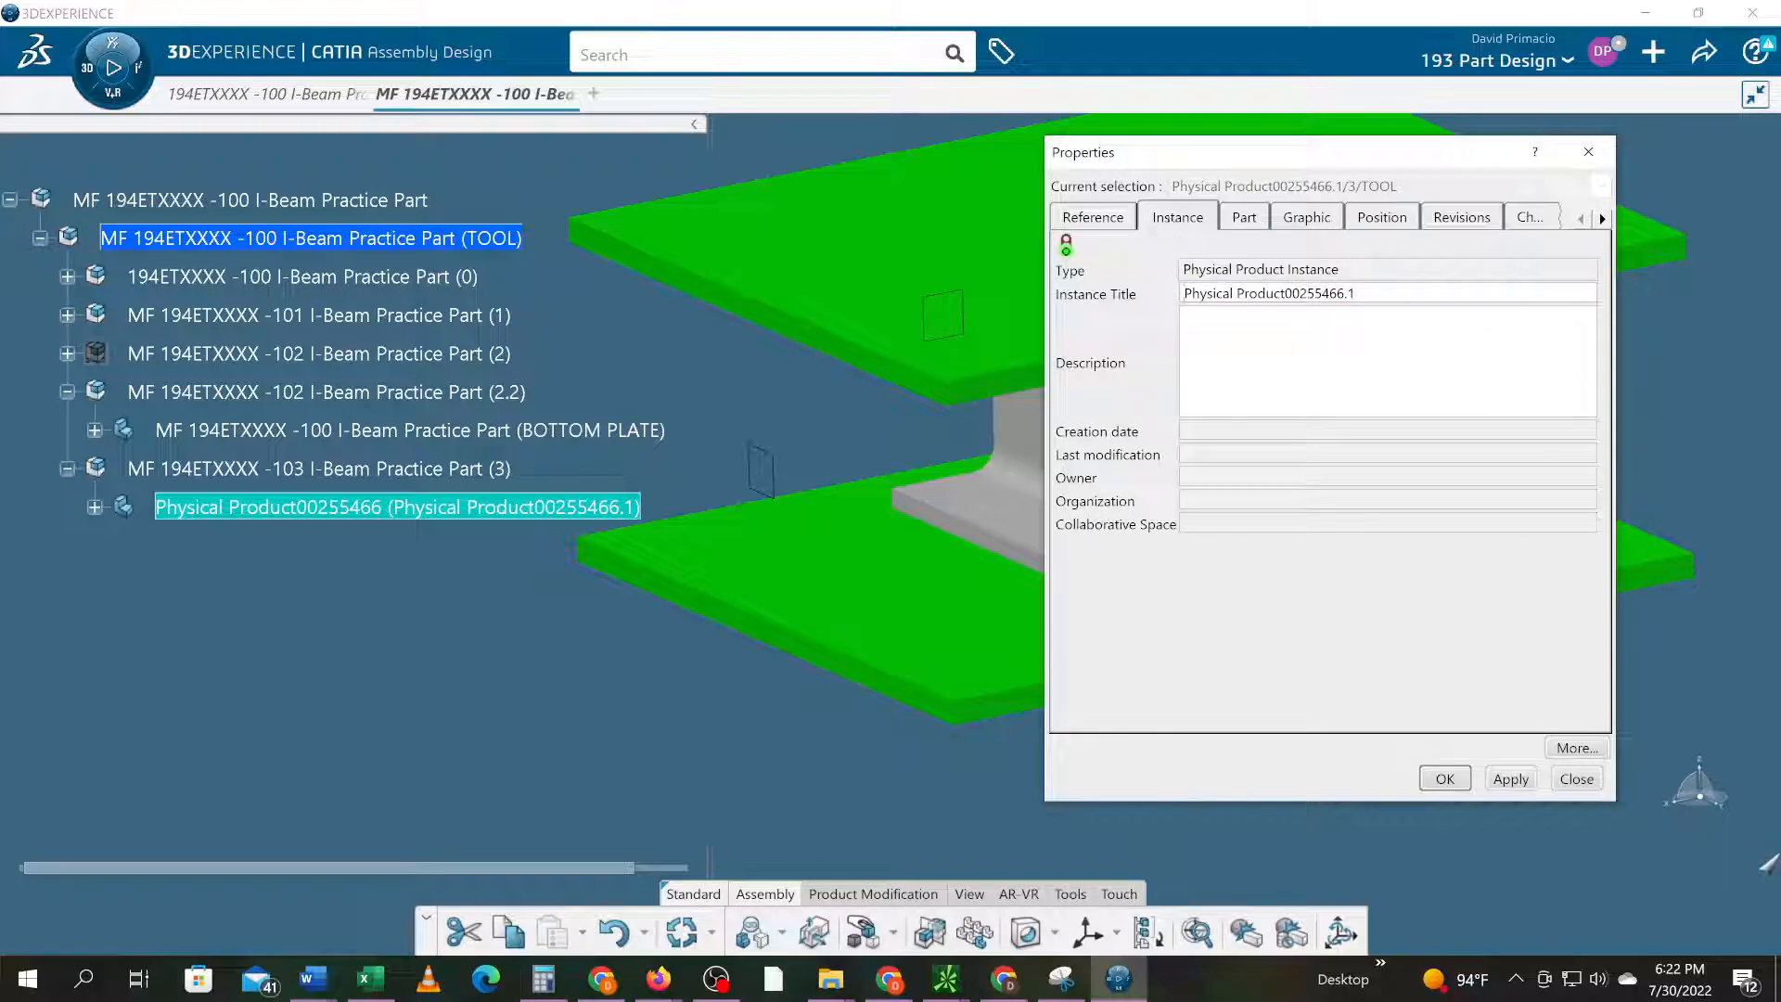
drag(1356, 293, 1183, 294)
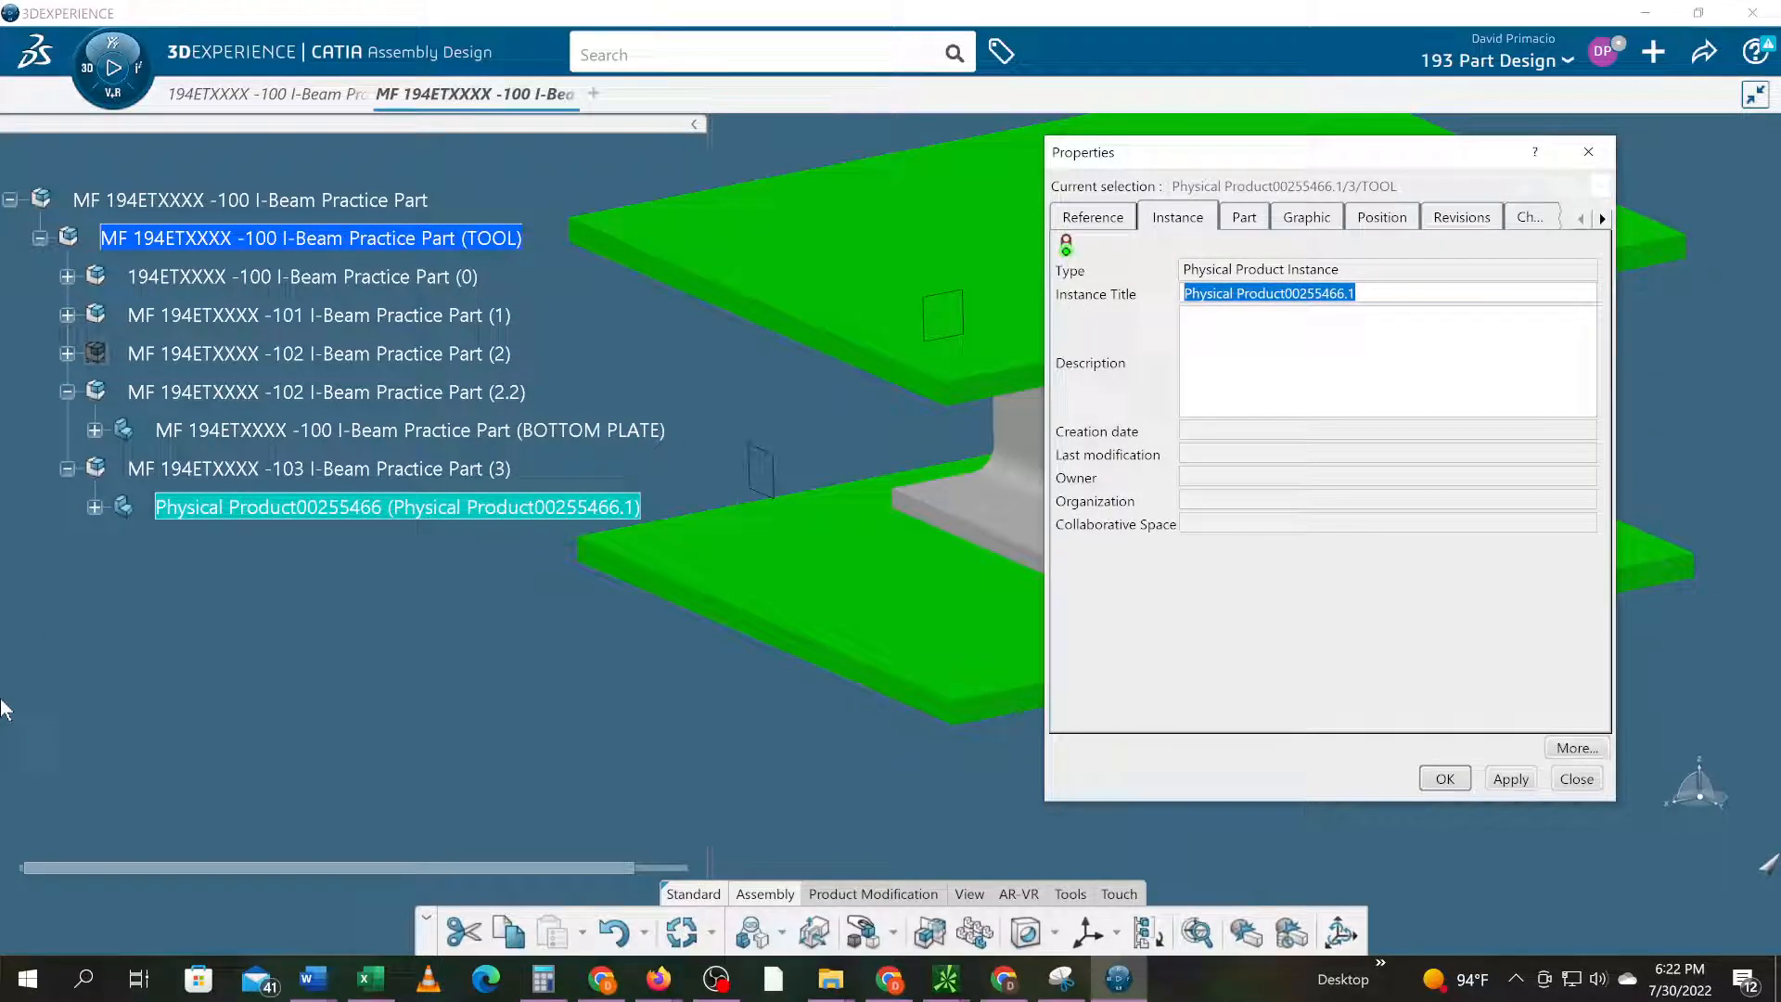
text(af)
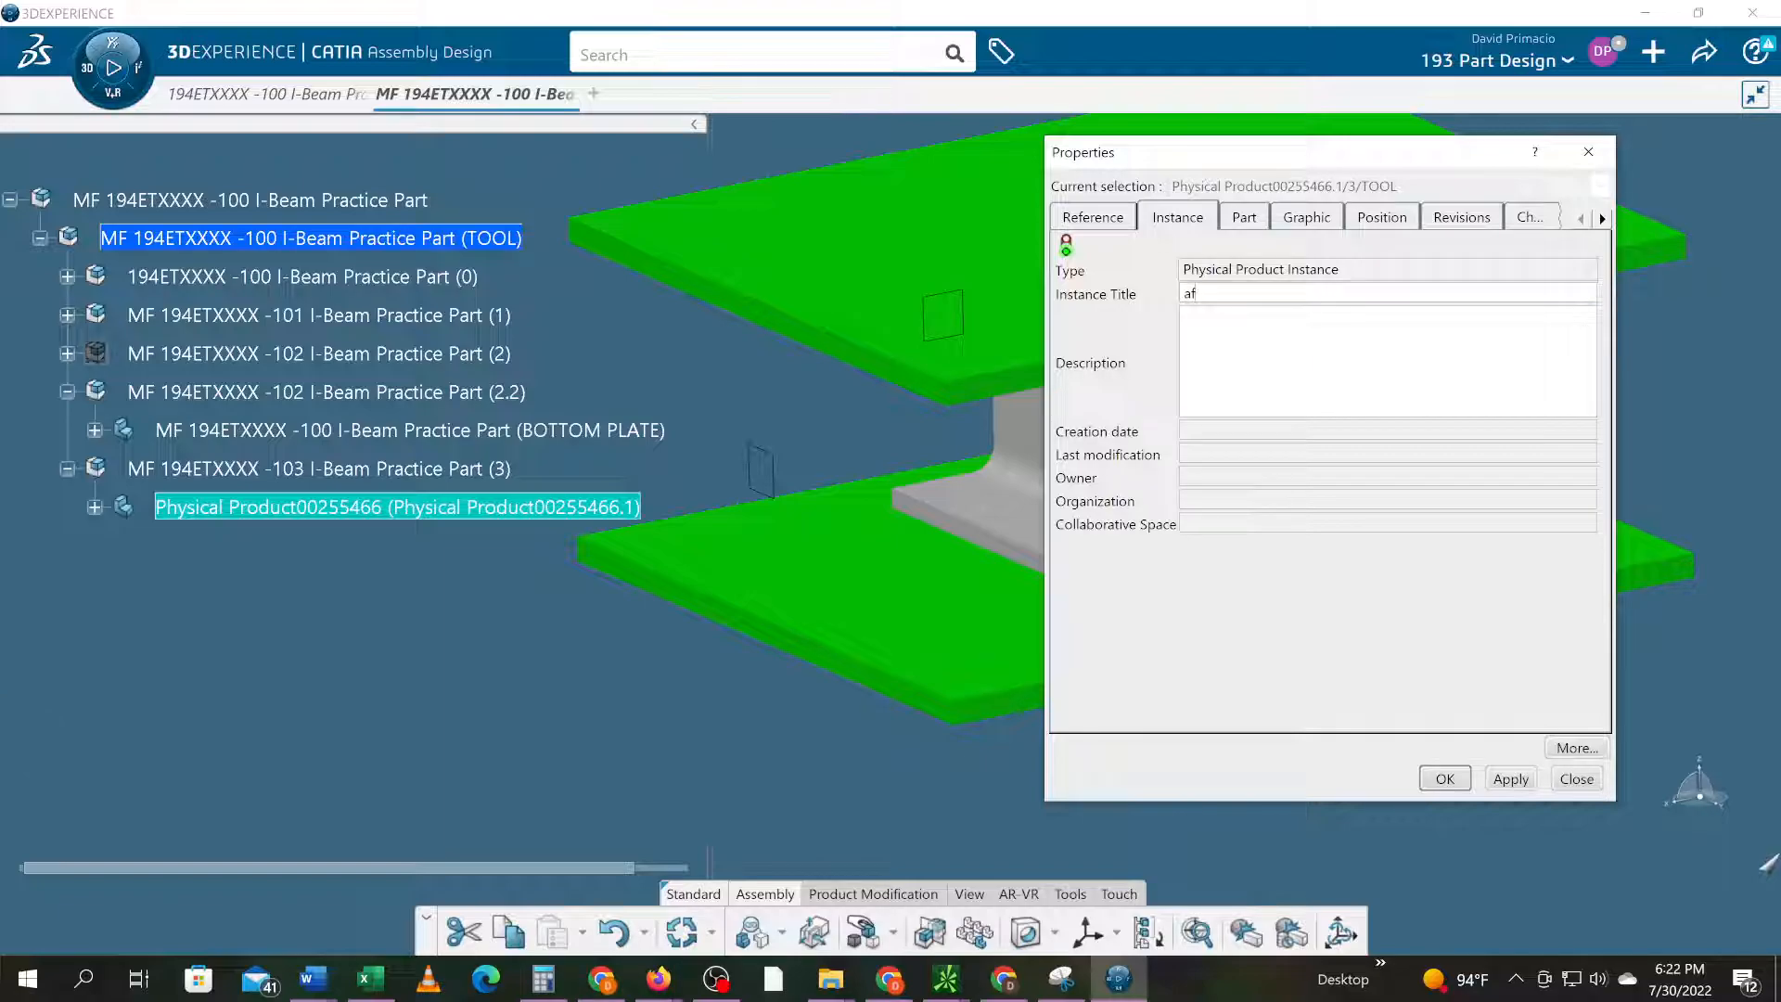
key(Caps_Lock)
text(F)
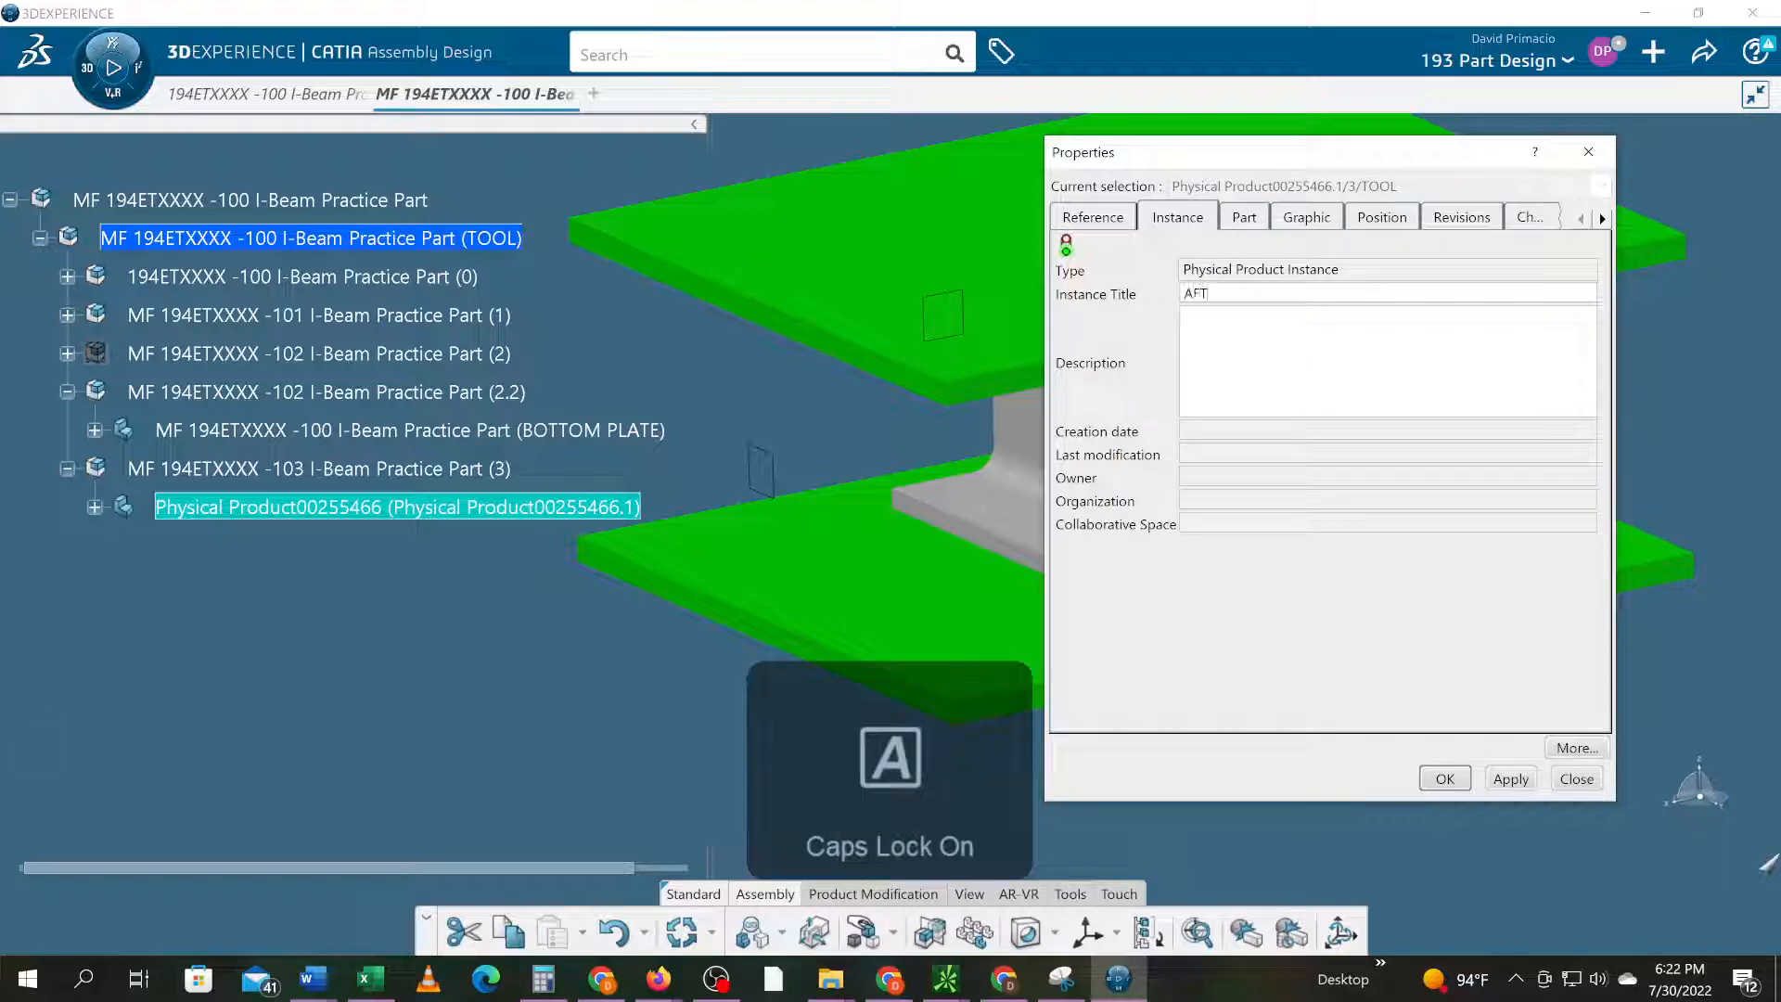
text(T)
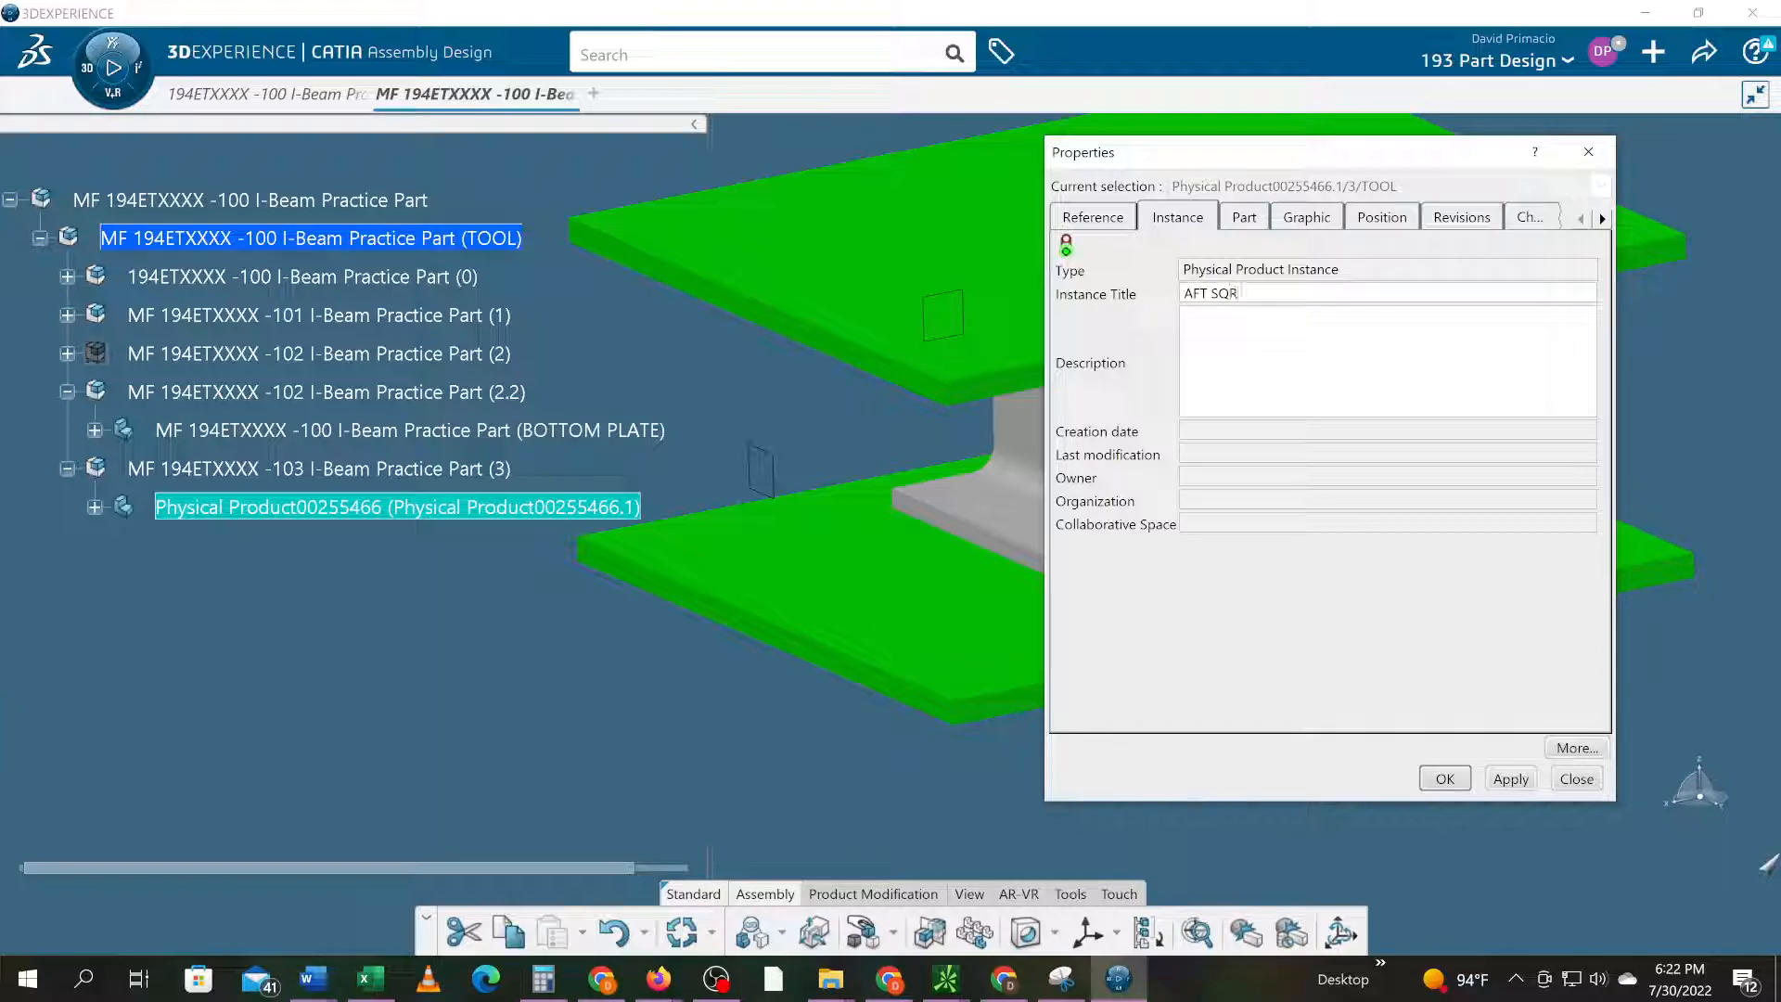
text(E)
key(Return)
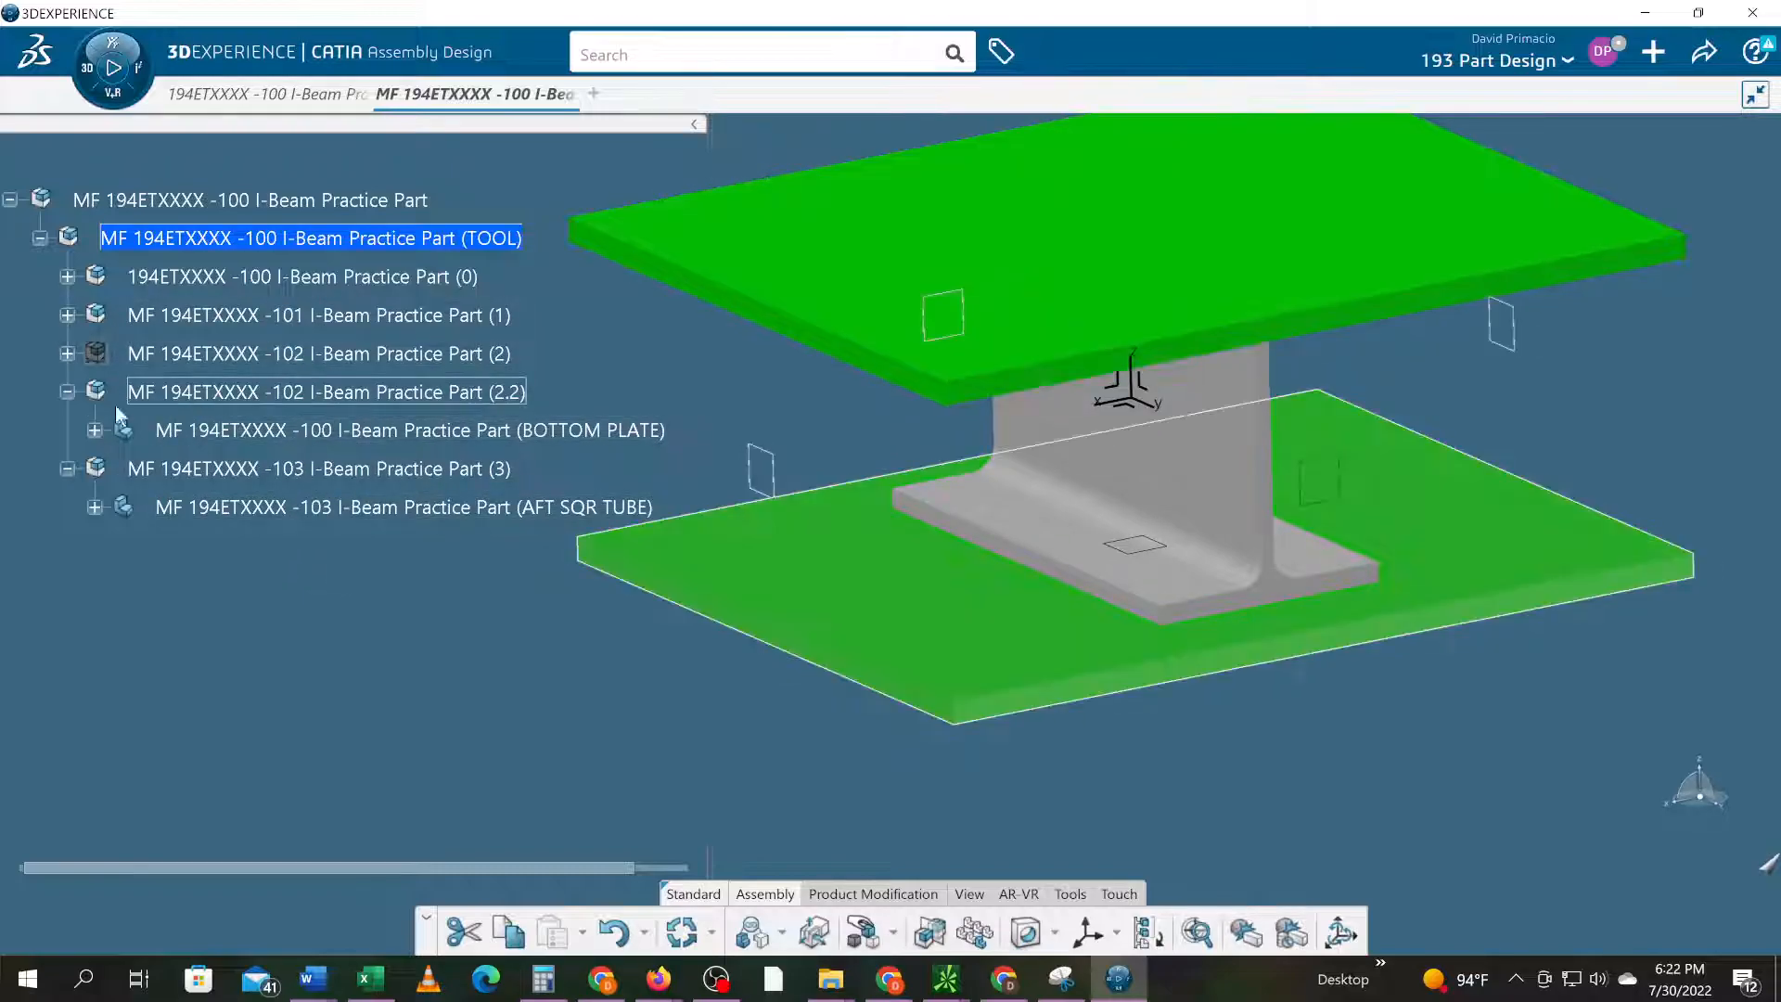
- Collapse the -102 (2.2) branch and expand the AFT SQR TUBE part to show its 3D shape in the tree
click(67, 392)
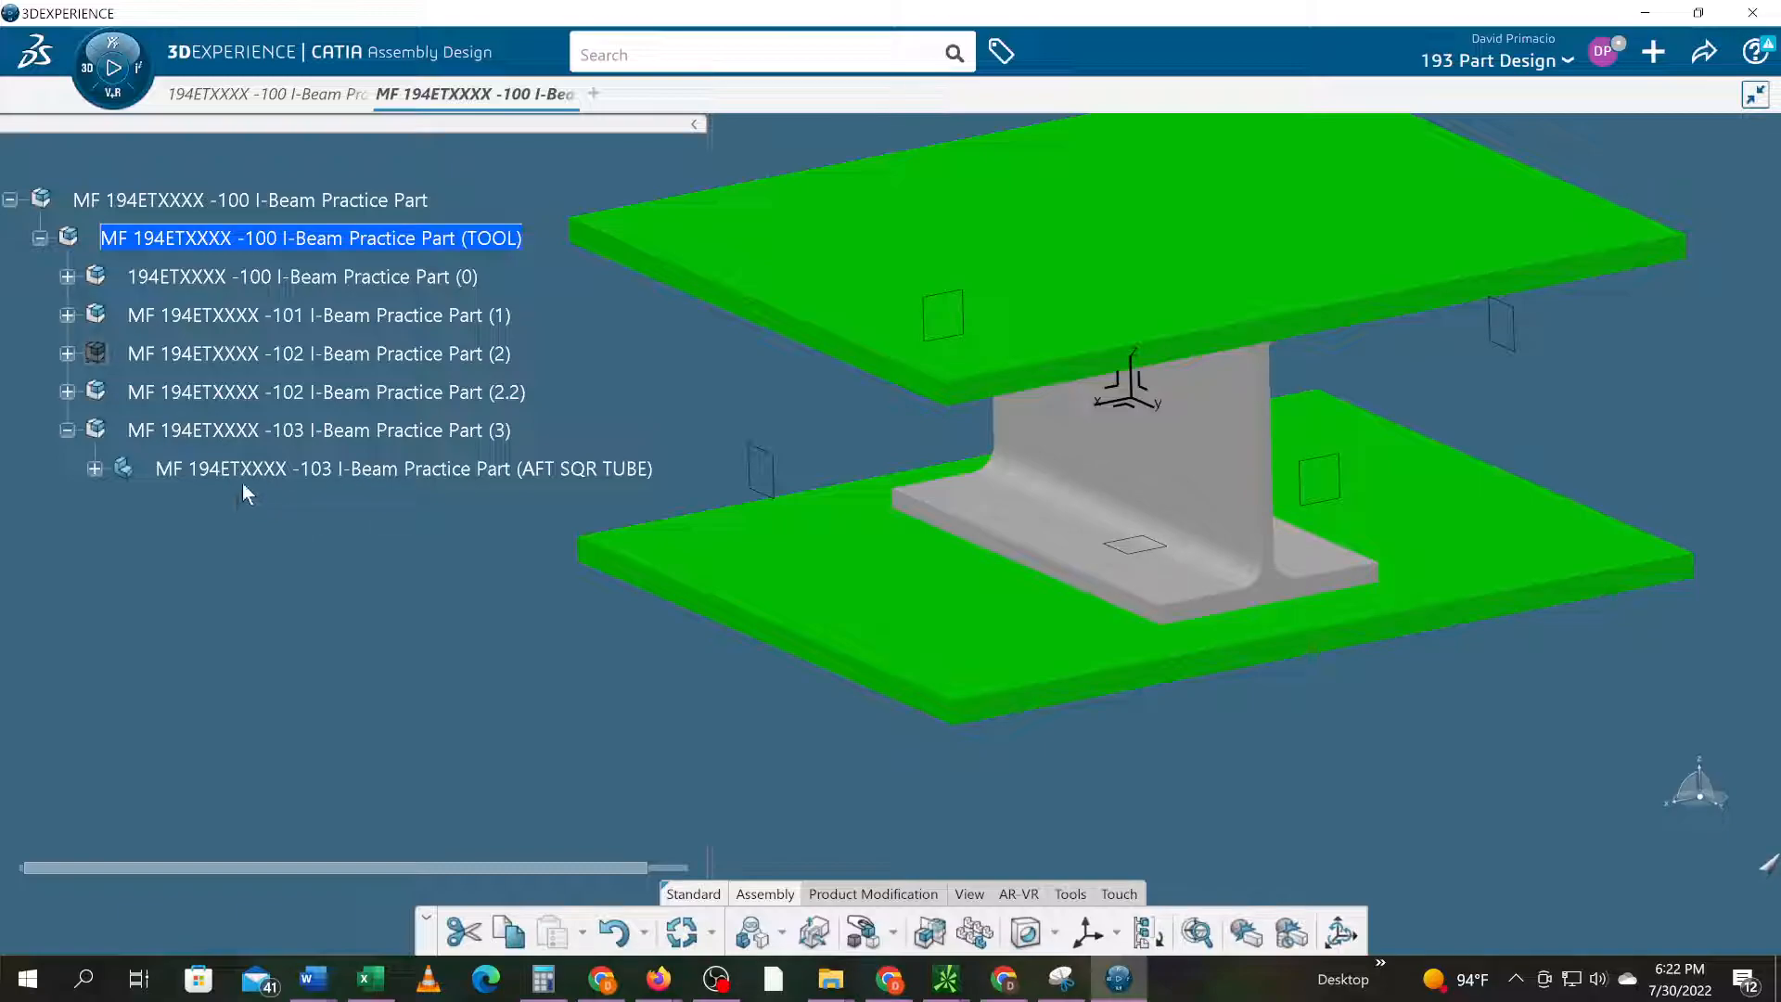
click(95, 468)
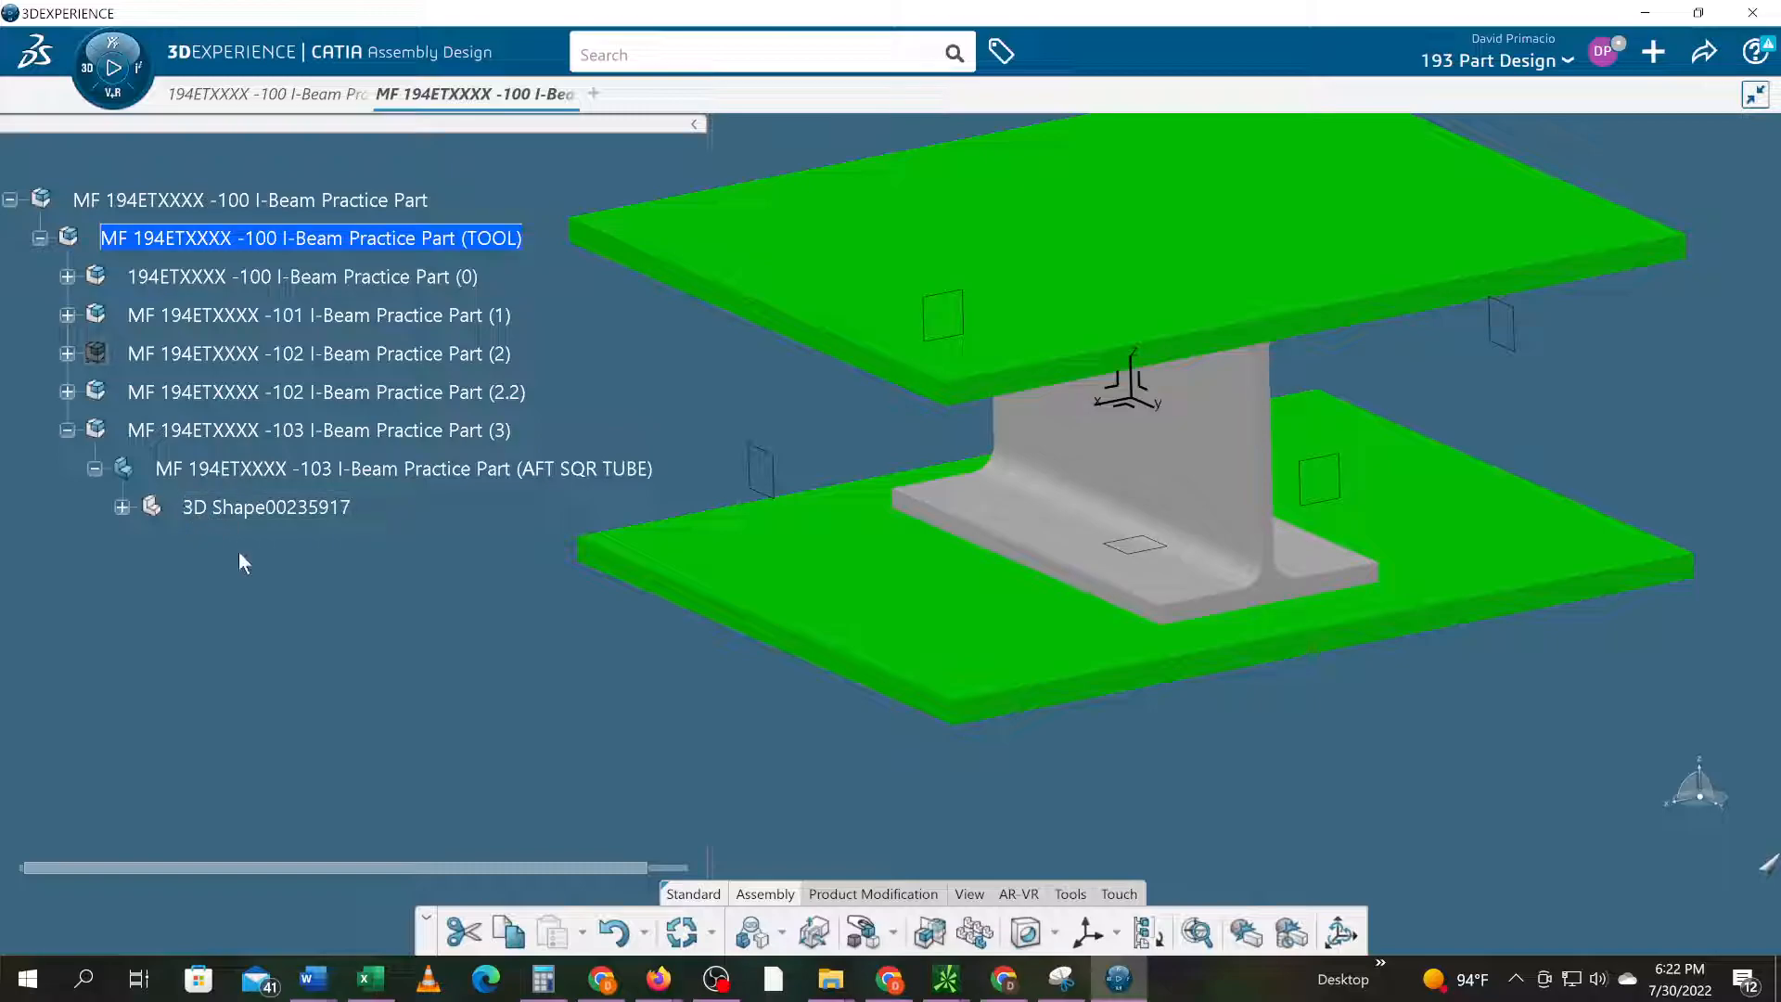
middle_drag(1255, 790, 1223, 805)
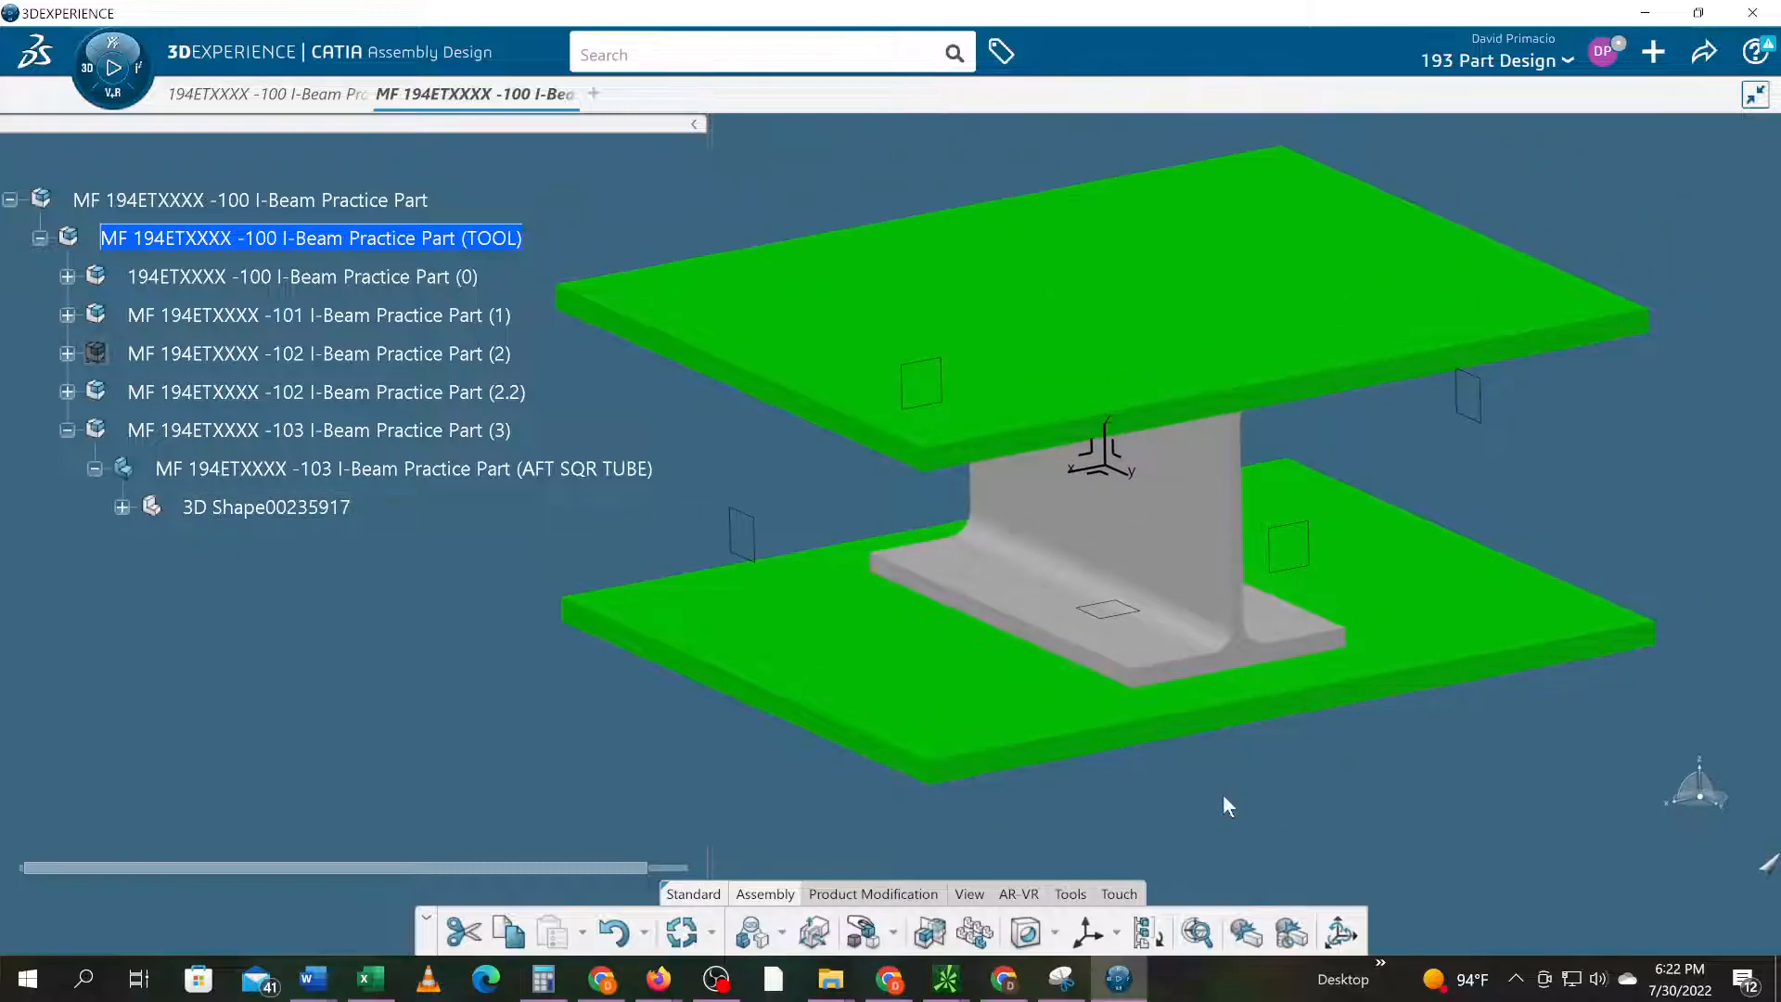
- Switch to the Google Drive molding fixture pictures in Chrome and browse back to the square tube photo IMG_3560.JPG
click(1014, 982)
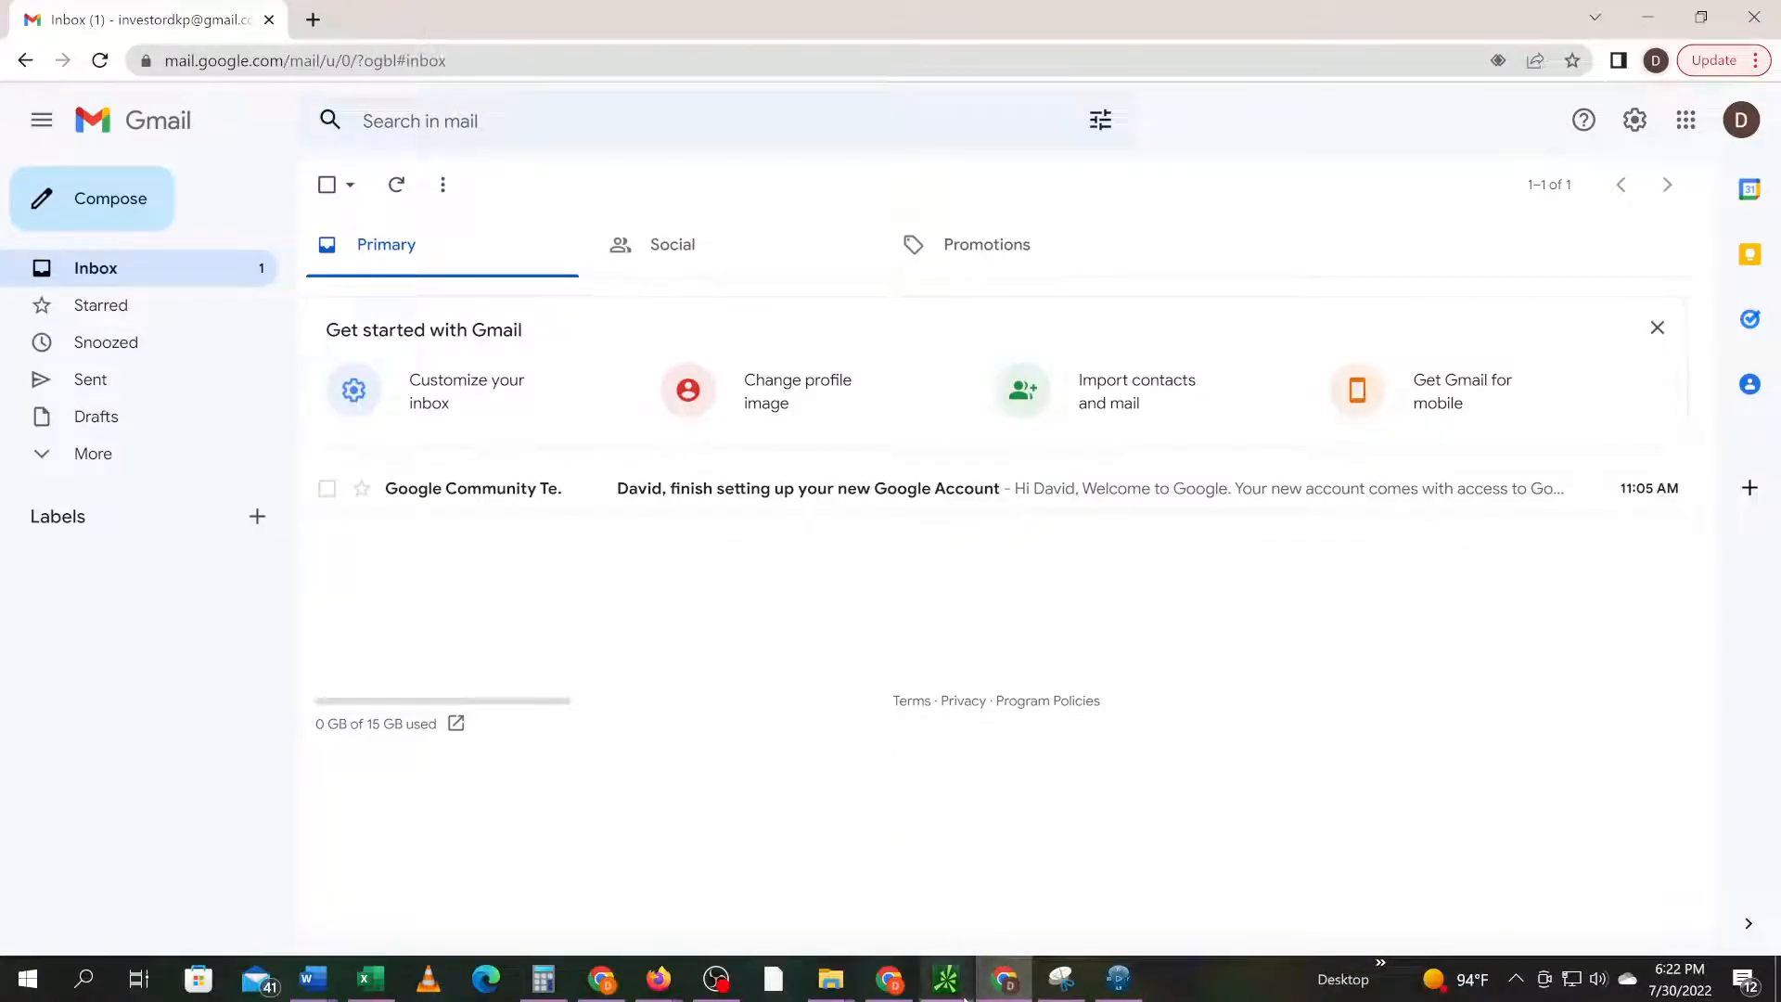
click(601, 981)
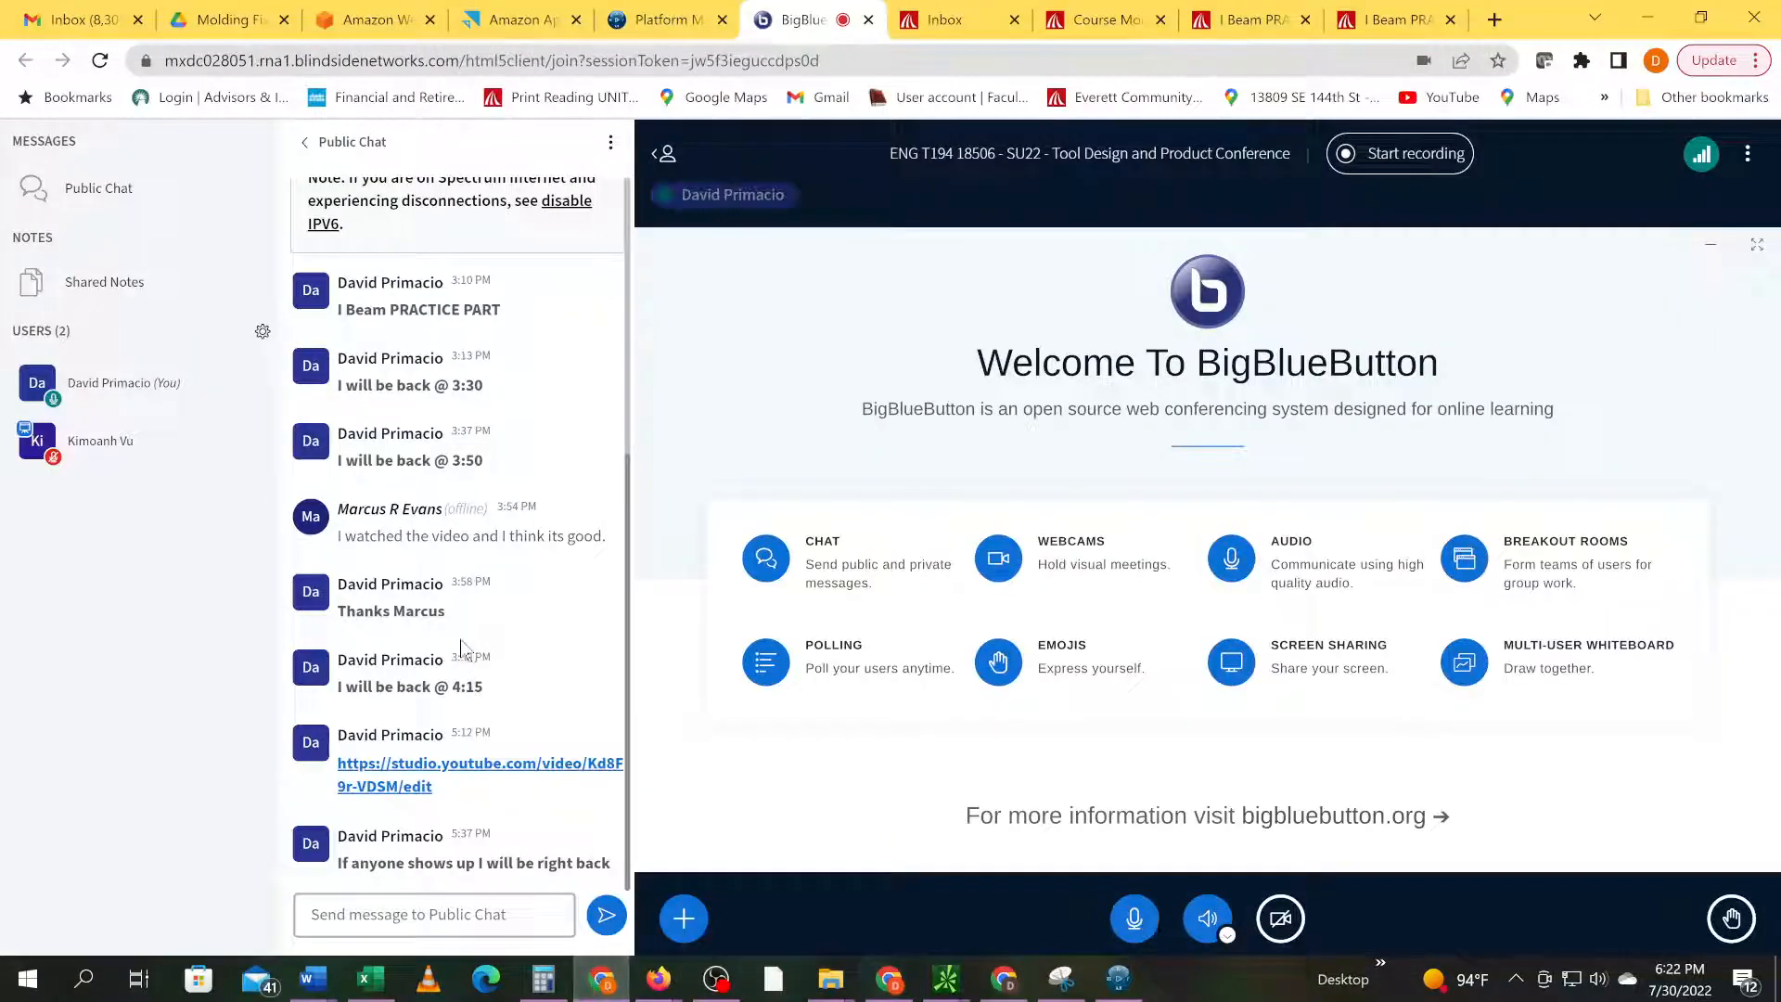
click(212, 27)
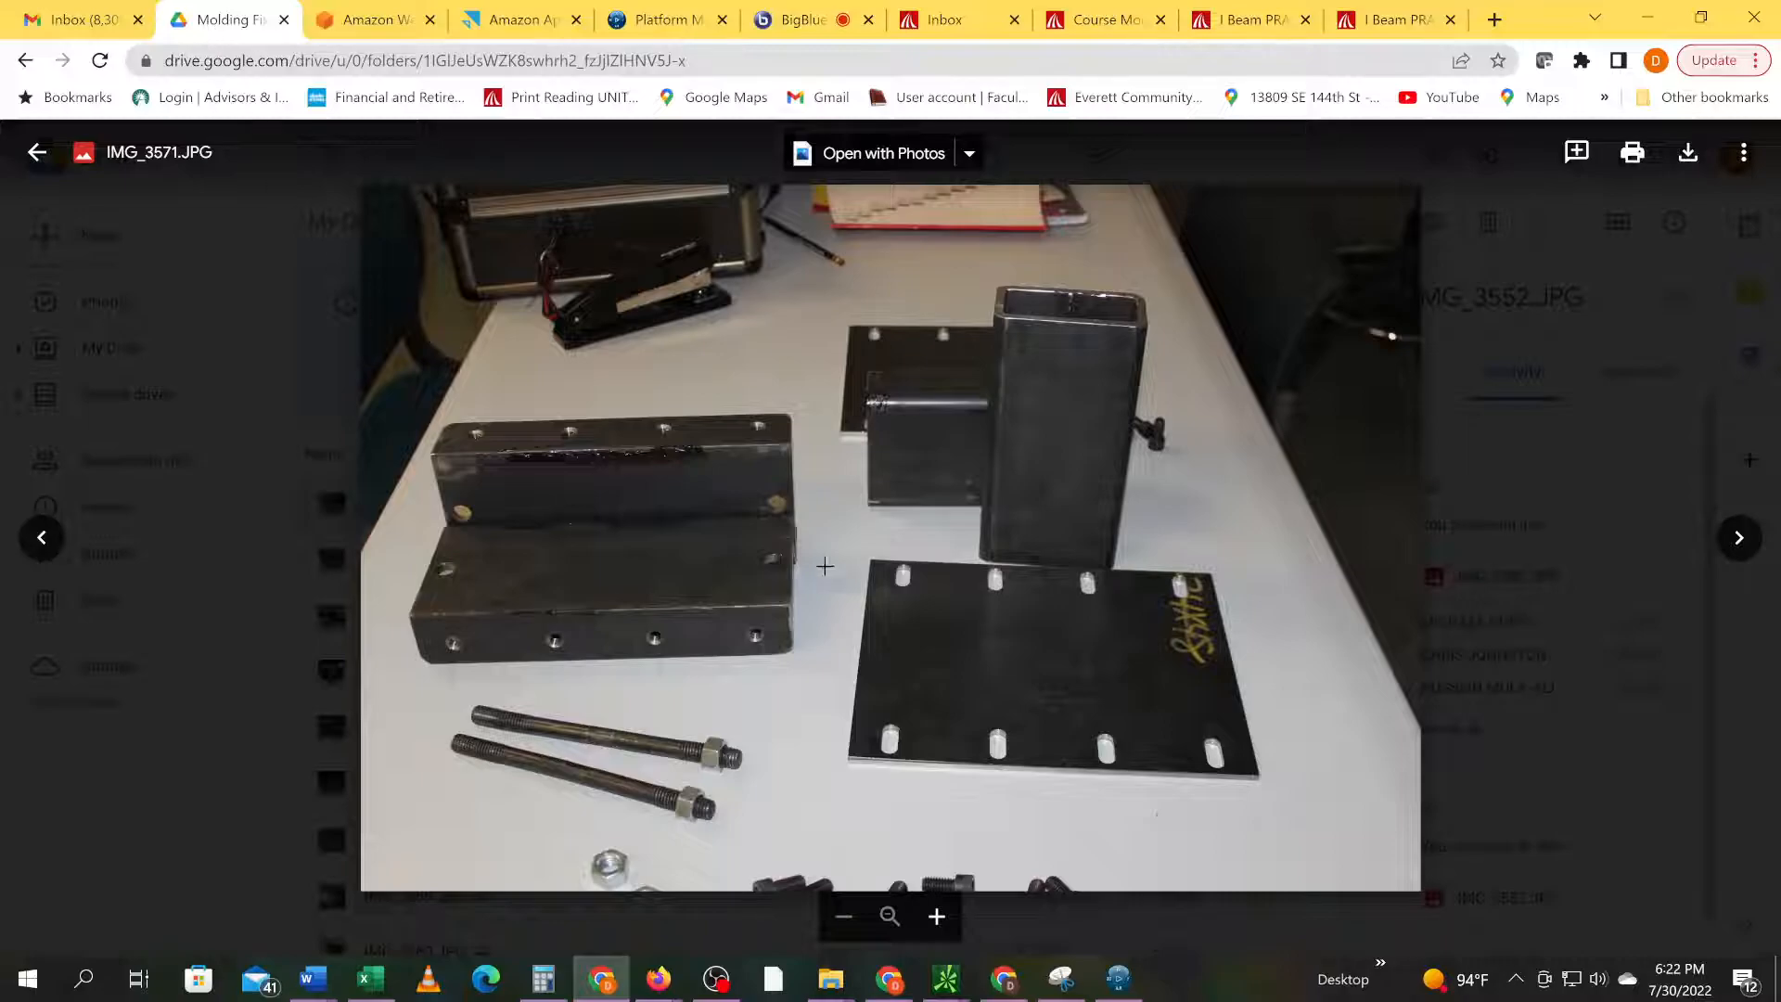
click(1712, 537)
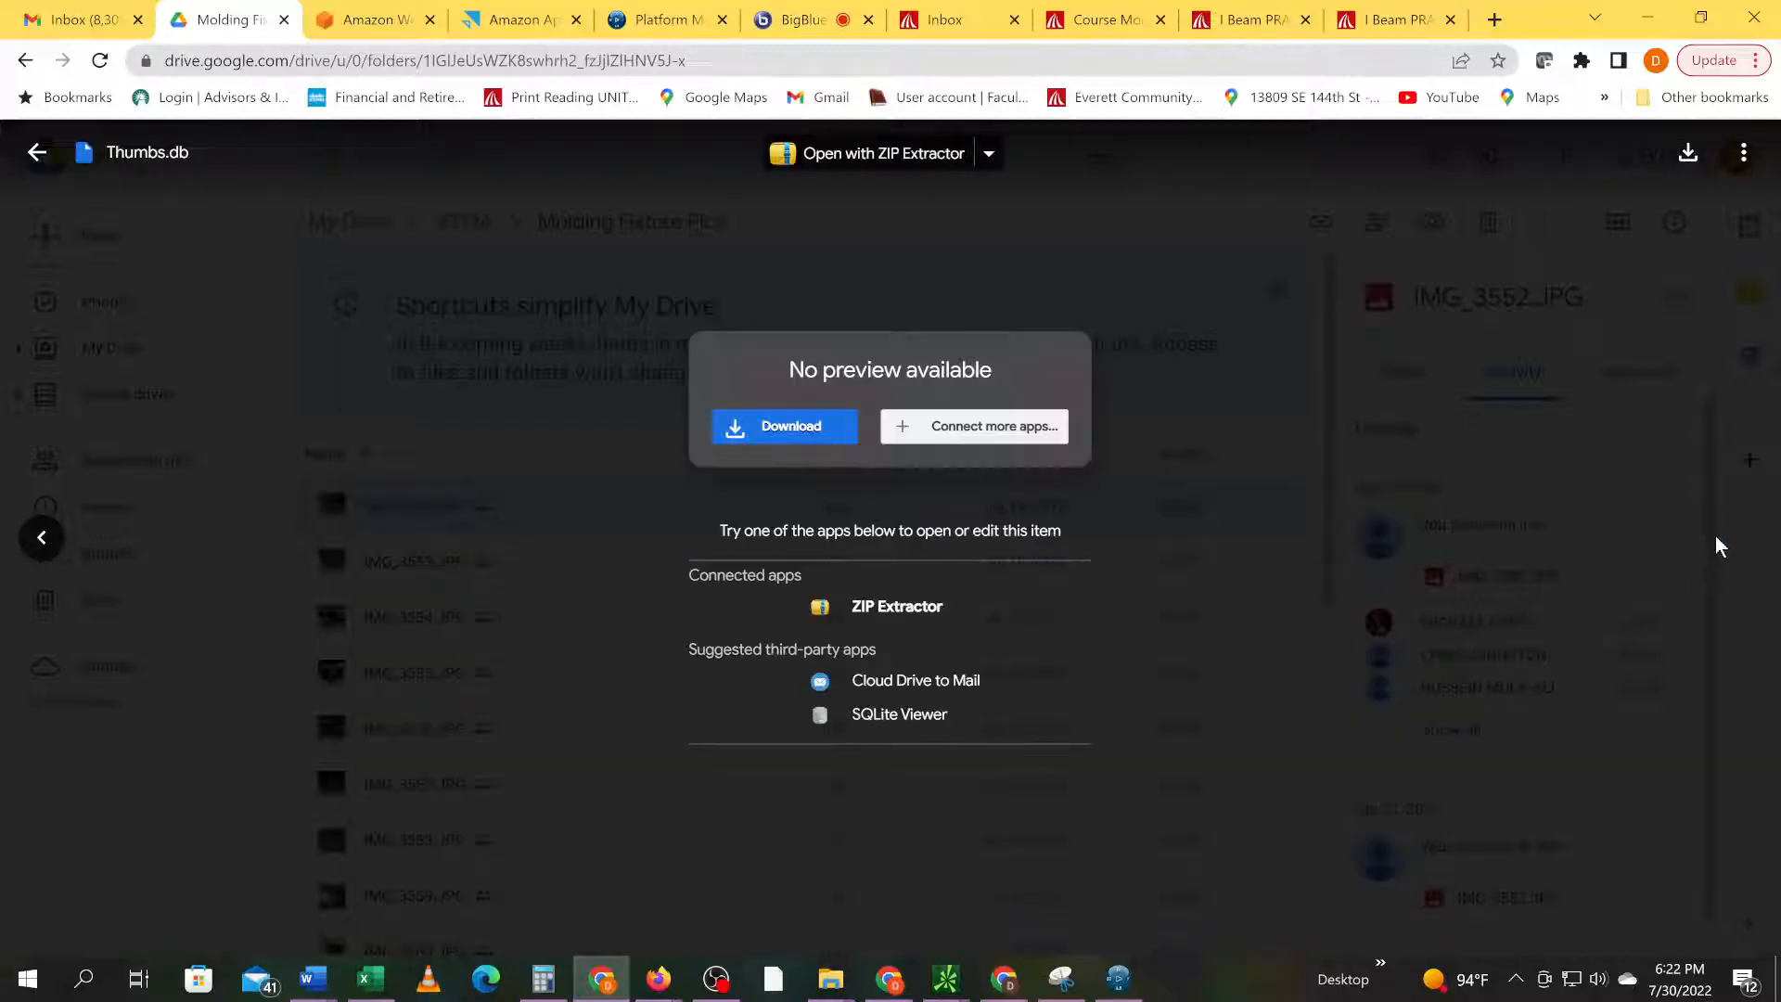
click(41, 537)
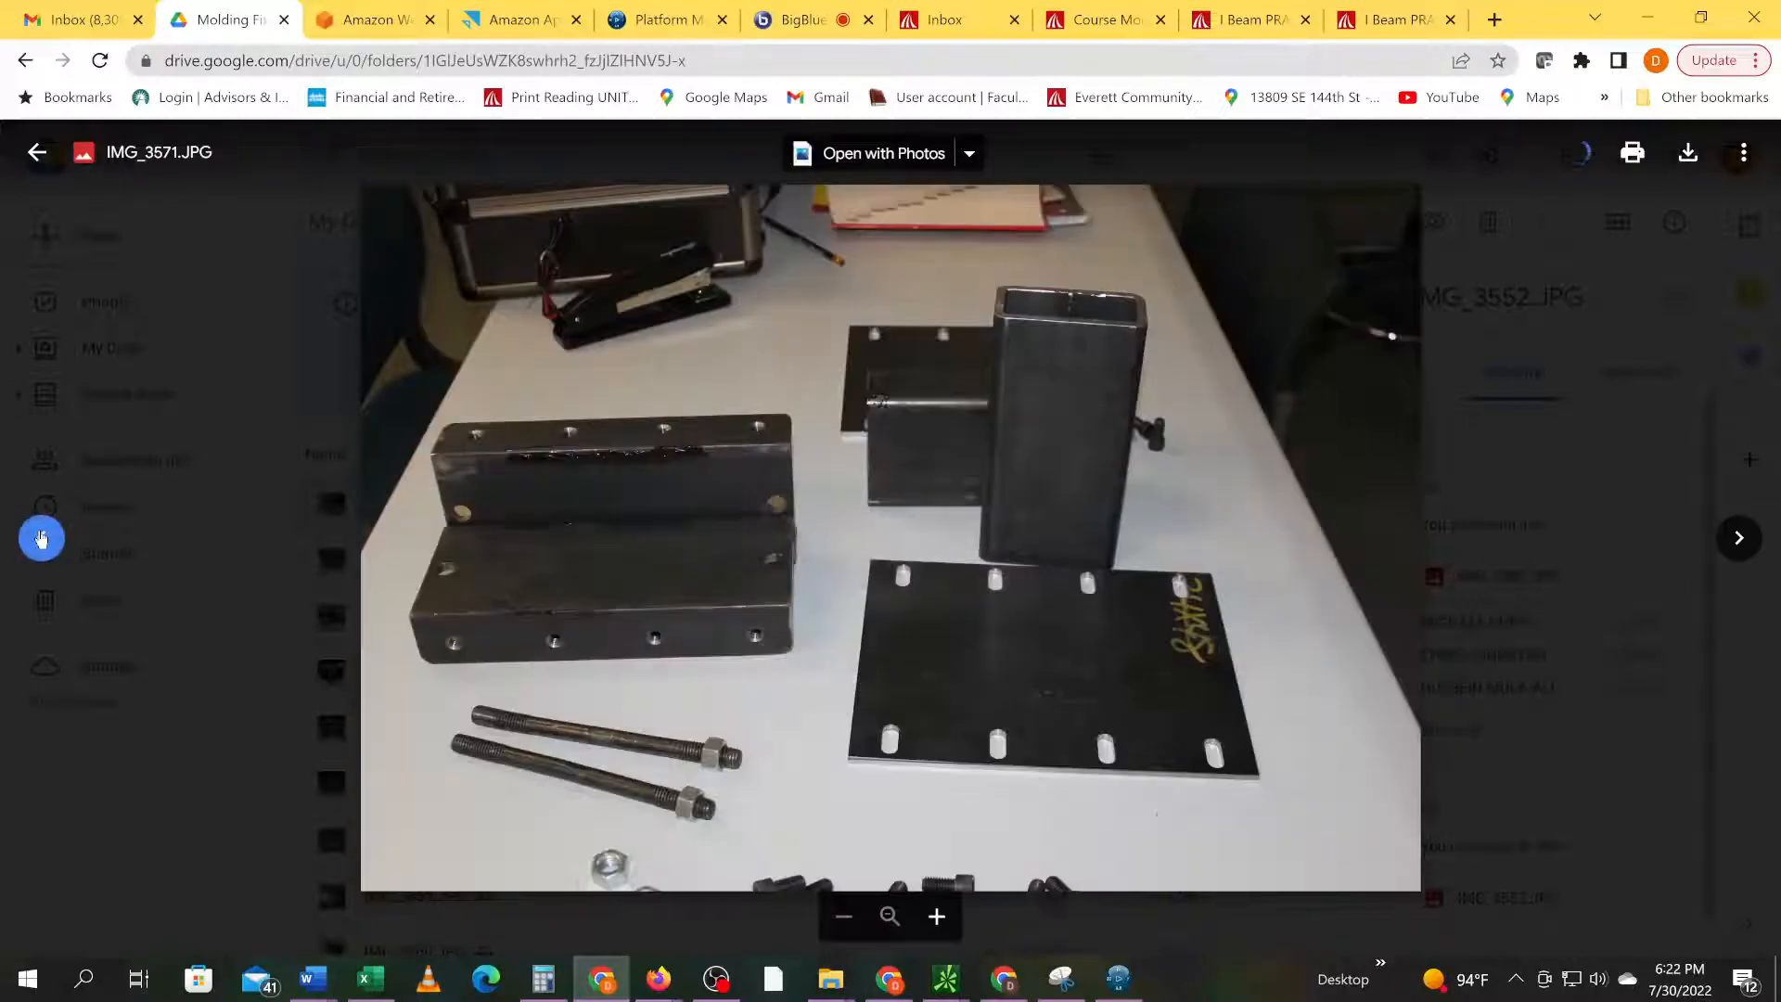
click(41, 537)
click(41, 537)
click(41, 537)
click(41, 537)
click(41, 538)
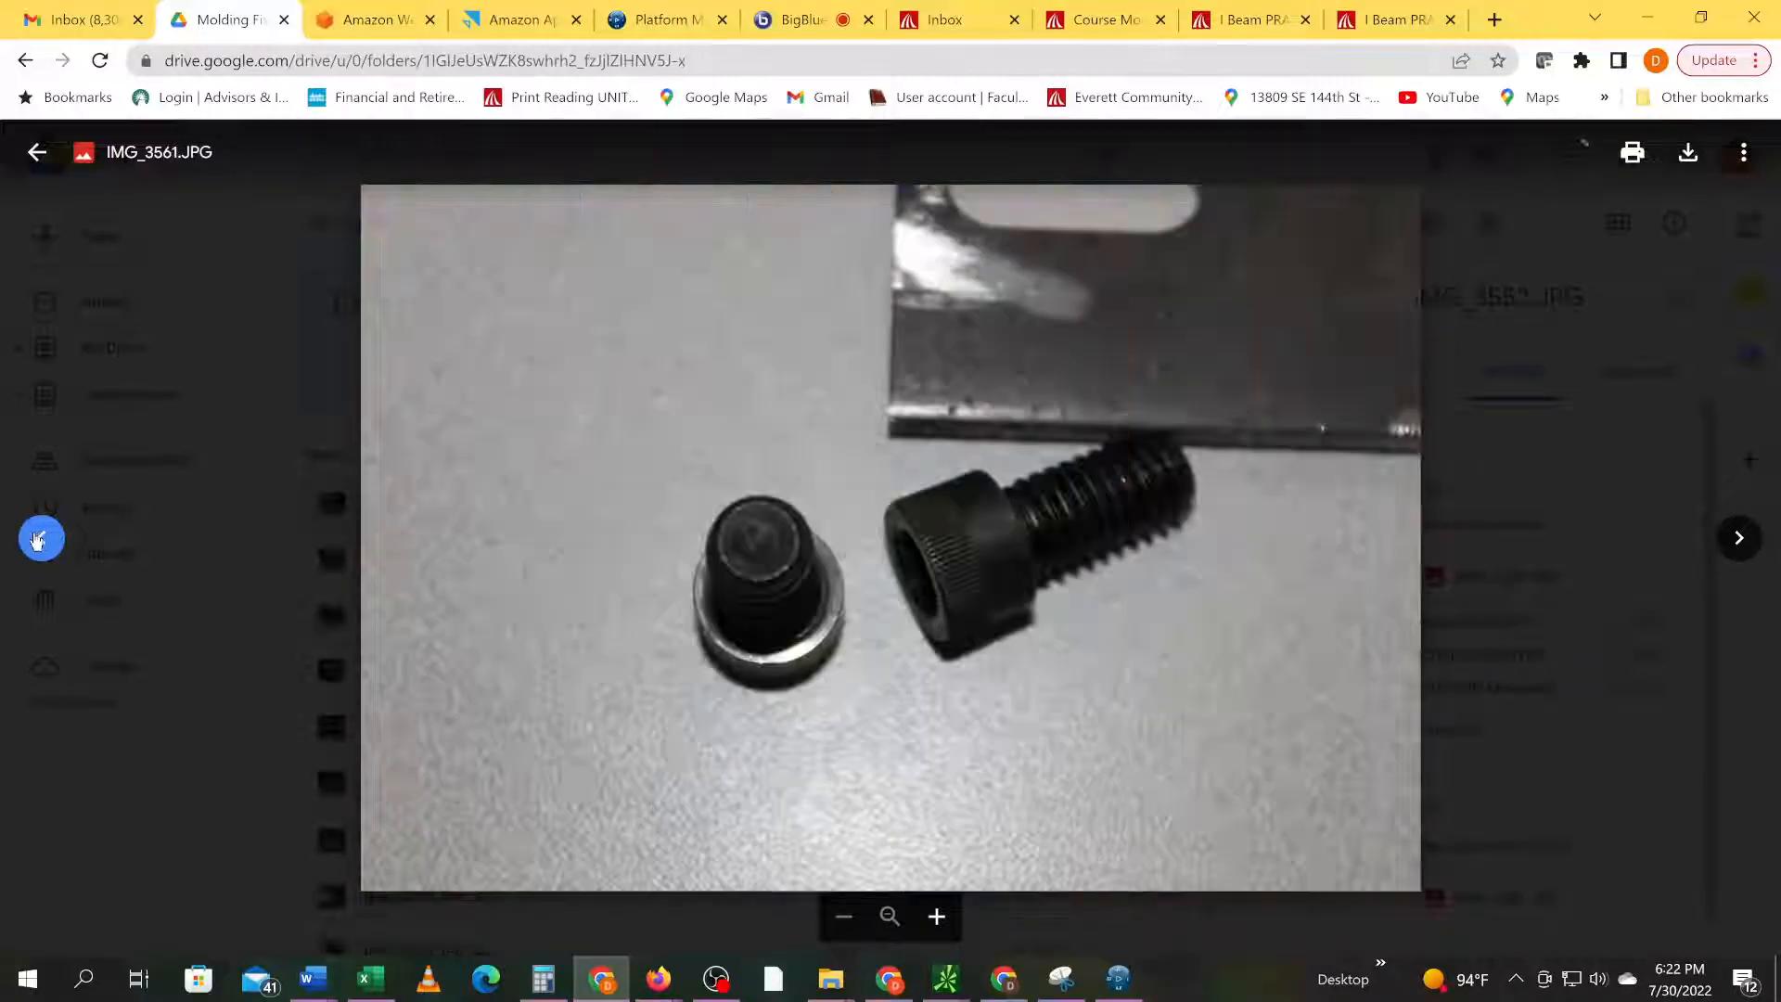
click(39, 539)
click(39, 539)
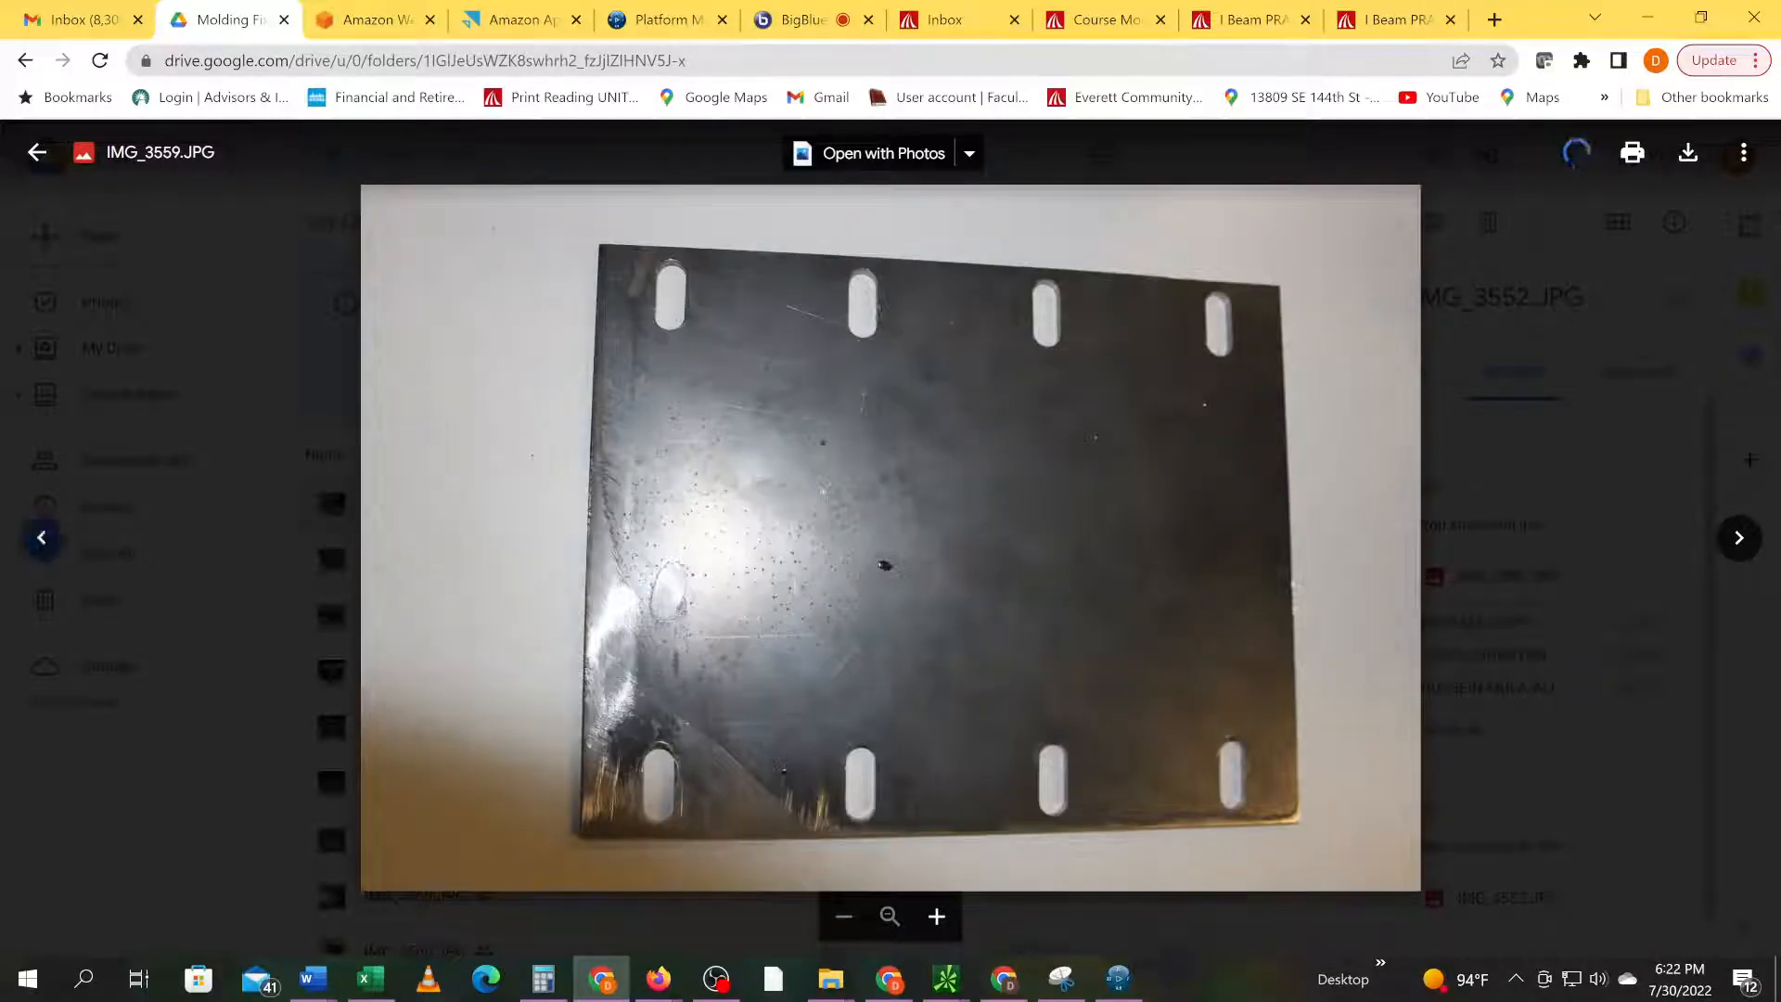
click(1727, 554)
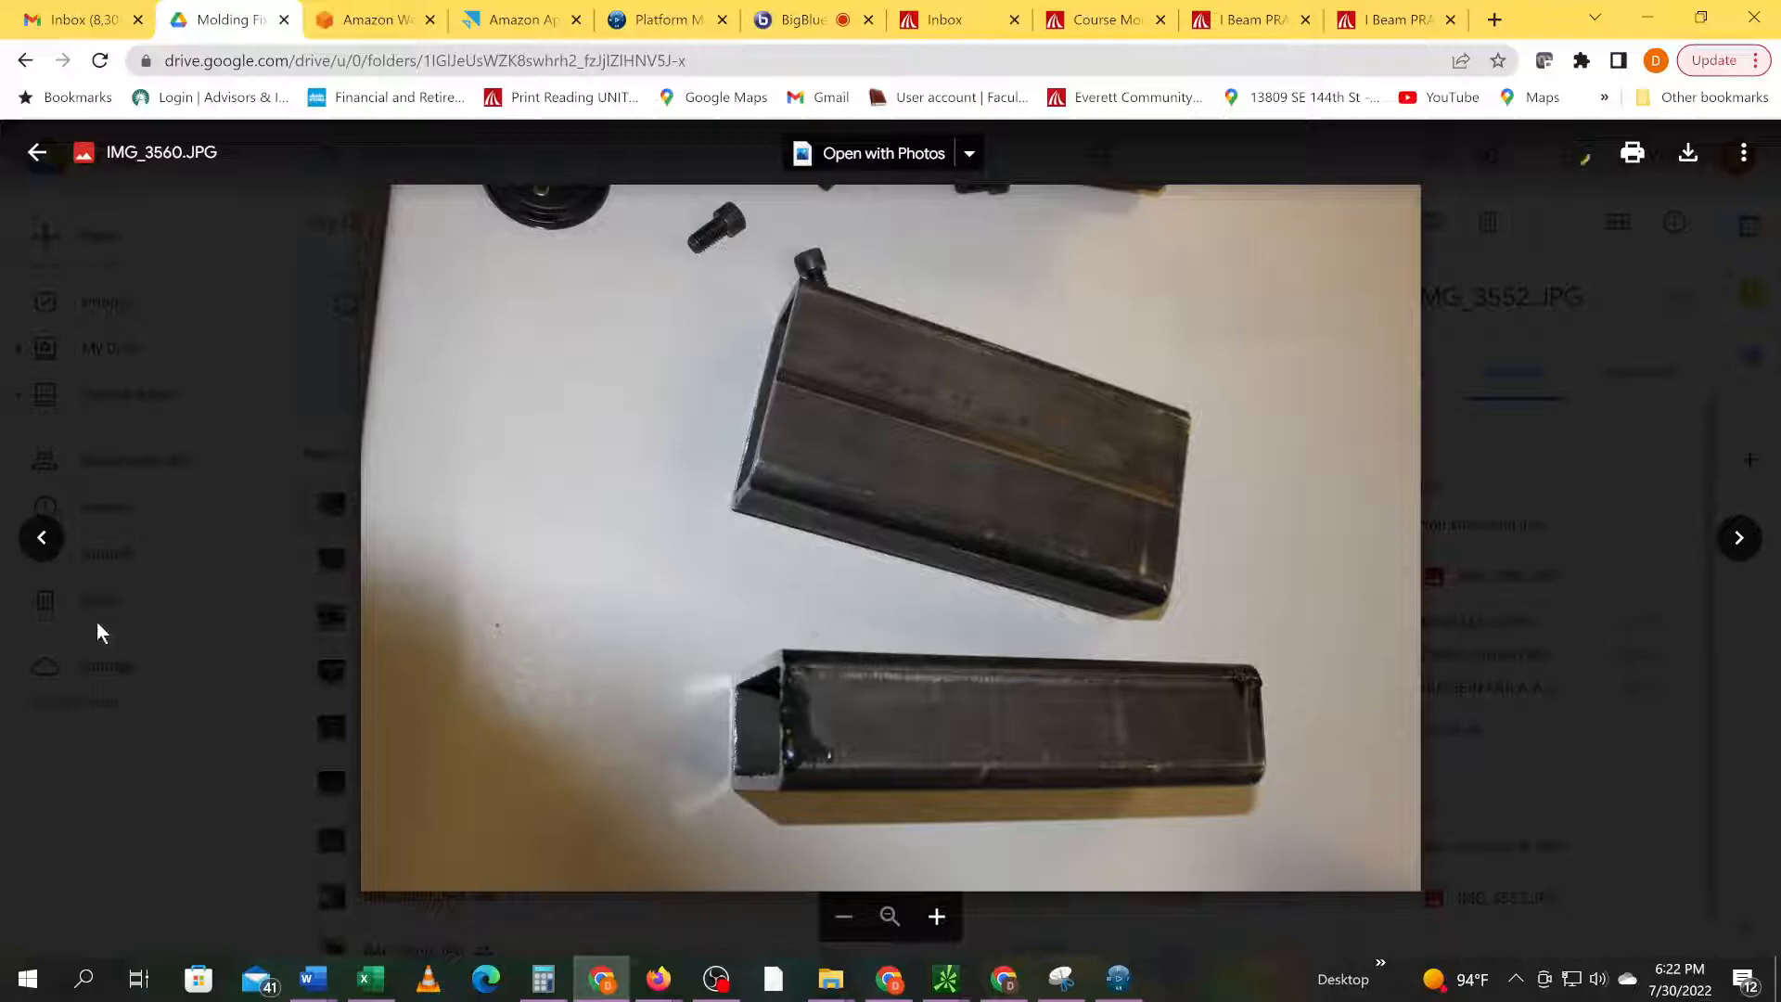
- Examine the assembled fixture photos IMG_3557.JPG and IMG_3556.JPG for how the square tubes sit between the plates and beams
click(39, 538)
click(37, 542)
click(34, 548)
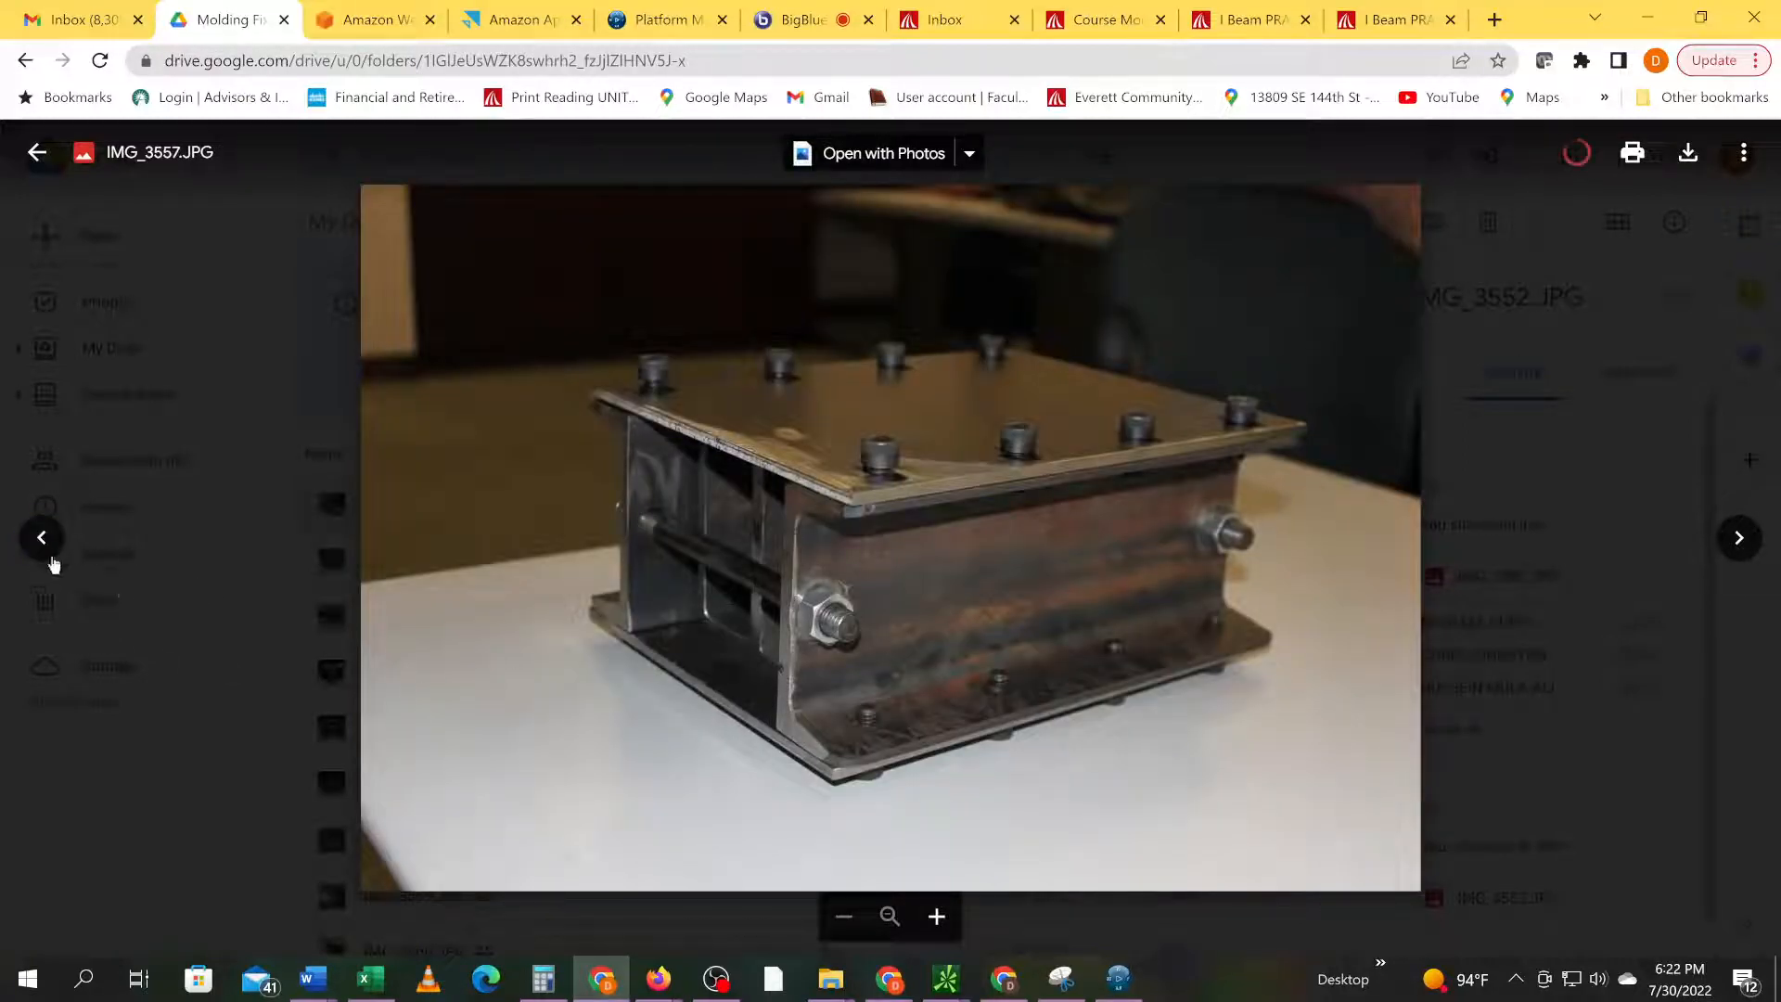
click(44, 546)
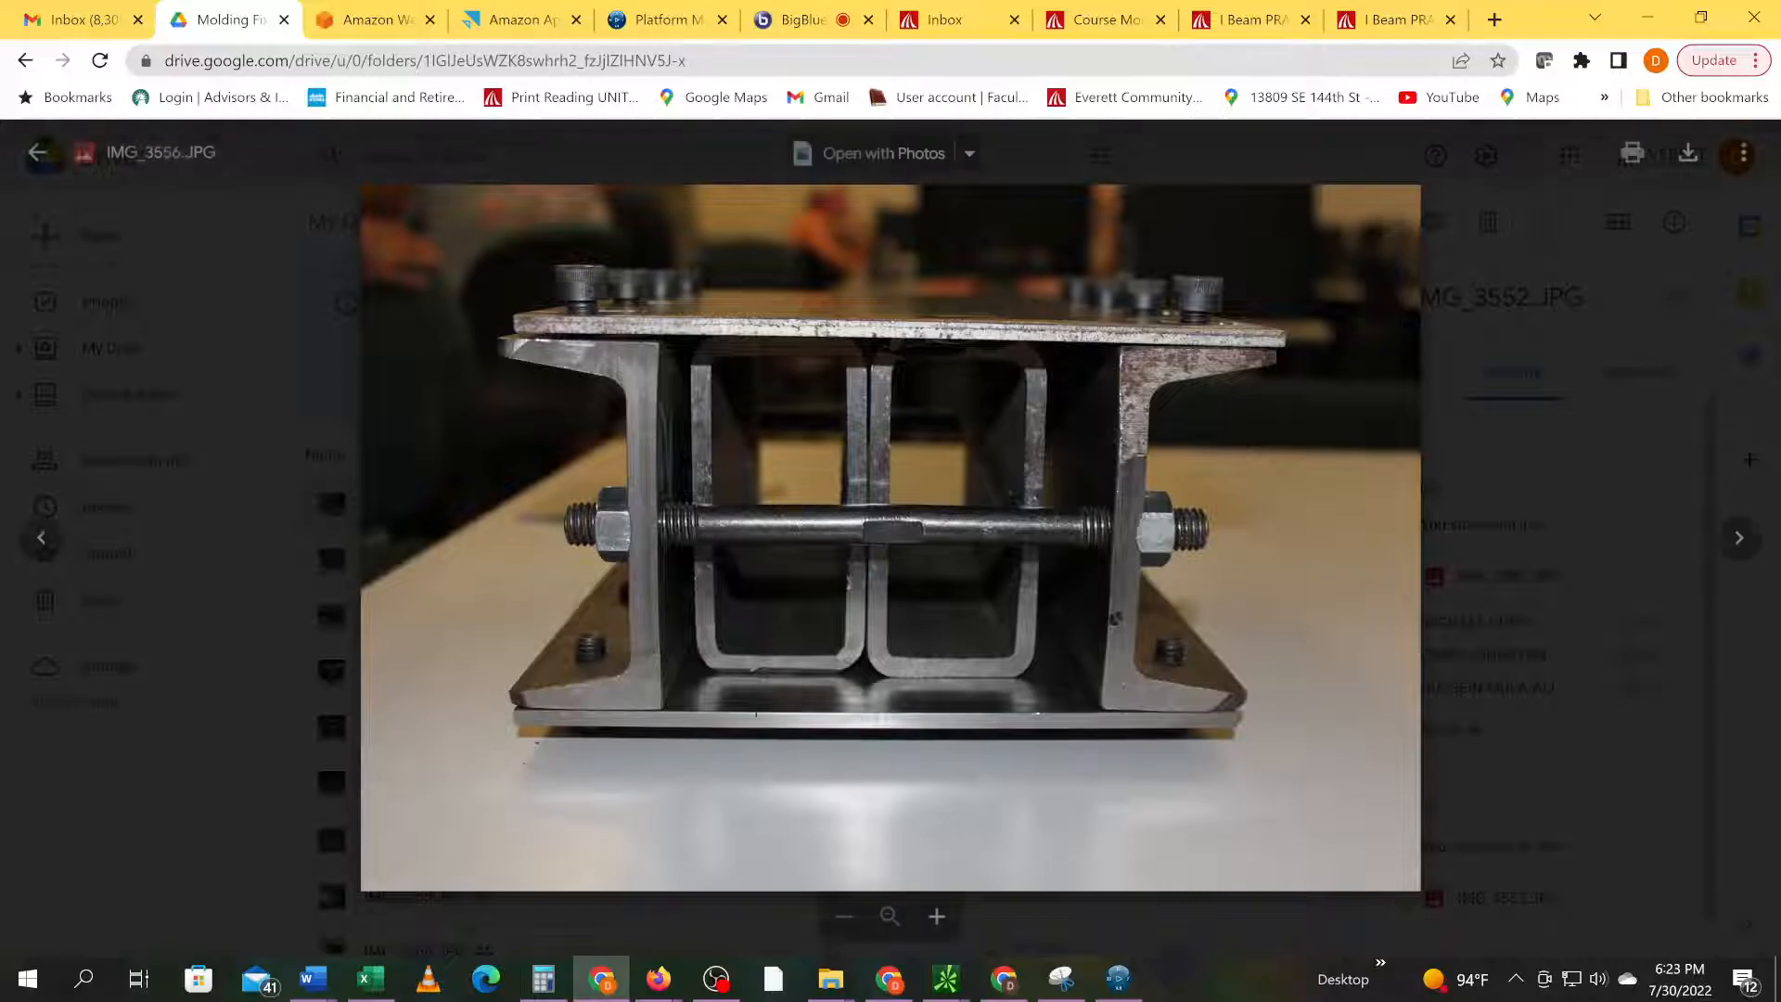
key(alt+Tab)
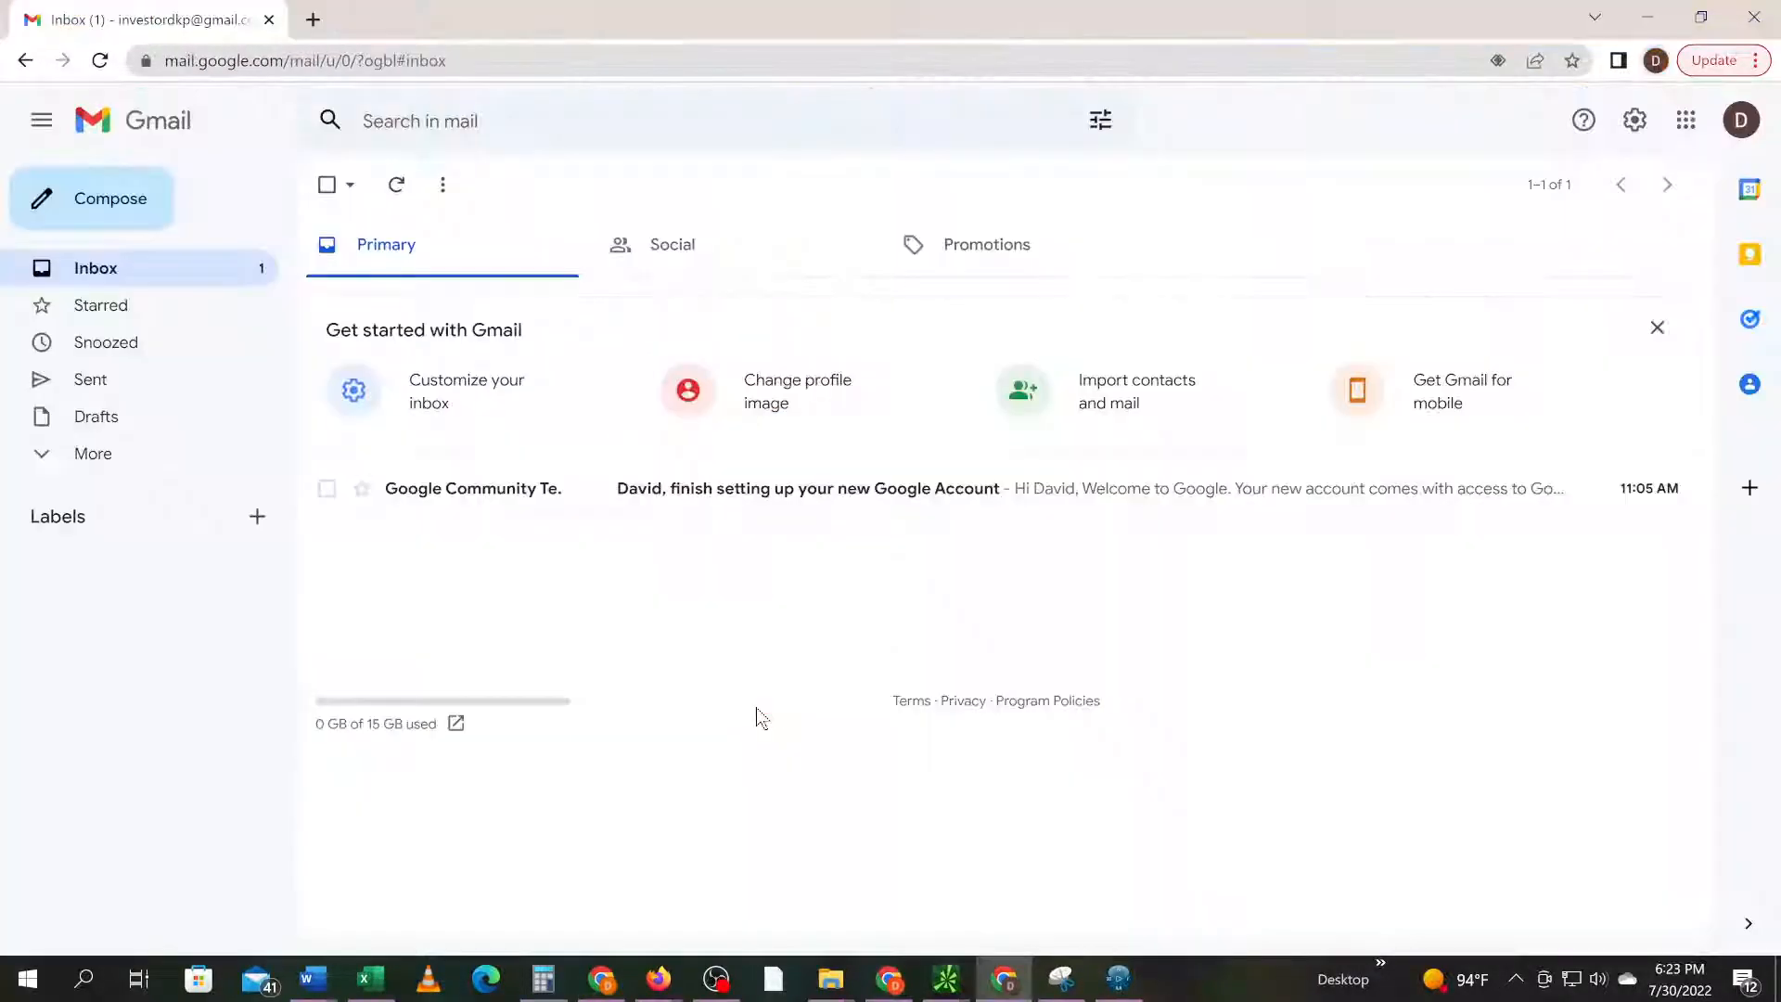
key(alt+Tab)
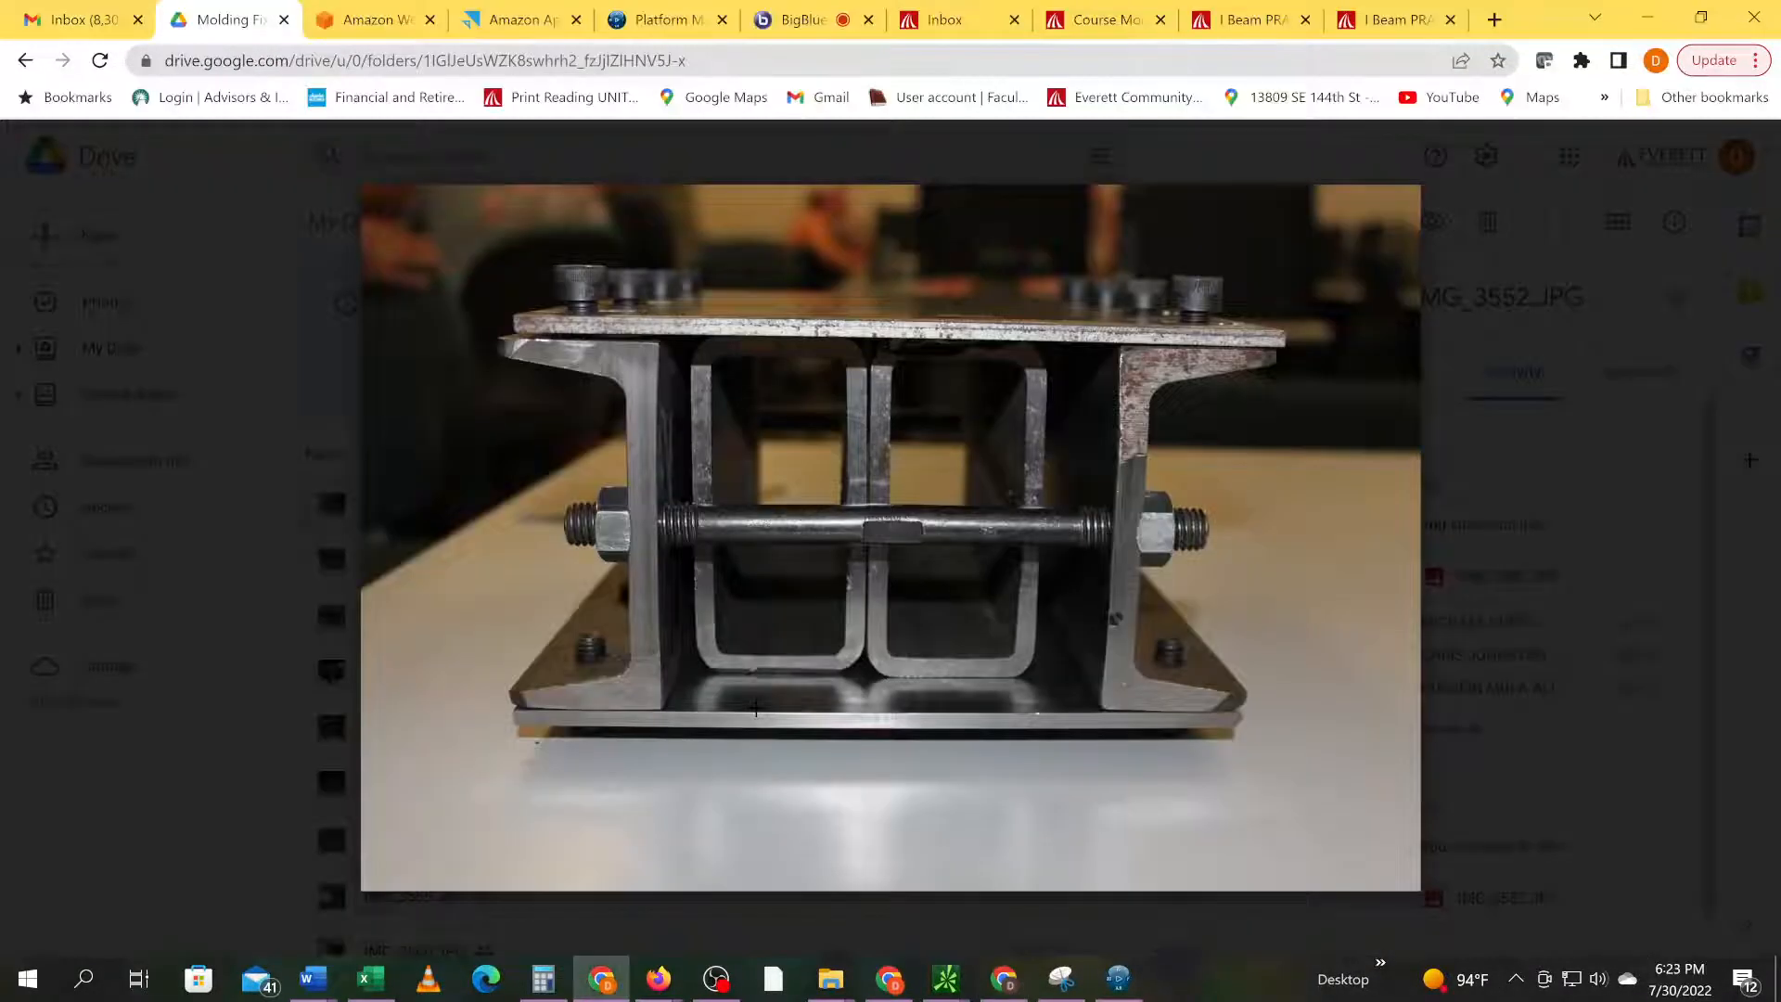
- Switch back to 3DEXPERIENCE and examine the I-beam's flange, web and end faces between the top and bottom plates
click(1118, 979)
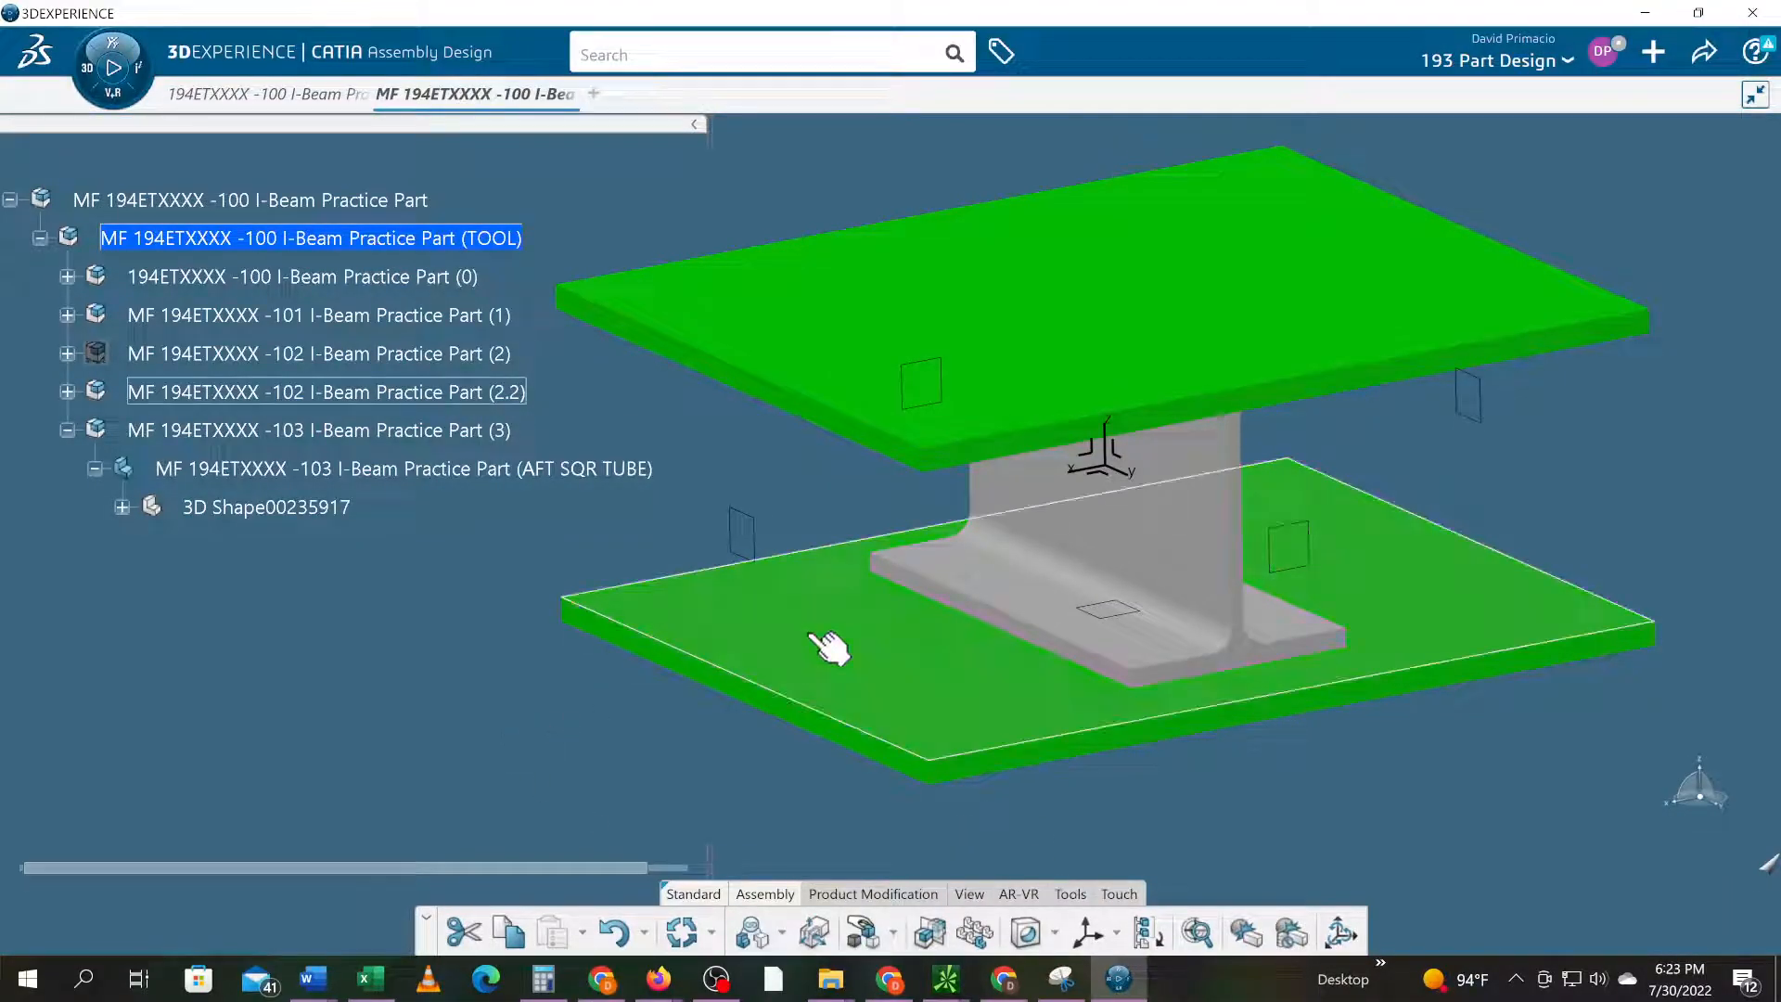
click(1017, 598)
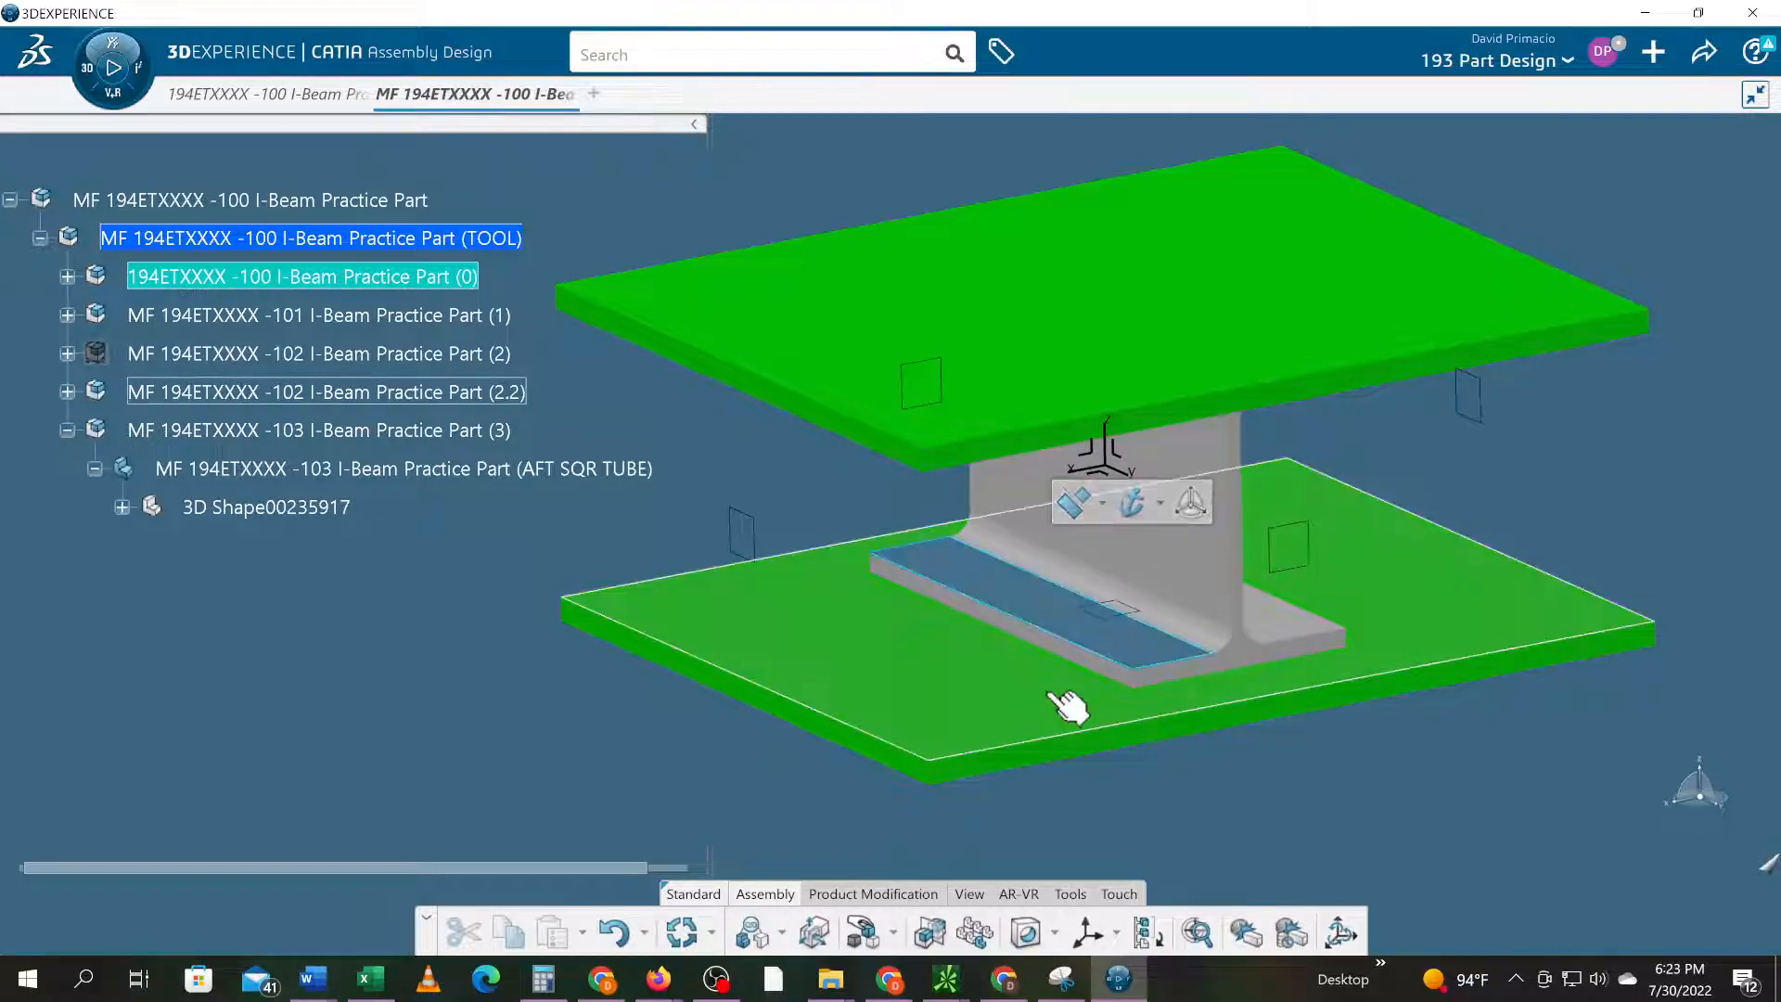
middle_drag(1419, 826, 1331, 728)
middle_drag(636, 859, 1108, 496)
click(1109, 497)
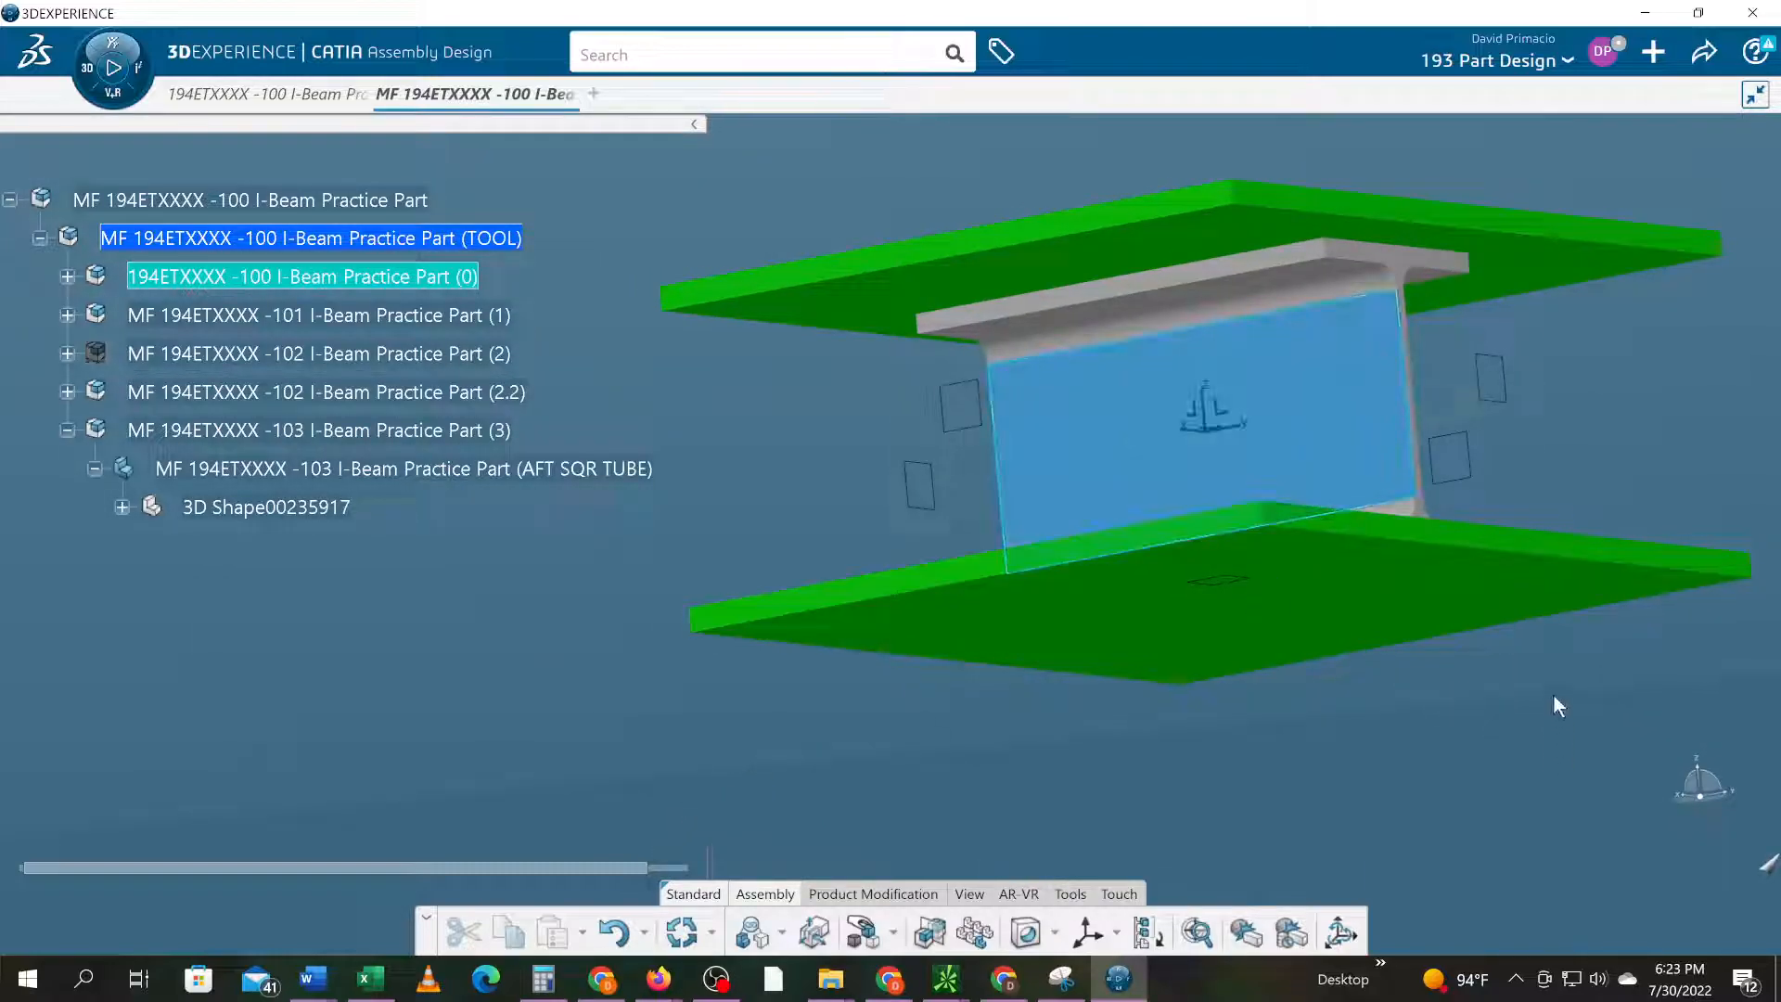
middle_drag(1510, 723, 1215, 557)
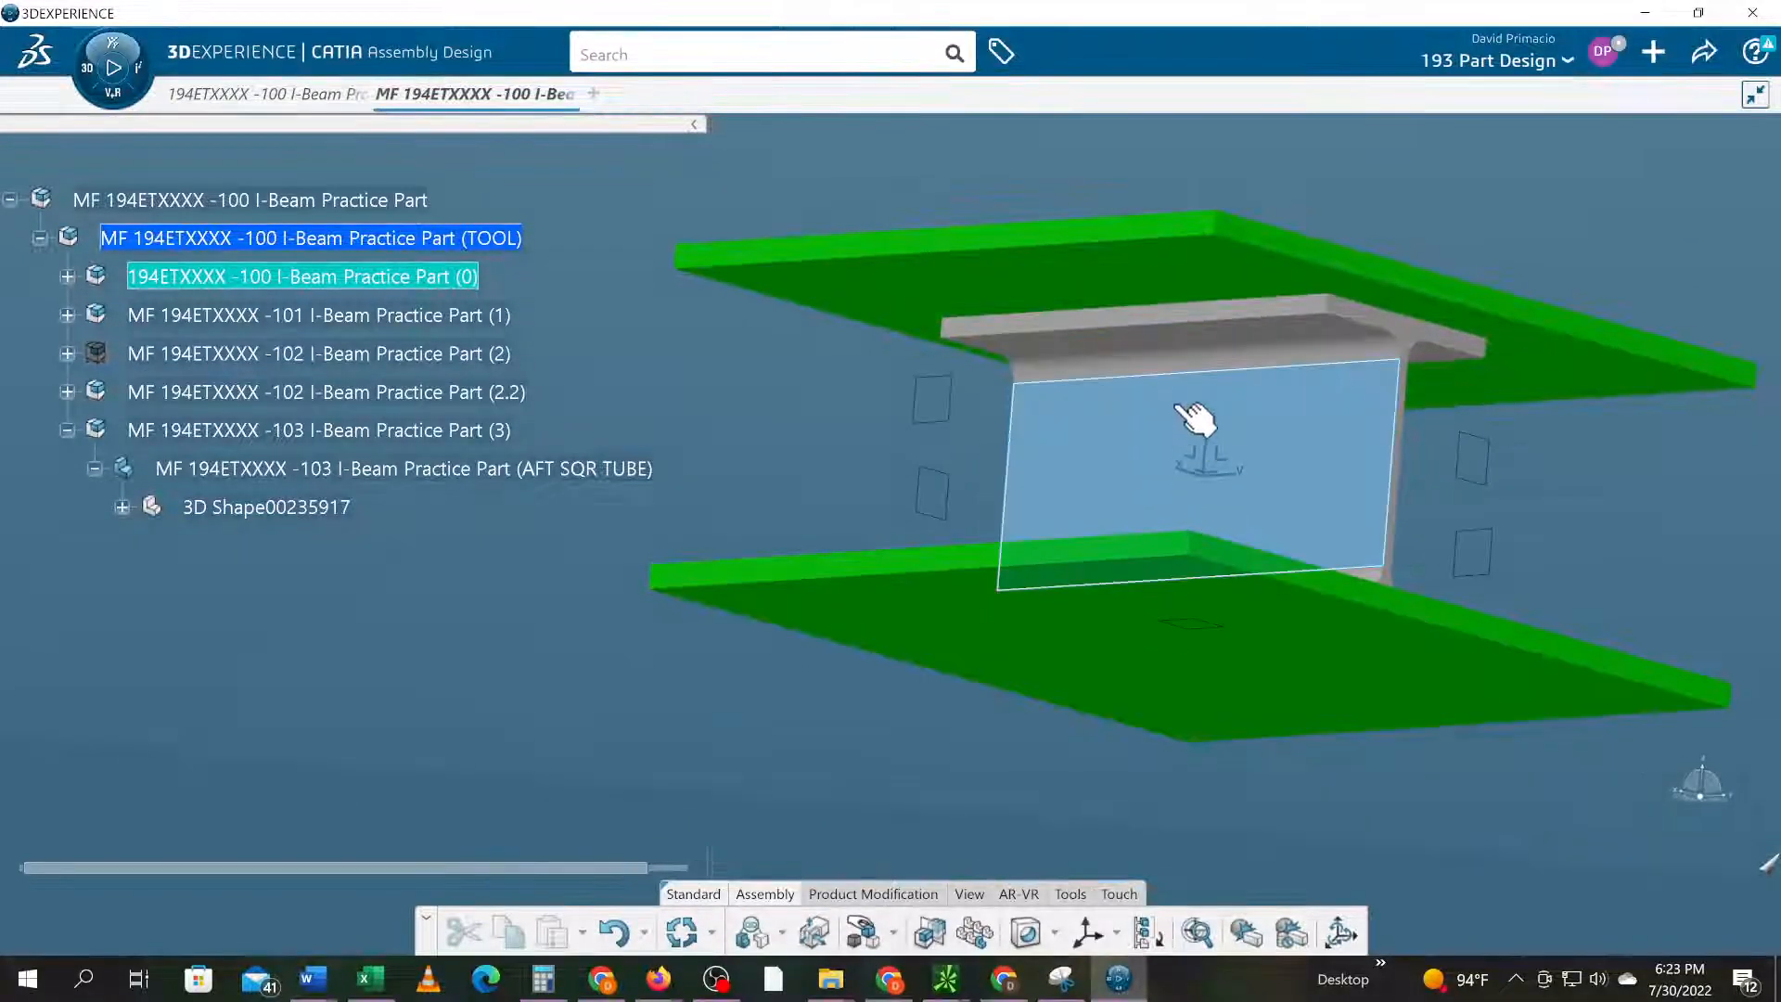
click(1178, 351)
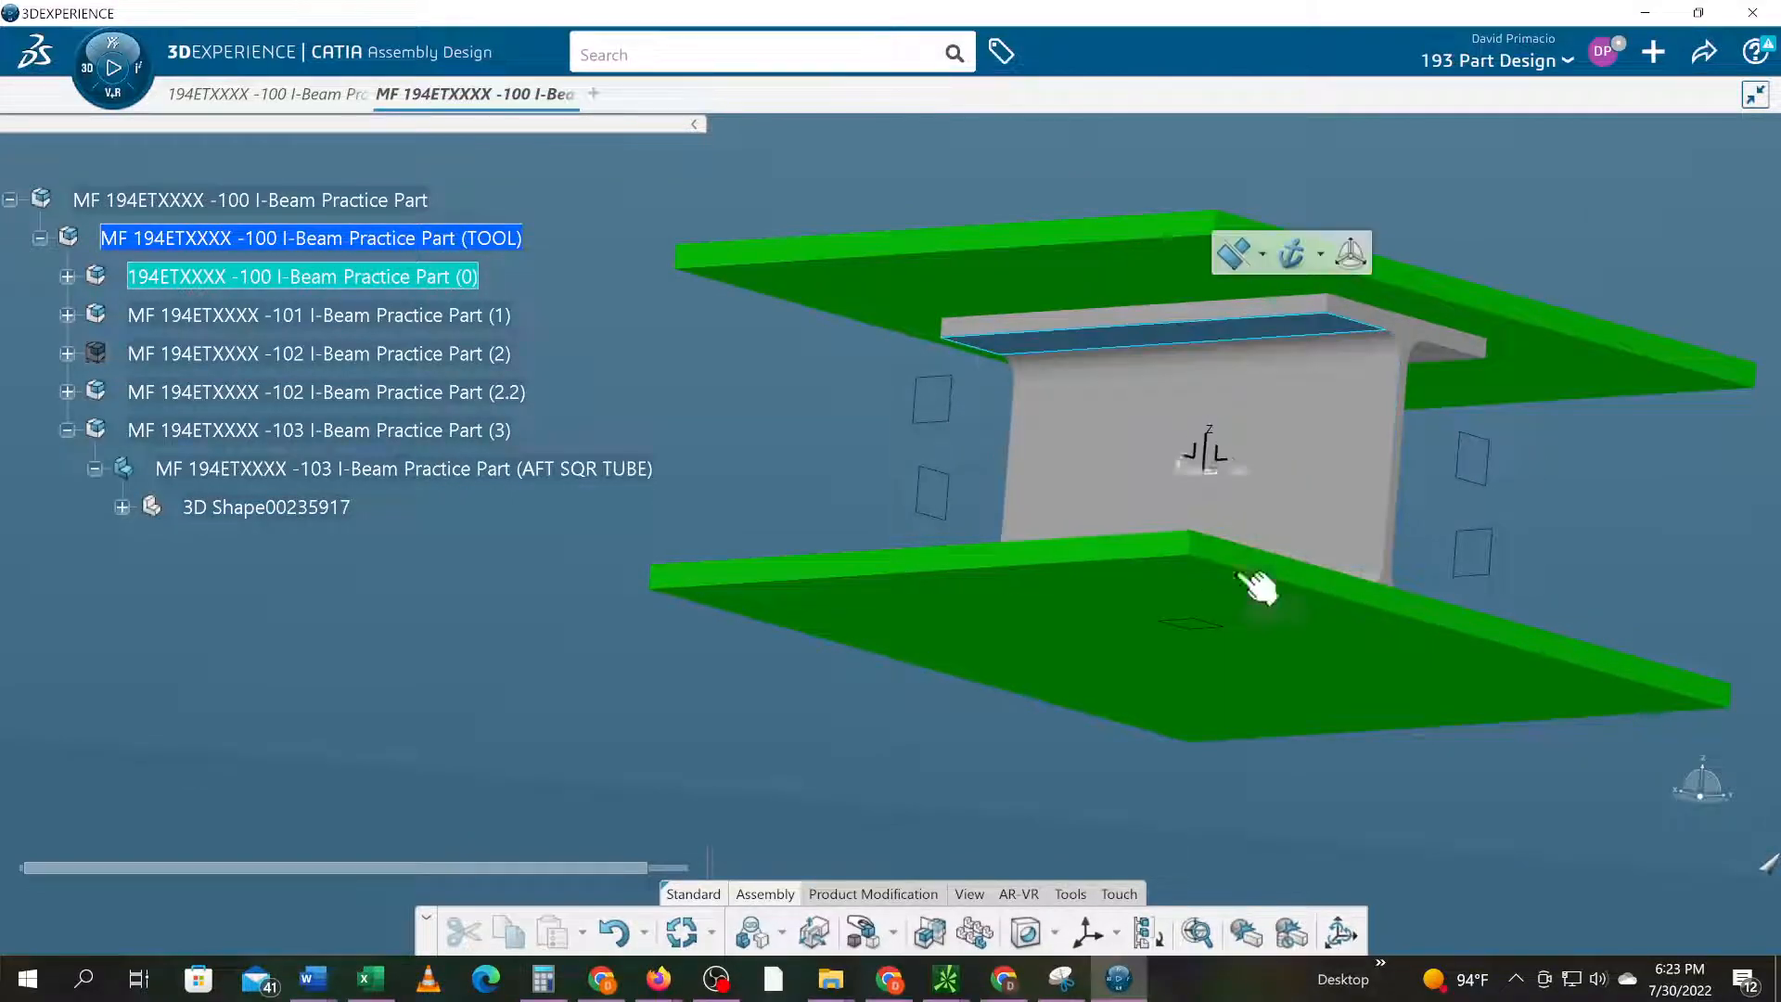
middle_drag(1270, 765, 744, 560)
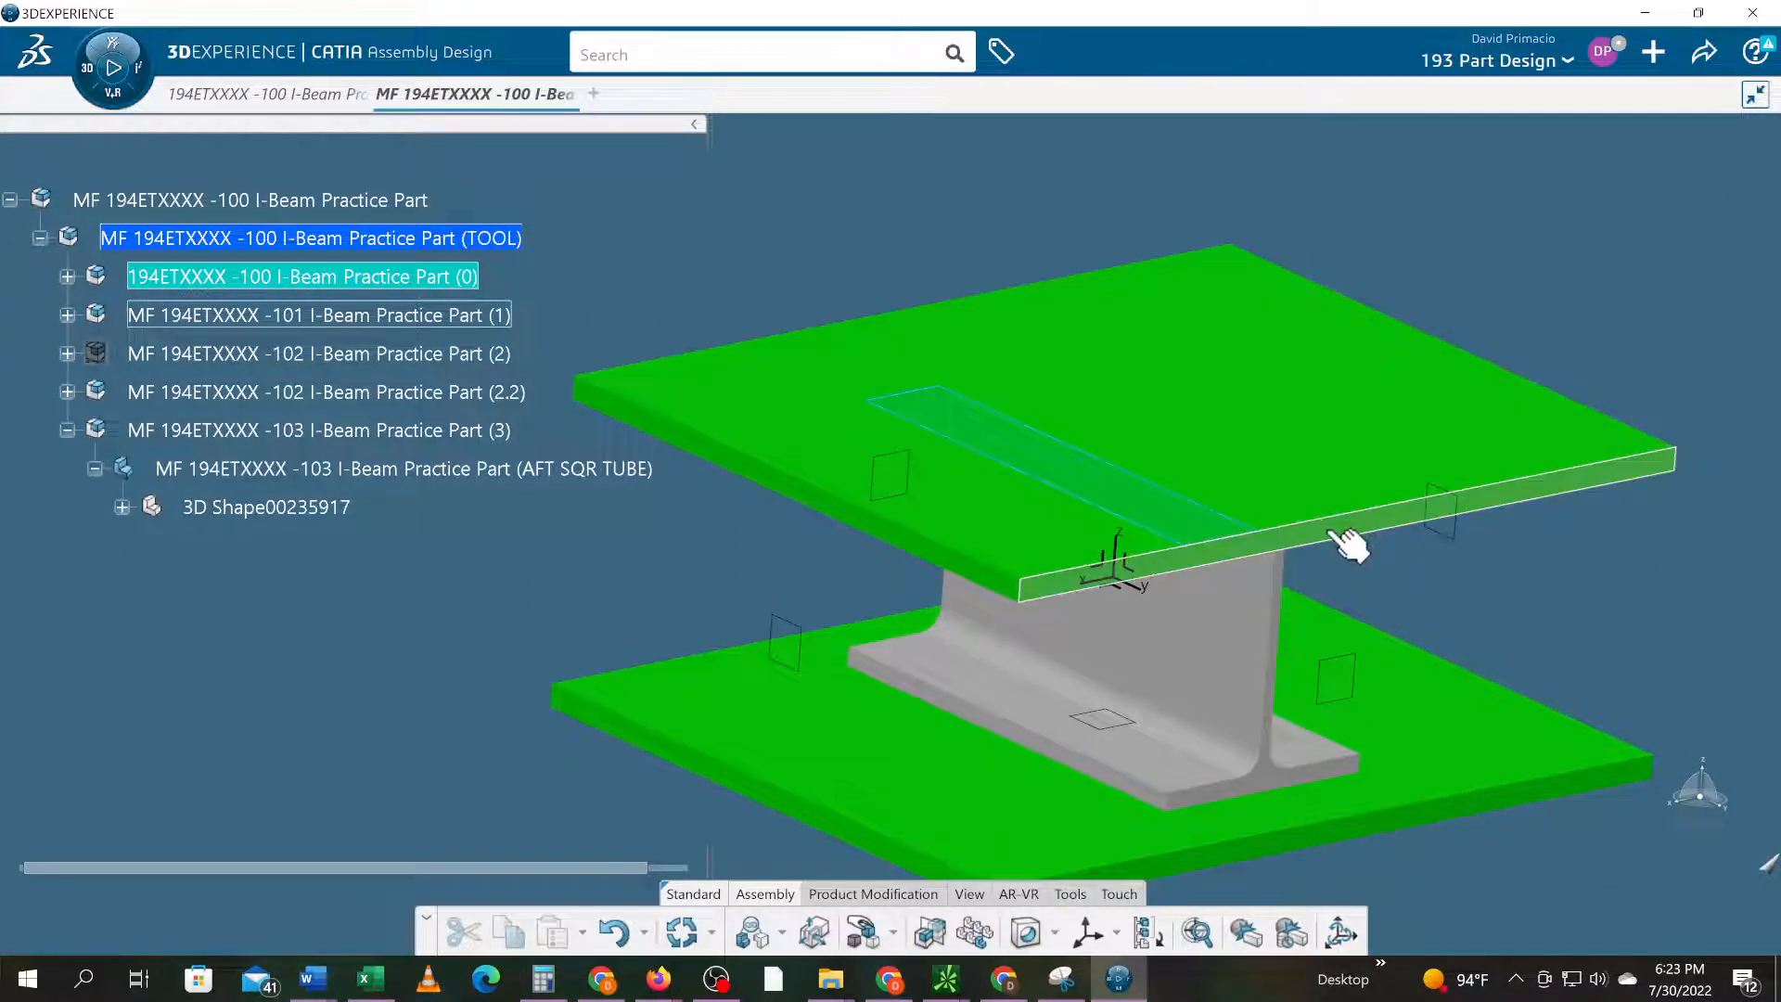
click(1289, 638)
middle_drag(910, 747, 993, 614)
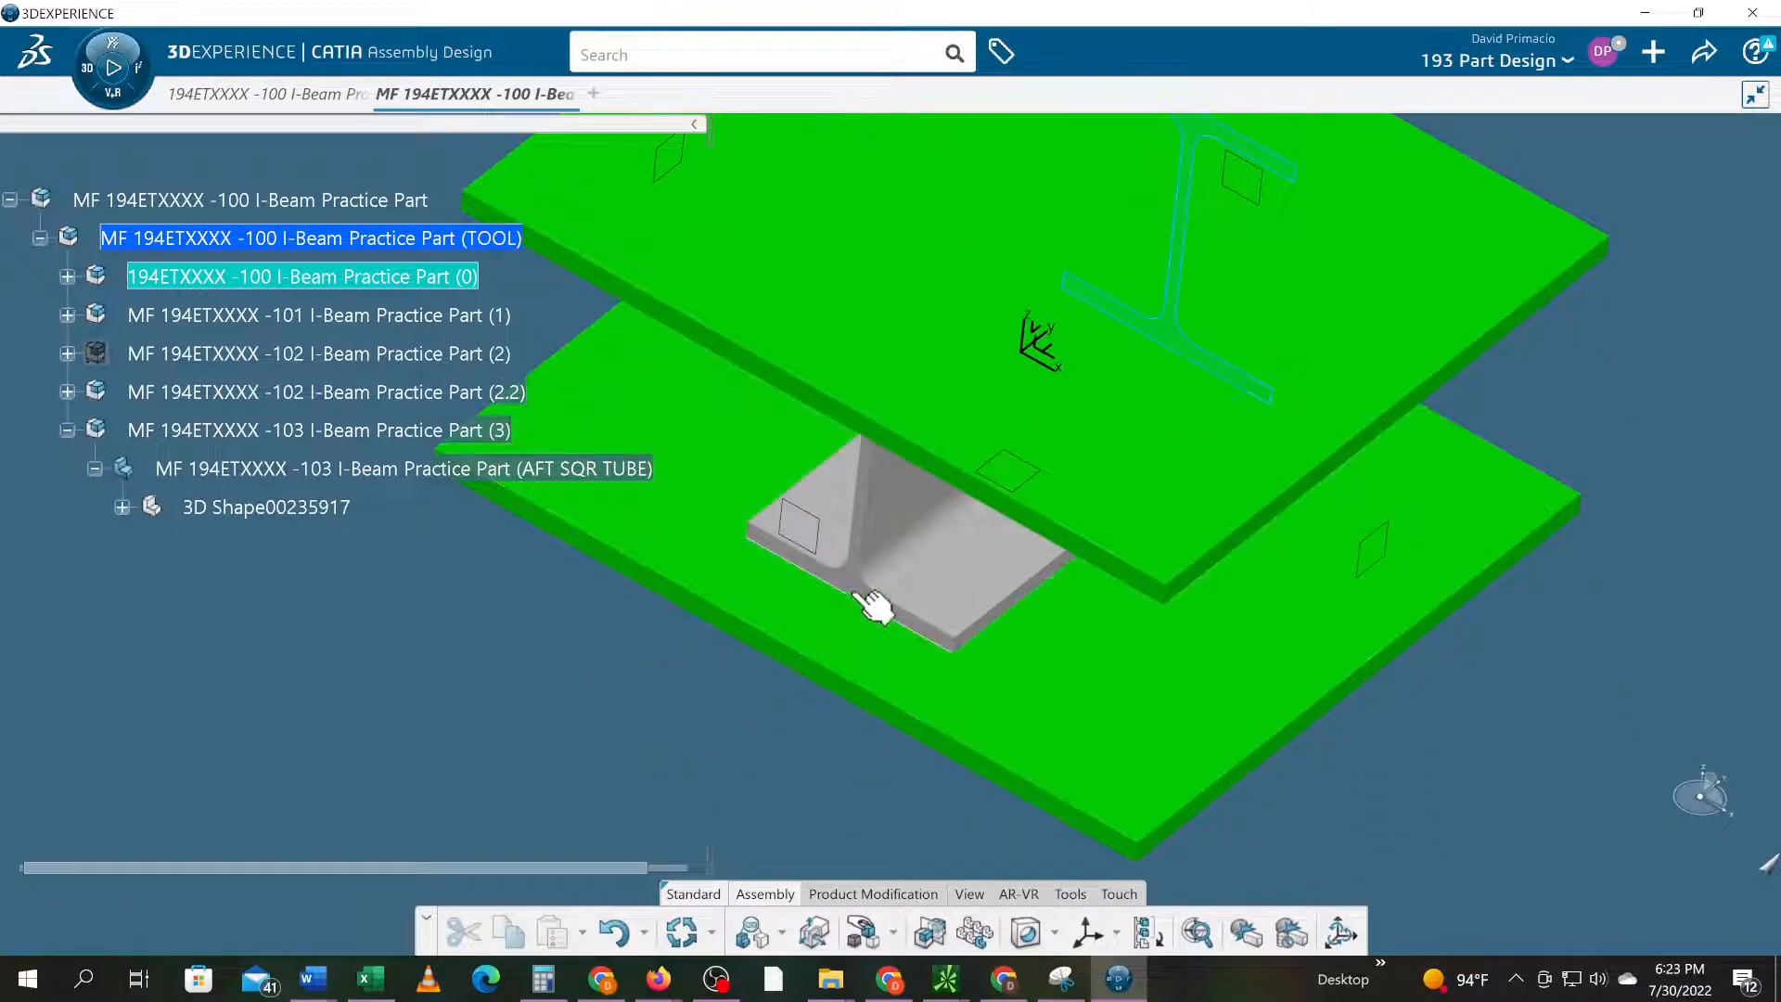
middle_drag(1459, 755, 872, 510)
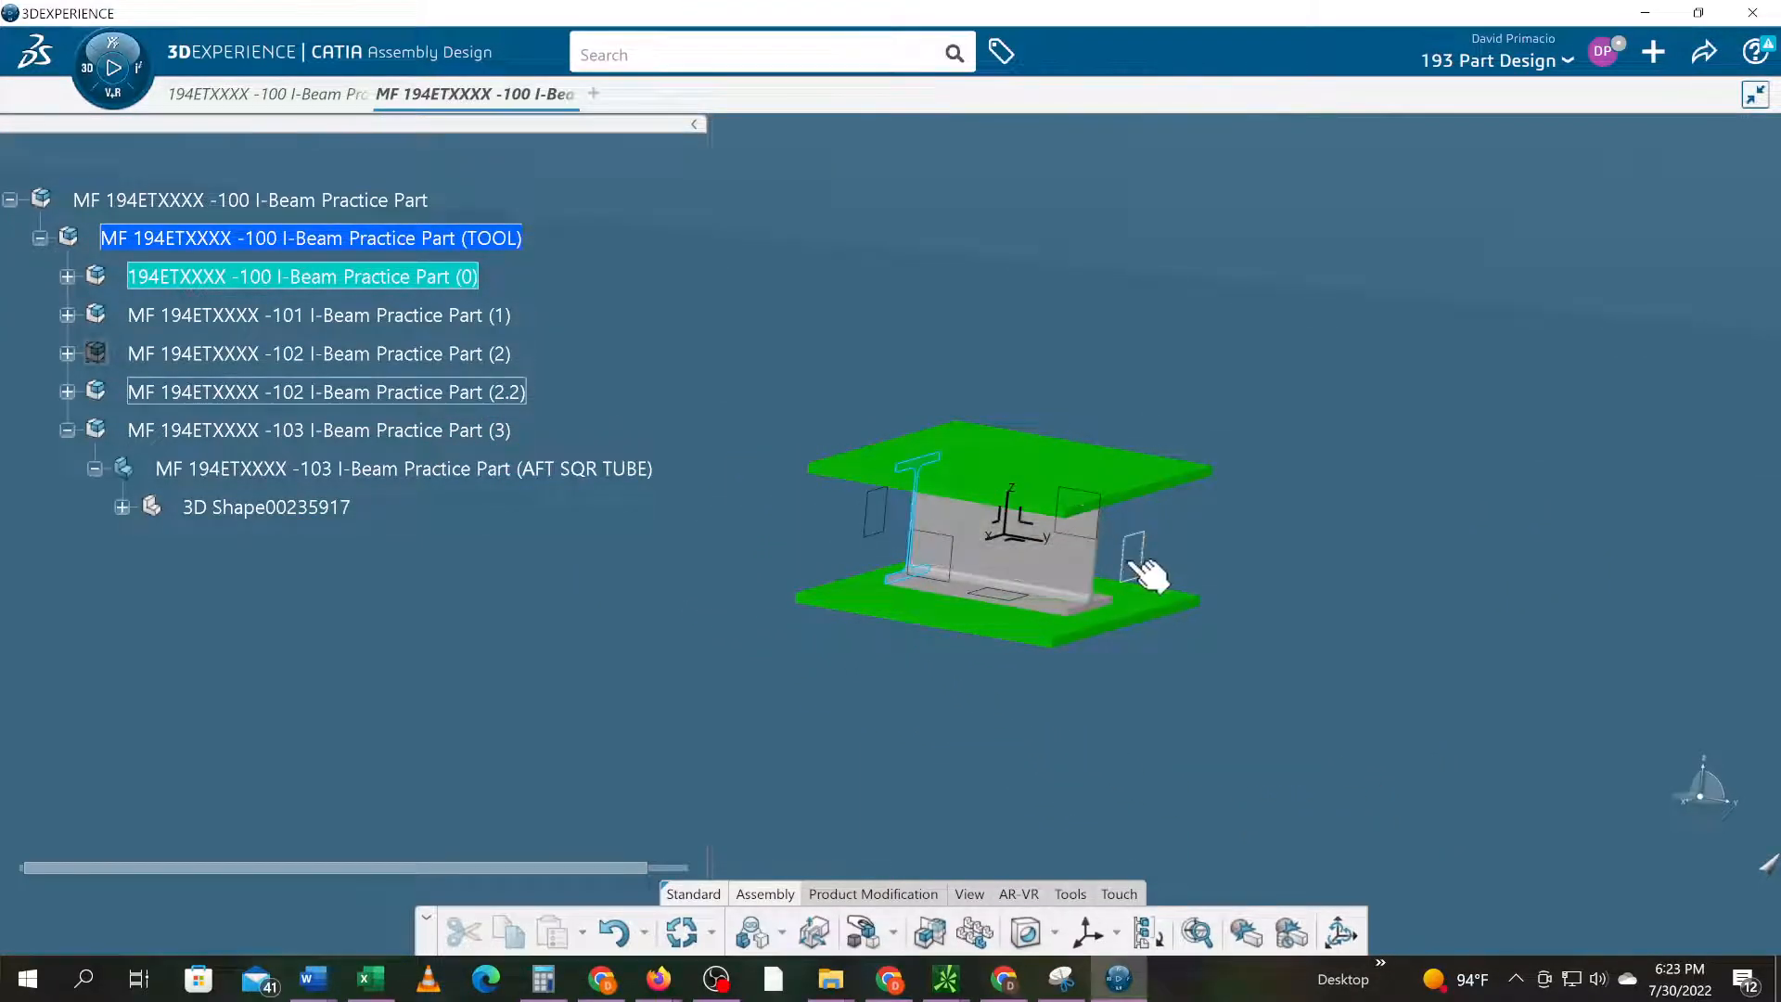
middle_drag(1094, 743, 1071, 702)
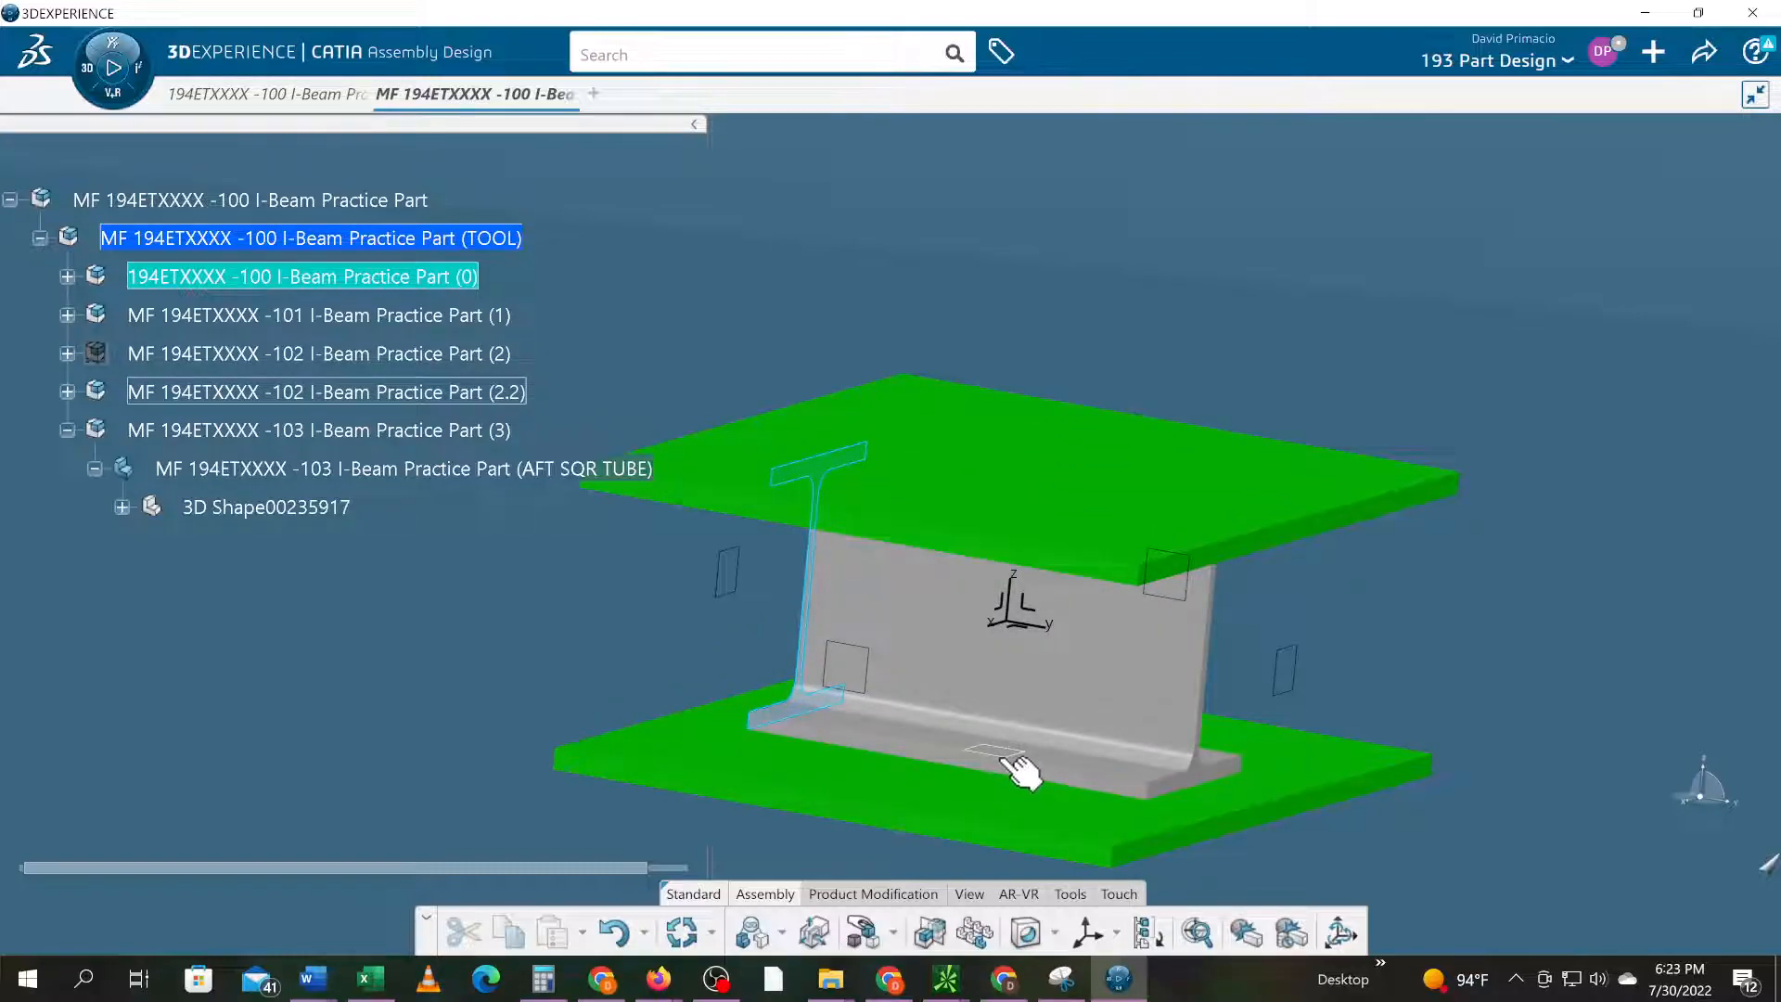
middle_drag(1144, 620, 1073, 481)
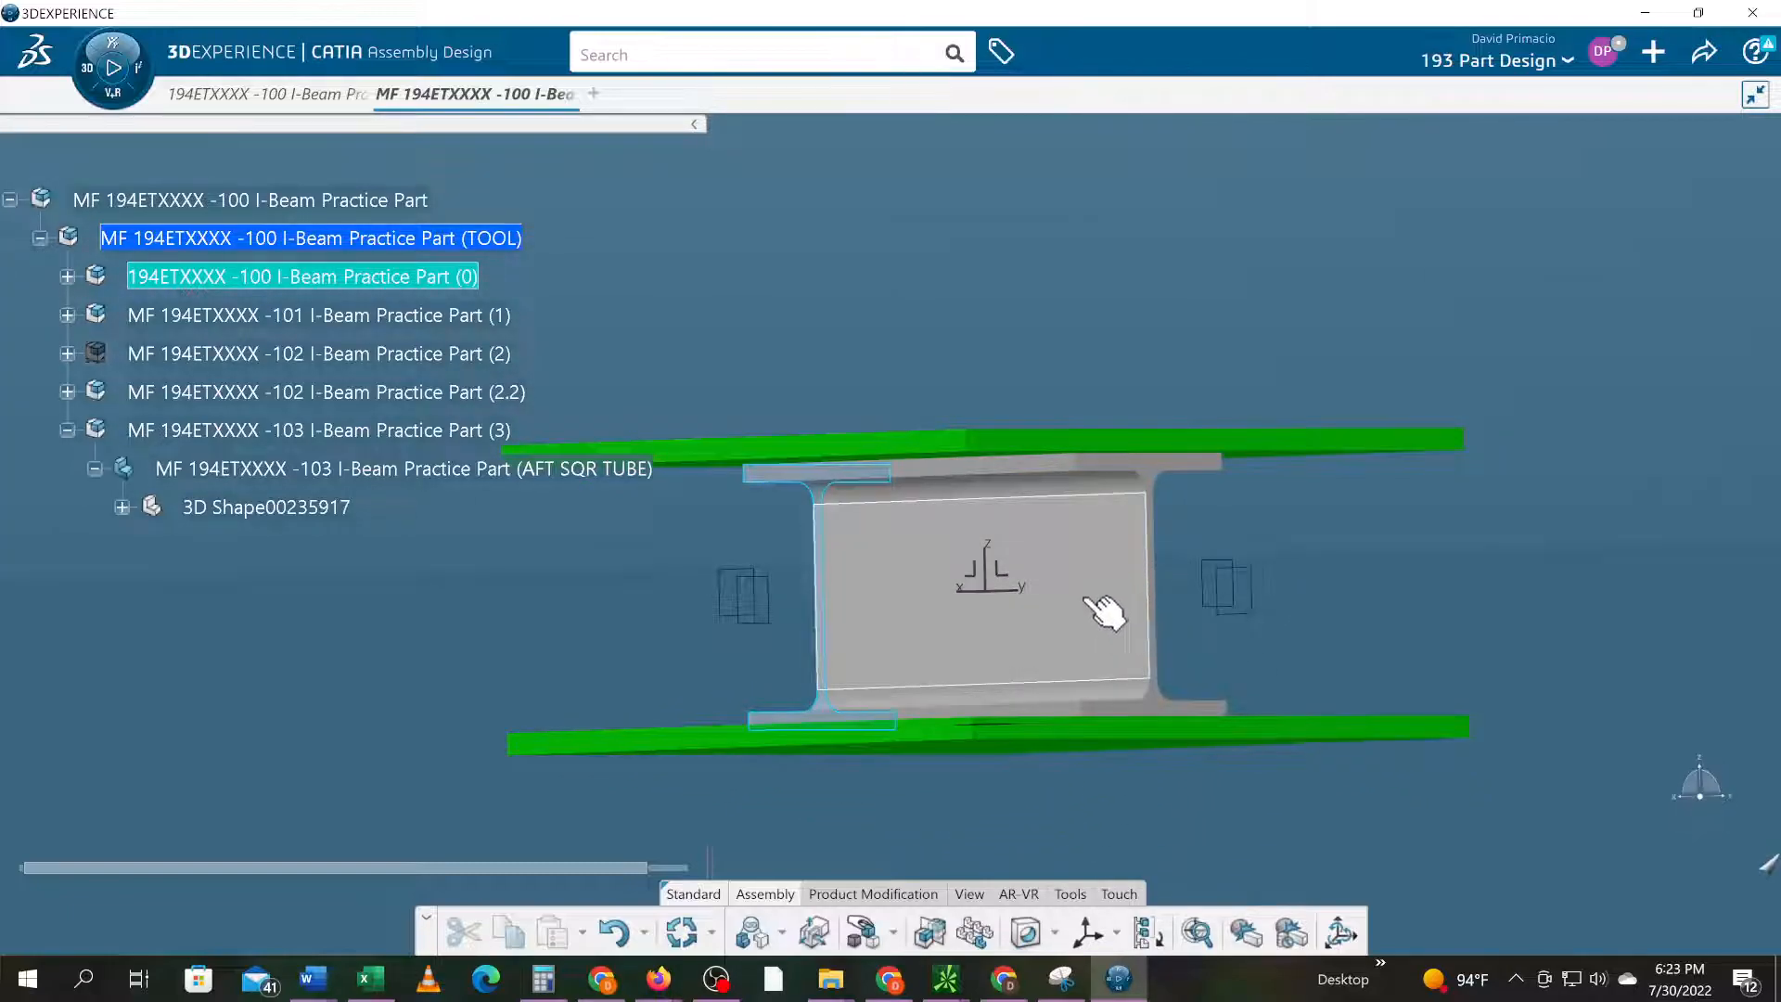
middle_drag(609, 643, 459, 449)
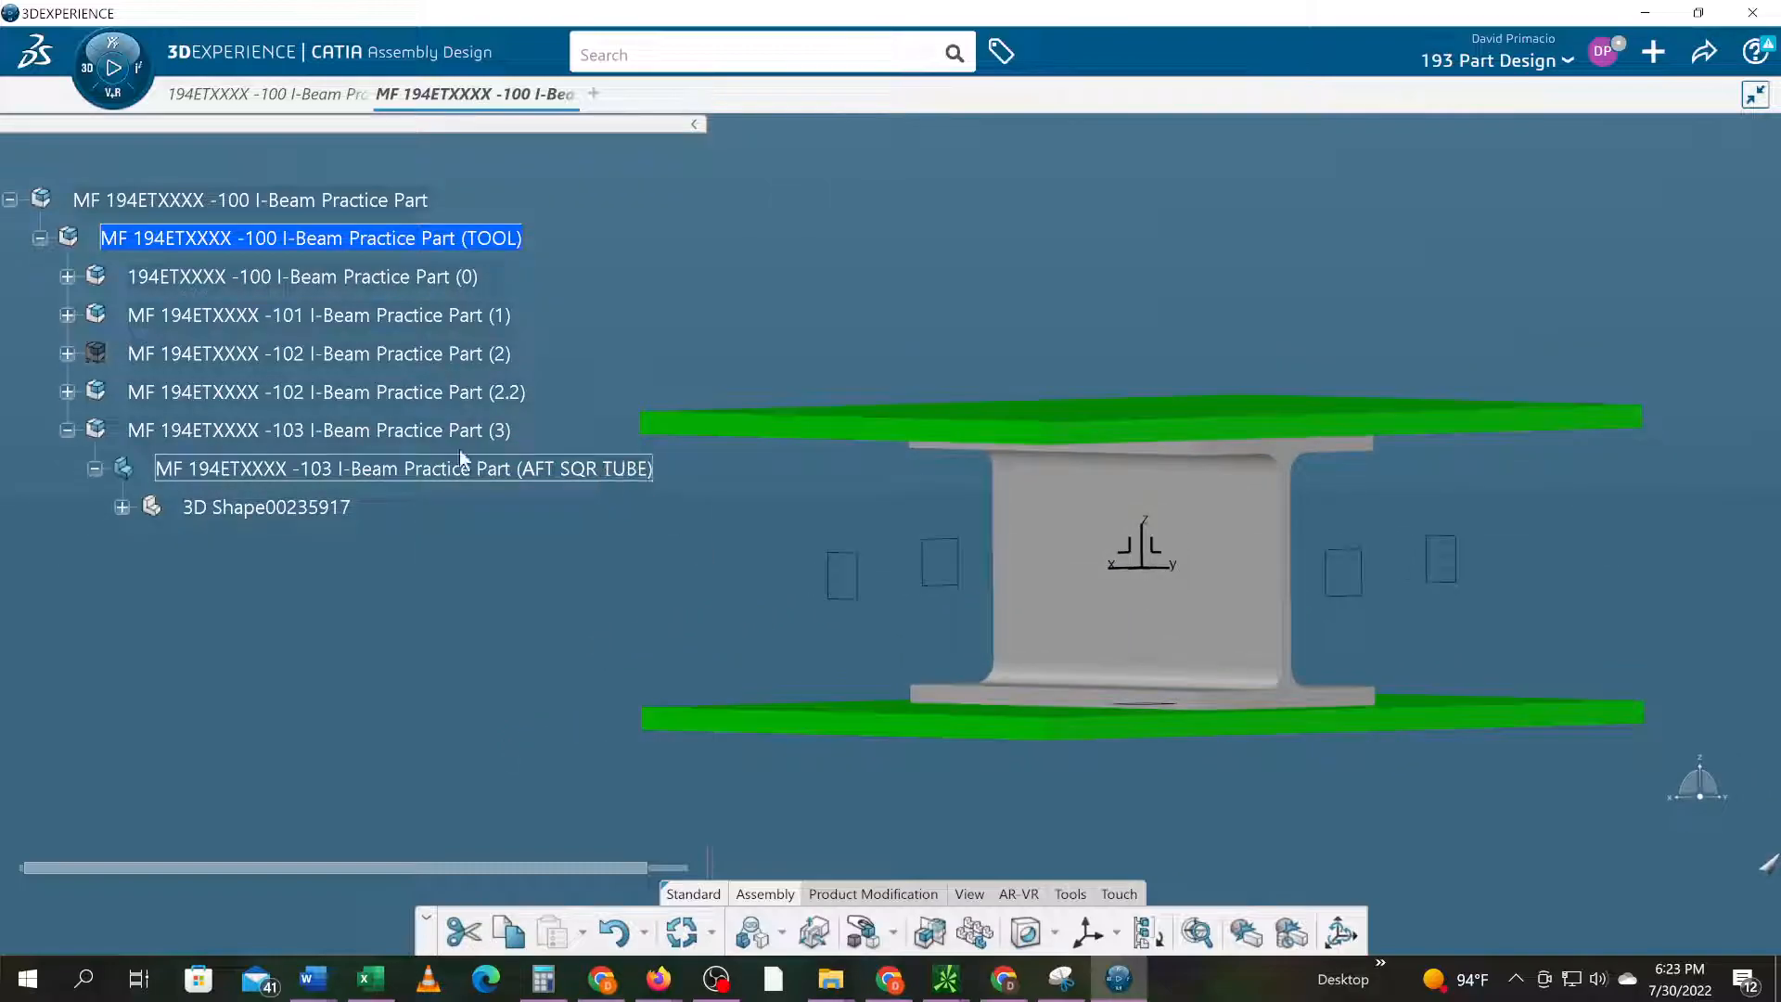
click(67, 429)
click(65, 429)
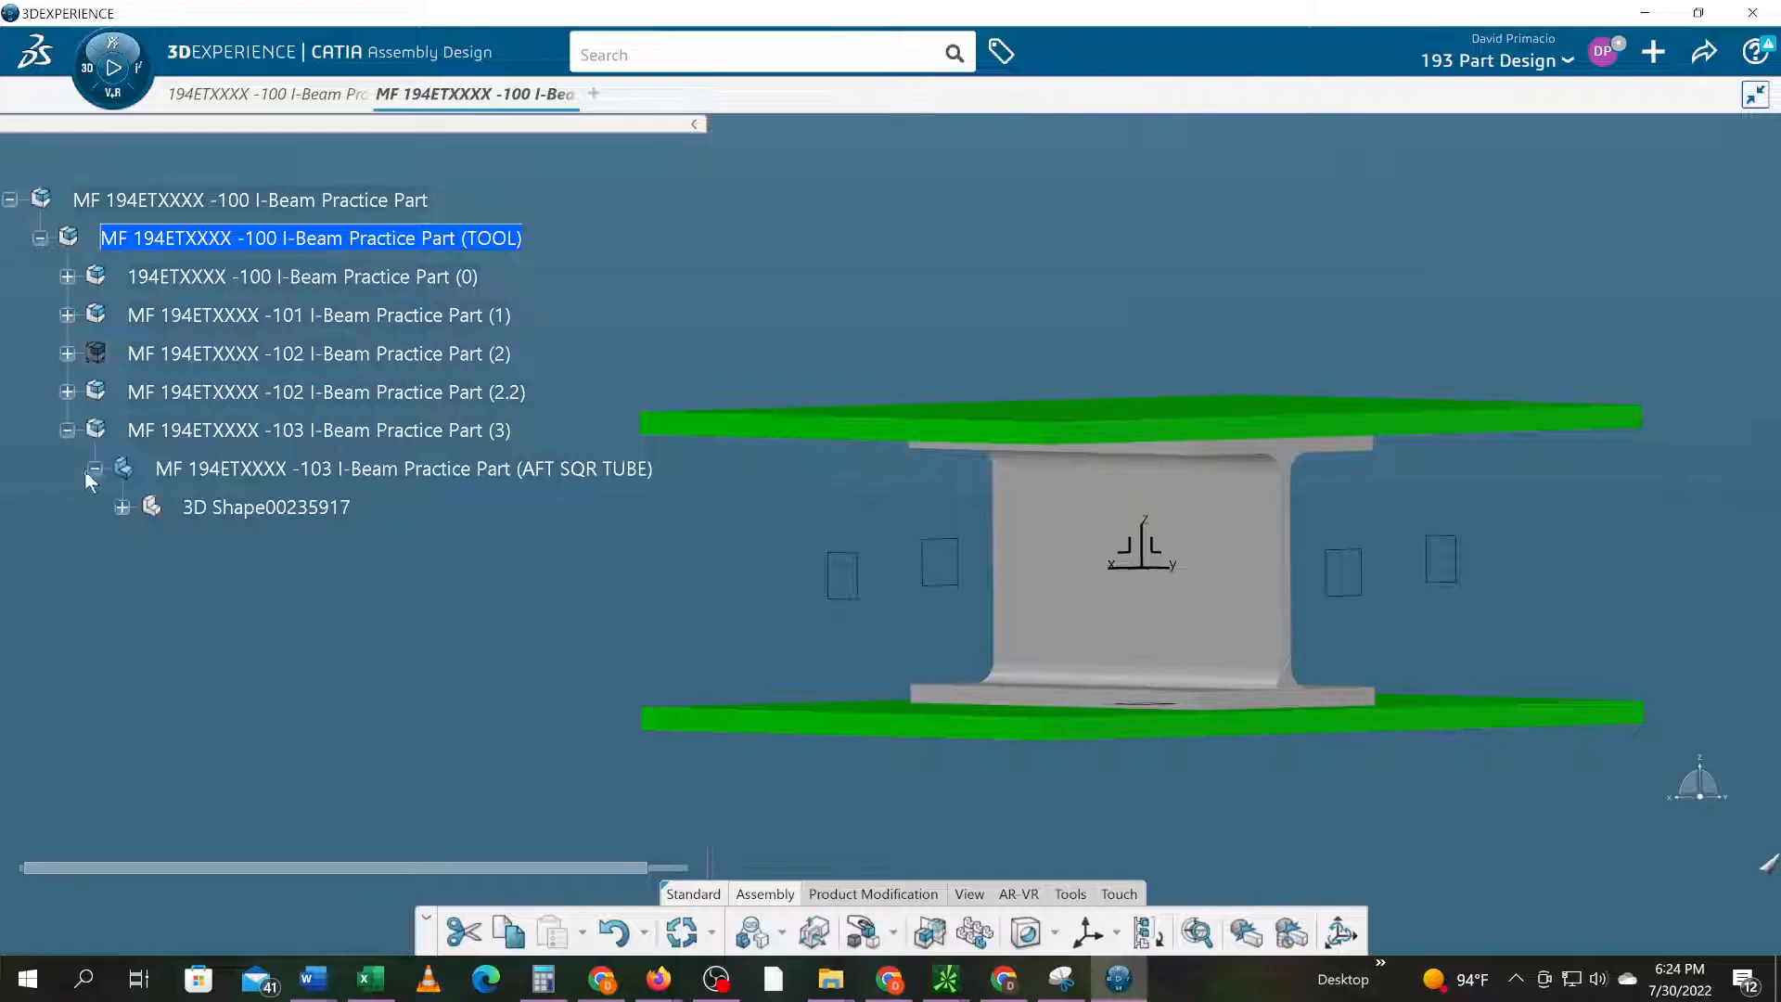
- Hide the Absolute Axis System of the BOTTOM PLATE part under the -102 (2.2) product
click(67, 392)
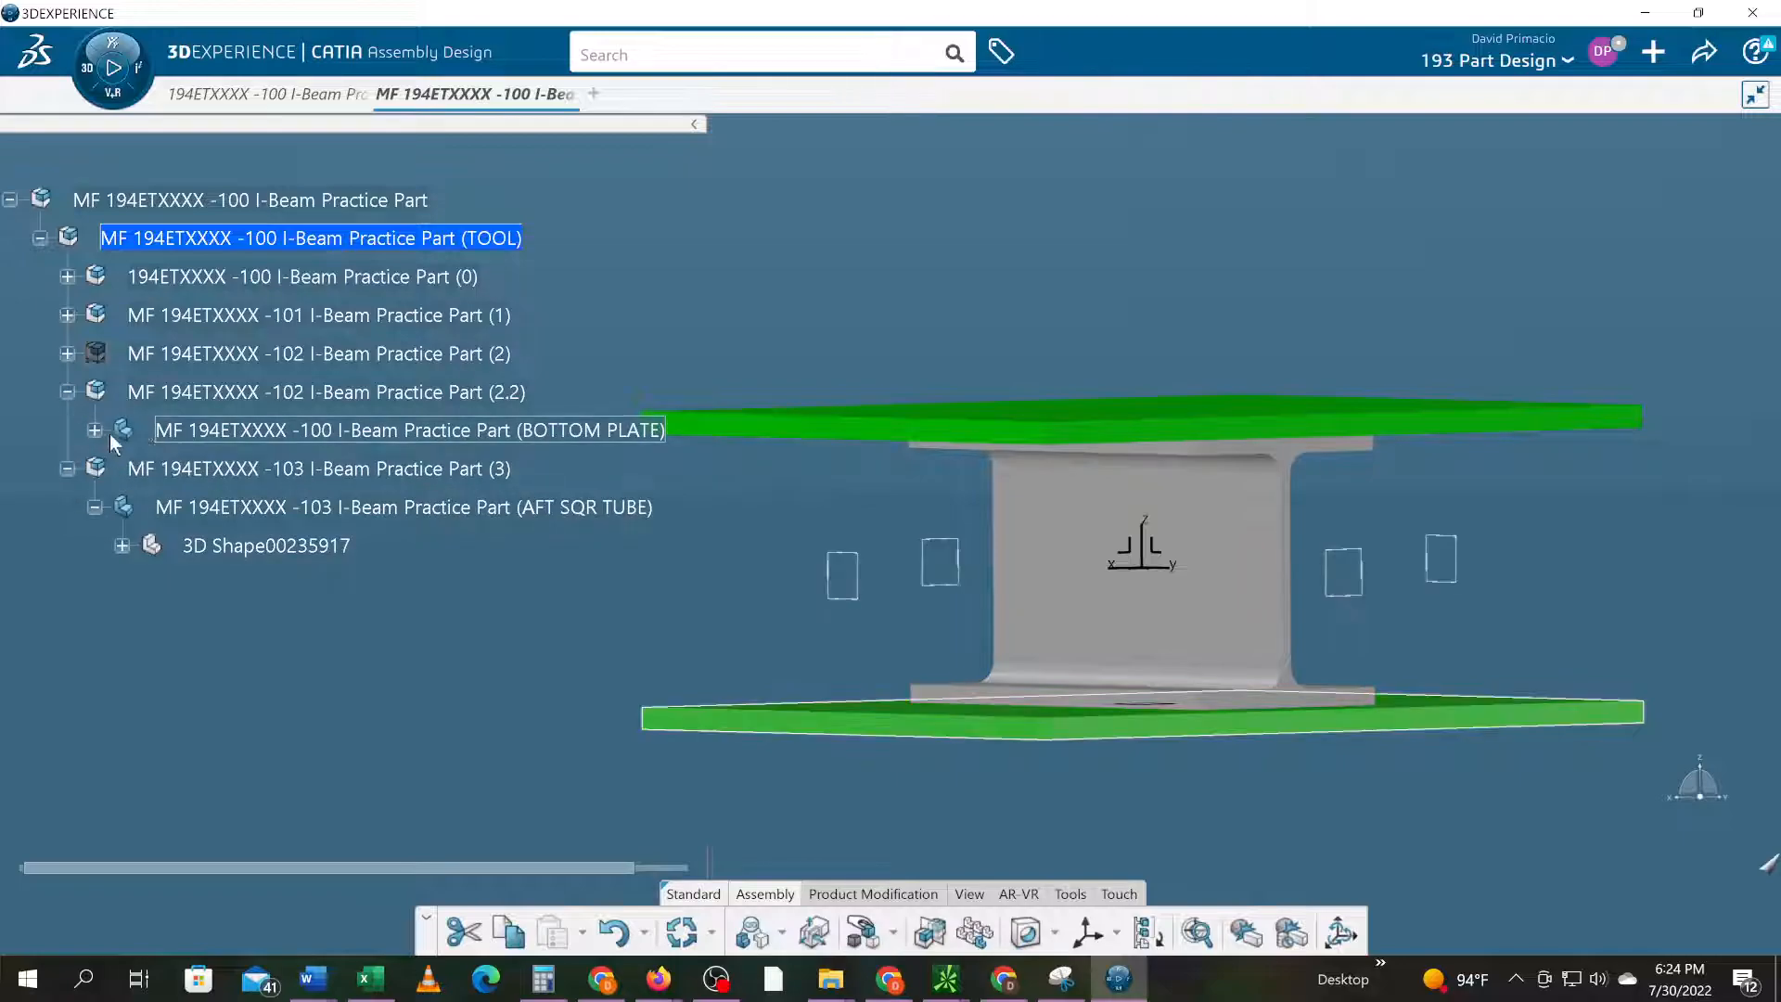
click(94, 429)
click(121, 468)
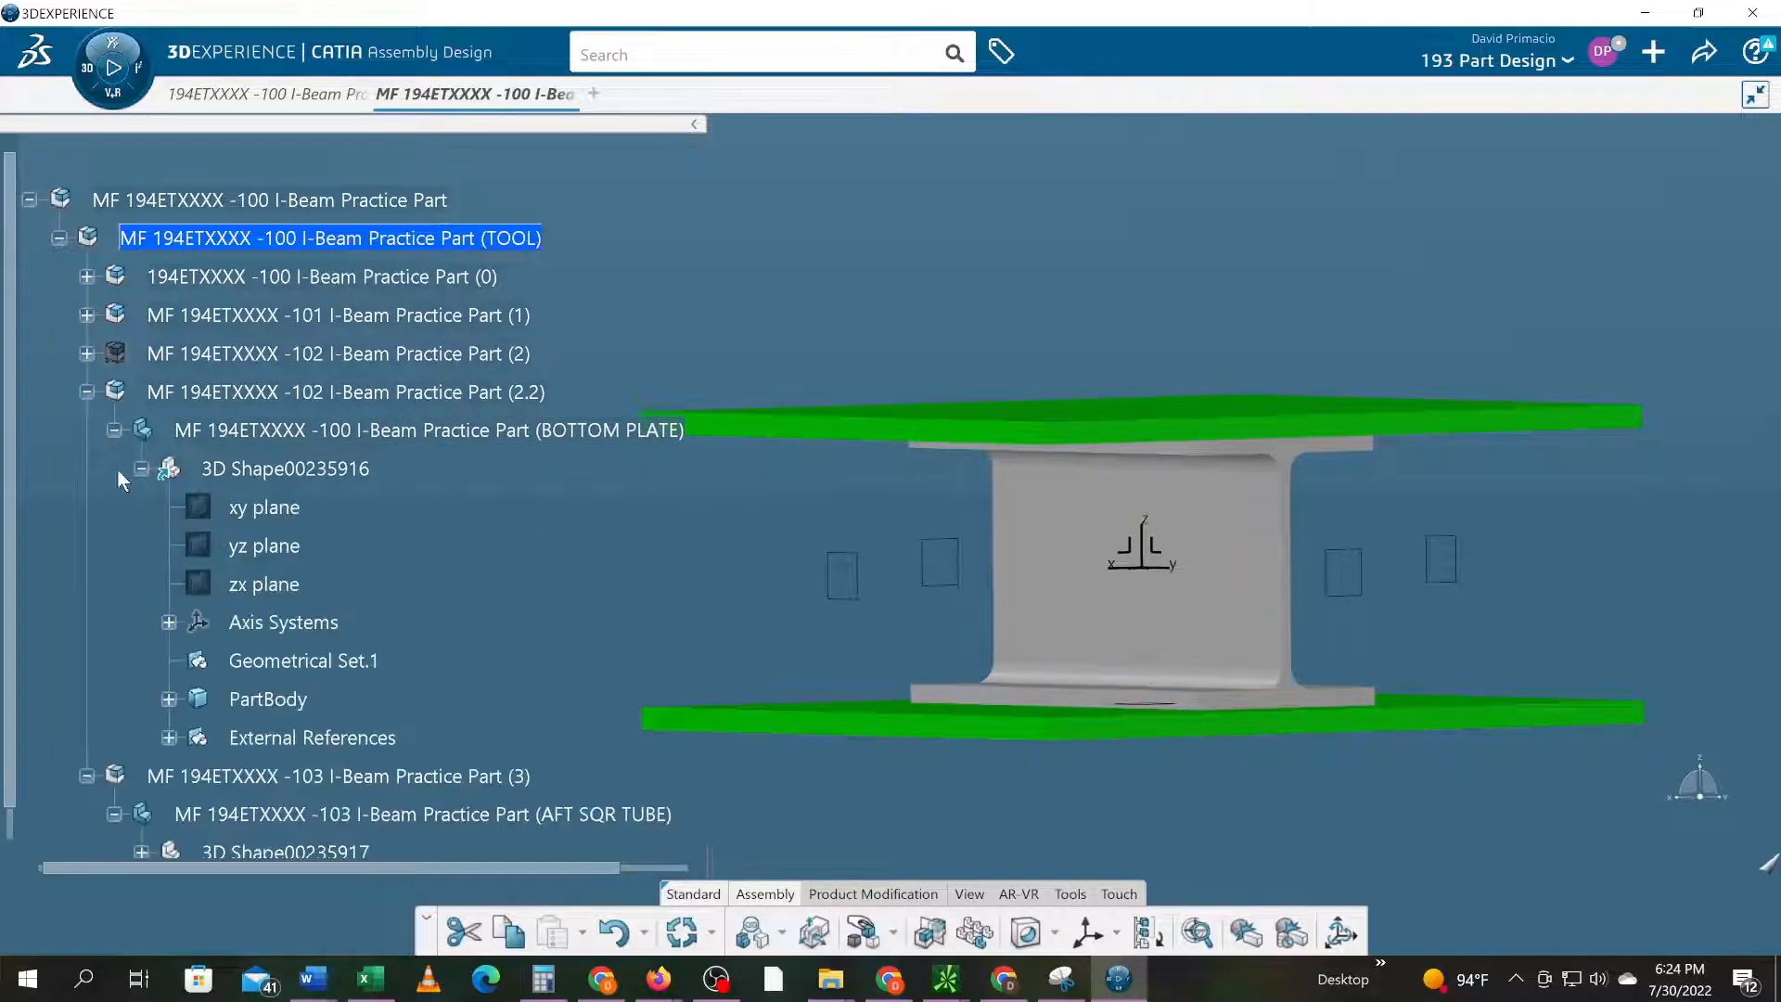
click(169, 622)
right_click(302, 660)
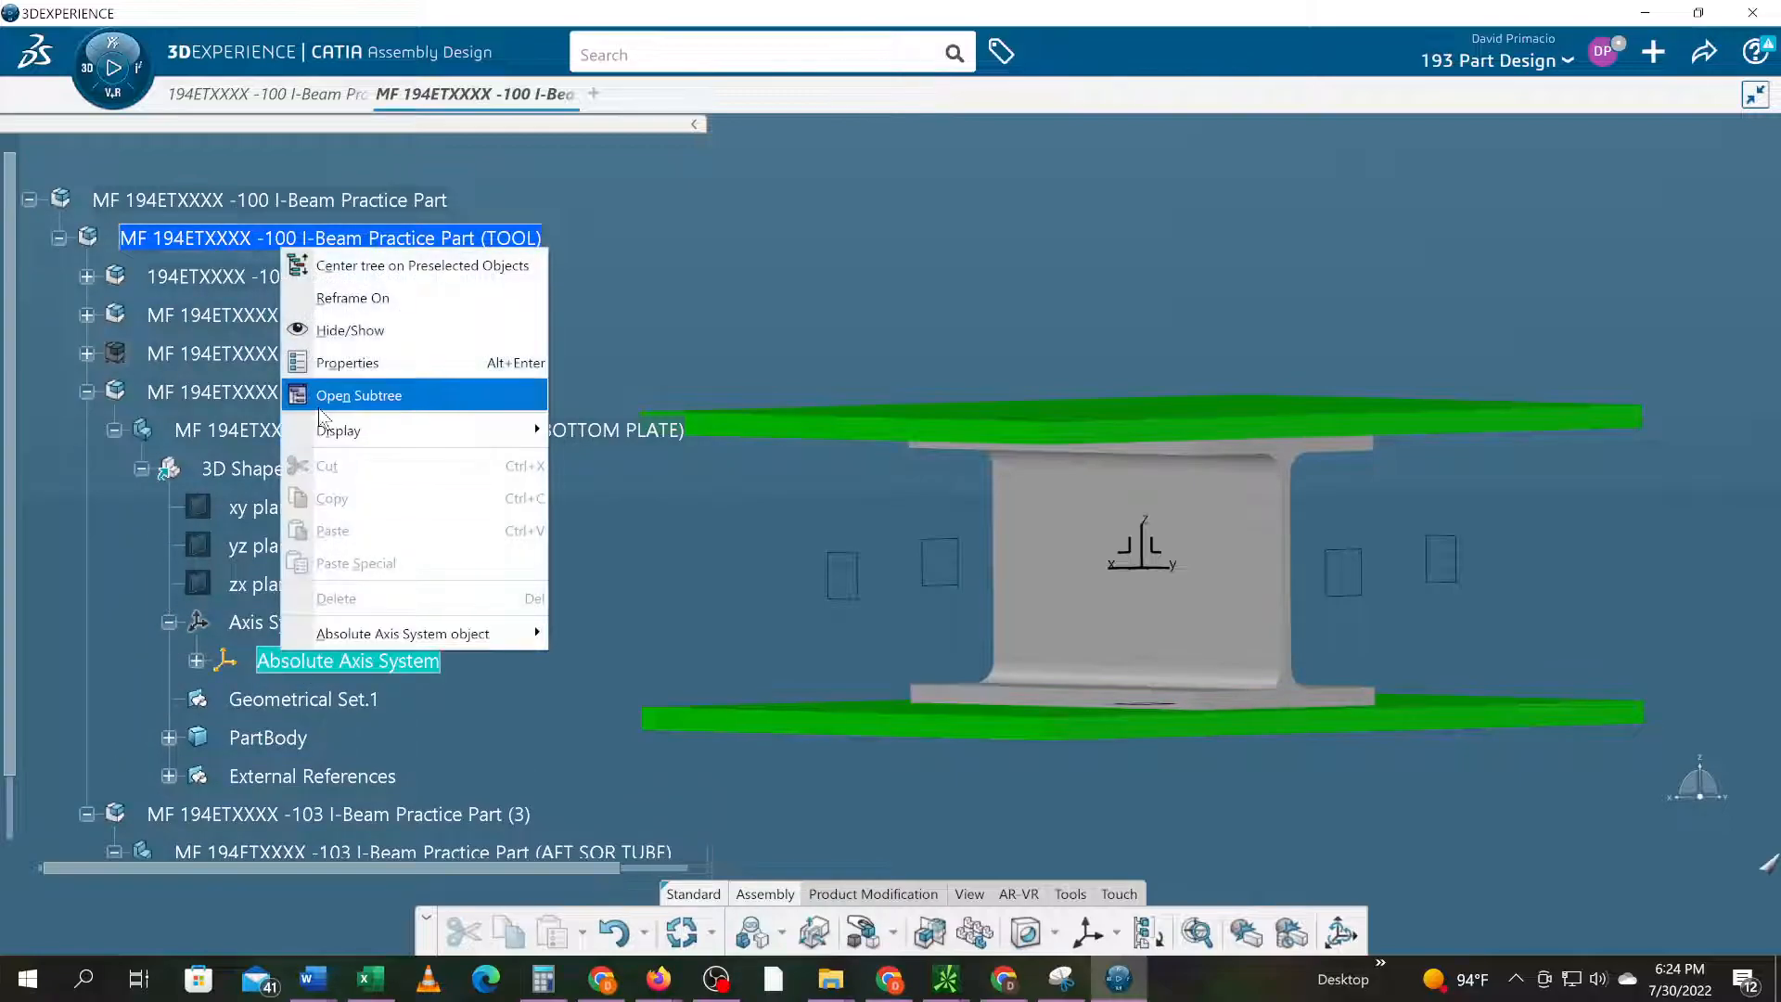
click(350, 330)
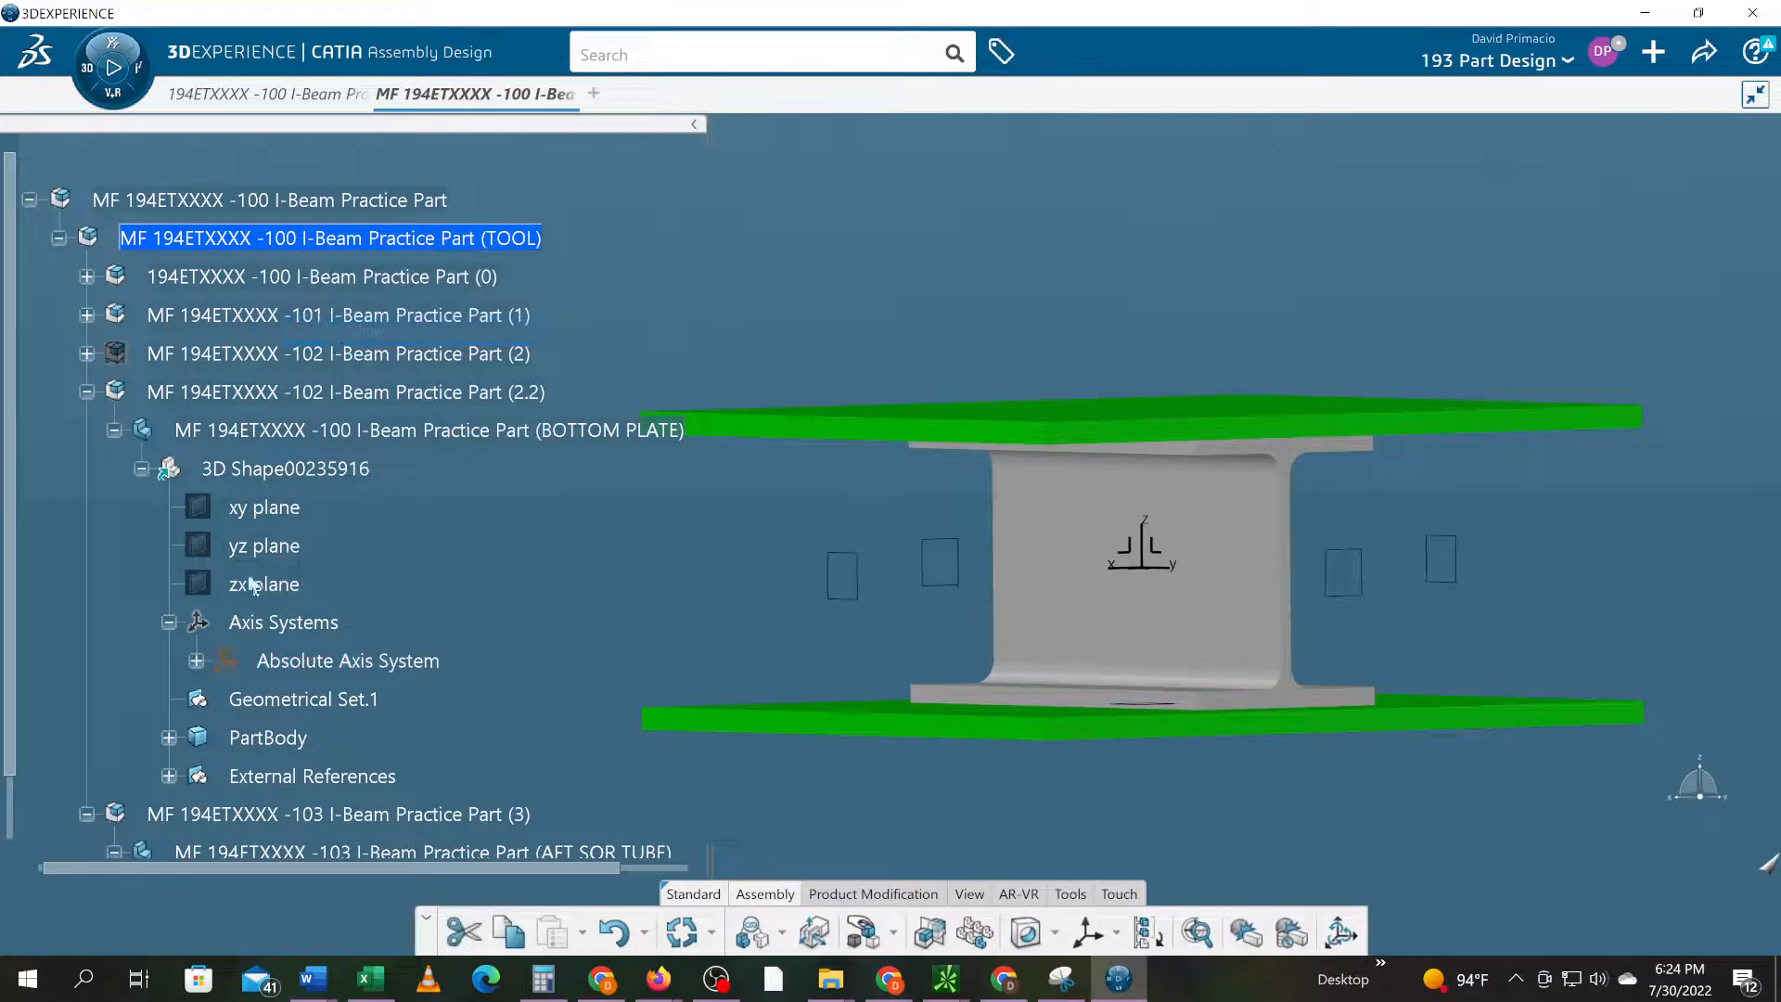
click(169, 622)
- Hide the BOTTOM PLATE part's External References and Geometrical Set.1, and collapse the -102 (2.2) branch
click(169, 699)
scroll(185, 696, down, 1)
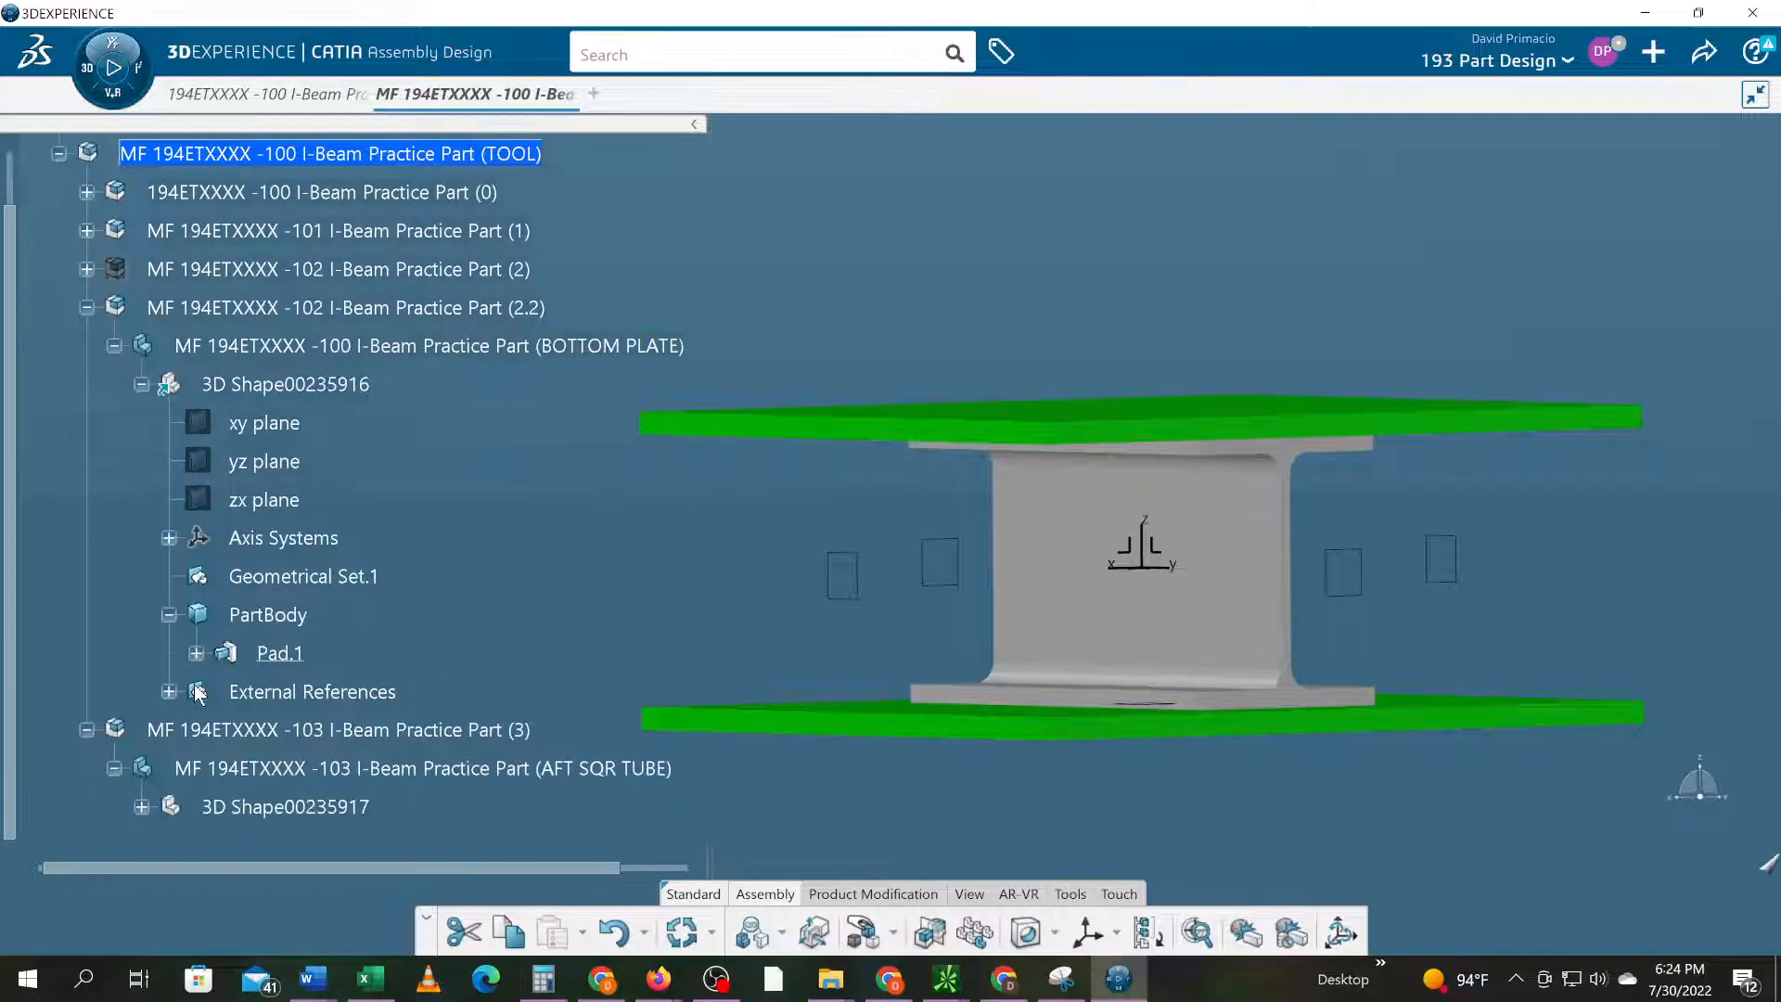
right_click(268, 694)
click(338, 362)
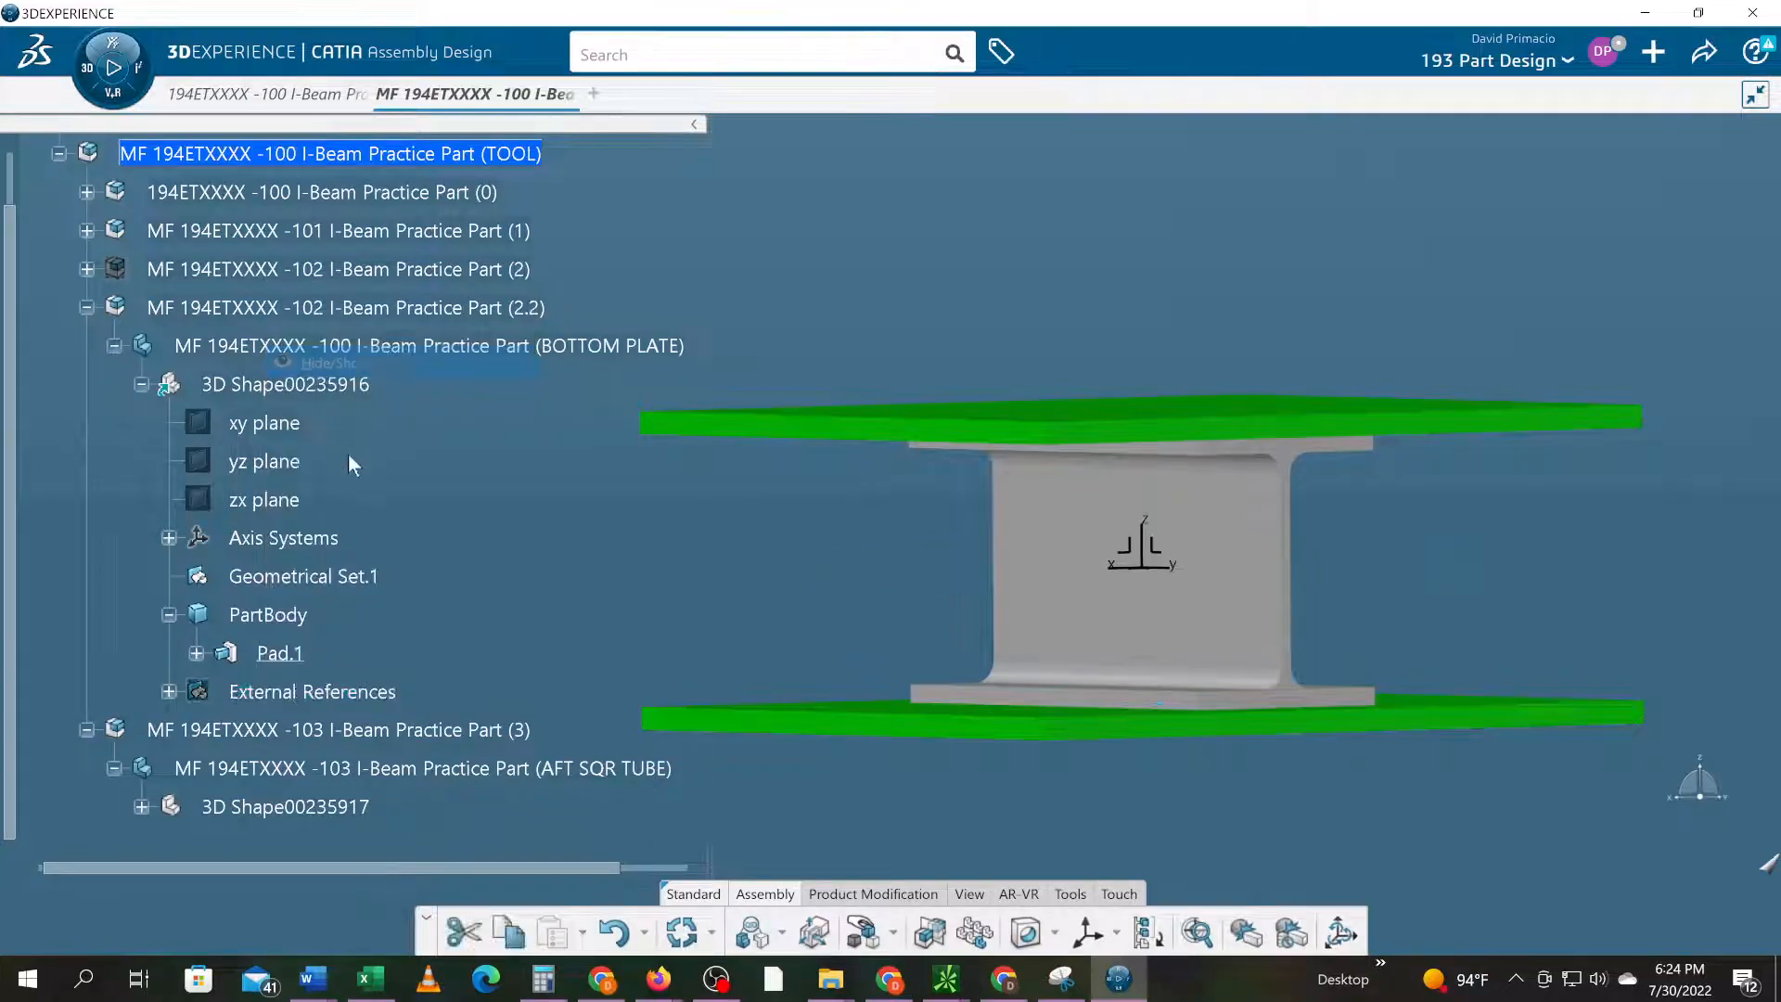
right_click(320, 576)
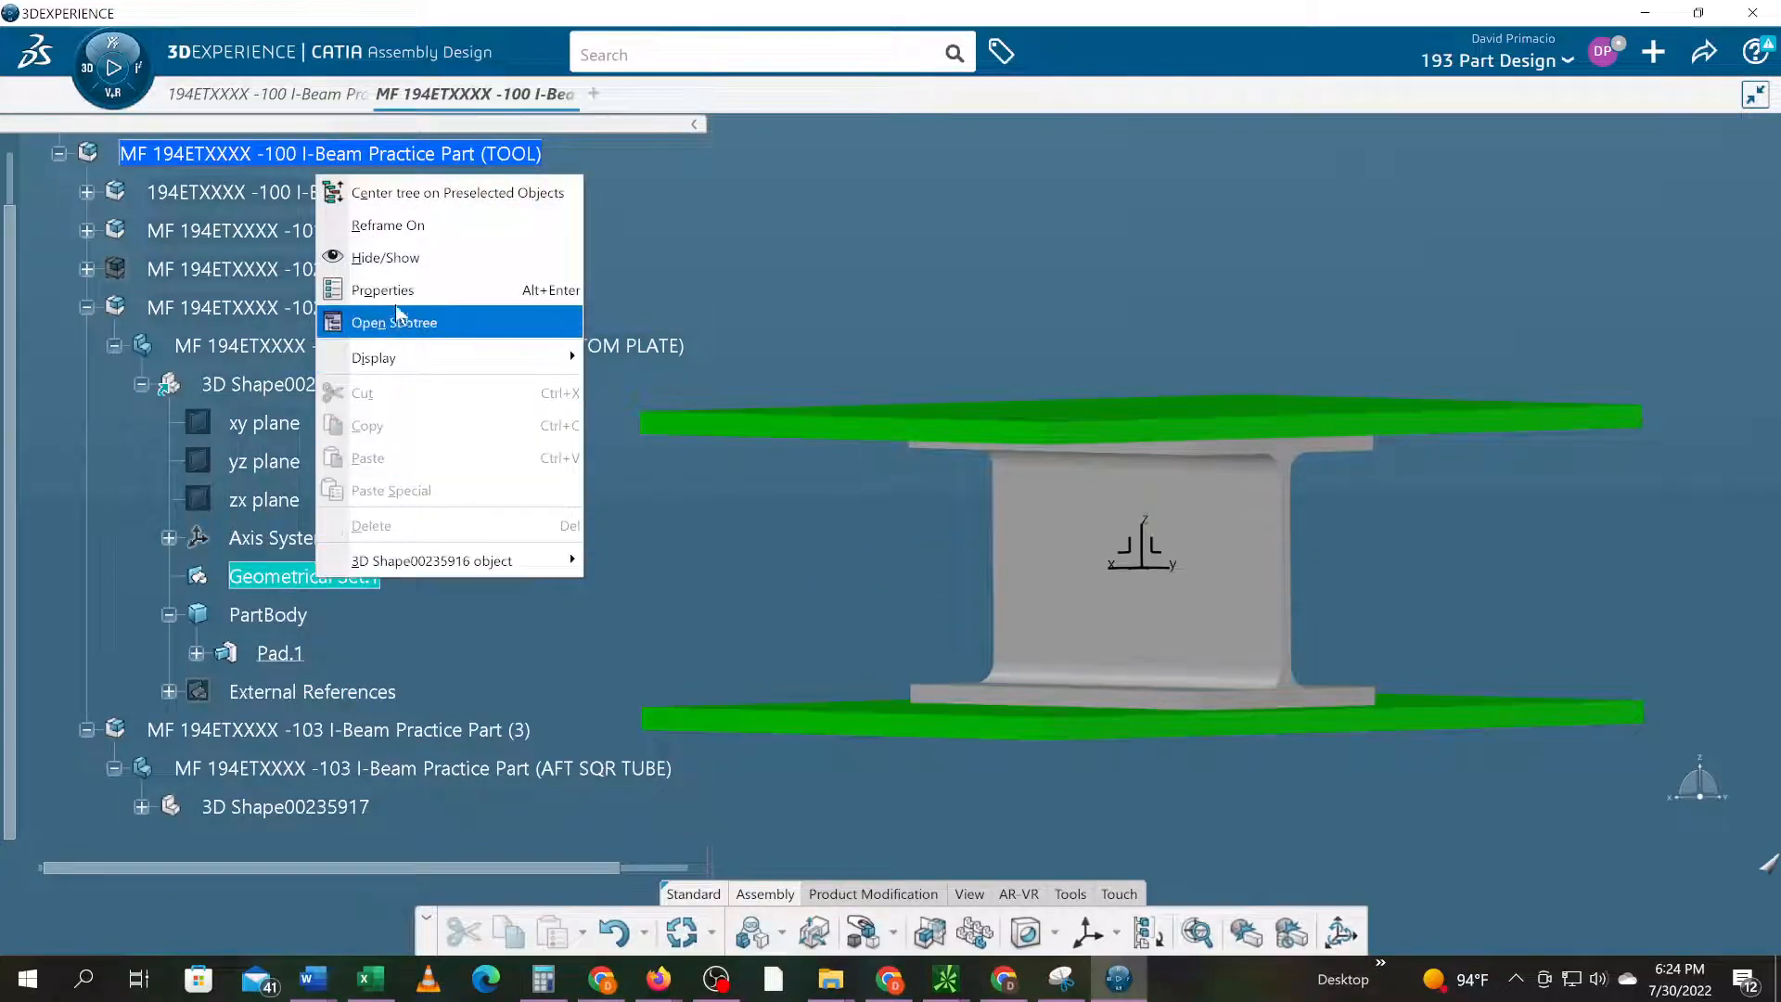
click(399, 259)
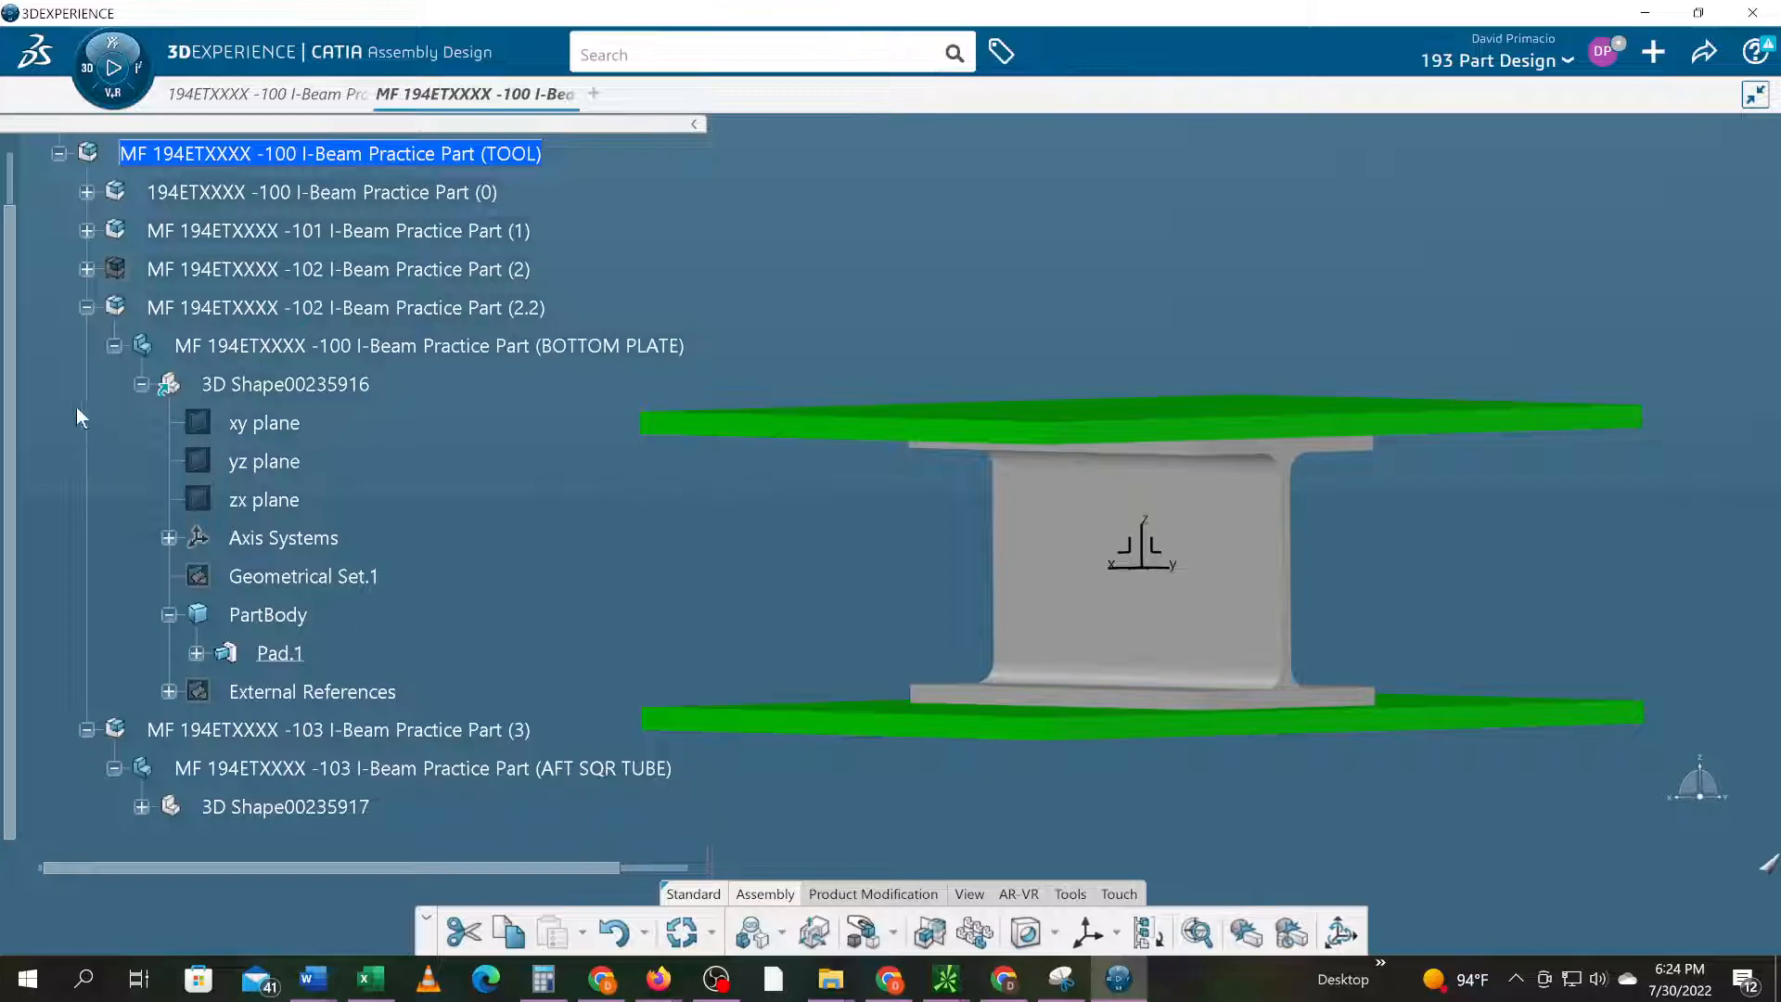
click(88, 308)
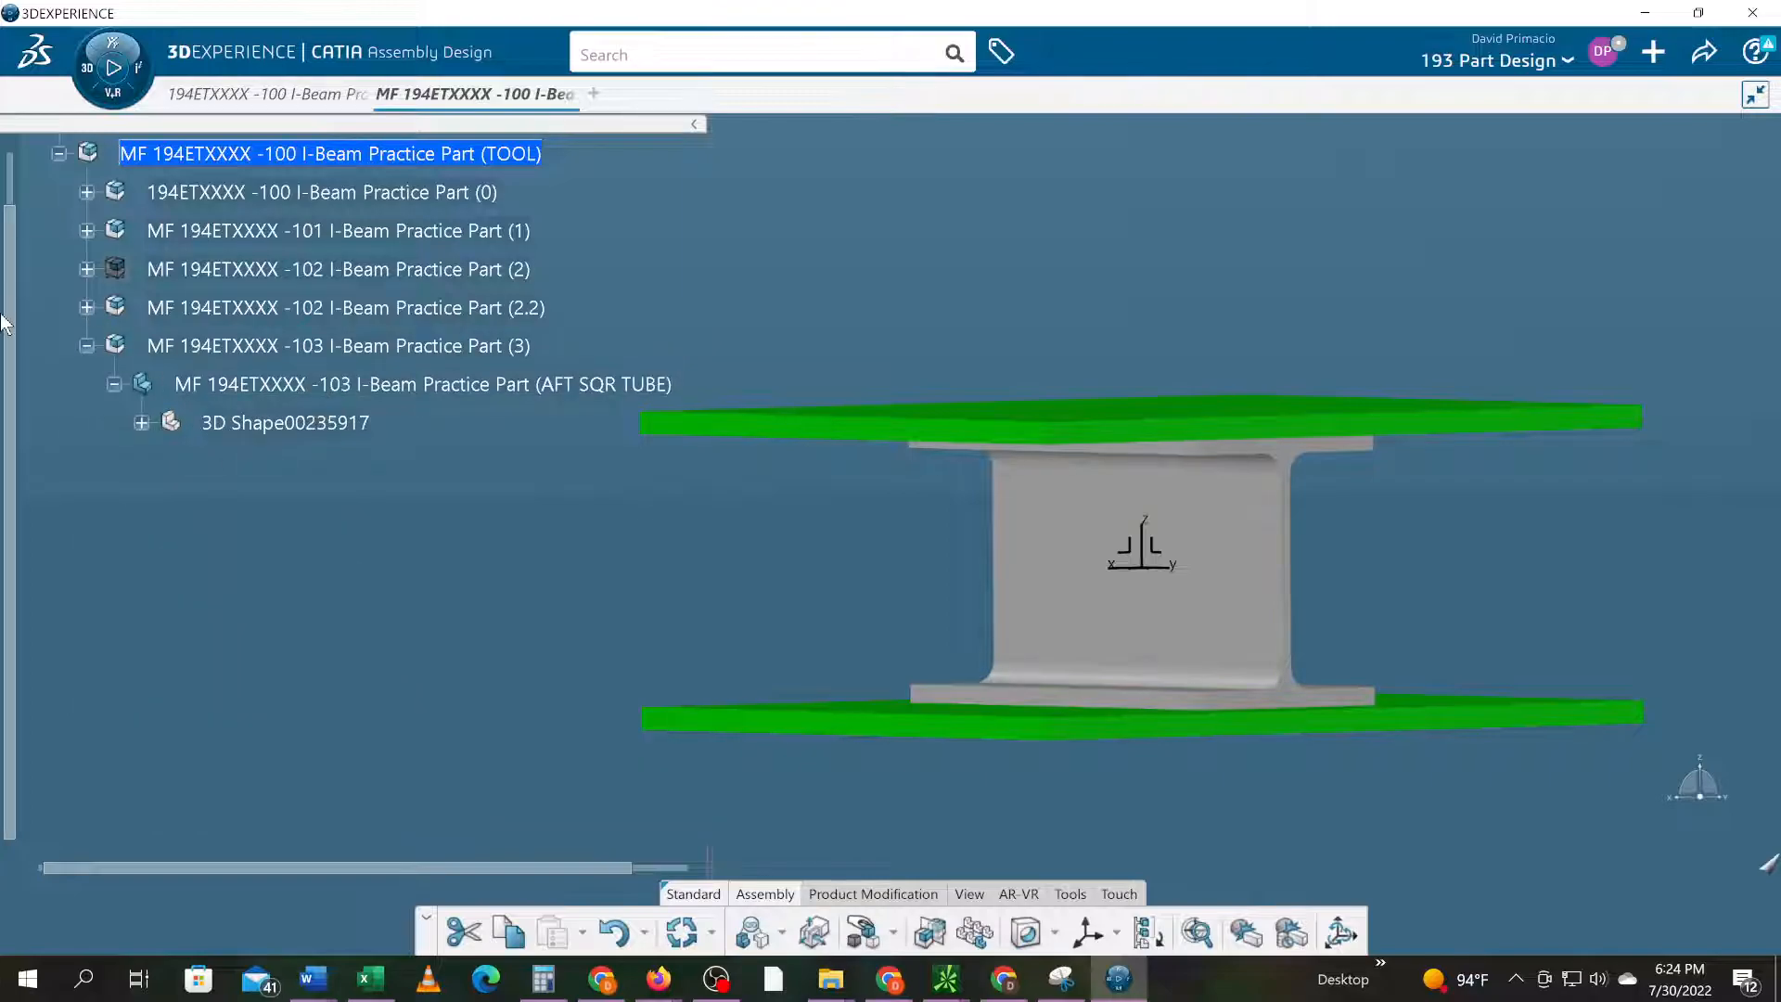
- Expand the -100 I-Beam Practice Part (0) product and activate the RLM part's 3D shape for editing in Part Design
drag(4, 320, 5, 269)
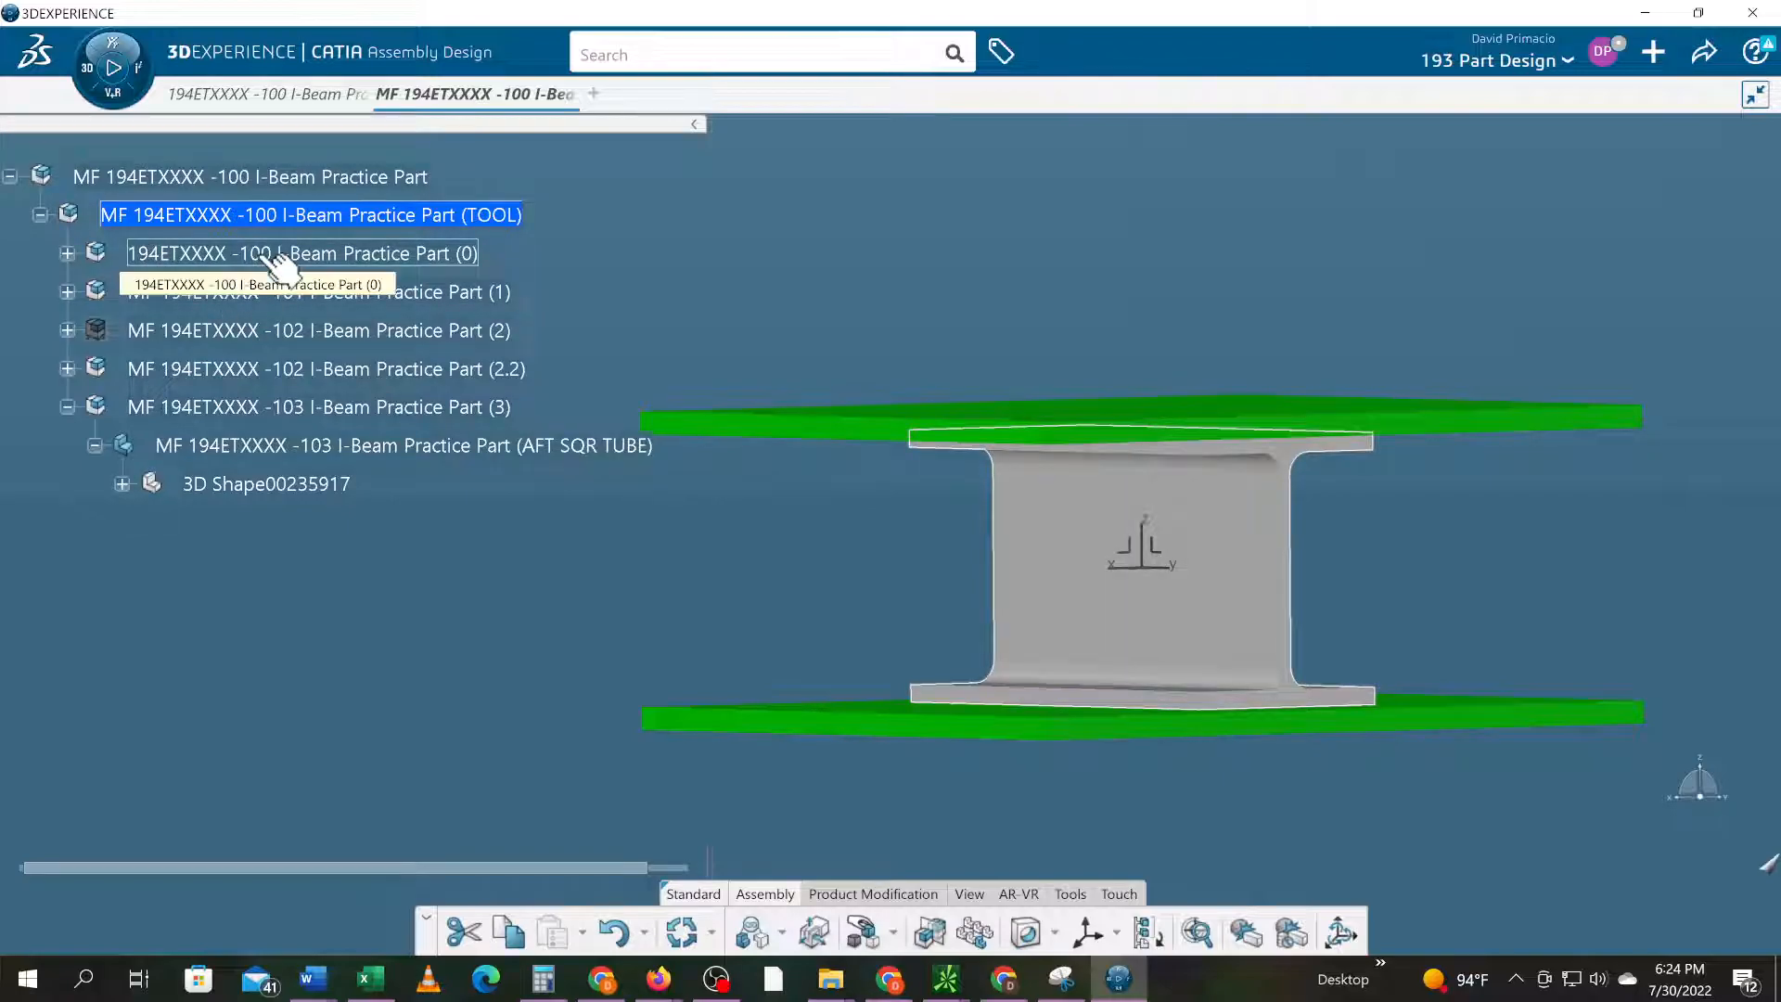
click(67, 256)
click(93, 368)
scroll(106, 414, down, 1)
scroll(104, 416, up, 2)
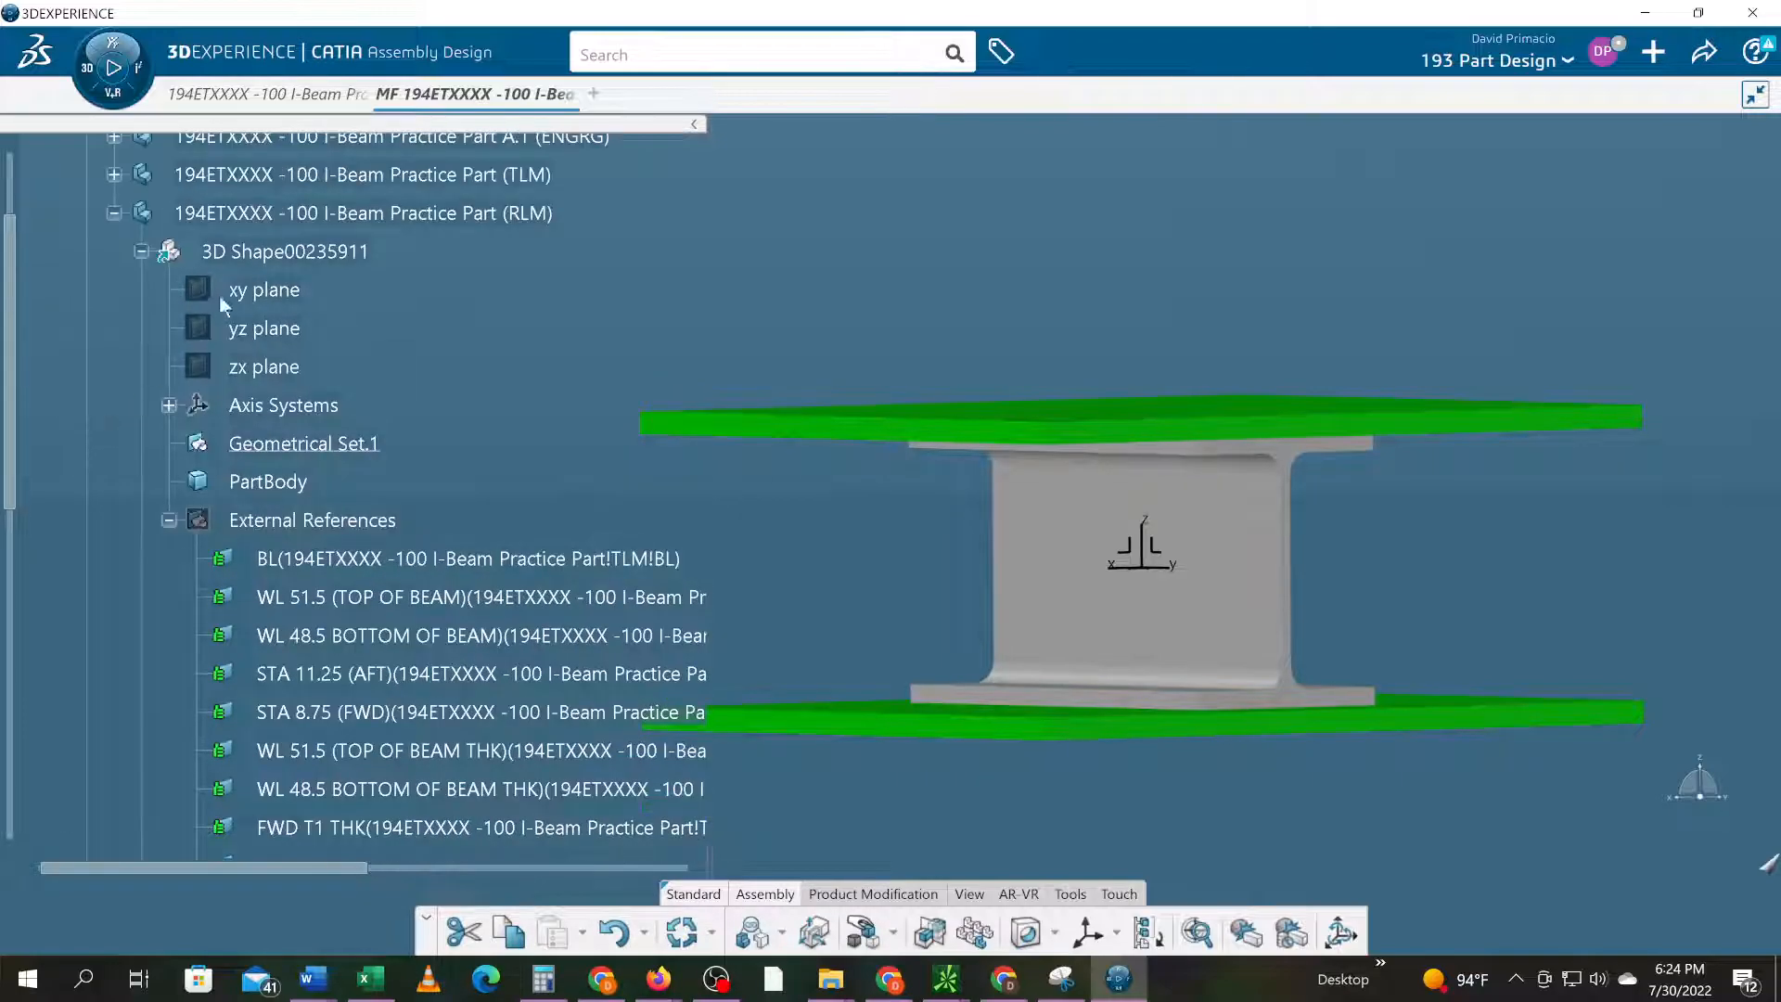
double_click(241, 251)
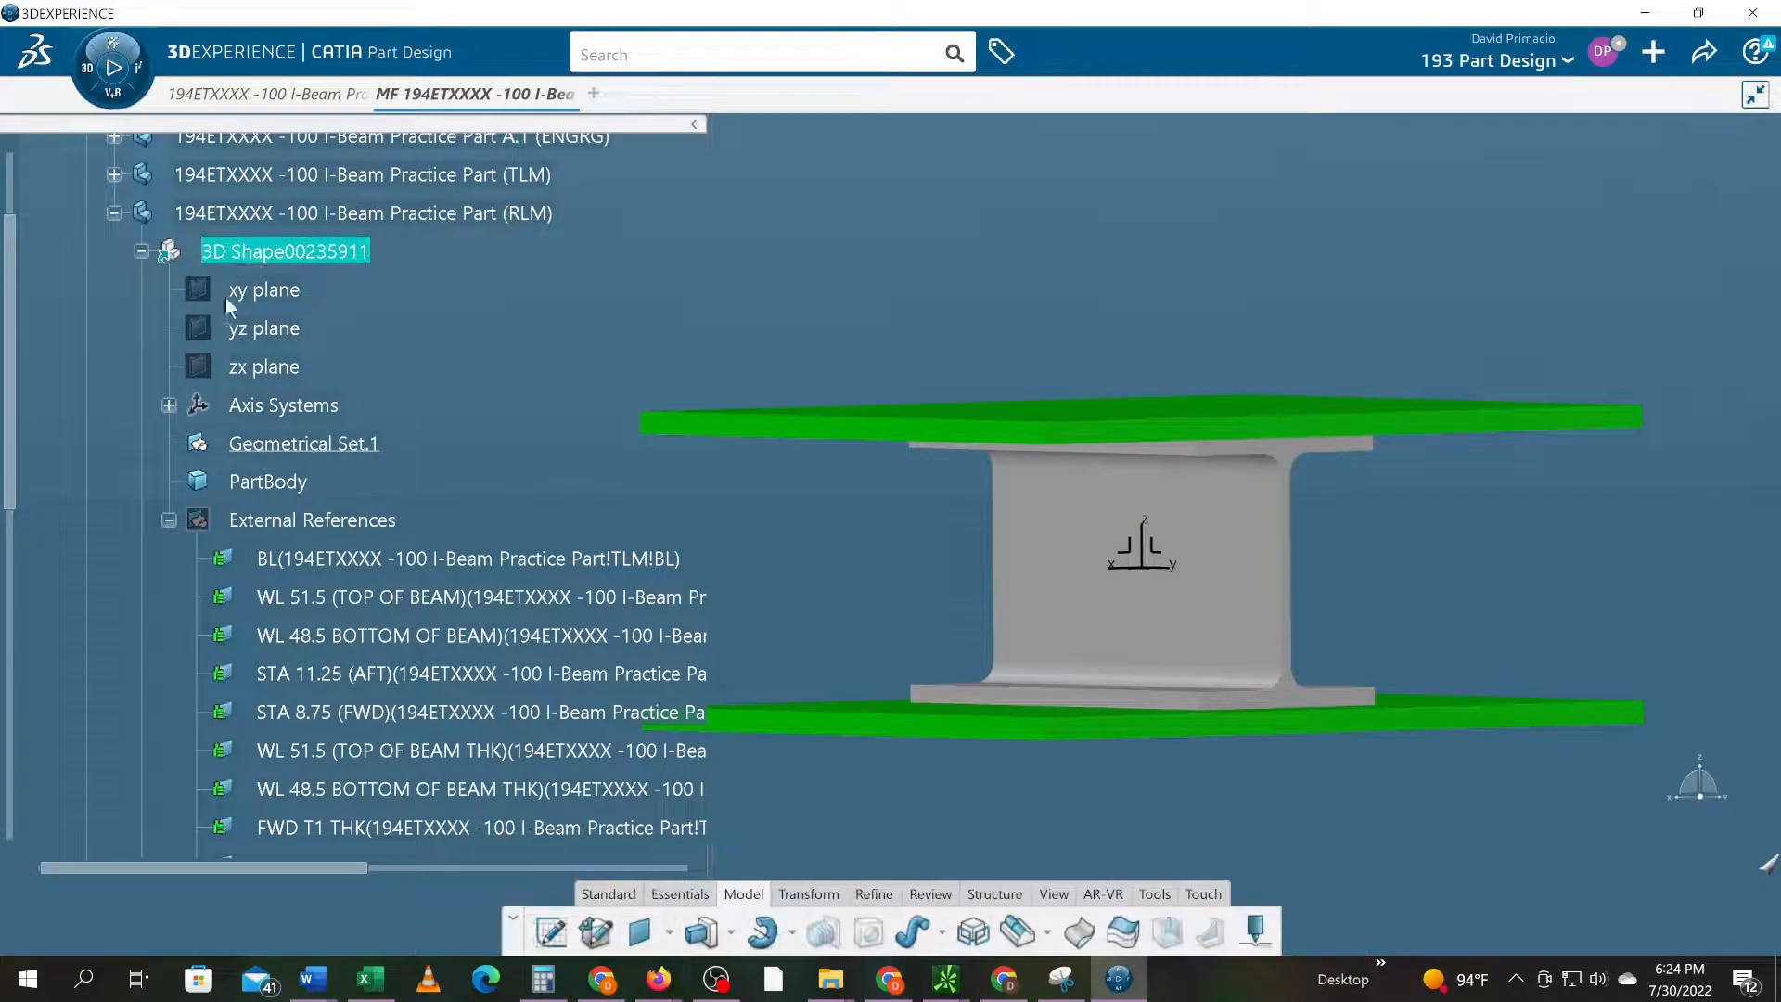
- Review the RLM part's external references and publications for planes that can define the aft square tube
scroll(126, 401, down, 2)
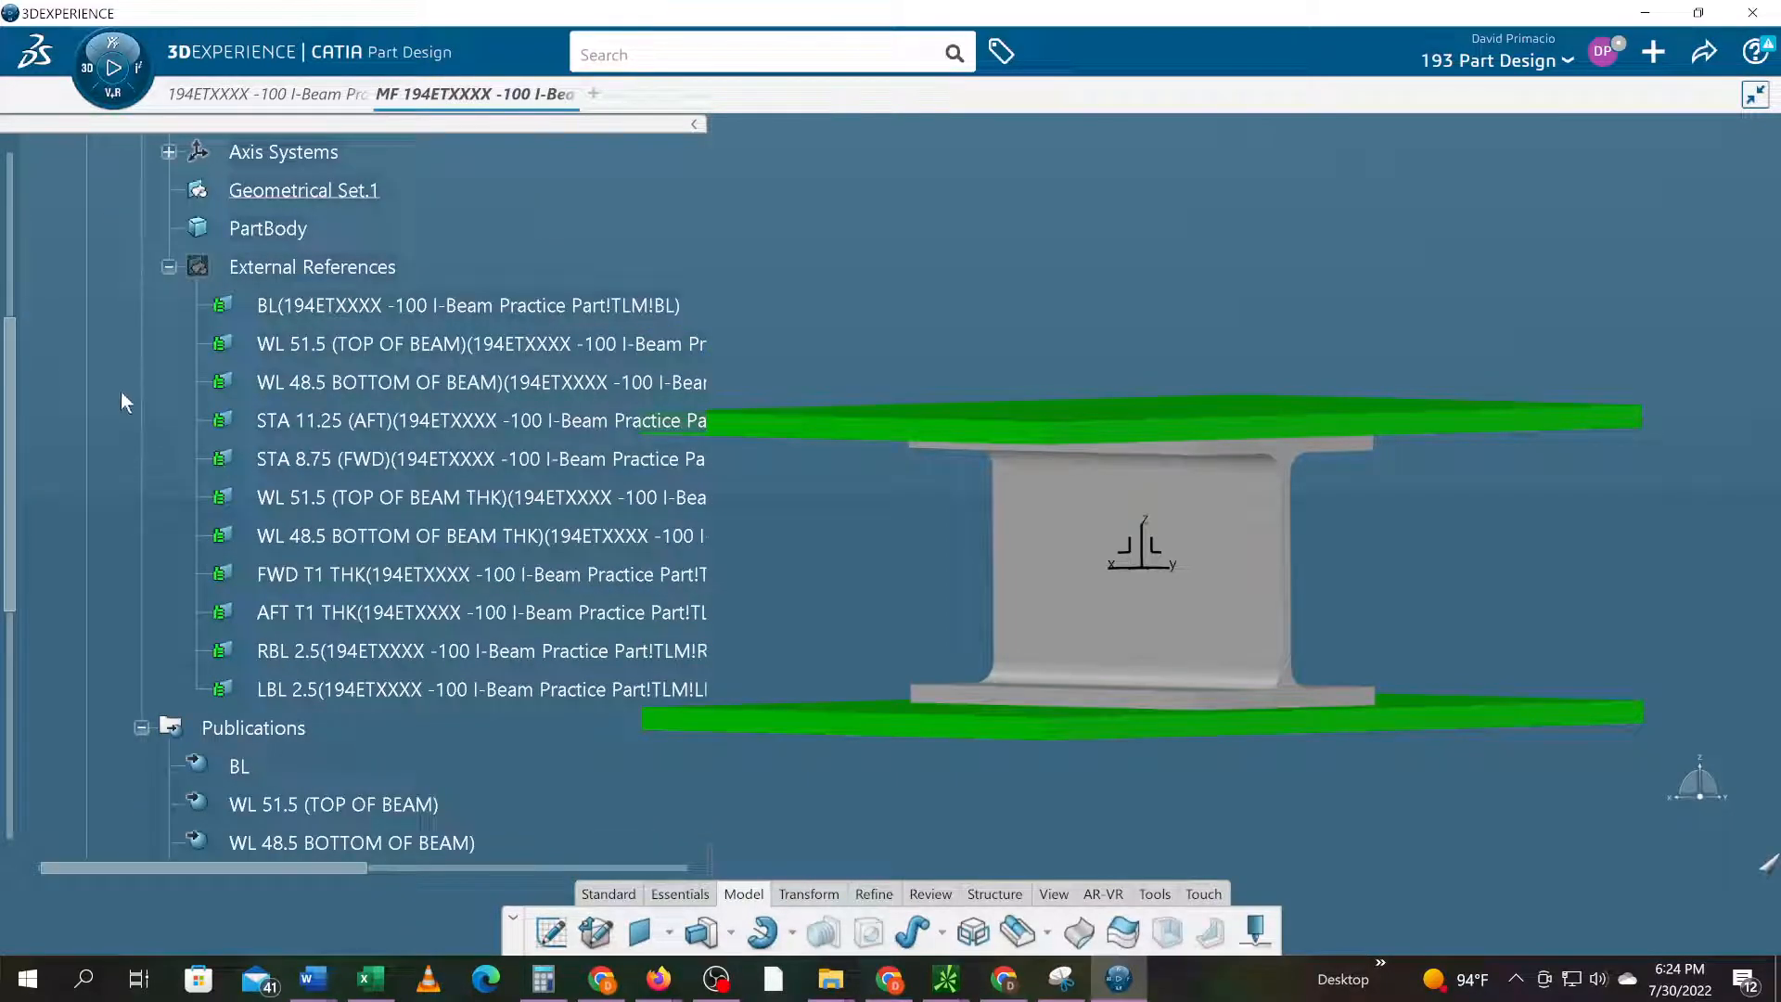
scroll(125, 400, down, 1)
scroll(124, 401, down, 3)
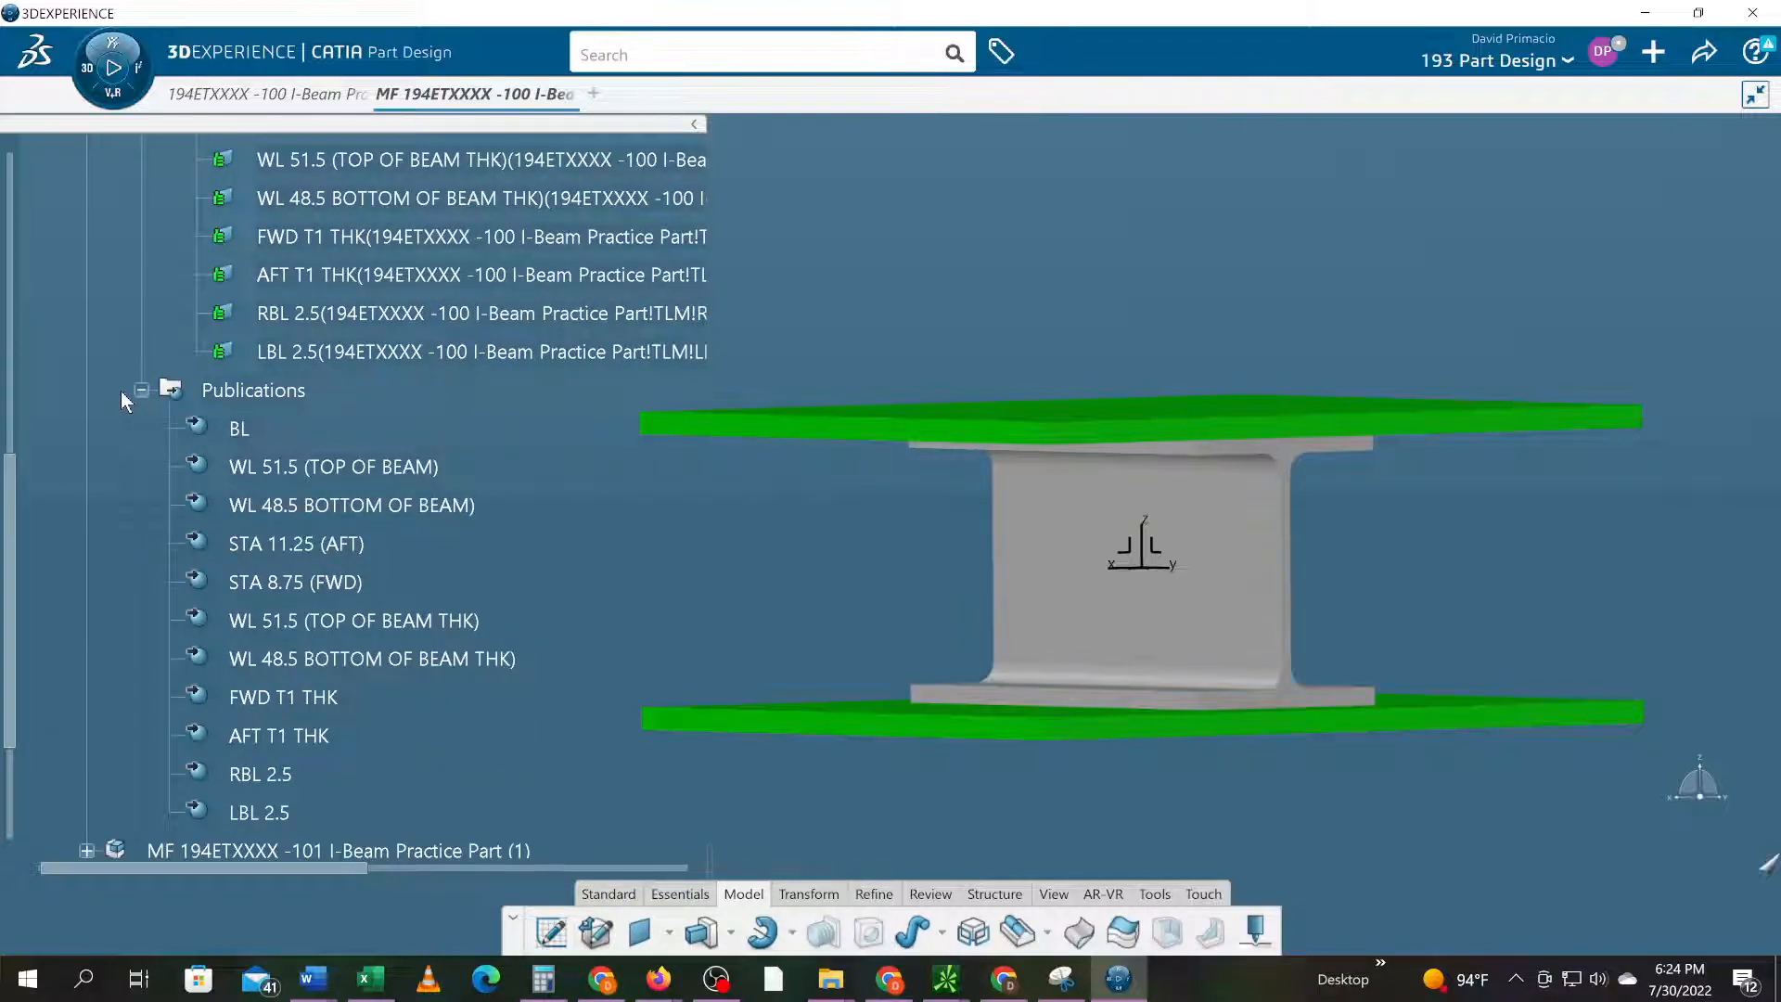
scroll(121, 391, down, 1)
scroll(121, 392, up, 5)
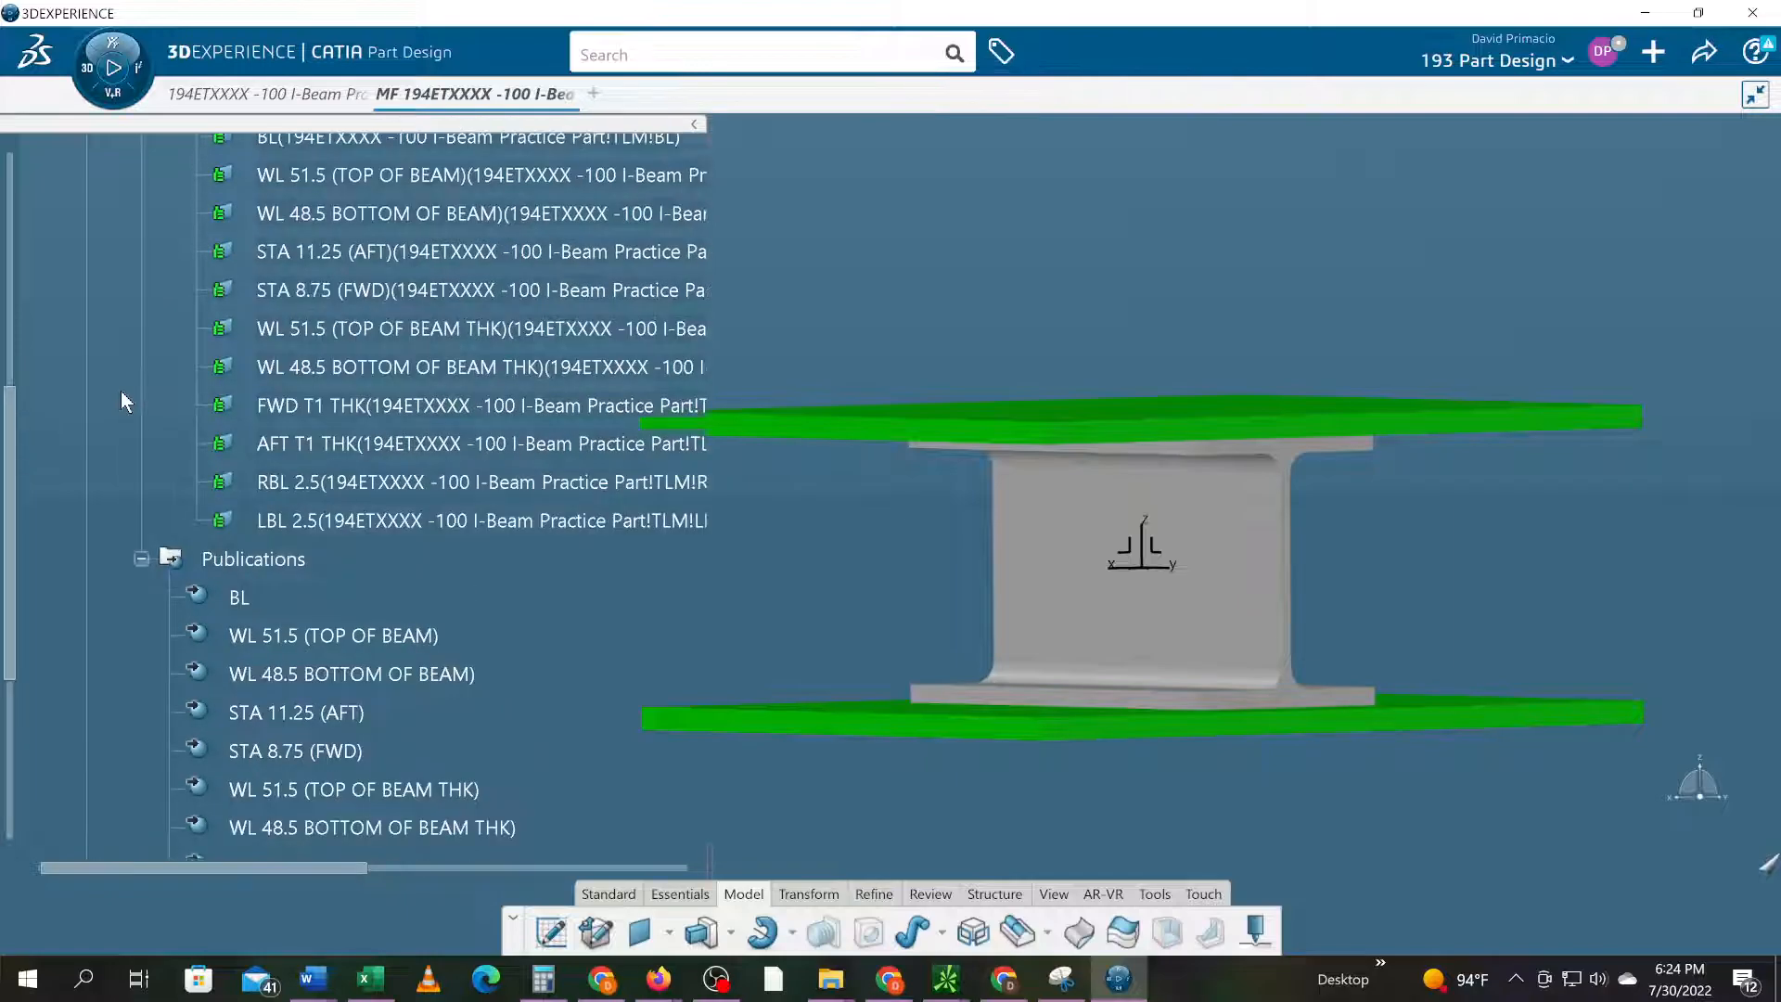
scroll(121, 392, down, 6)
scroll(120, 388, up, 1)
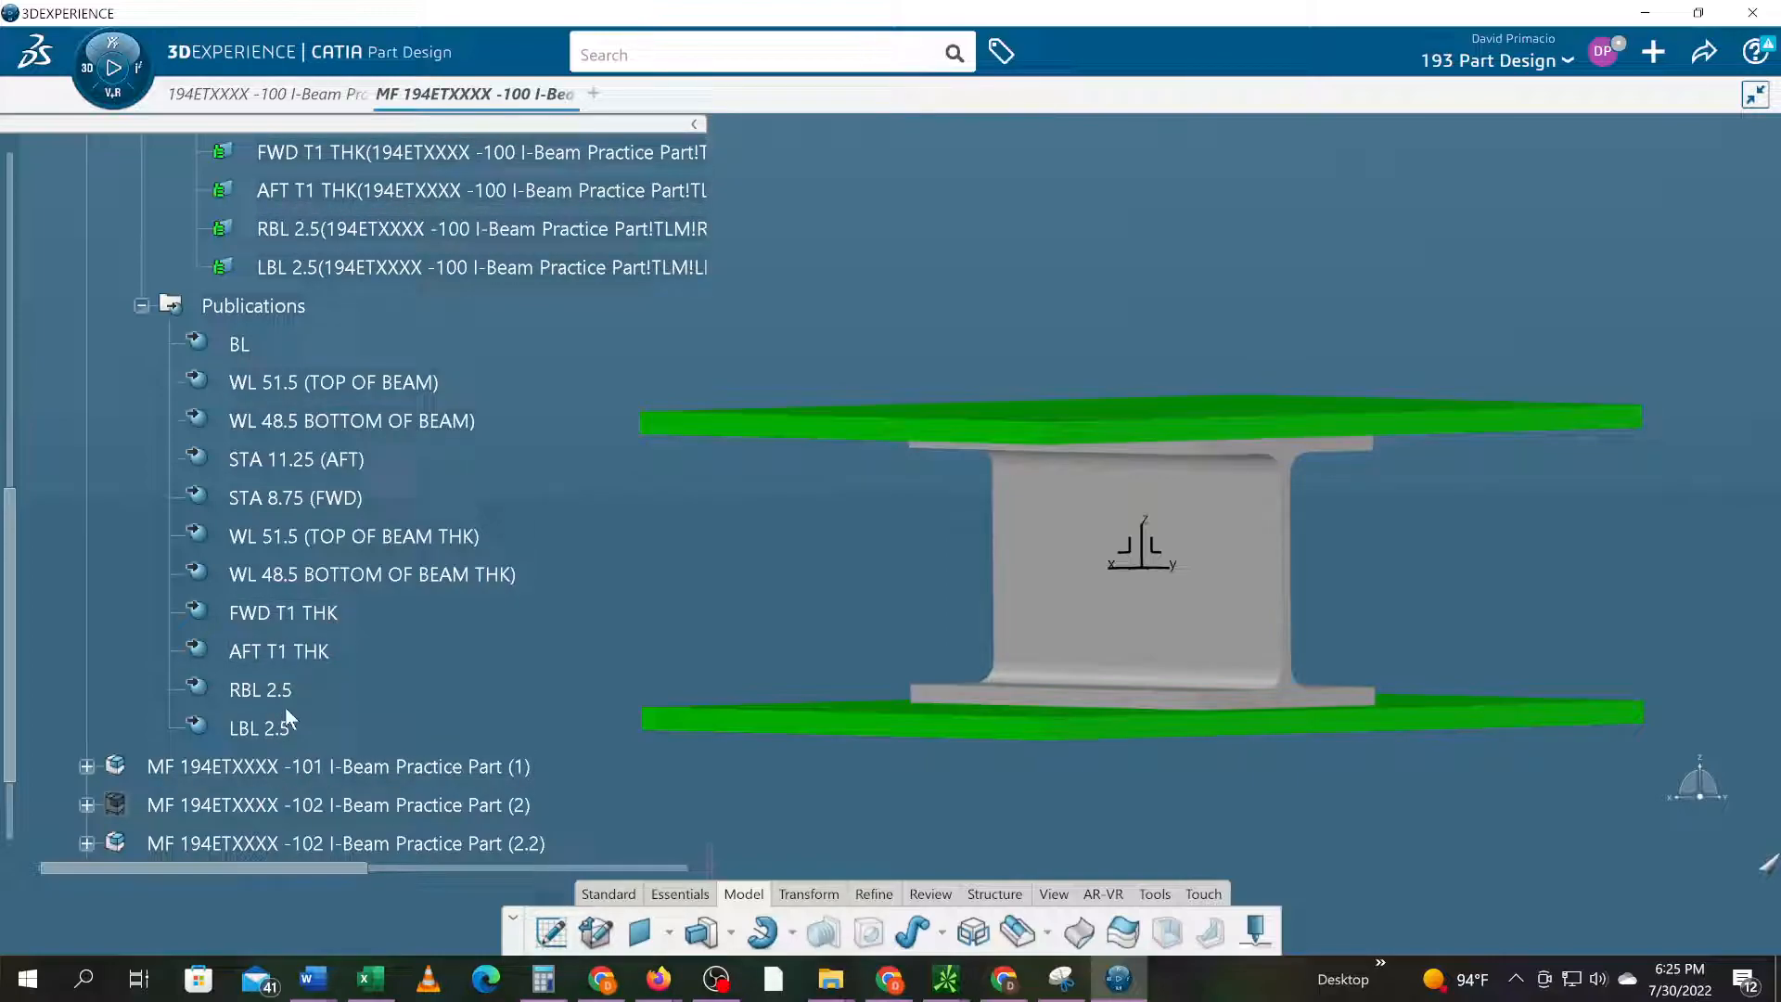
- Copy the RLM publications LBL 2.5, RBL 2.5, AFT T1 THK, STA 11.25 (AFT), WL 51.5 (TOP OF BEAM THK) and WL 48.5 BOTTOM OF BEAM THK
click(271, 727)
ctrl+click(271, 691)
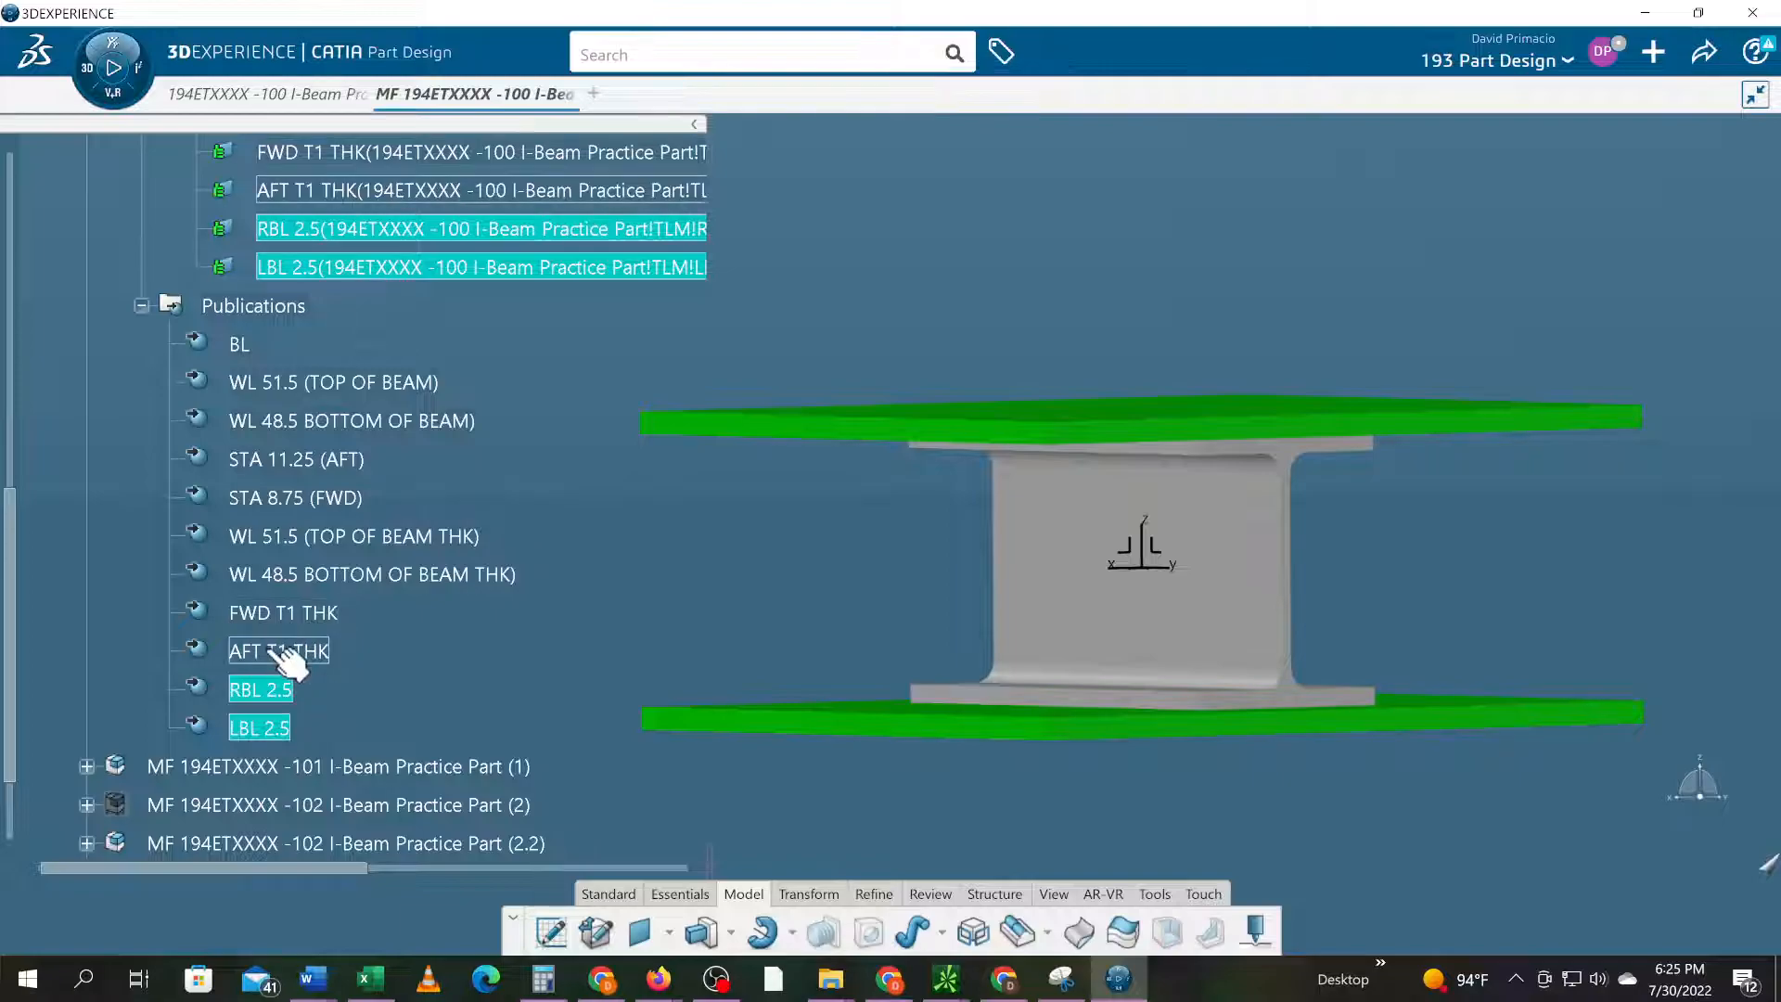
ctrl+click(279, 651)
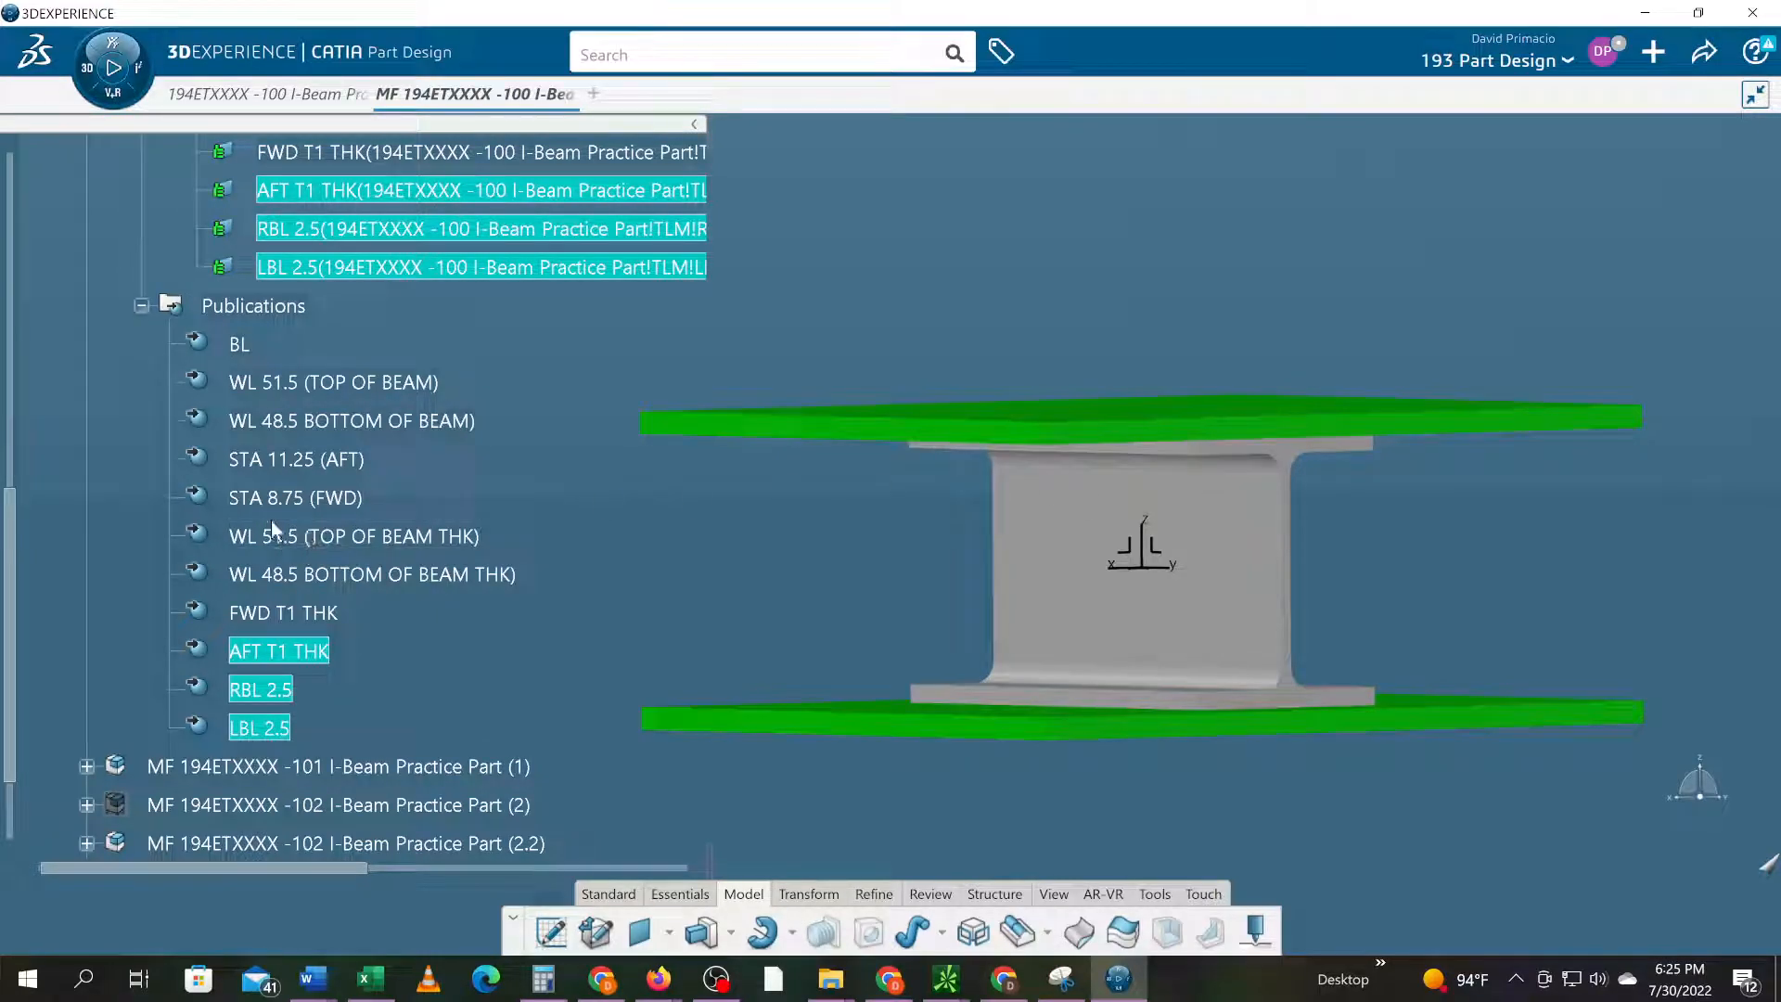
ctrl+click(300, 463)
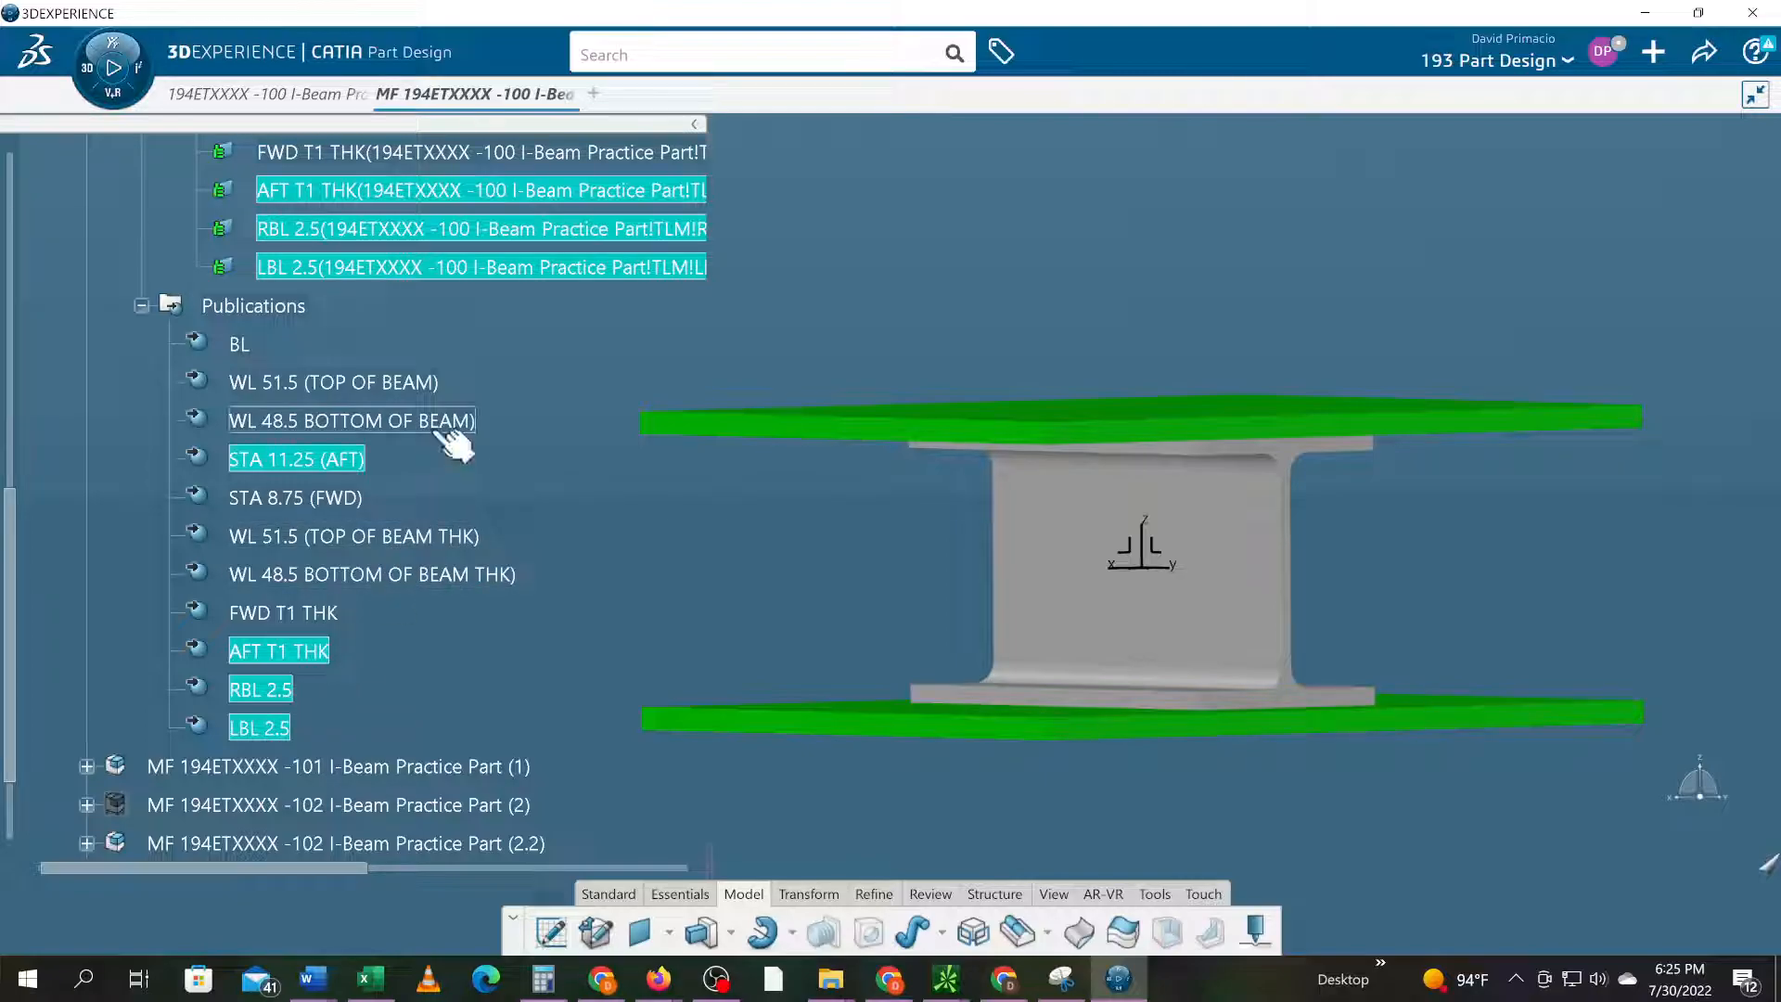
ctrl+click(445, 544)
ctrl+click(422, 577)
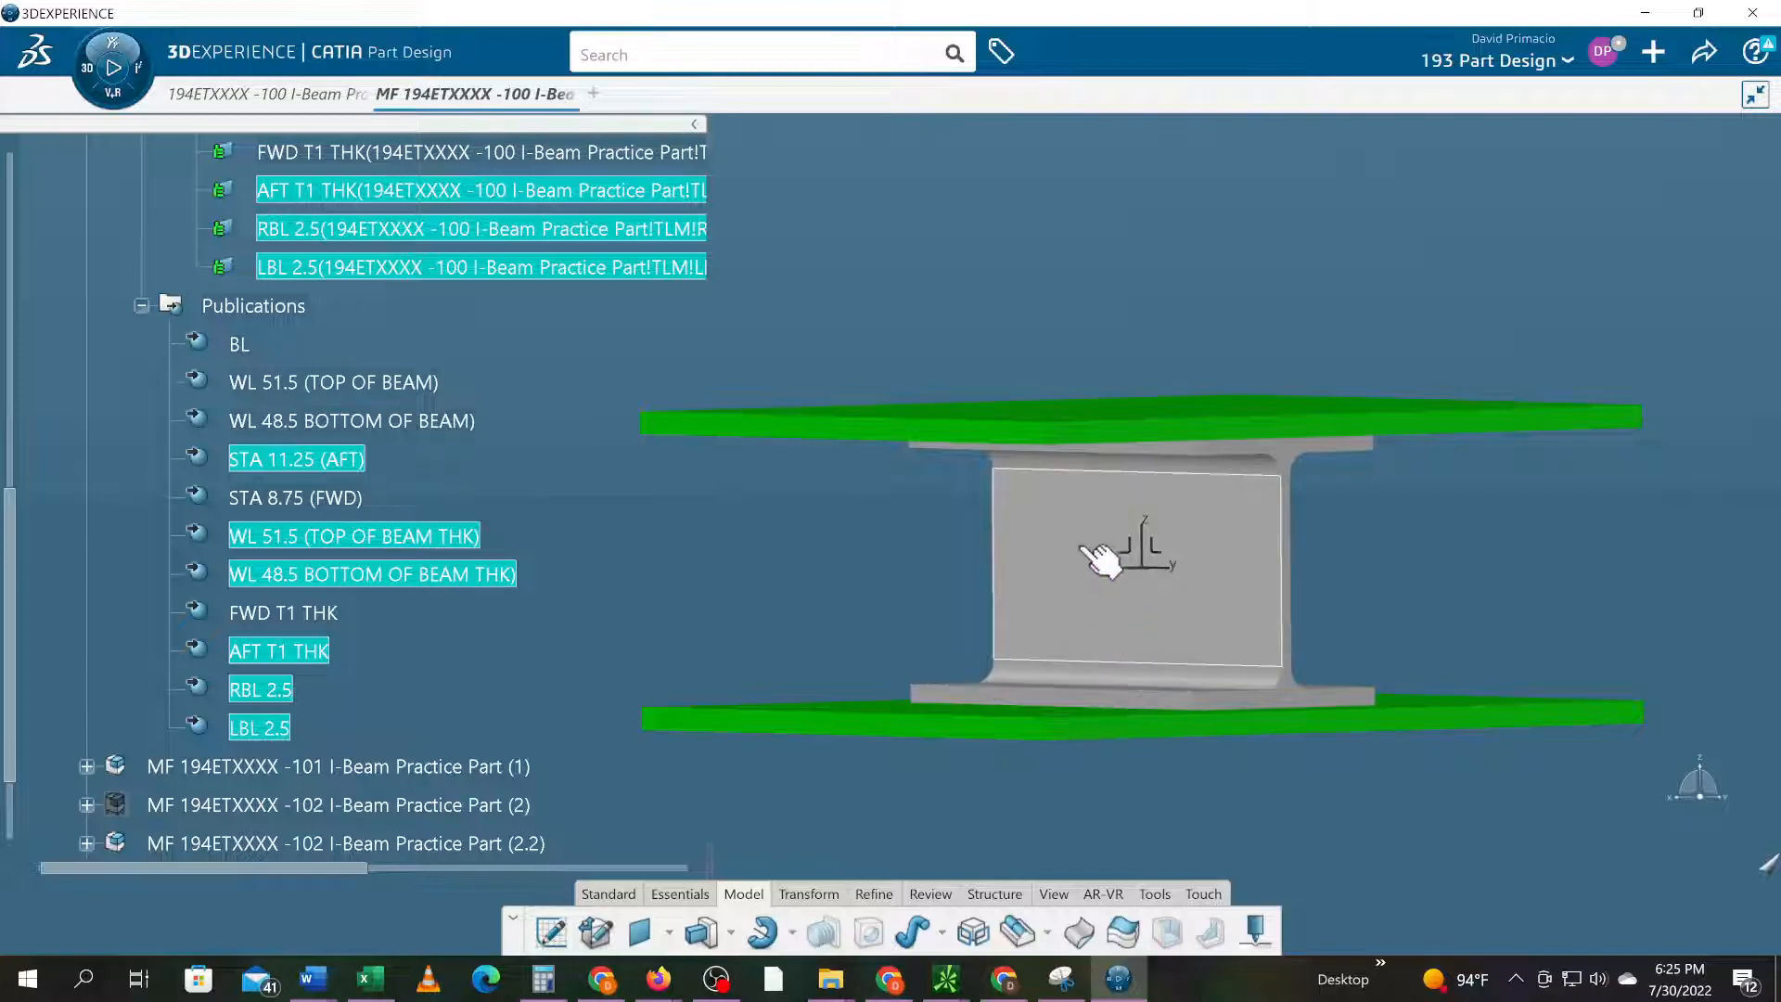
middle_drag(863, 585, 1018, 585)
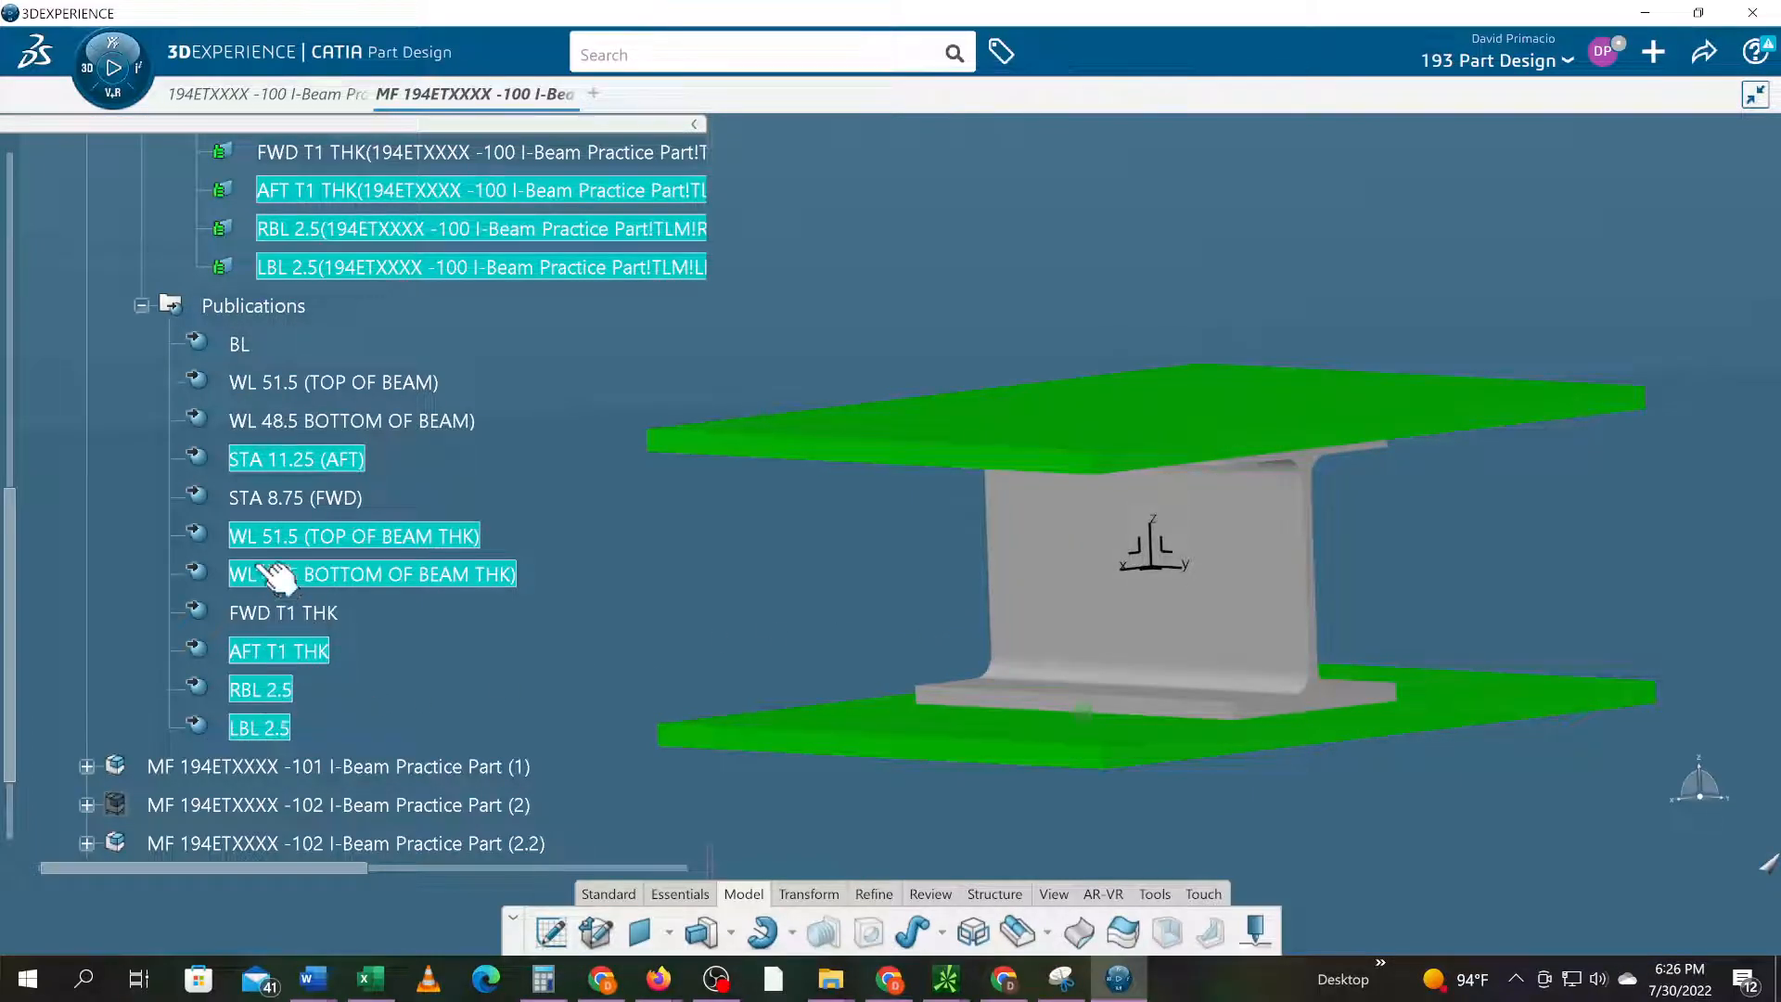
middle_drag(706, 606, 762, 503)
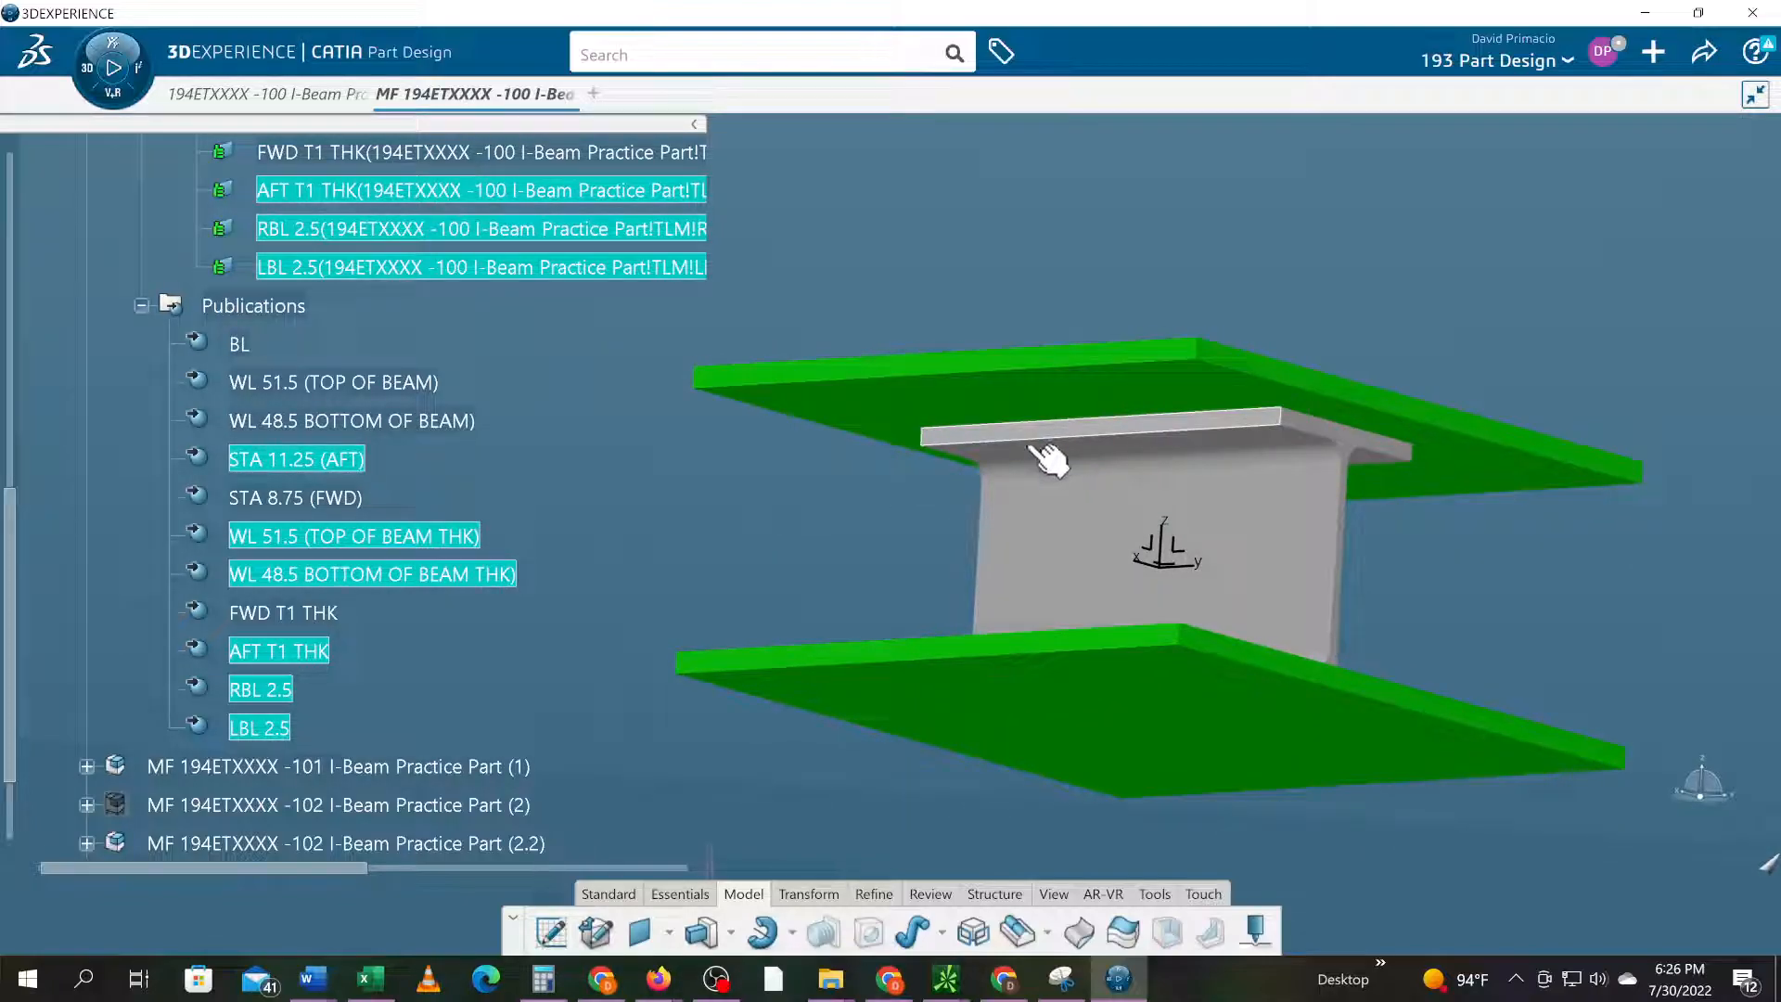
middle_drag(826, 506, 766, 557)
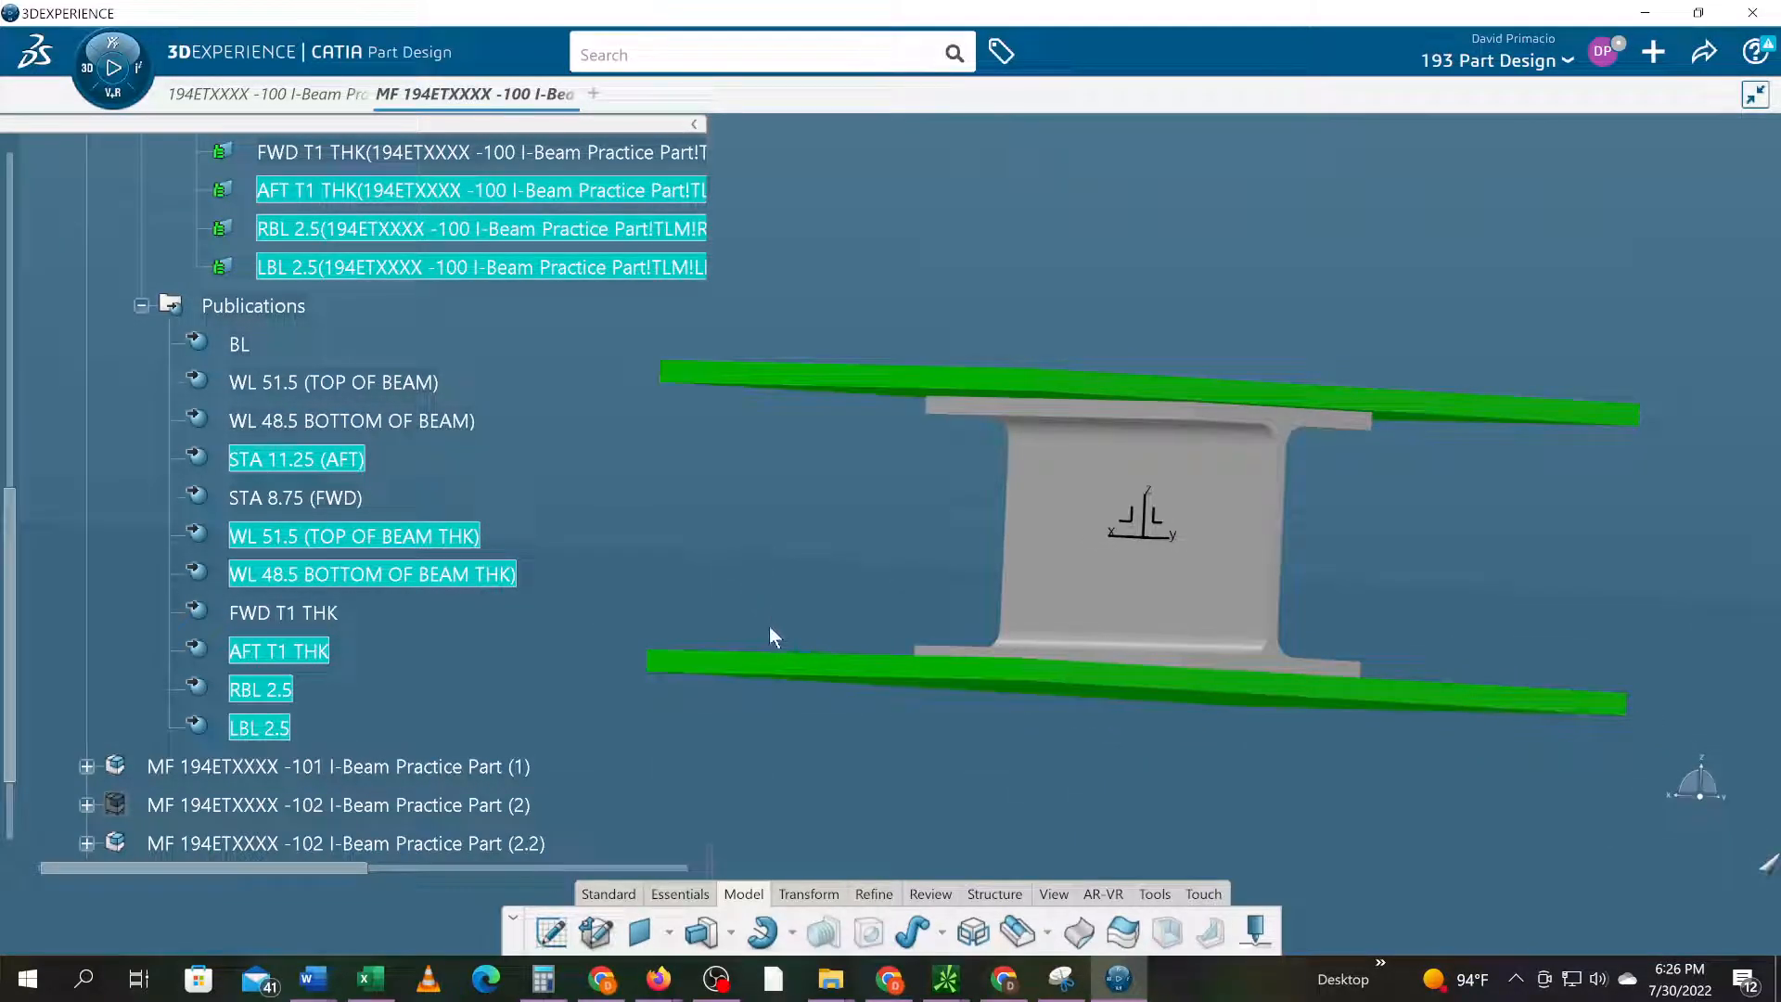
right_click(391, 573)
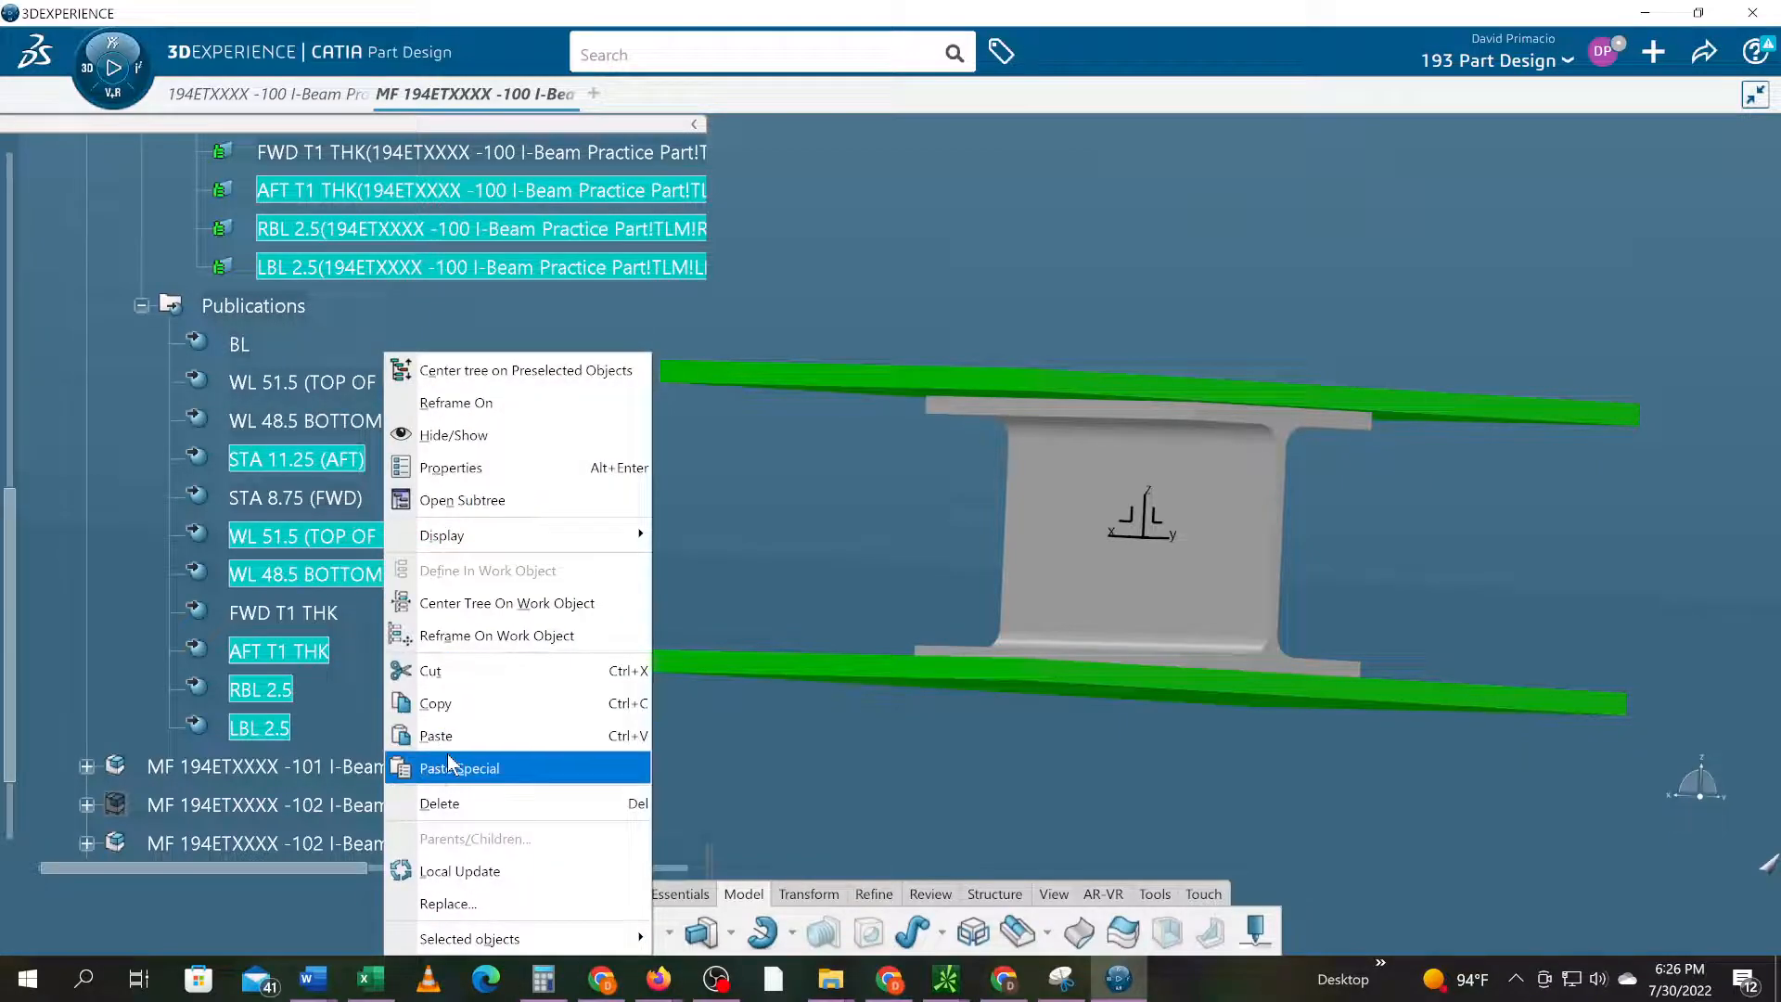
click(462, 702)
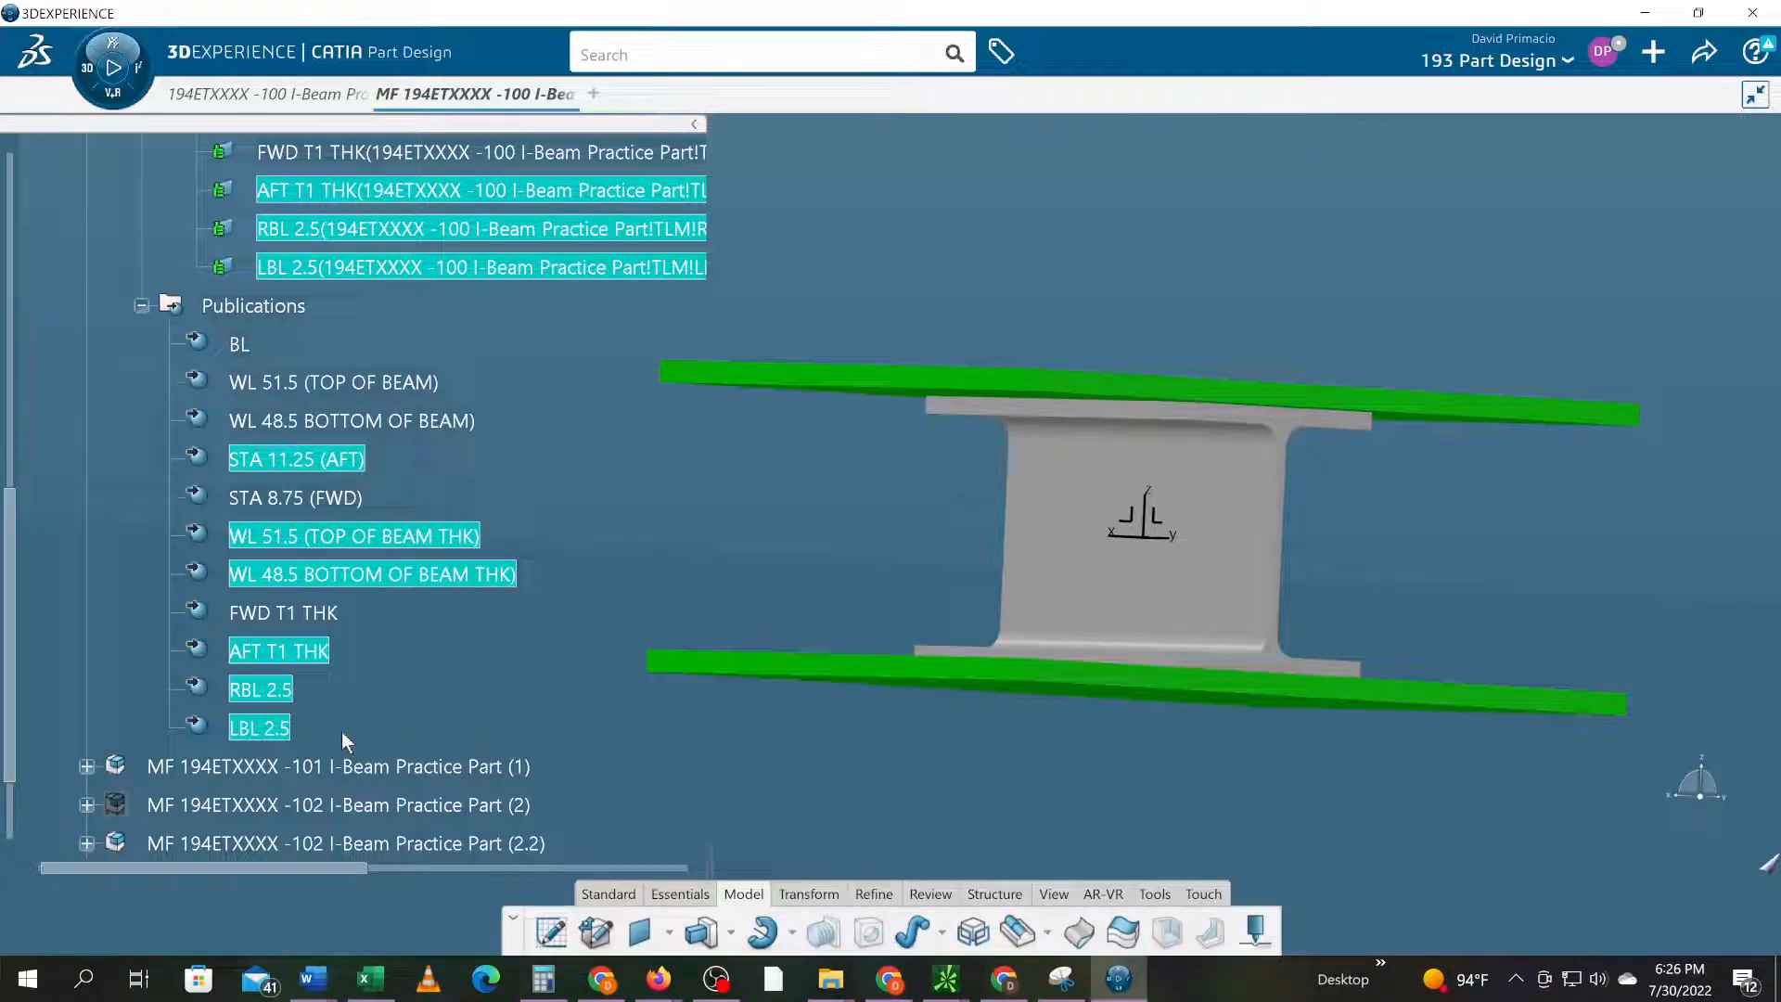
- Try to paste the copied publications into the AFT SQR TUBE part's 3D shape with Paste Special
scroll(342, 731, down, 3)
click(297, 621)
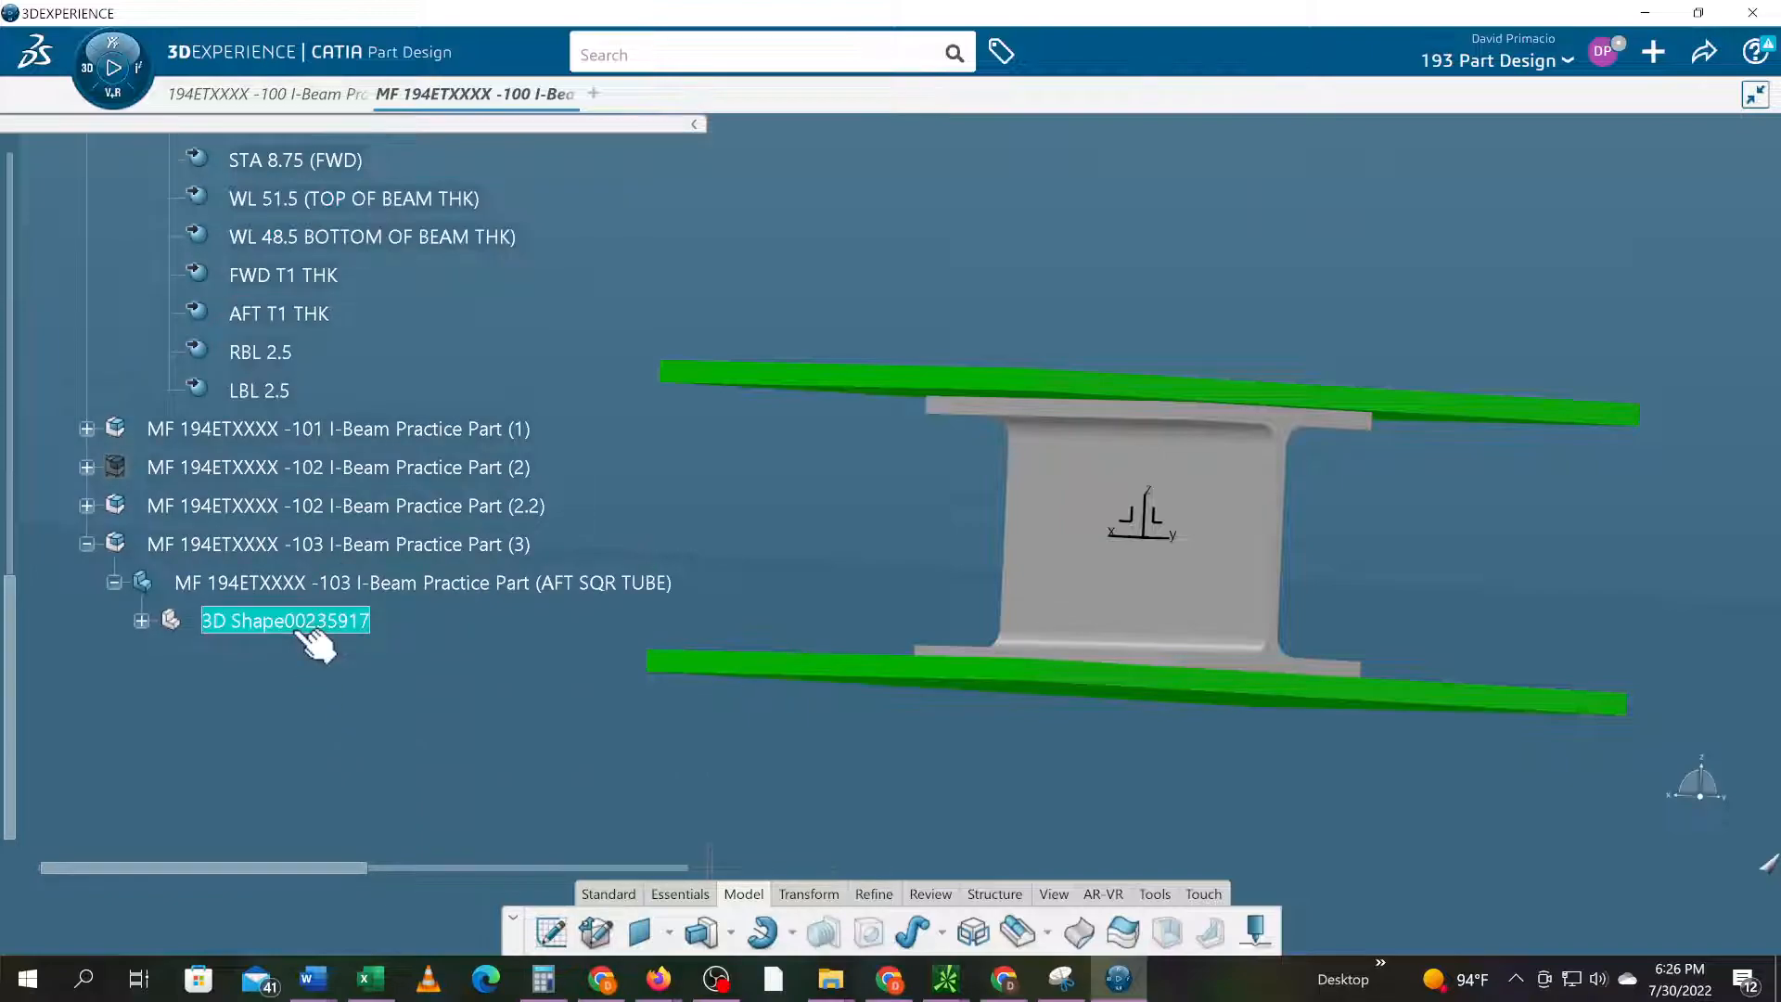
scroll(295, 631, down, 1)
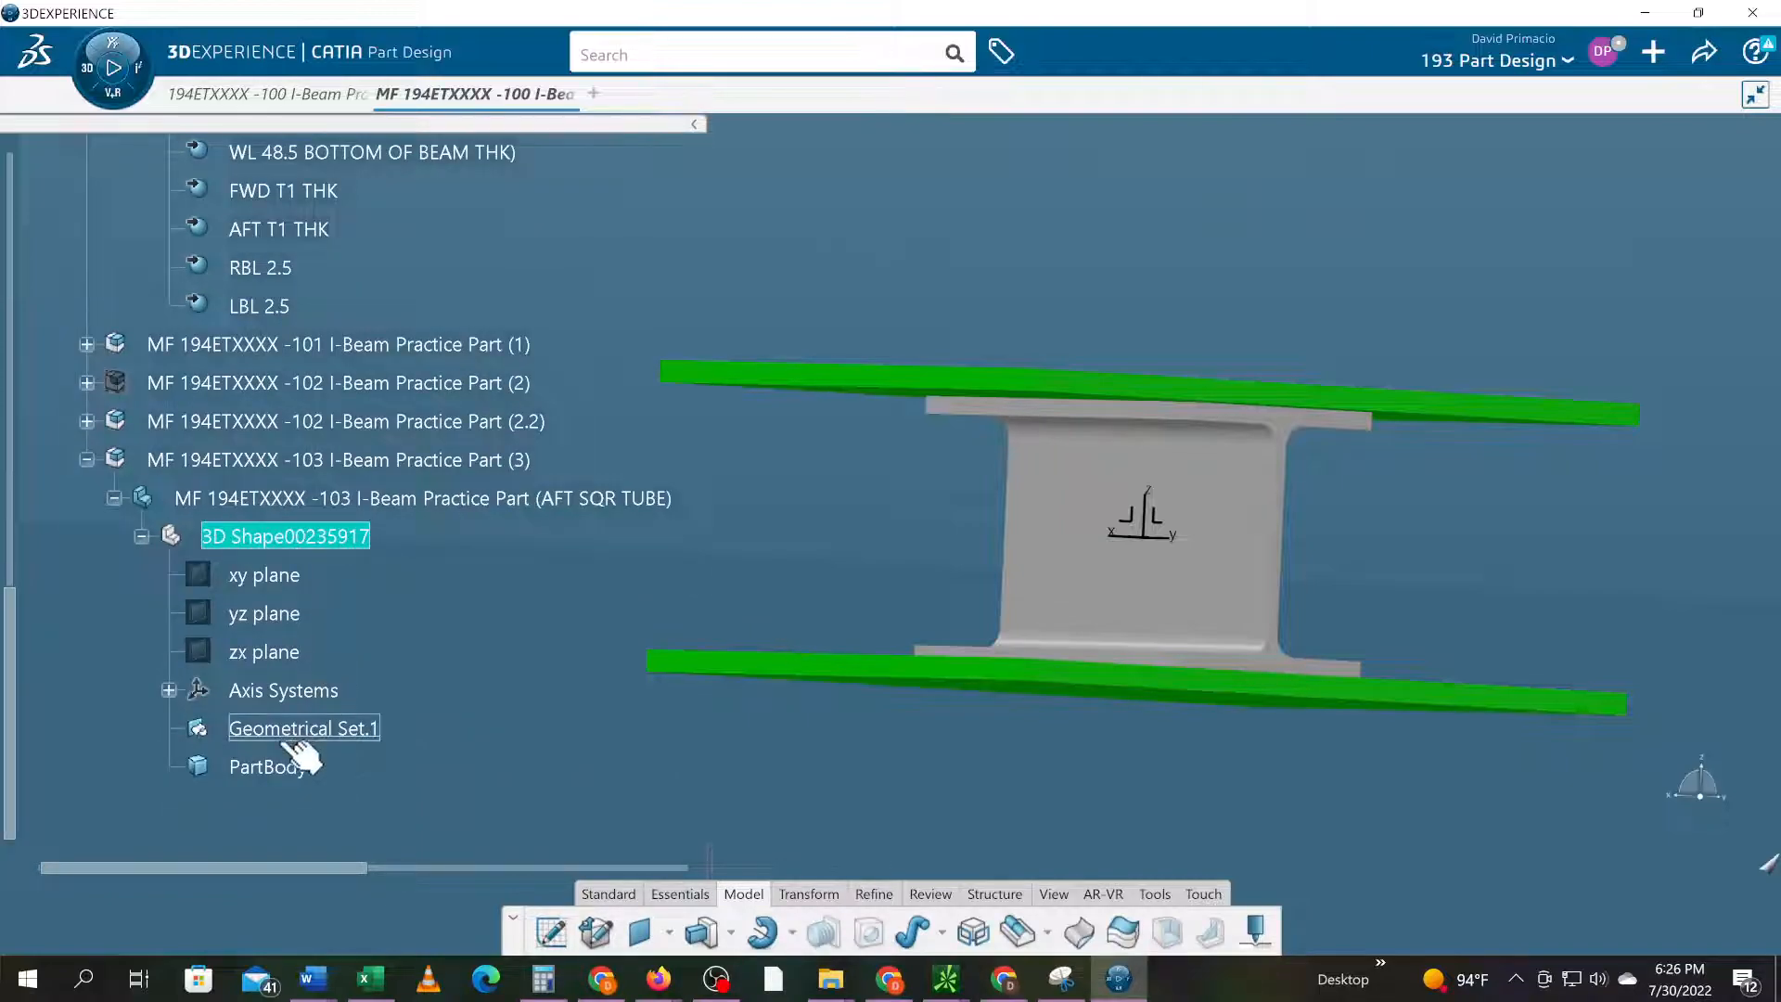
right_click(303, 542)
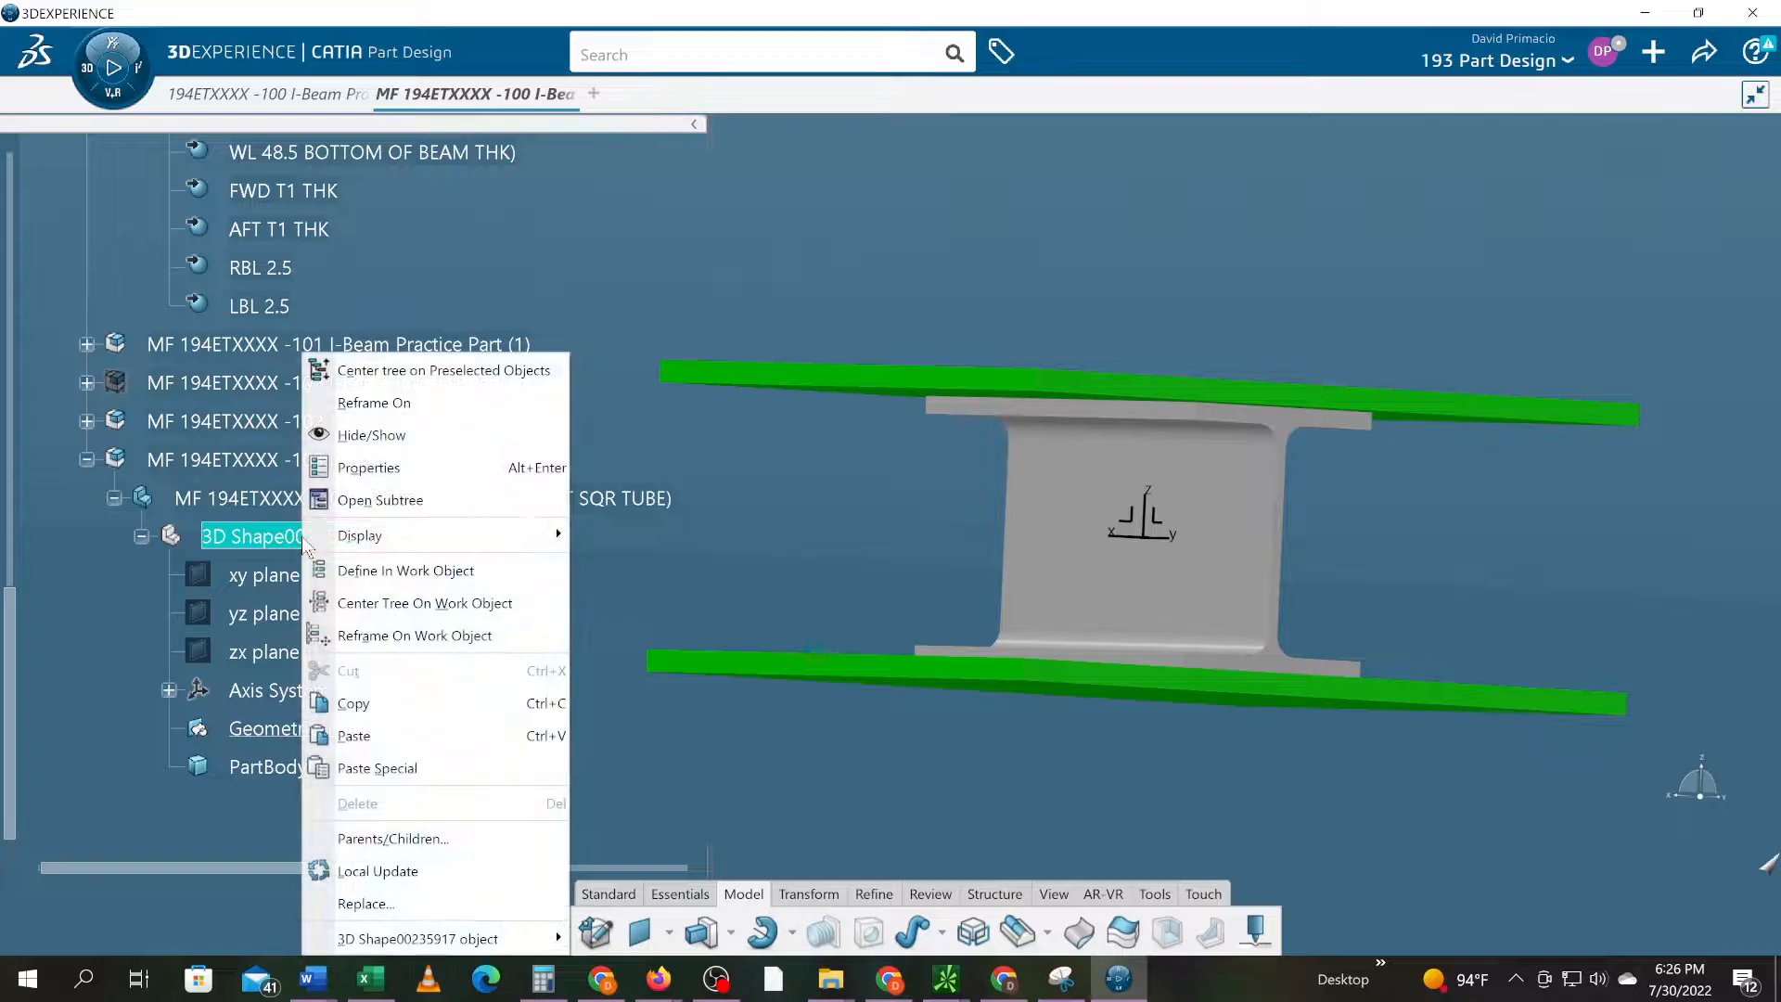
click(371, 768)
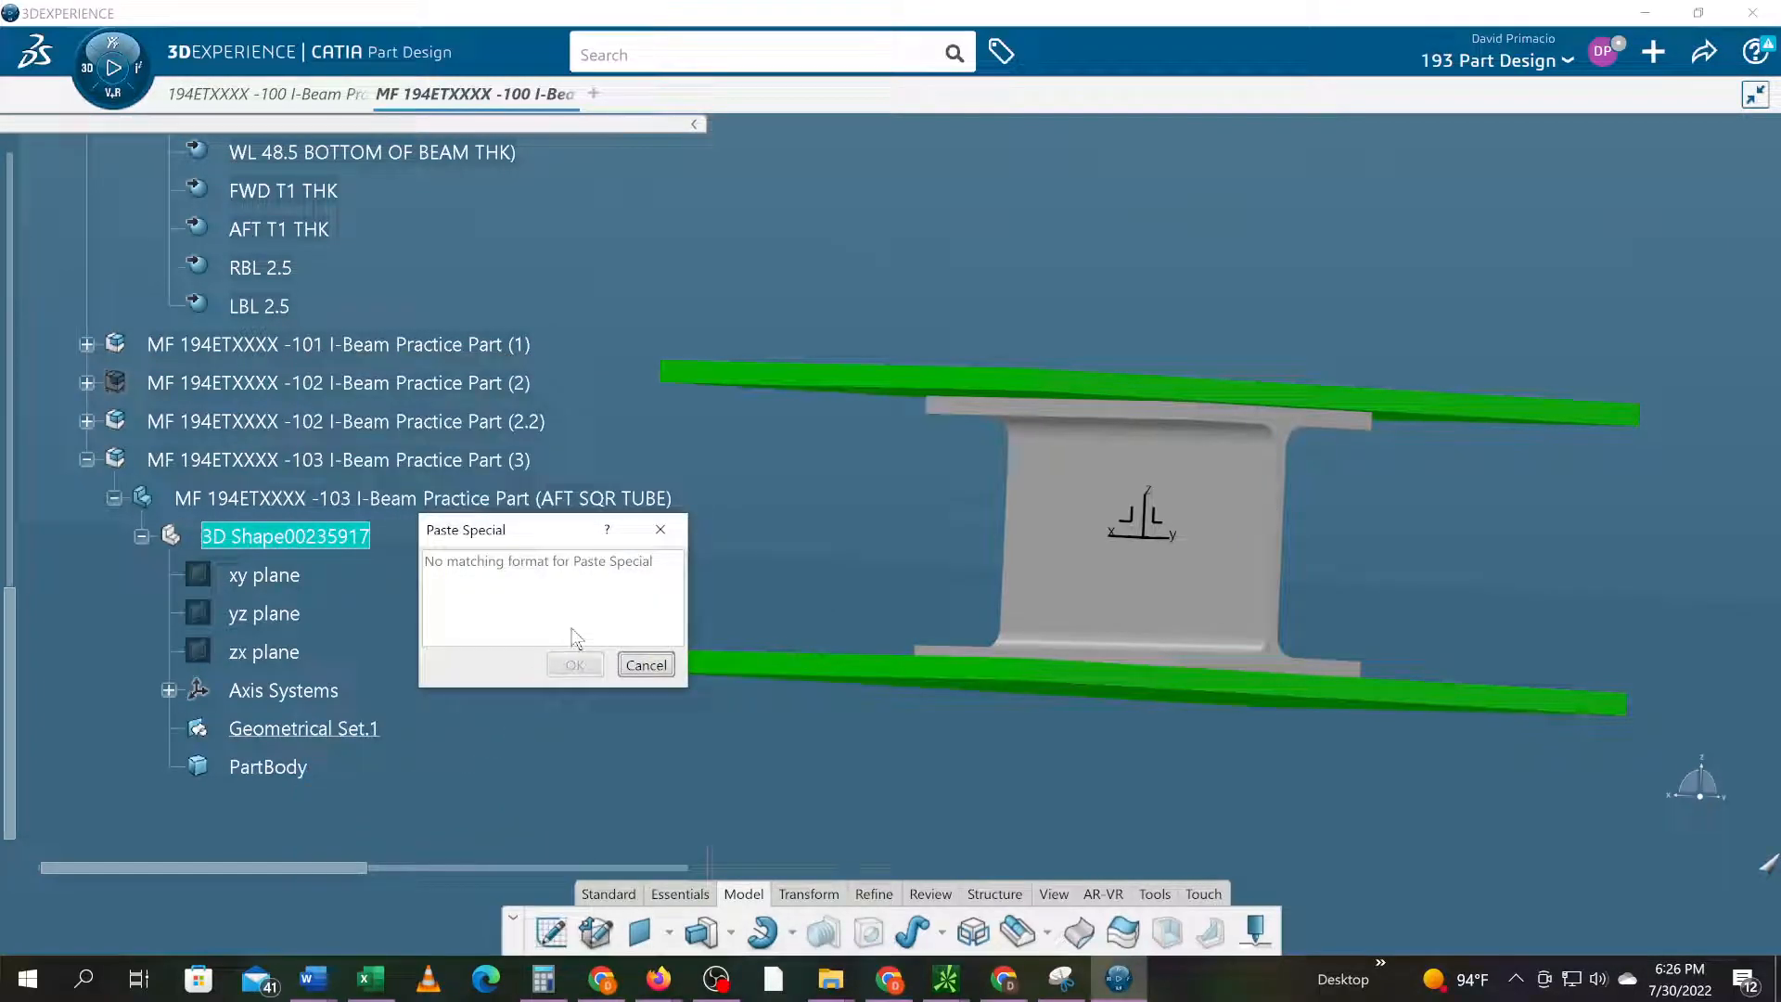
click(643, 666)
- Leave Paste Special and activate the RLM part's 3D shape
scroll(515, 649, up, 6)
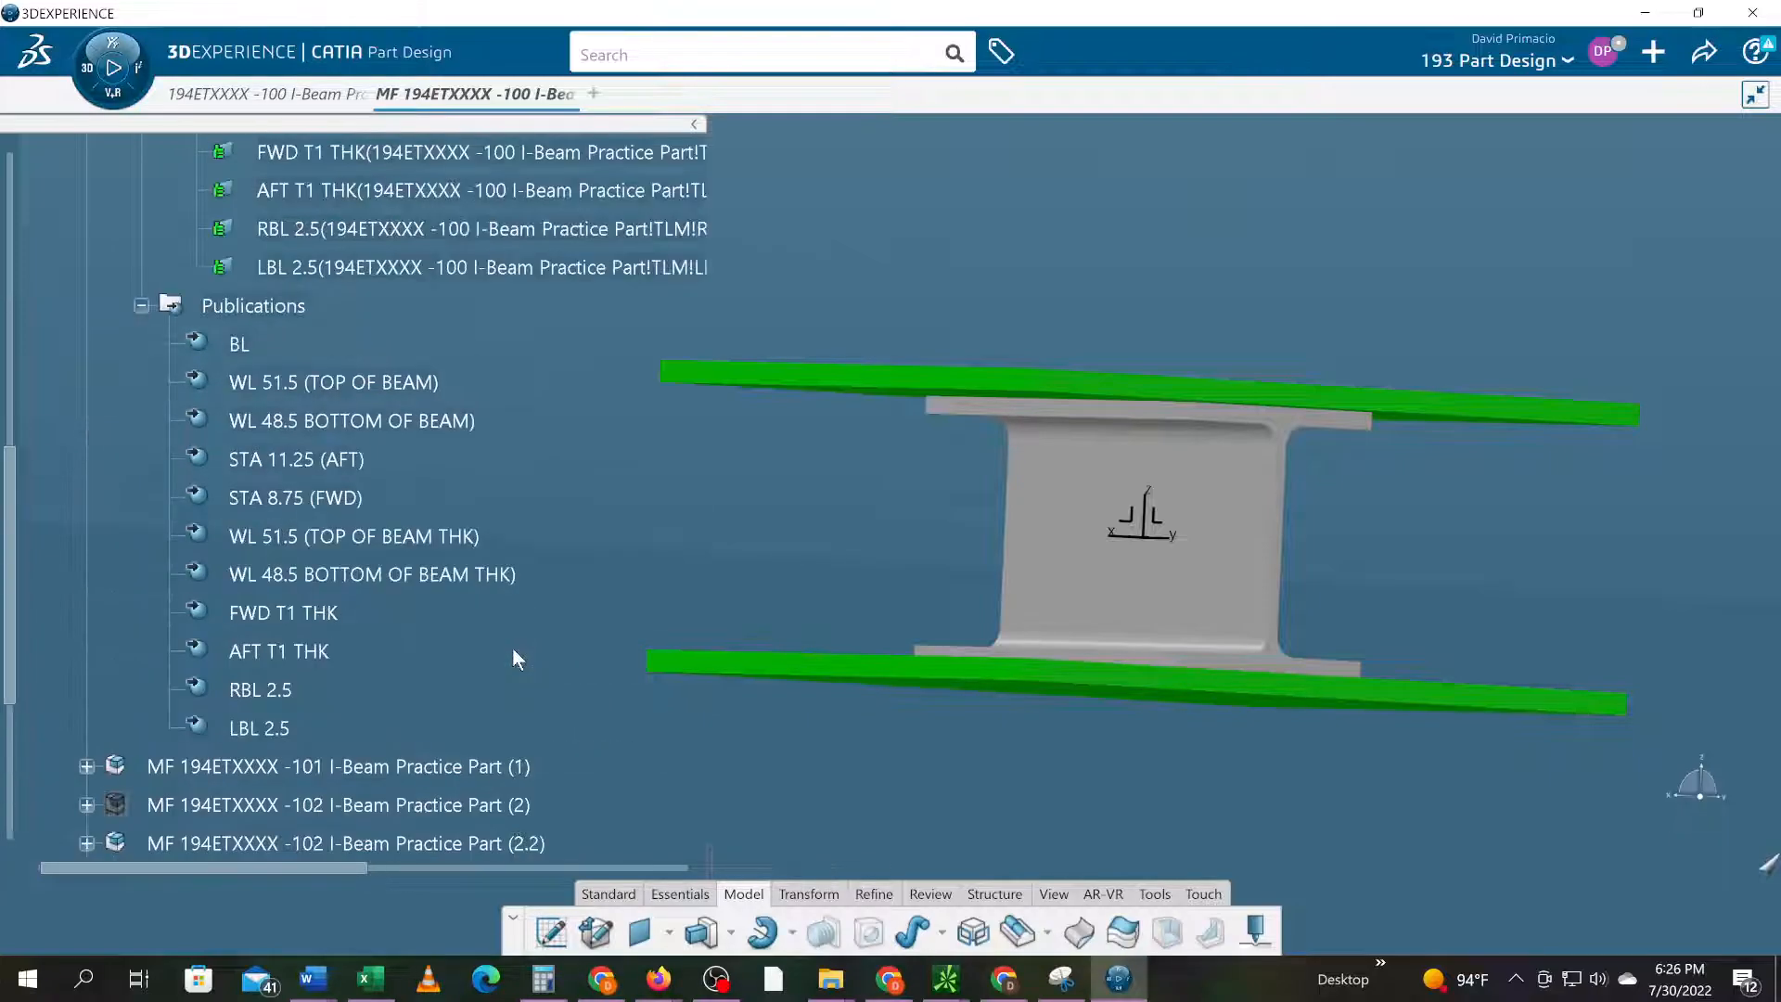
scroll(517, 658, up, 6)
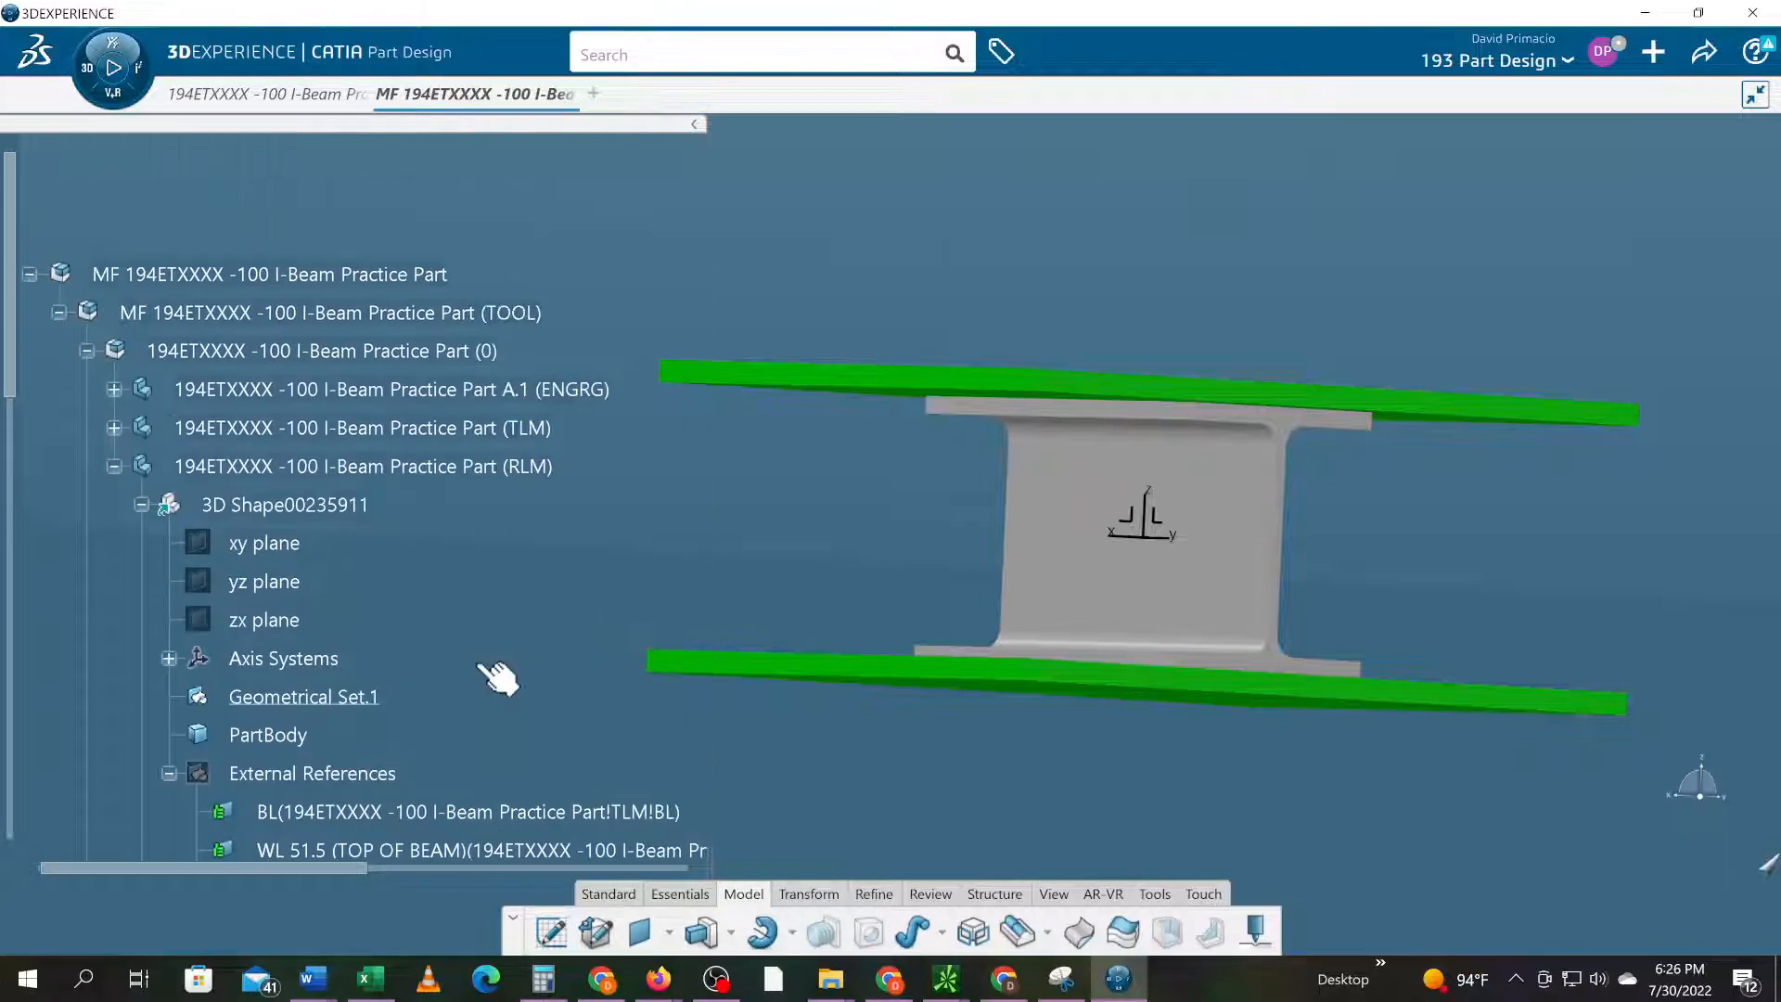
double_click(336, 505)
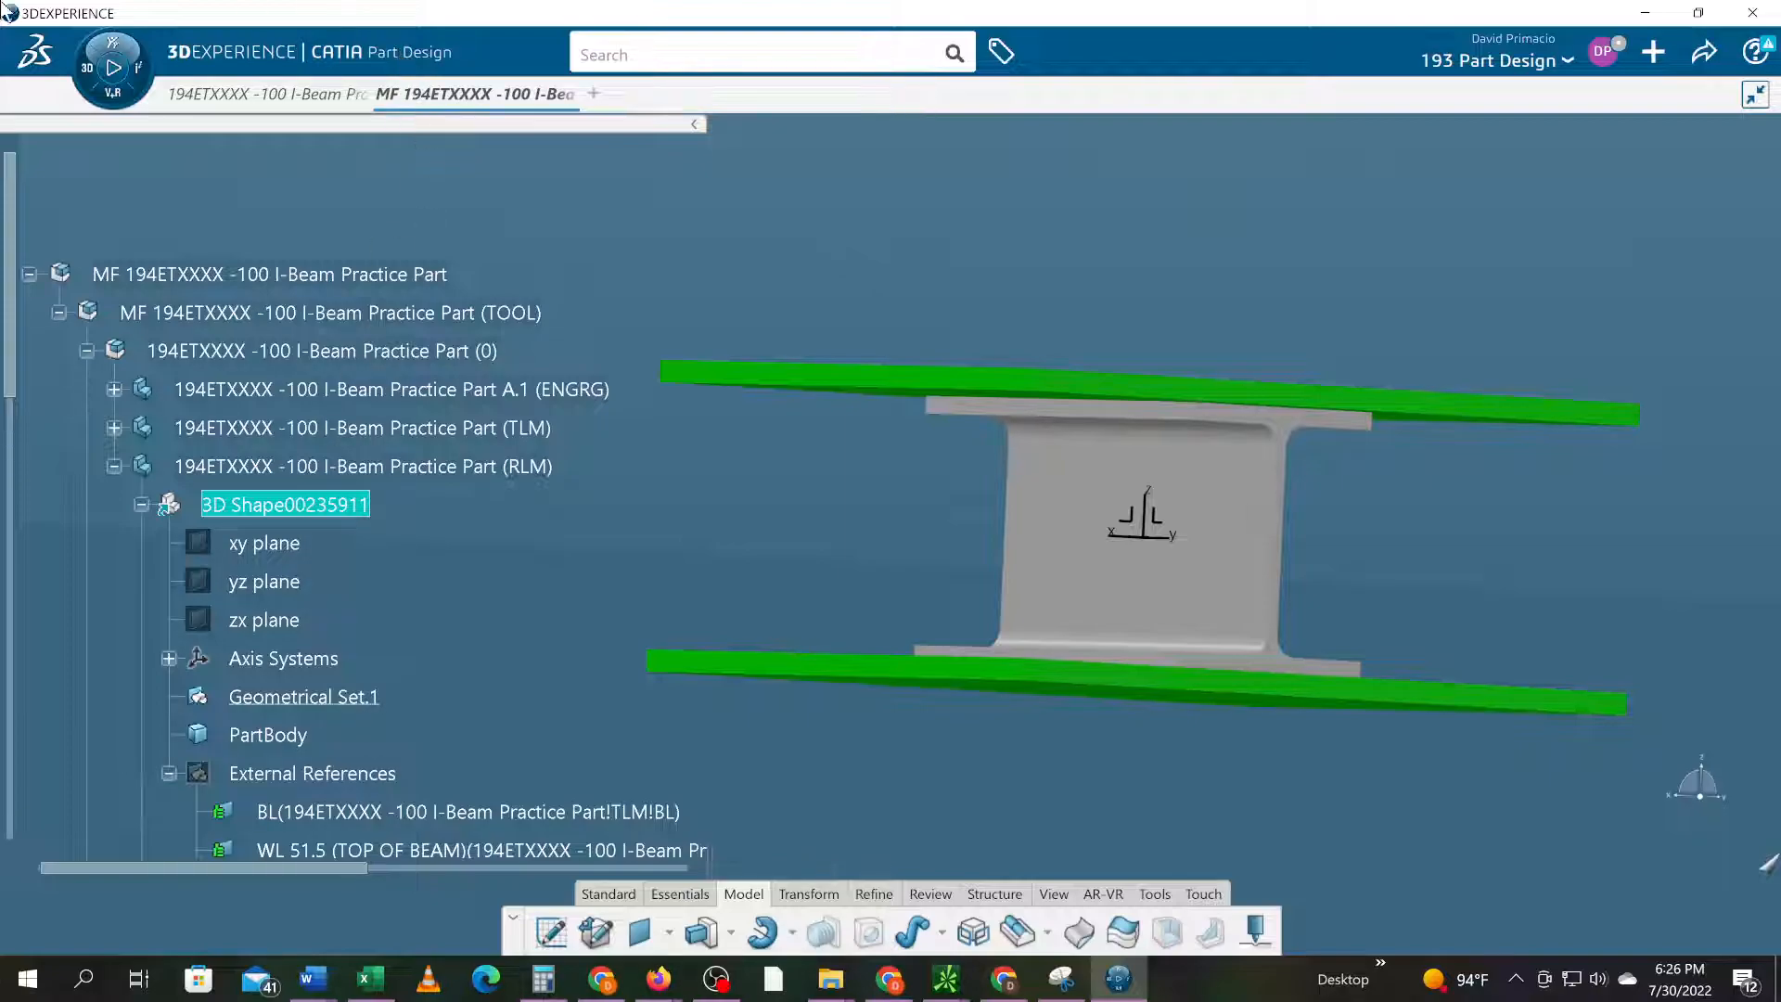
- Copy the RLM publications AFT T1 THK, RBL 2.5, LBL 2.5, STA 11.25 (AFT), WL 51.5 (TOP OF BEAM THK) and WL 48.5 BOTTOM OF BEAM THK
scroll(162, 347, down, 8)
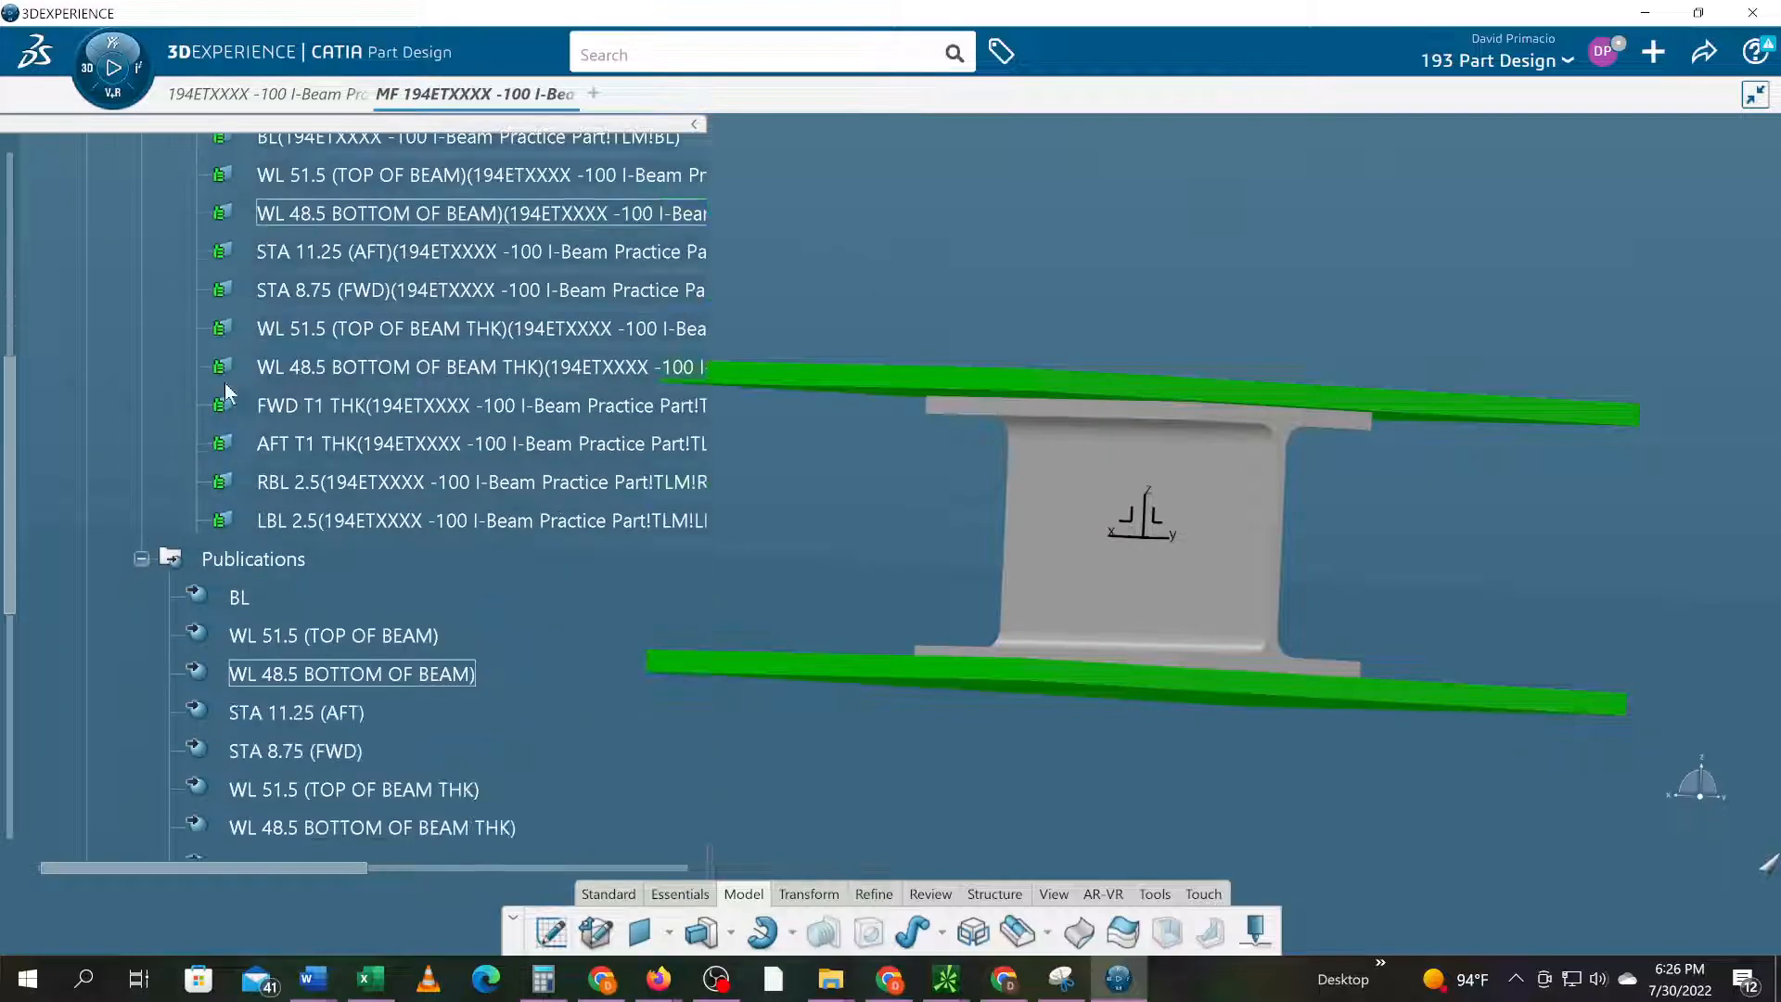
scroll(246, 399, down, 1)
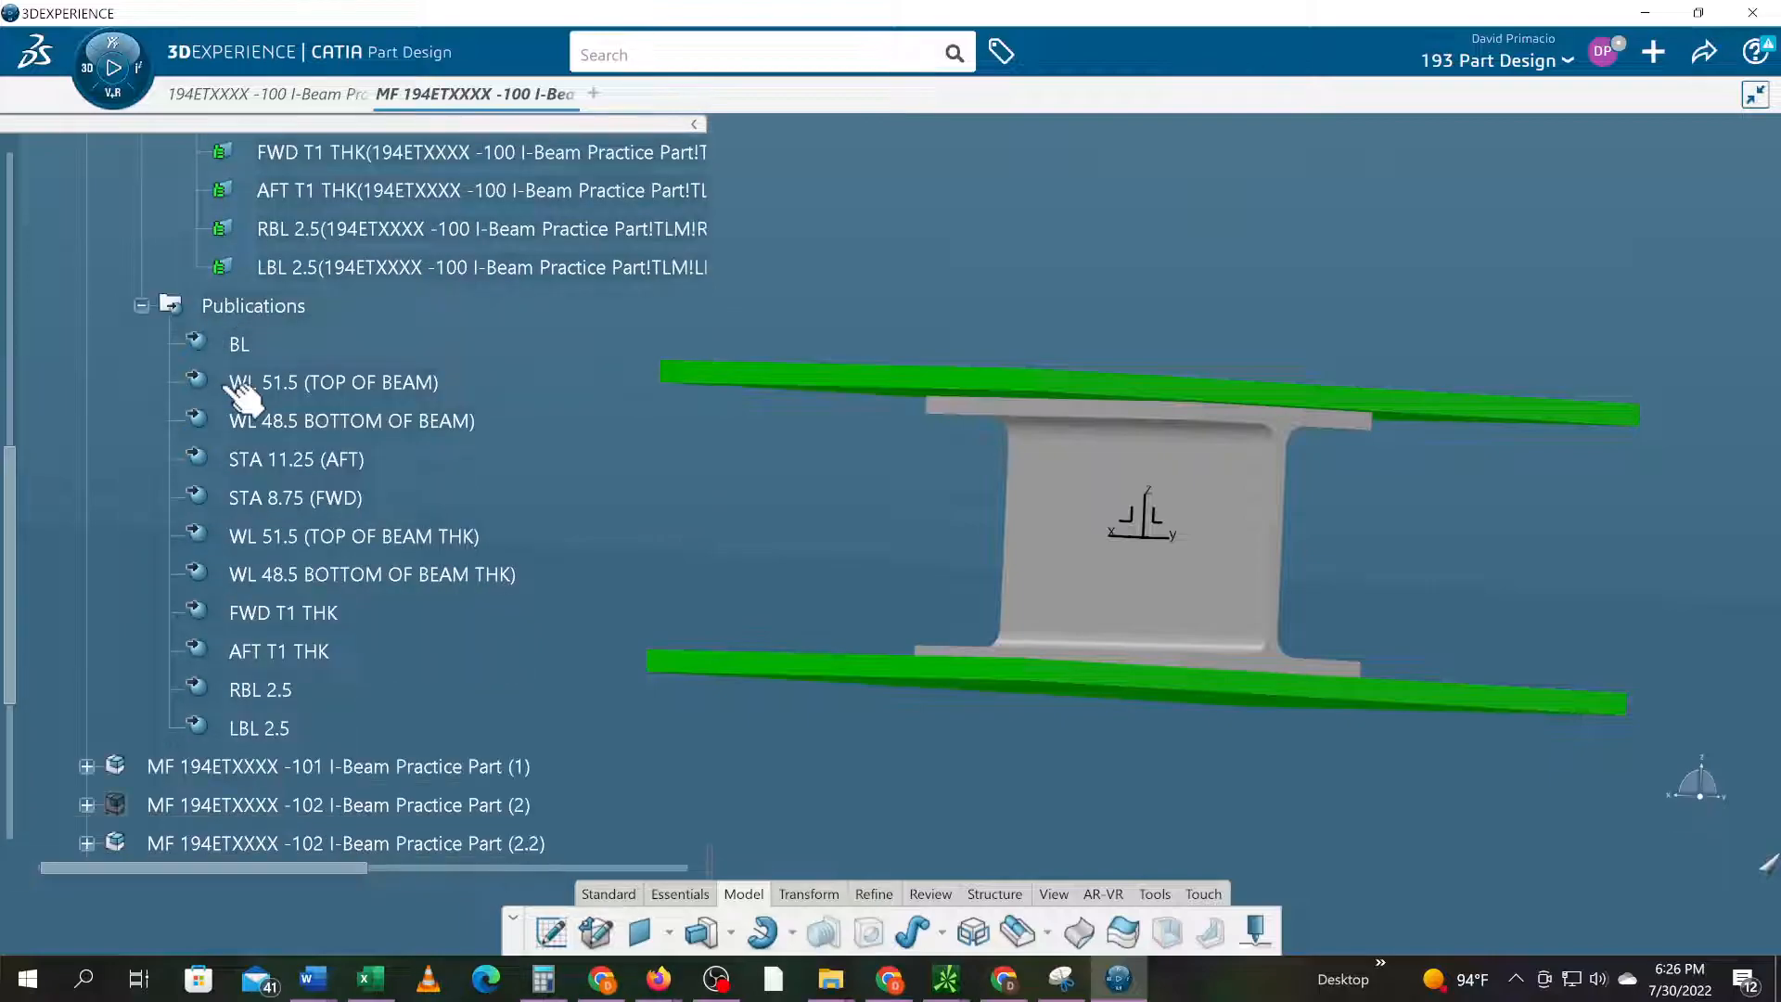
click(291, 658)
ctrl+click(283, 692)
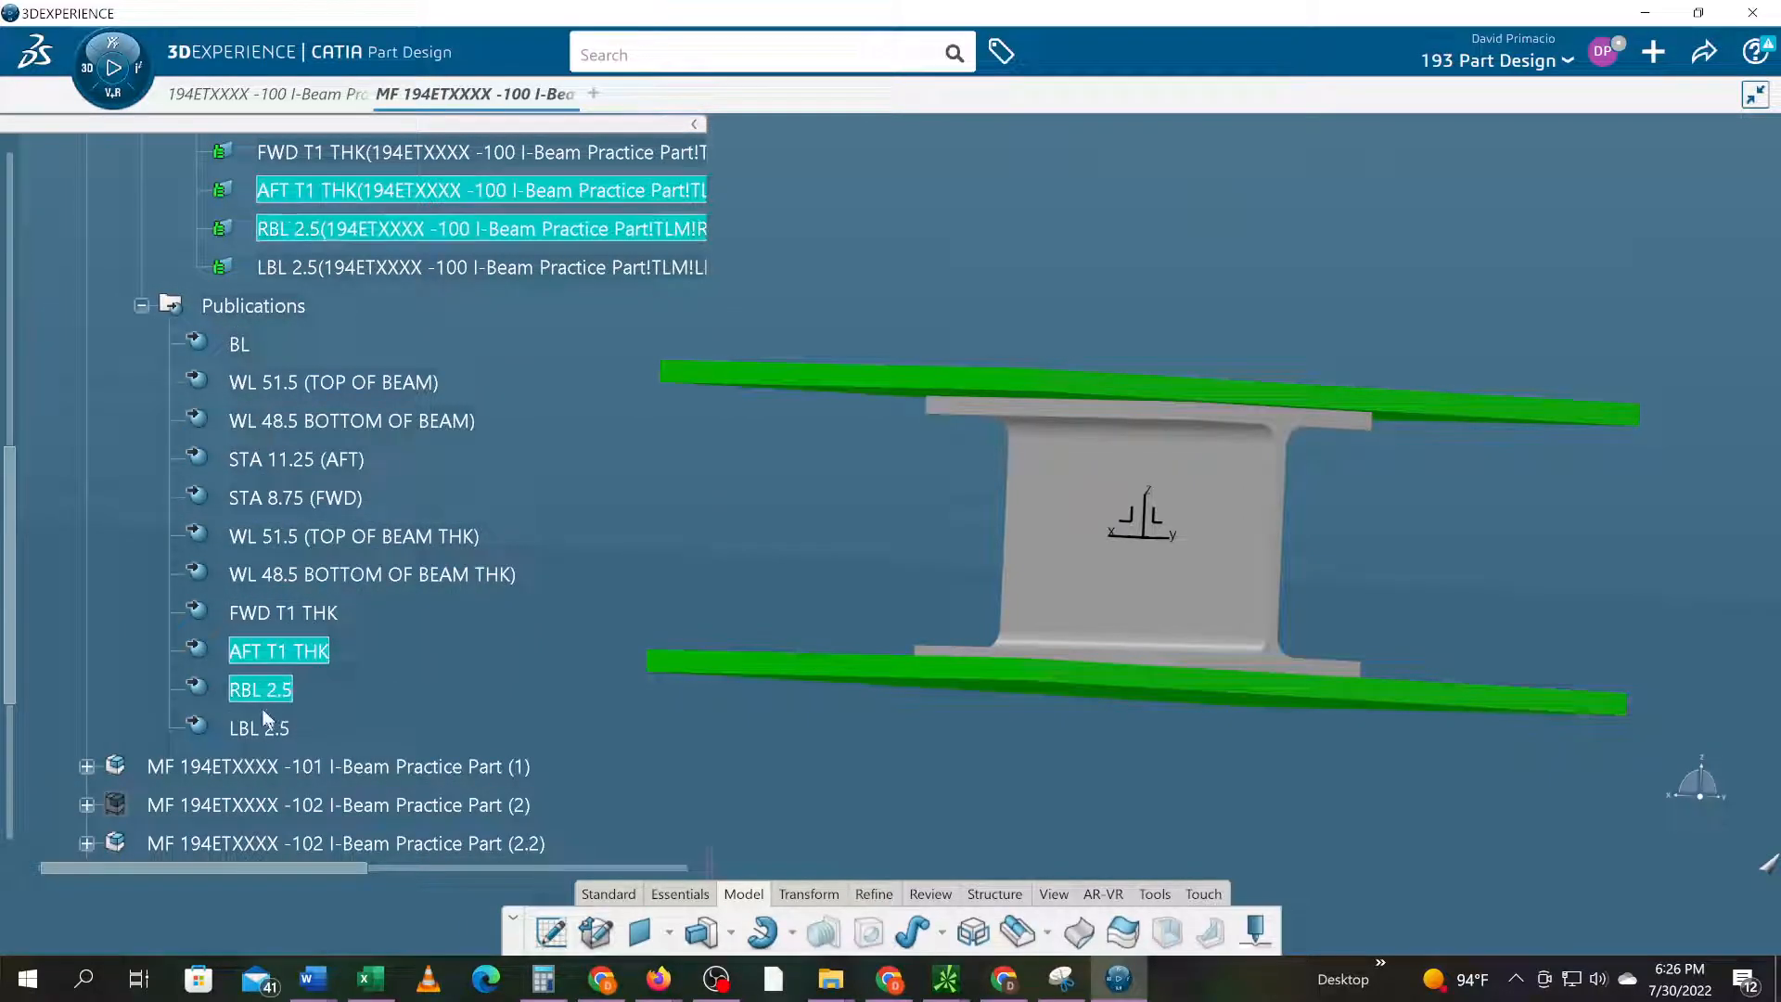
ctrl+click(263, 727)
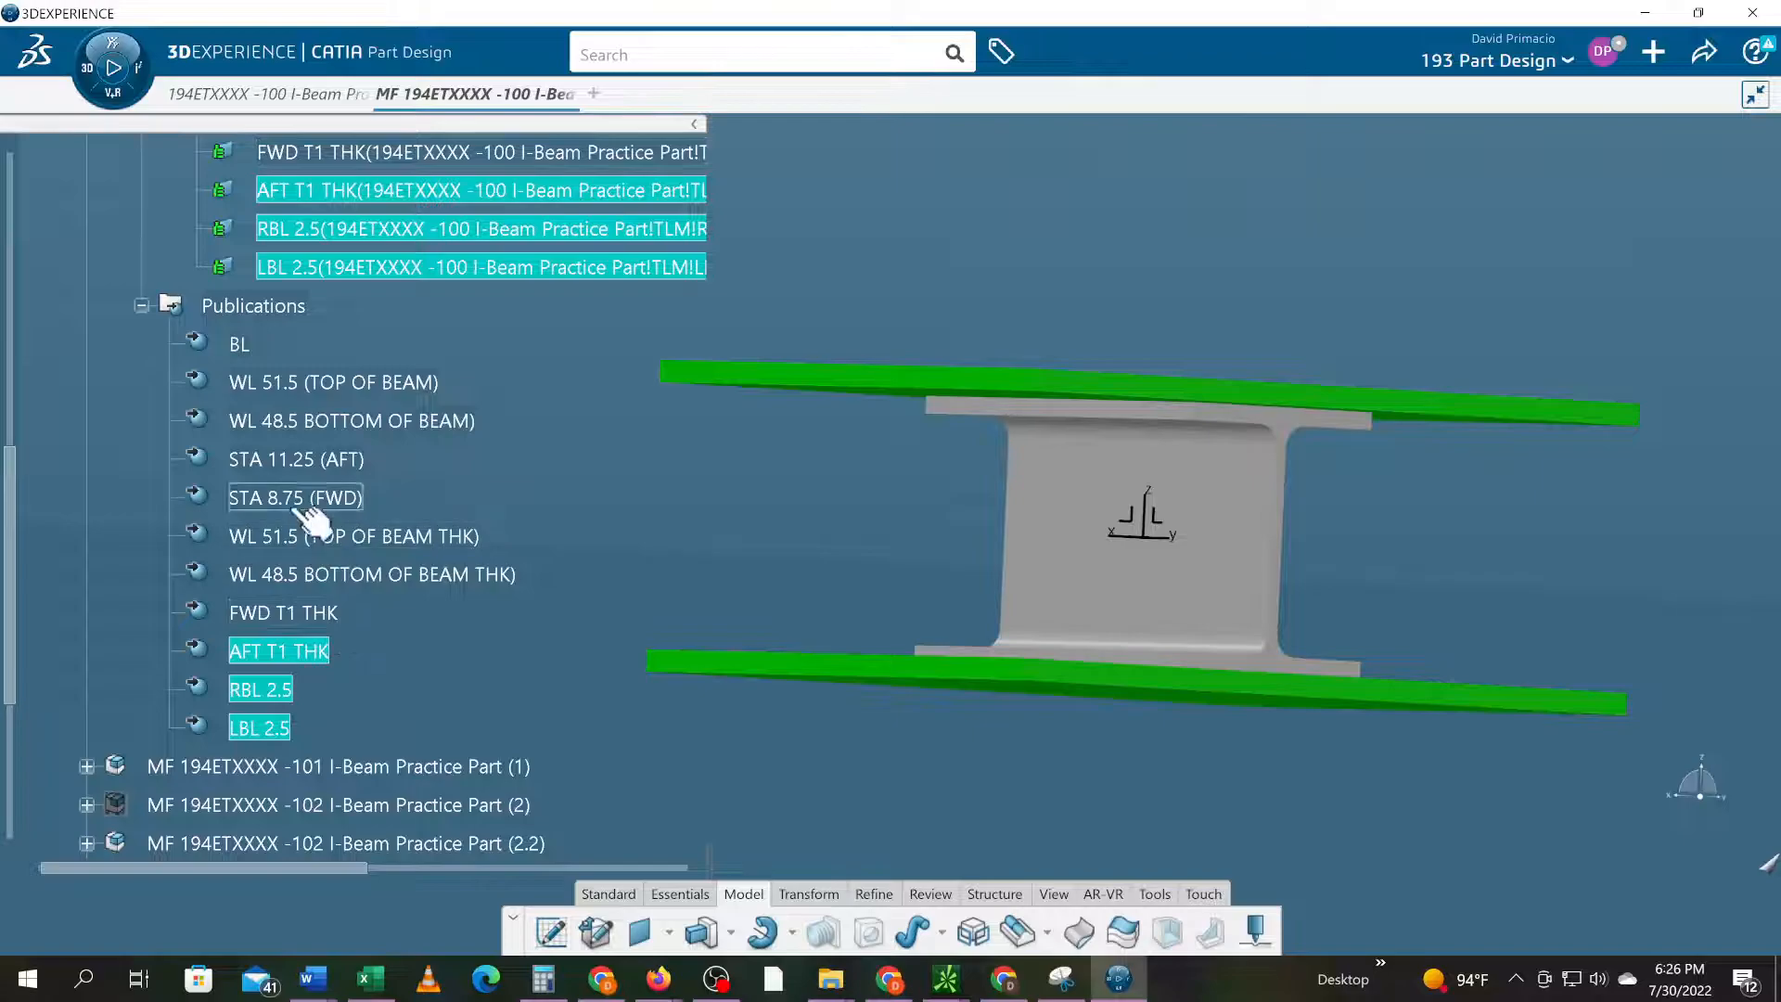
ctrl+click(306, 460)
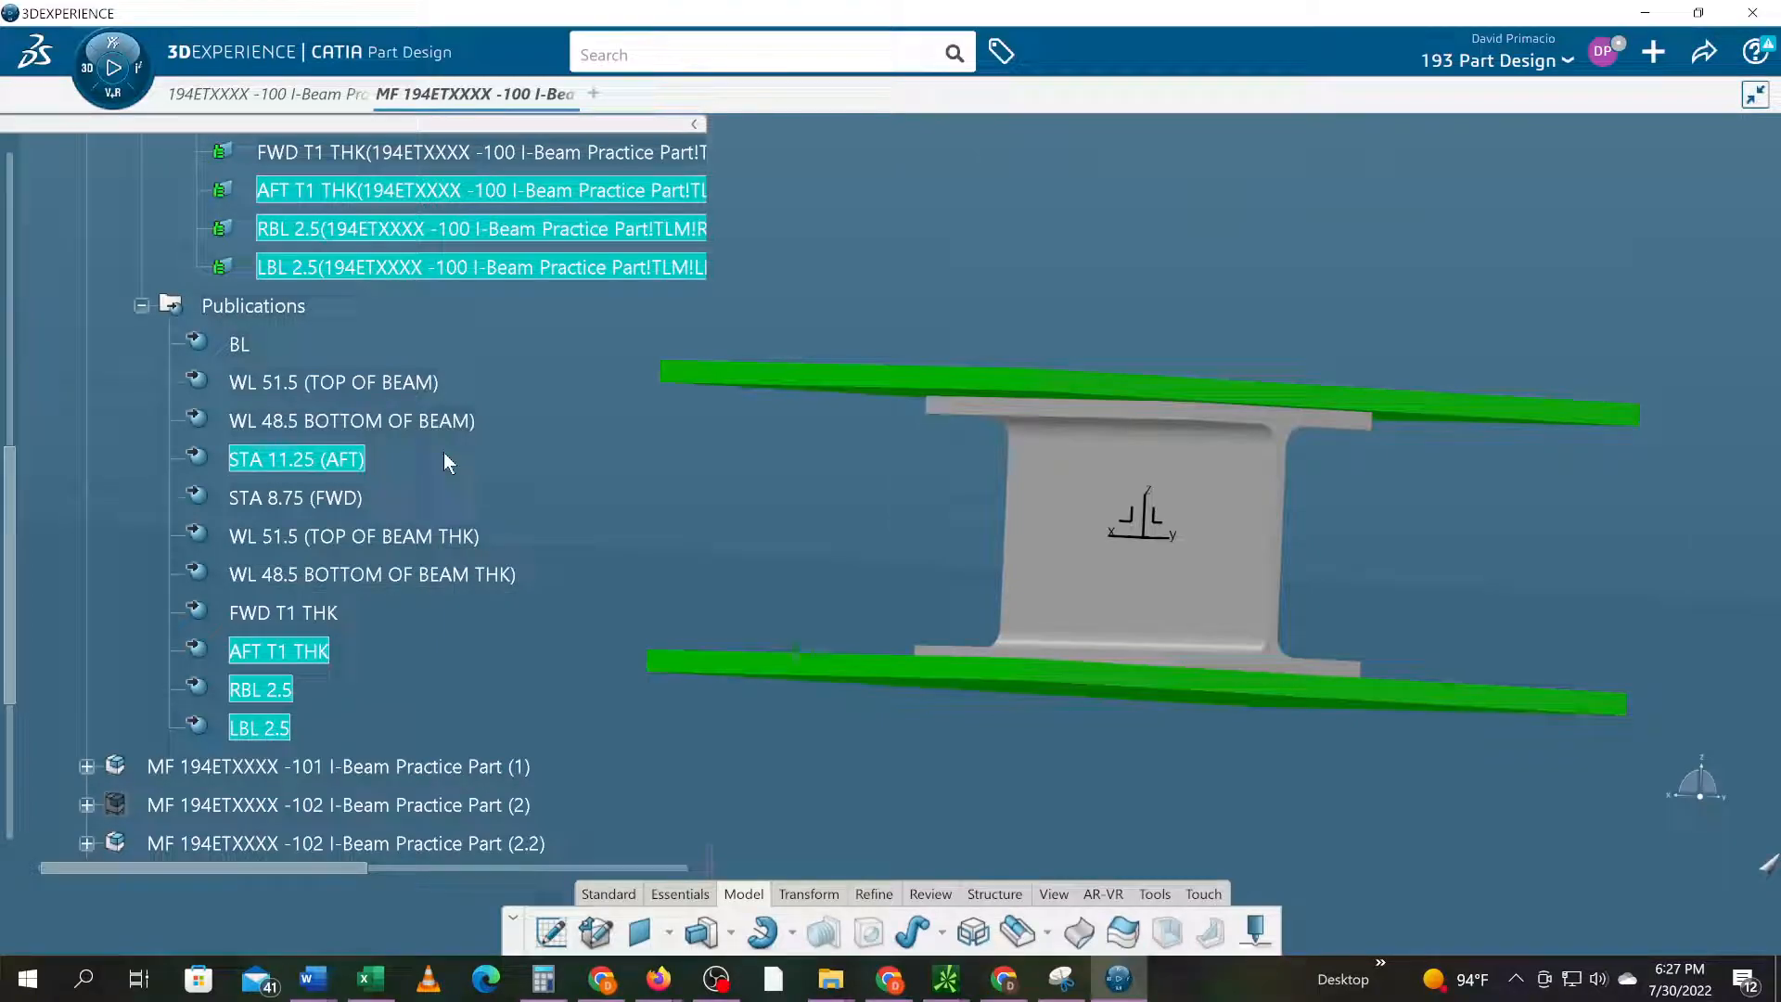
ctrl+click(461, 543)
ctrl+click(492, 576)
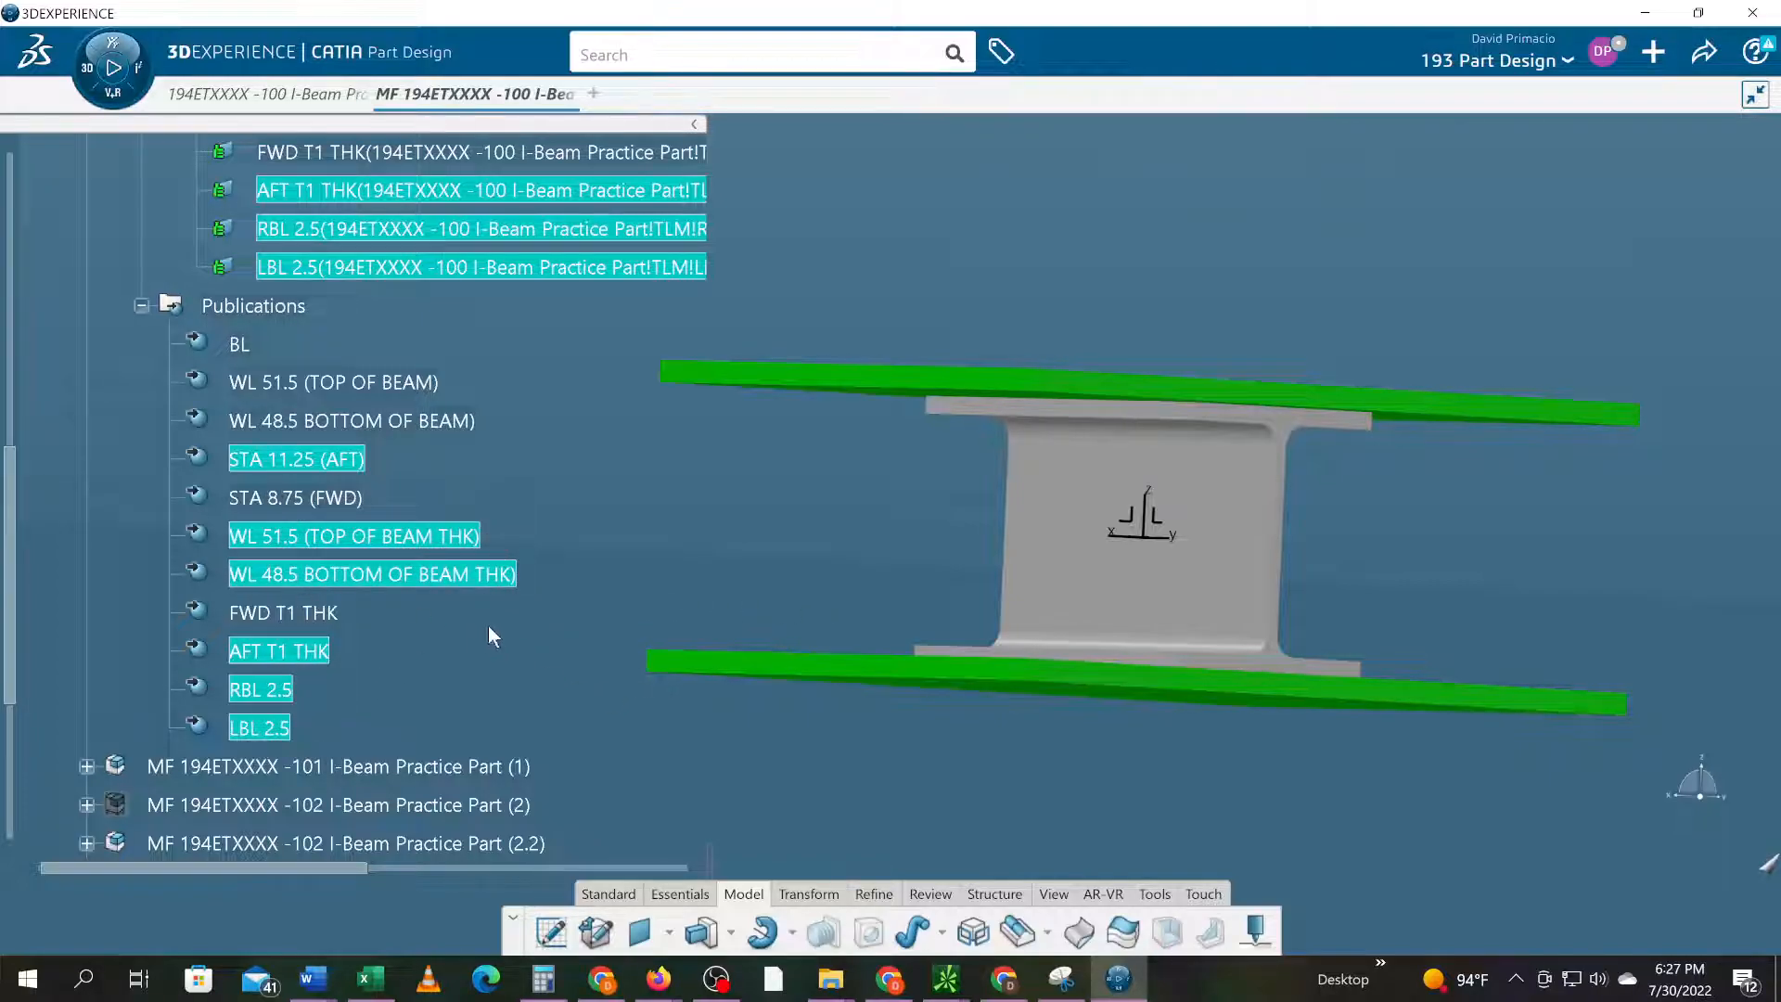
right_click(491, 582)
click(519, 450)
scroll(484, 563, up, 4)
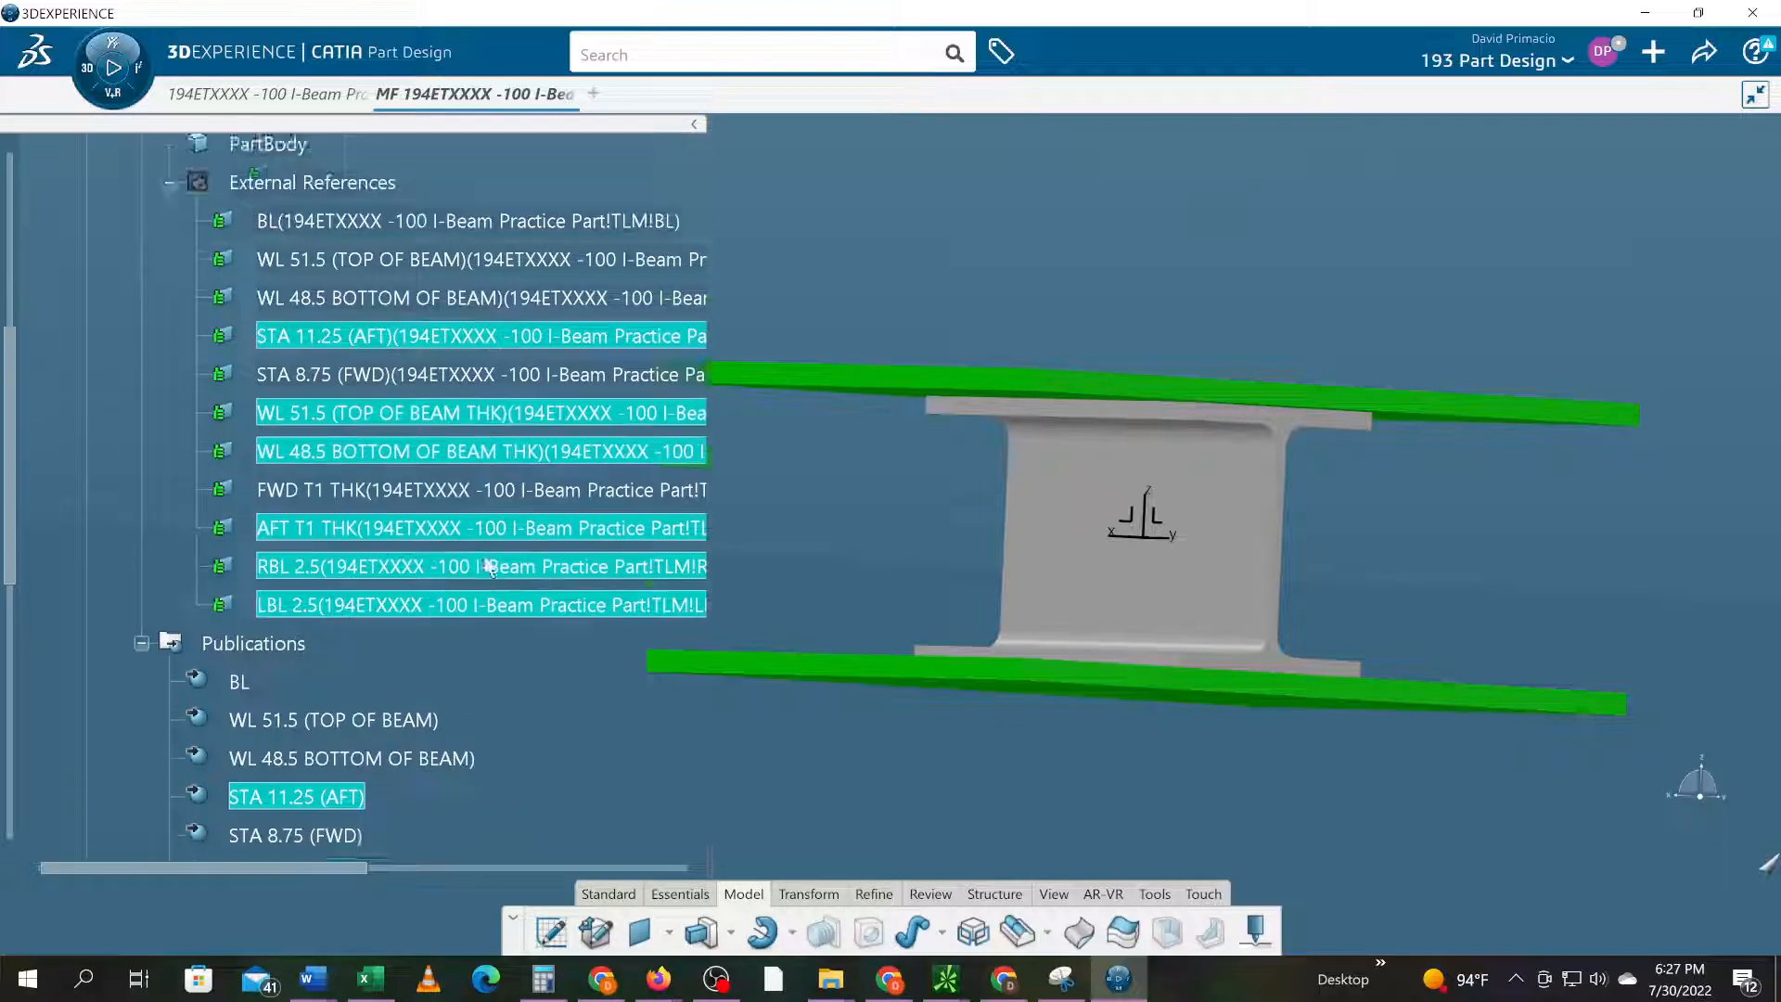
scroll(485, 563, up, 3)
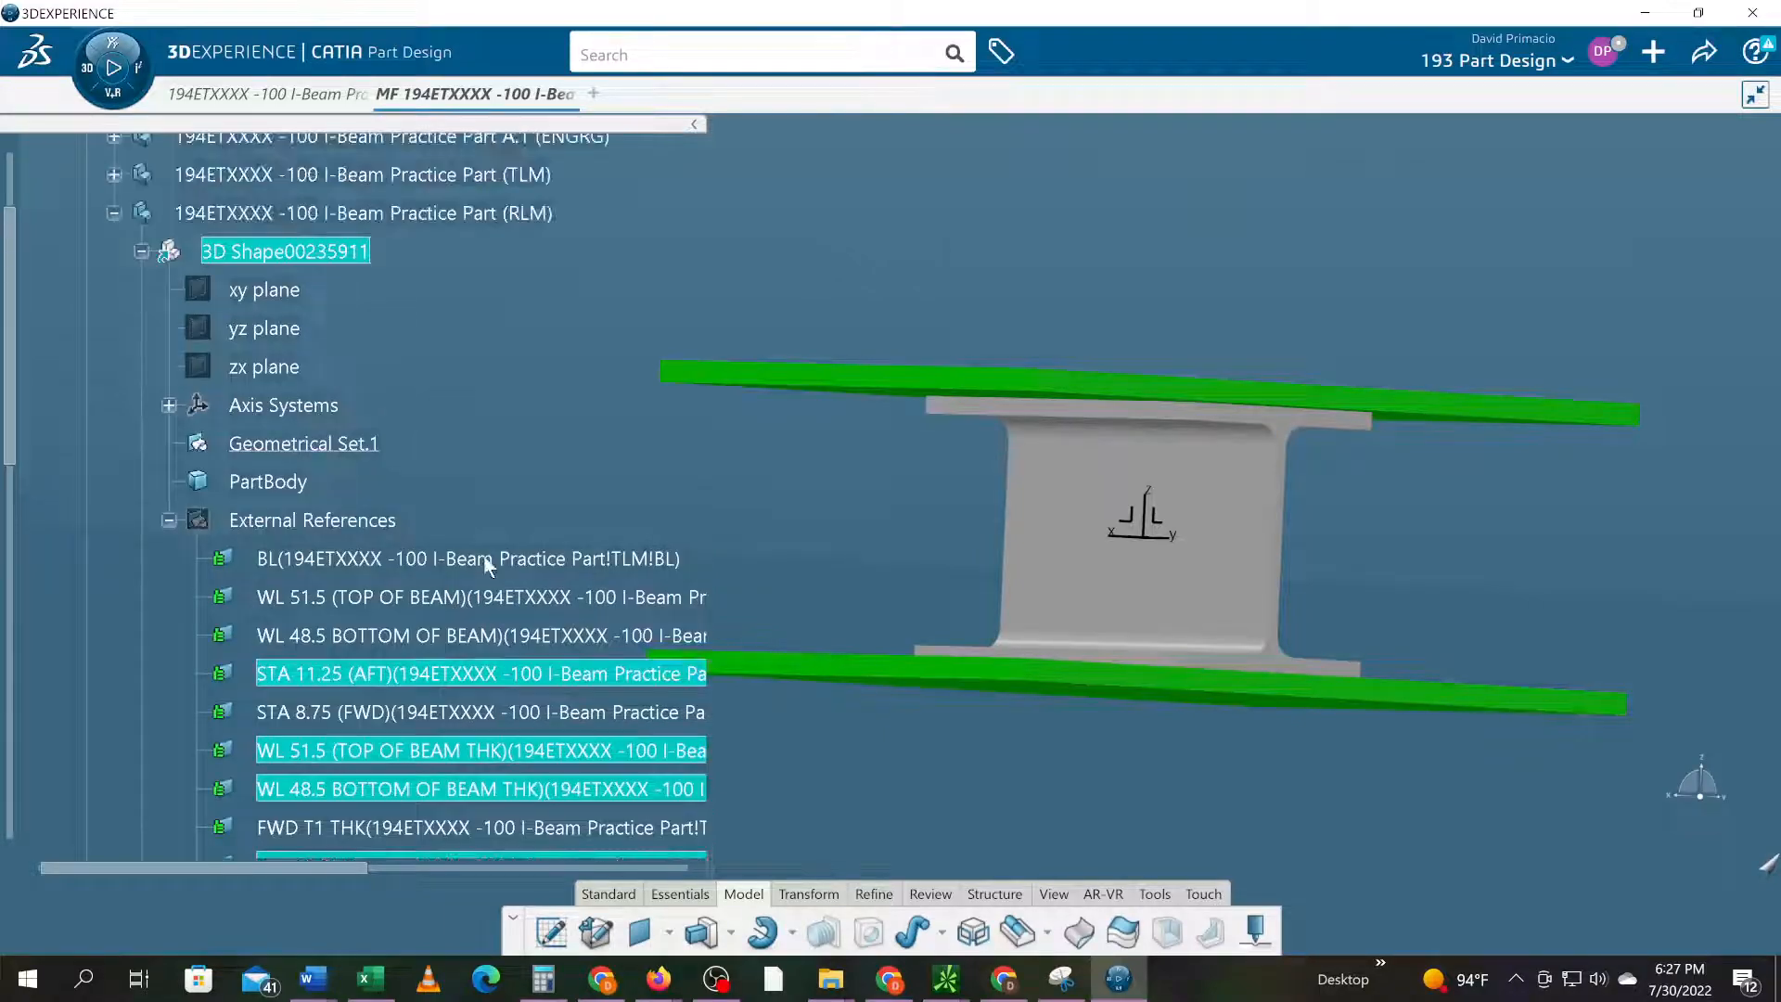
scroll(489, 568, up, 1)
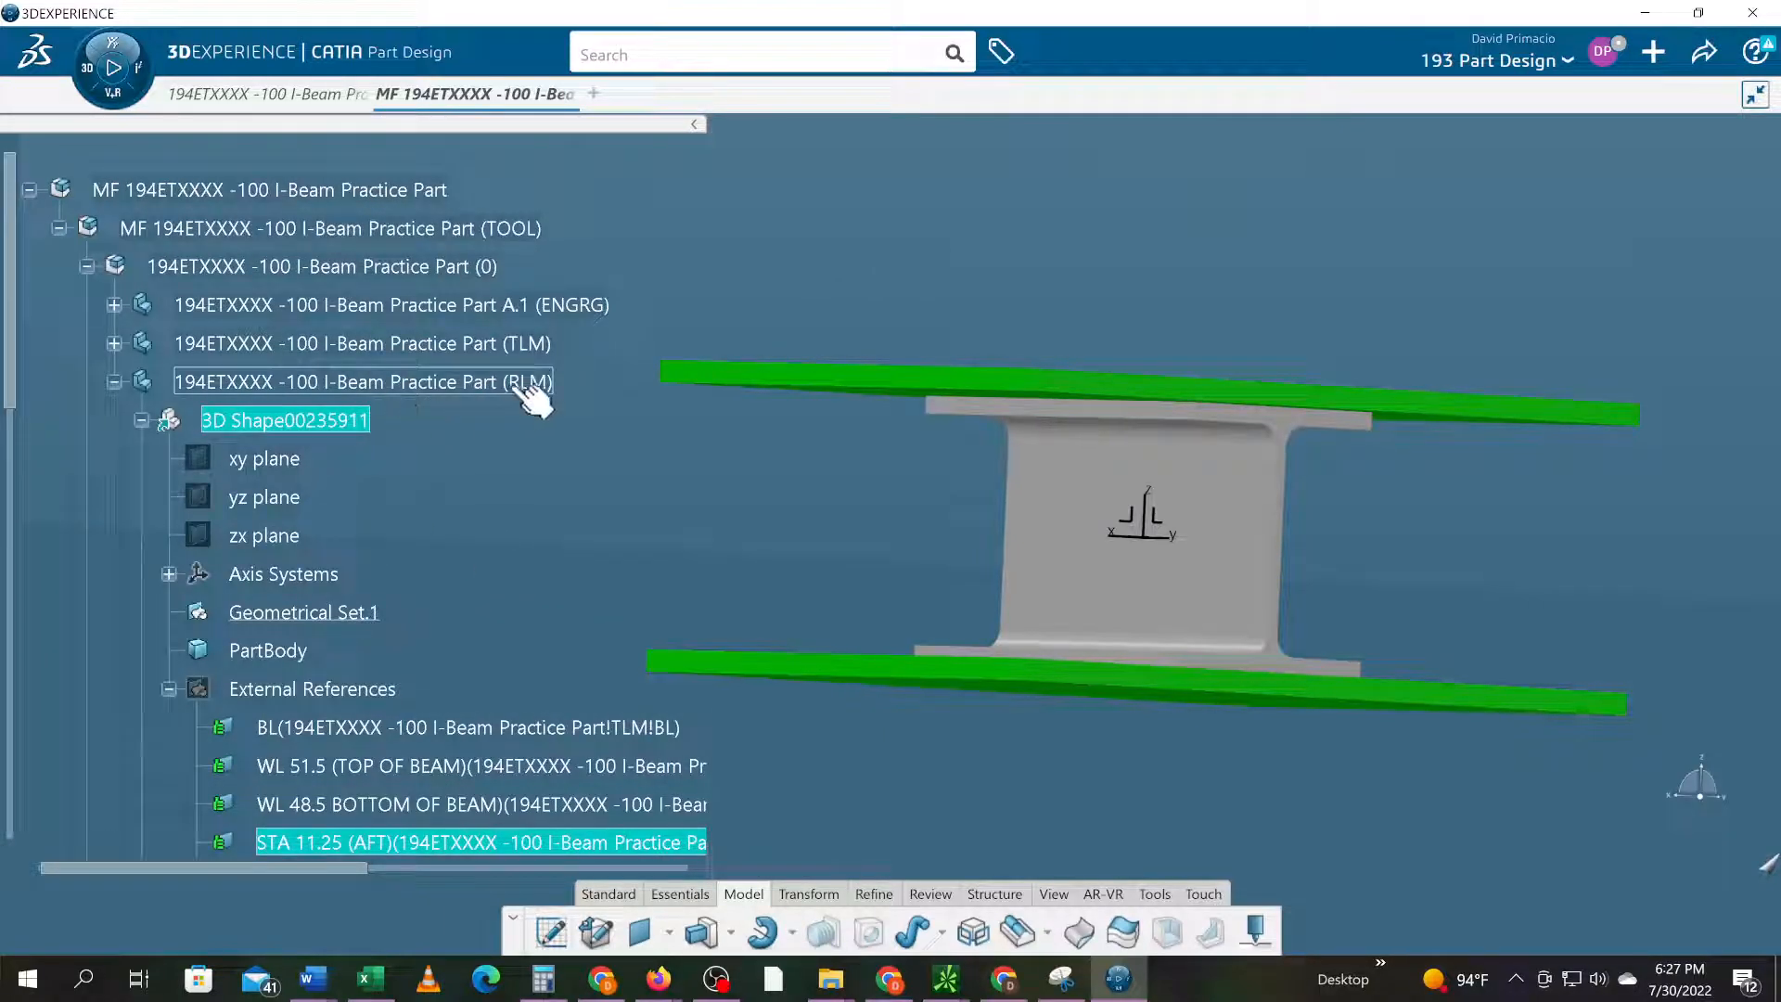
scroll(417, 556, down, 2)
scroll(415, 556, down, 5)
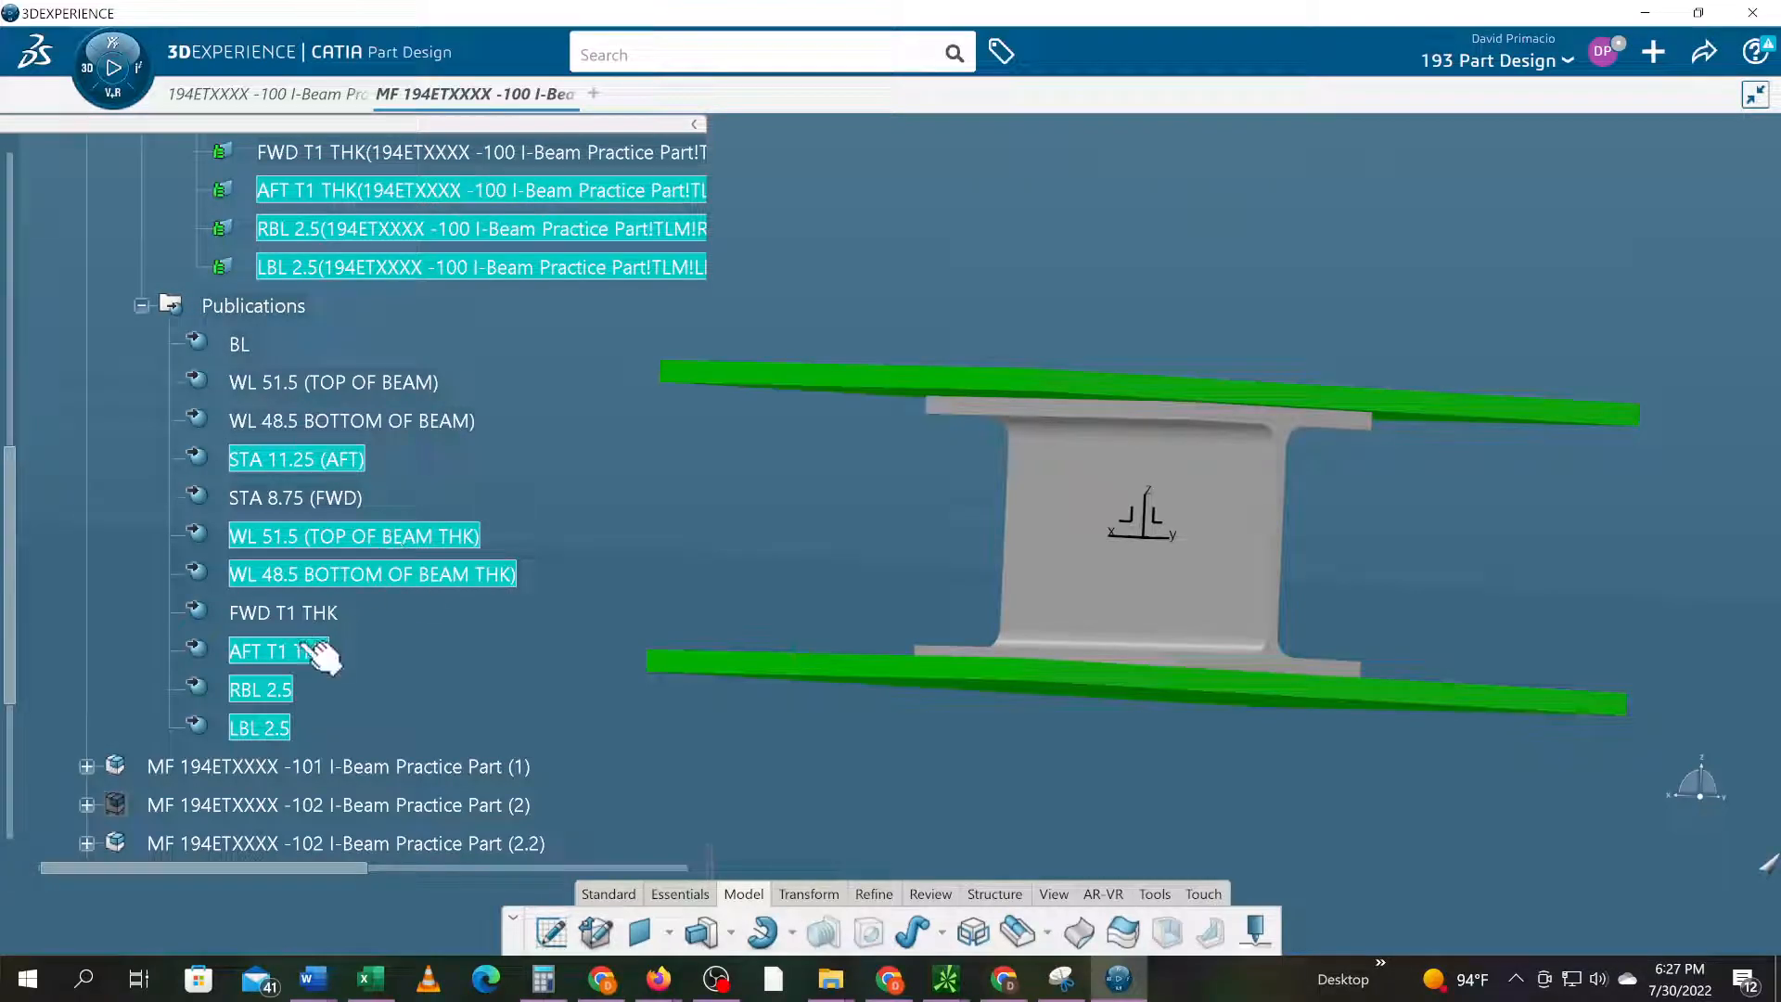
click(371, 684)
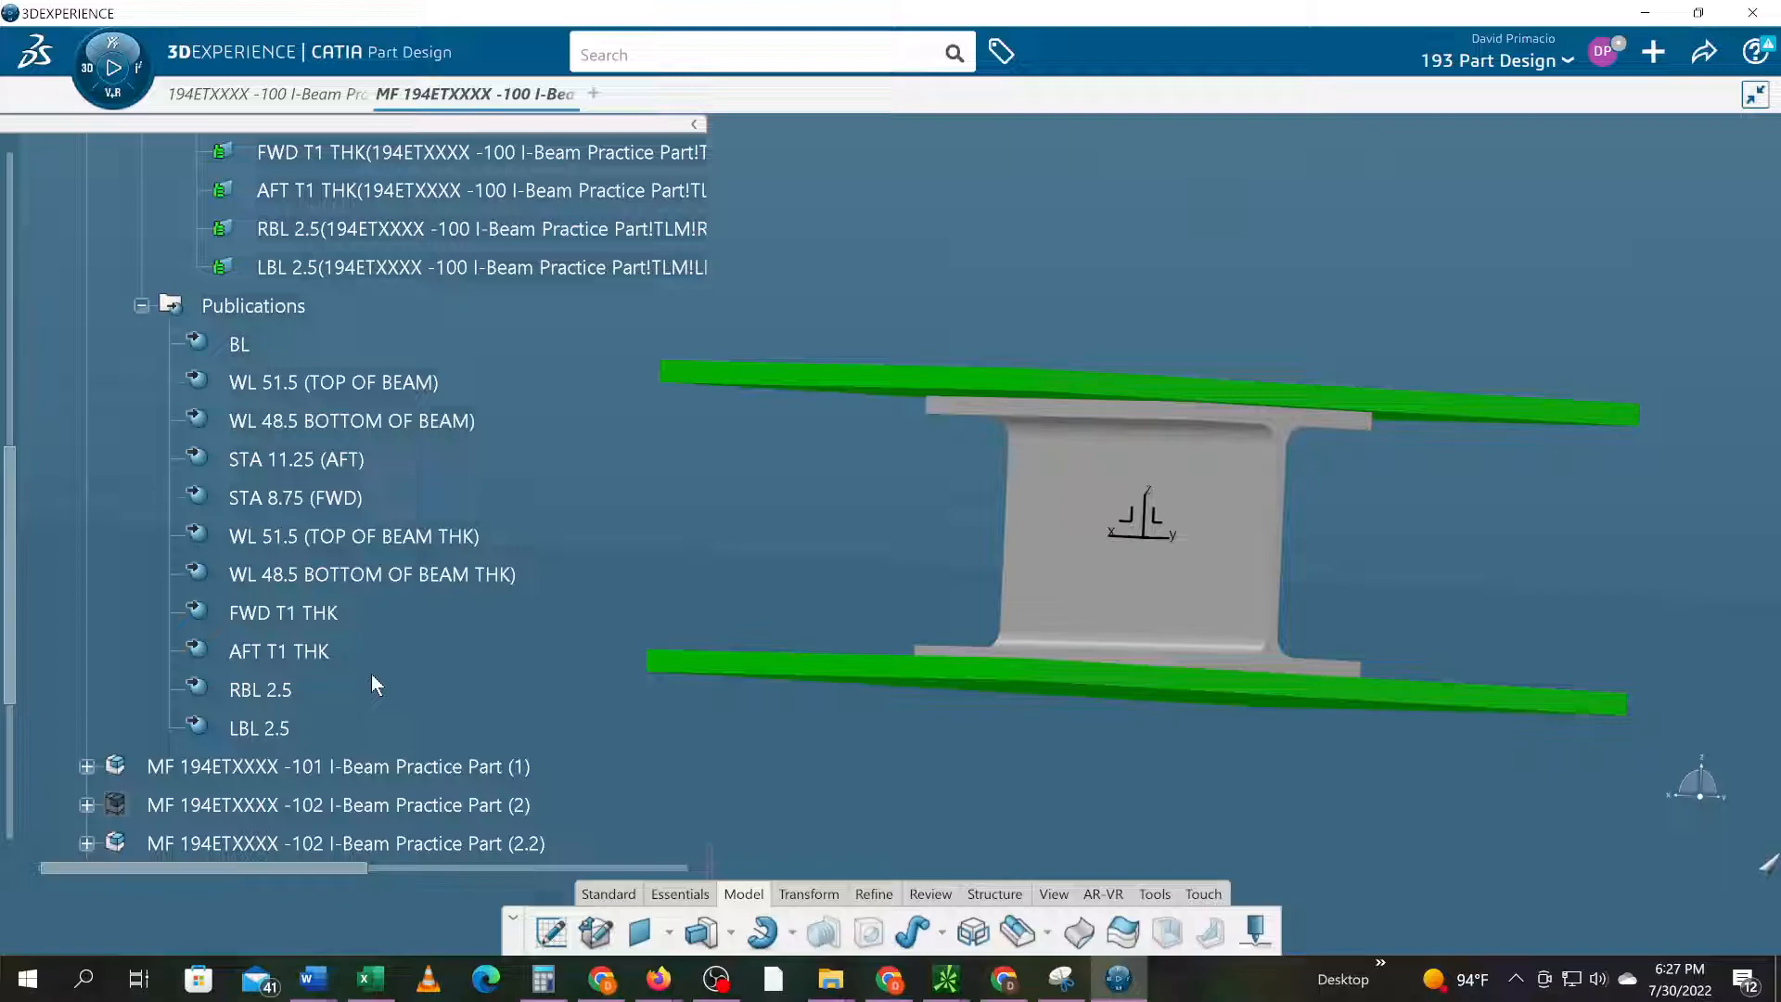
click(717, 981)
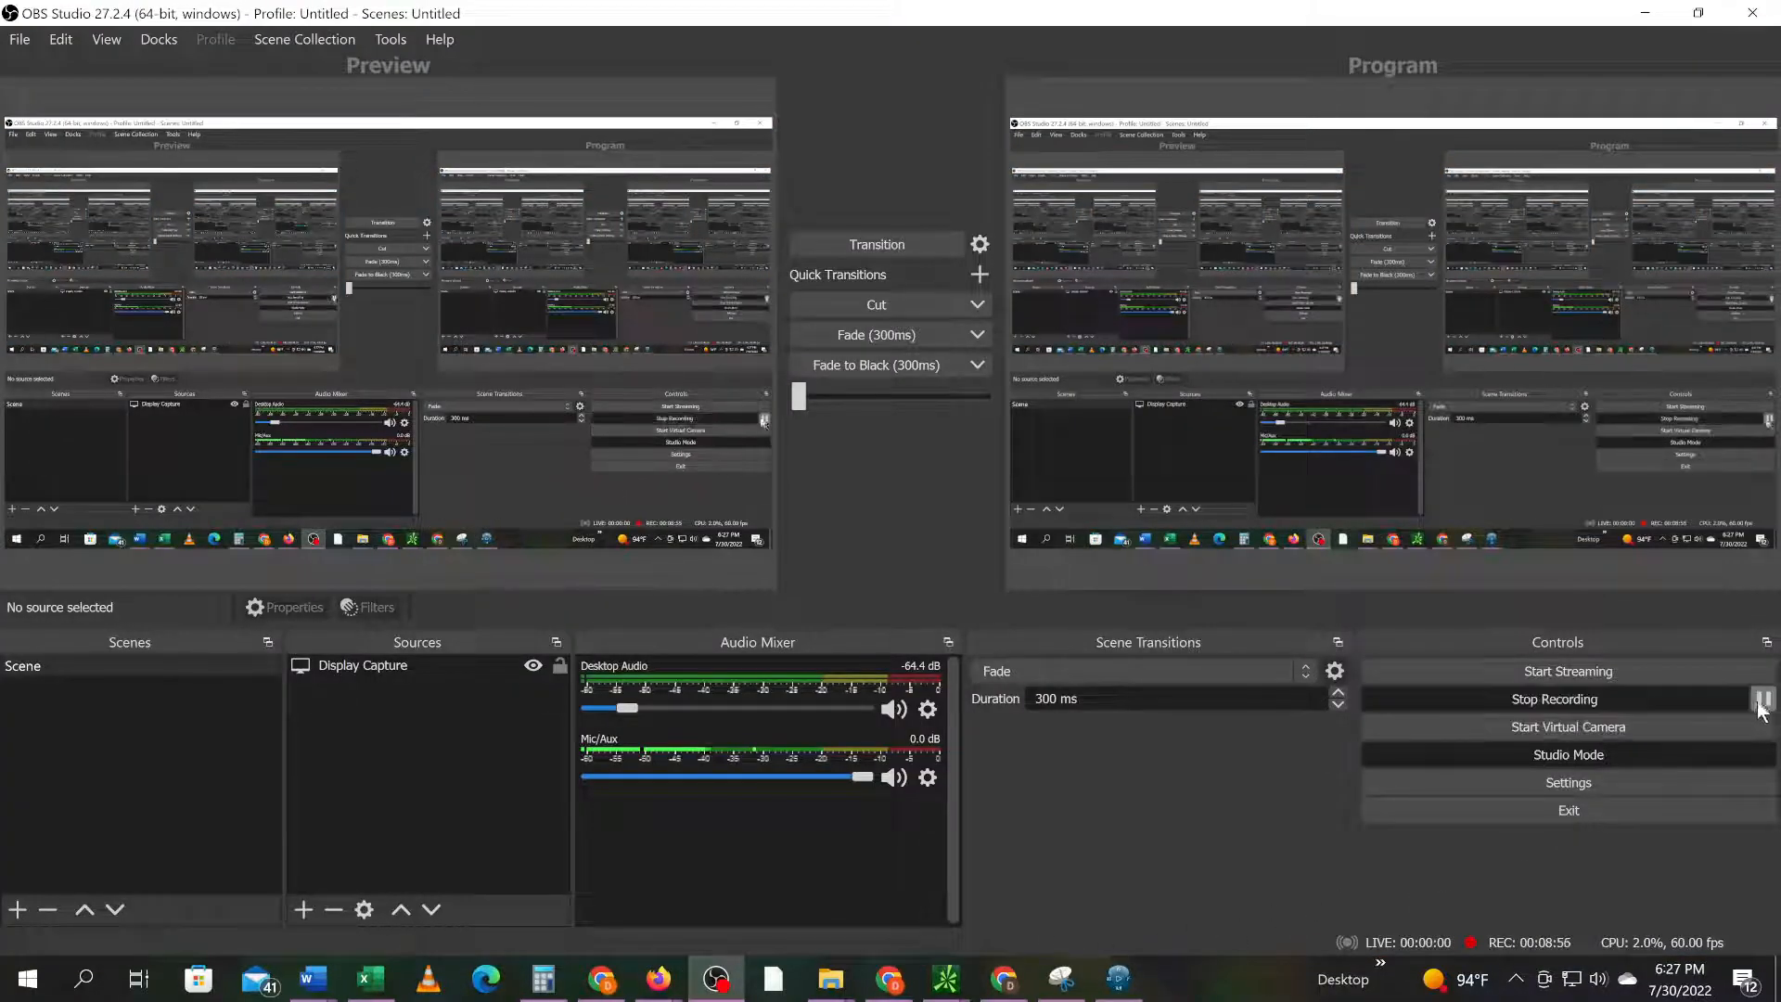
click(1762, 698)
click(1763, 699)
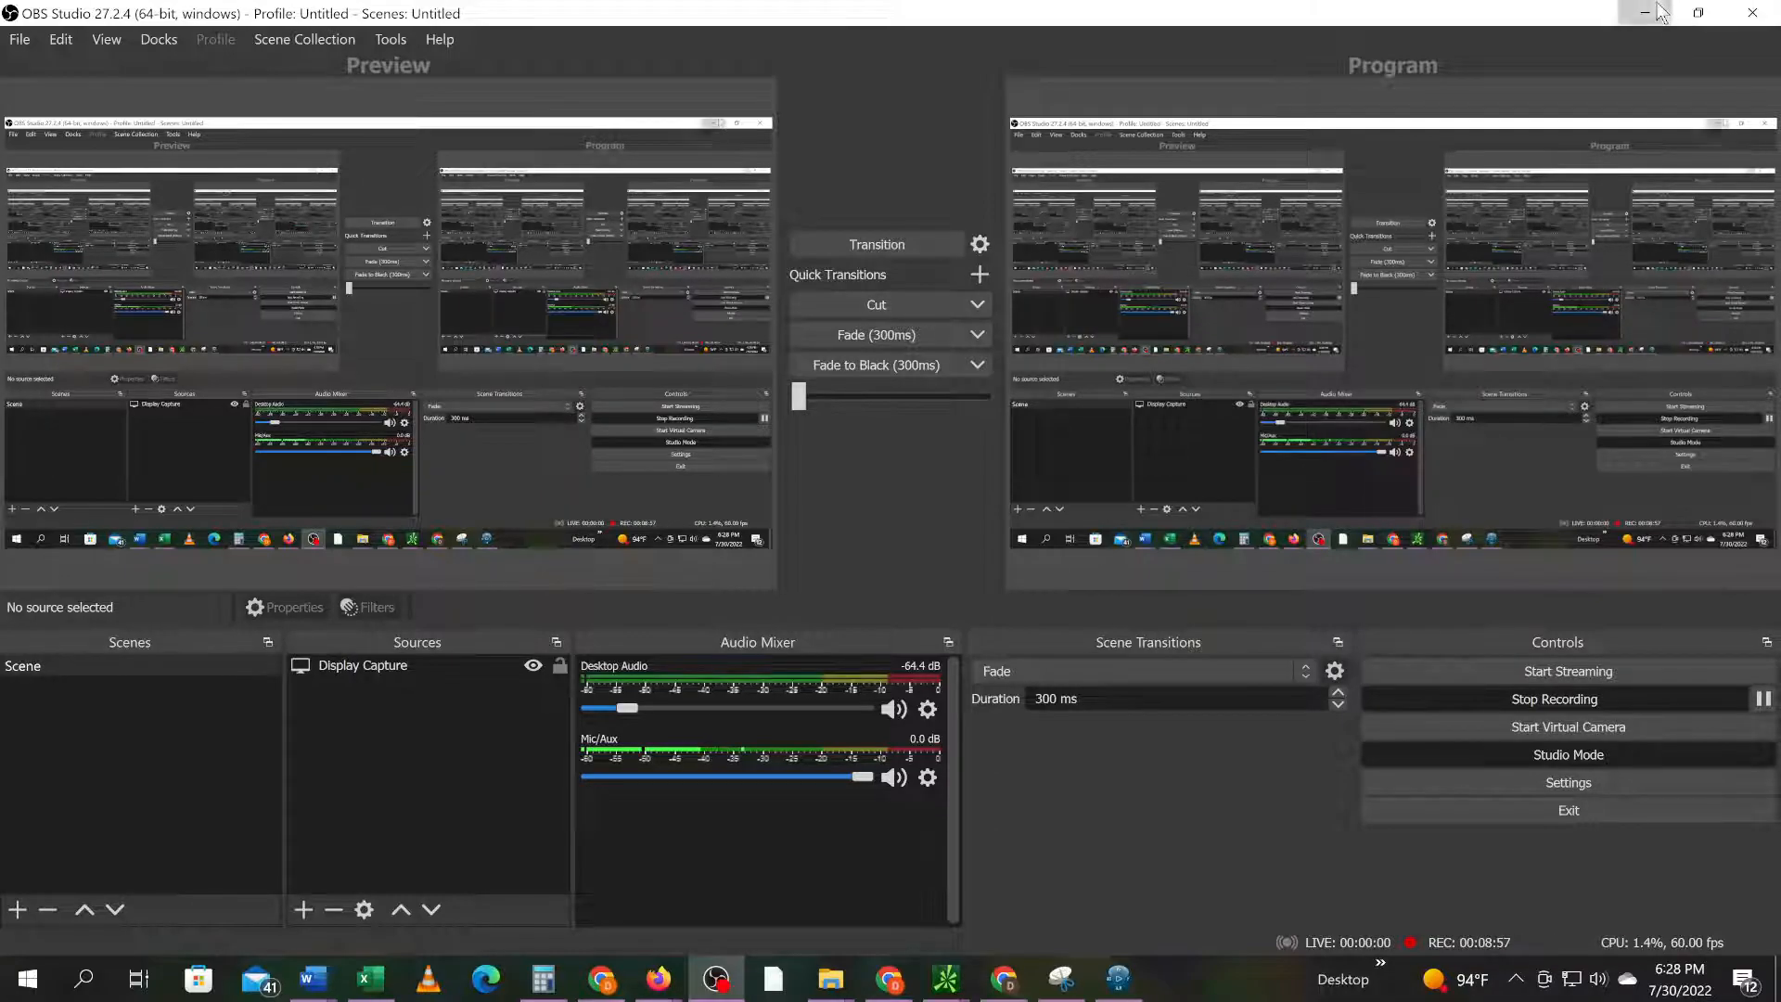
click(1644, 13)
- Reactivate the 3D shape of the RLM part under the -100 I-Beam Practice Part (0) product
middle_drag(656, 485, 594, 575)
drag(7, 324, 8, 241)
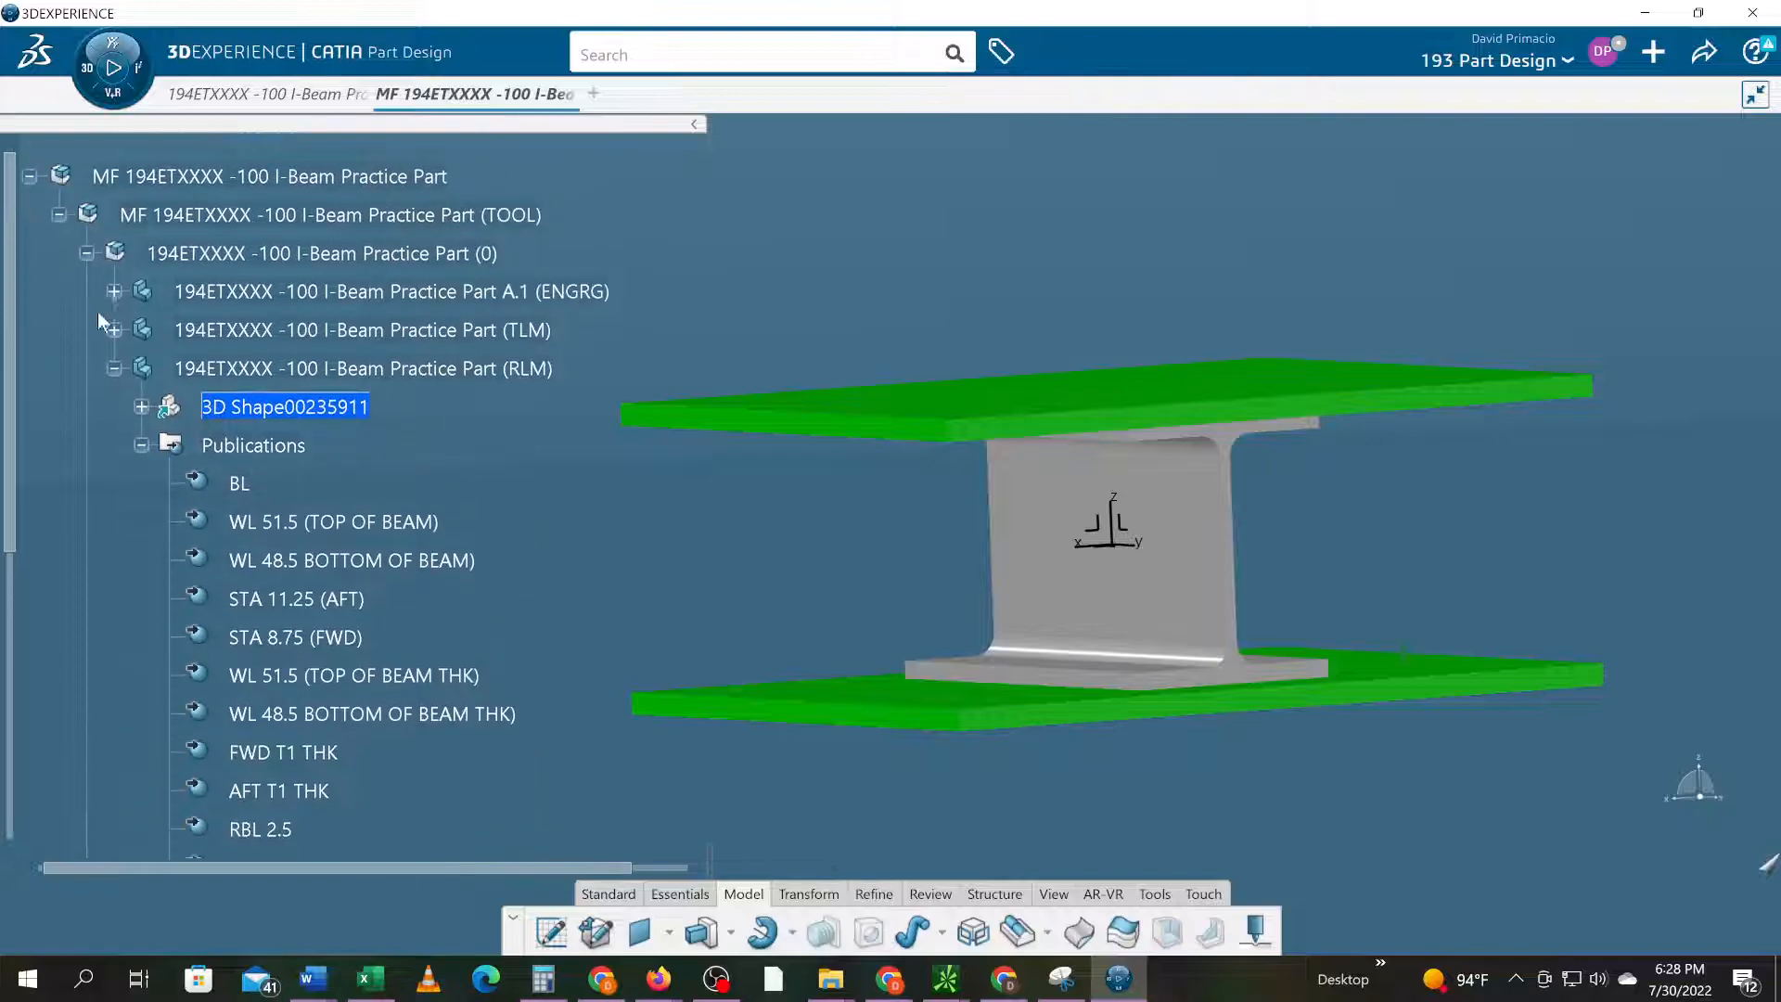
double_click(258, 408)
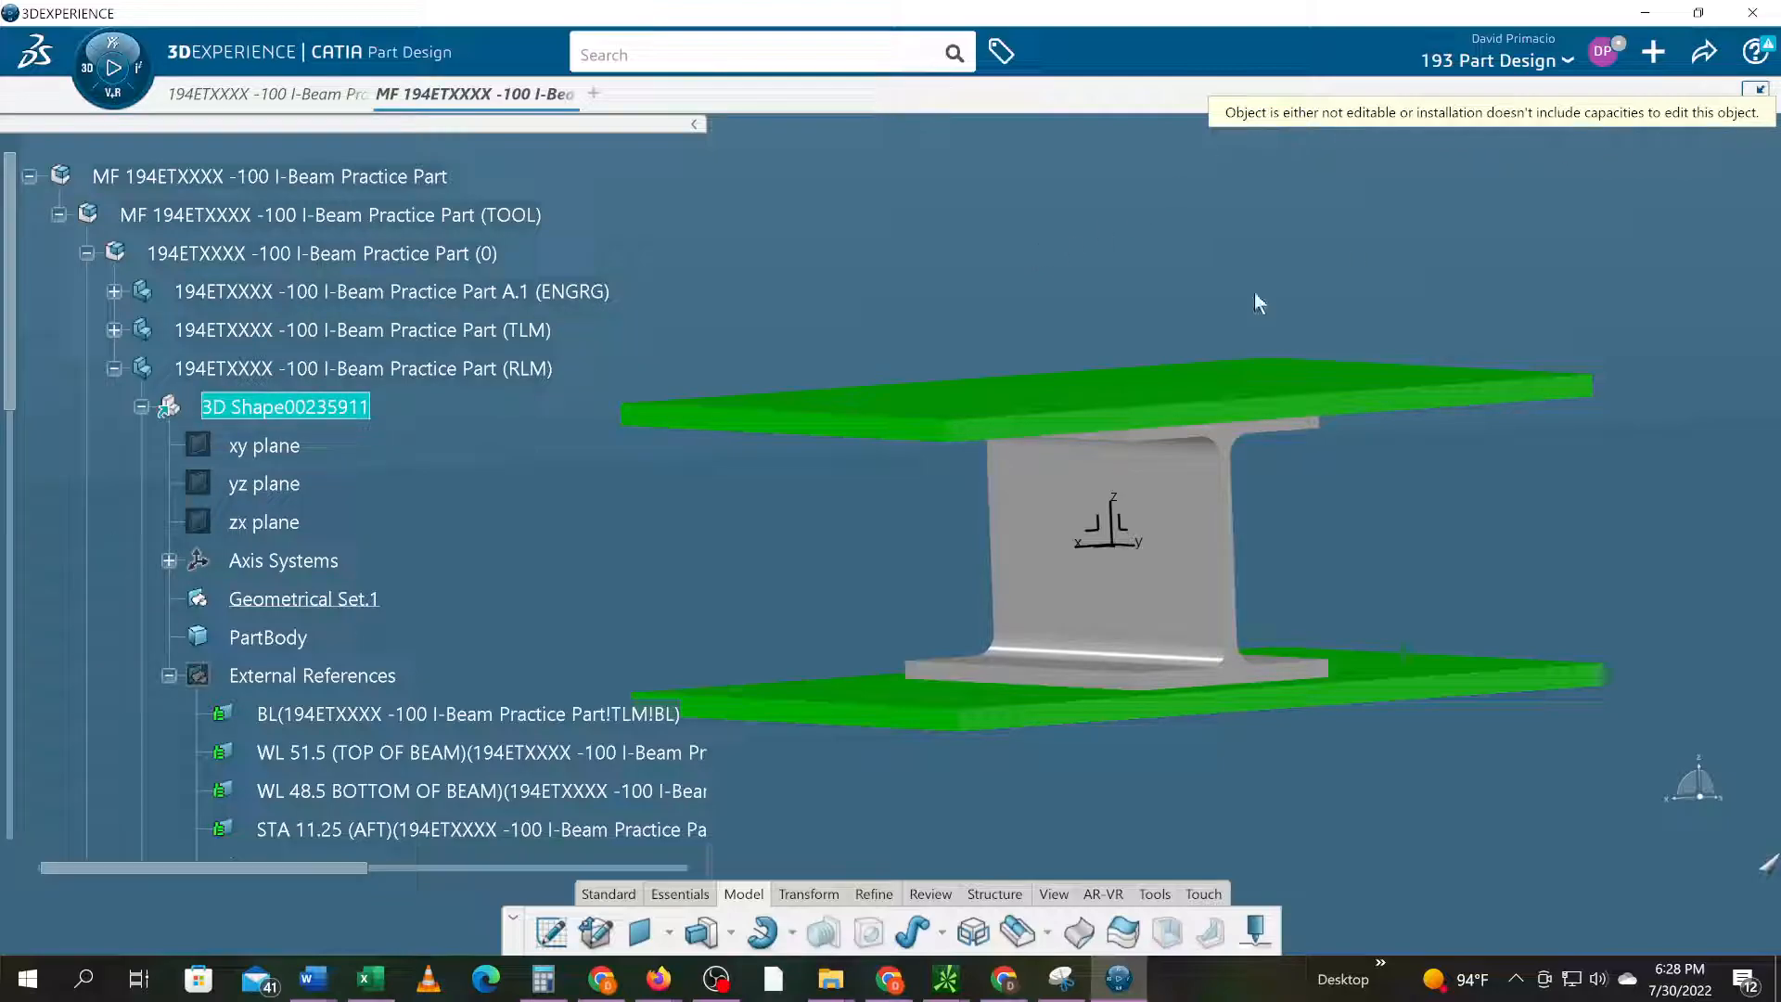
- Copy only the LBL 2.5 publication of the RLM part and clear the selection
scroll(505, 473, down, 6)
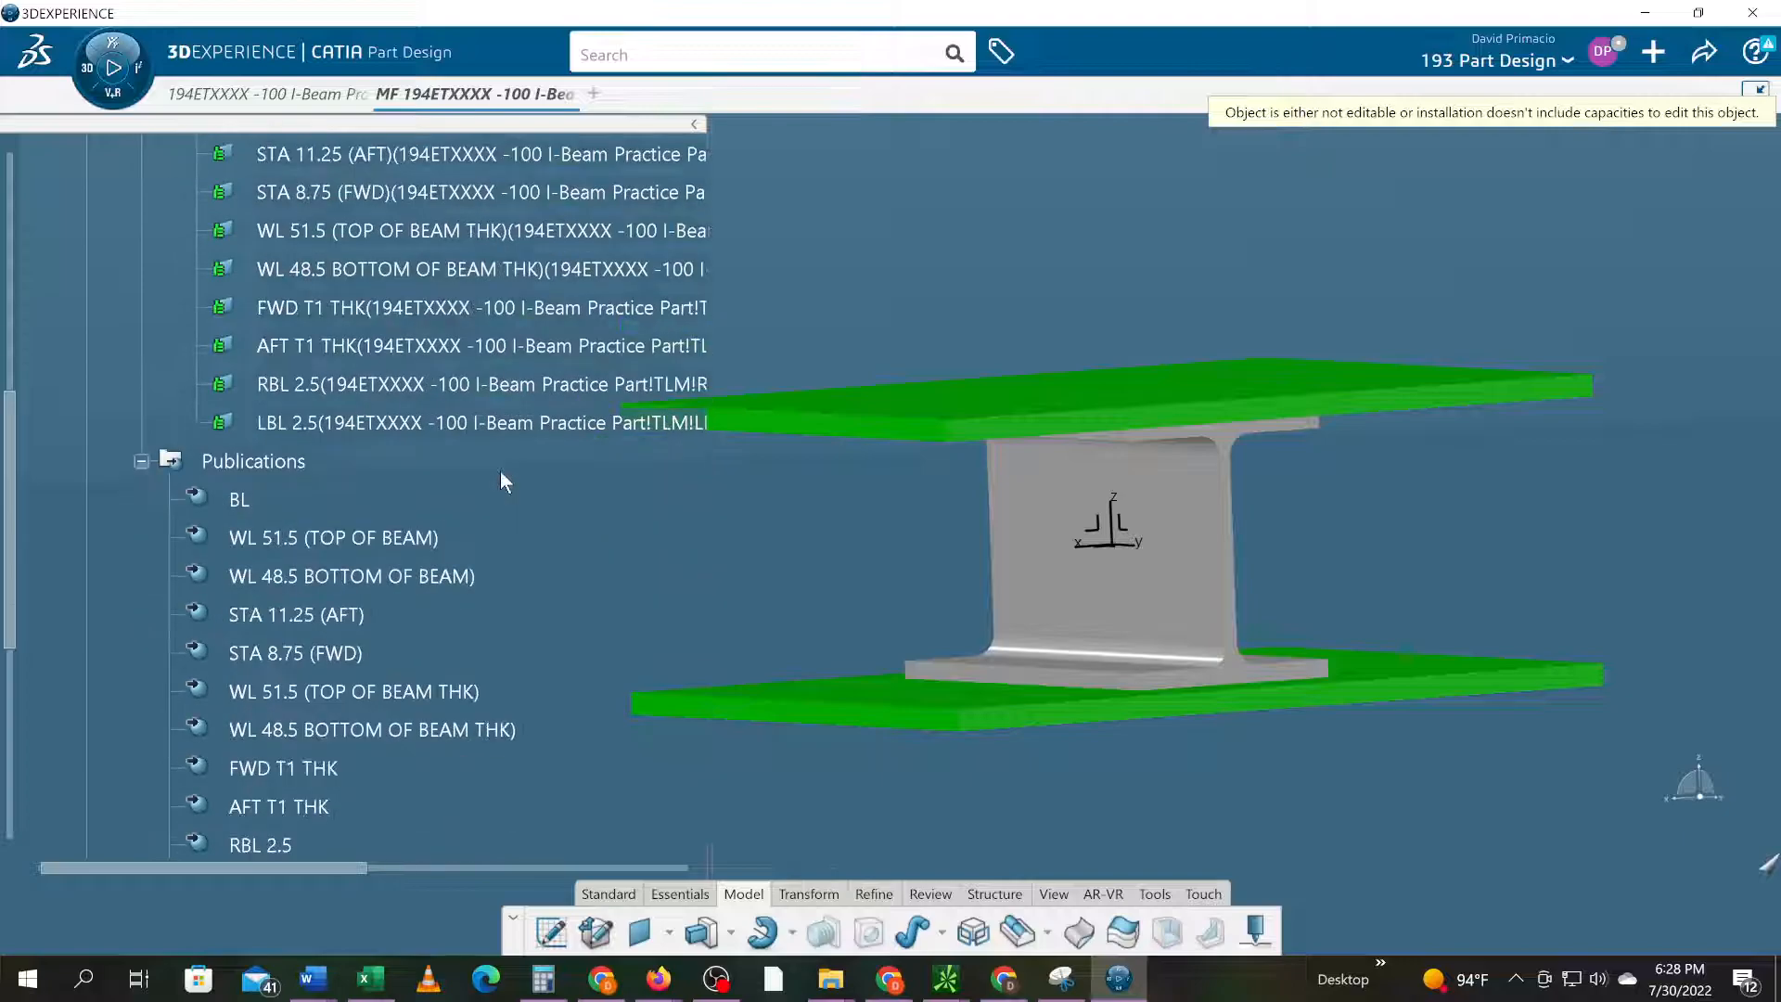
scroll(353, 506, down, 2)
click(255, 714)
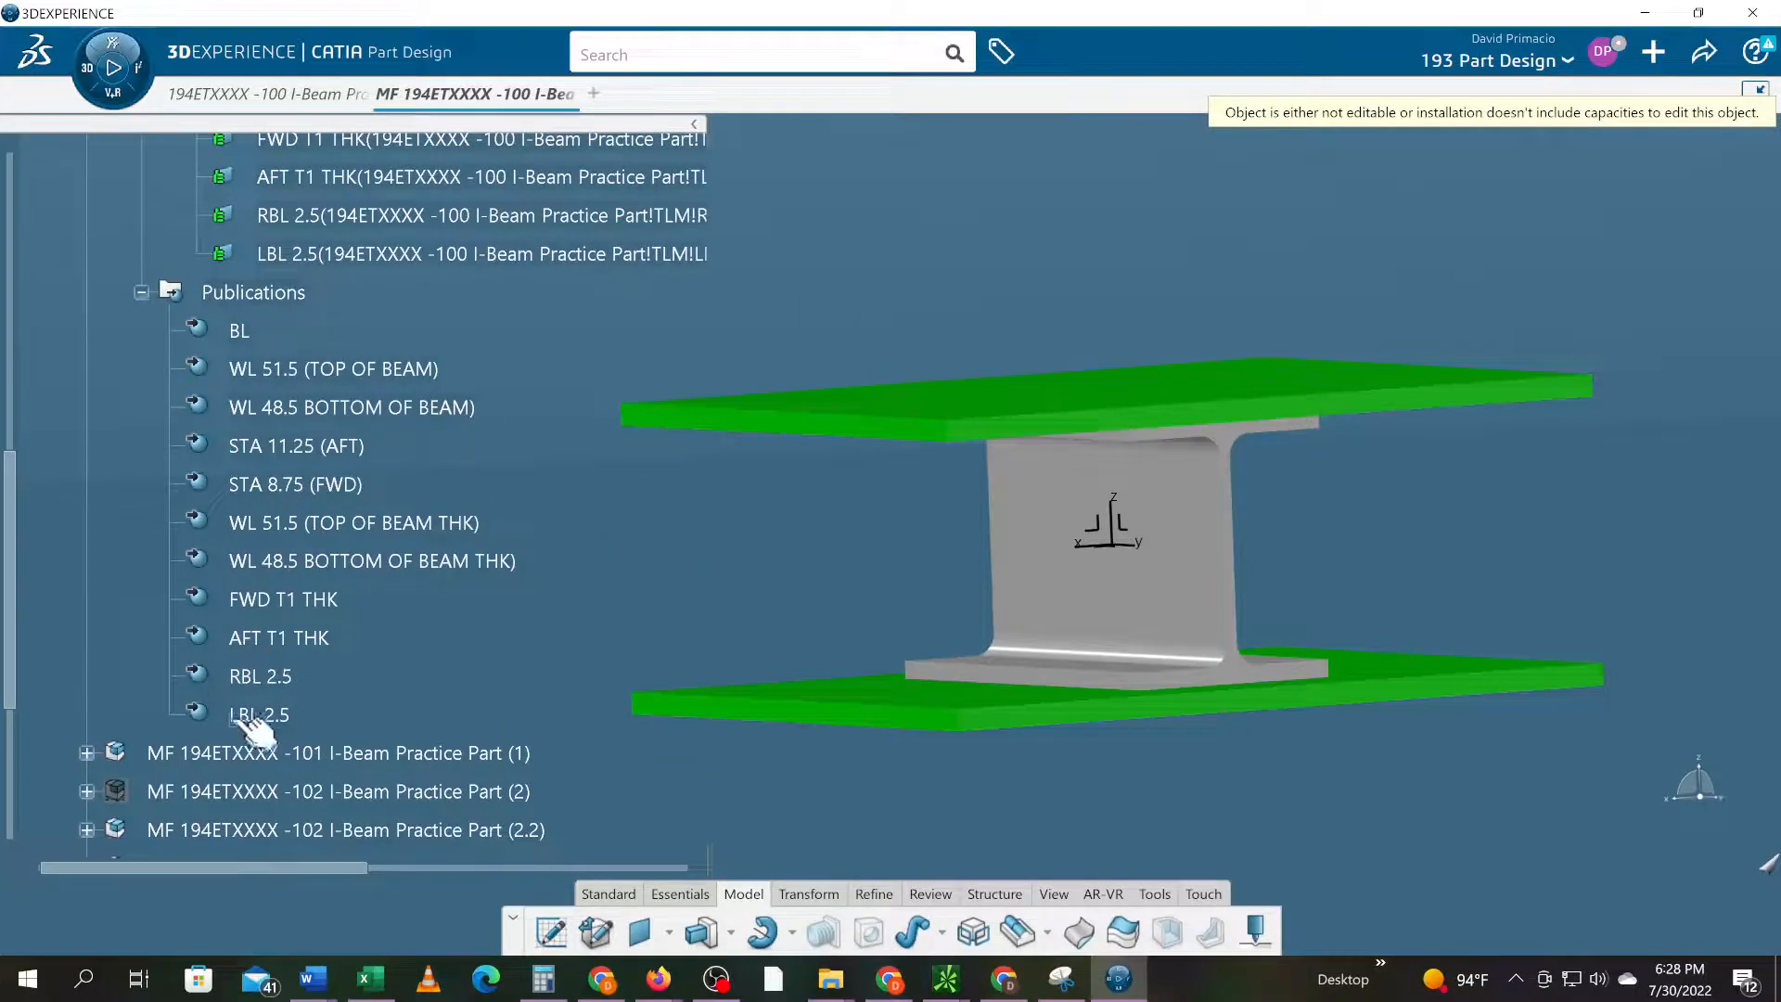
right_click(258, 716)
click(353, 491)
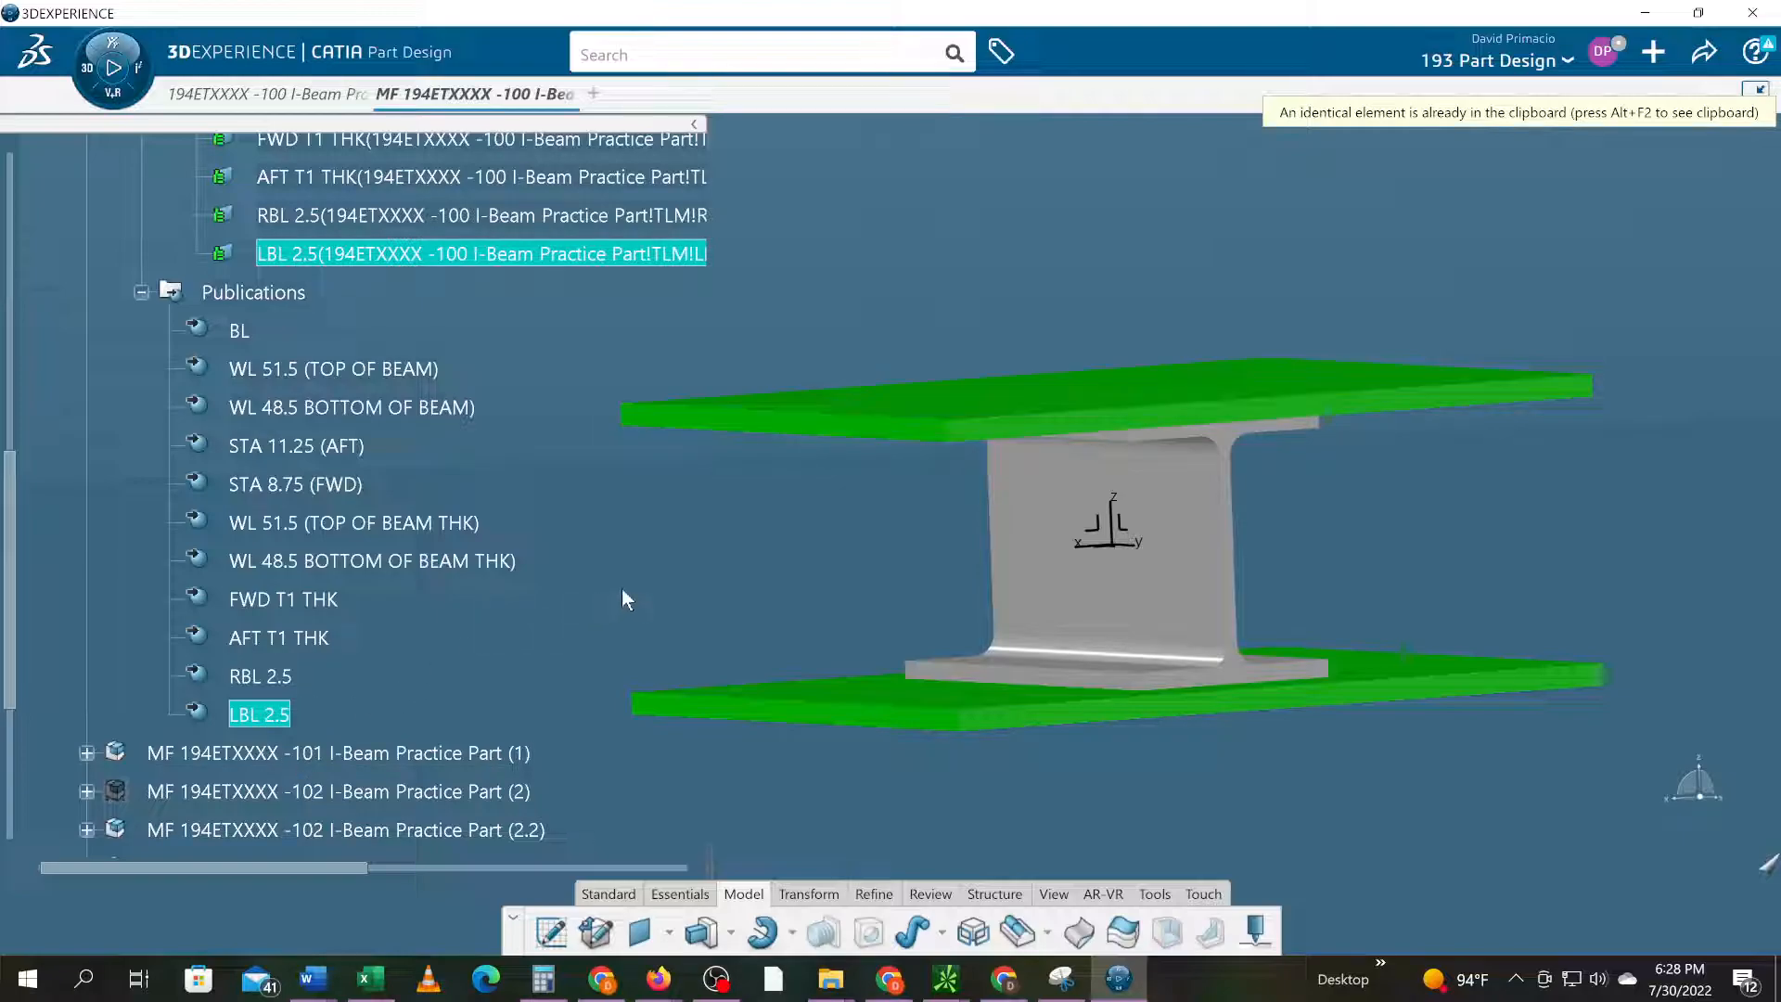
click(646, 594)
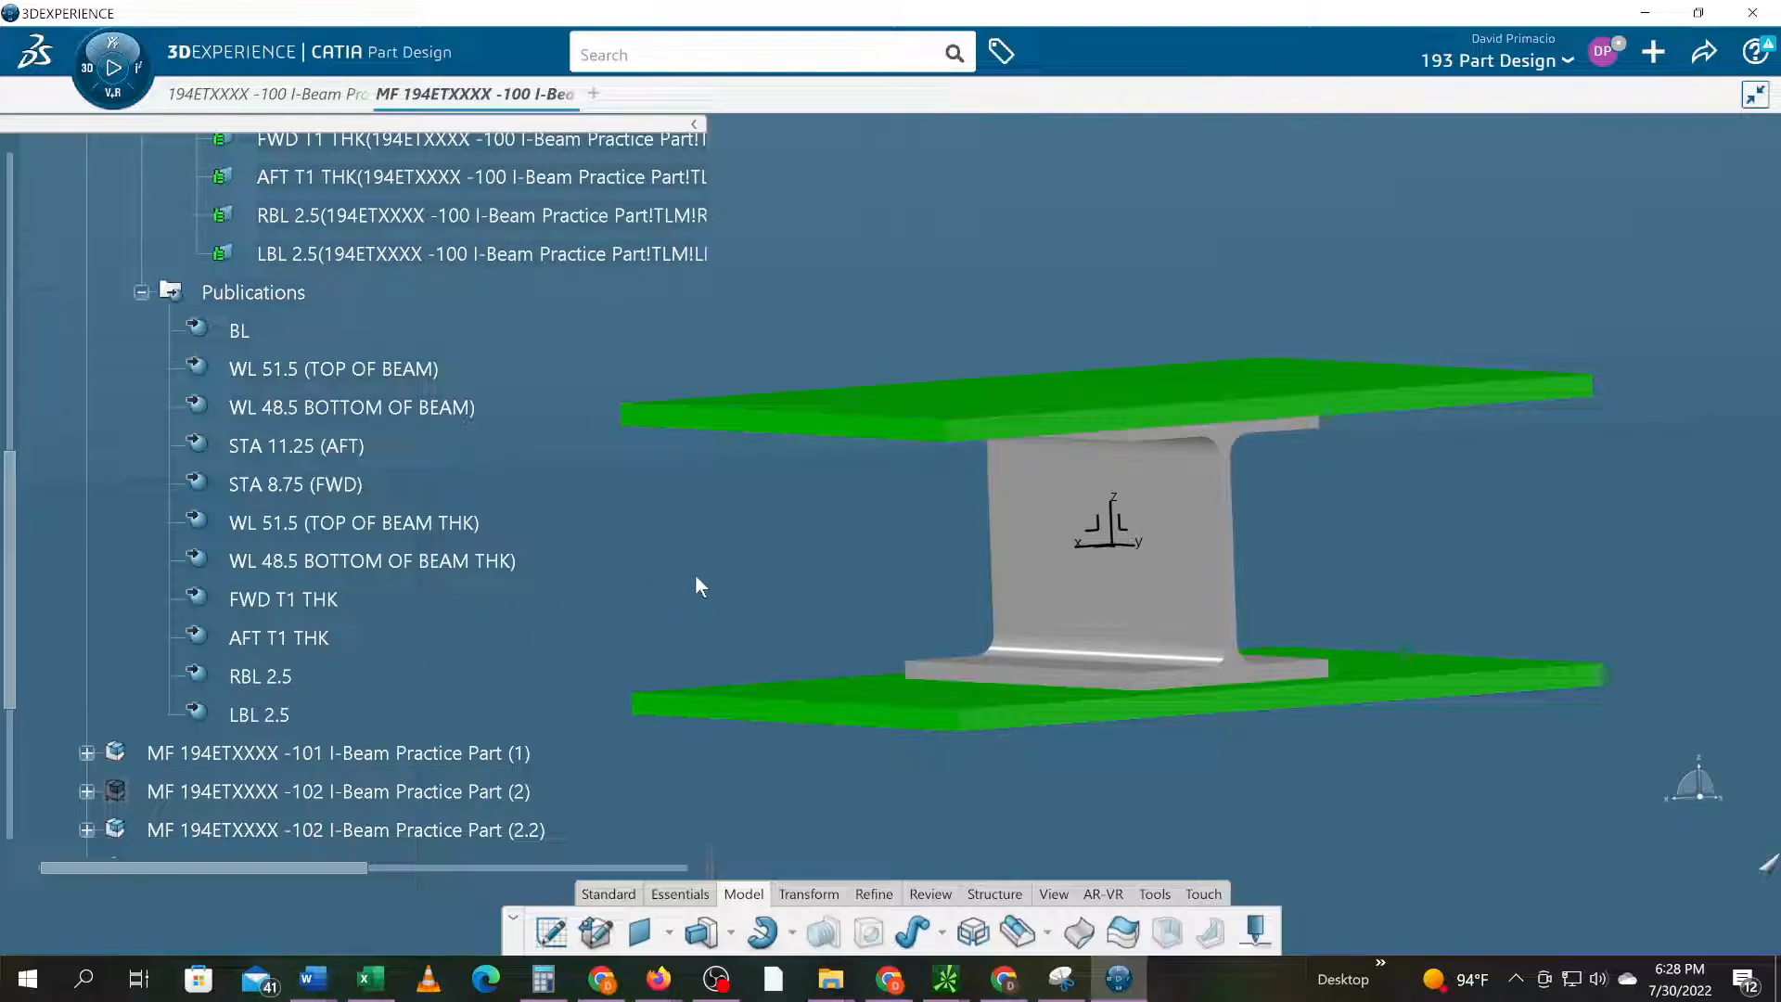
click(574, 601)
- Copy the RLM publications LBL 2.5, RBL 2.5, AFT T1 THK, STA 11.25 (AFT), WL 51.5 (TOP OF BEAM THK) and WL 48.5 BOTTOM OF BEAM THK
click(268, 712)
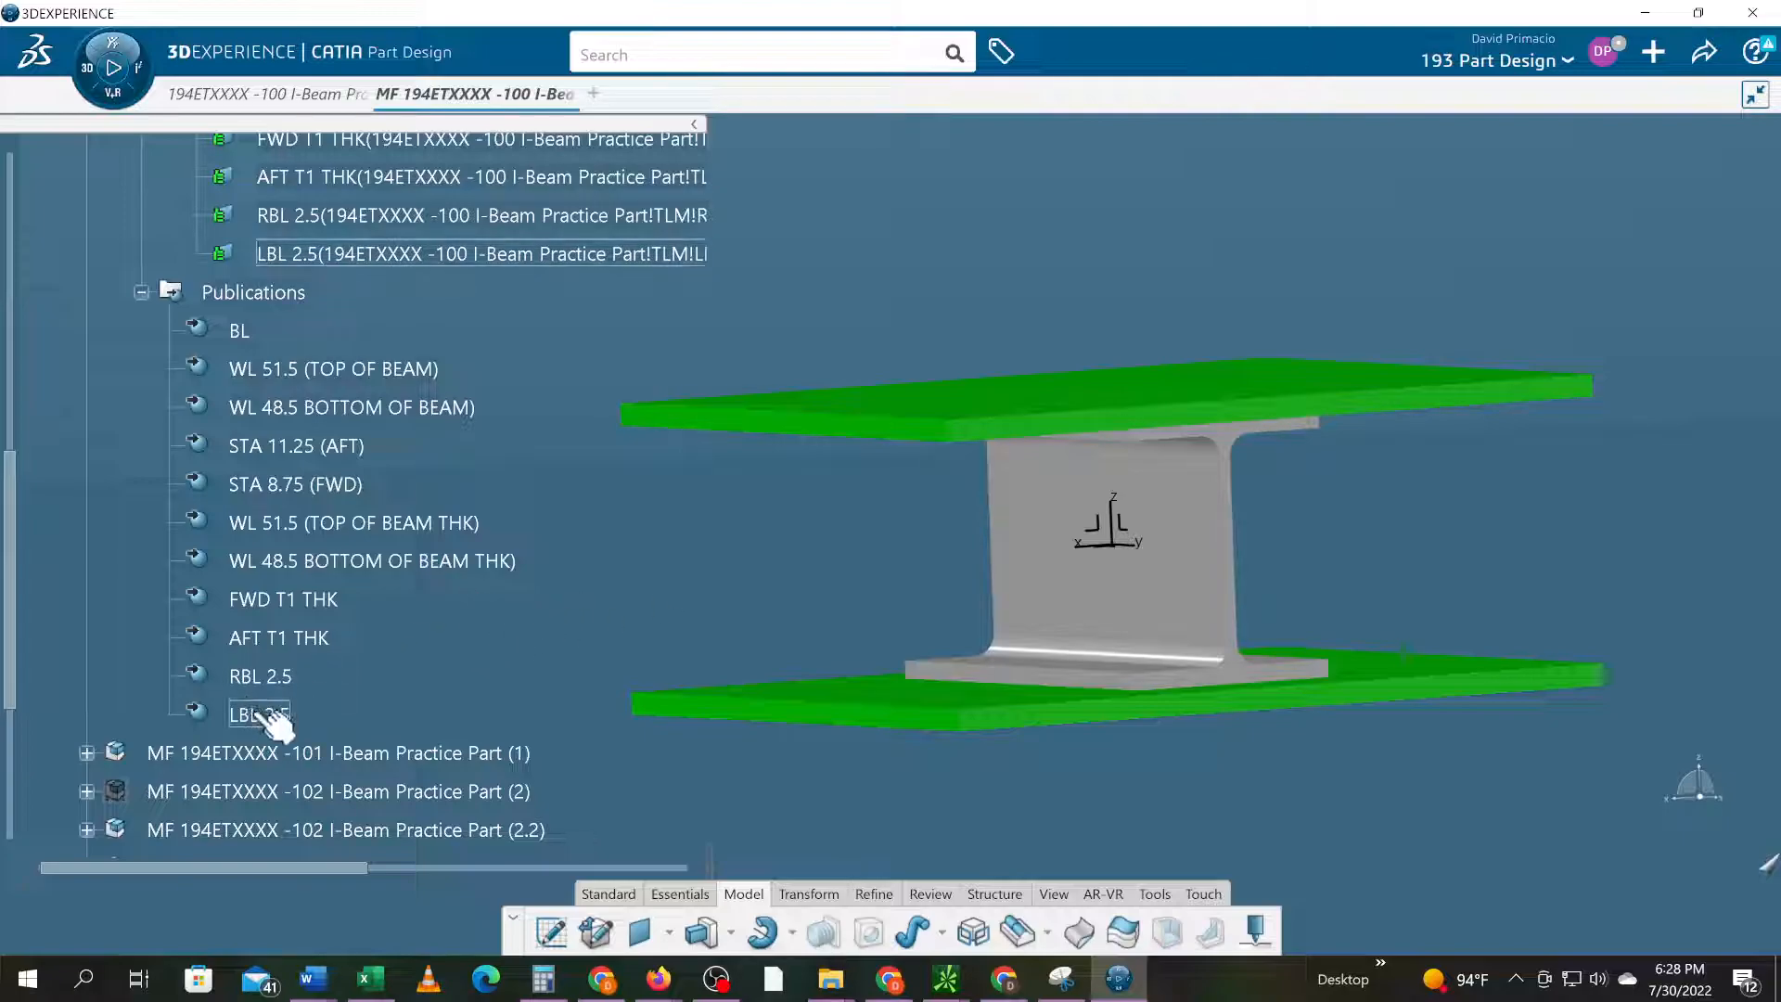
shift+click(279, 638)
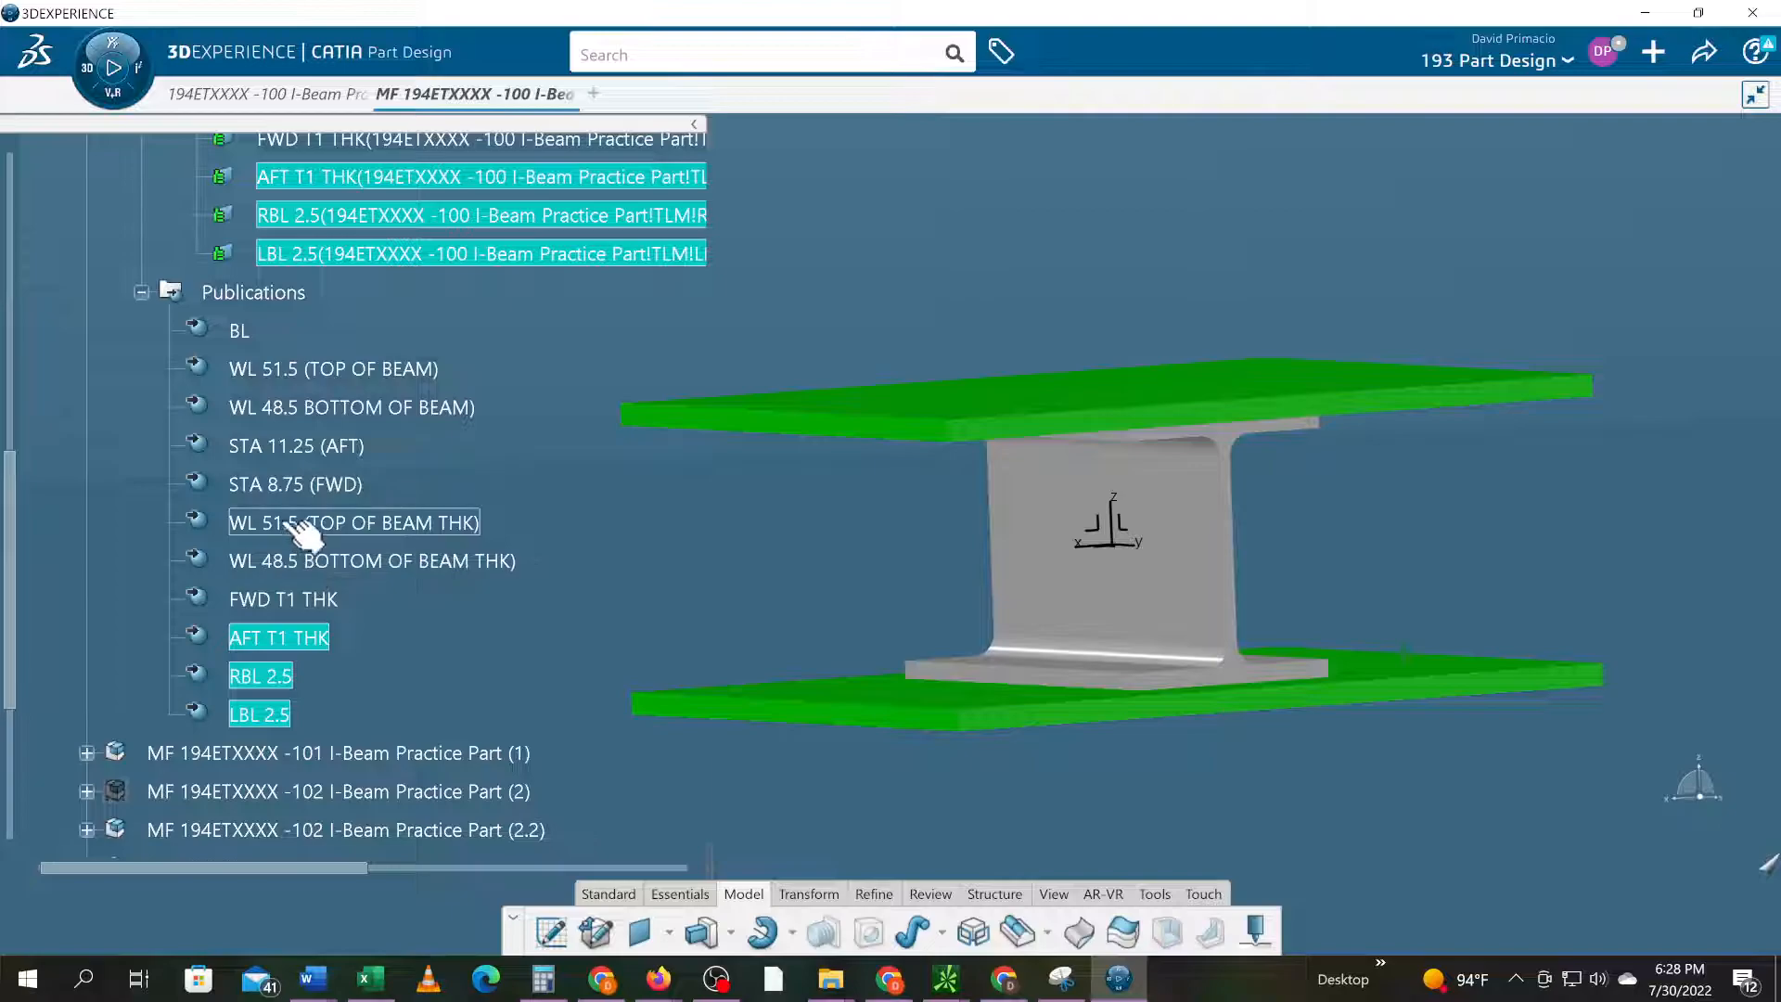
ctrl+click(297, 447)
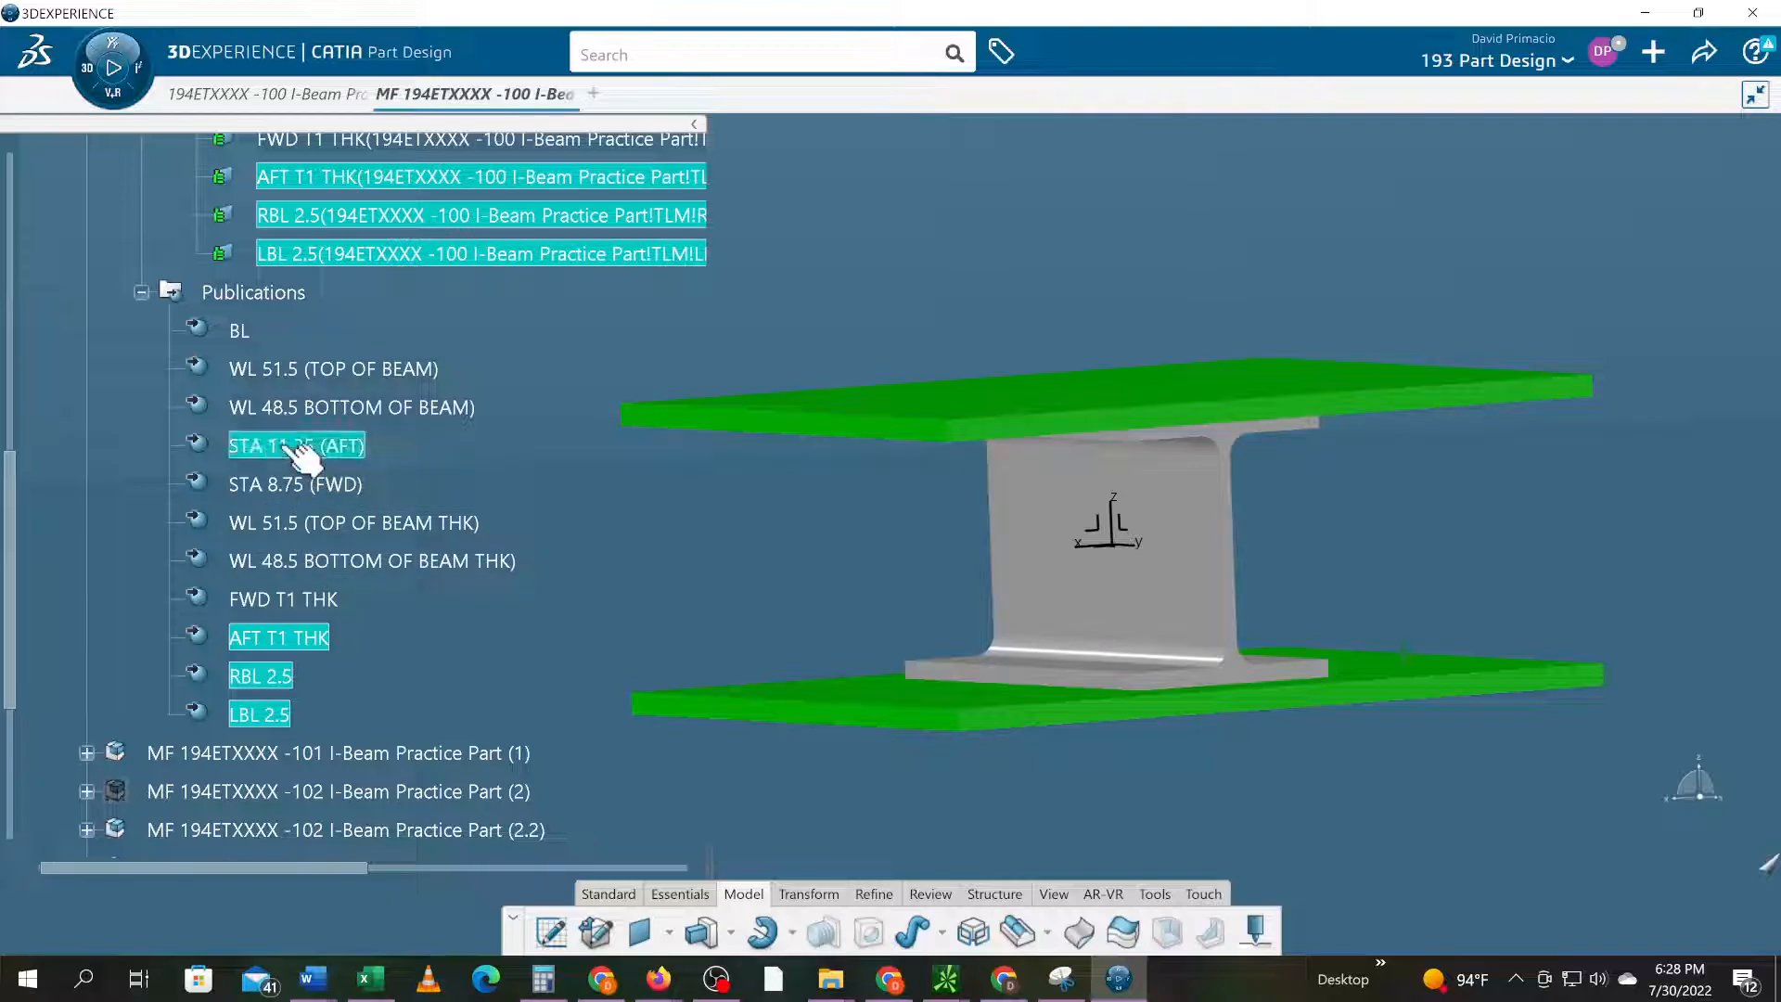
ctrl+click(278, 523)
ctrl+click(276, 561)
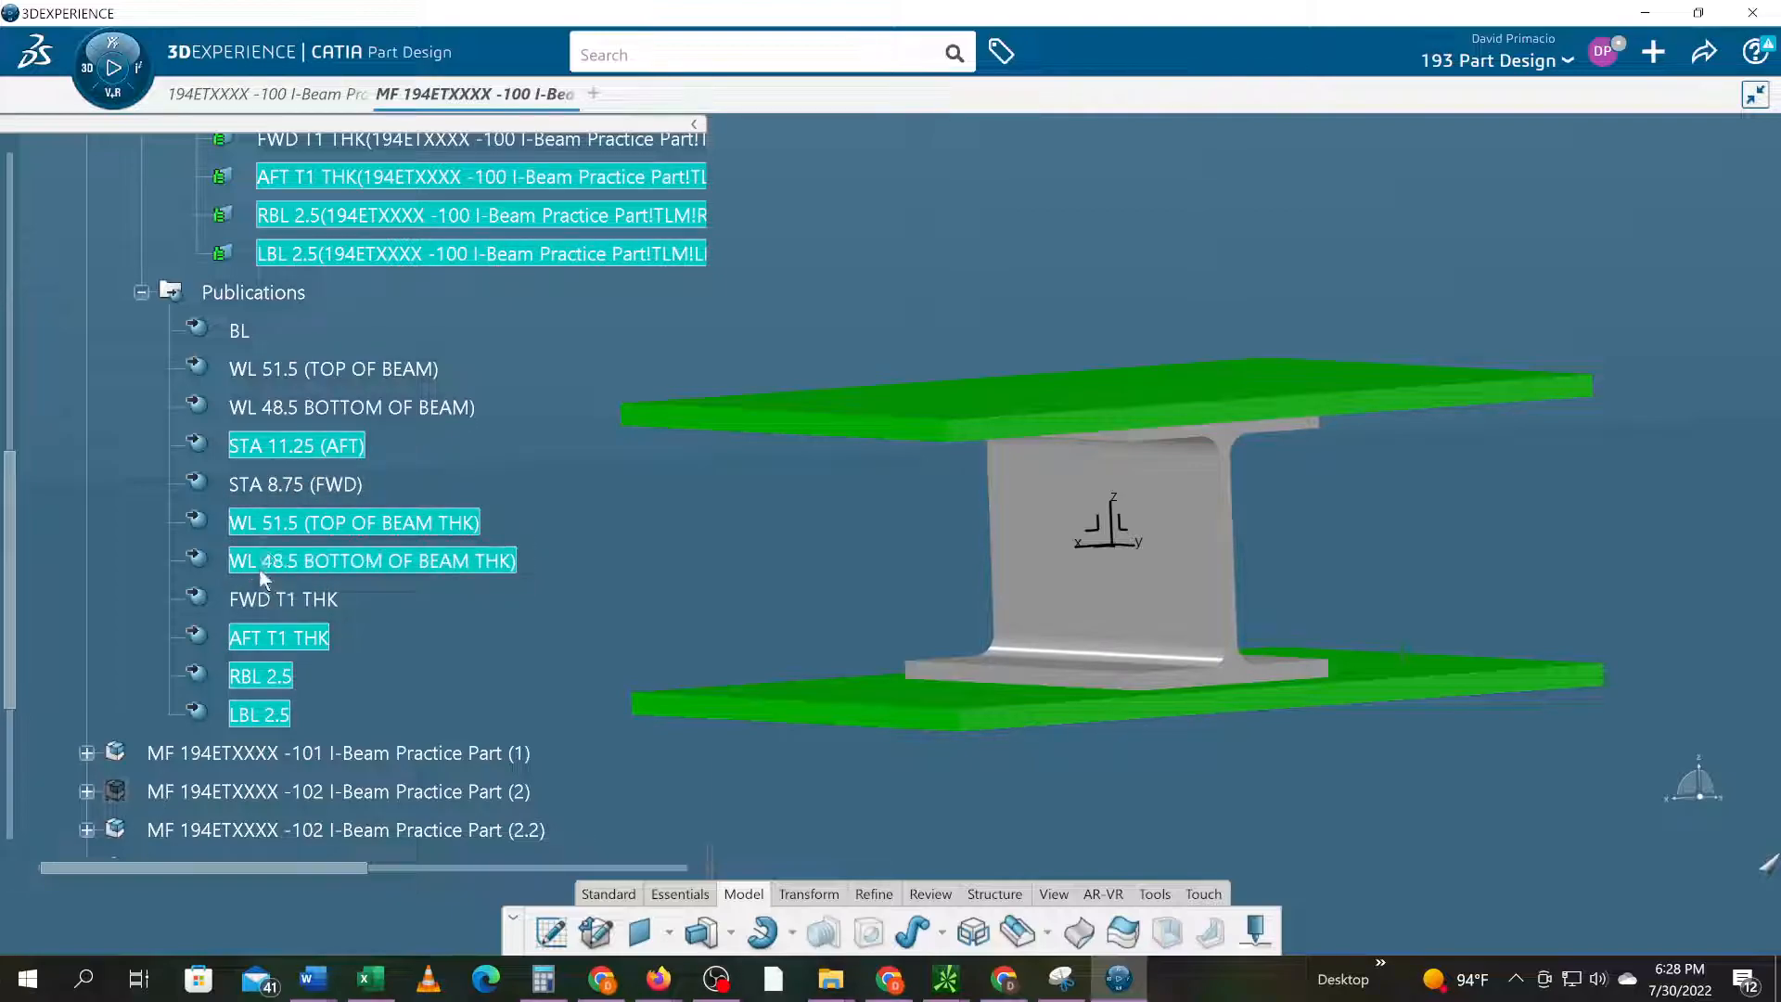
right_click(265, 568)
click(319, 694)
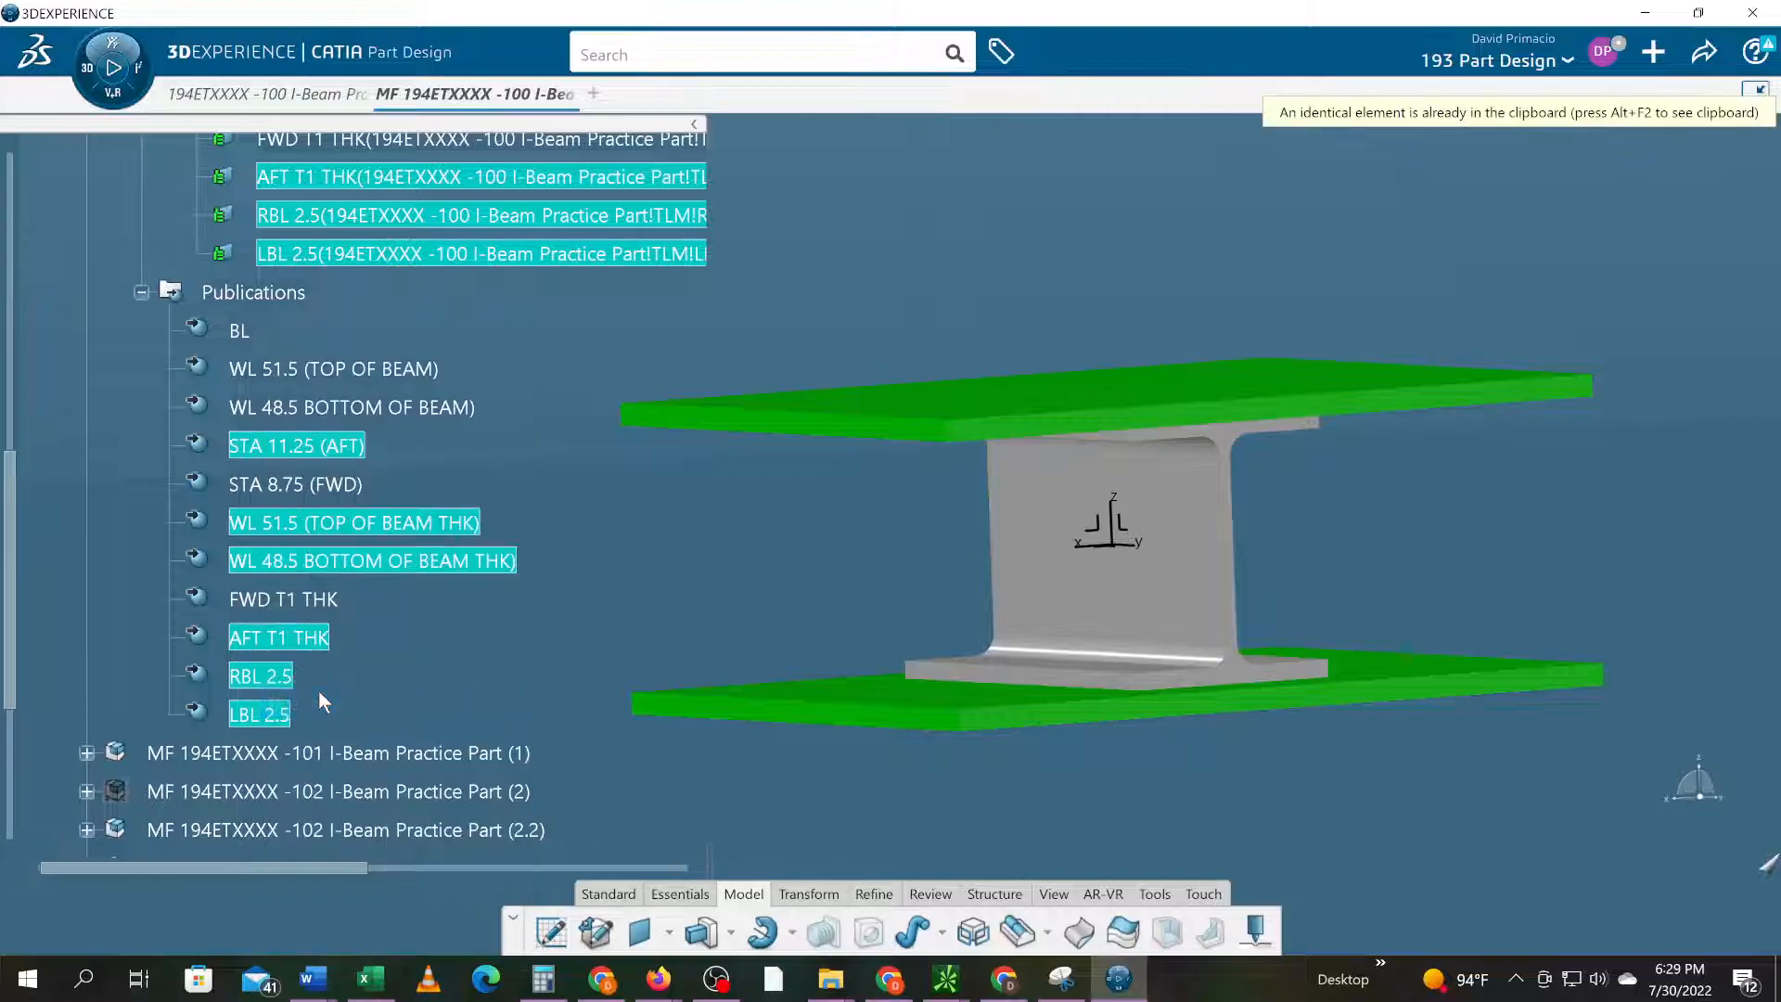
- Paste the copied publications into the -103 AFT SQR TUBE part's 3D shape and expand its External References
scroll(398, 686, down, 5)
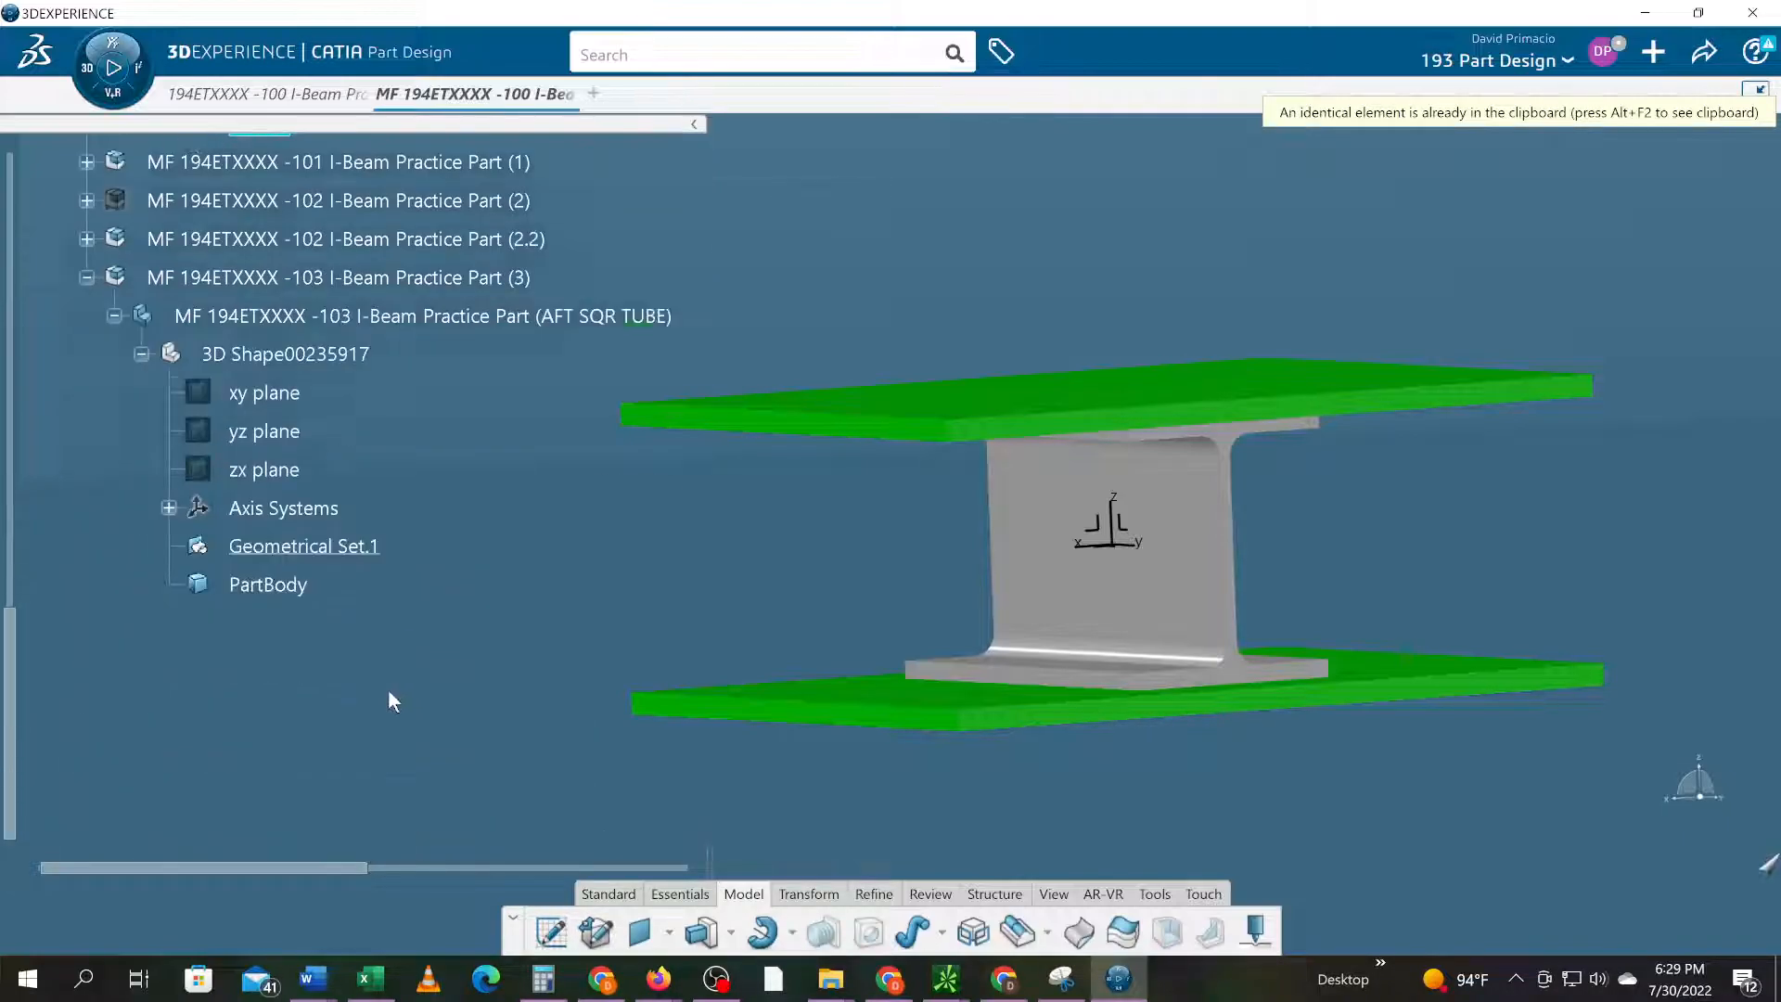
click(269, 356)
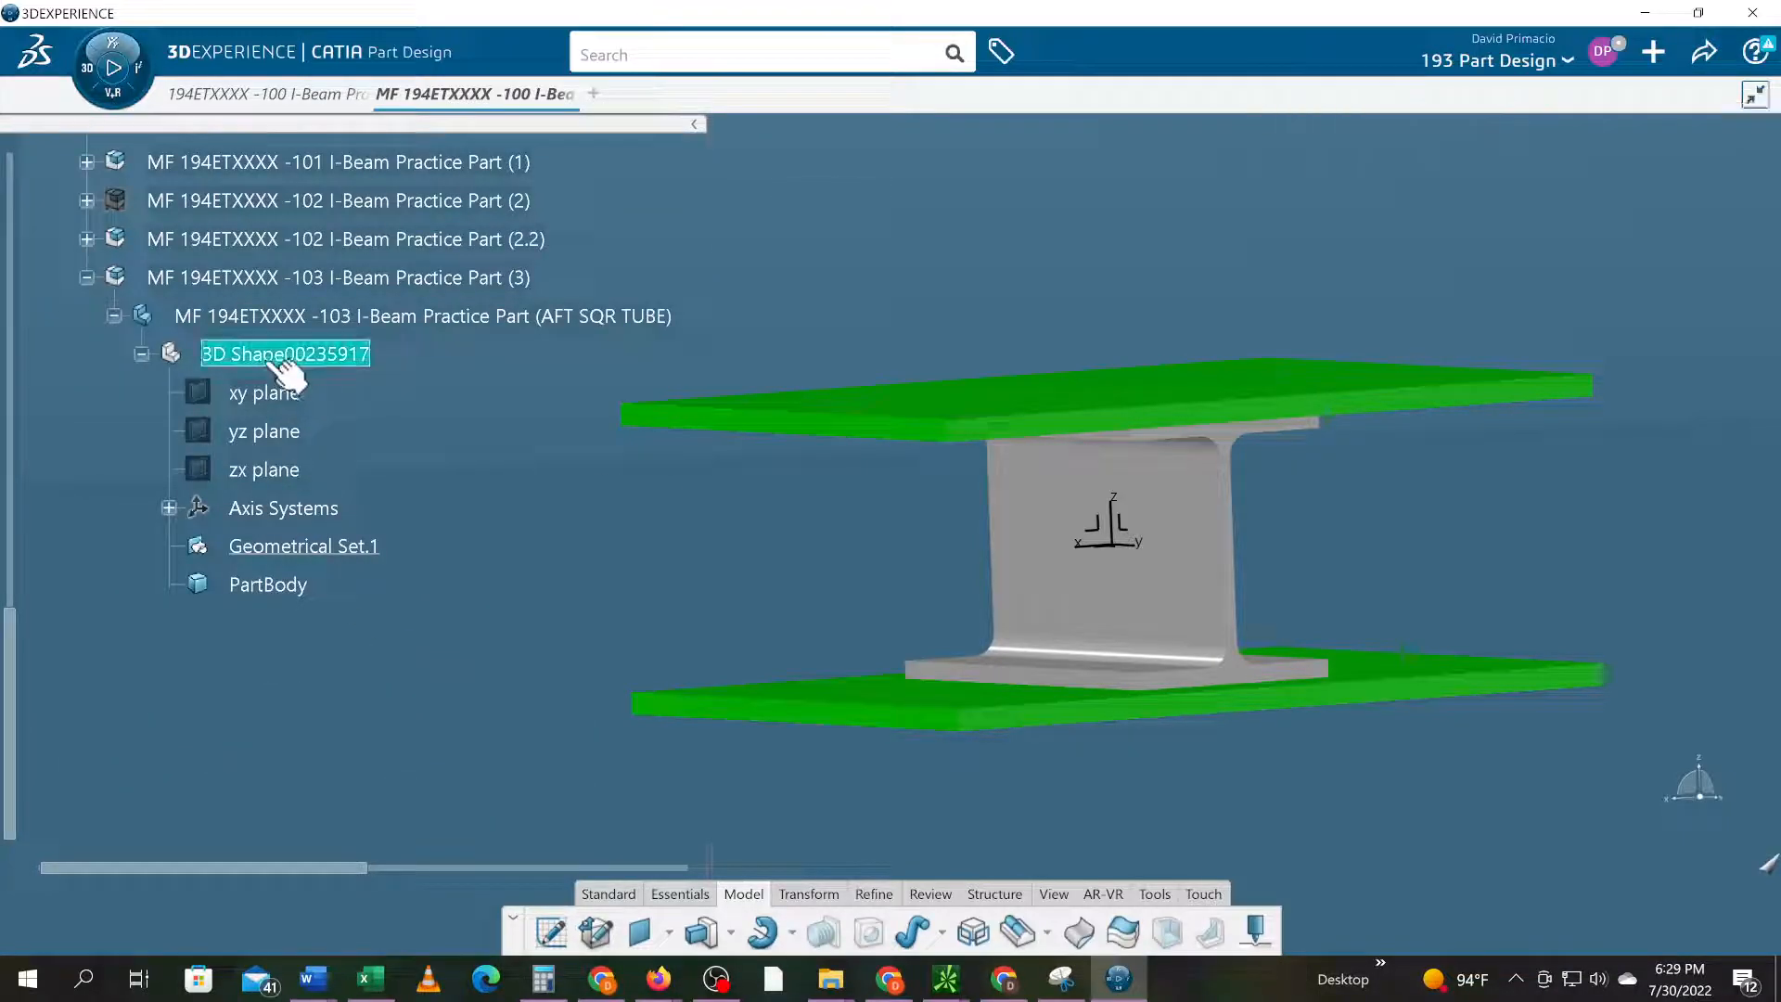
right_click(269, 363)
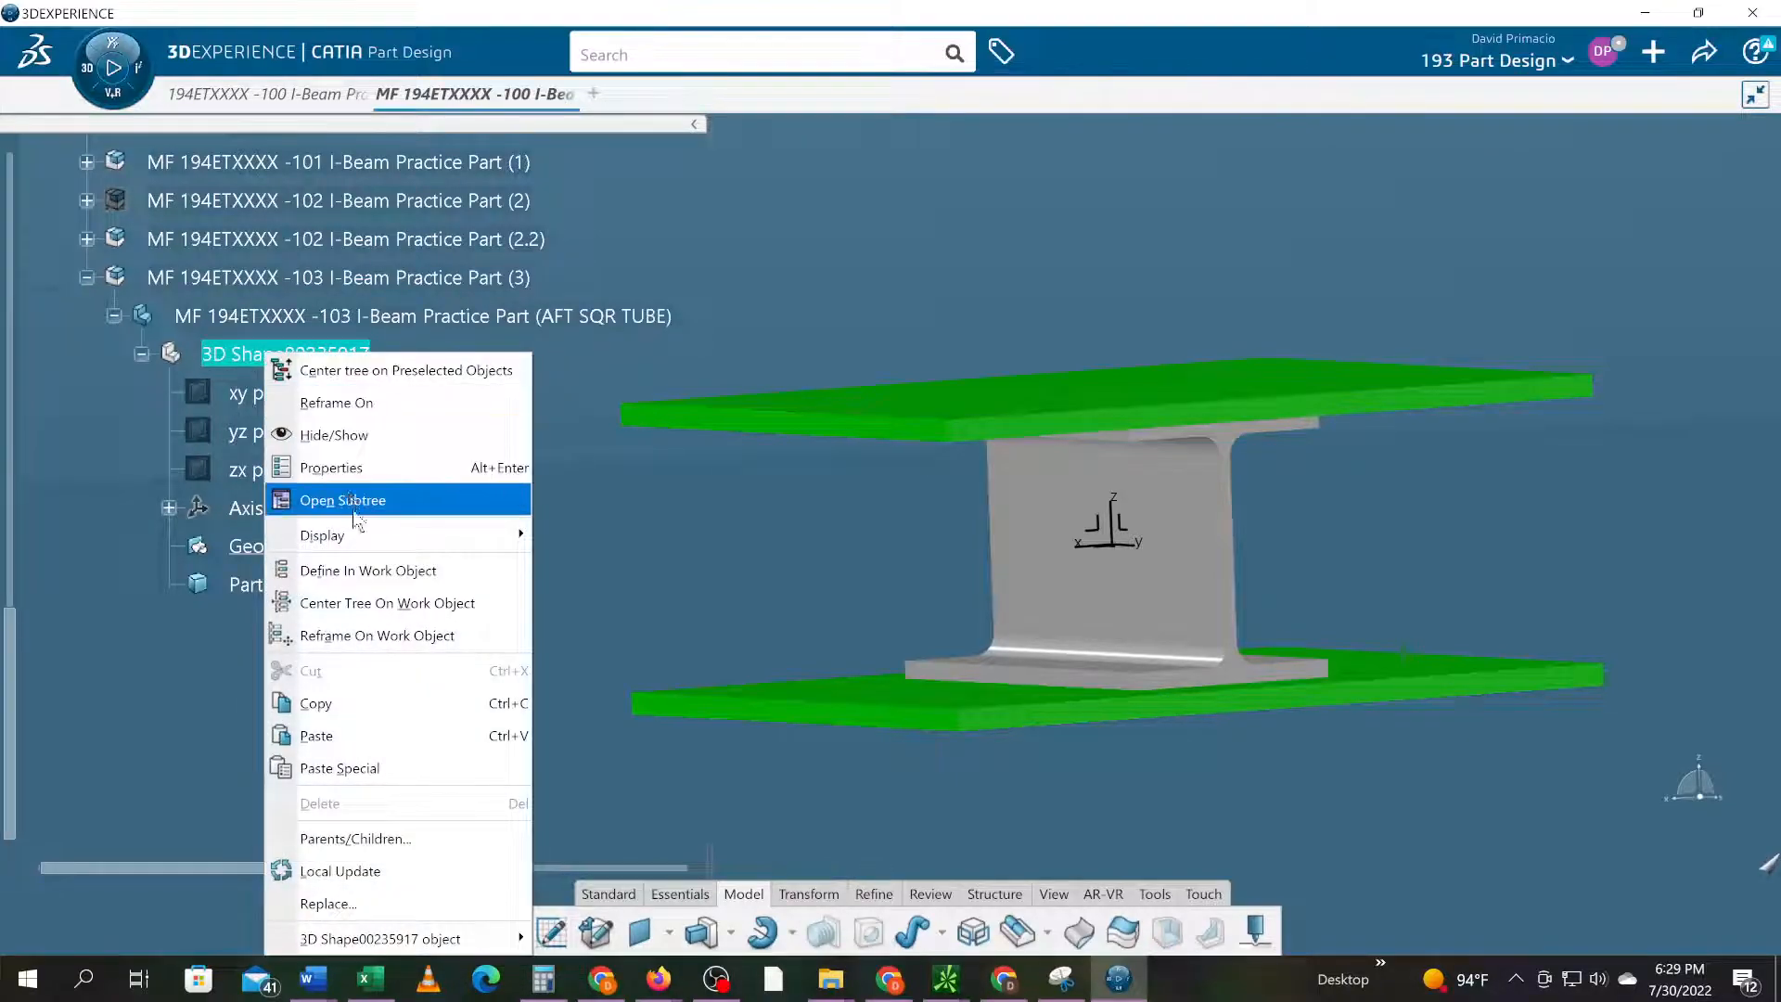
click(316, 737)
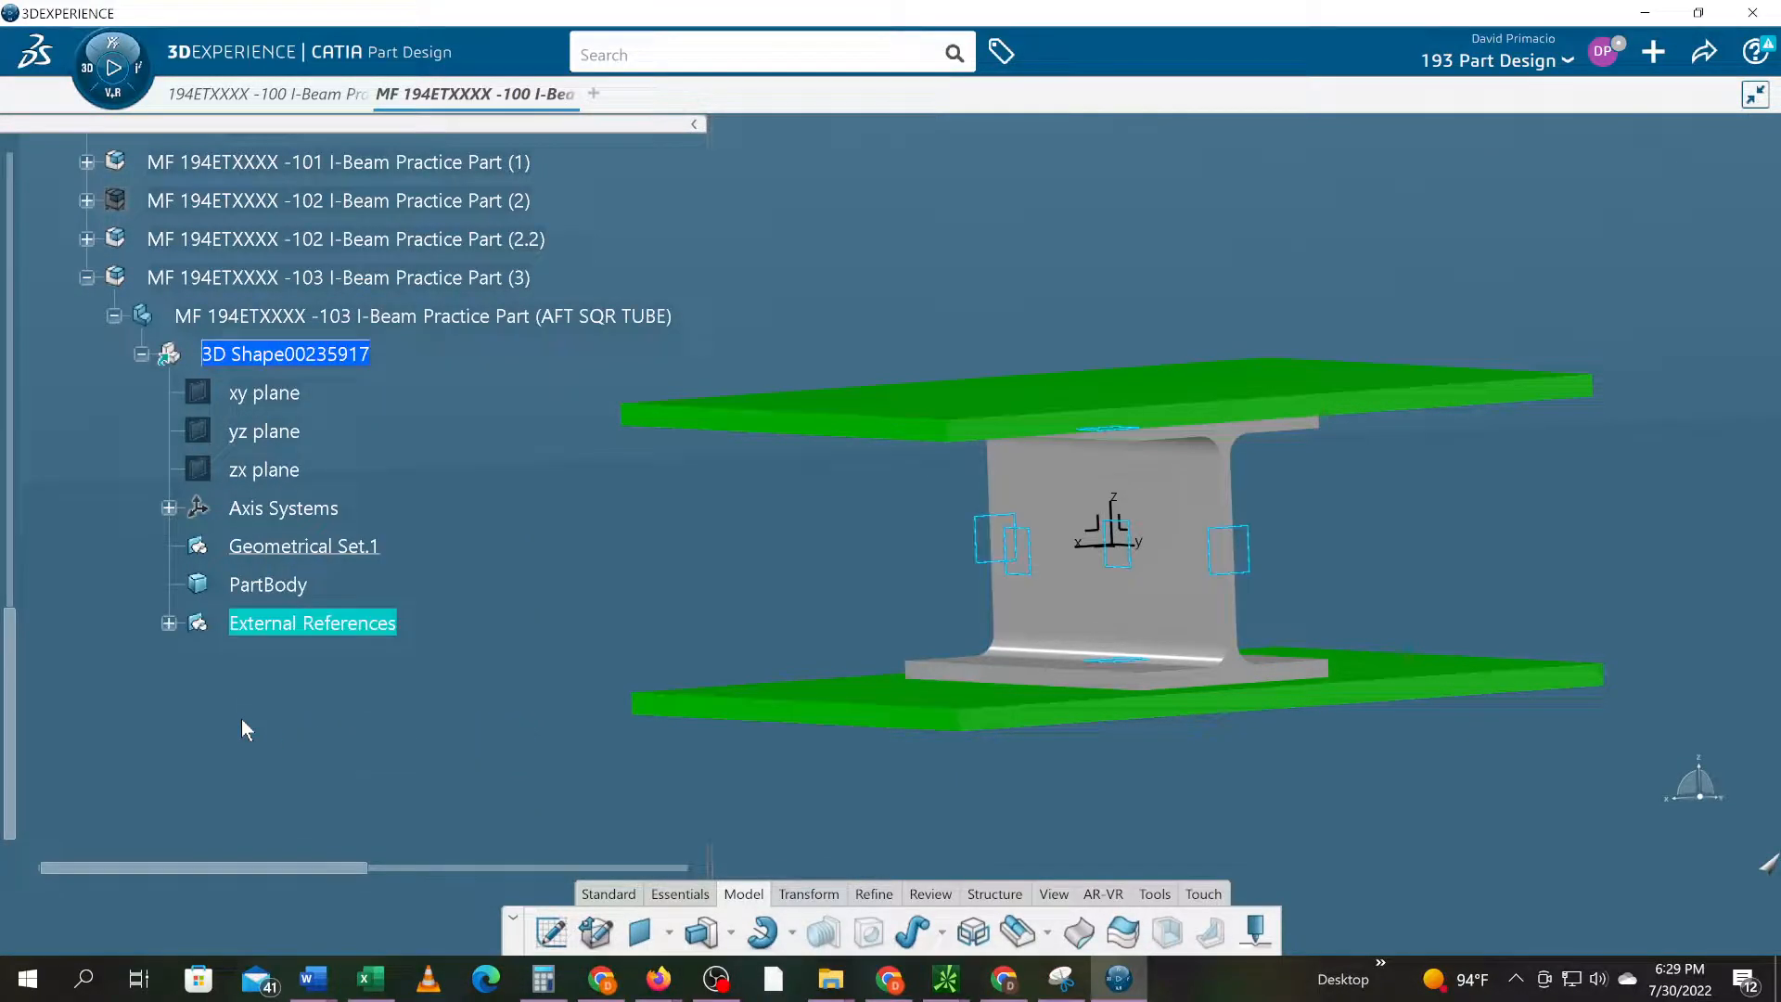
click(169, 623)
scroll(365, 640, down, 1)
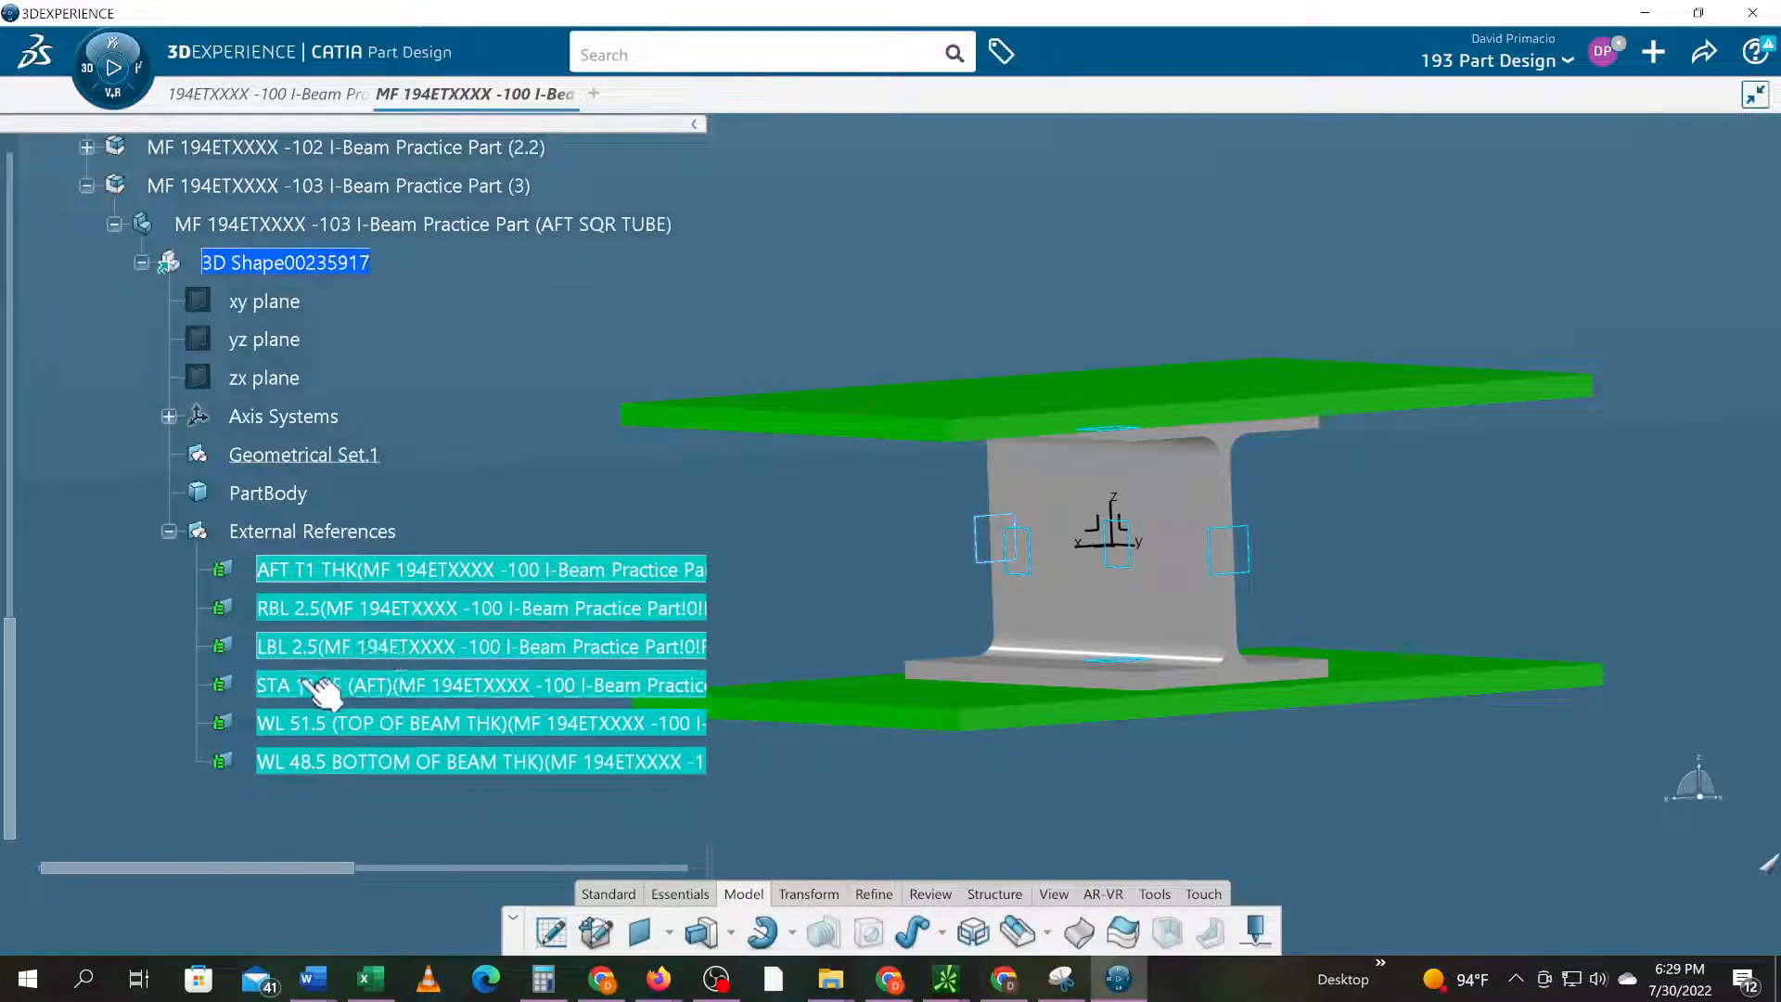
click(959, 794)
middle_drag(882, 792, 1042, 715)
scroll(79, 582, up, 5)
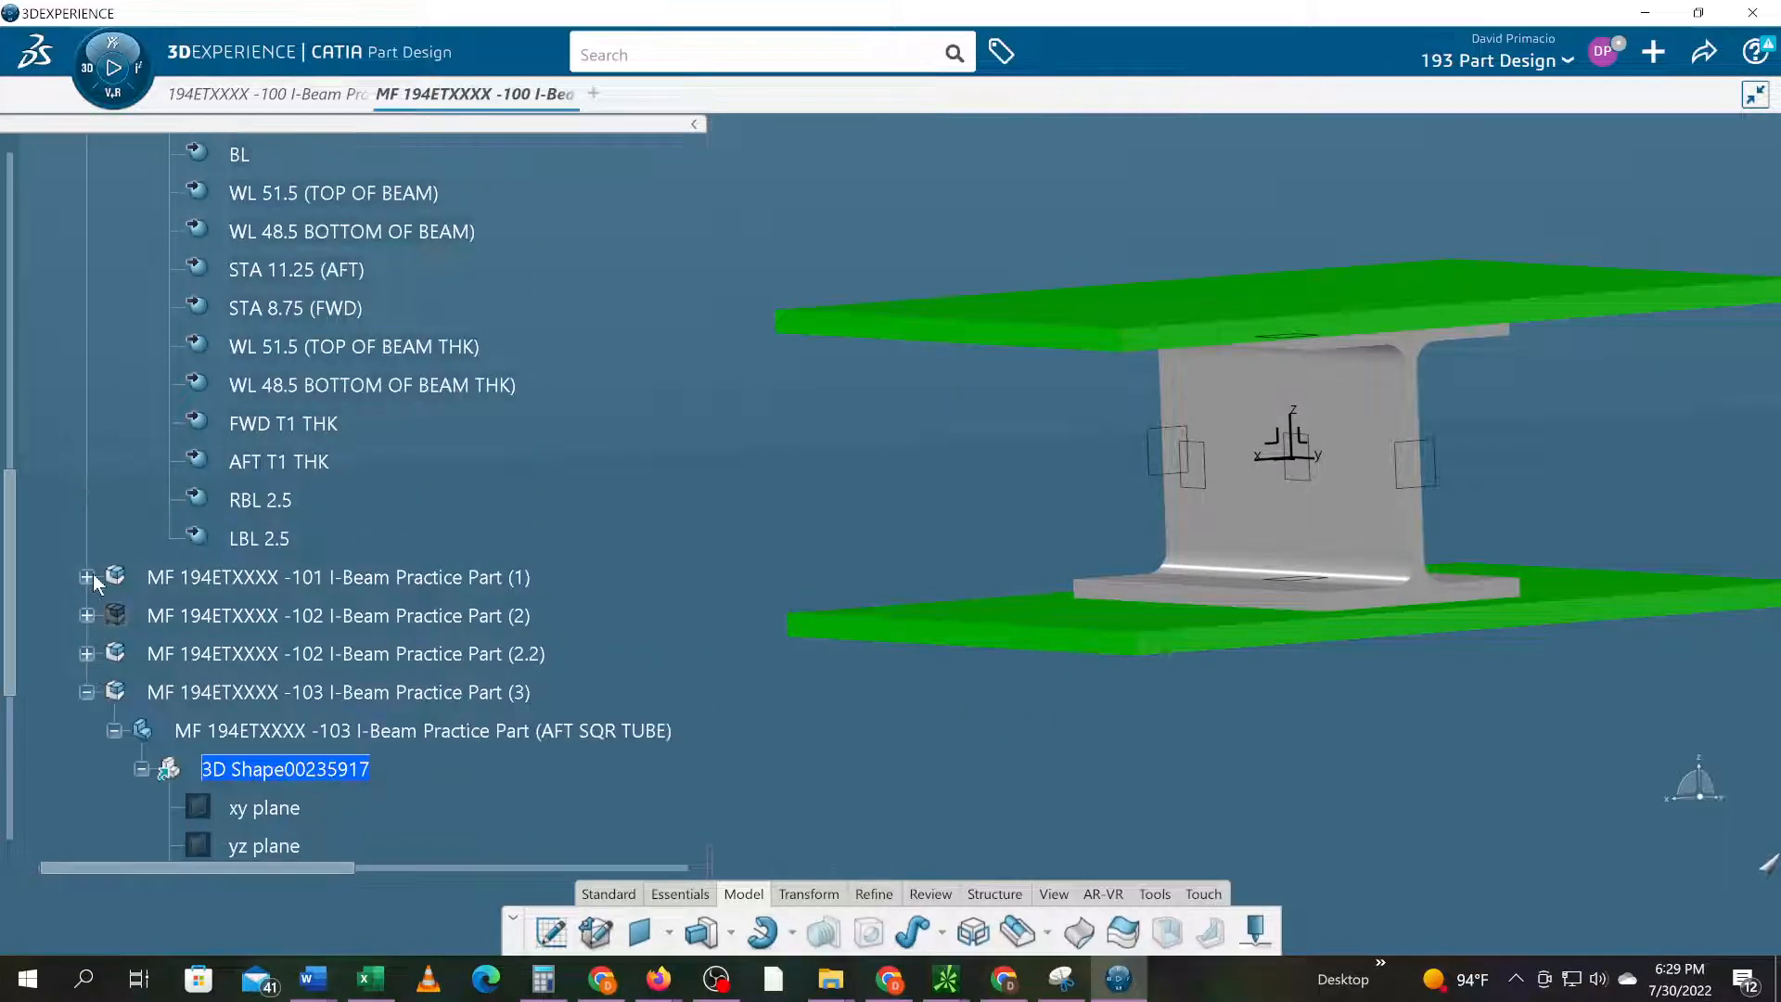
scroll(93, 577, up, 1)
click(239, 239)
middle_drag(950, 513, 1110, 541)
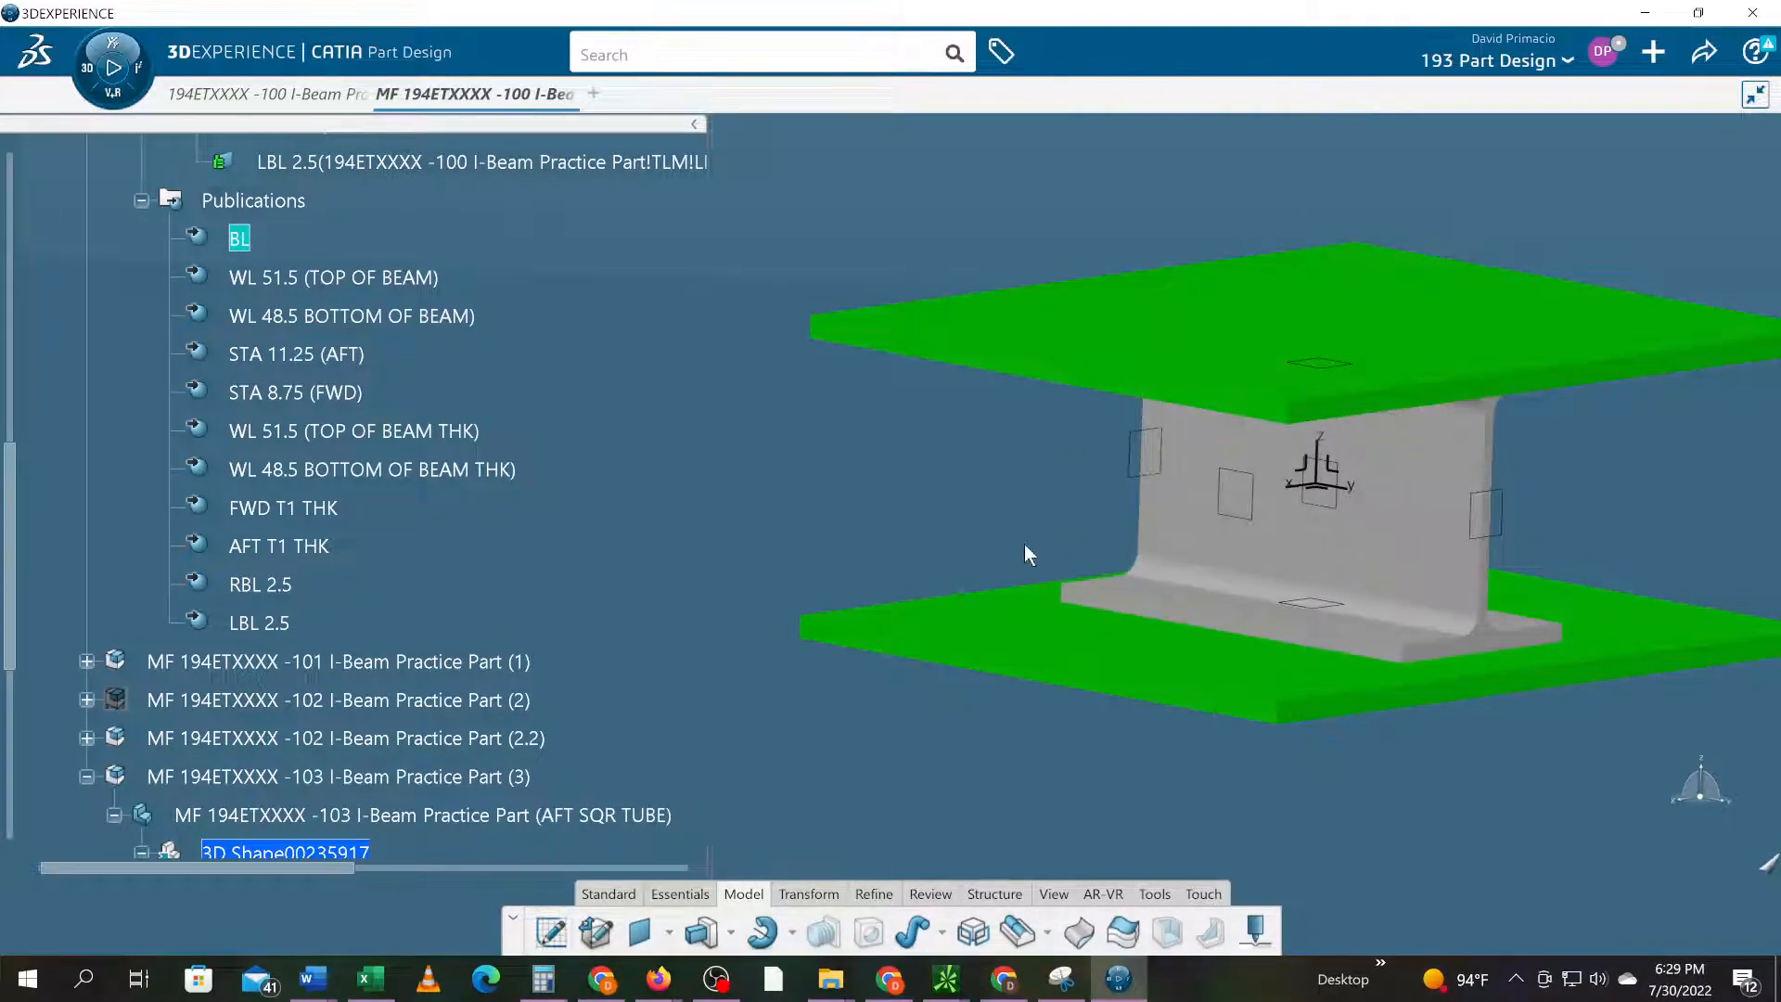
middle_drag(678, 489, 616, 484)
right_click(227, 243)
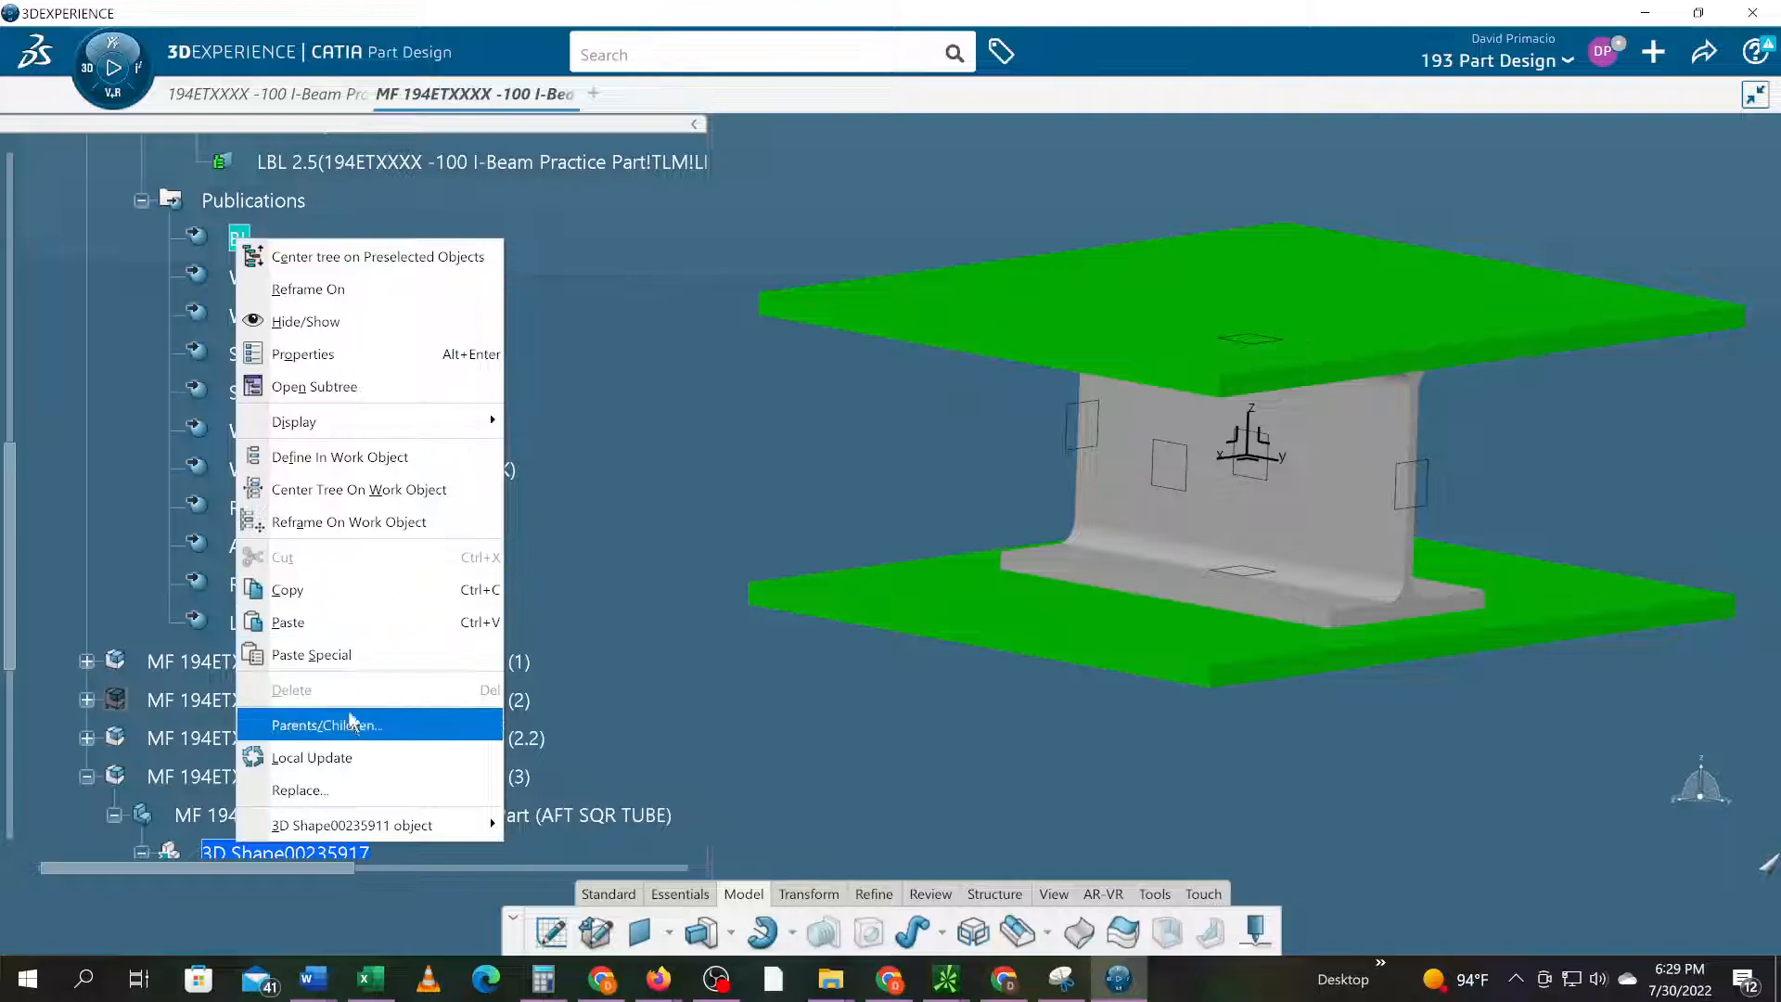
click(643, 345)
- Activate the RLM part's 3D shape and copy its BL publication
scroll(556, 371, up, 10)
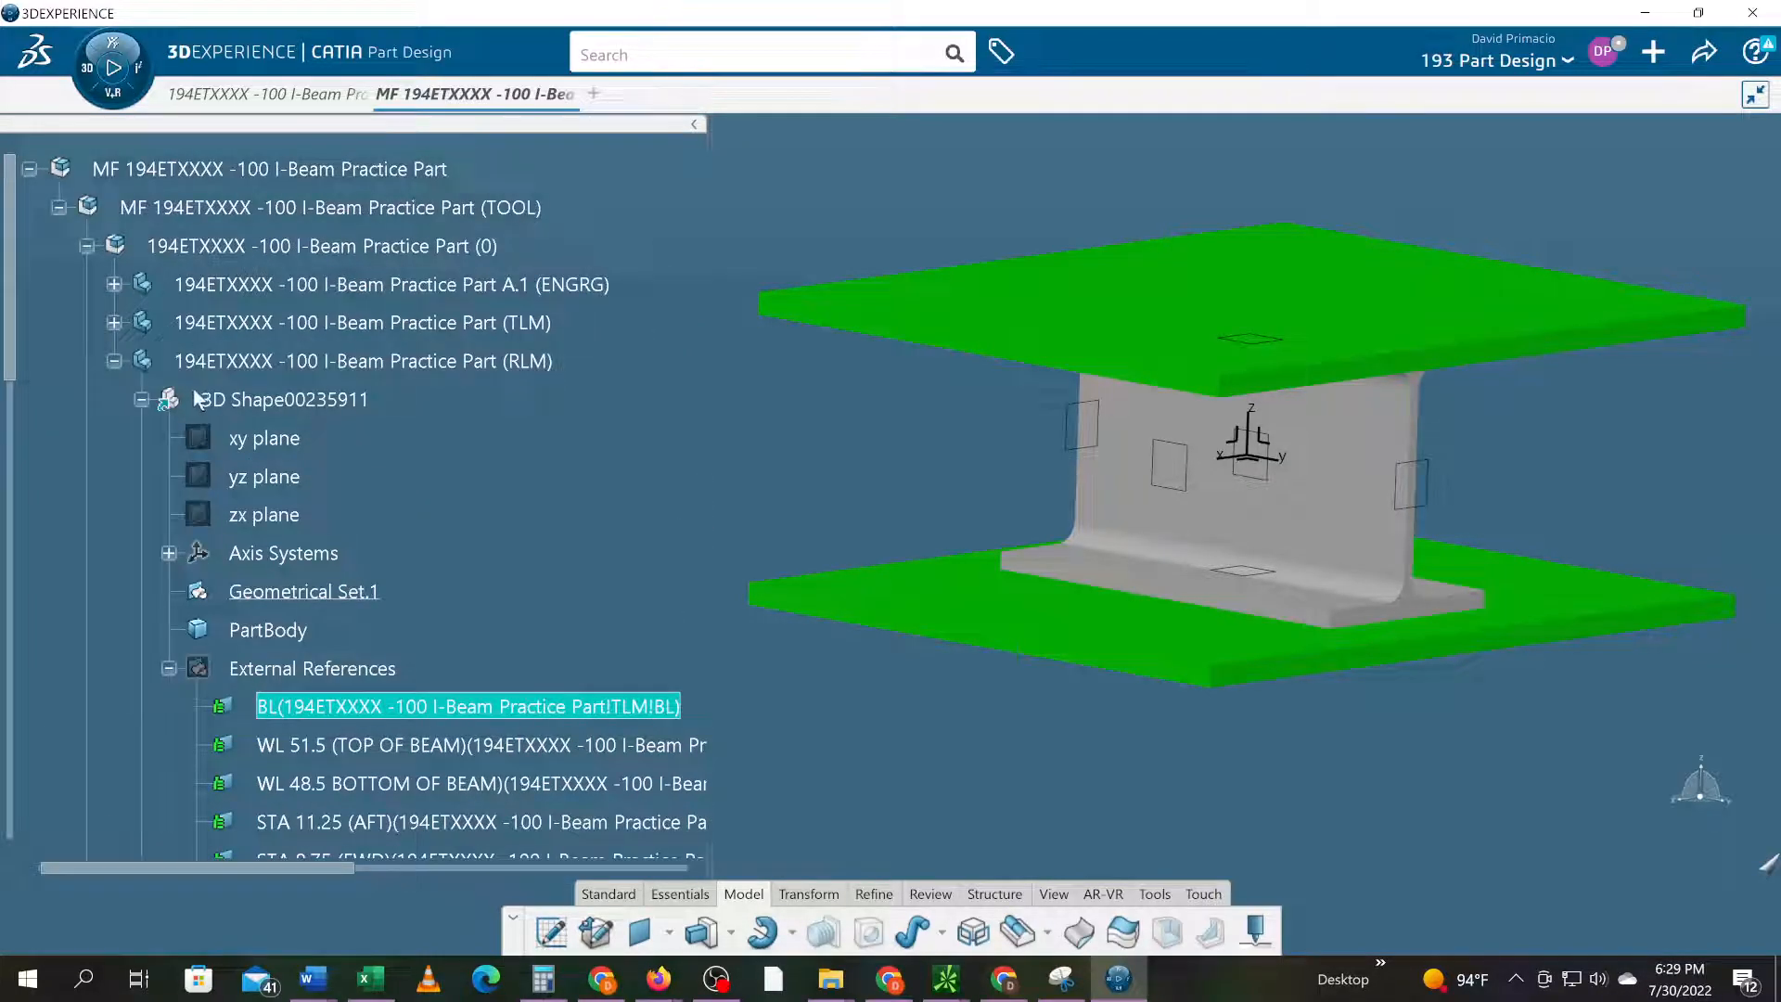
click(274, 401)
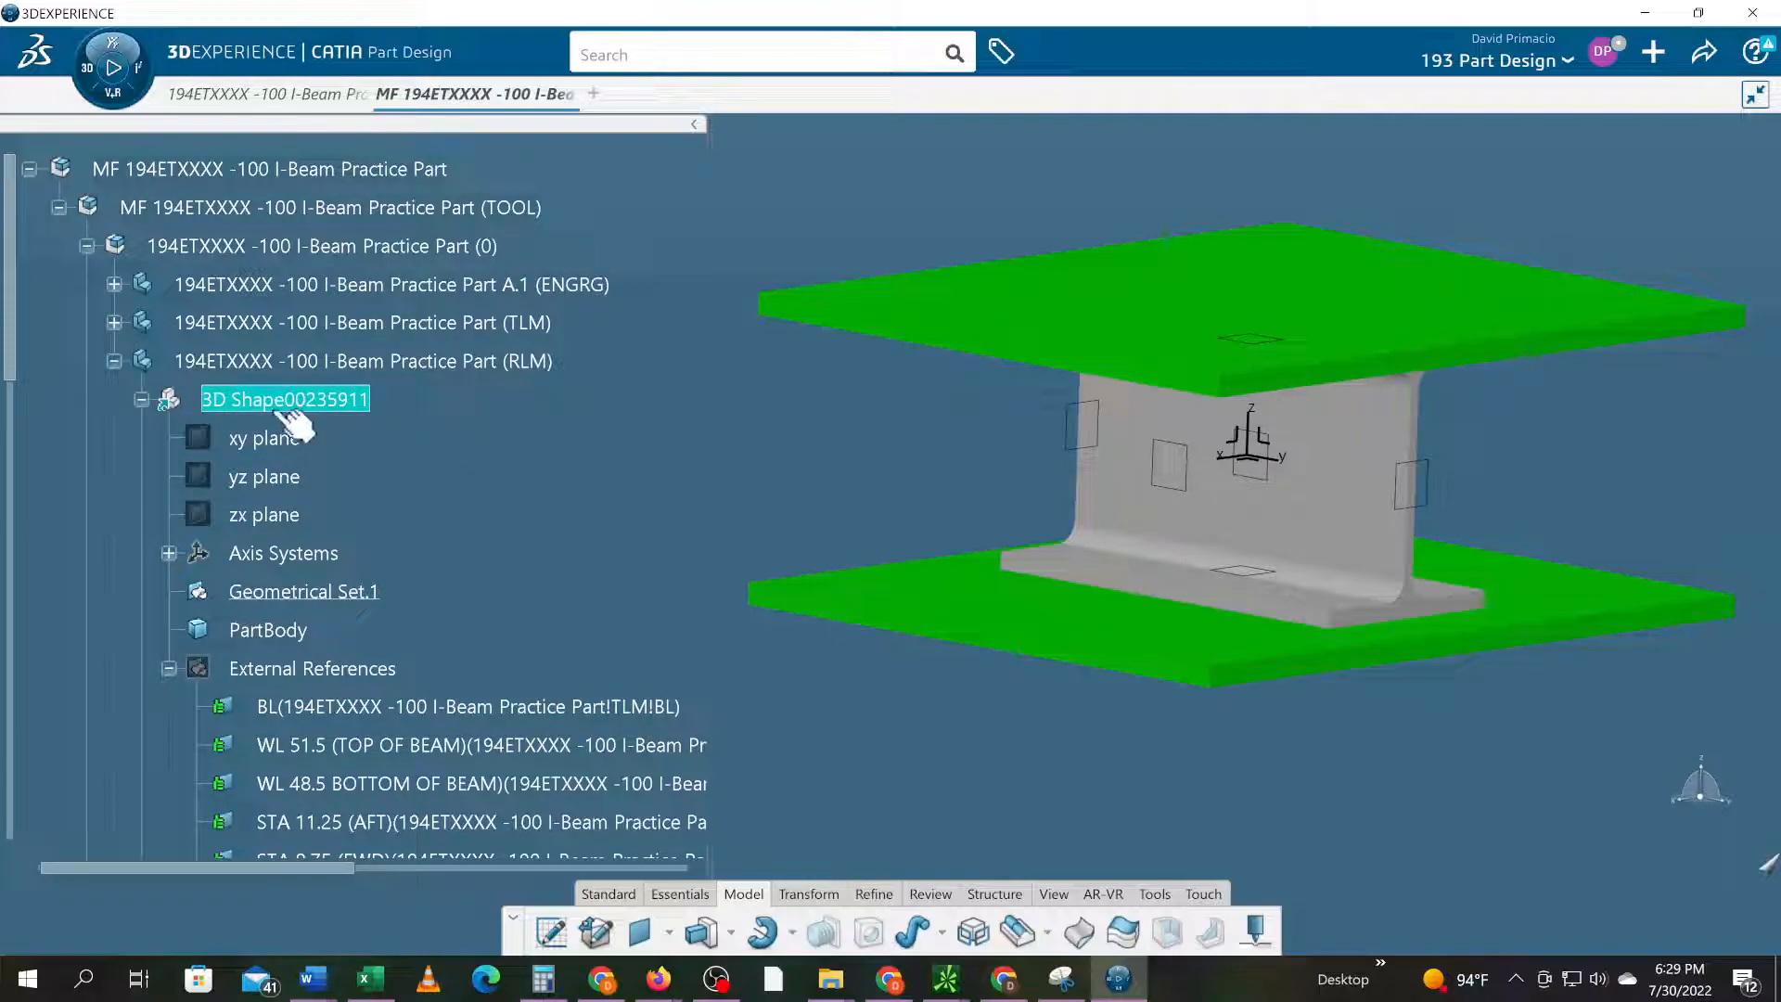
scroll(464, 501, down, 5)
scroll(459, 501, down, 5)
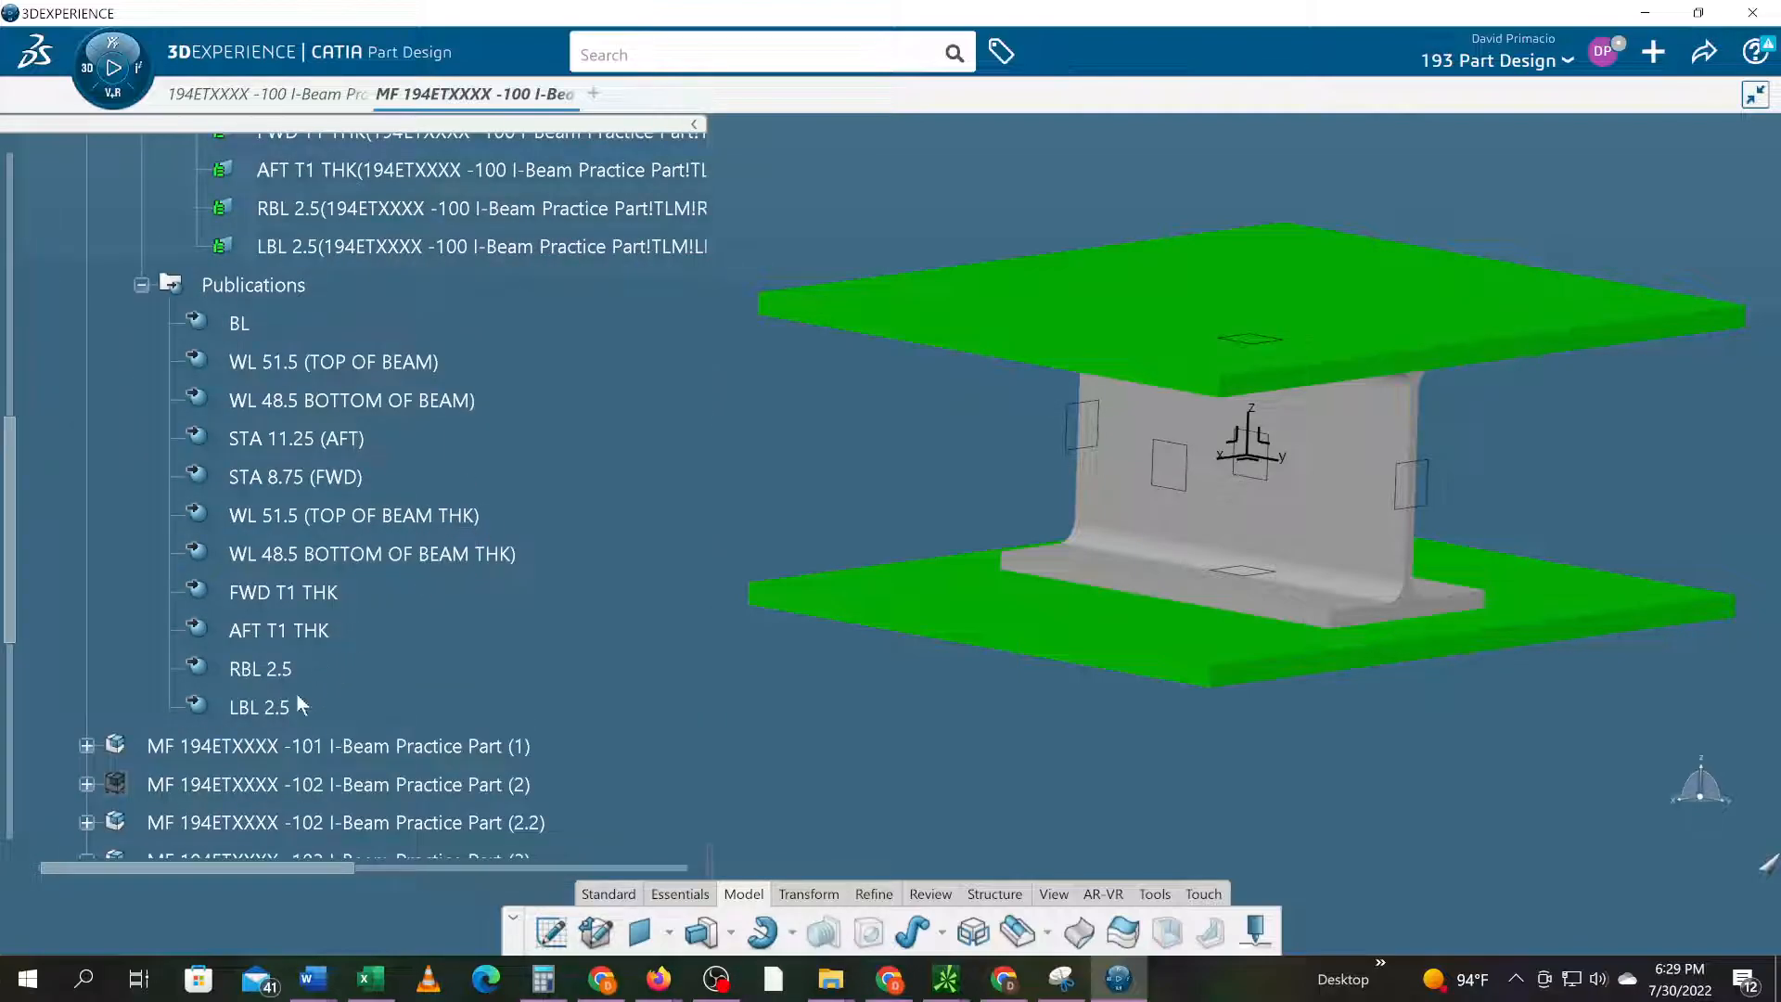
right_click(241, 323)
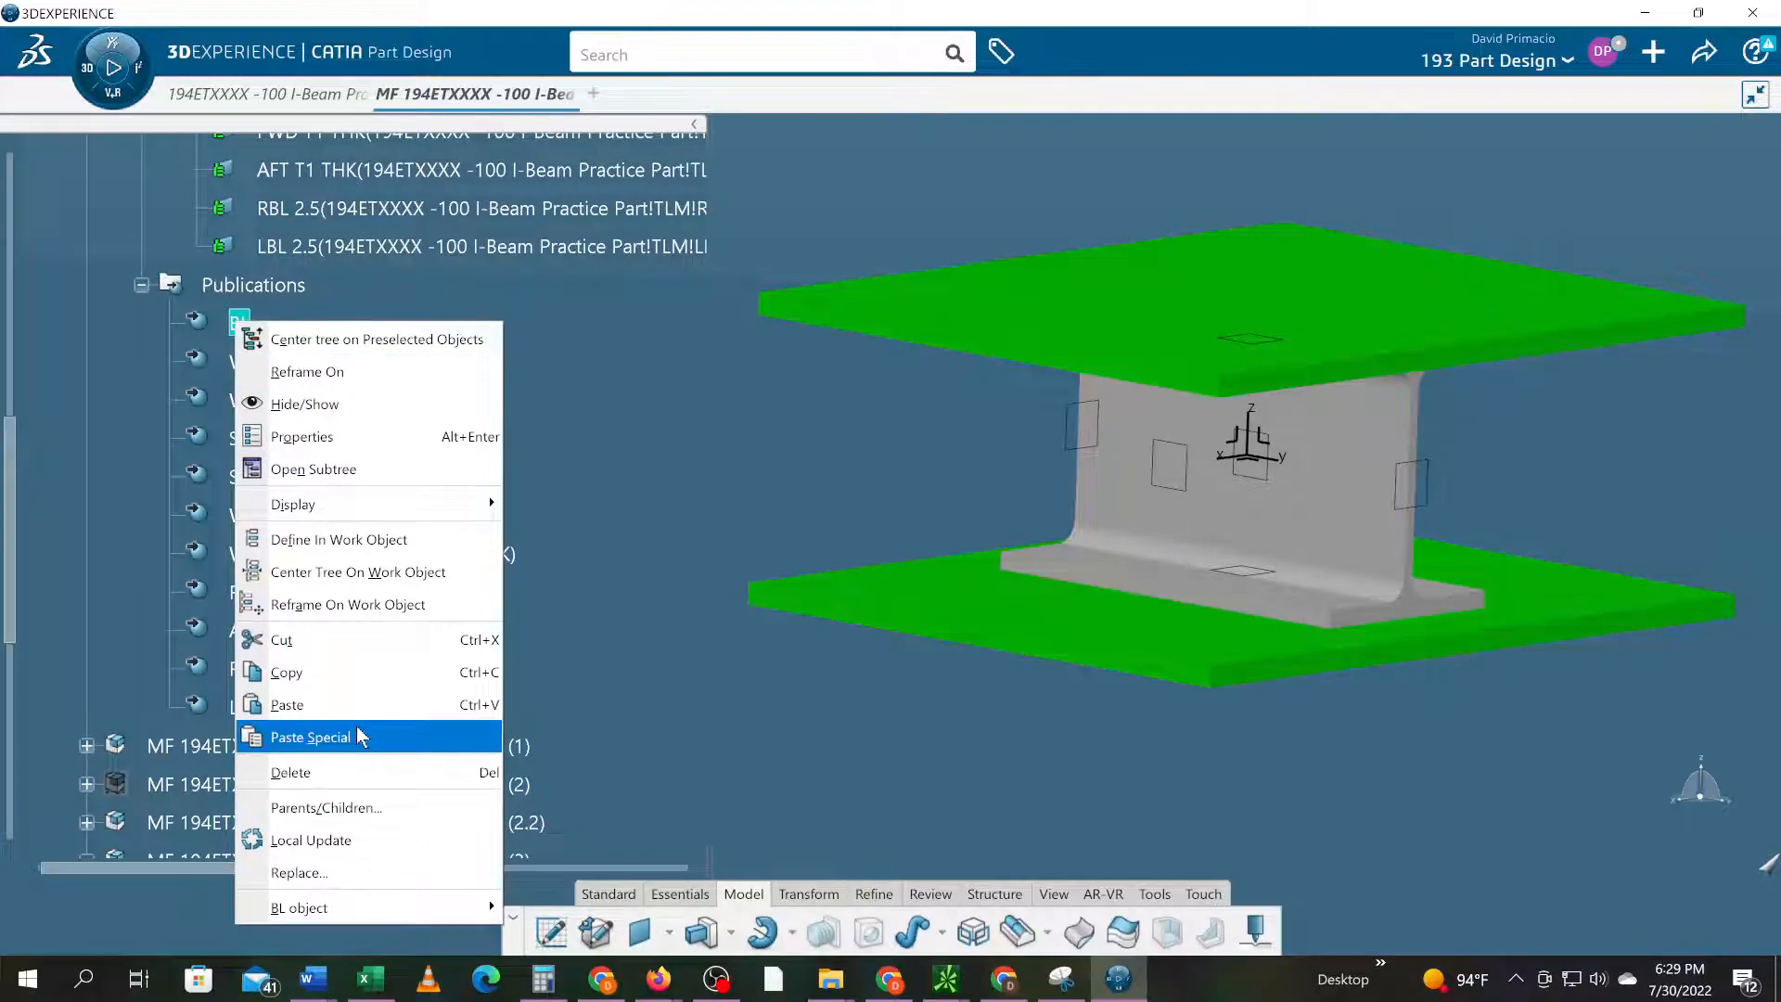
click(287, 672)
- Paste the copied BL publication into the -103 AFT SQR TUBE part's 3D shape as a result with link, then clear the selection
scroll(476, 640, down, 4)
scroll(477, 649, down, 3)
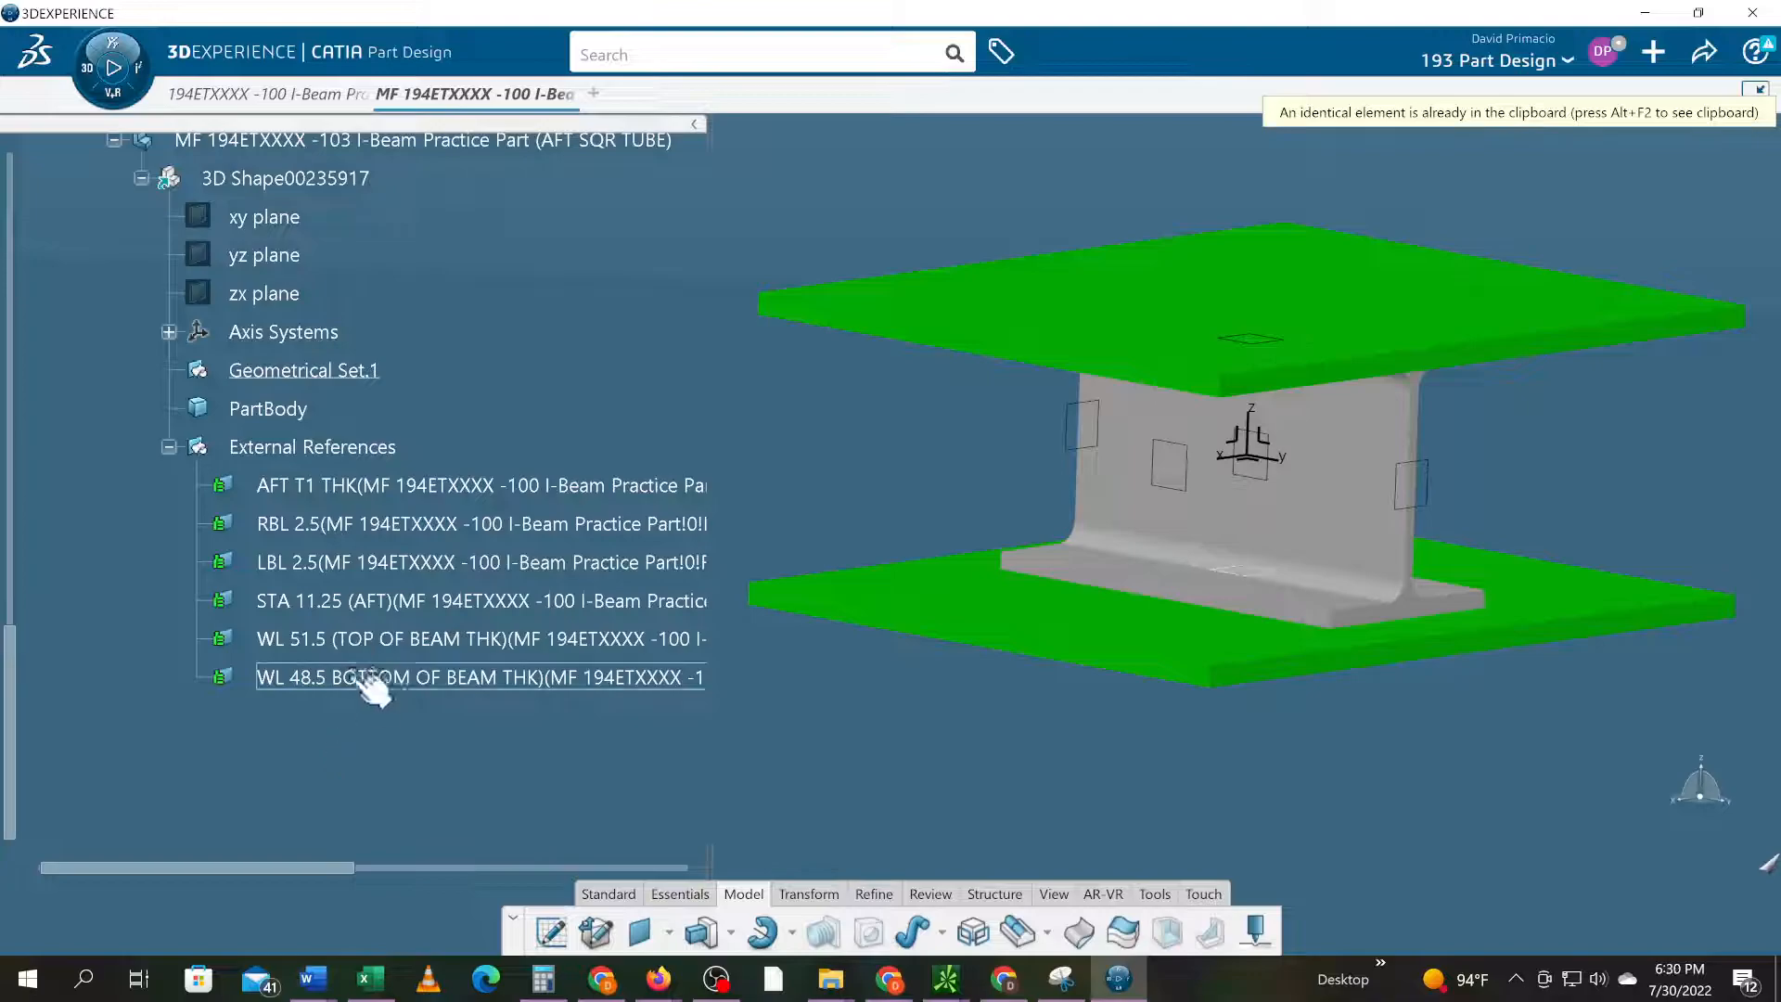
scroll(357, 691, up, 2)
click(267, 349)
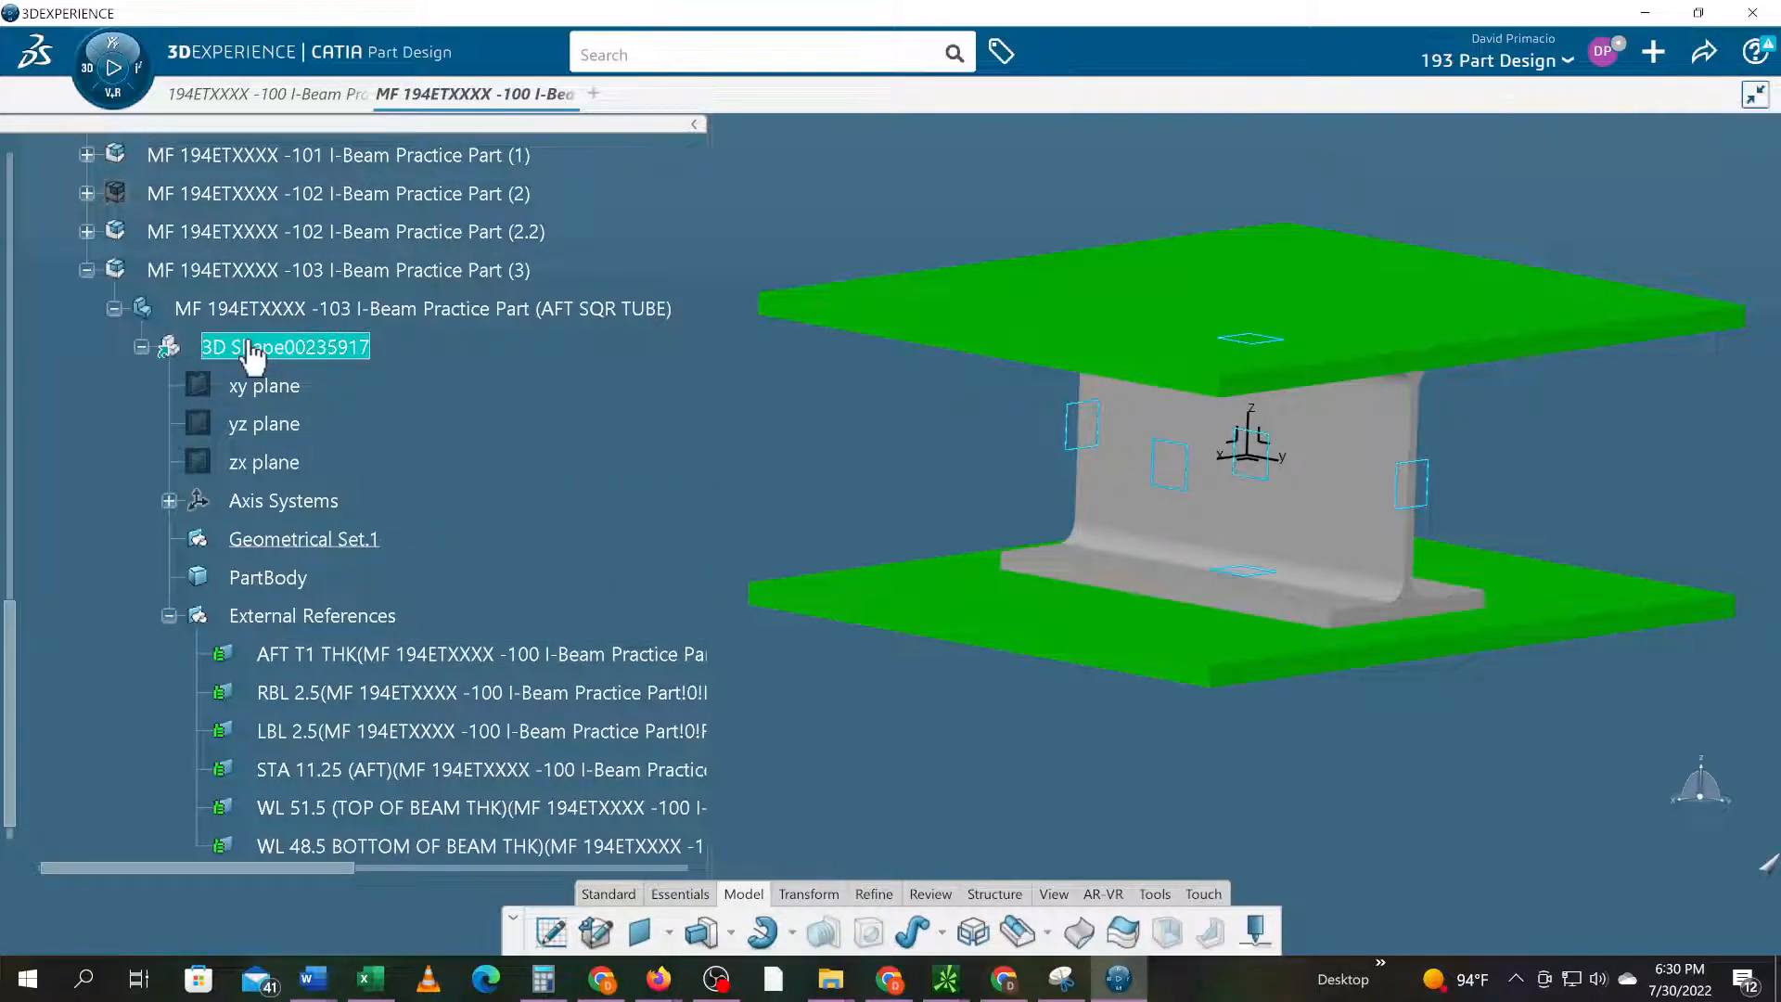
right_click(245, 347)
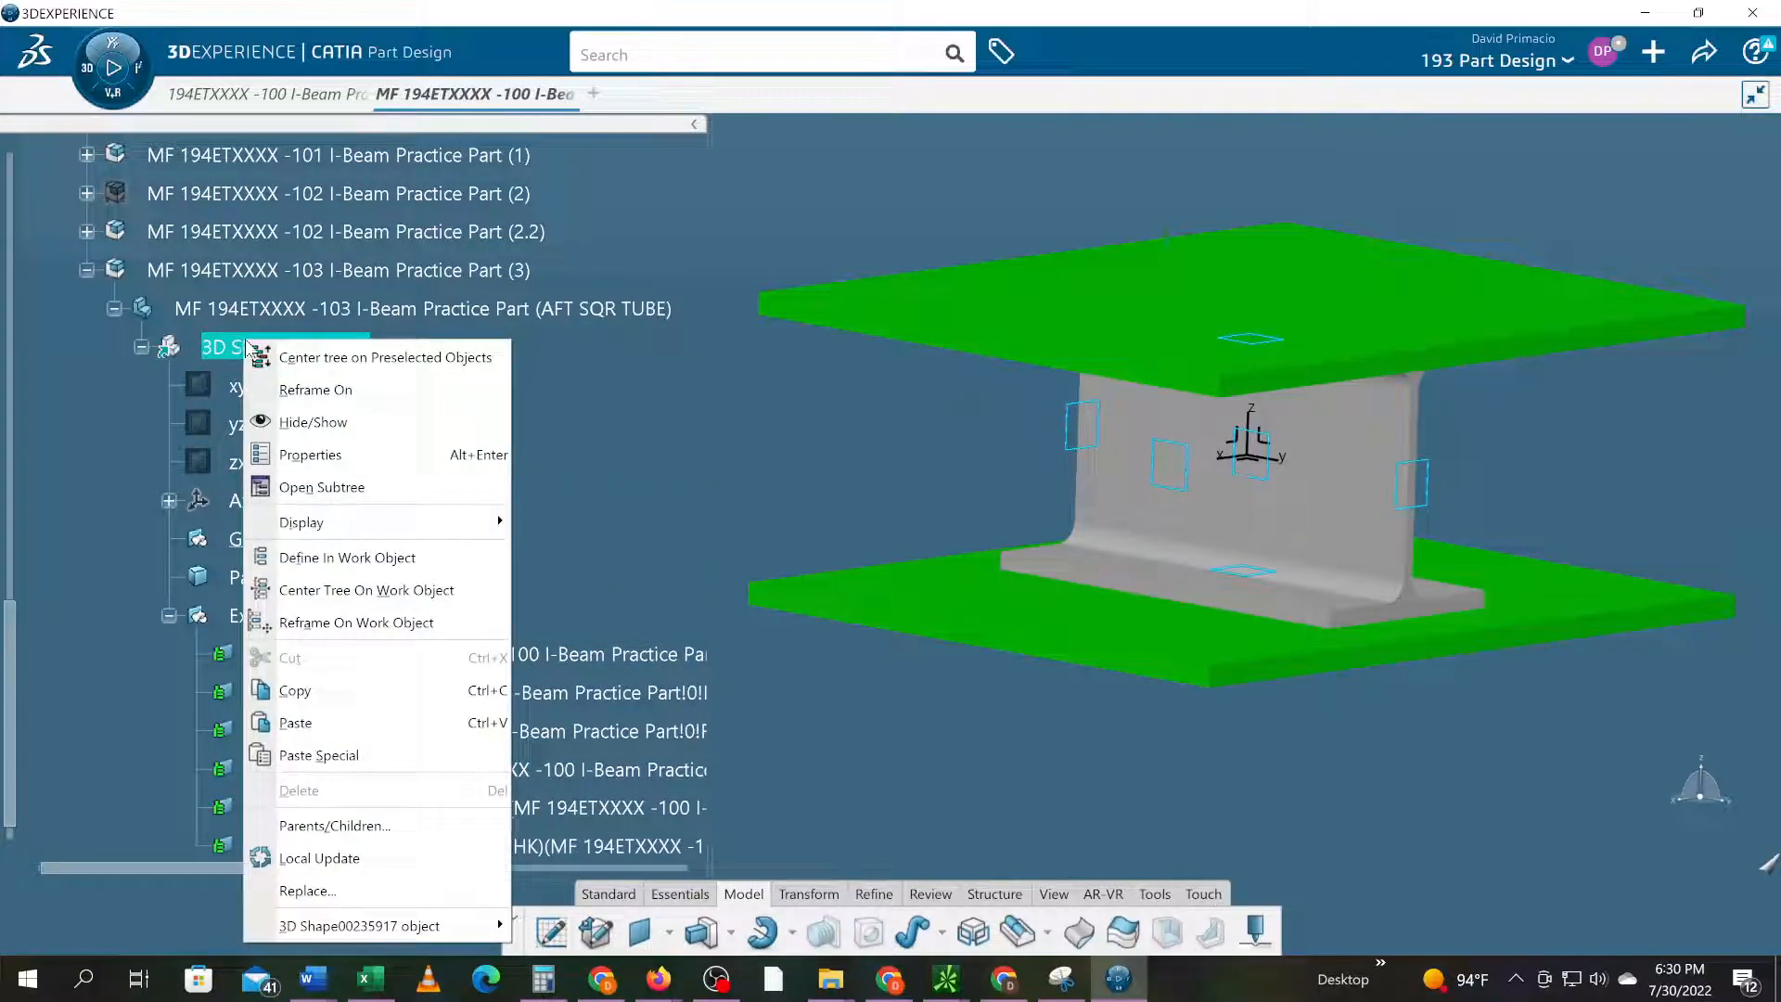
click(372, 754)
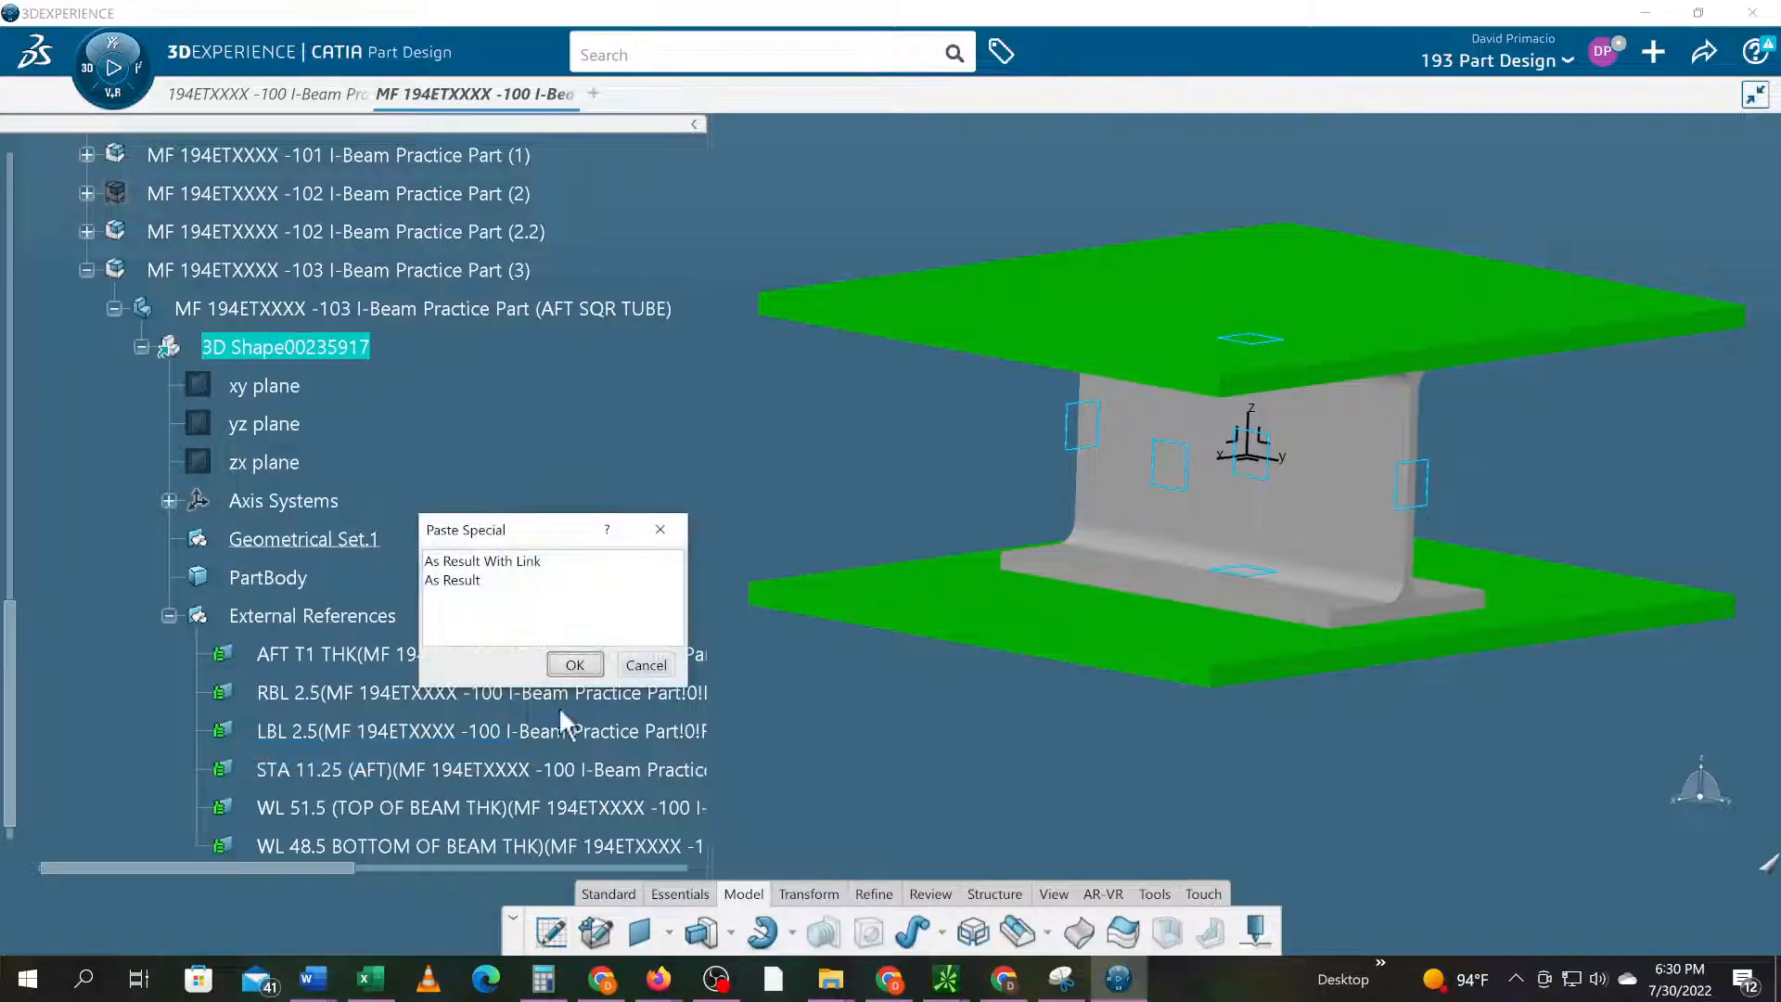
click(544, 561)
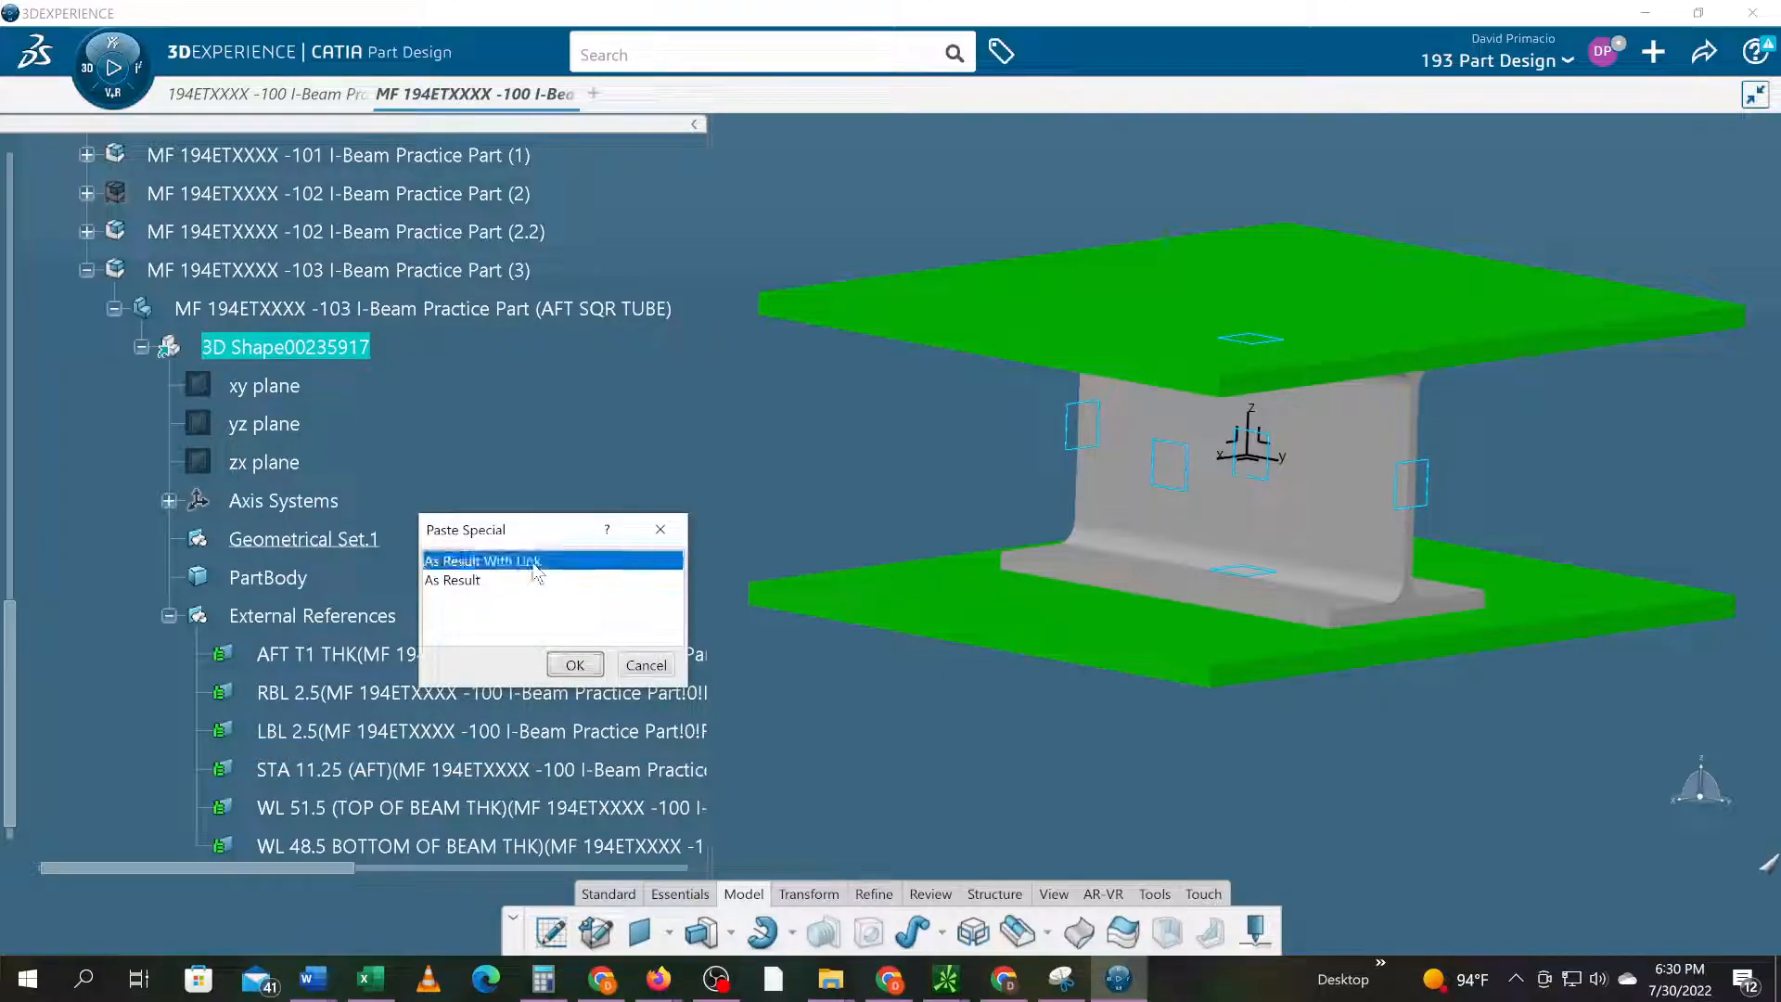
click(574, 664)
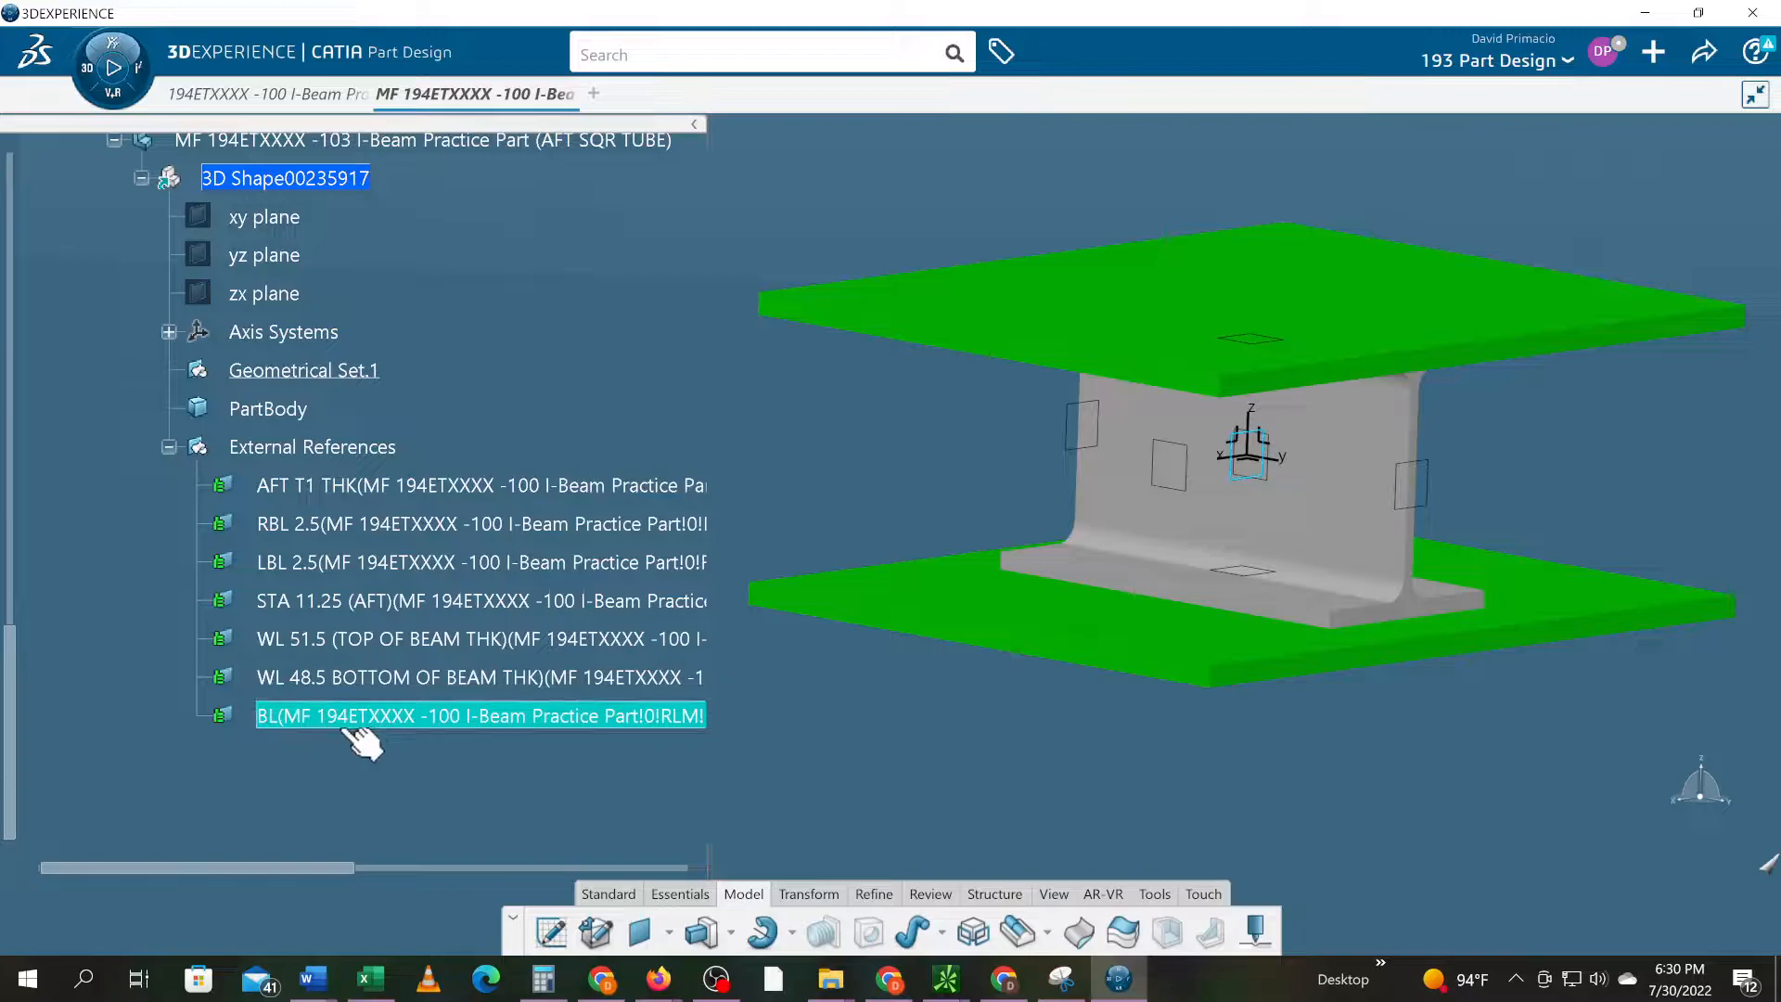
click(399, 767)
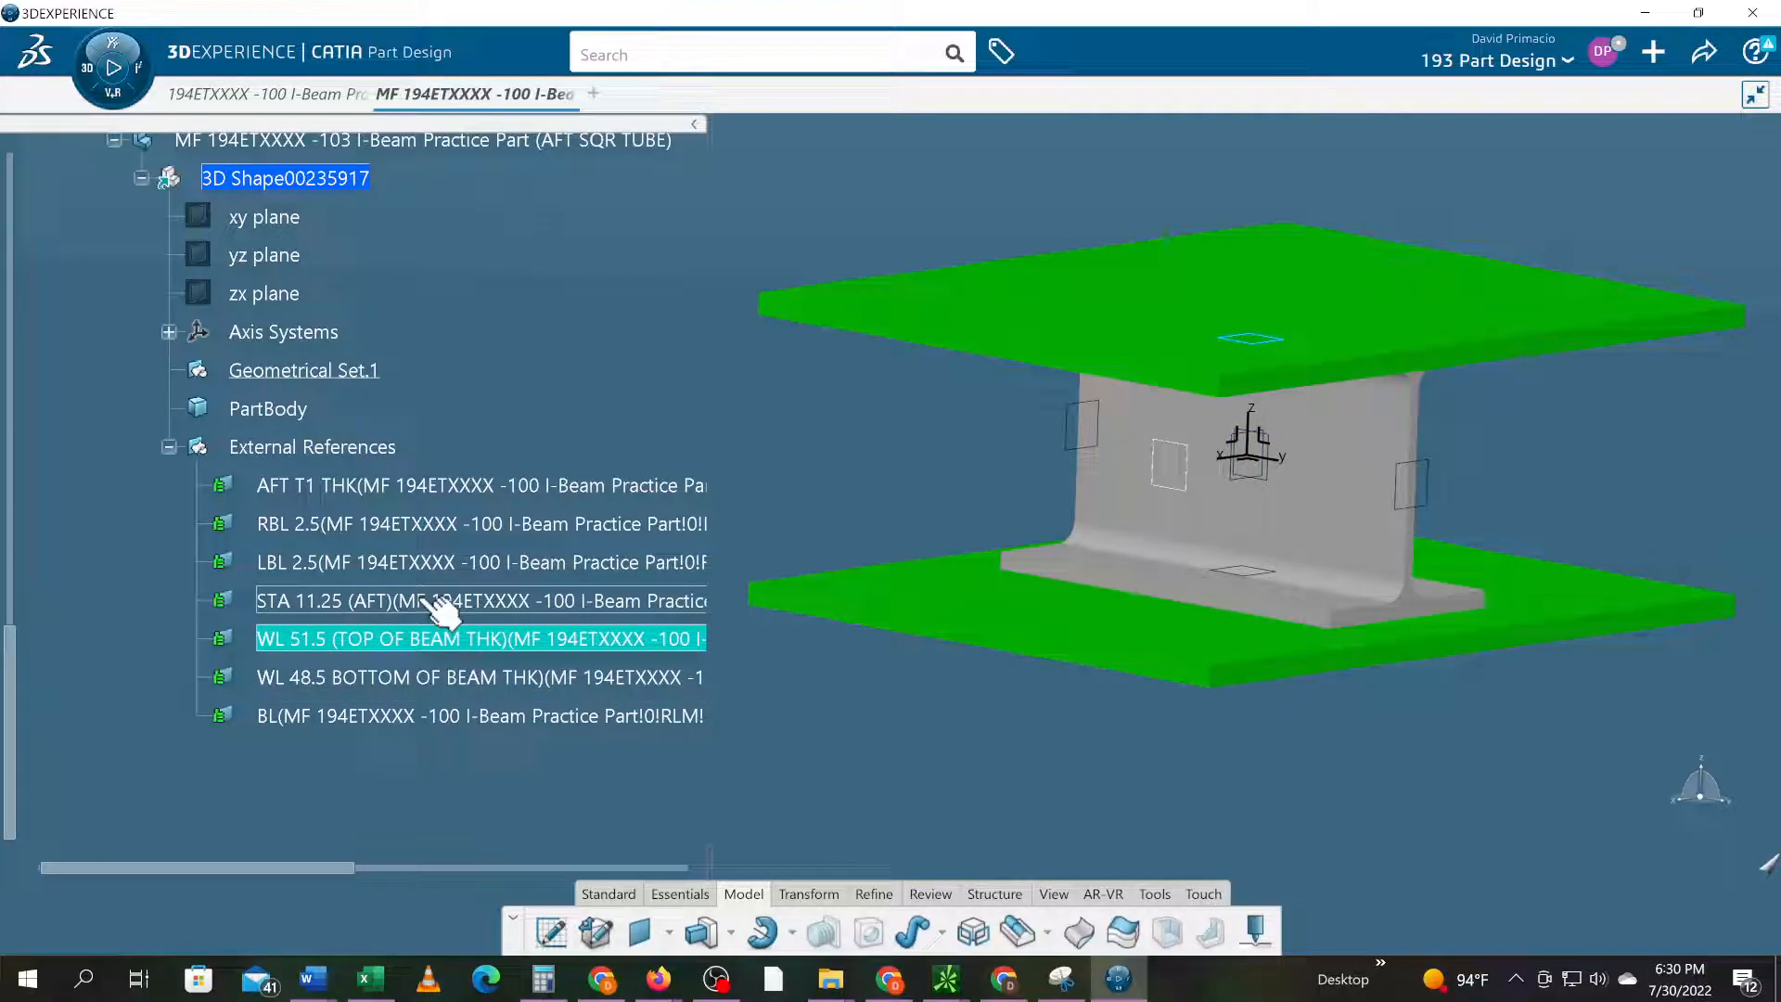
- Examine where the STA 11.25 (AFT) and AFT T1 THK external reference planes lie relative to the I-beam
middle_drag(1595, 720, 957, 429)
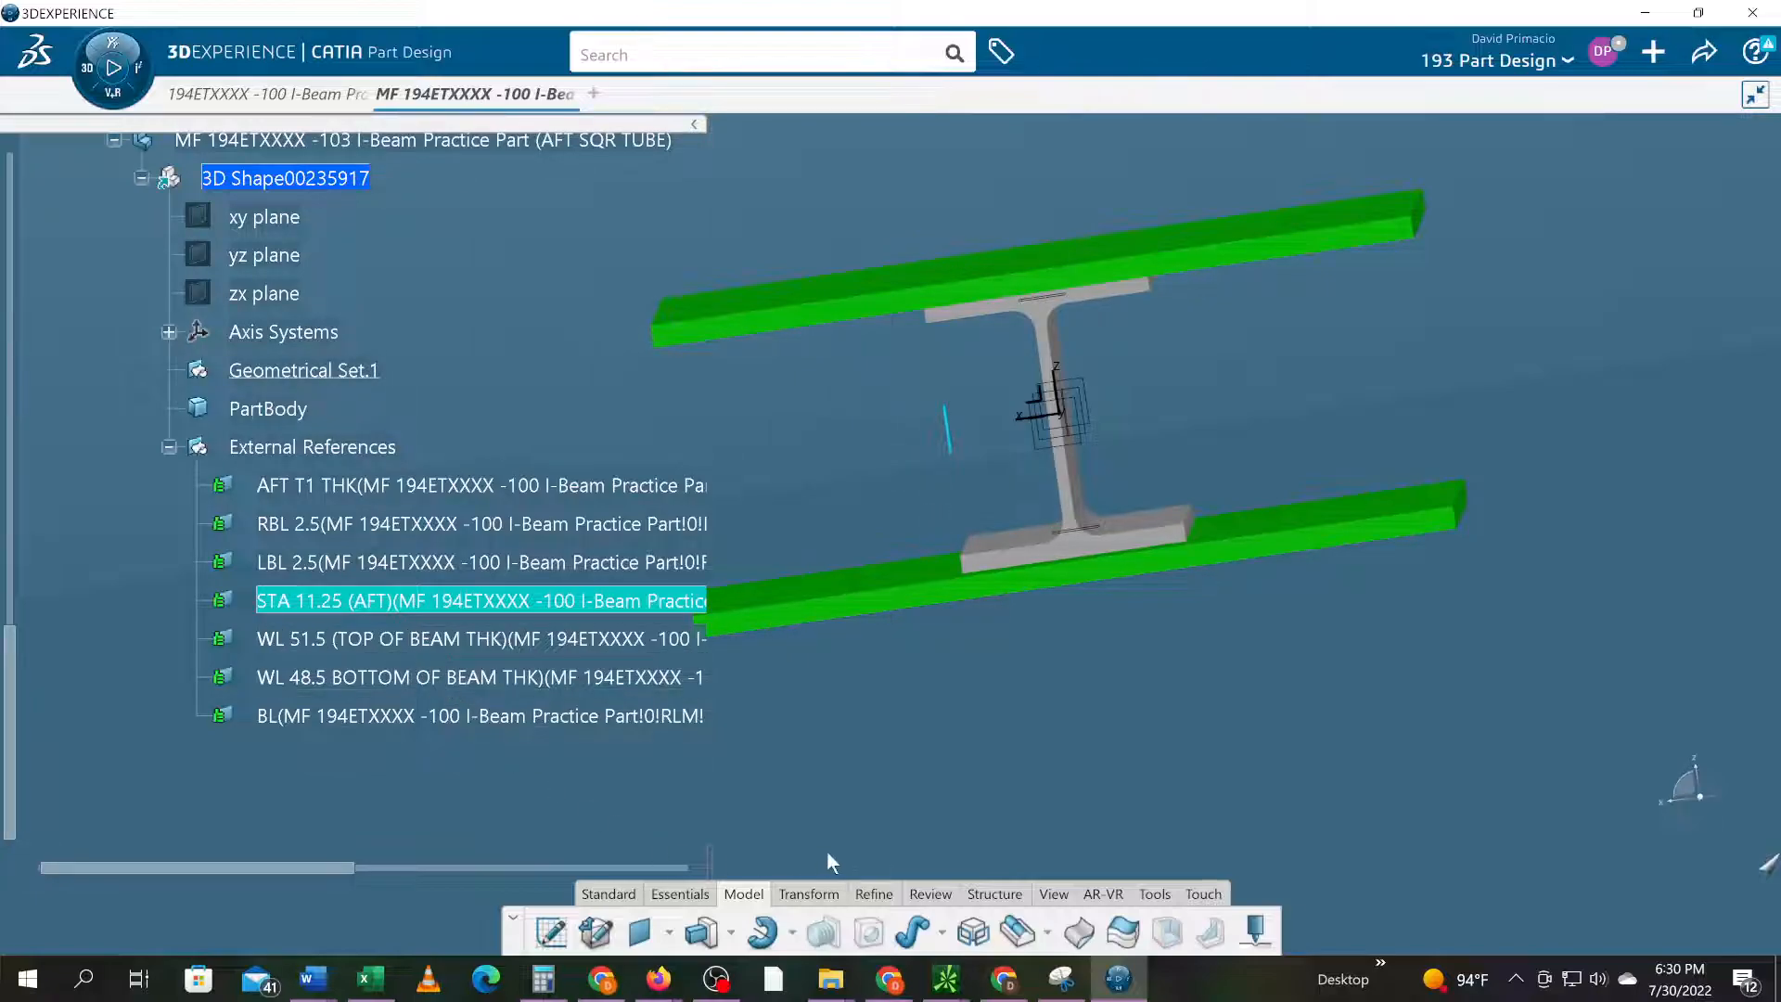
middle_drag(954, 719, 1062, 720)
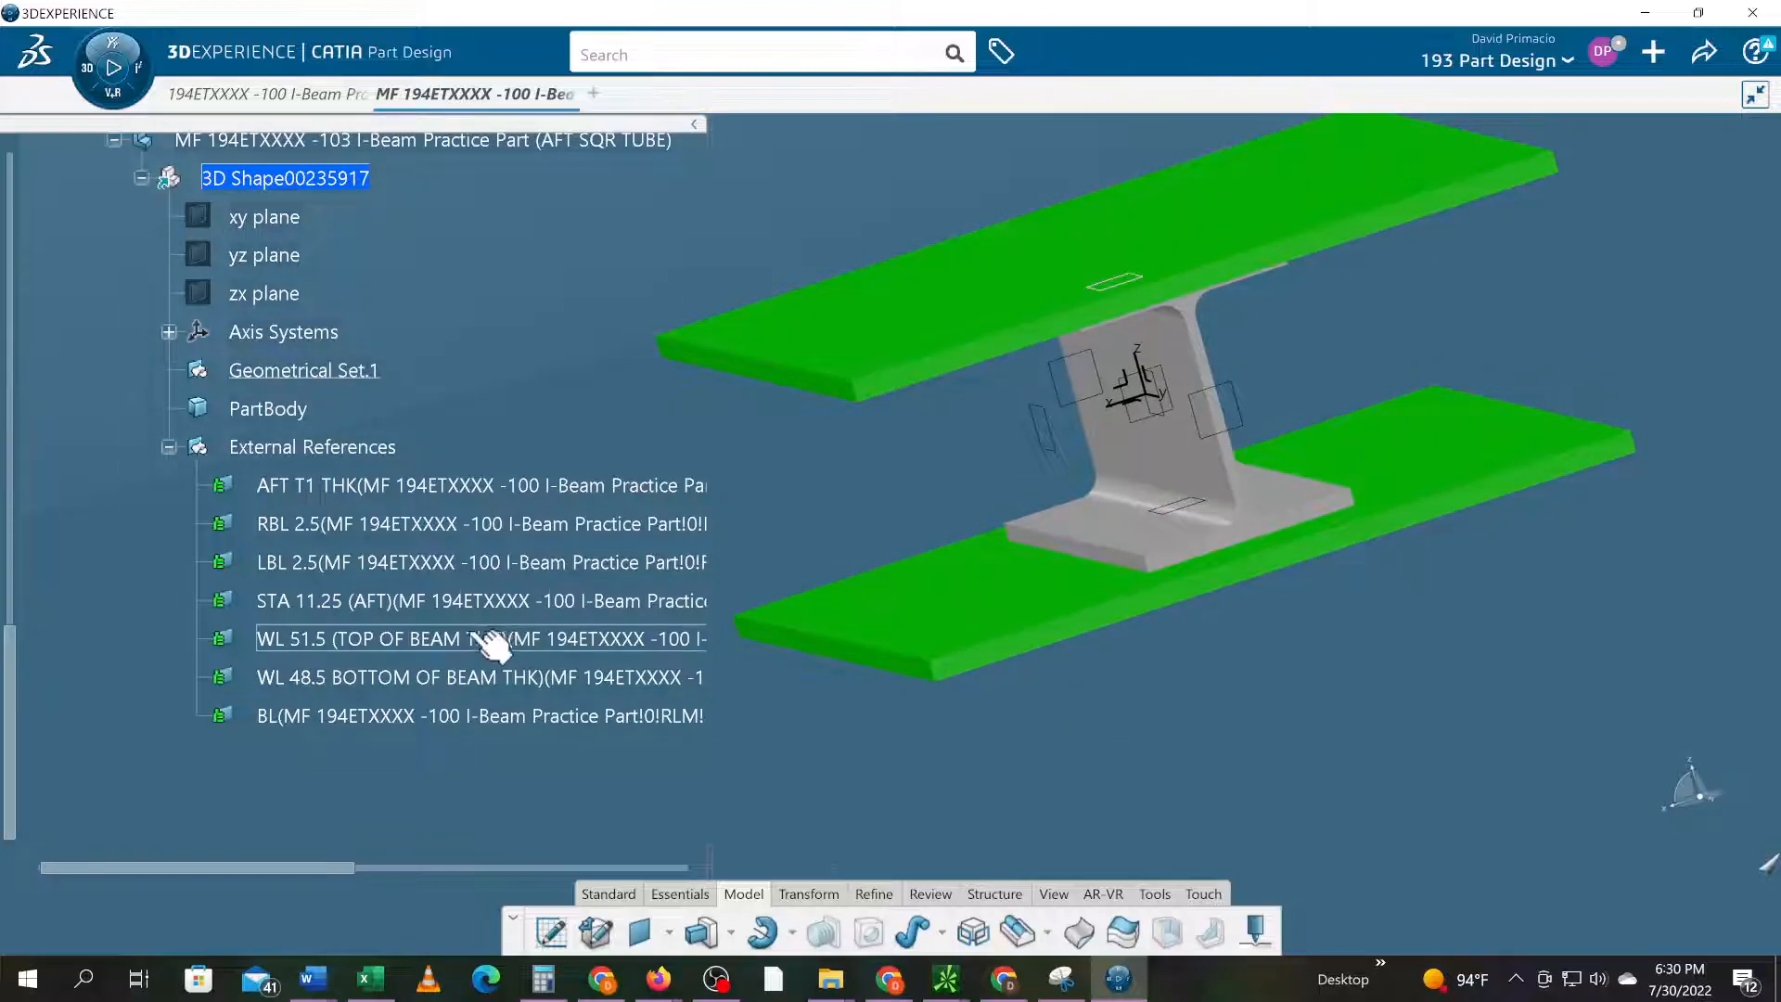
click(417, 621)
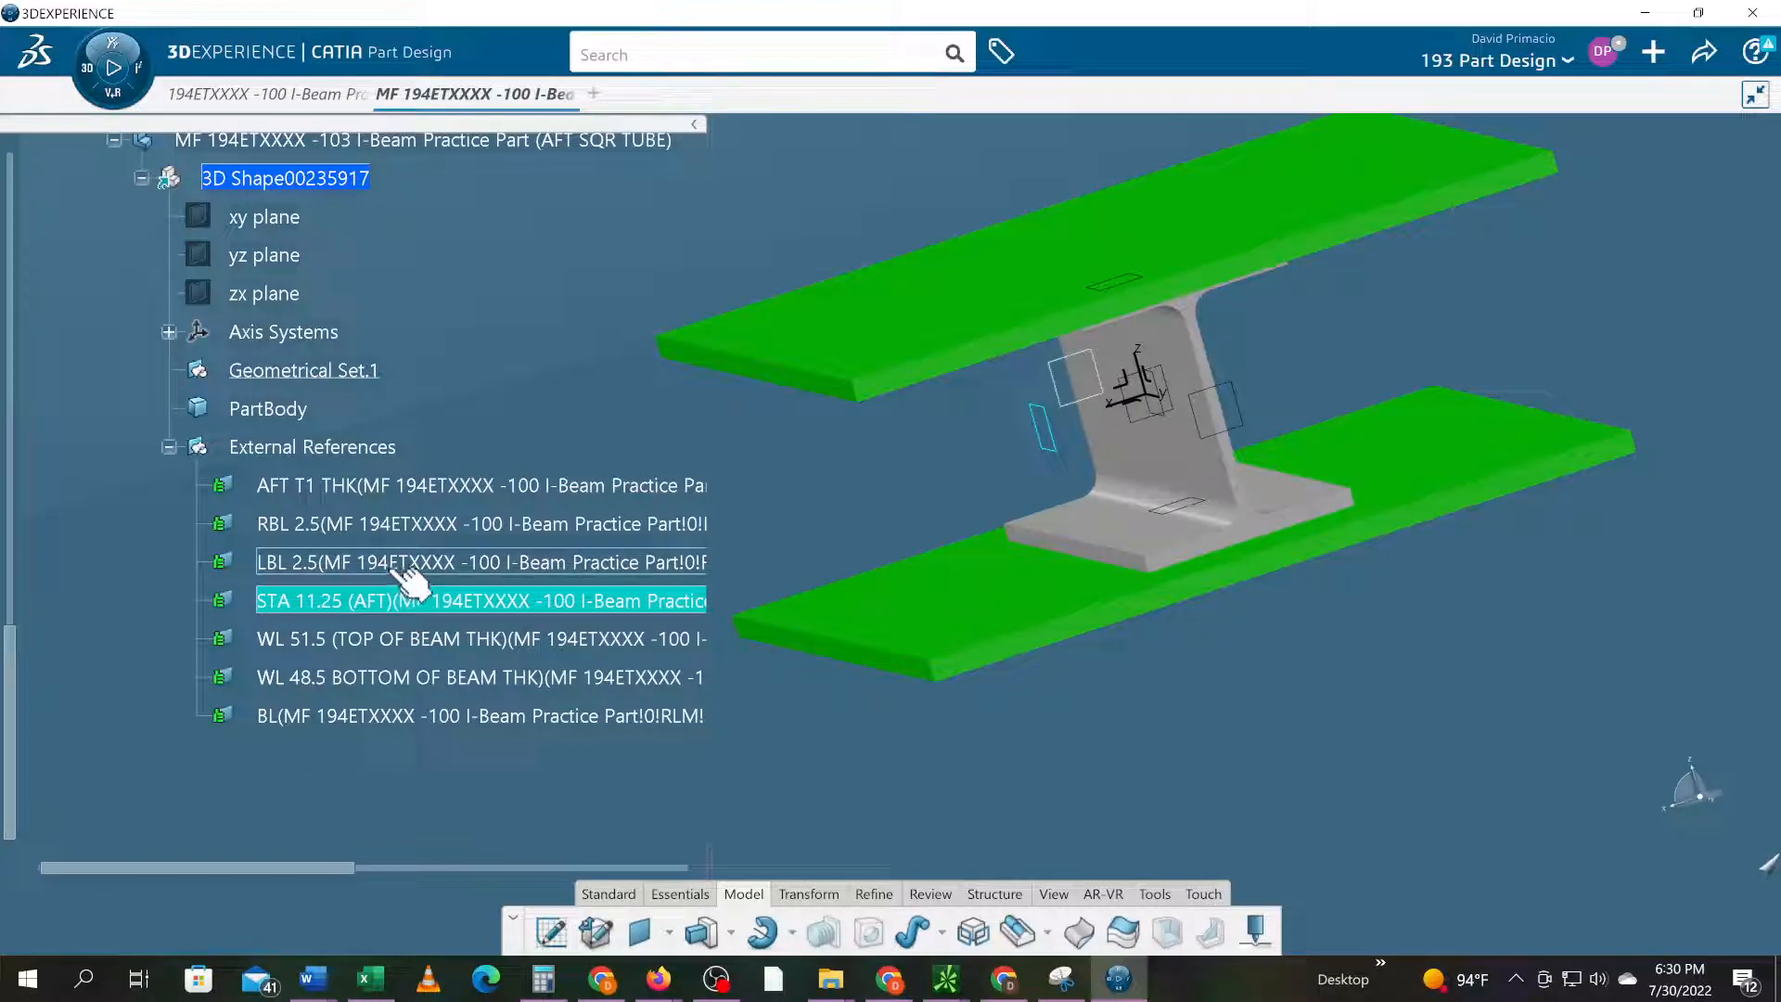
click(394, 492)
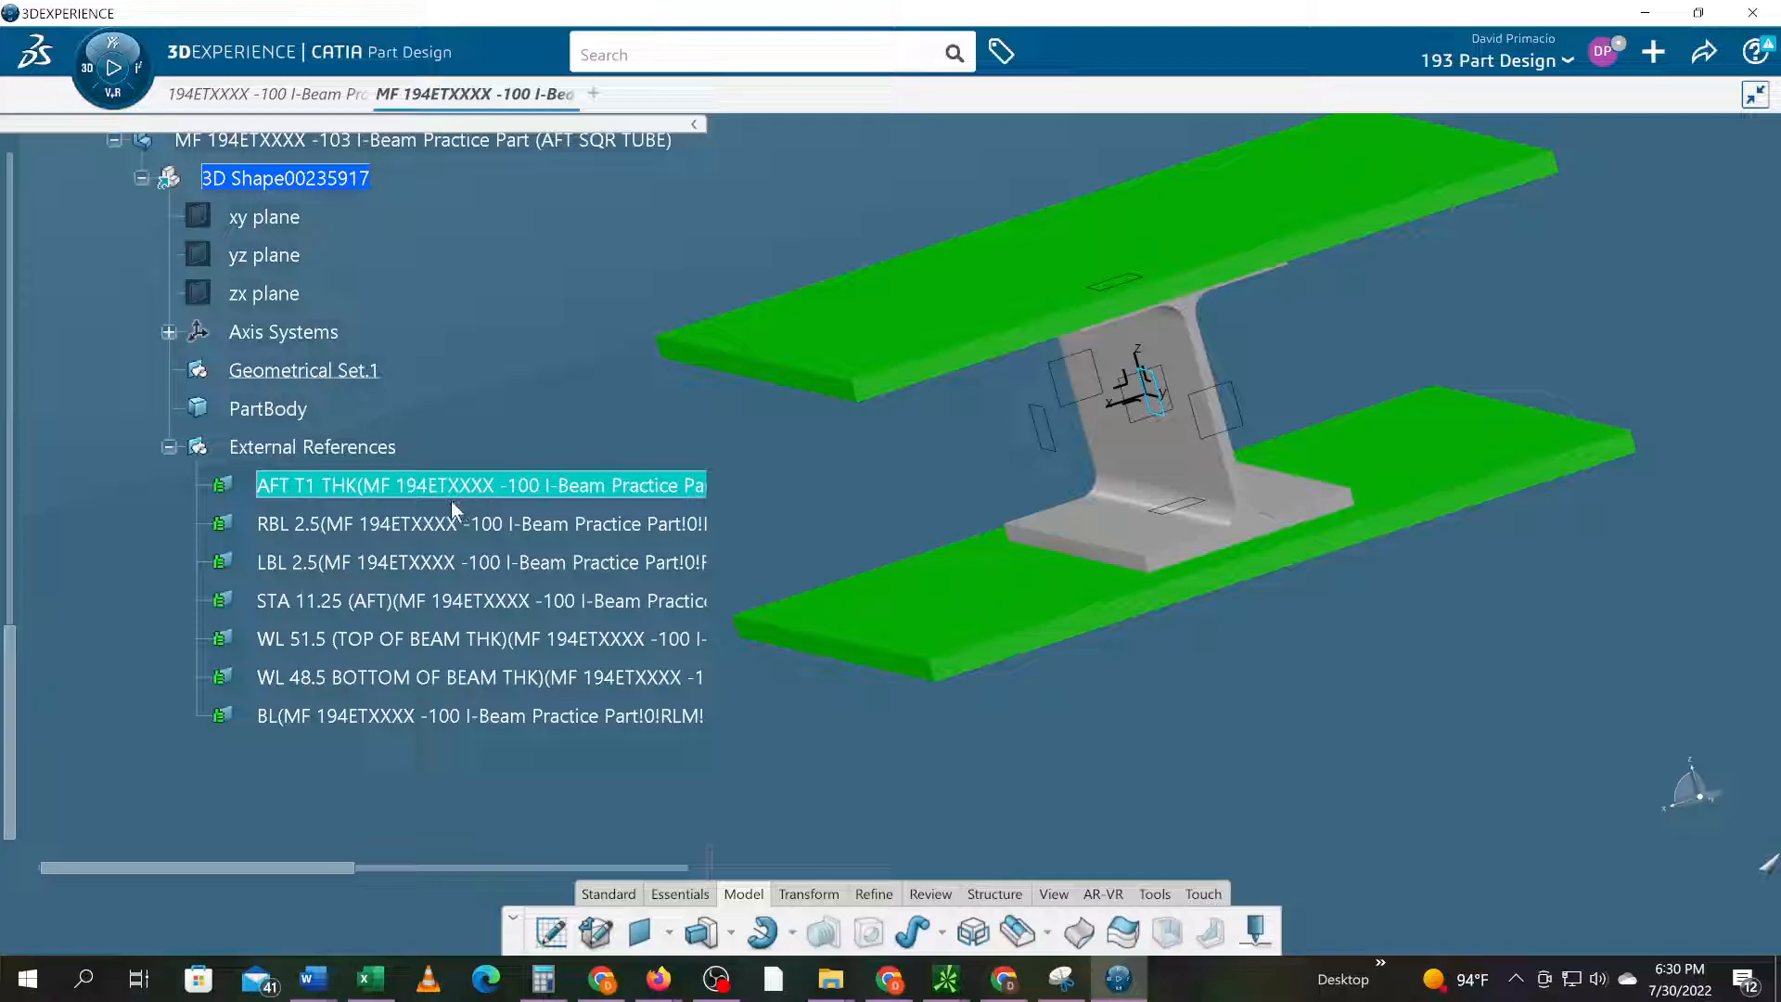
click(1271, 713)
middle_drag(1166, 712, 1219, 683)
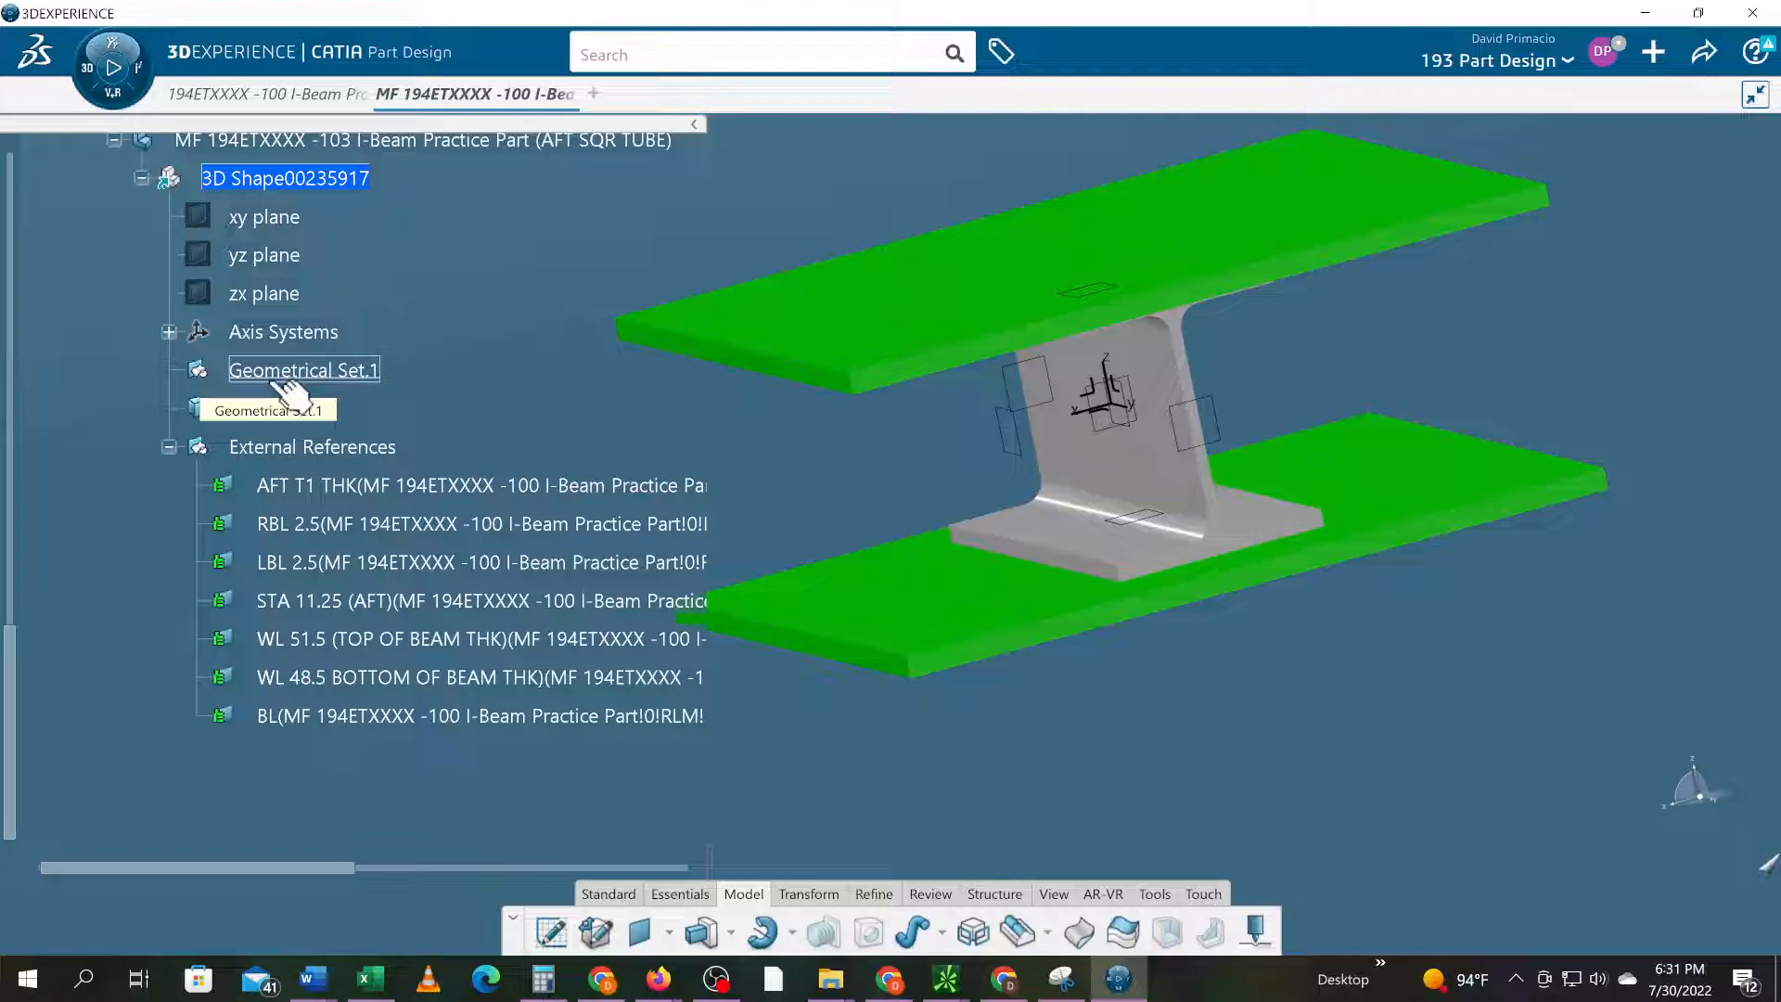
- Create a plane offset 1 in from the STA 11.25 (AFT) reference, expand Geometrical Set.1, and end the plane command without adding another plane
click(636, 938)
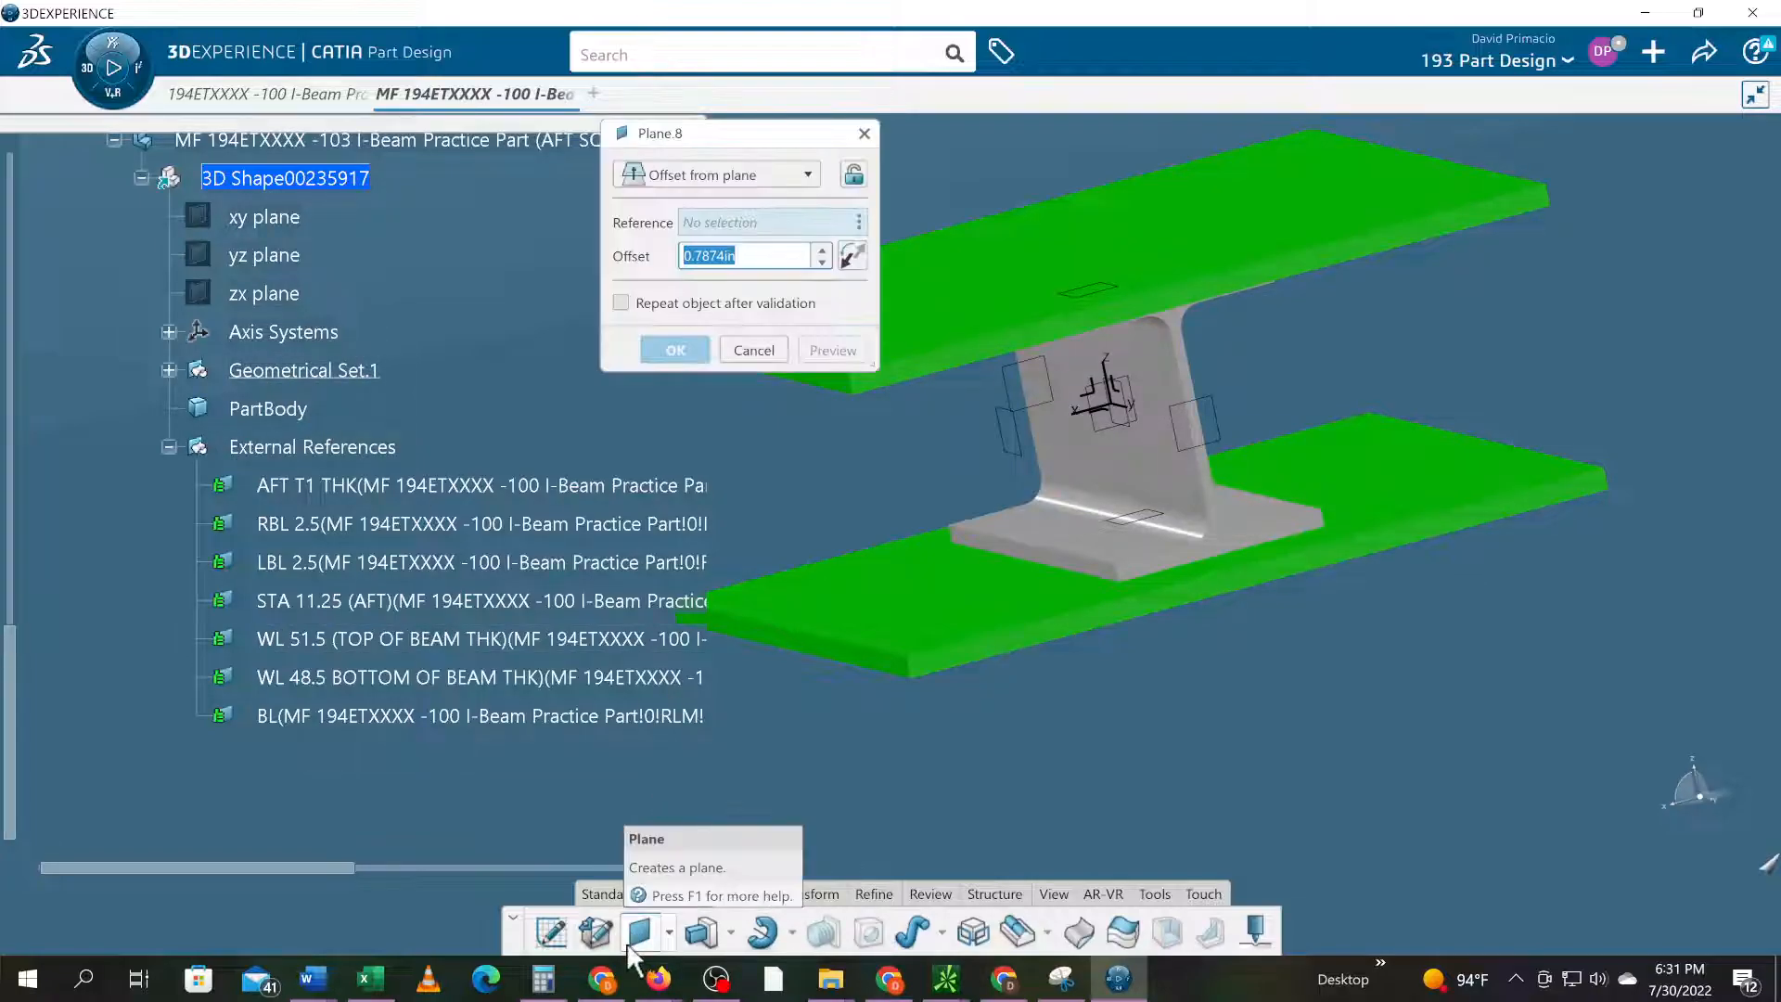
click(1030, 472)
middle_drag(1239, 820, 1146, 711)
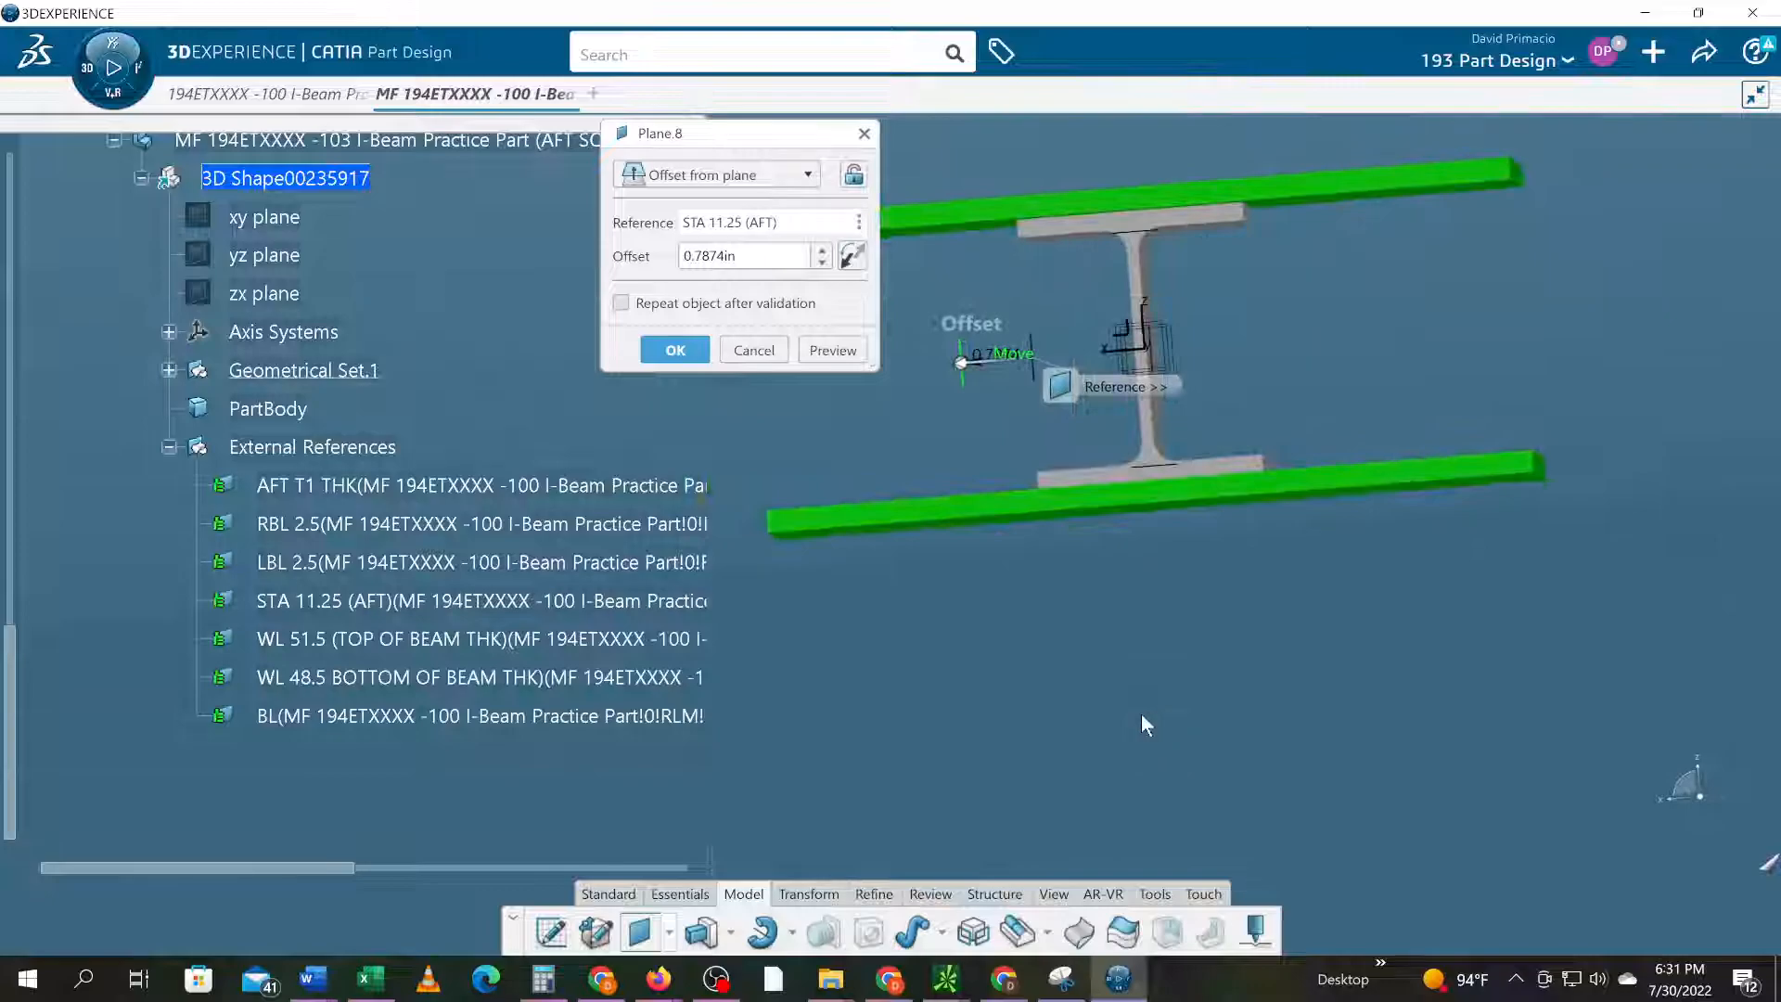
drag(750, 258, 582, 264)
text(1)
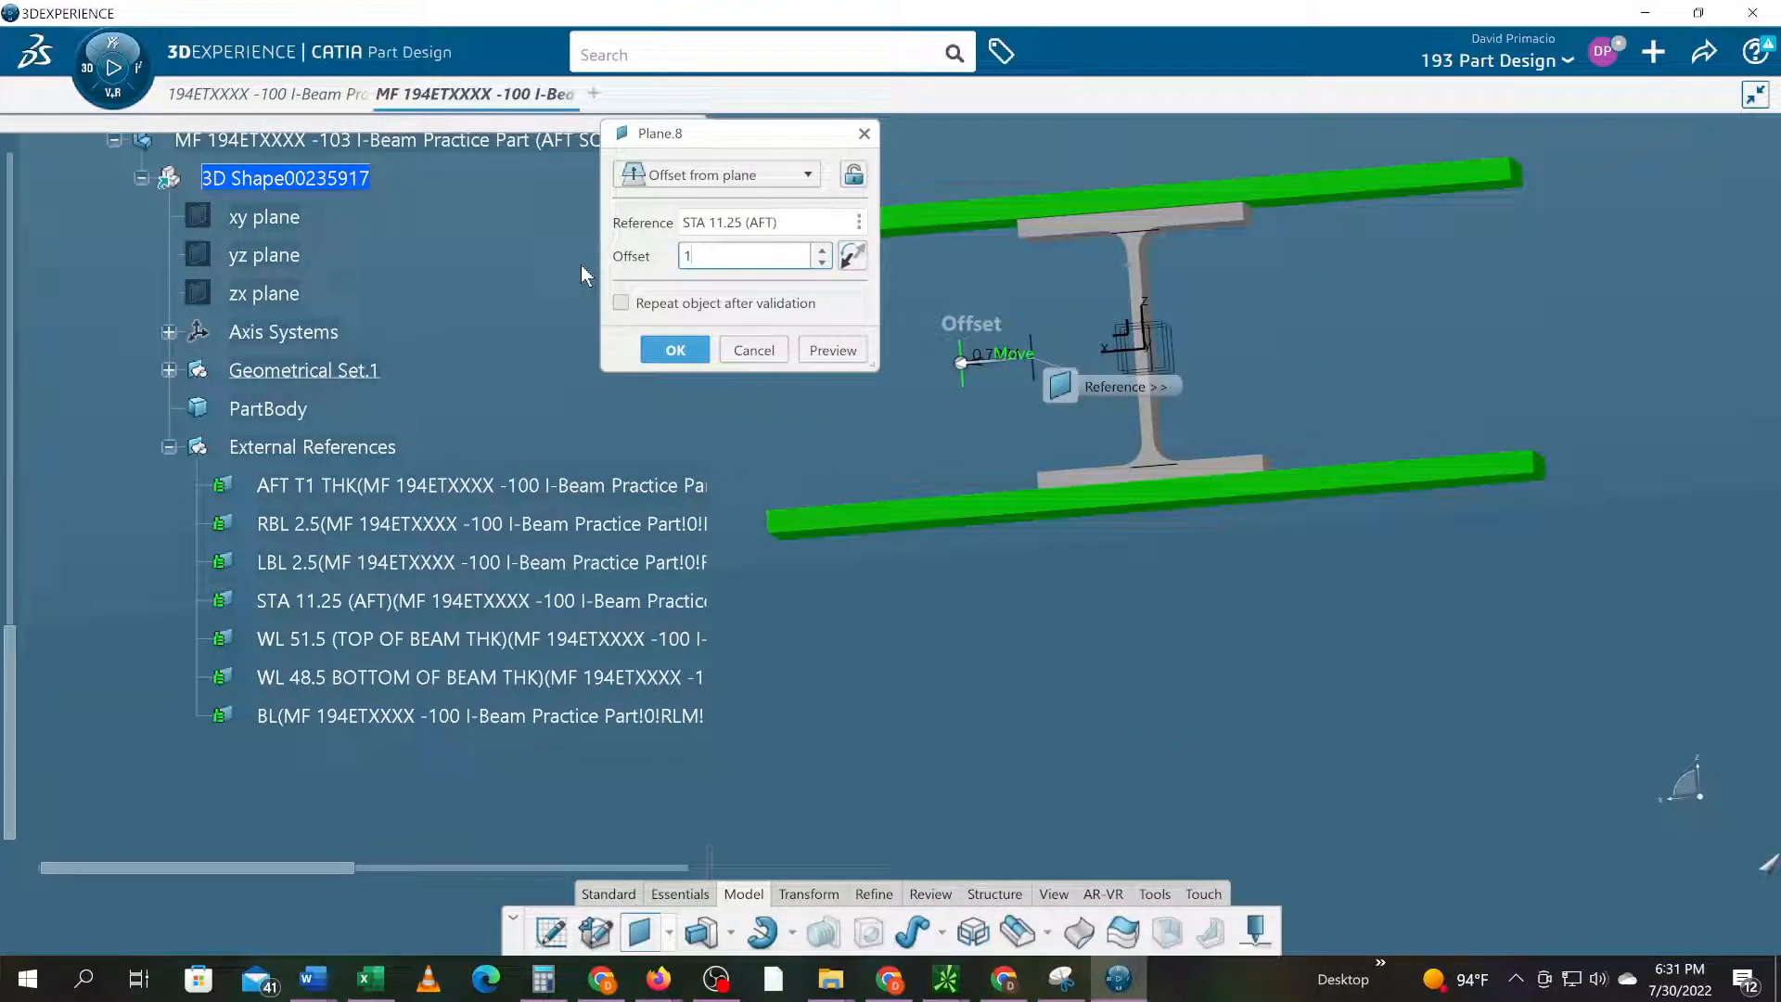
key(Return)
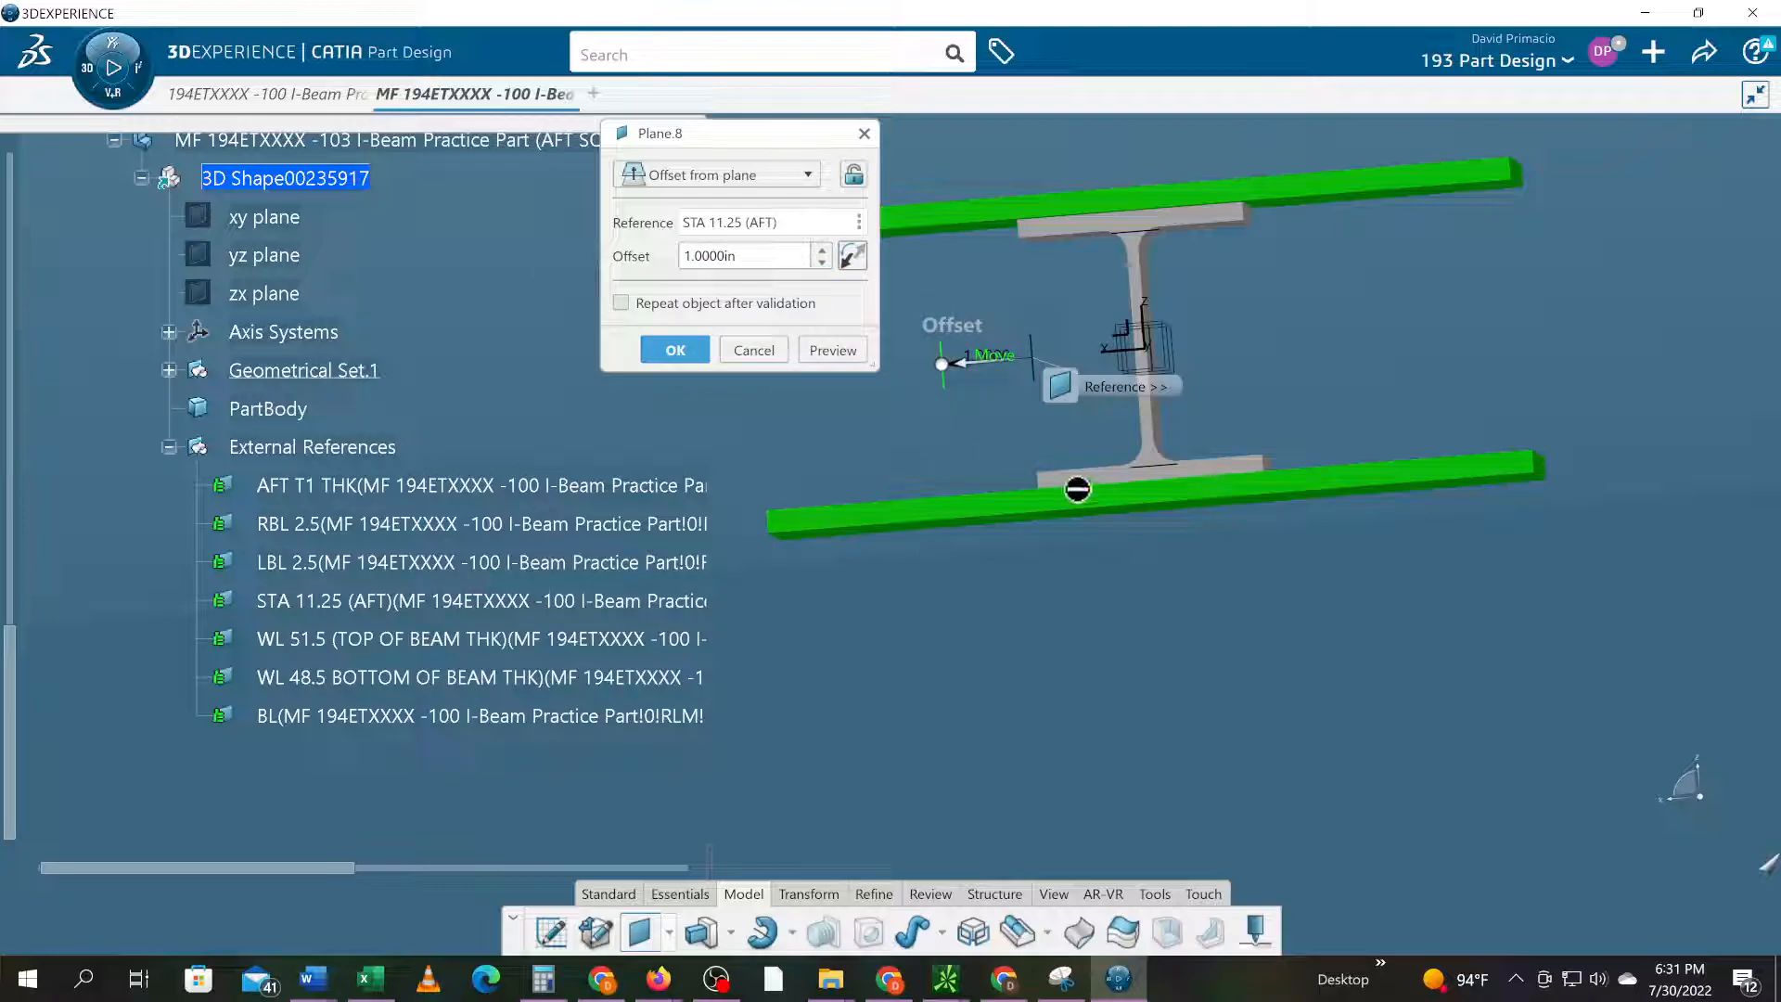
click(661, 349)
middle_drag(922, 640, 1026, 654)
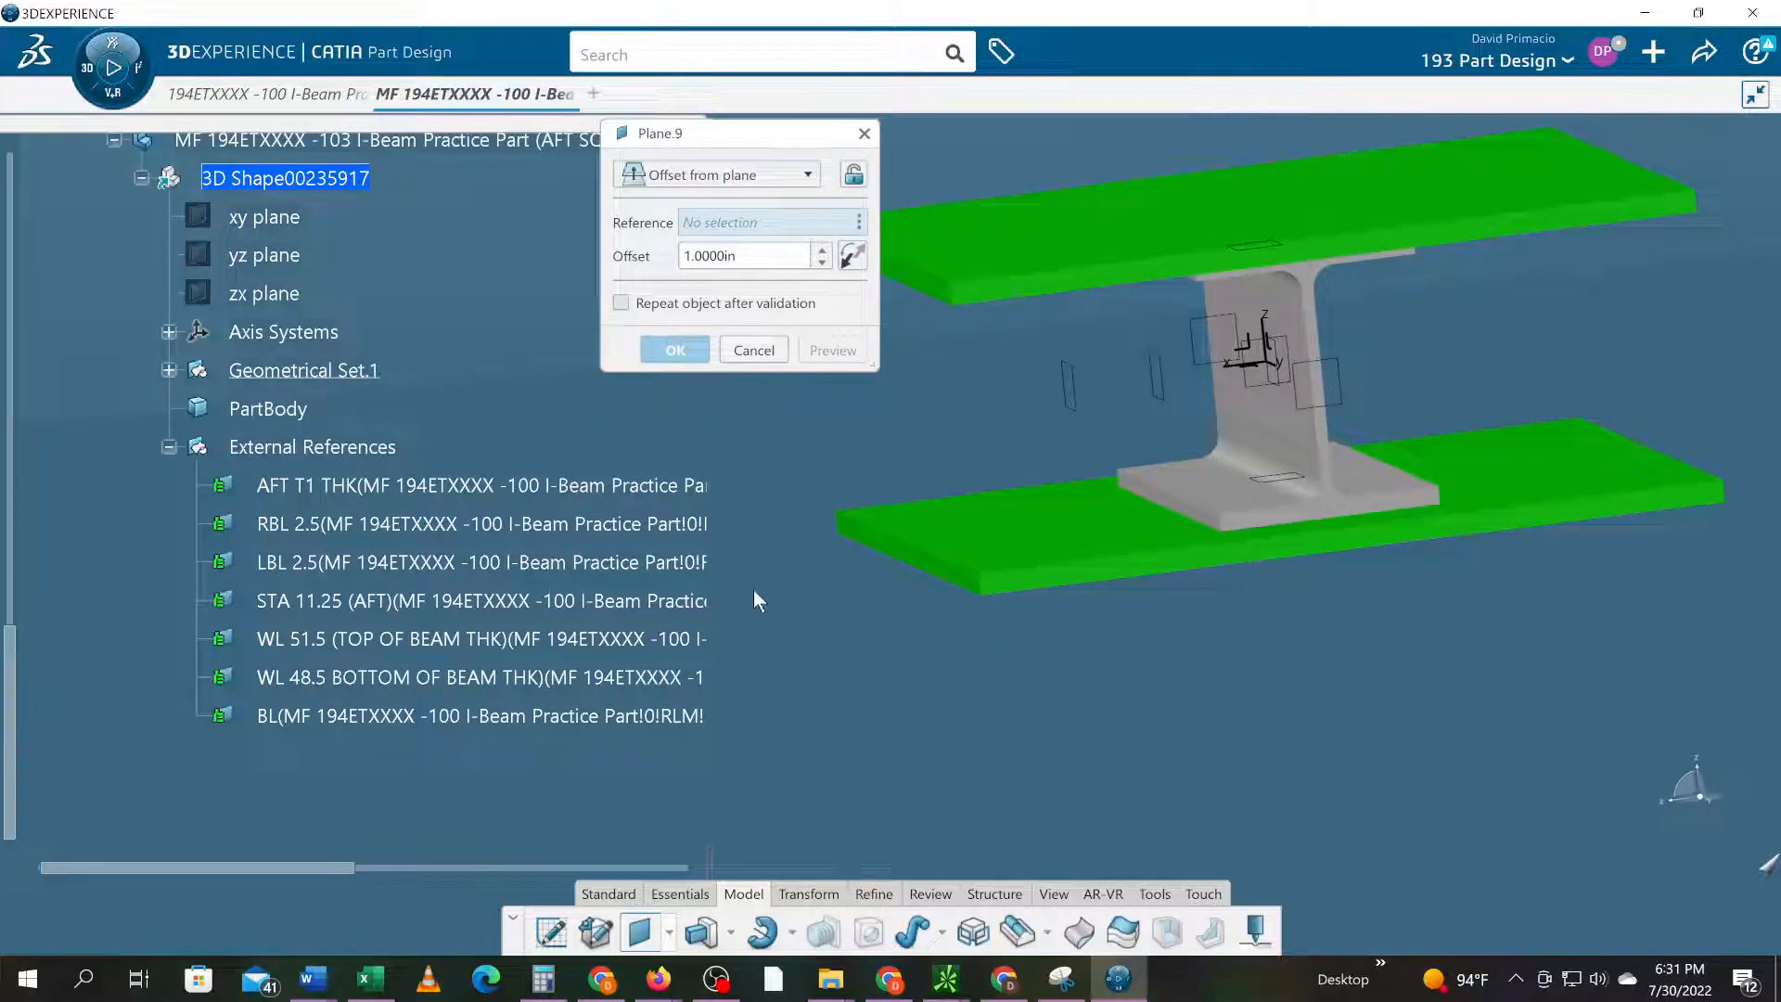
click(170, 371)
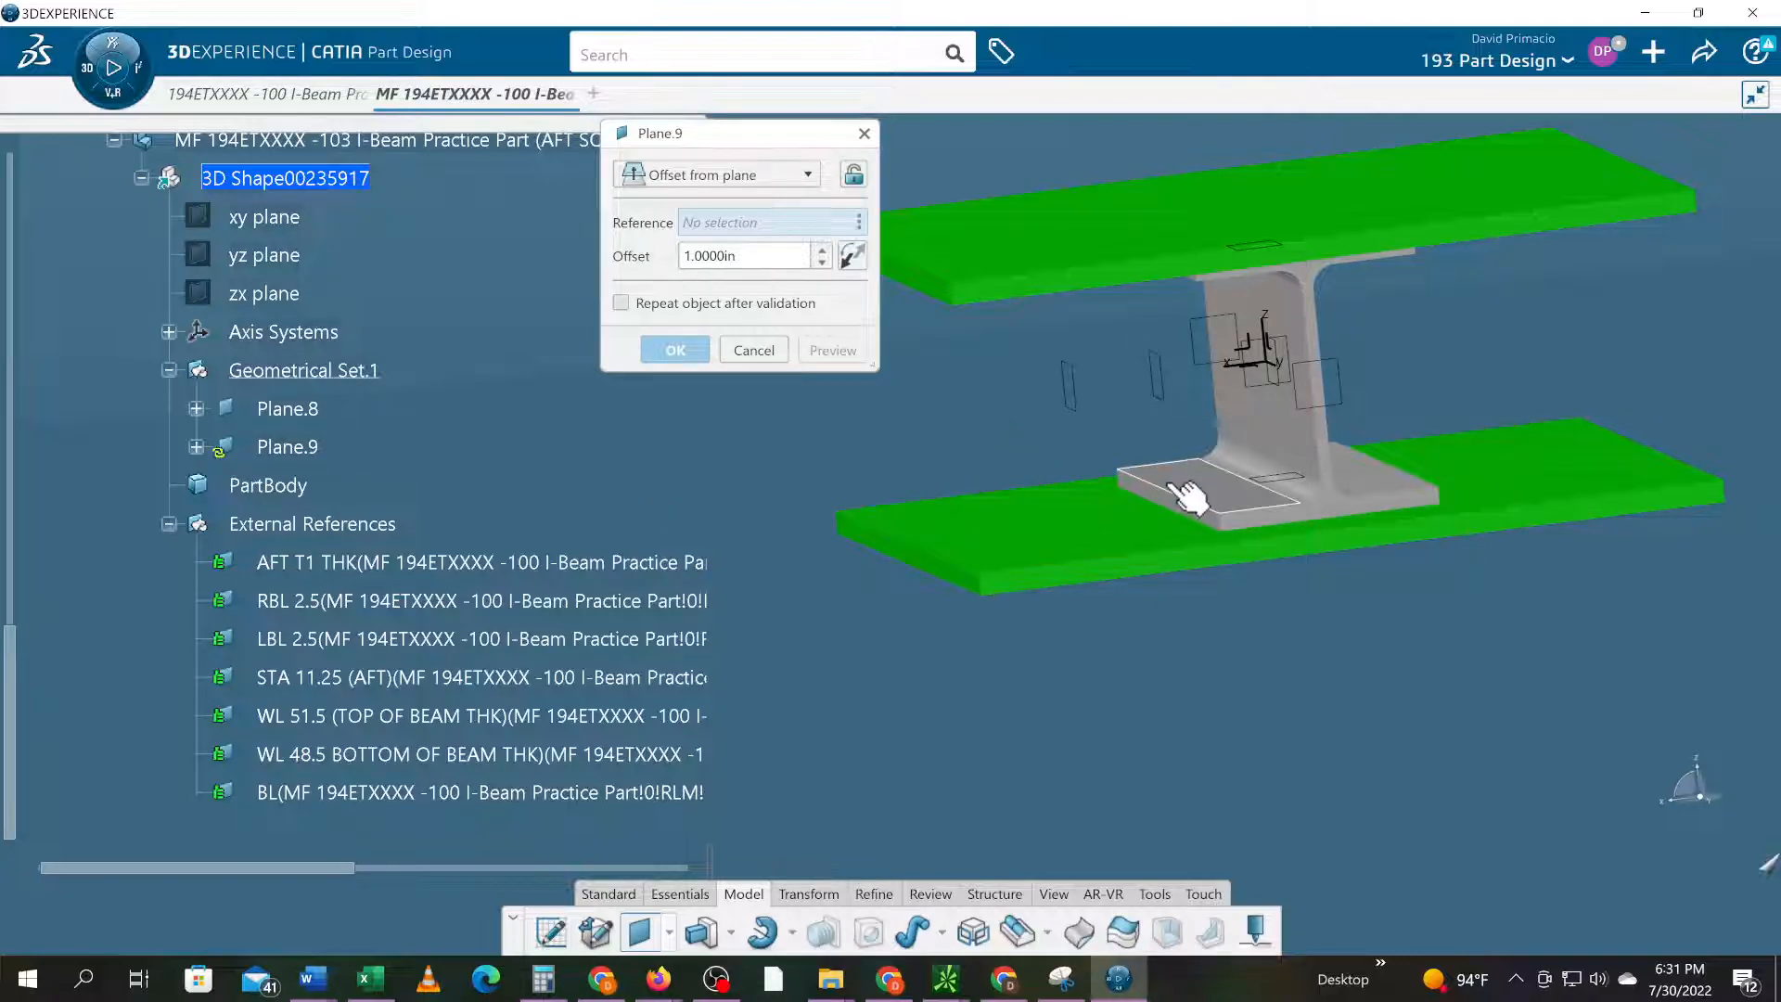
middle_drag(1002, 449, 784, 517)
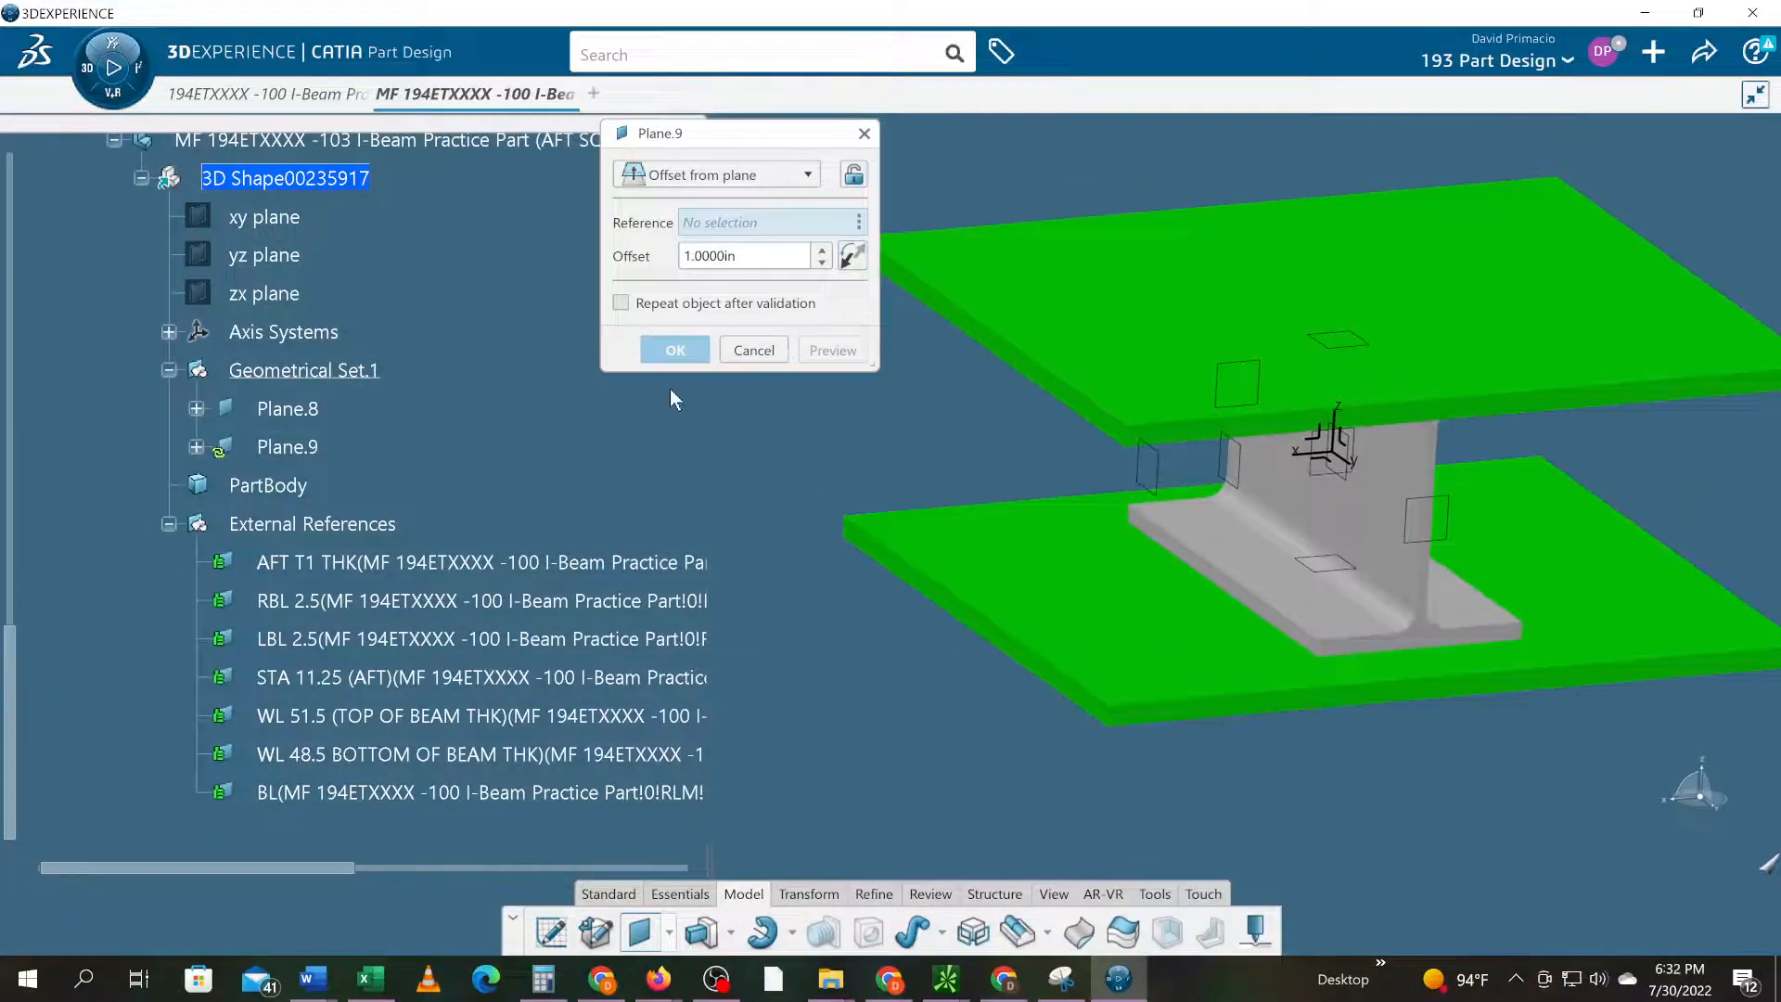
click(753, 350)
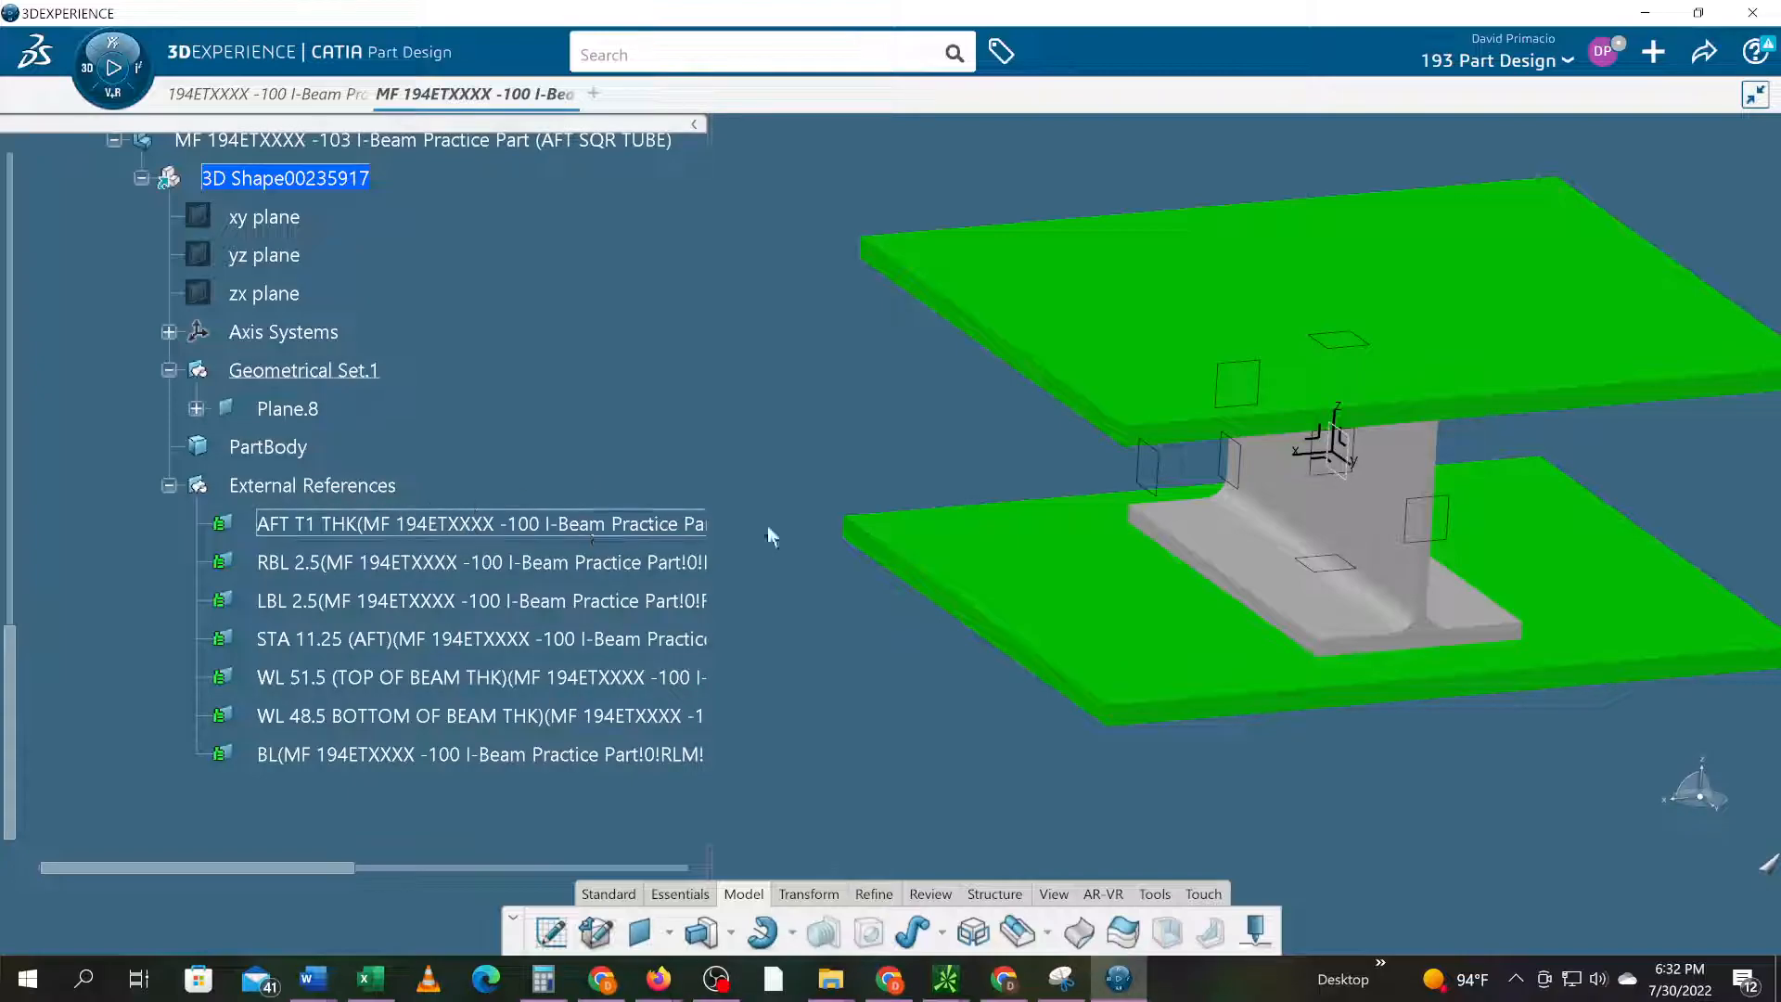
- Through the new offset plane's properties, set the 3D shape's title to SQR TUBE PERIPHERY
middle_drag(755, 366, 651, 354)
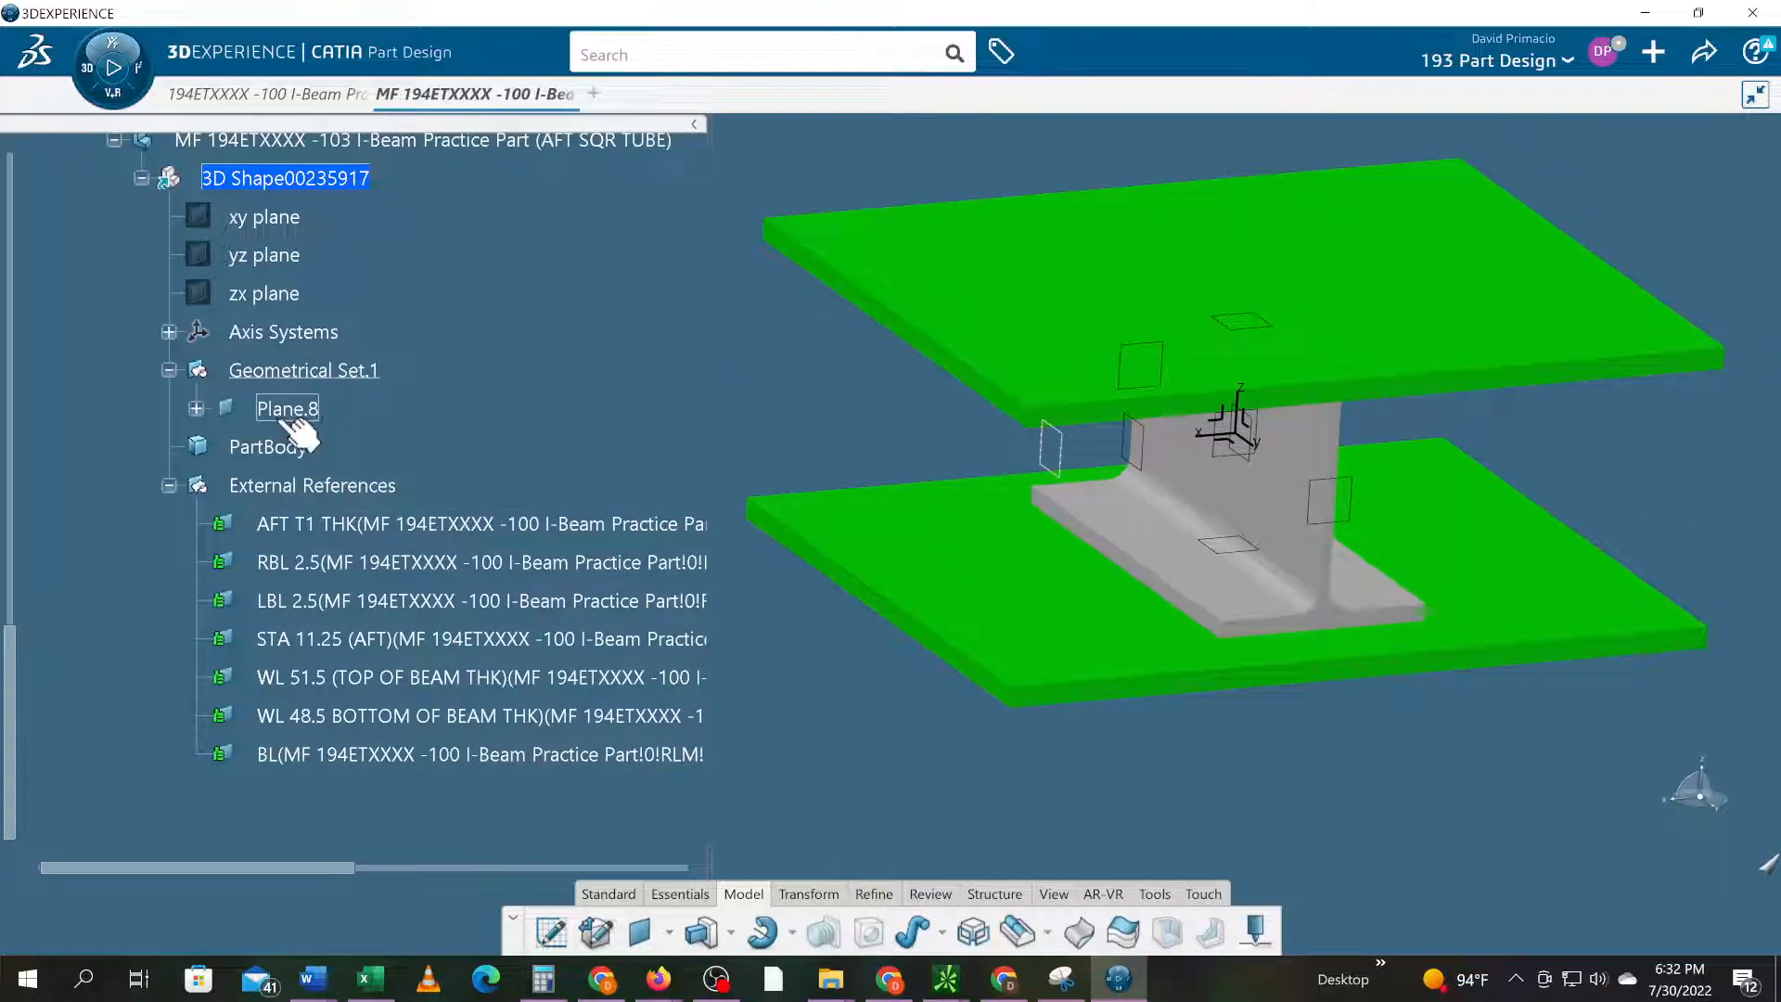
right_click(264, 410)
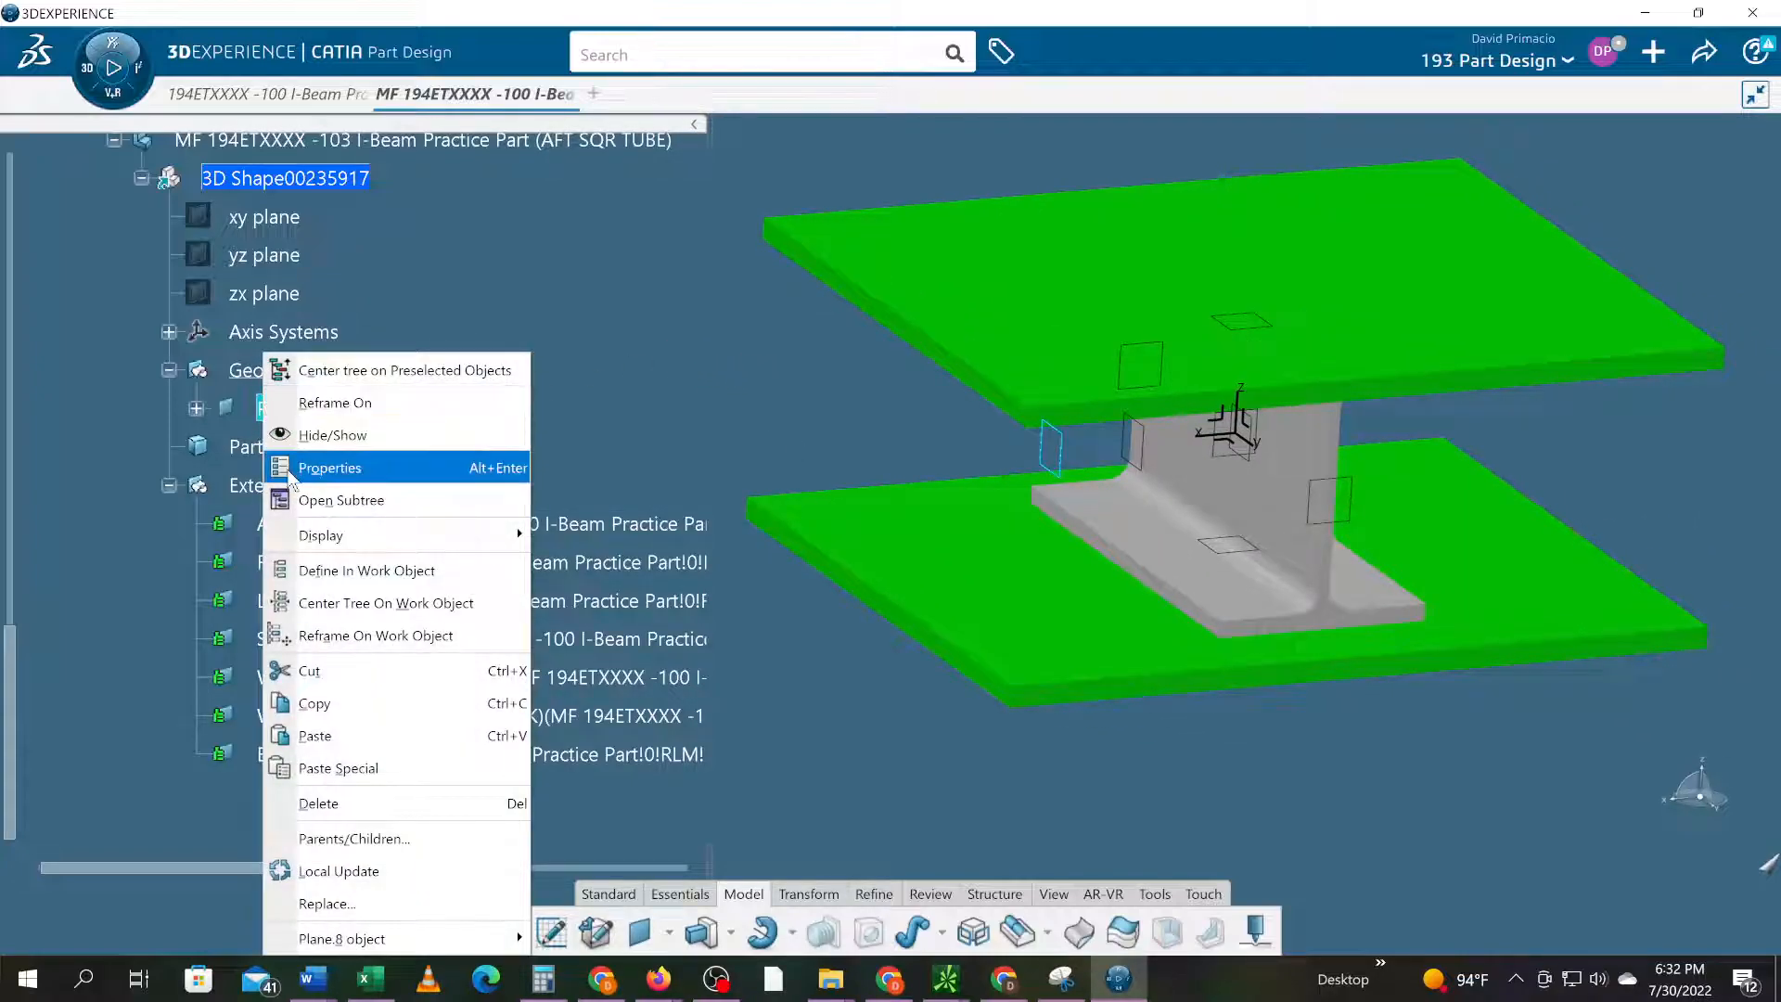
click(312, 469)
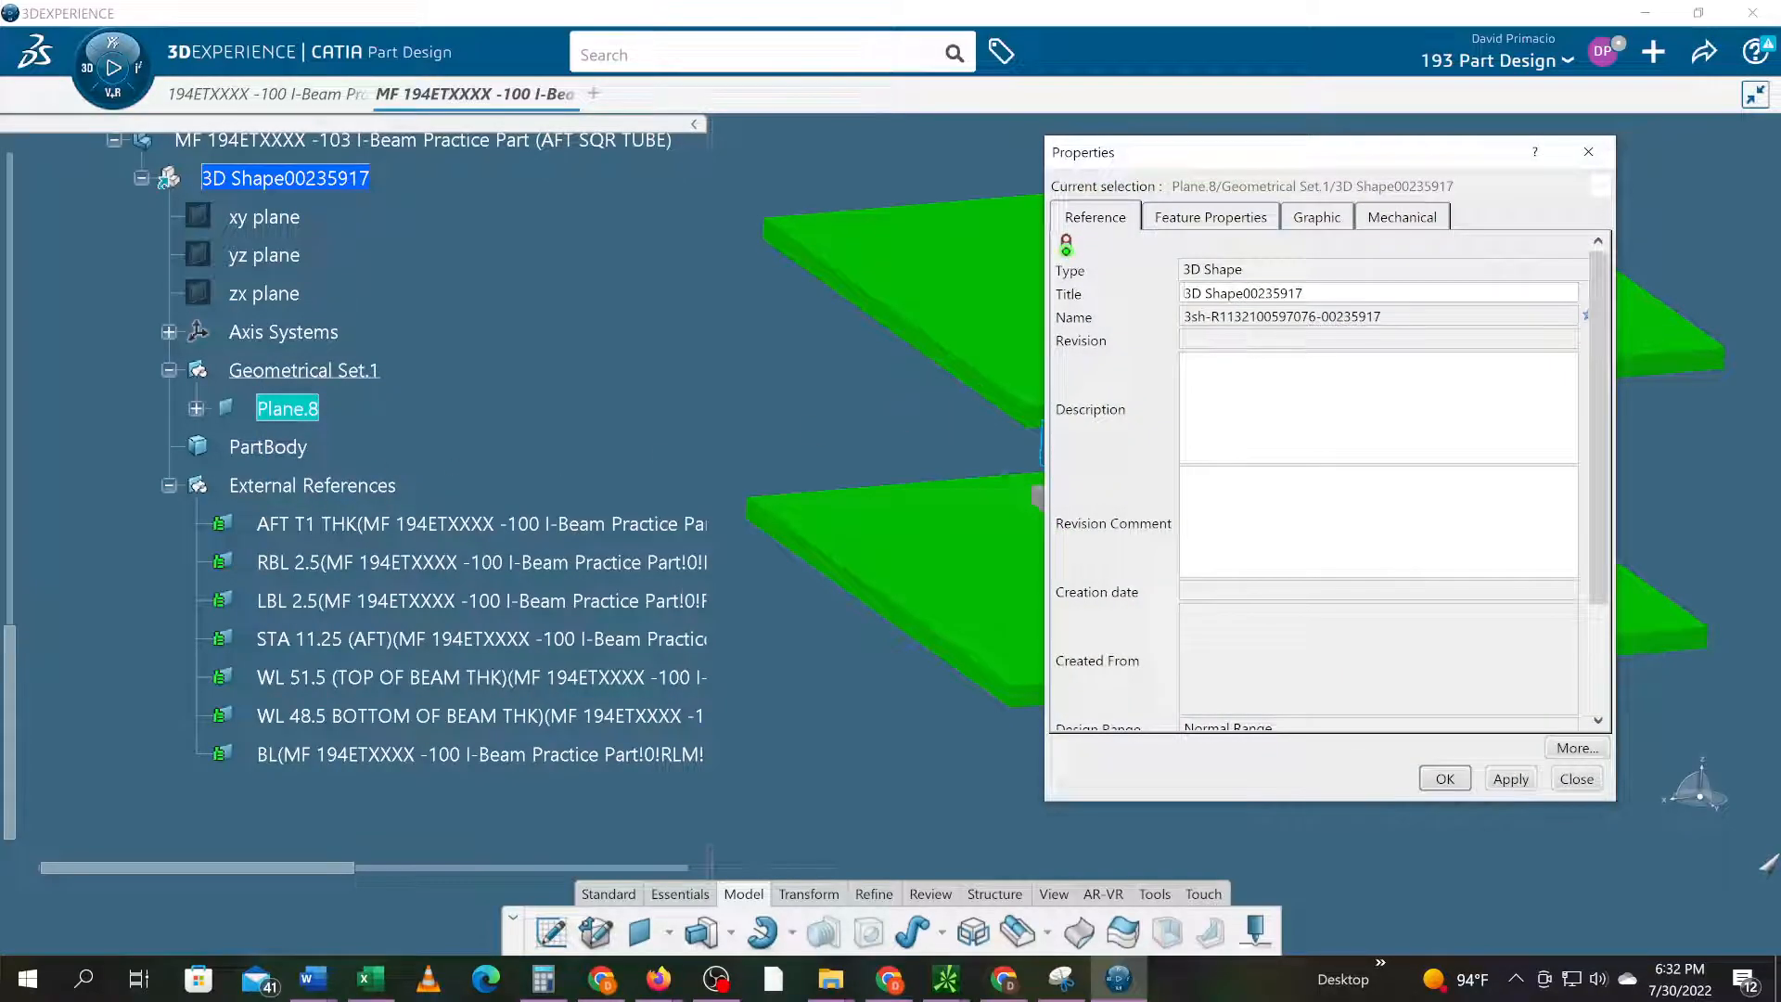
drag(1307, 294, 872, 322)
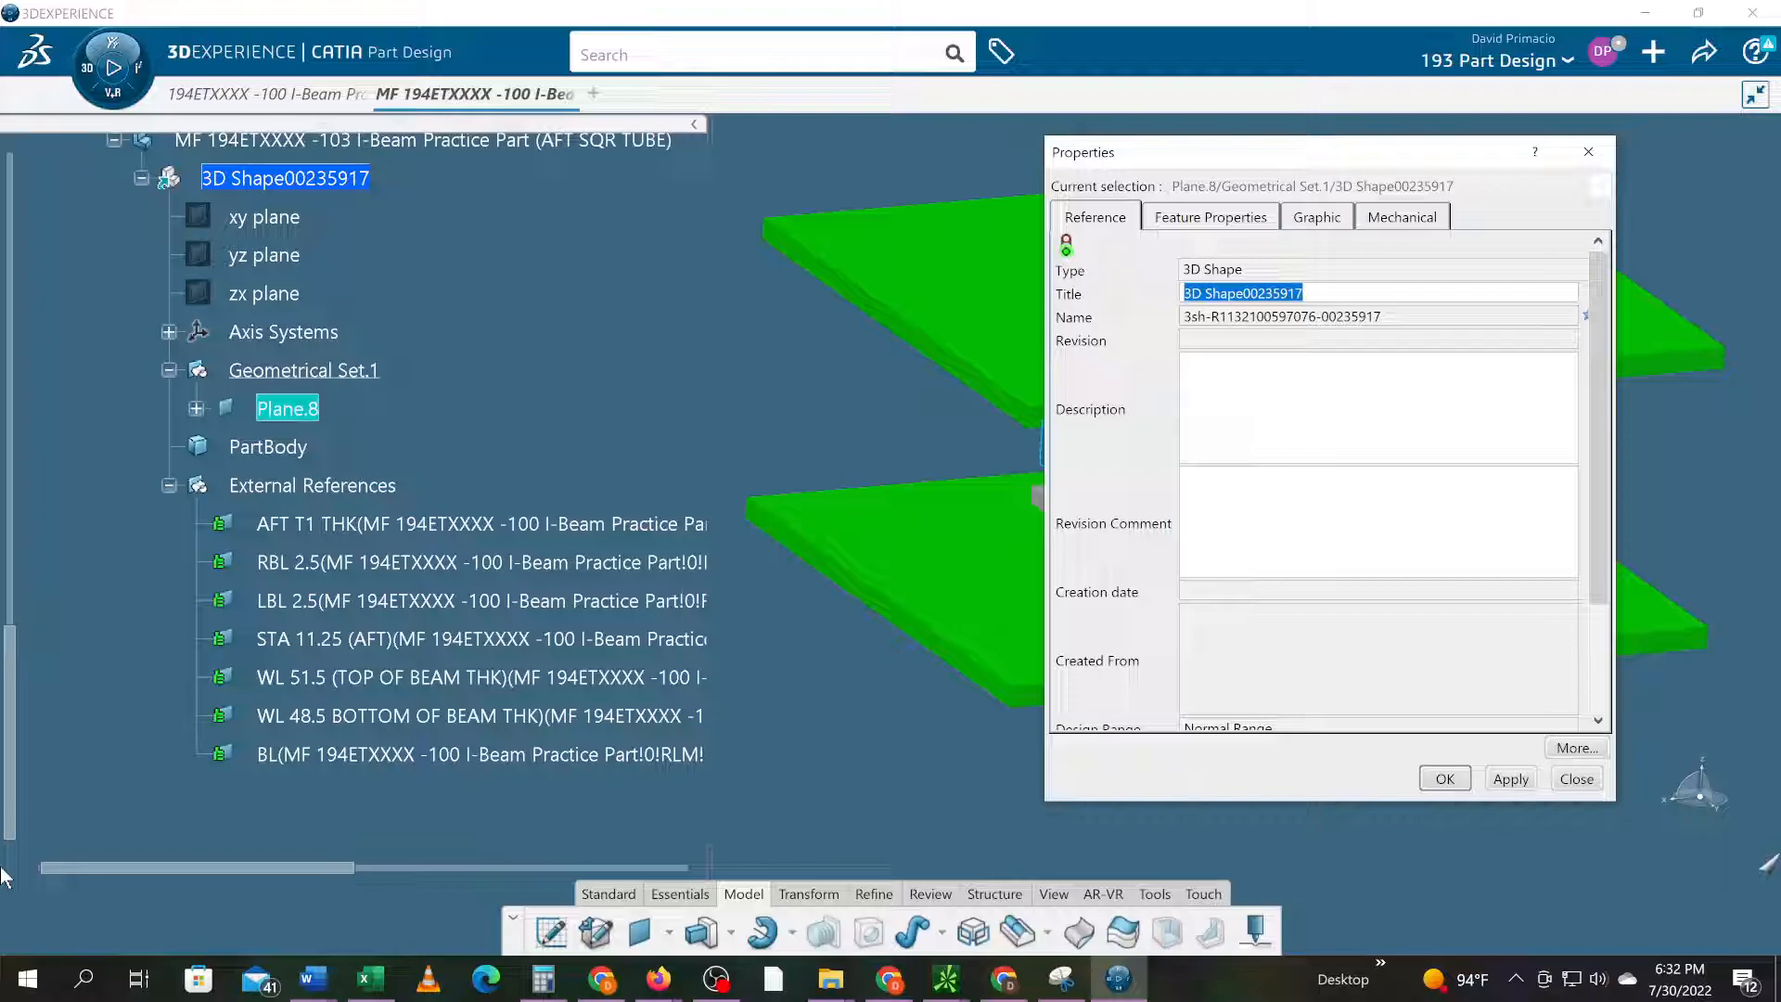
text(s)
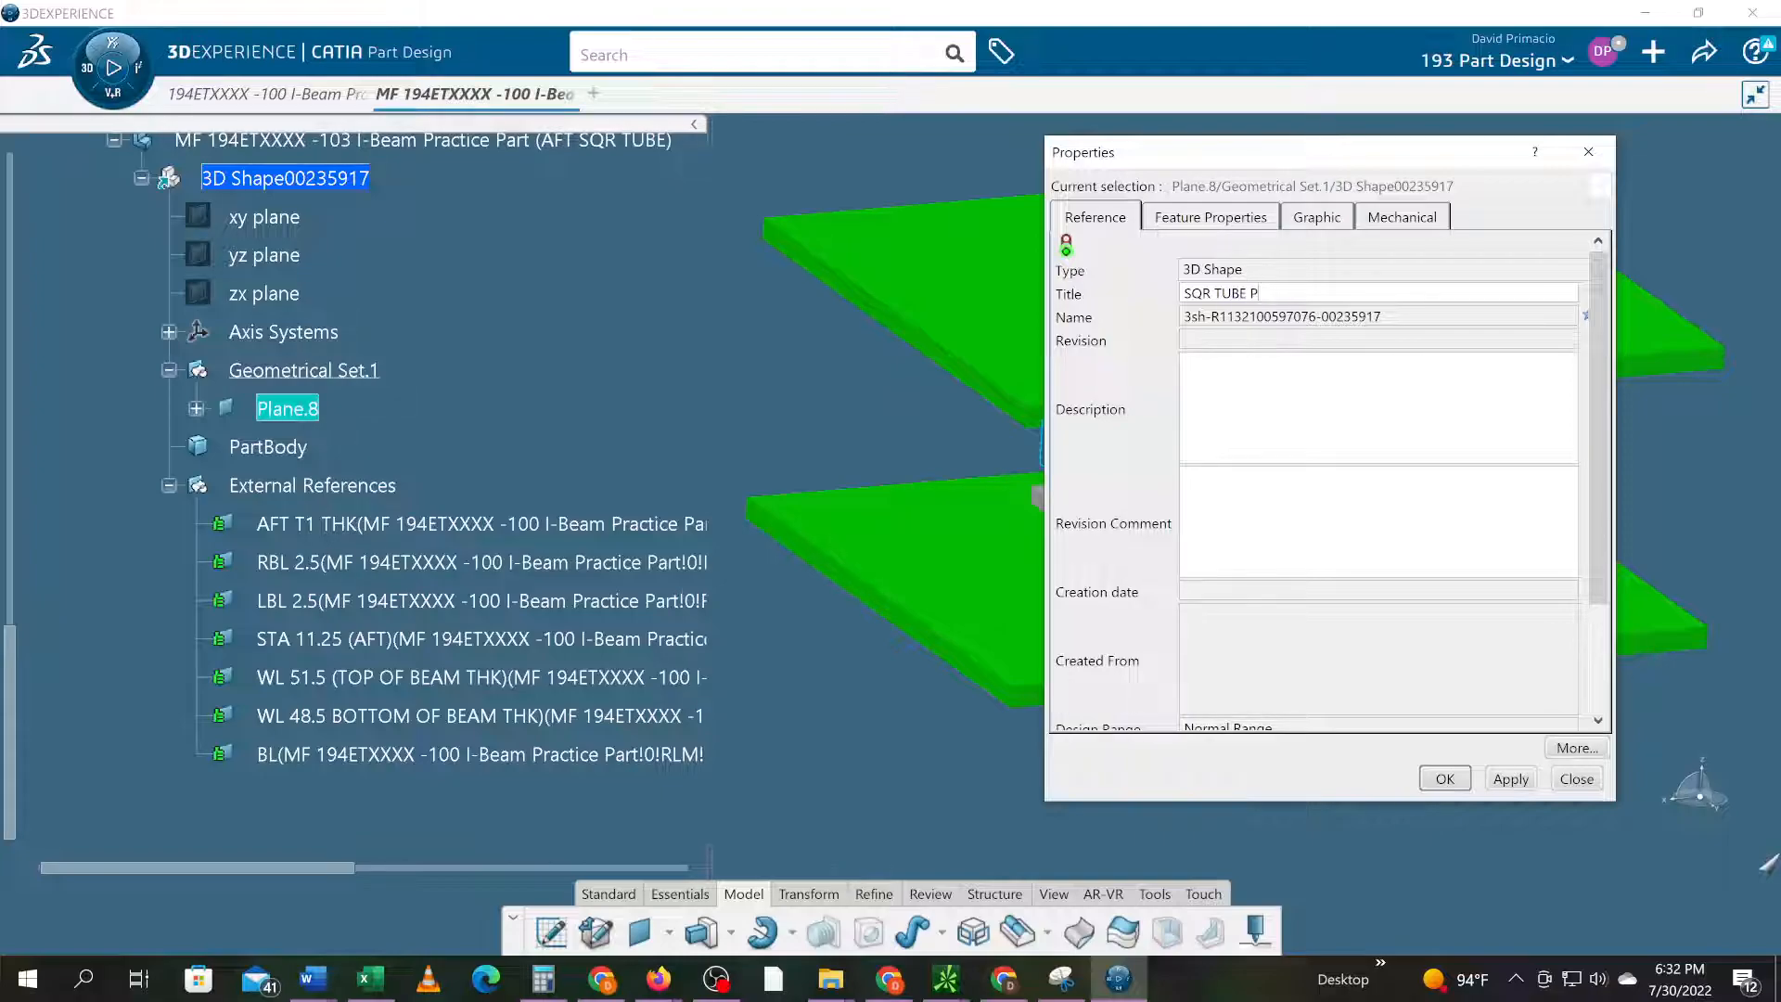
text(RIPHERY)
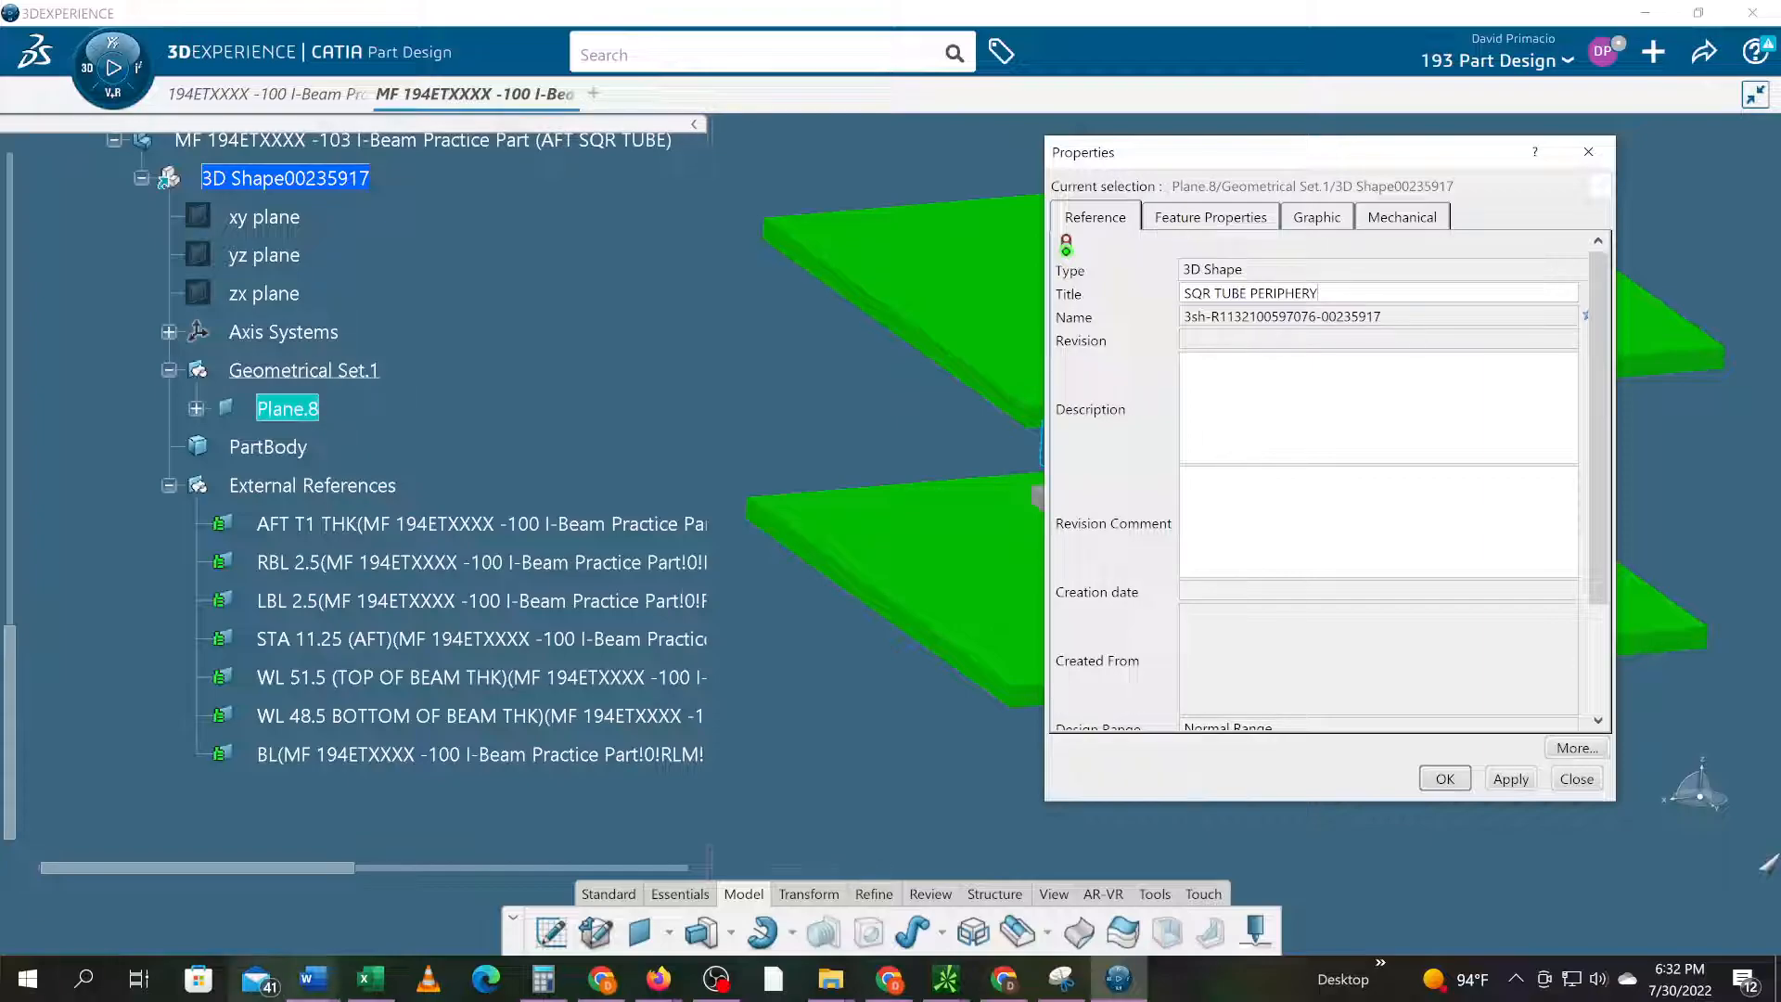
key(Return)
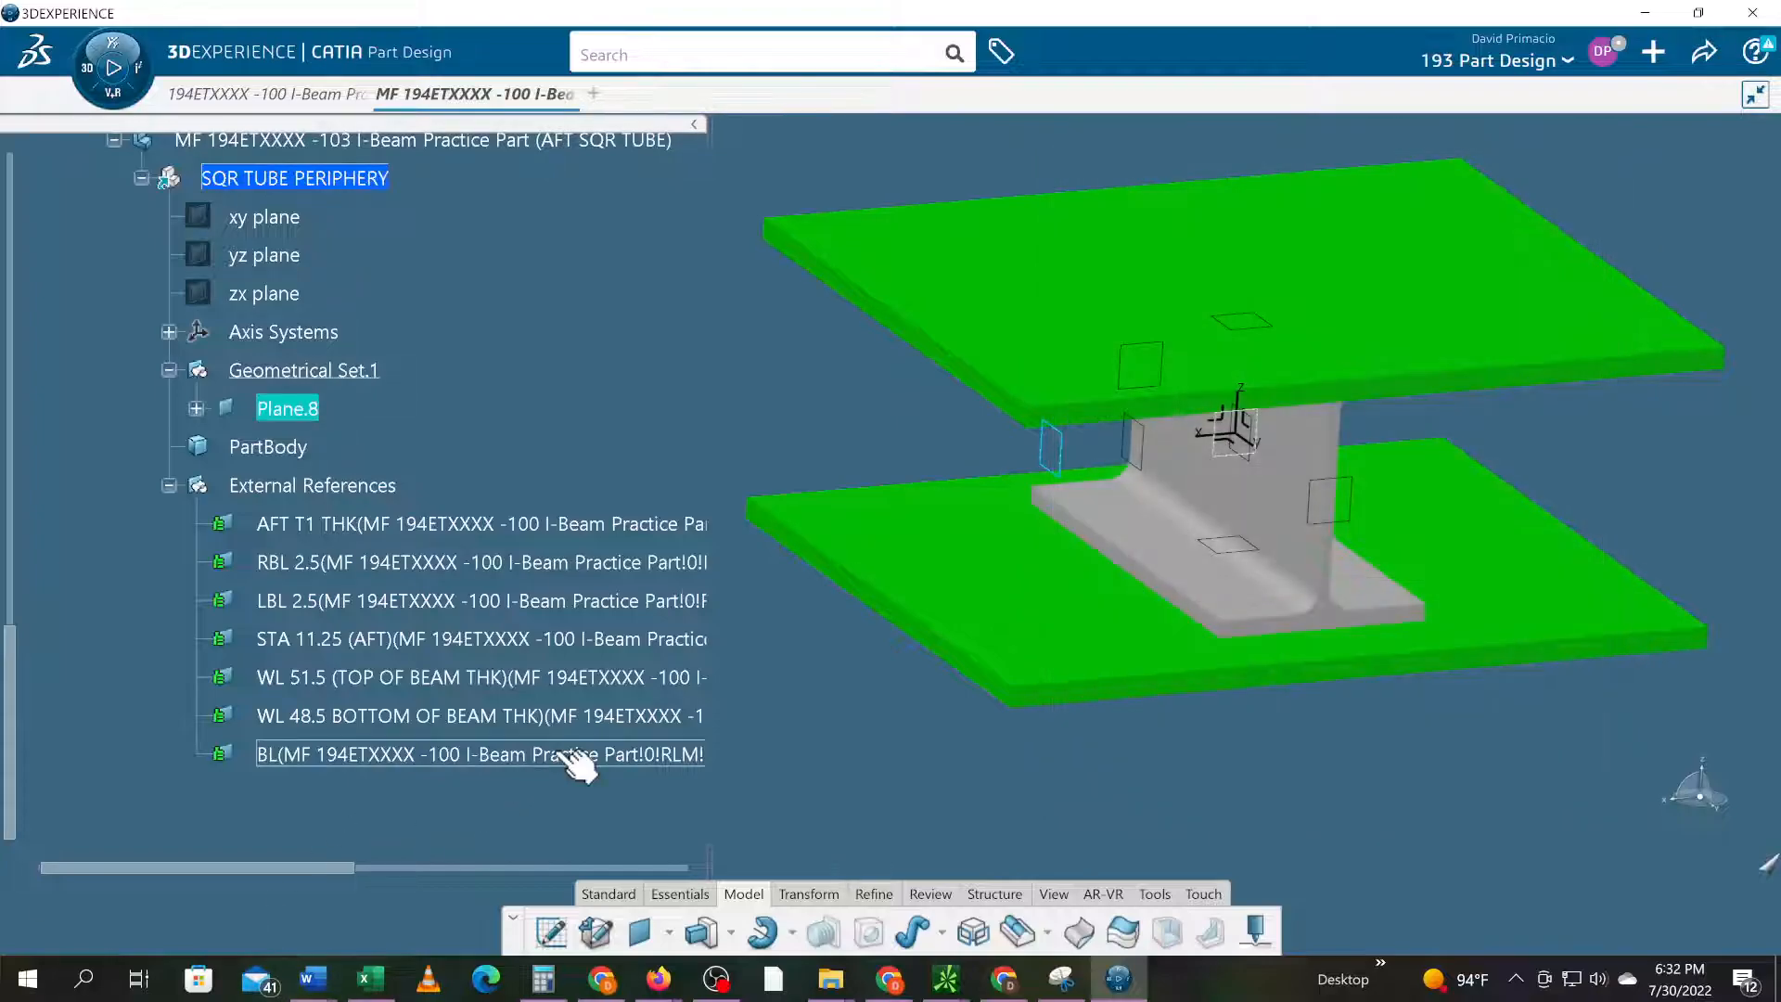
- Copy the title SQR TUBE PERIPHERY from the properties of Geometrical Set.1 and close them, leaving the feature name unedited
right_click(280, 370)
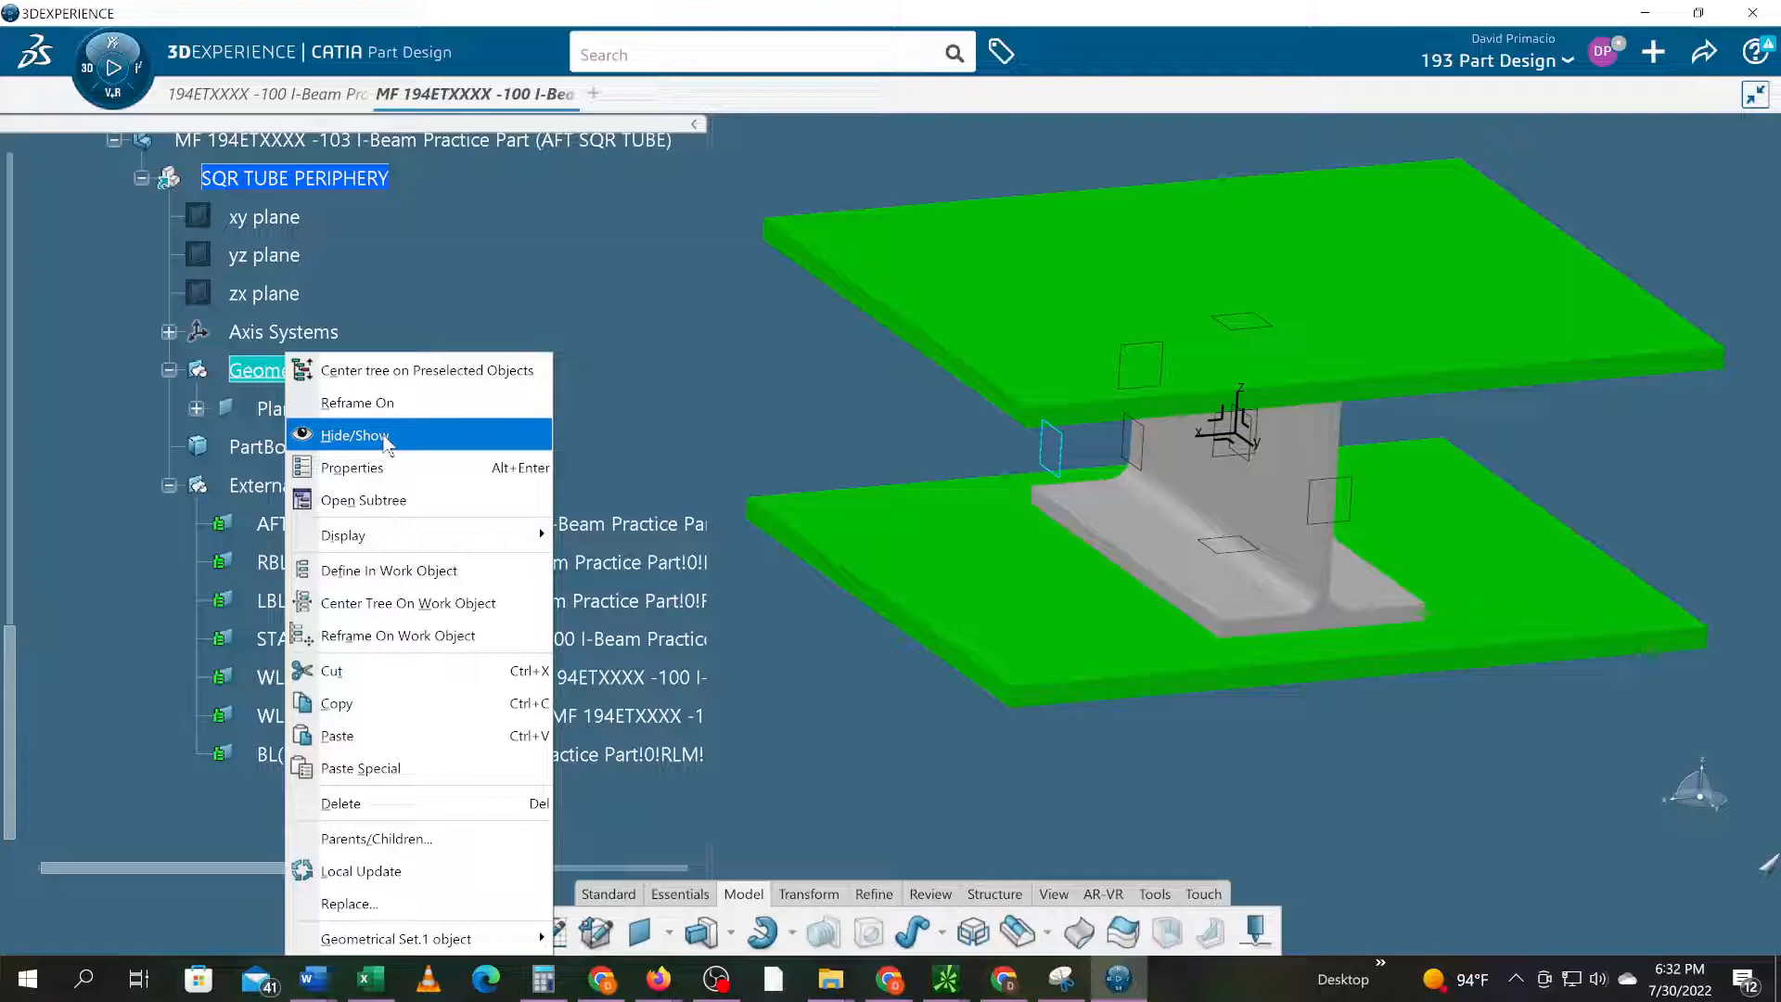
click(384, 470)
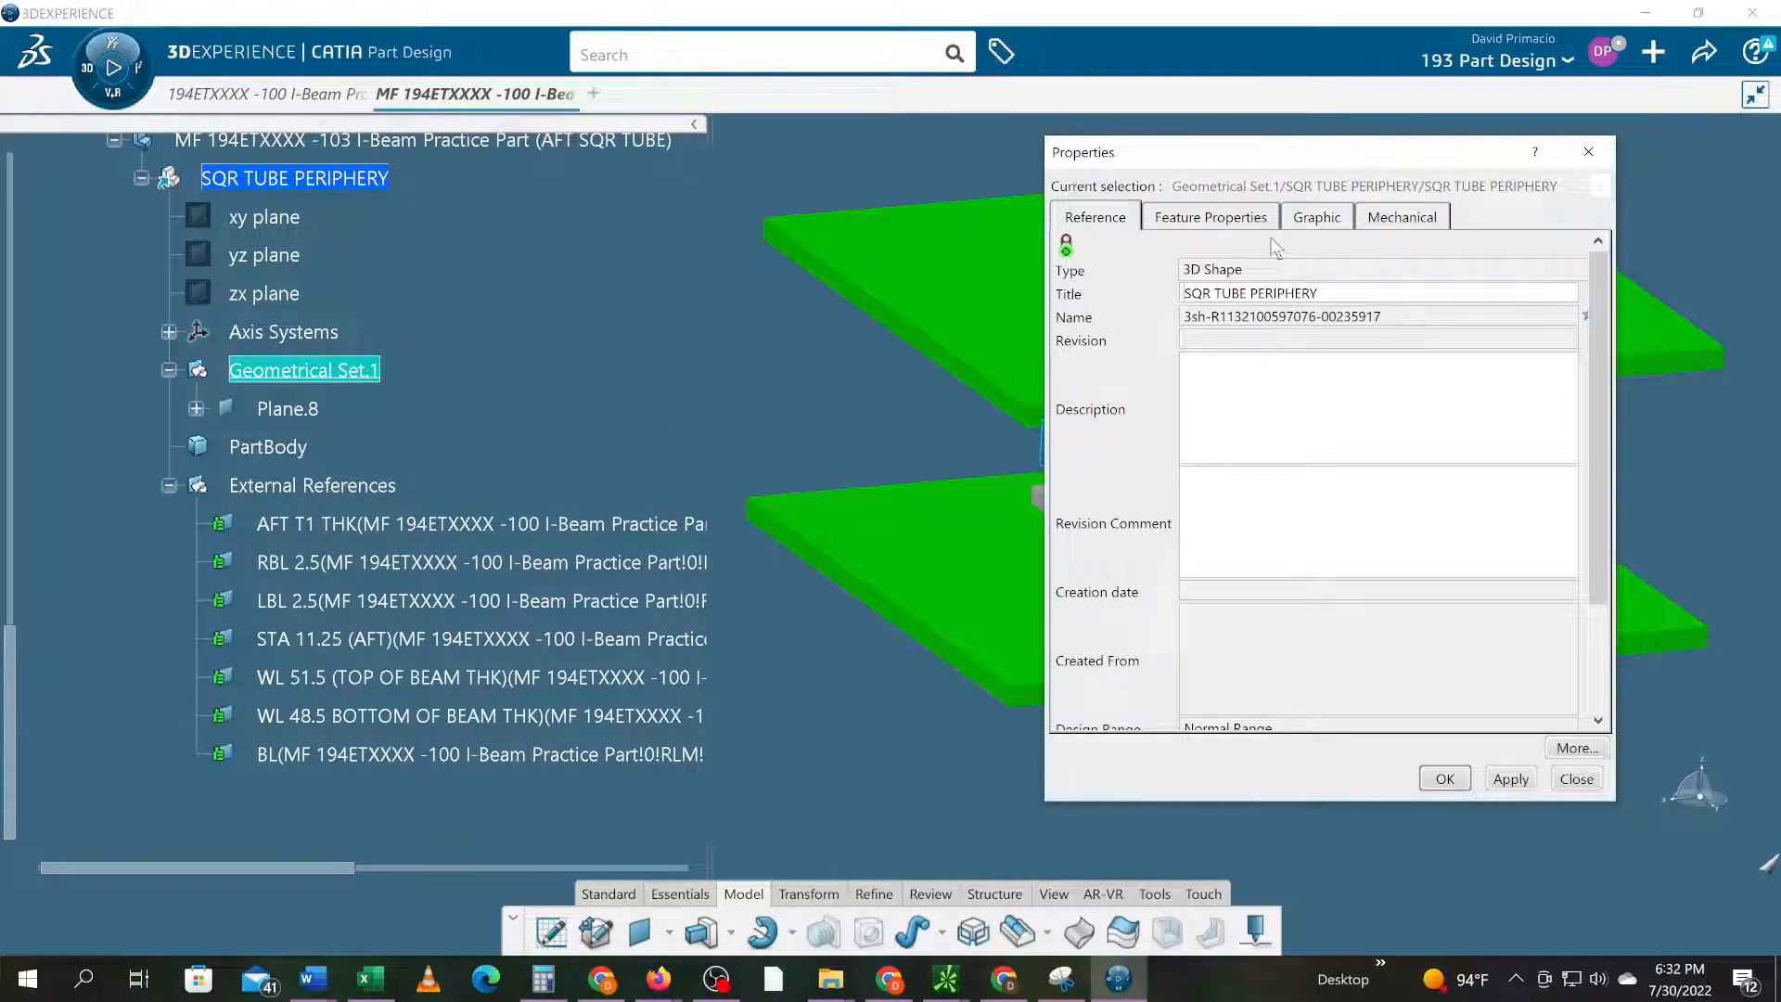
click(1191, 223)
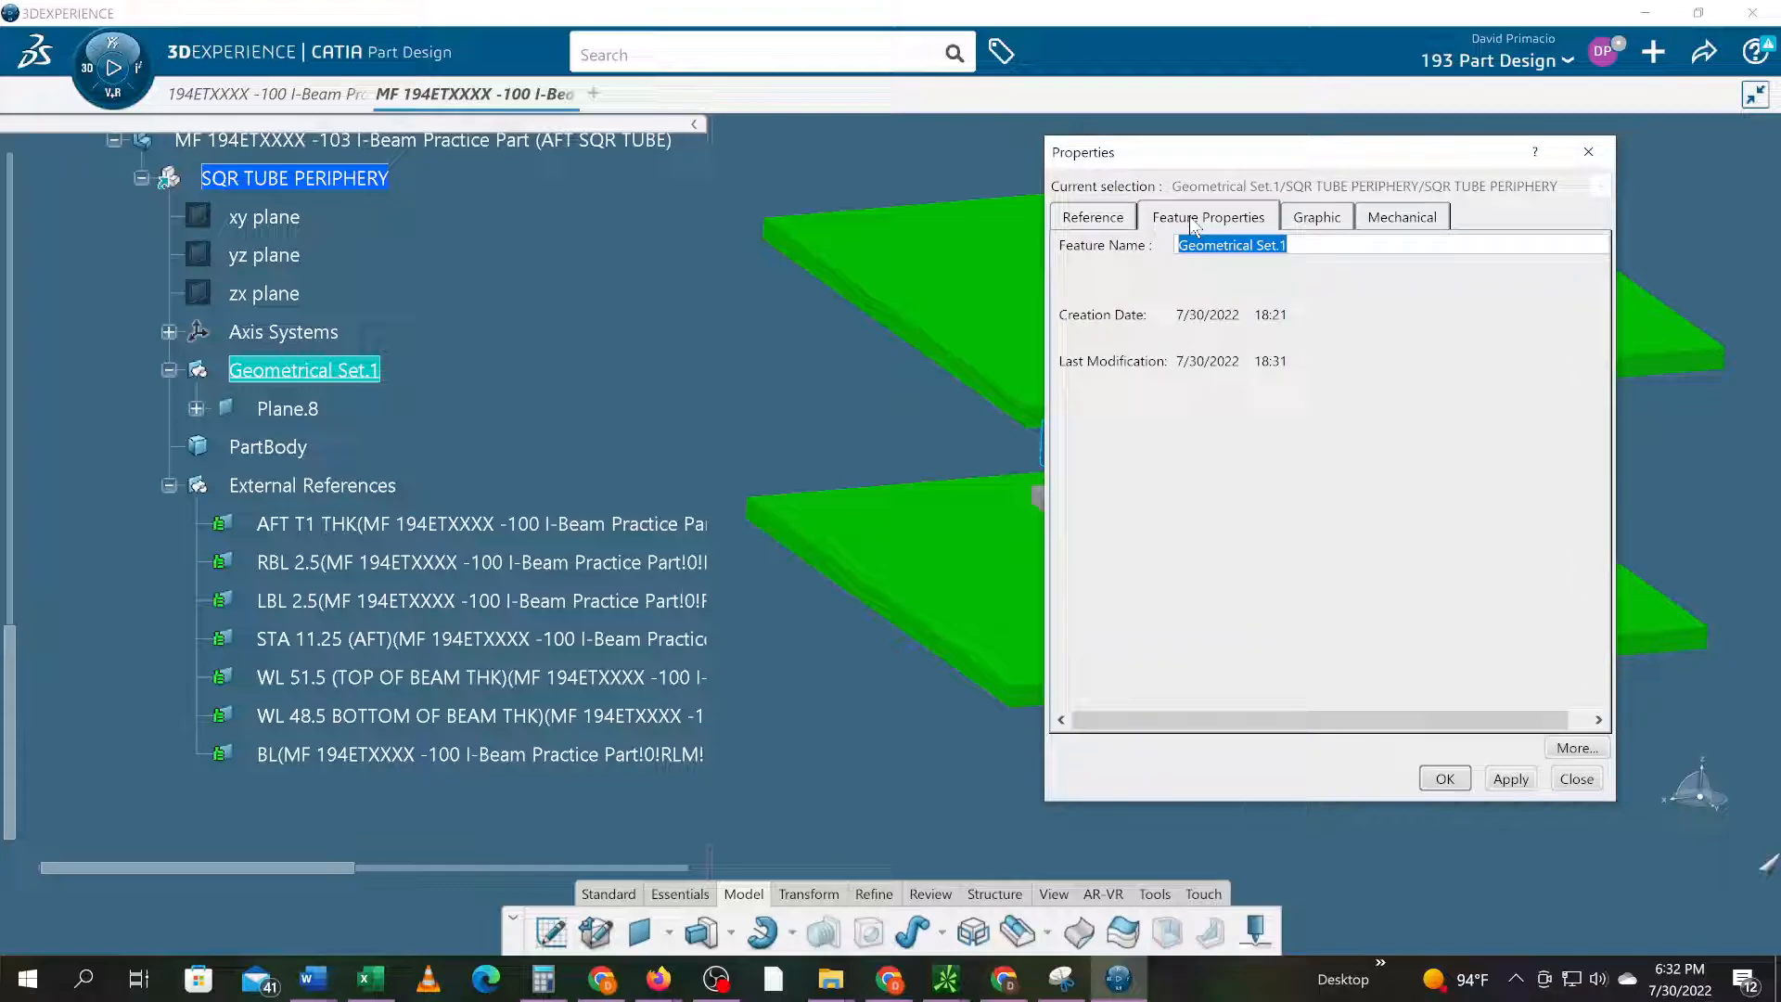
text(Plane.9)
key(ctrl+z)
key(ctrl+z)
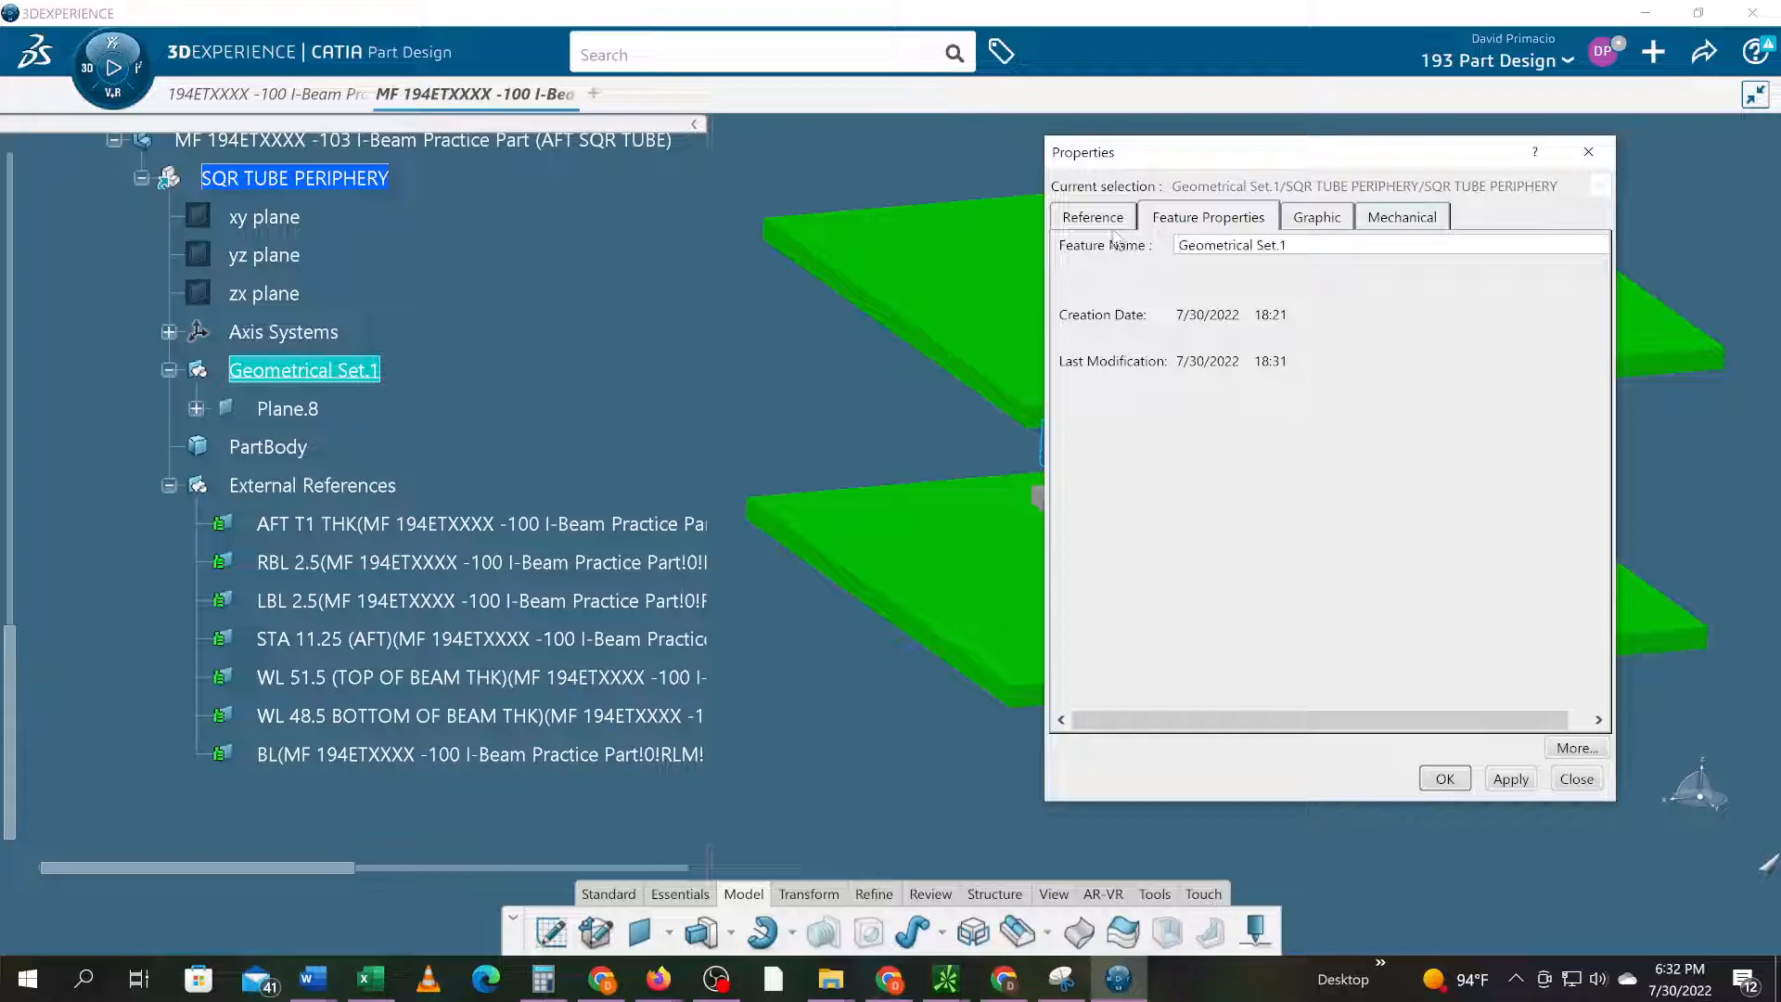
click(1089, 221)
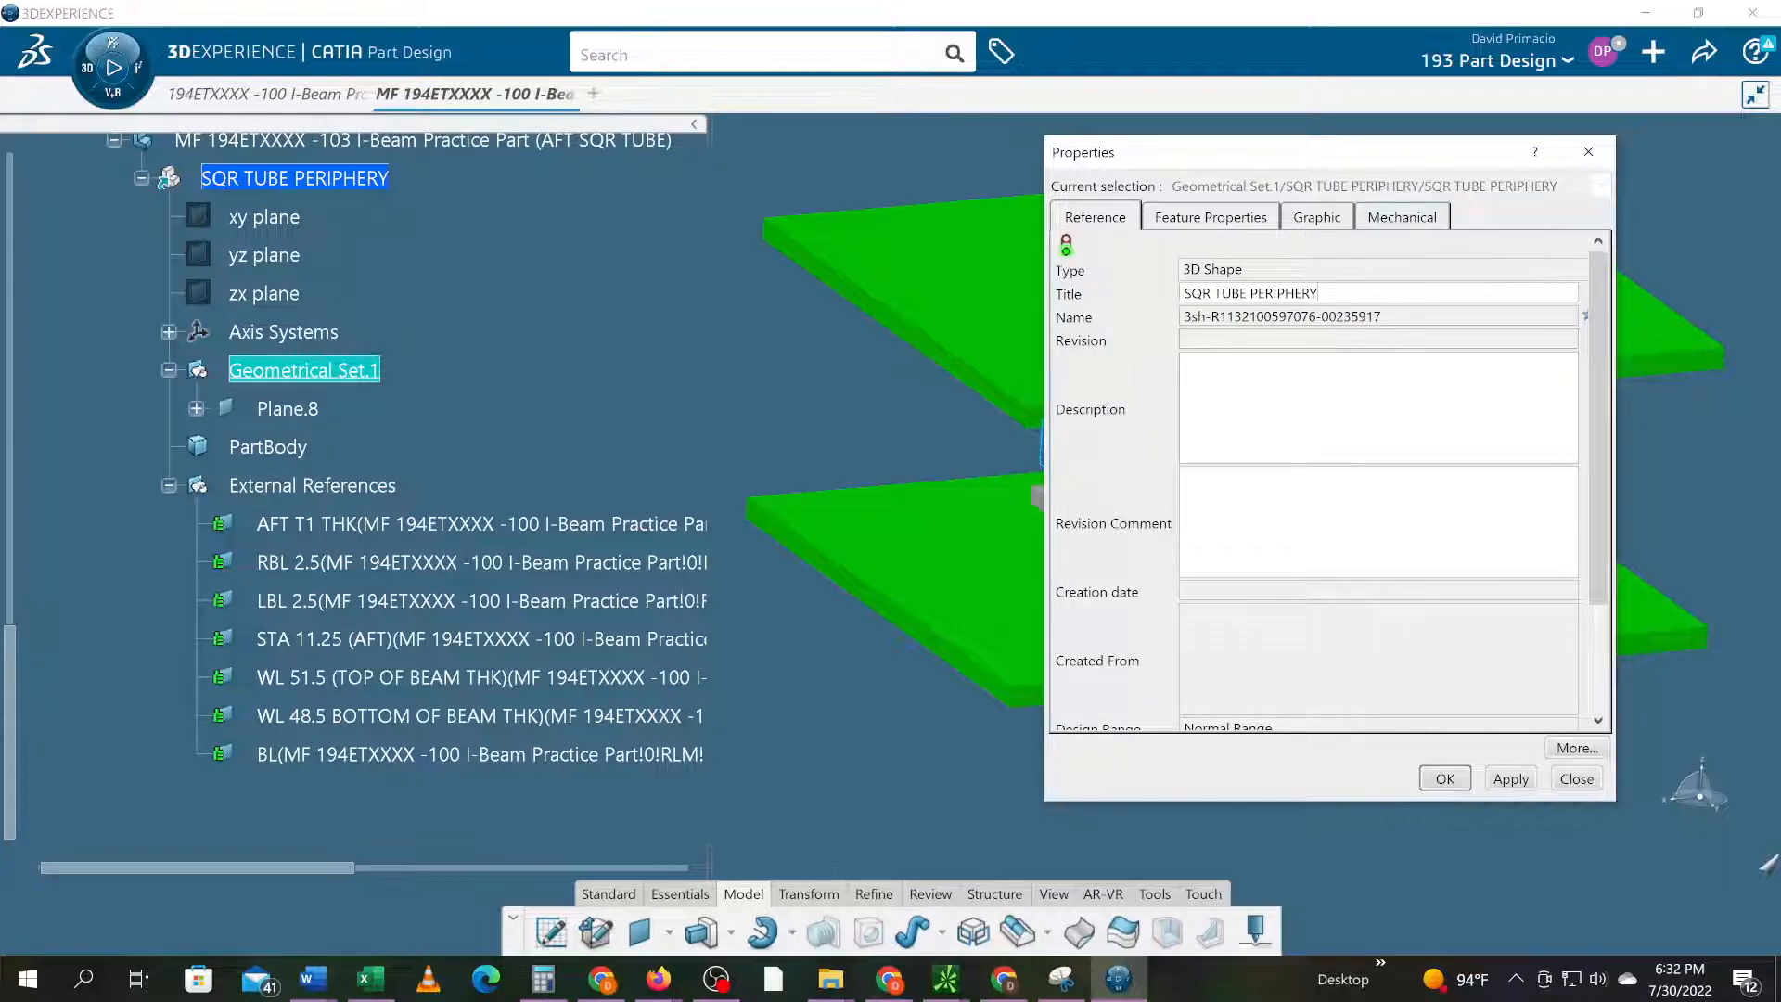
key(Tab)
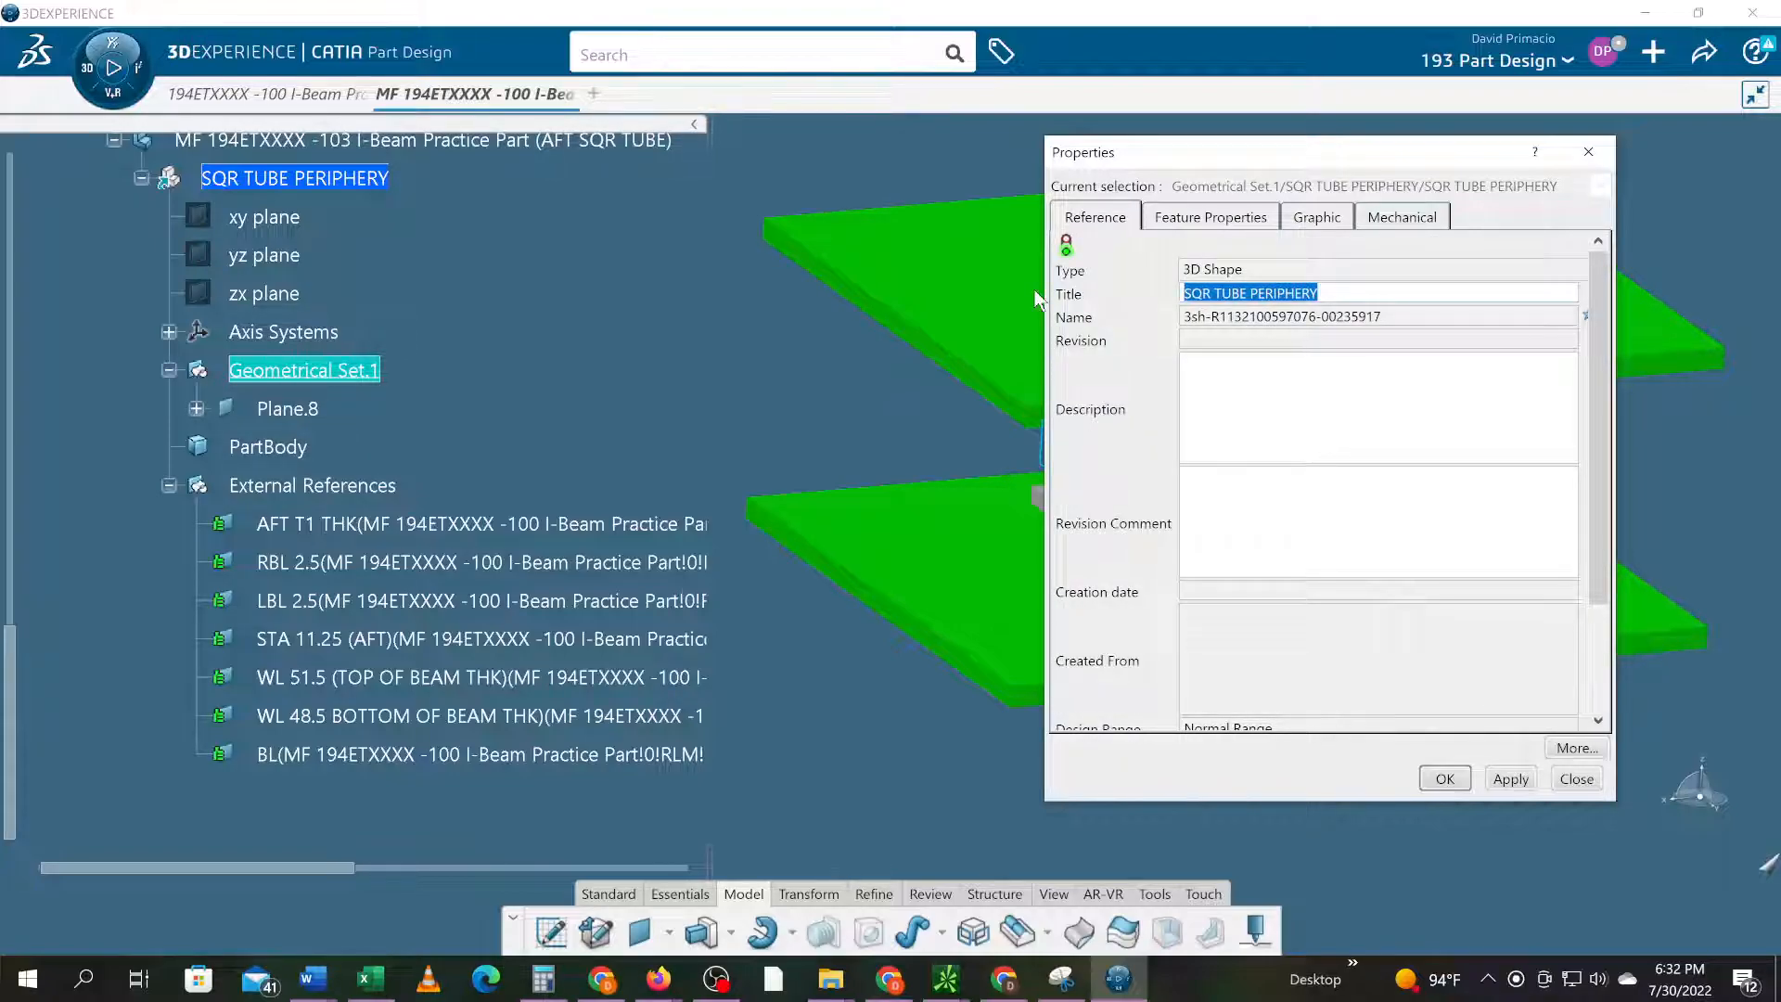
key(shift+Tab)
key(Tab)
key(ctrl+c)
key(Return)
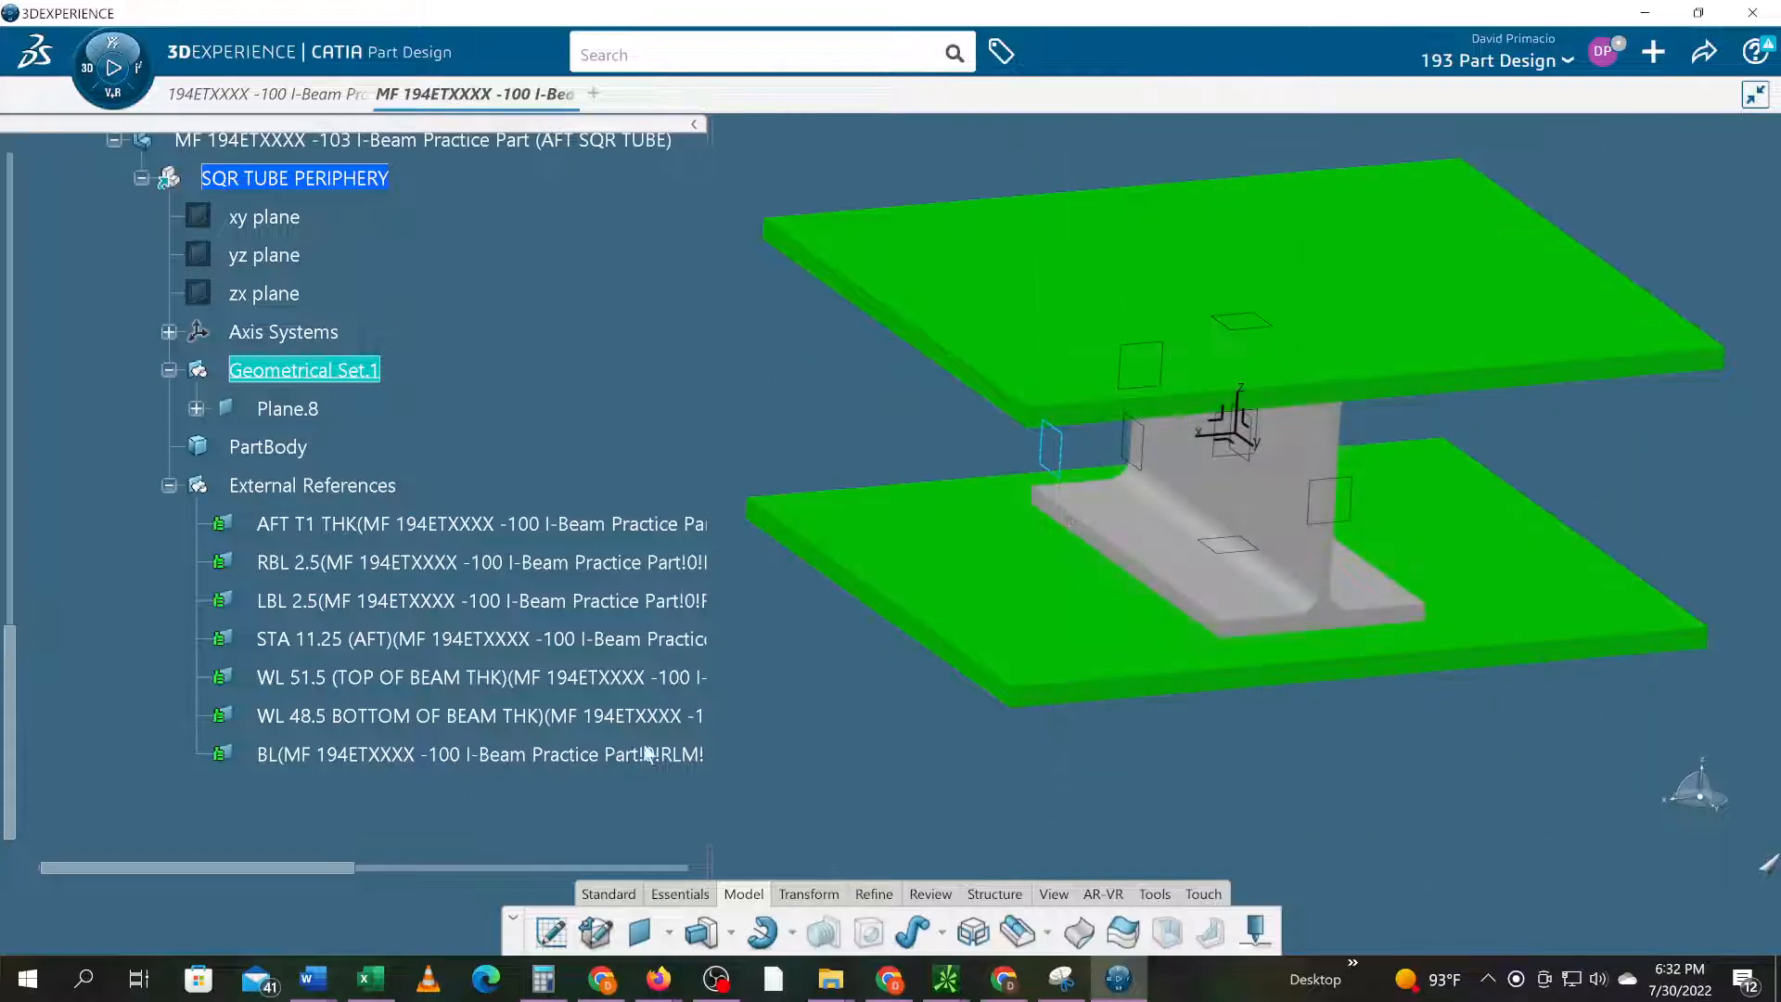
- Rename Geometrical Set.1 as SQR TUBE PERIPHERY using the copied text
right_click(278, 380)
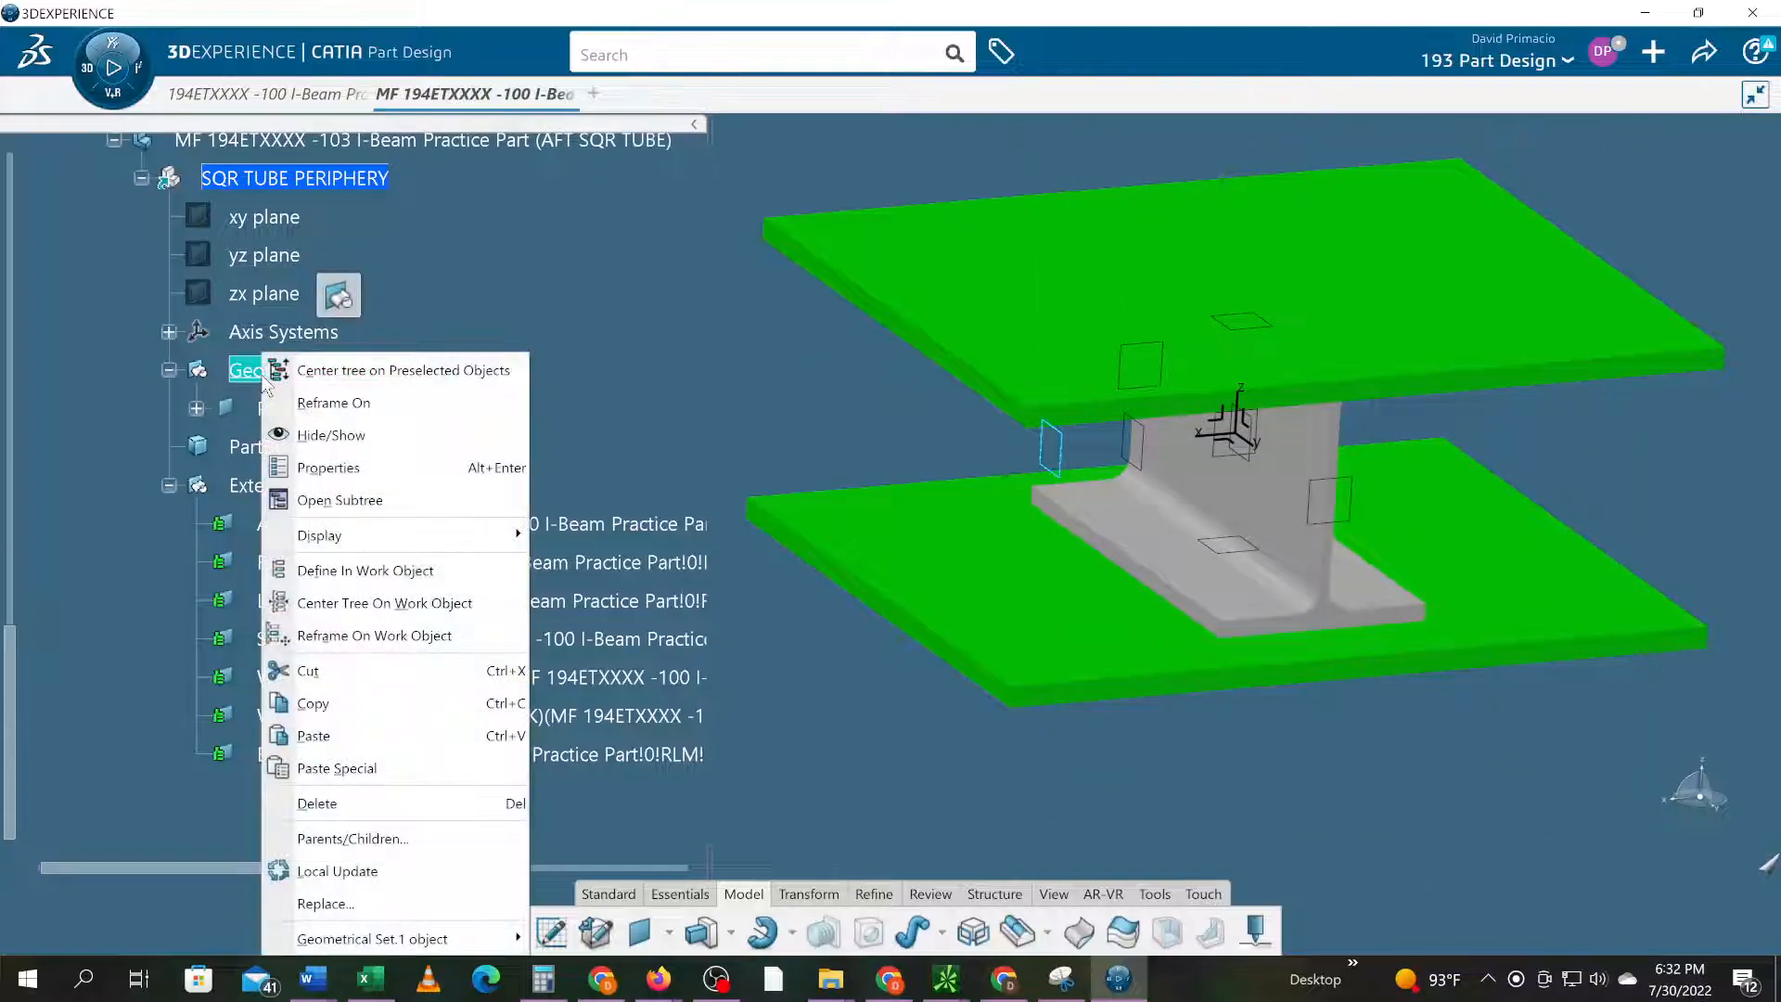
click(330, 467)
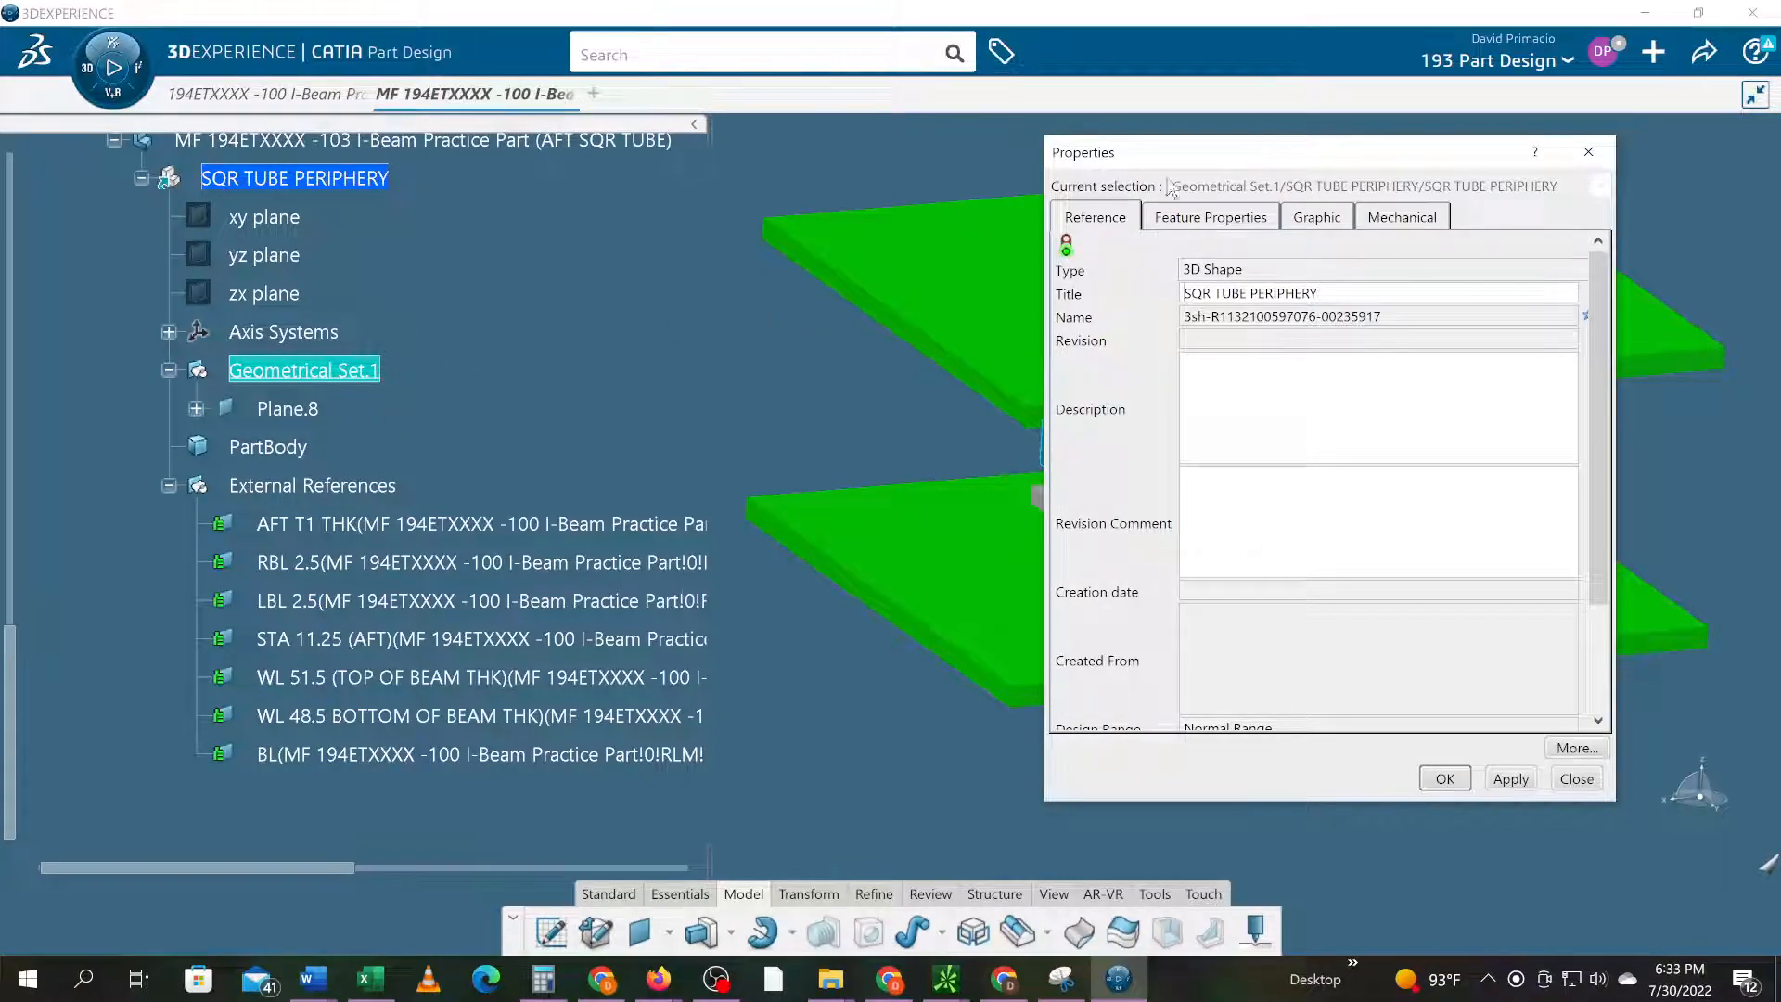
click(1238, 219)
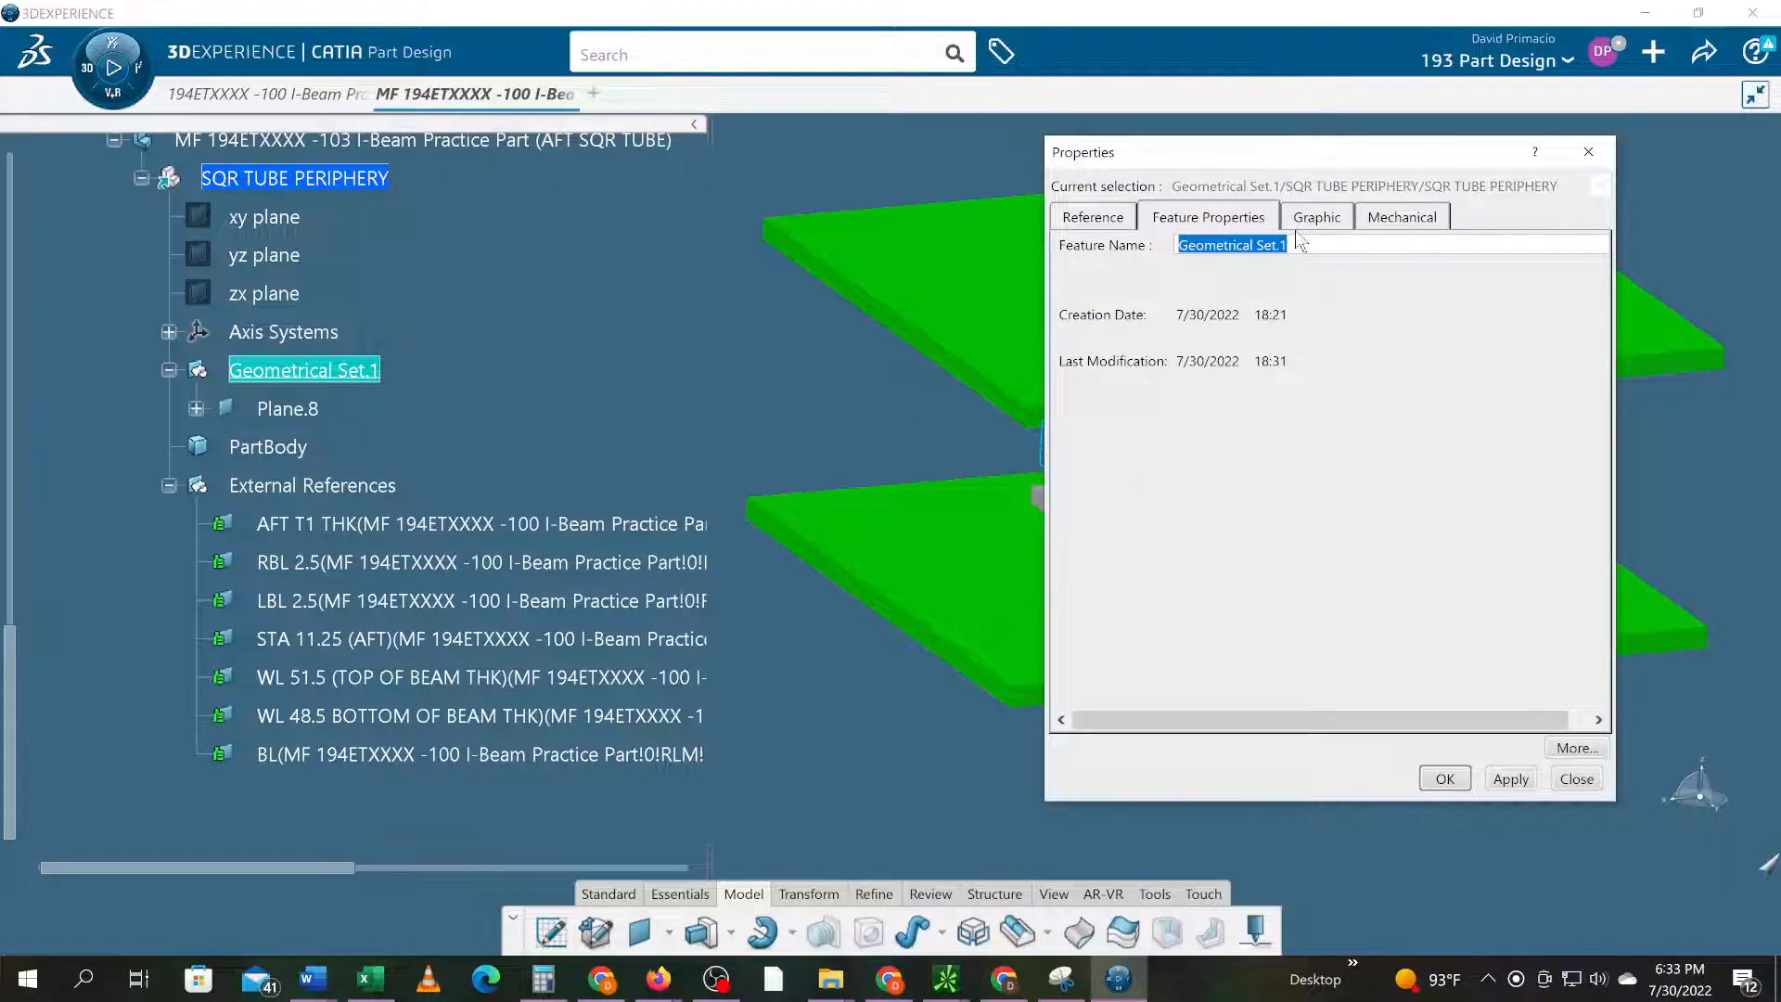
key(ctrl+v)
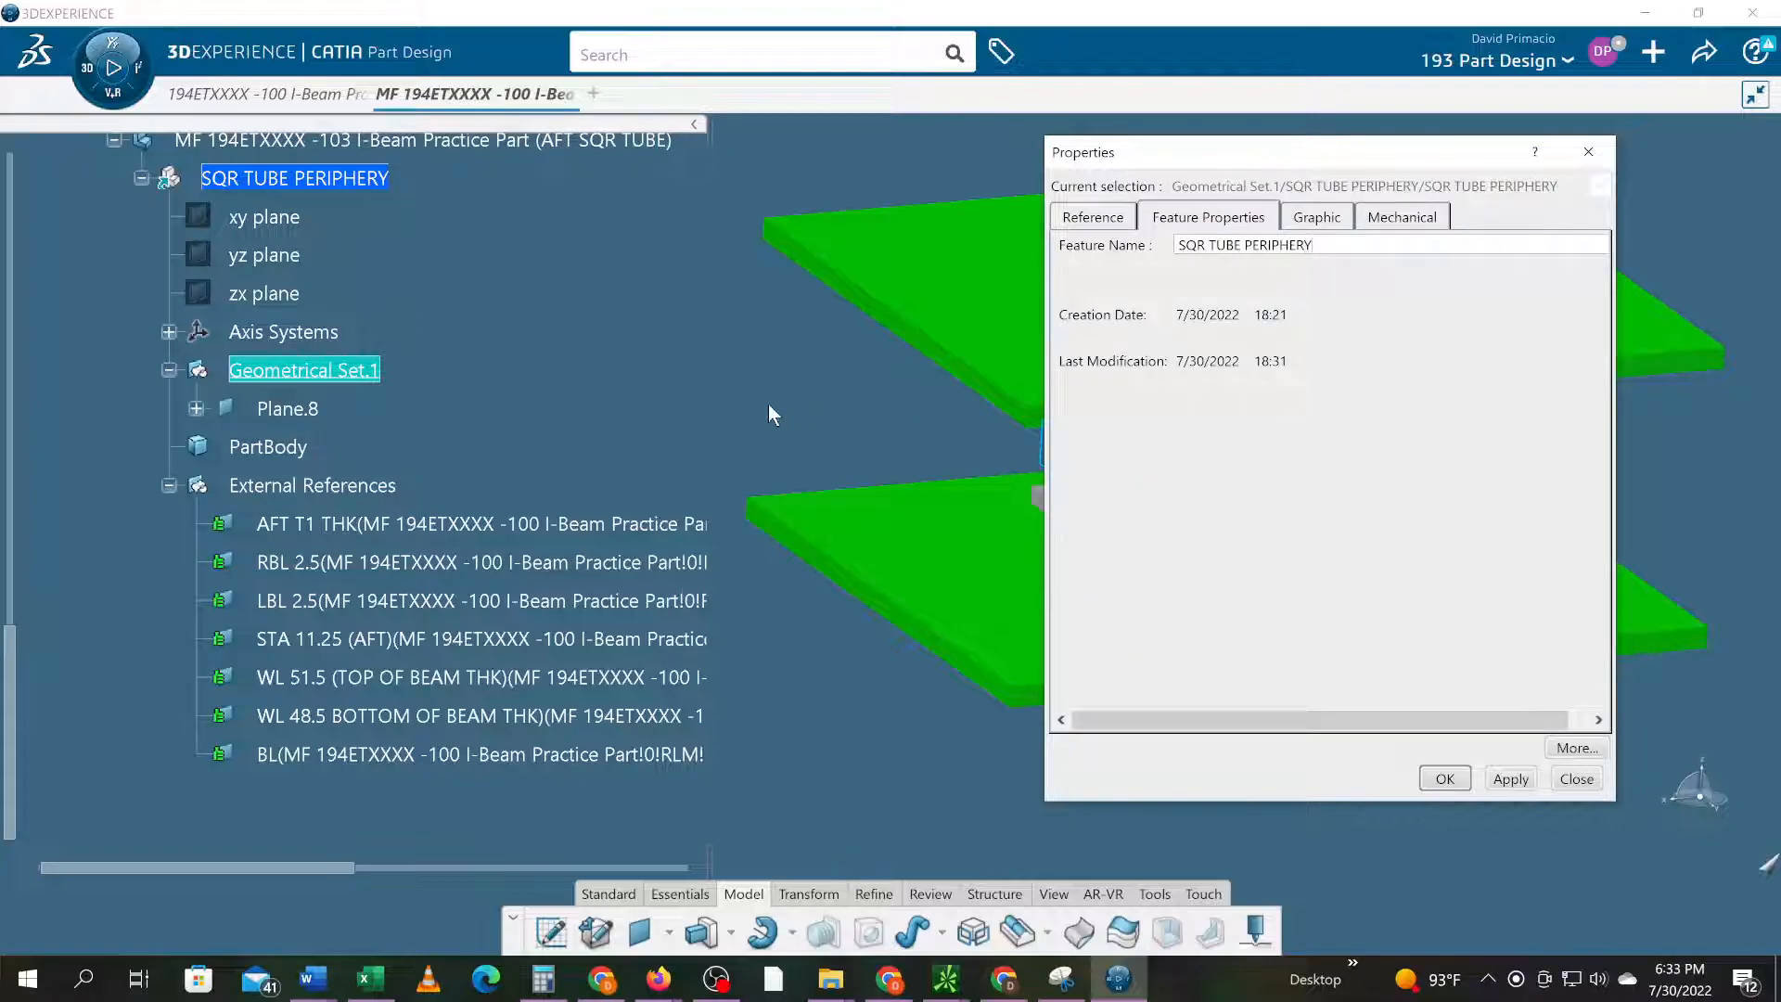
key(Return)
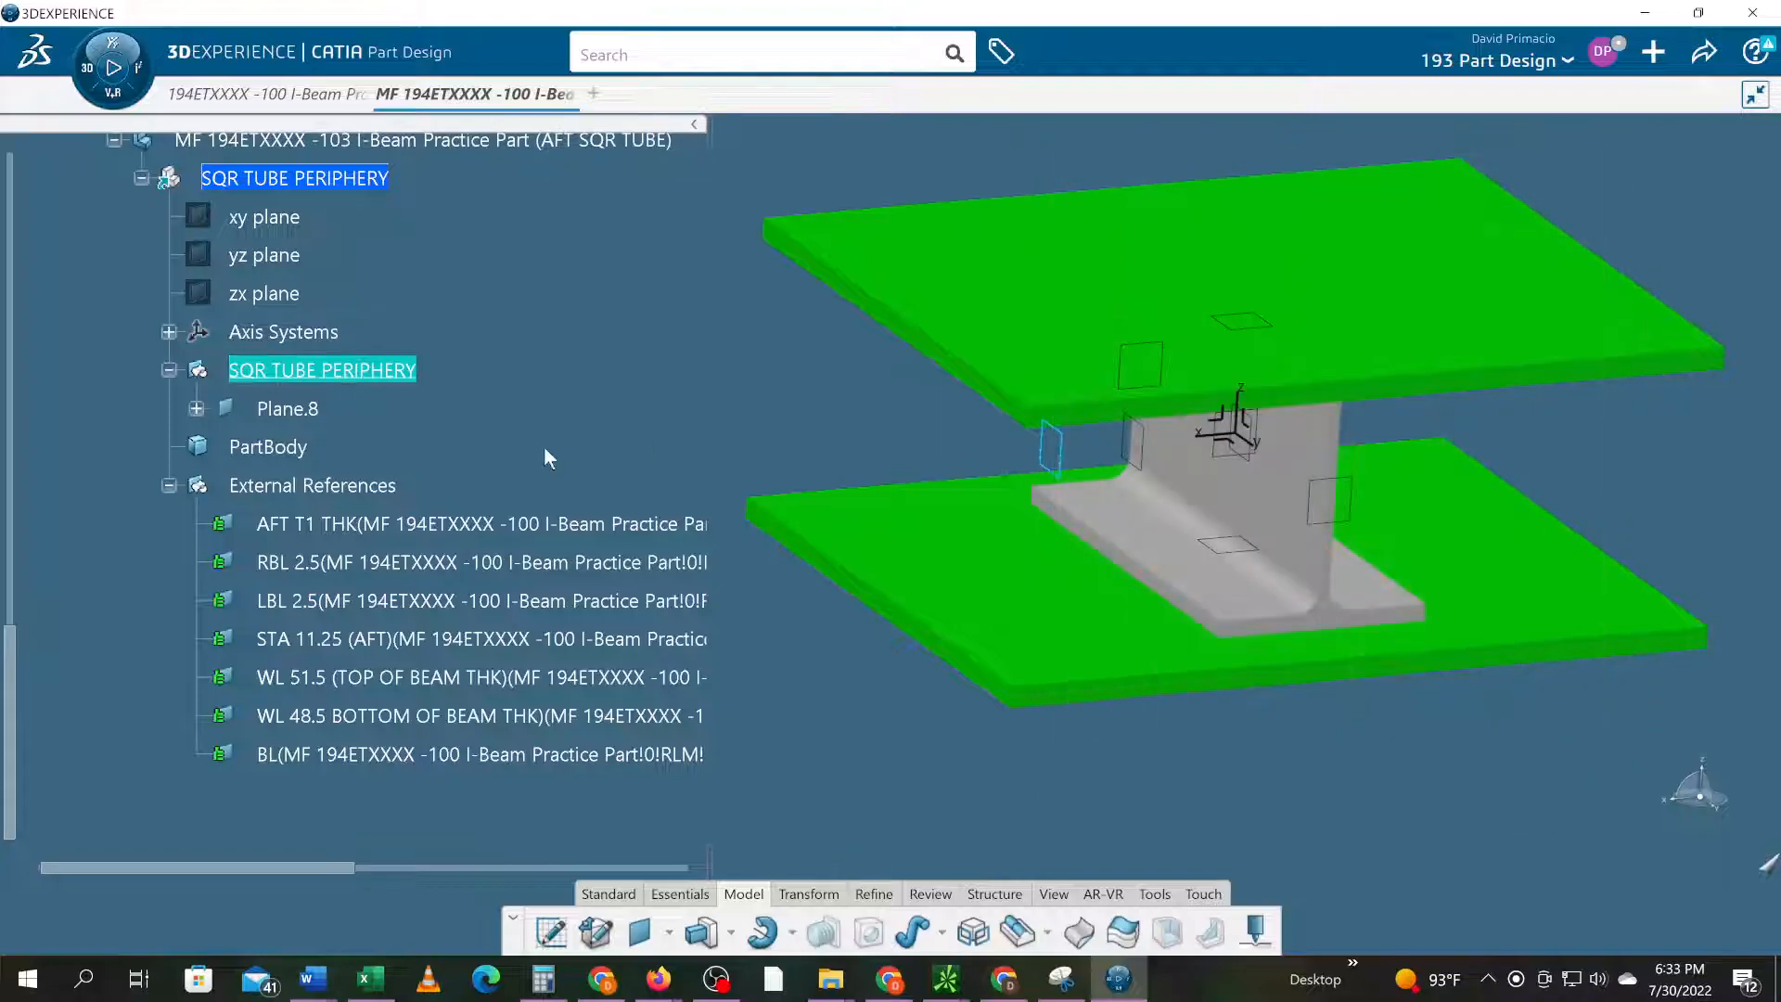
- Rename the offset plane in the geometrical set as SQR TUBE PERIPHERY, replacing its whole feature name, and clear the selection
right_click(311, 414)
click(371, 467)
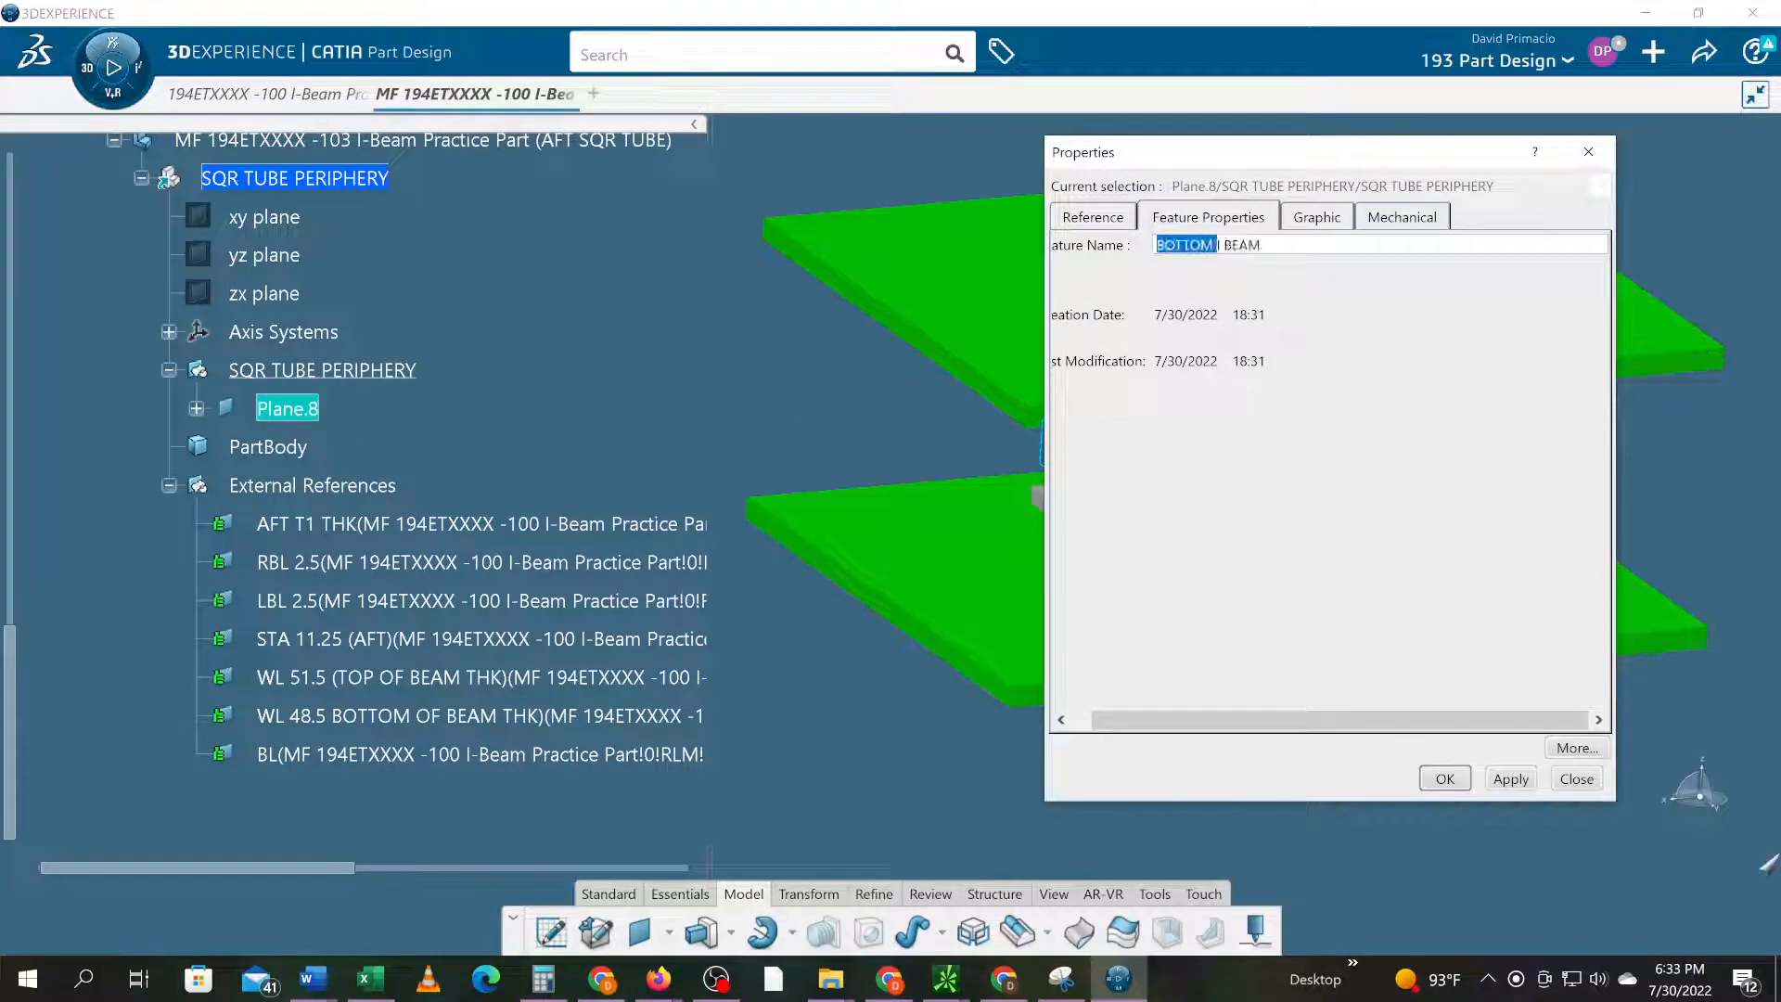
key(ctrl+v)
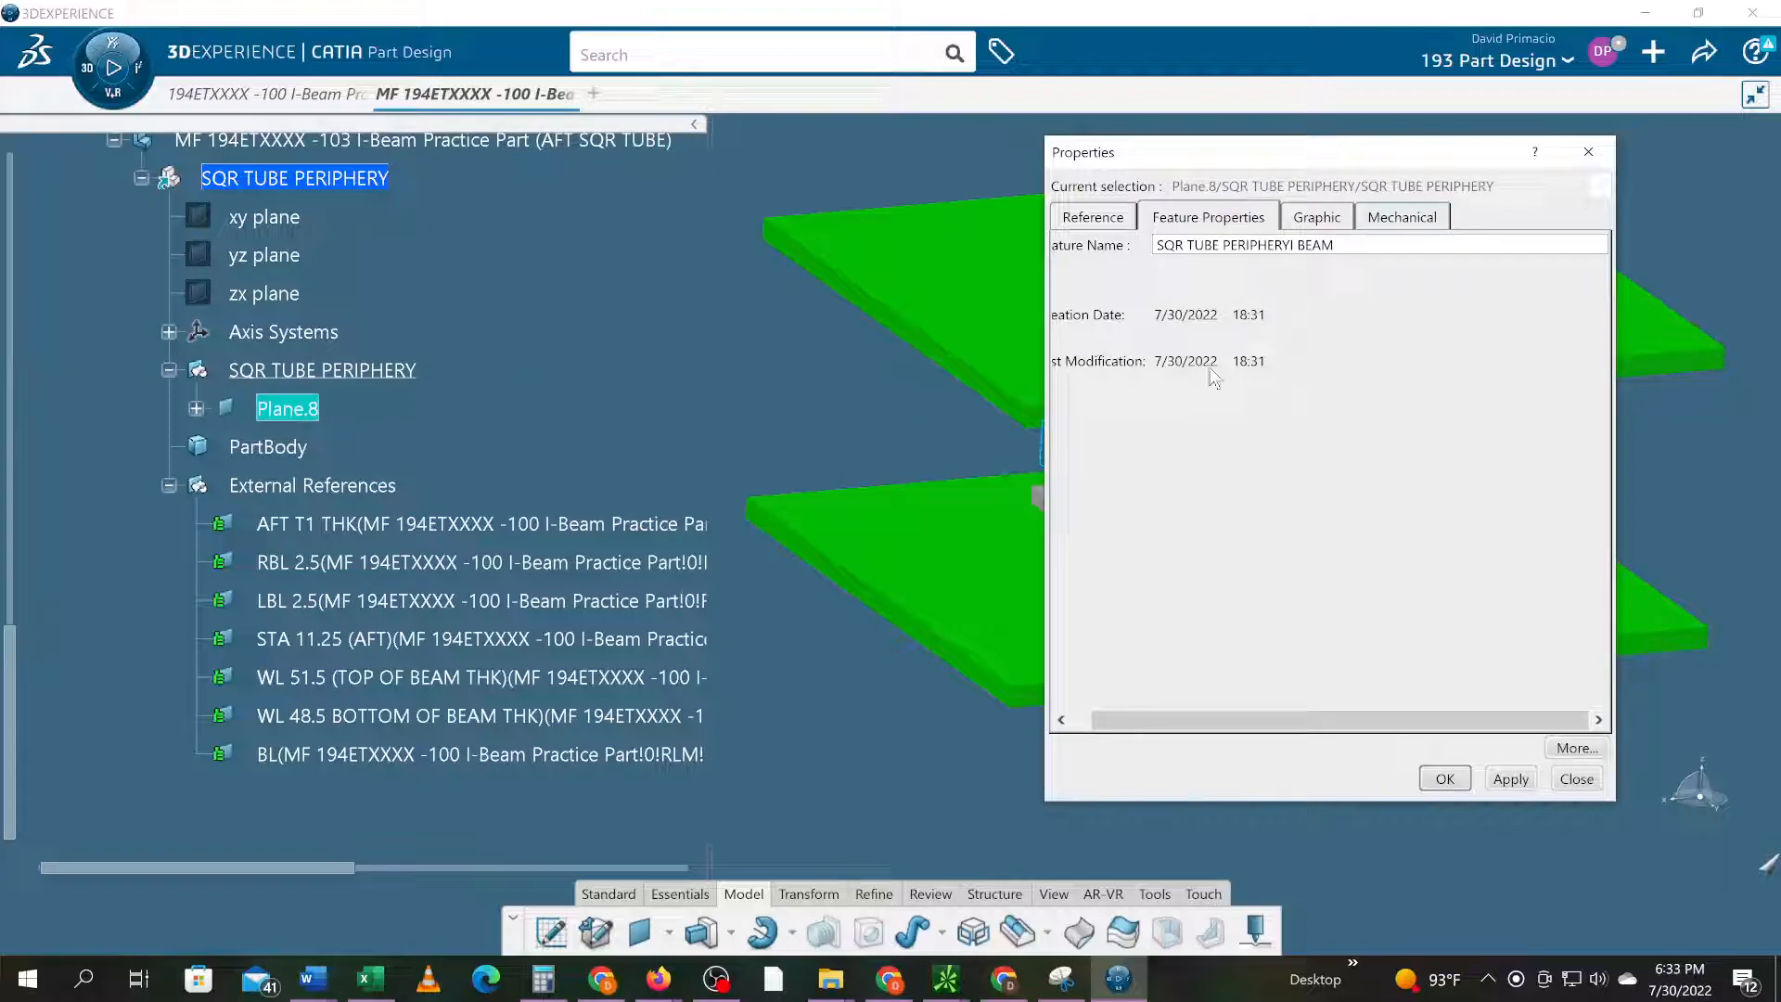
drag(1333, 245, 14, 491)
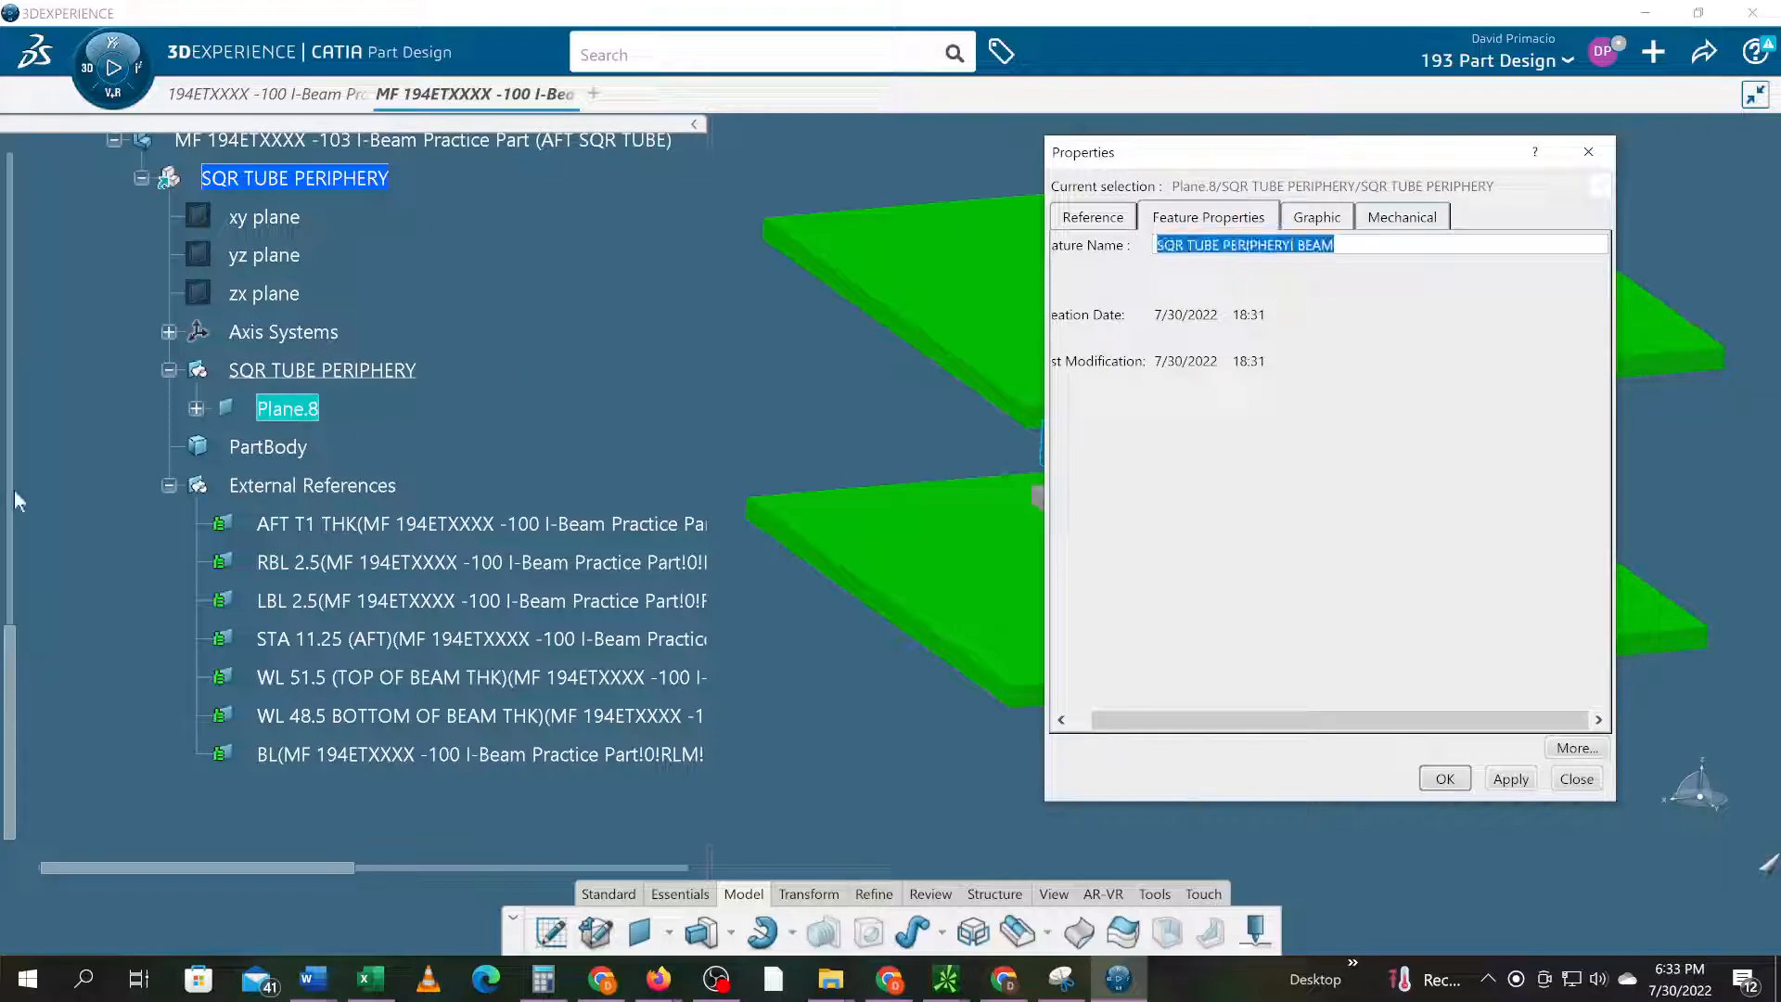
key(ctrl+v)
key(Return)
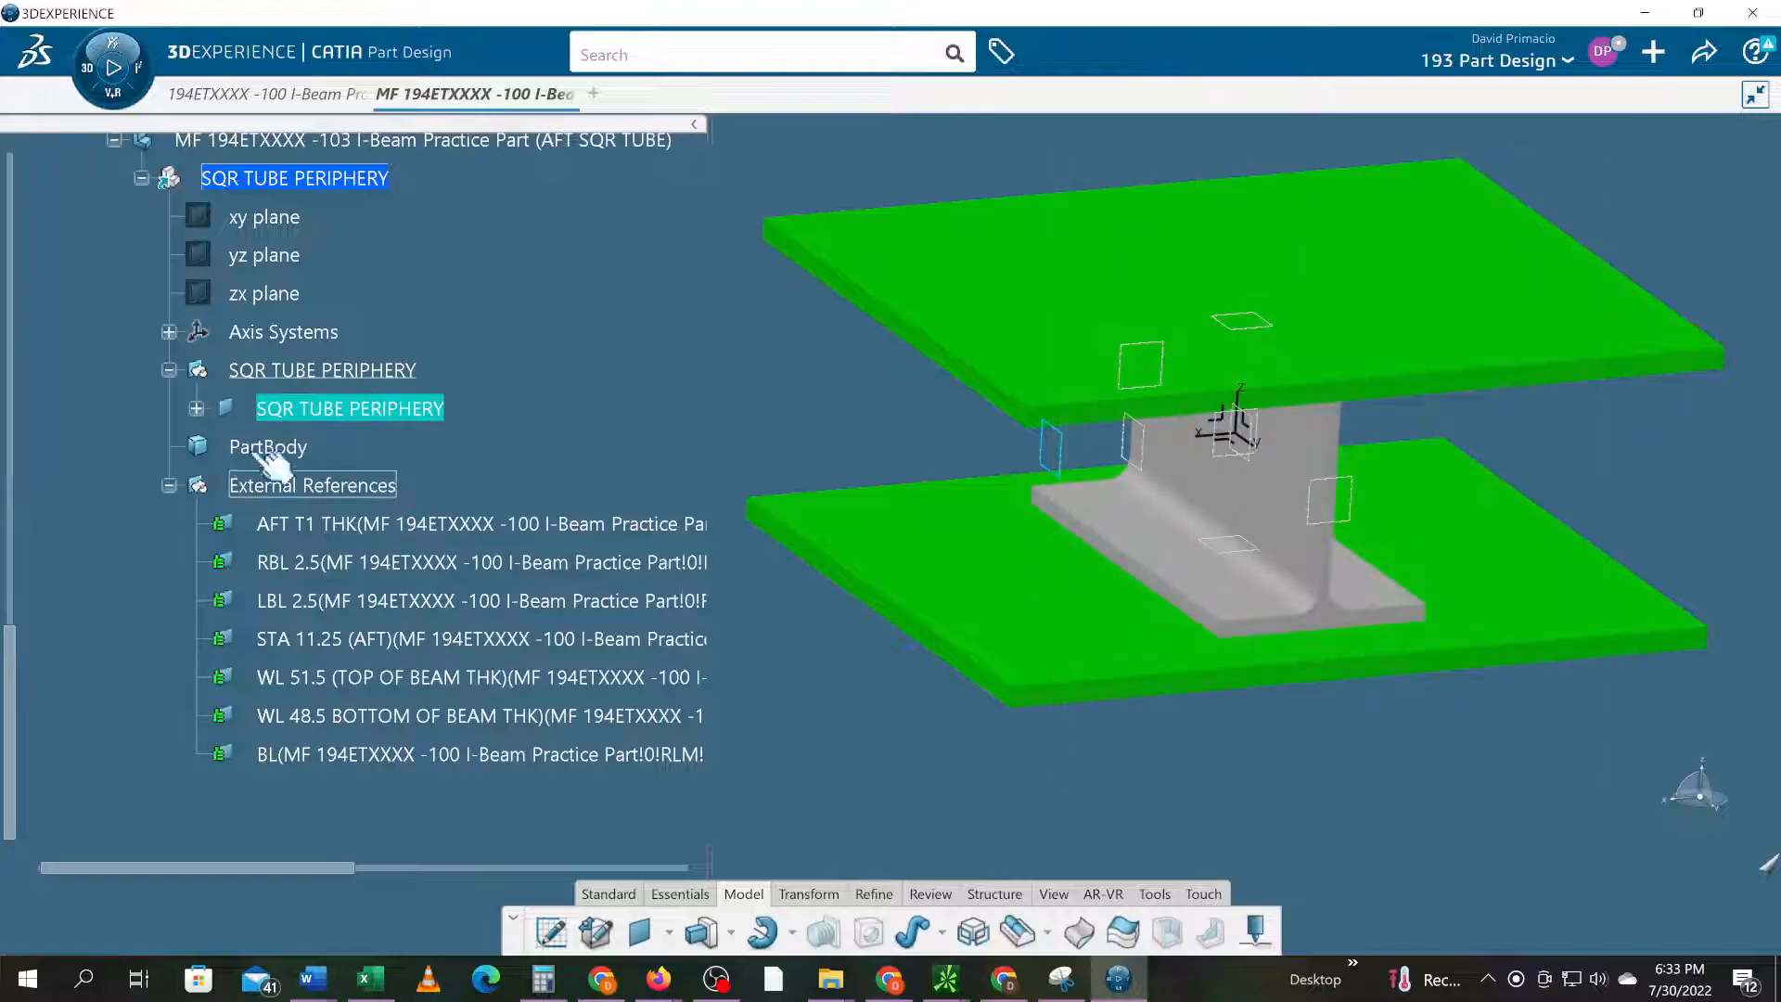
click(453, 393)
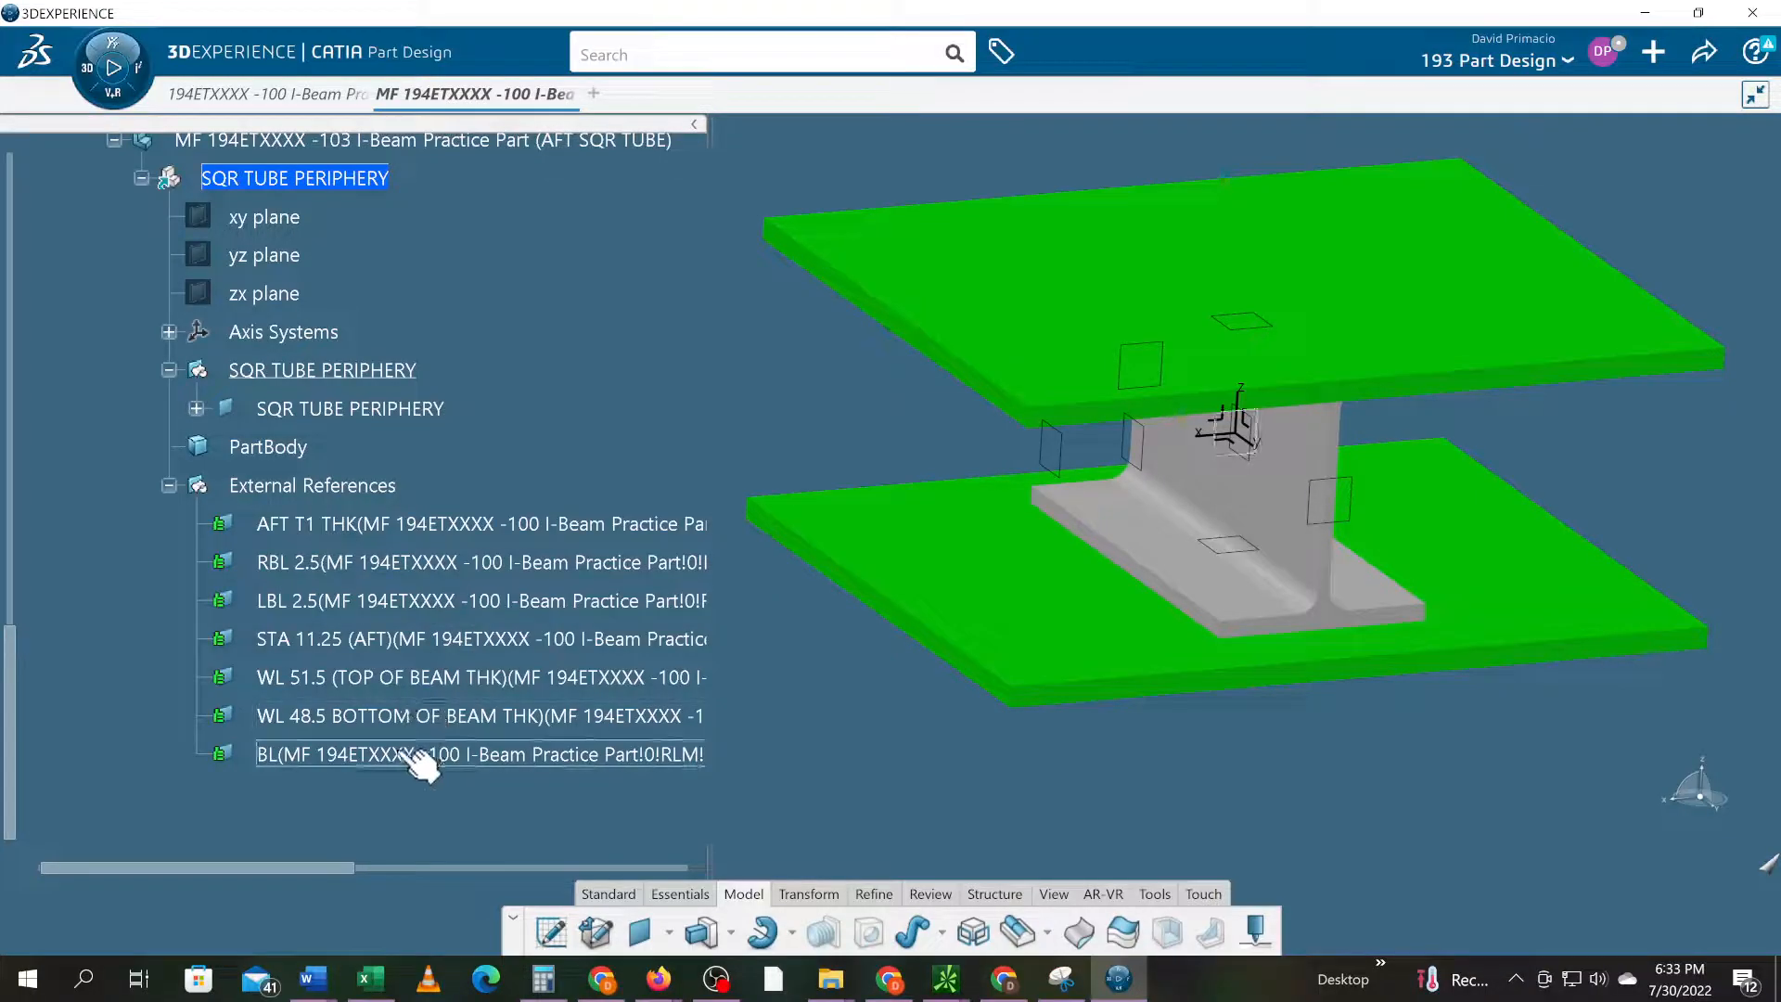
- Start a positioned sketch on the BL external reference plane
click(550, 752)
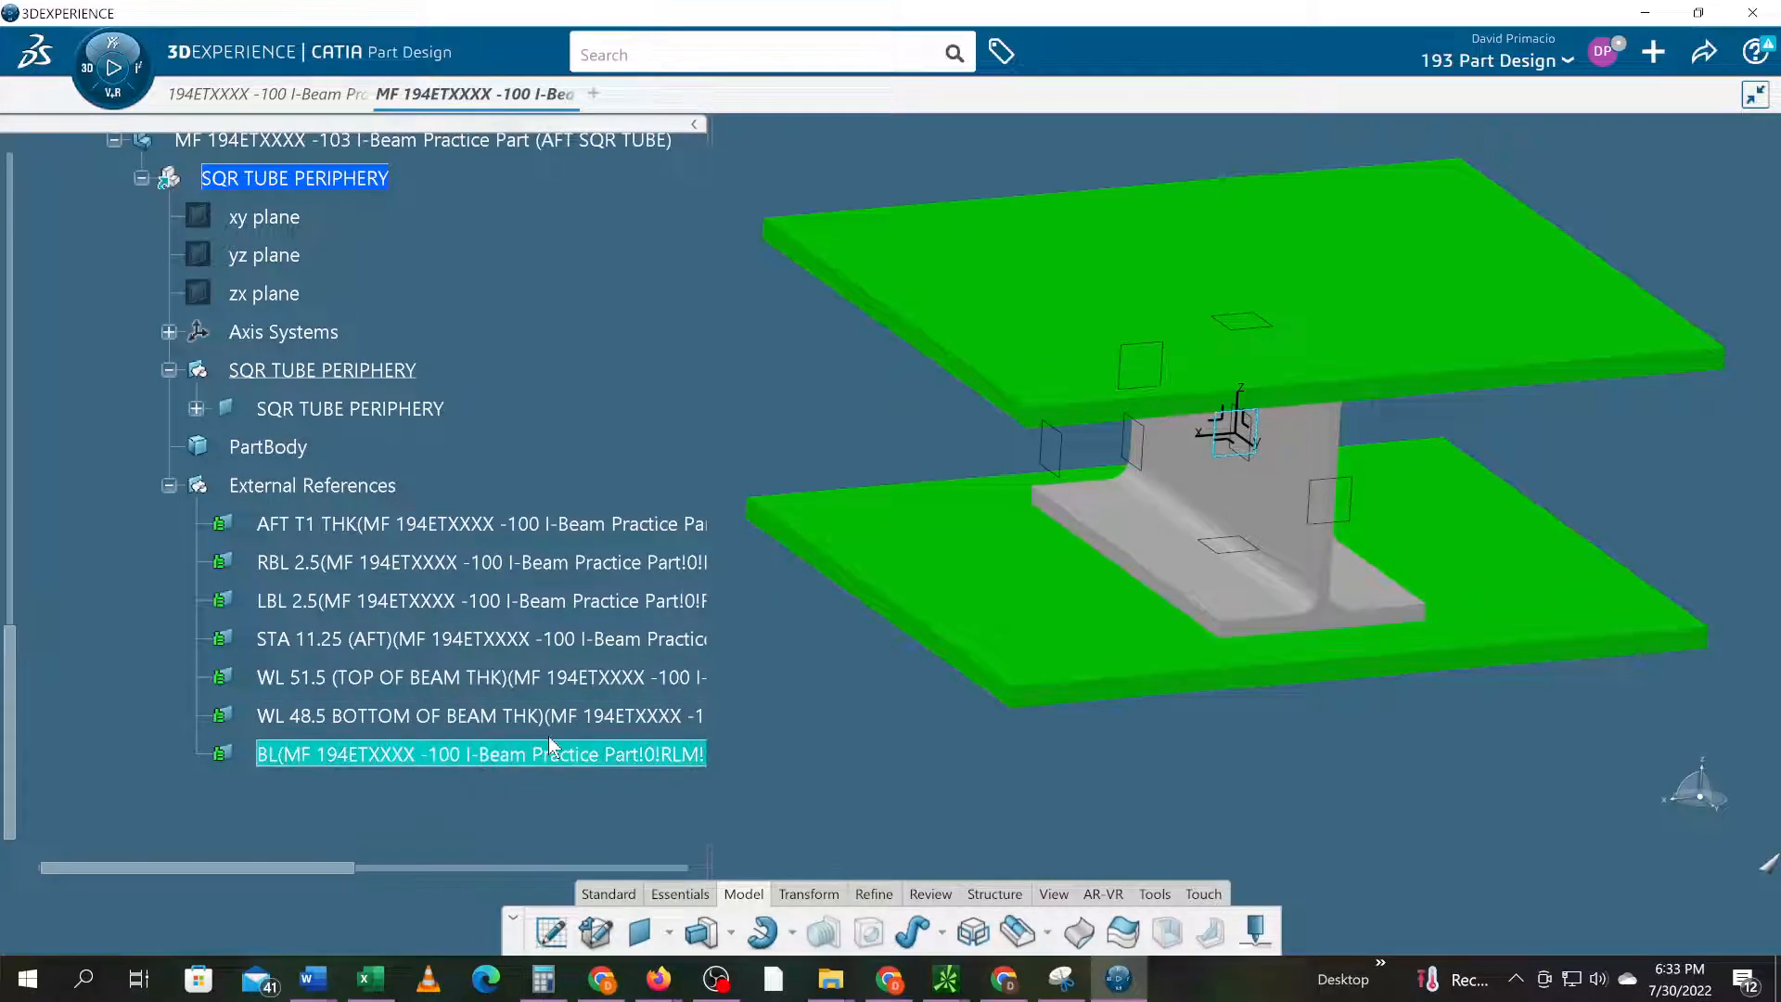
click(549, 938)
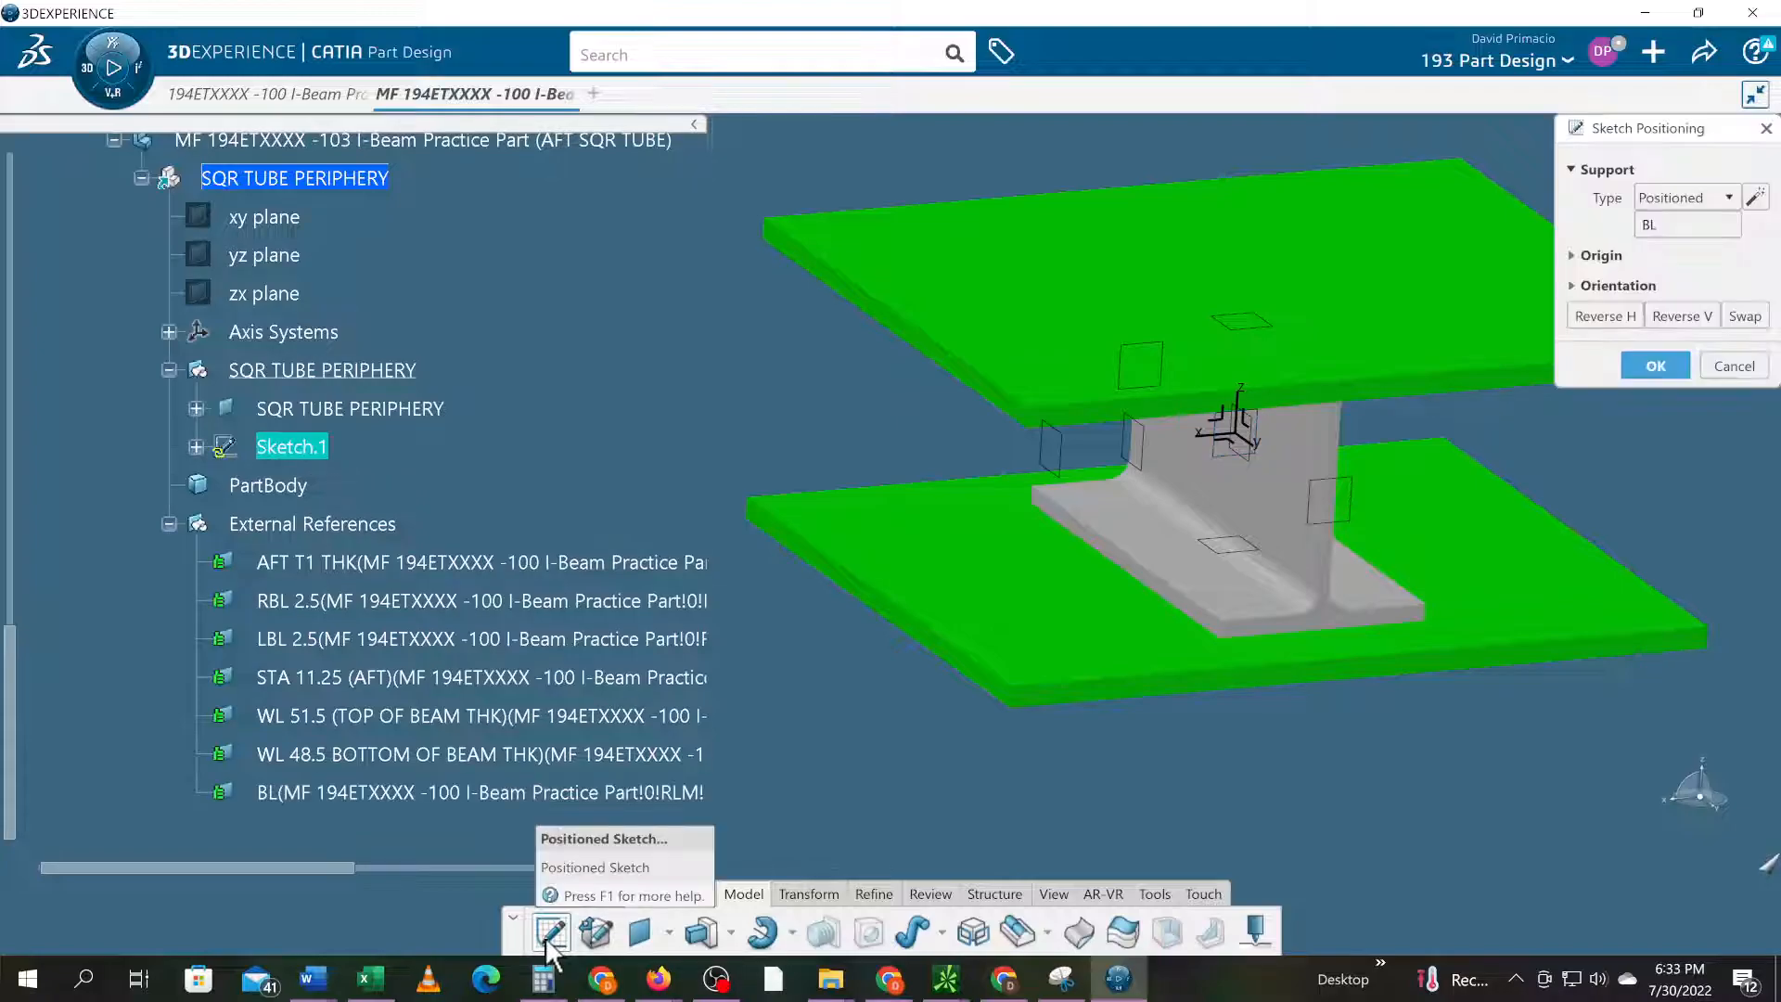
click(1651, 360)
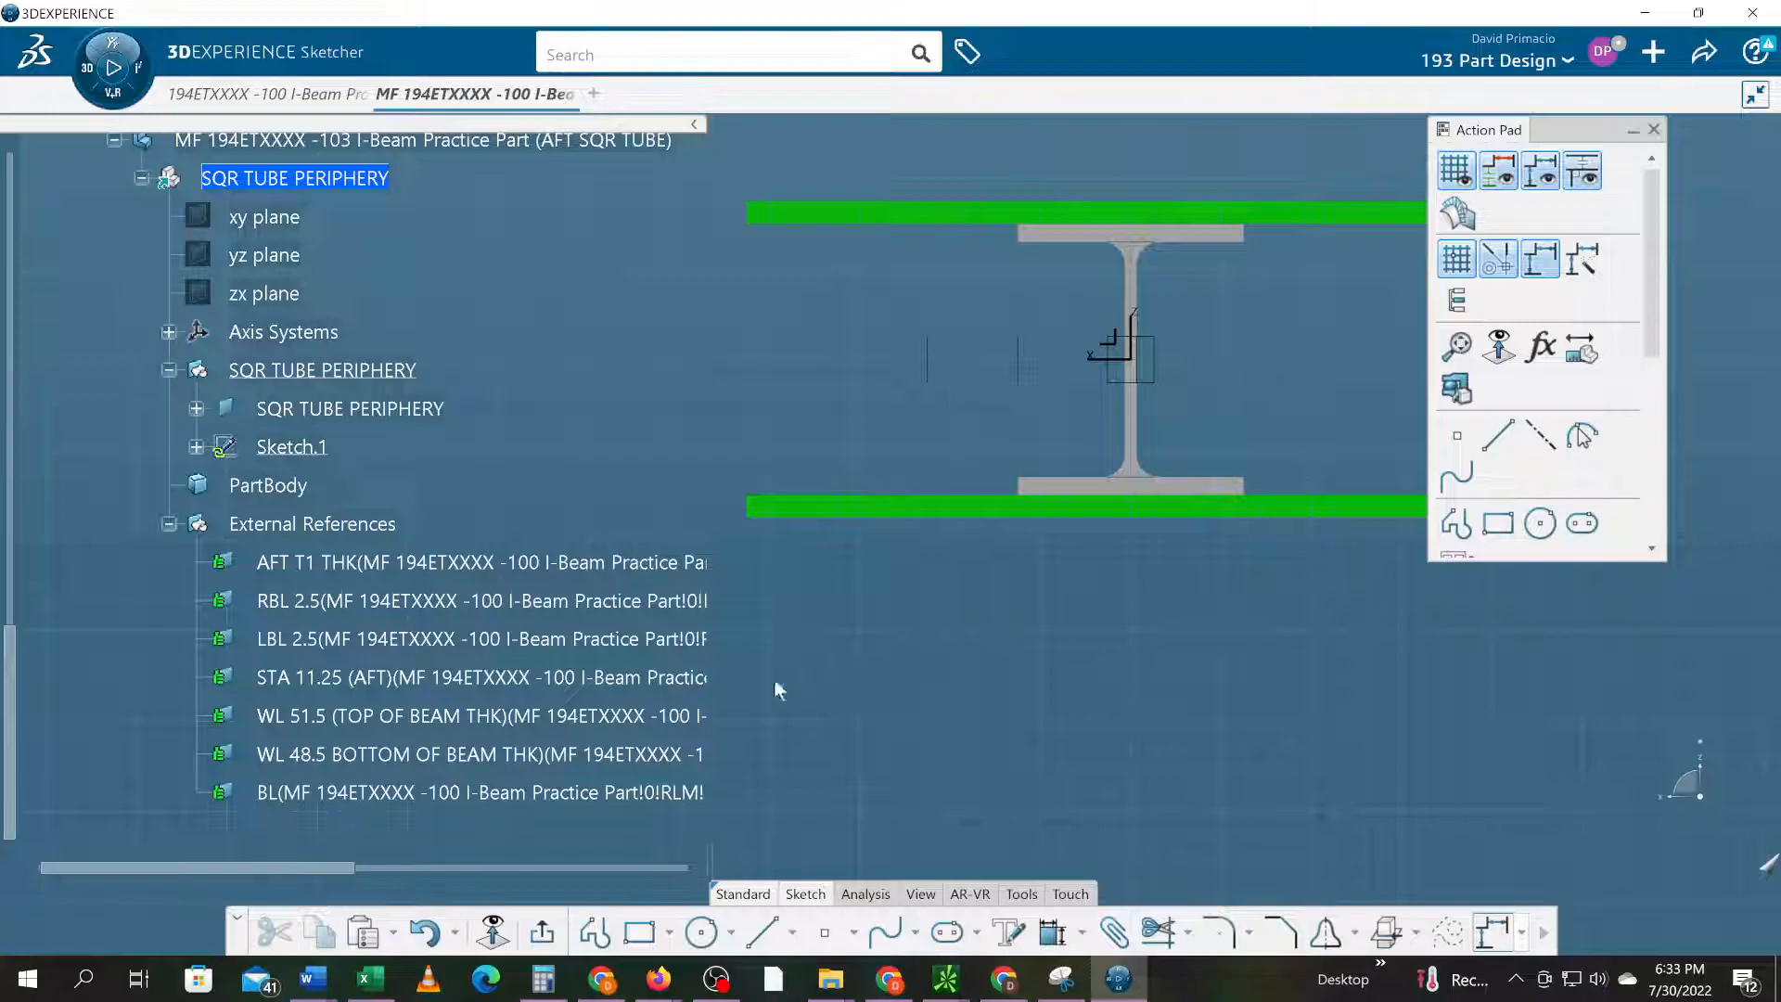
- Examine from several angles, including isometric, where the AFT T1 THK and other reference planes lie relative to the I-beam web and flanges
click(380, 562)
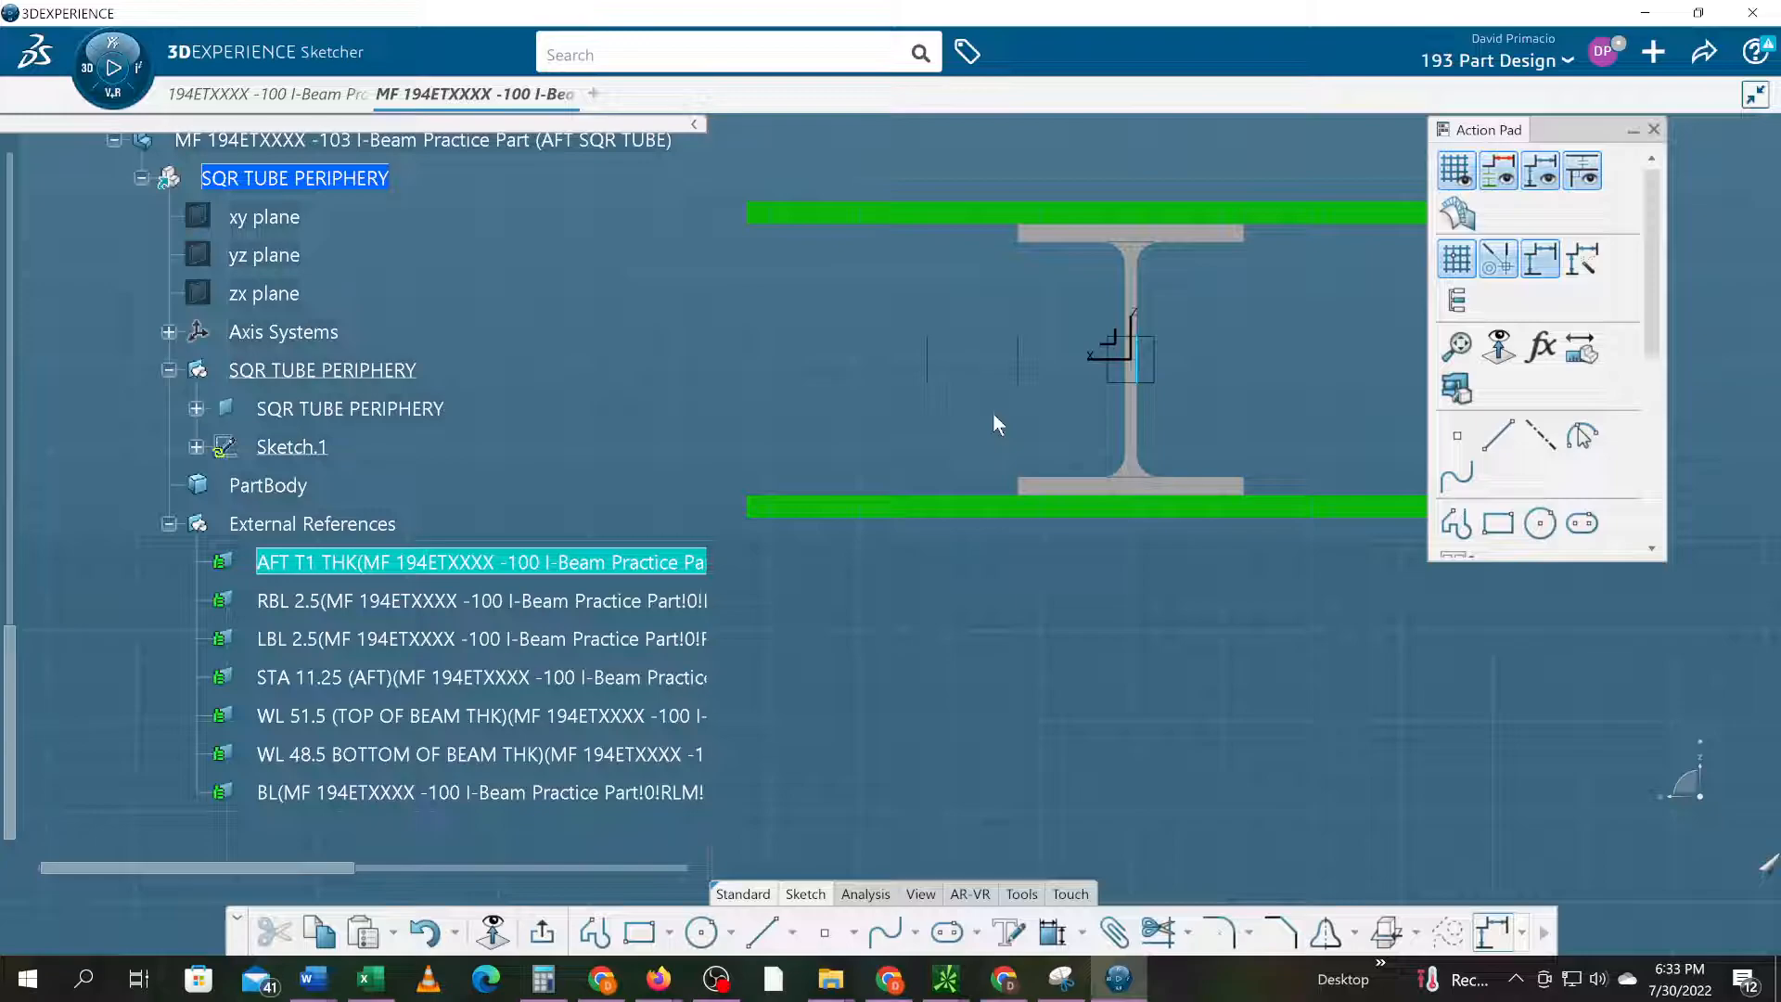
middle_drag(1005, 405, 1497, 436)
middle_drag(450, 419, 1094, 564)
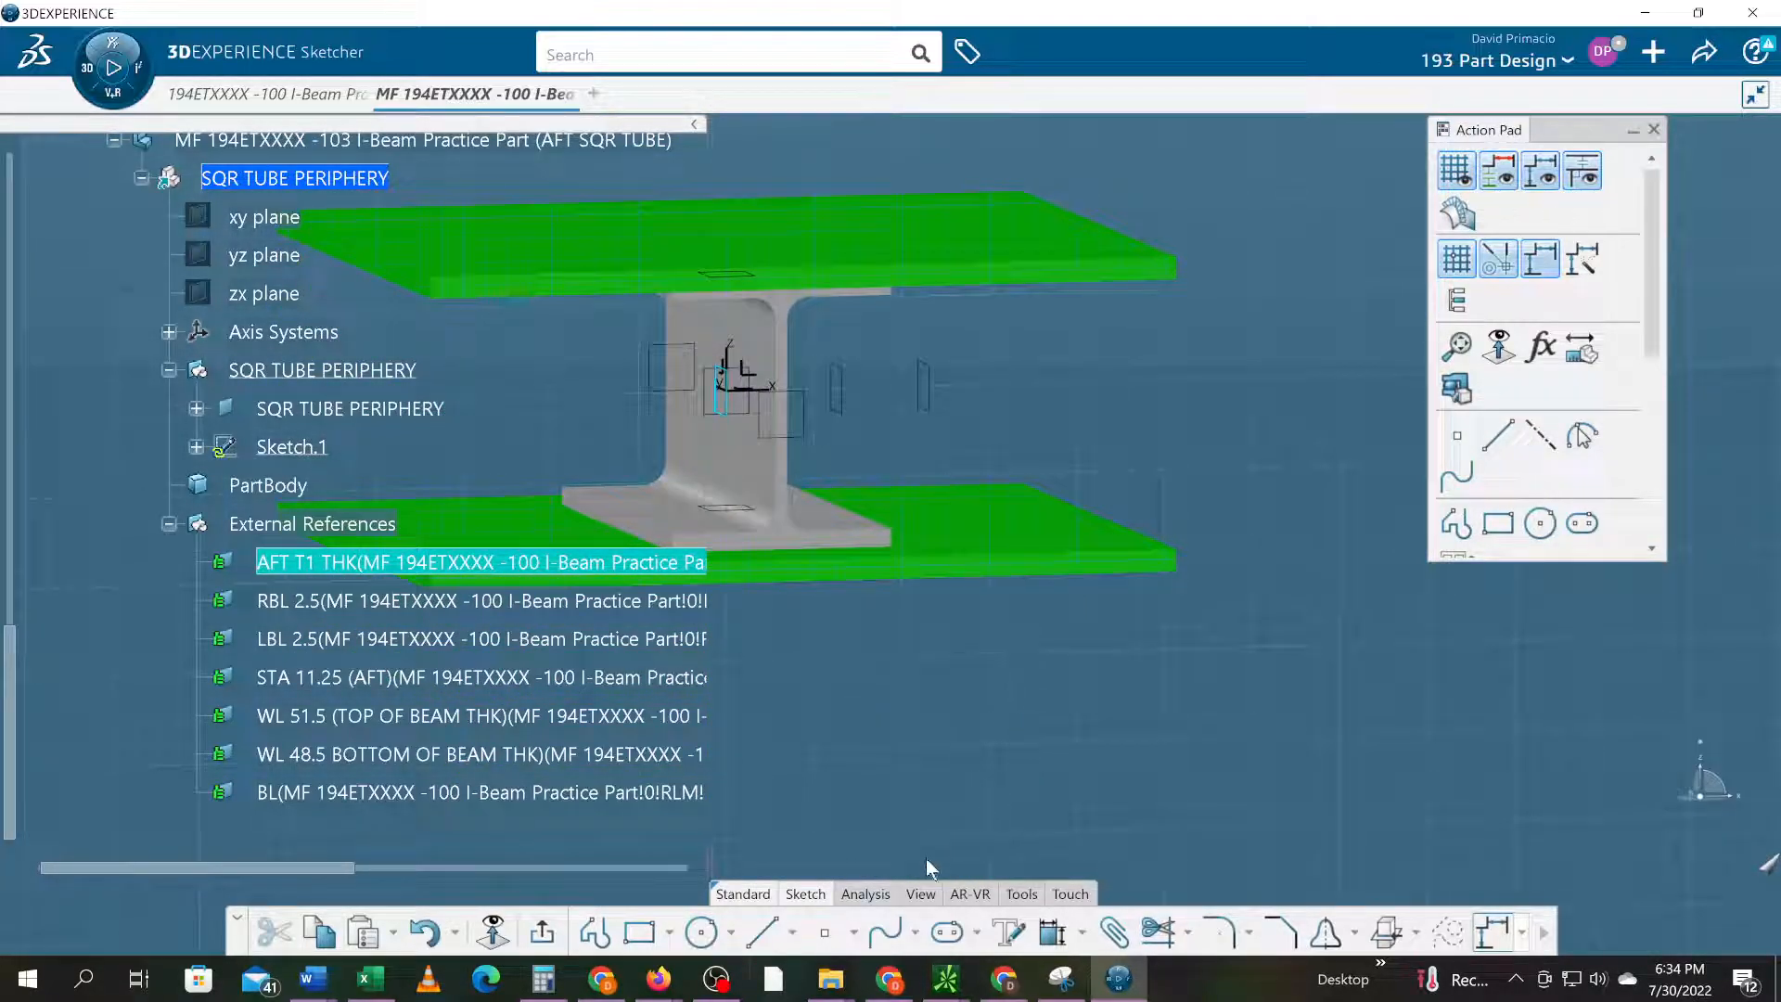
click(922, 894)
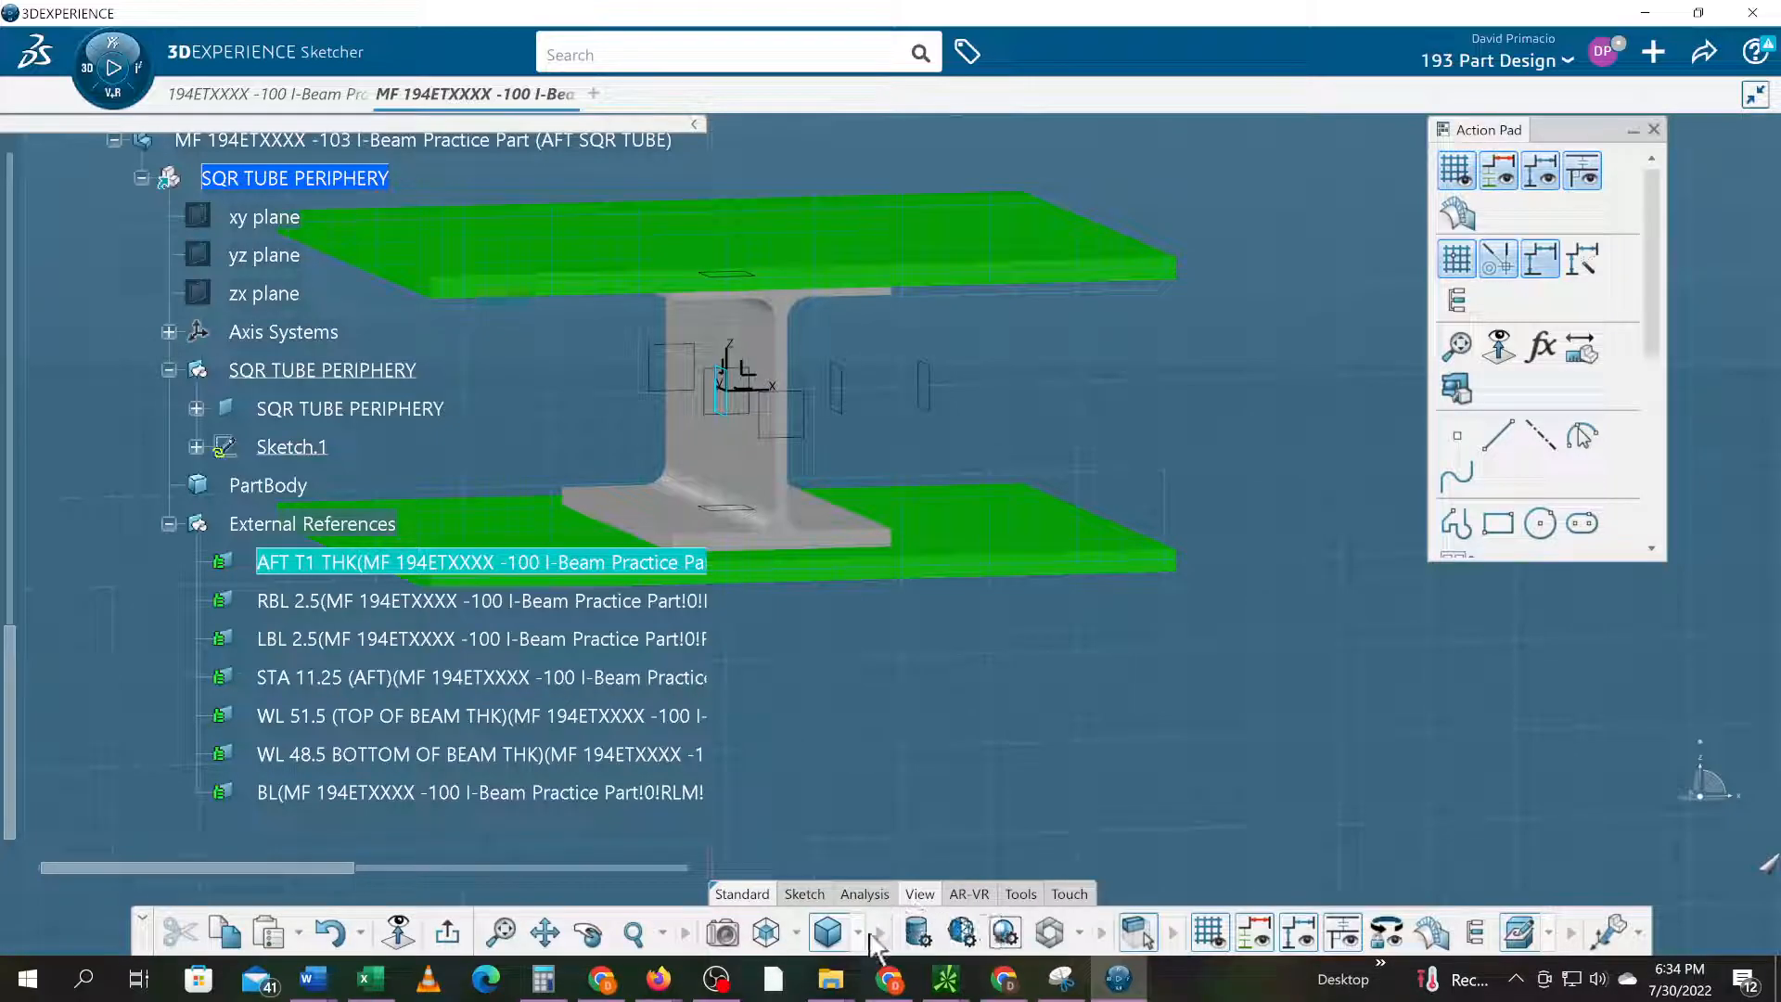
click(860, 932)
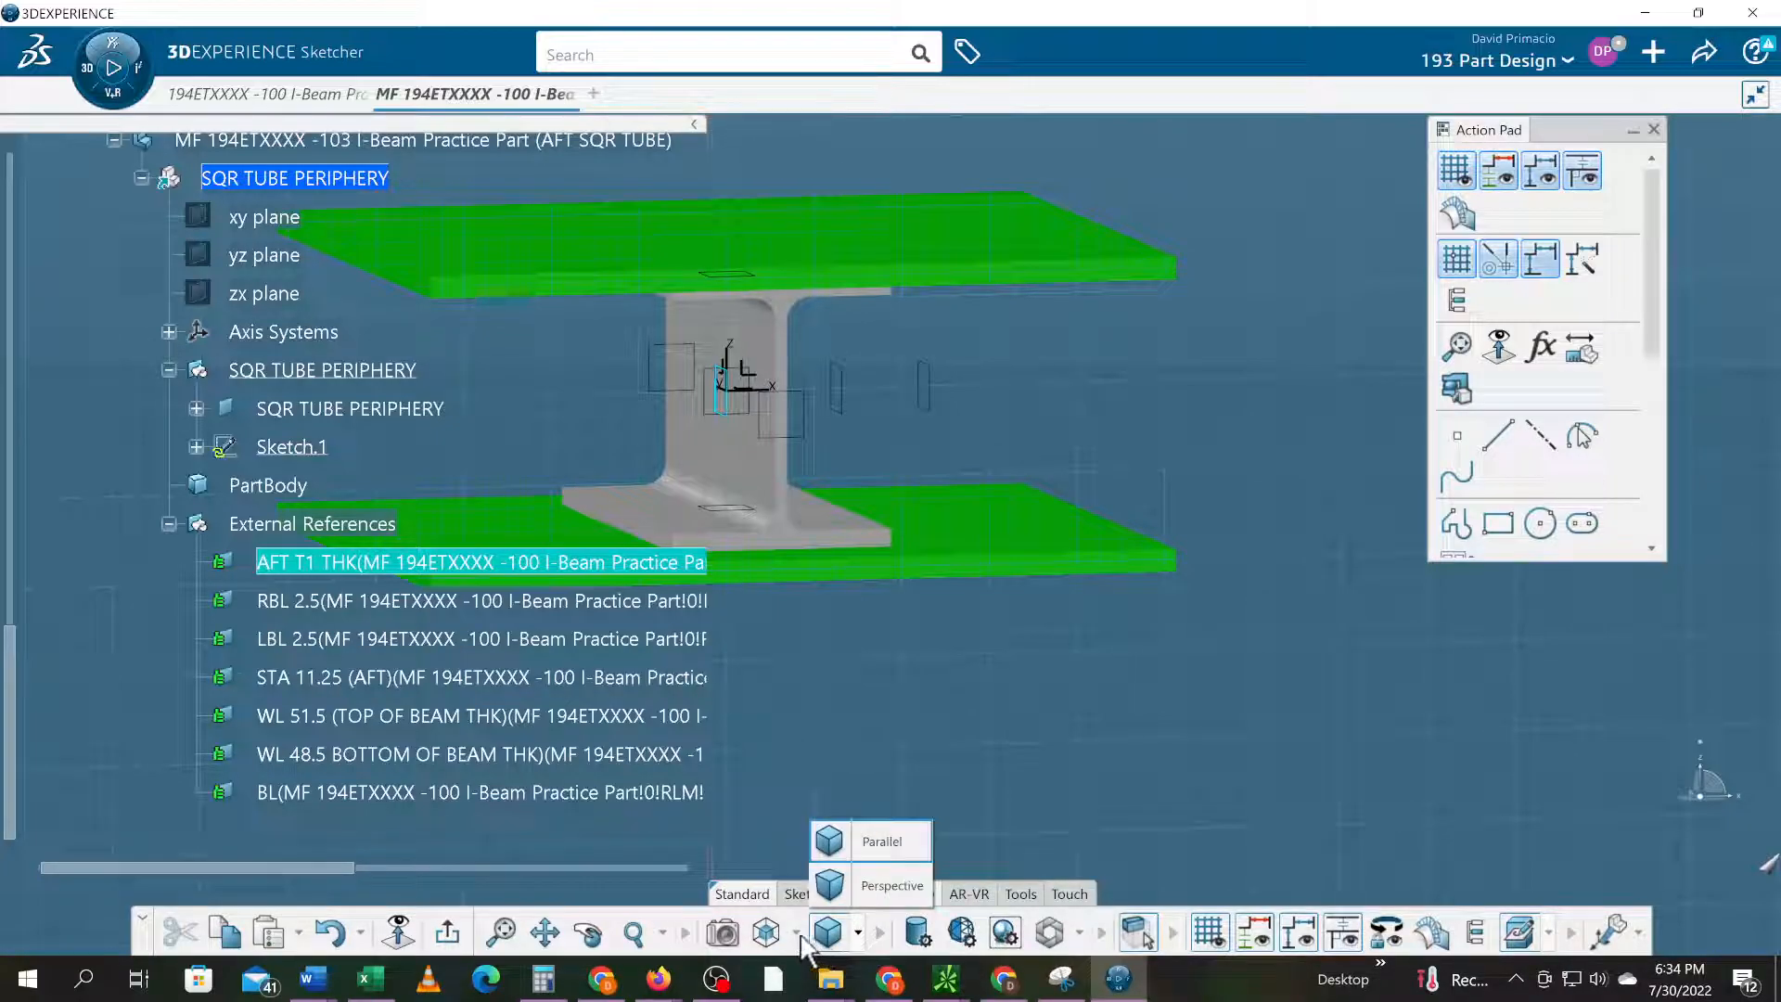
click(766, 932)
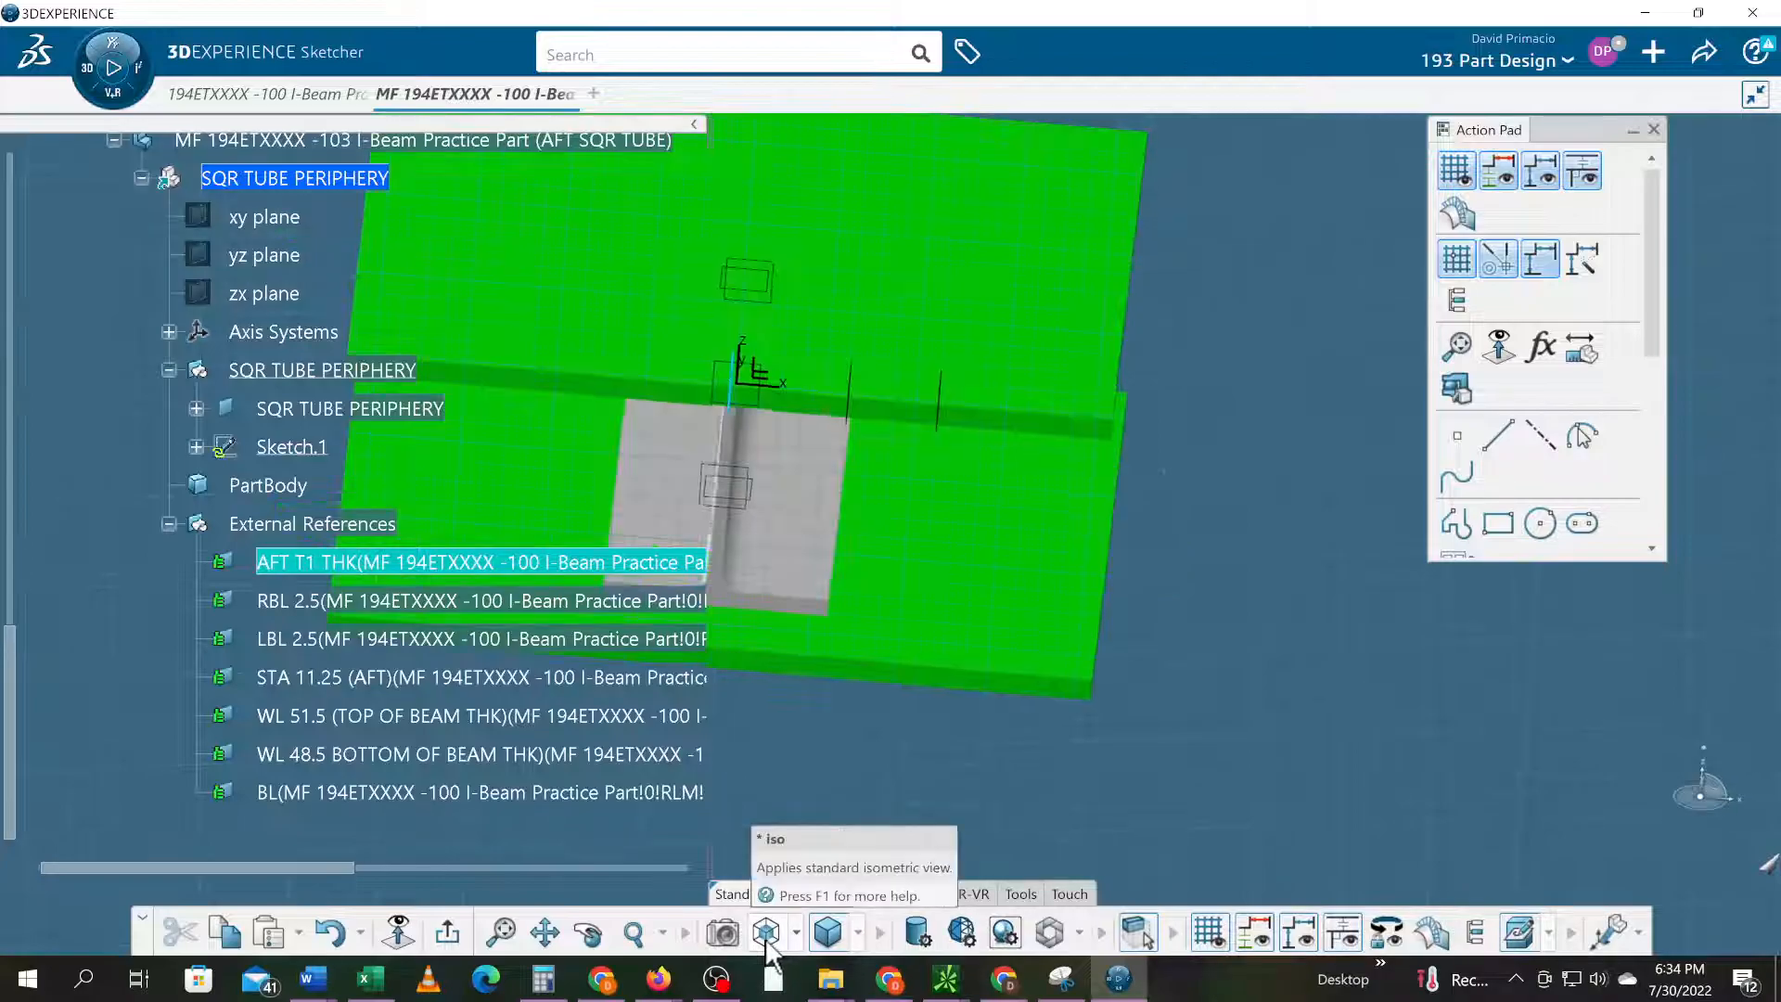
click(1015, 812)
middle_drag(1128, 770, 1311, 325)
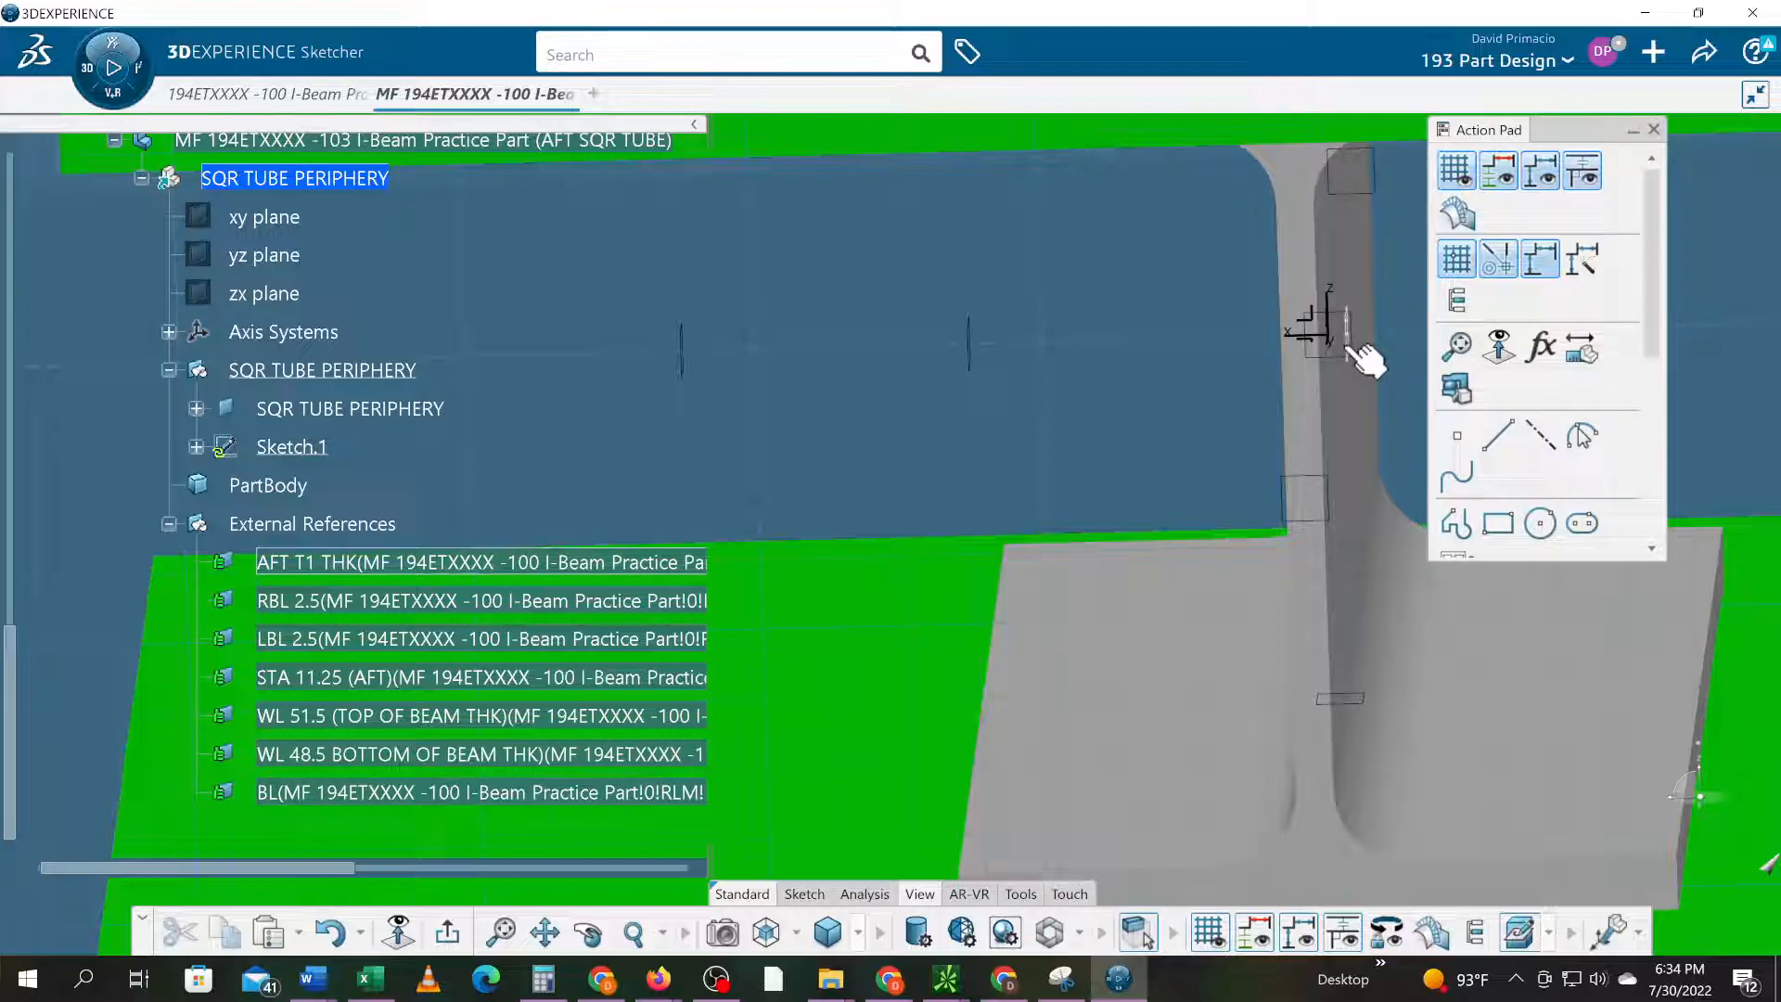
middle_drag(1099, 494, 1132, 709)
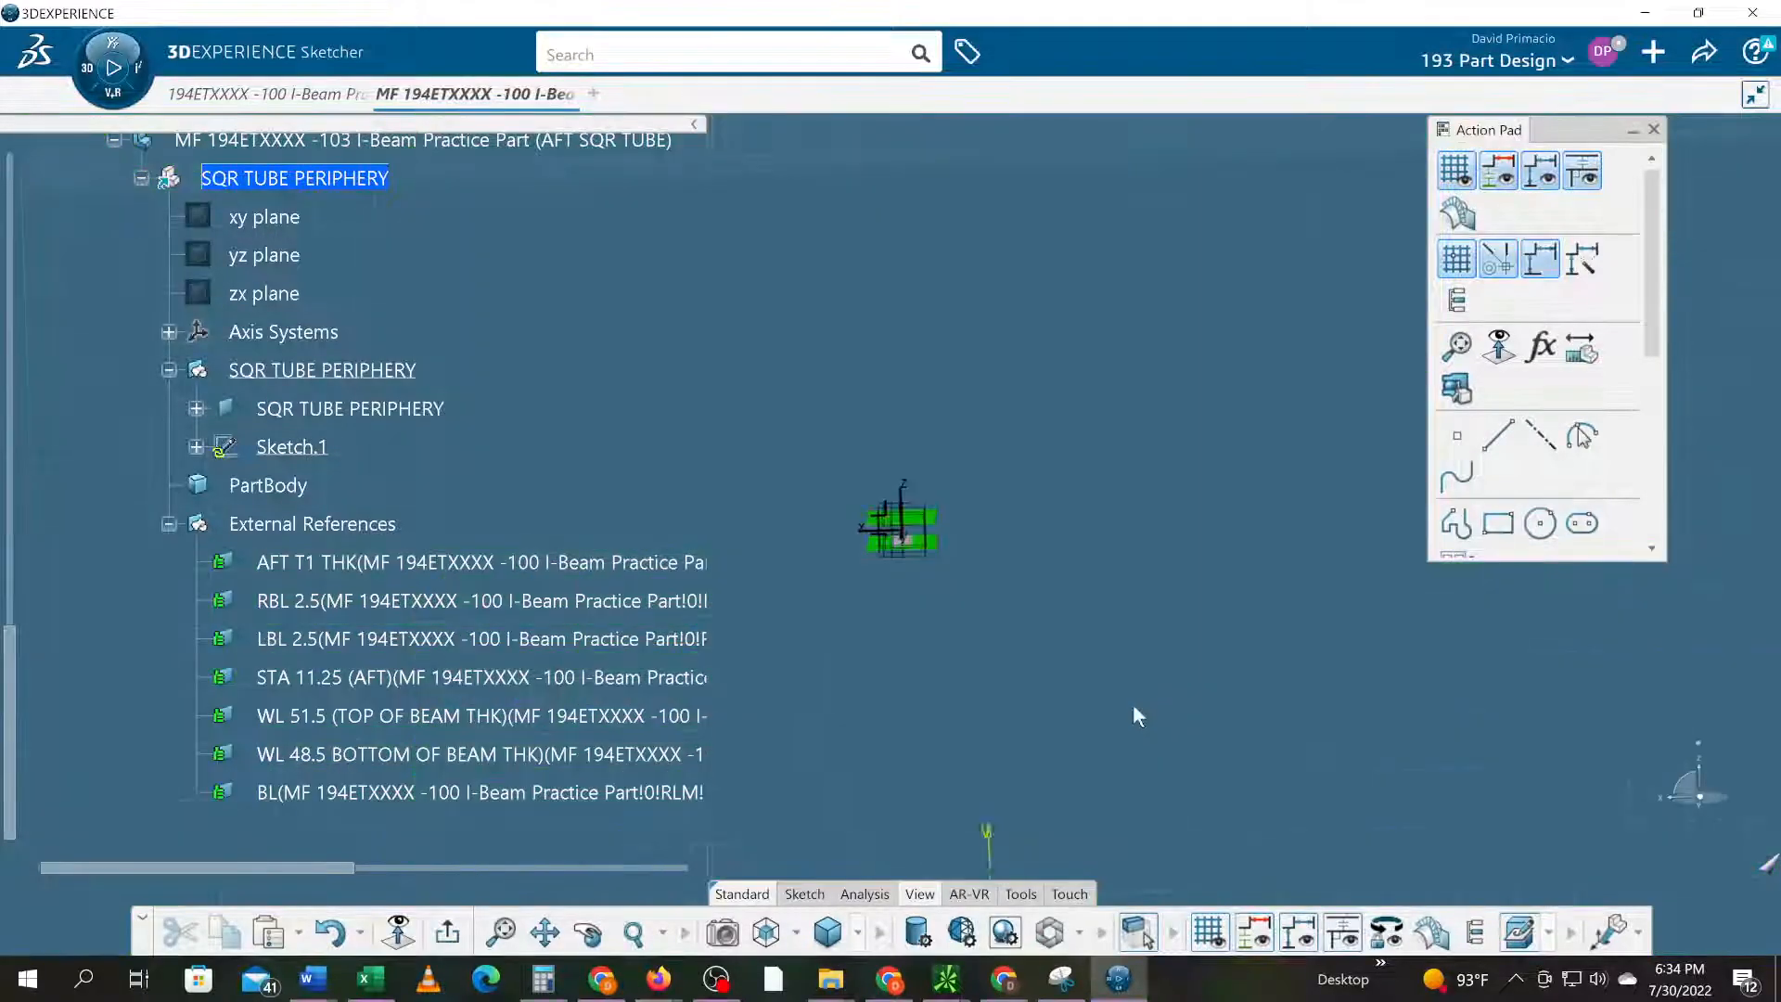
click(827, 932)
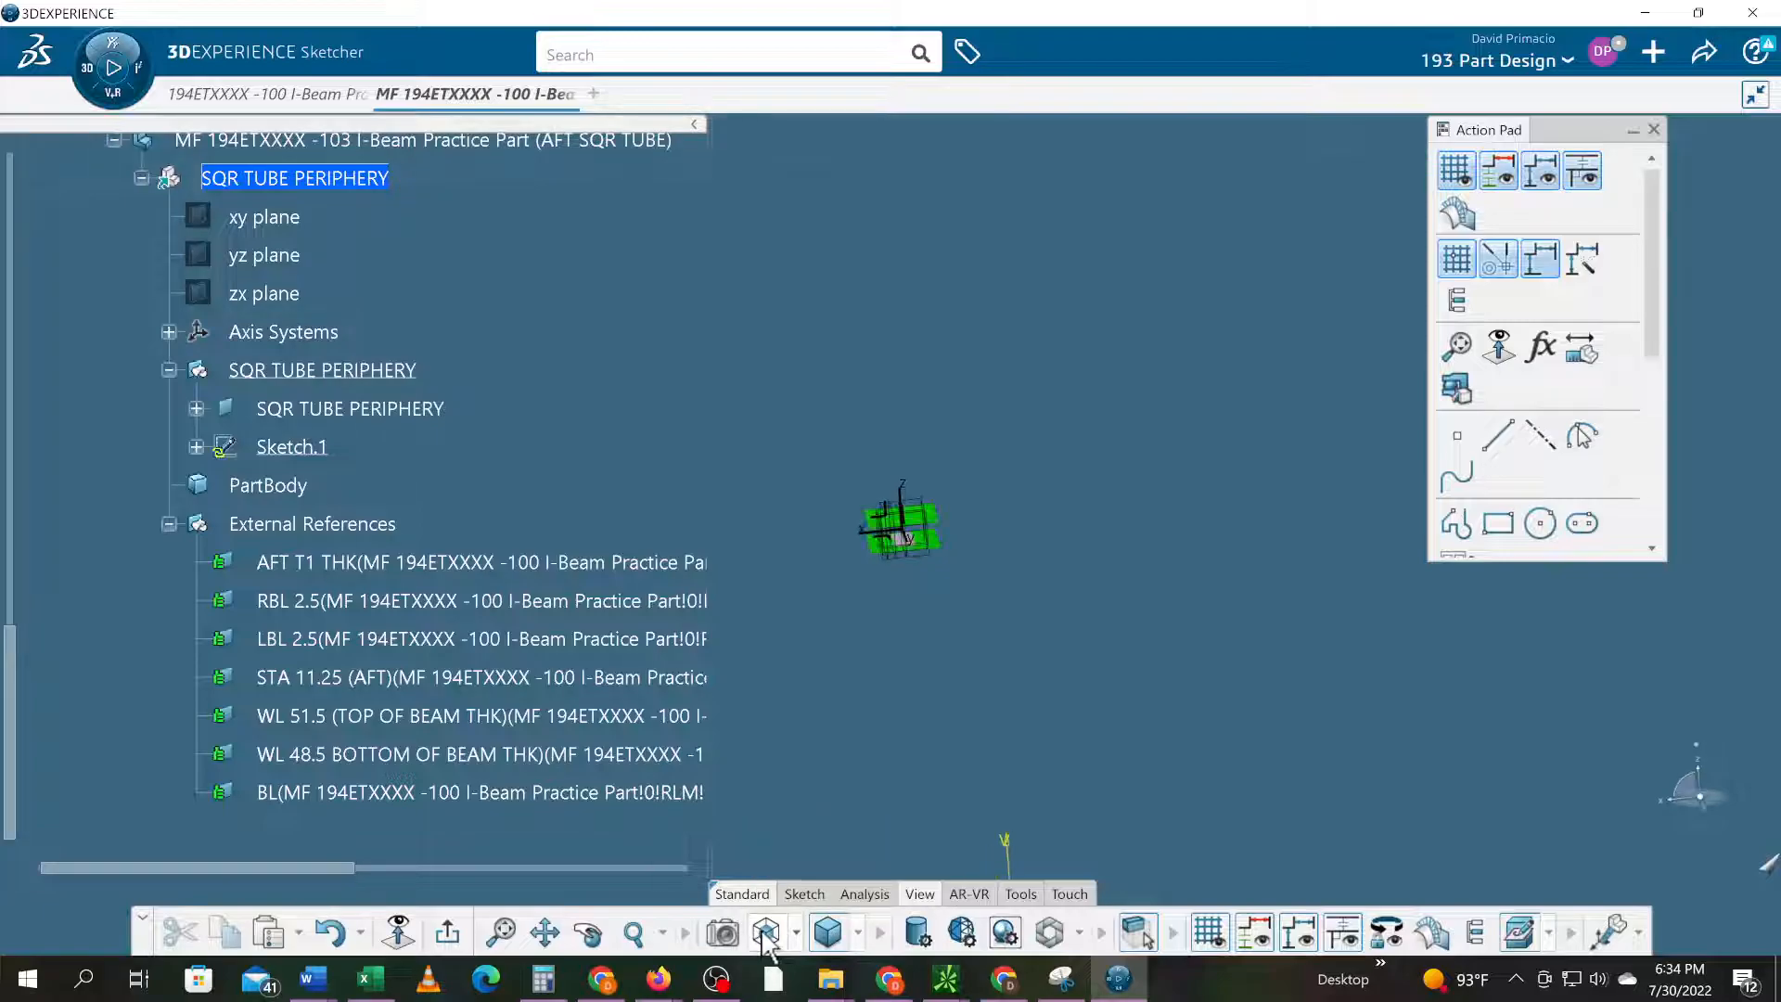
middle_drag(969, 765, 1047, 619)
scroll(1054, 727, down, 5)
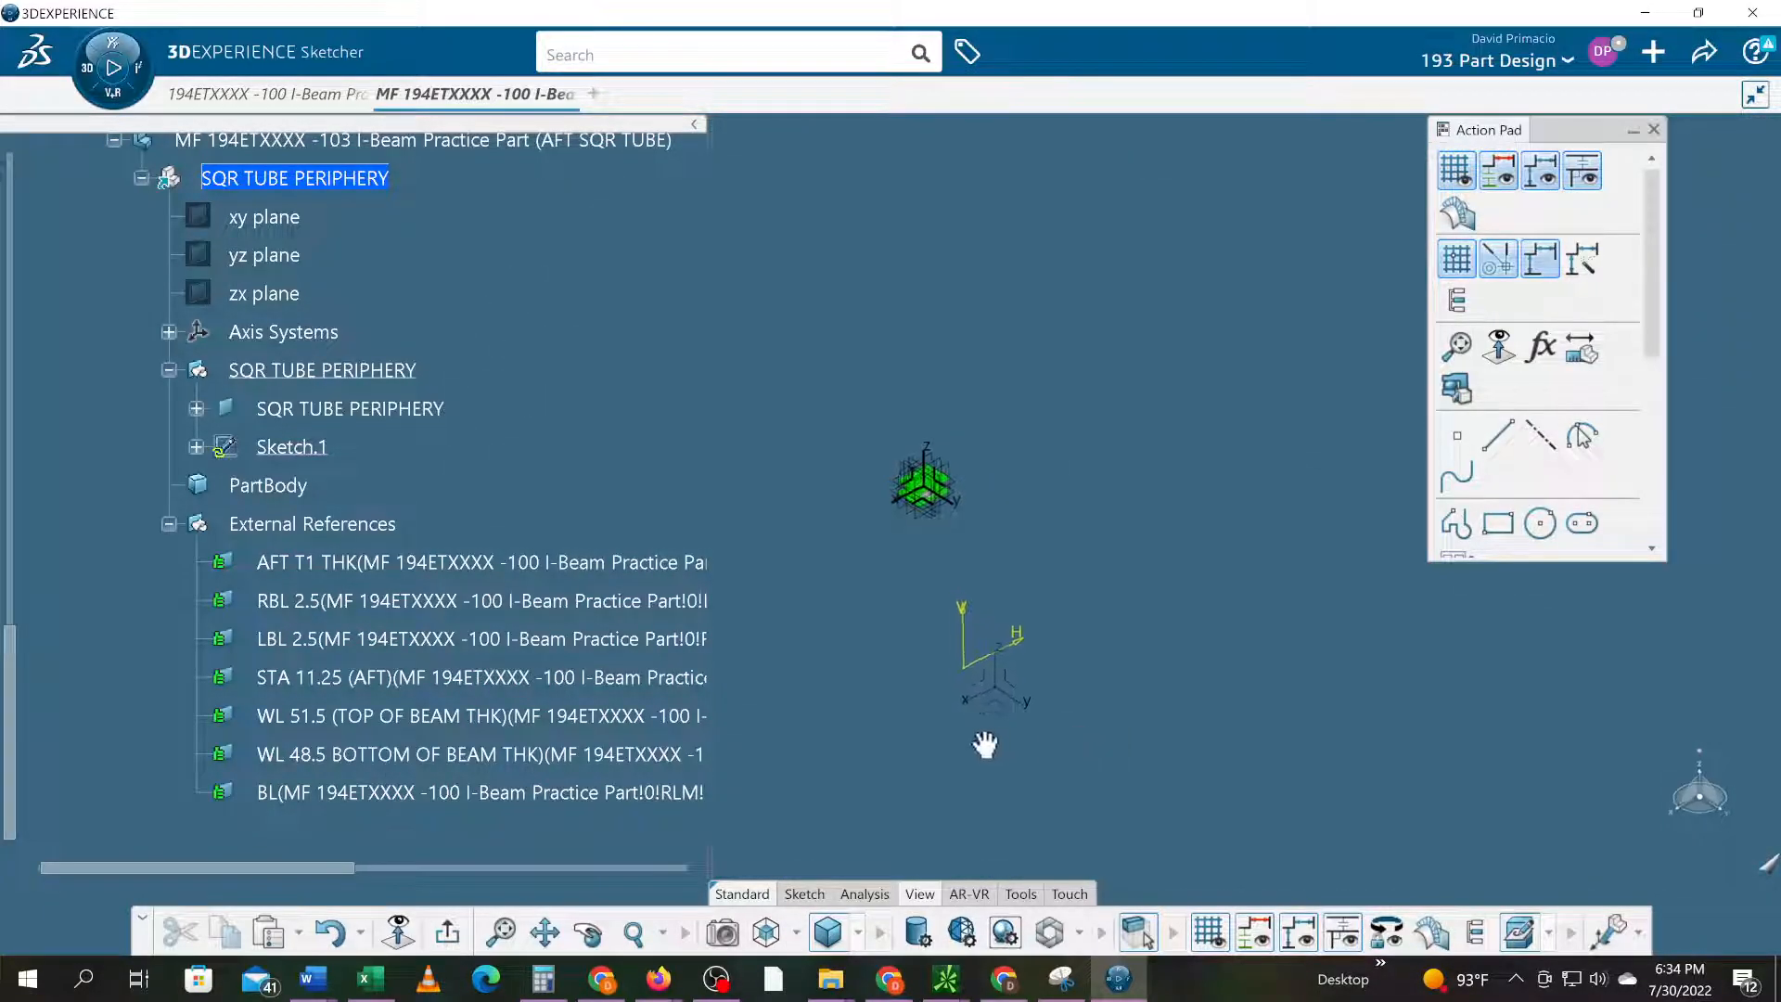
scroll(942, 604, up, 5)
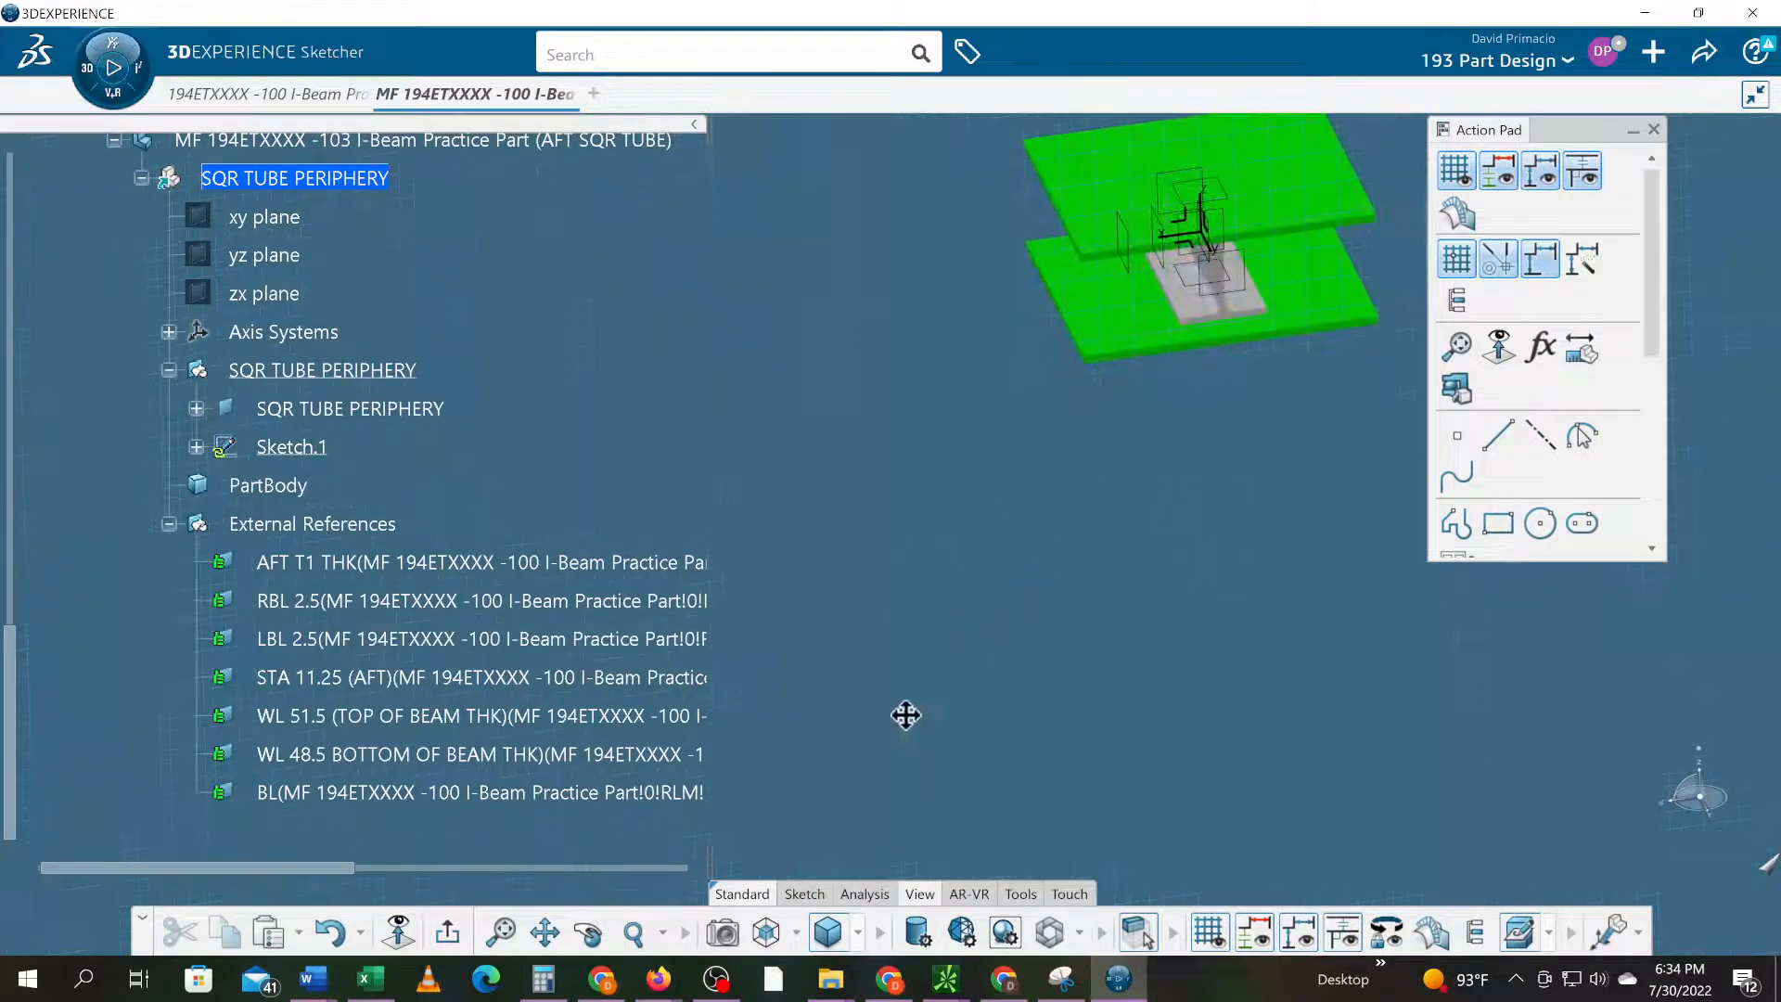
scroll(1013, 702, up, 5)
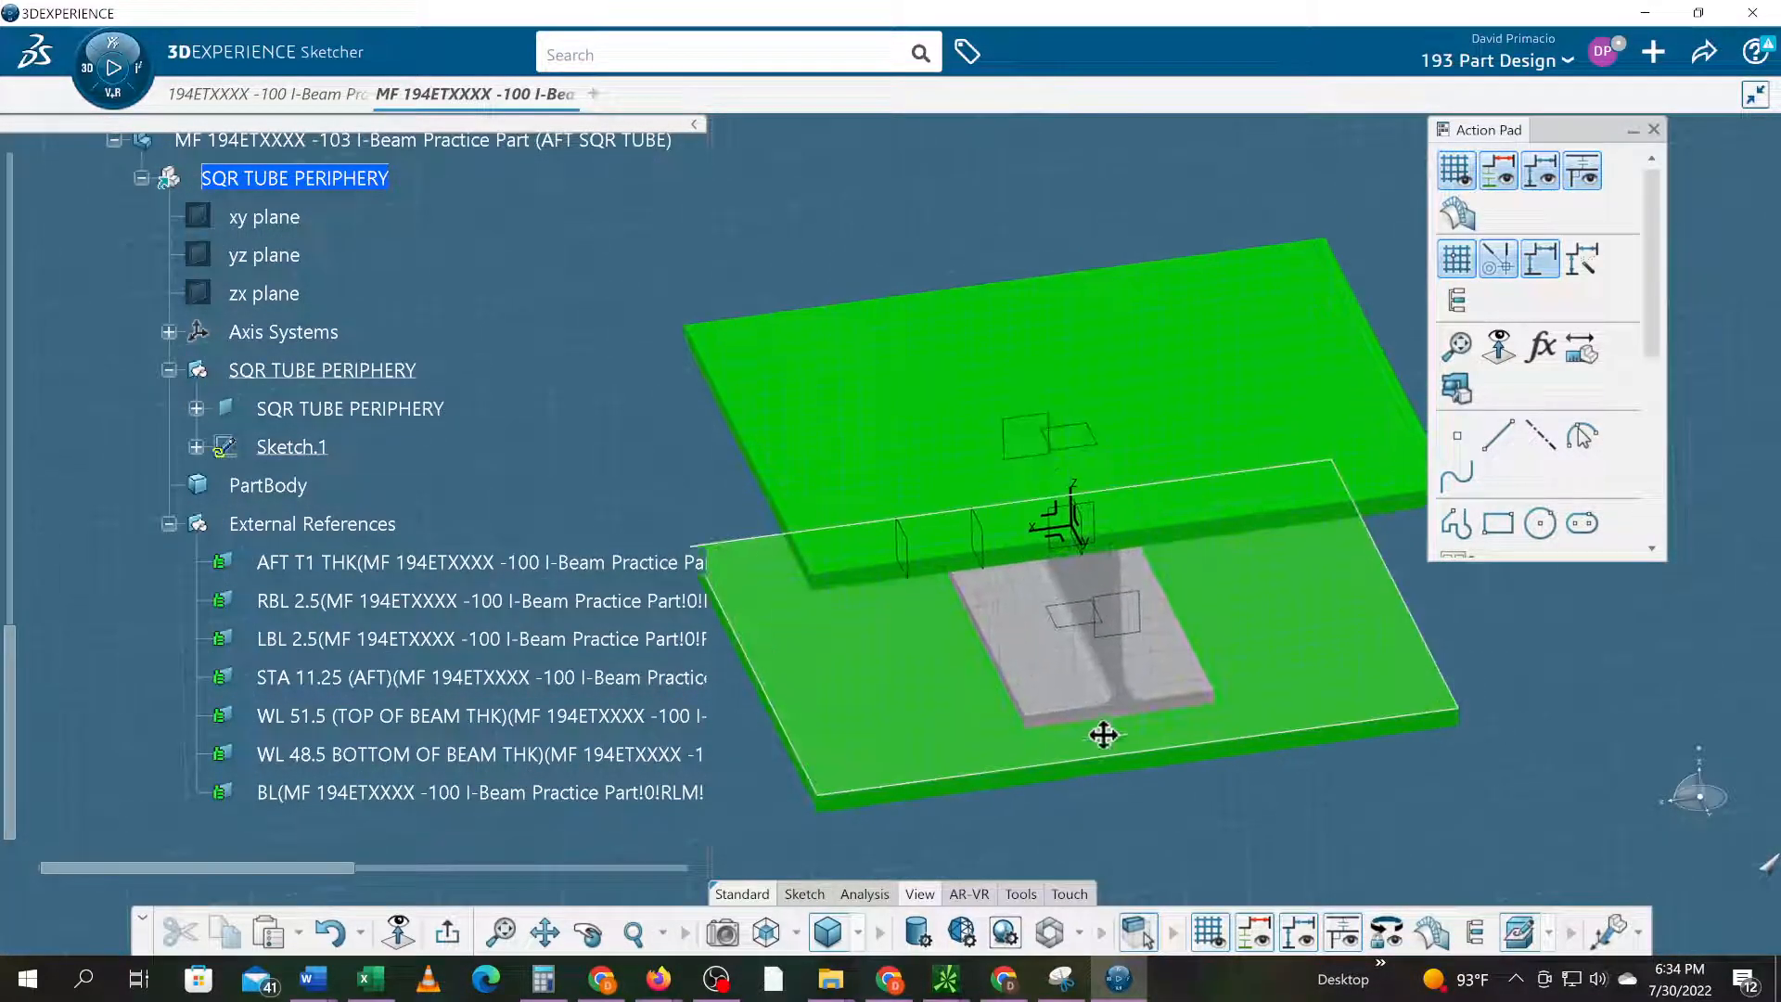
middle_drag(1046, 665, 1006, 449)
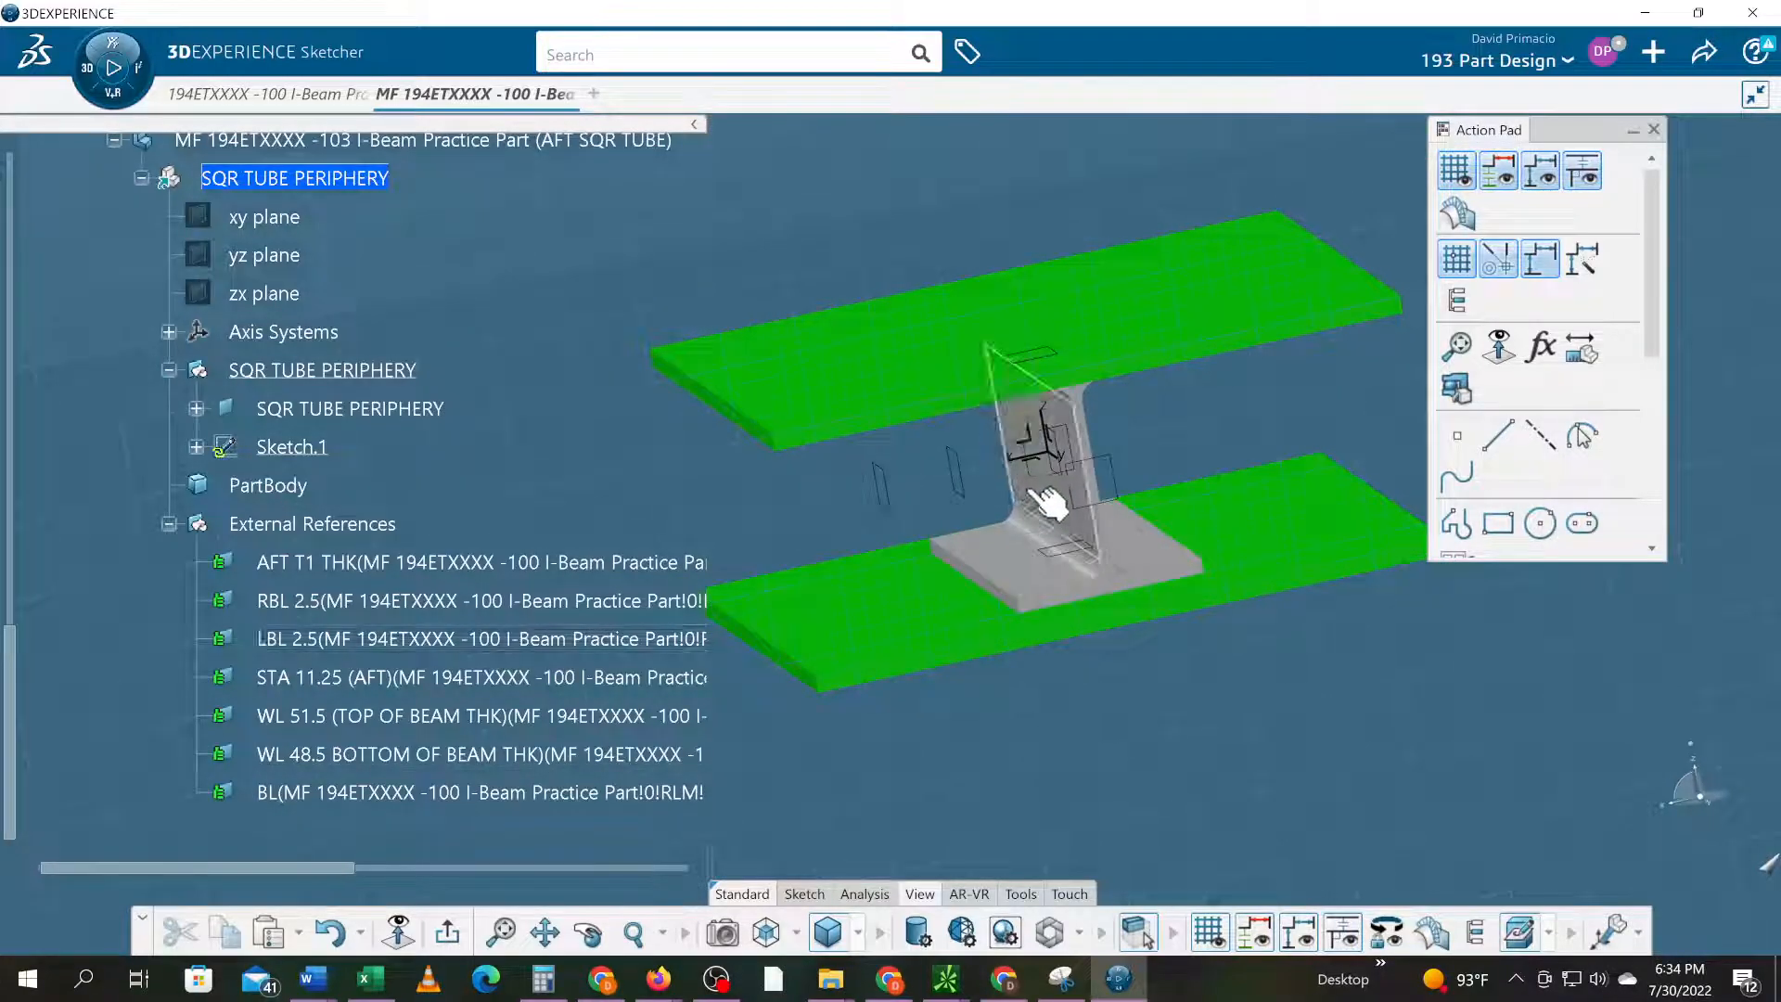
middle_drag(1228, 799, 955, 557)
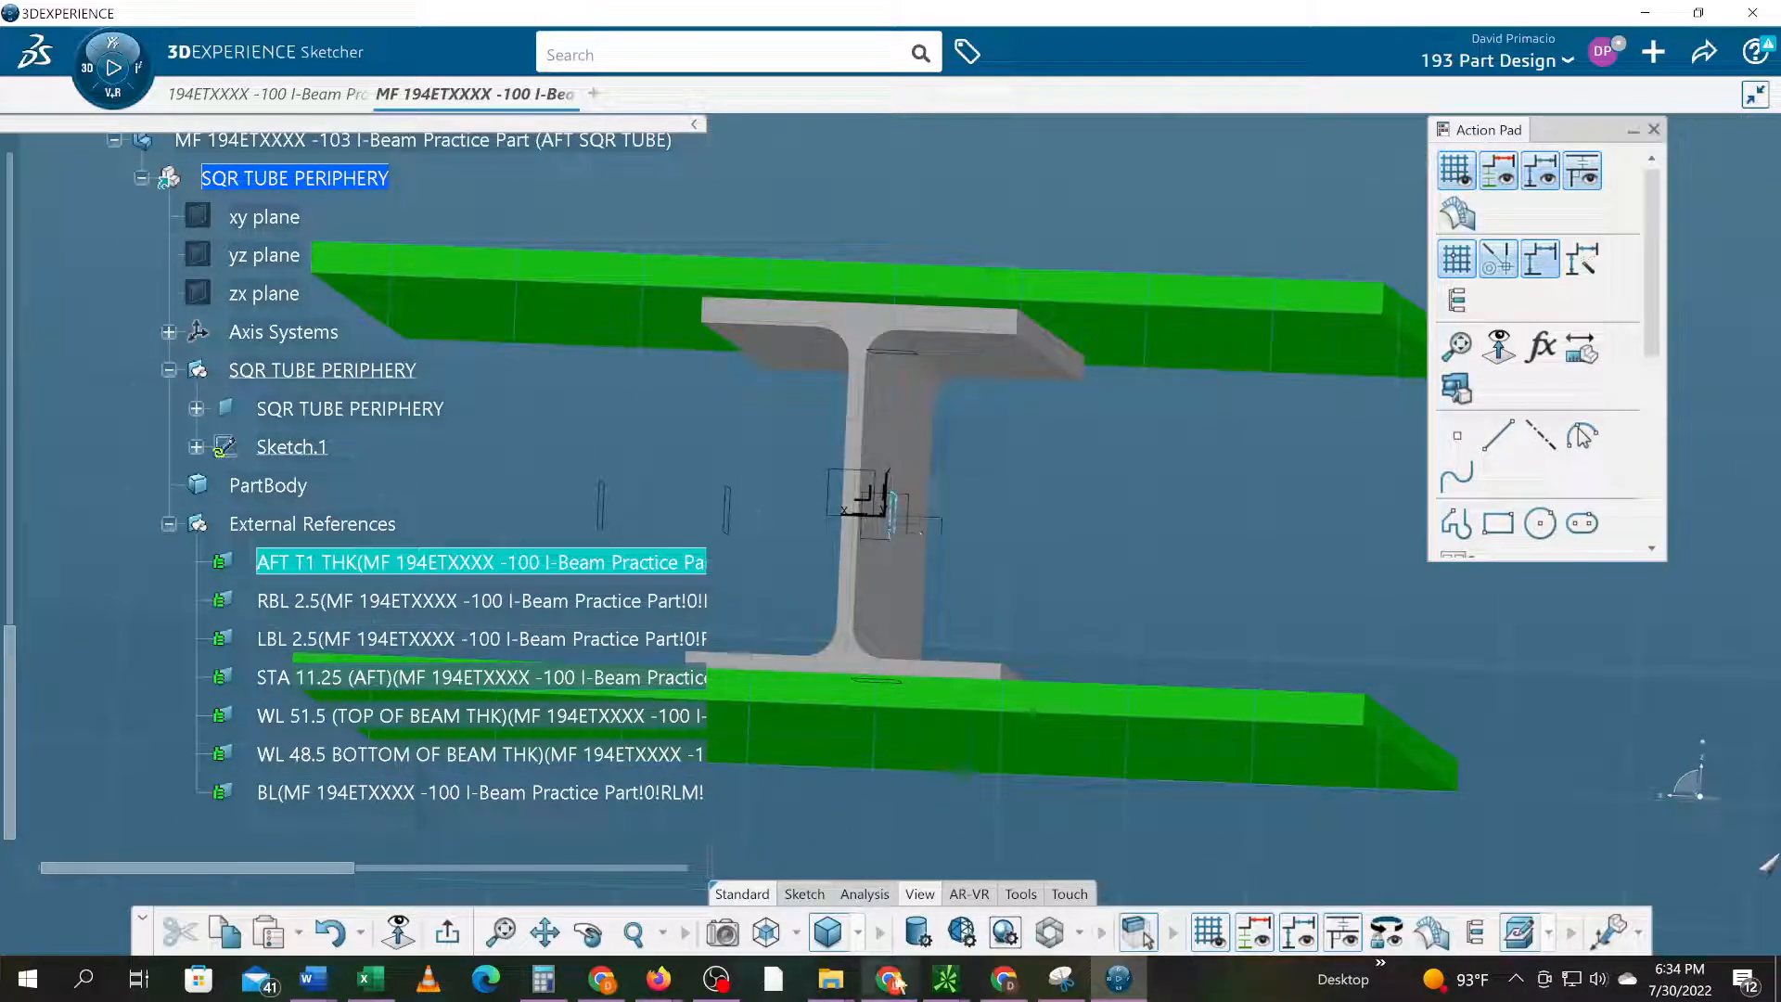
middle_drag(867, 847, 981, 823)
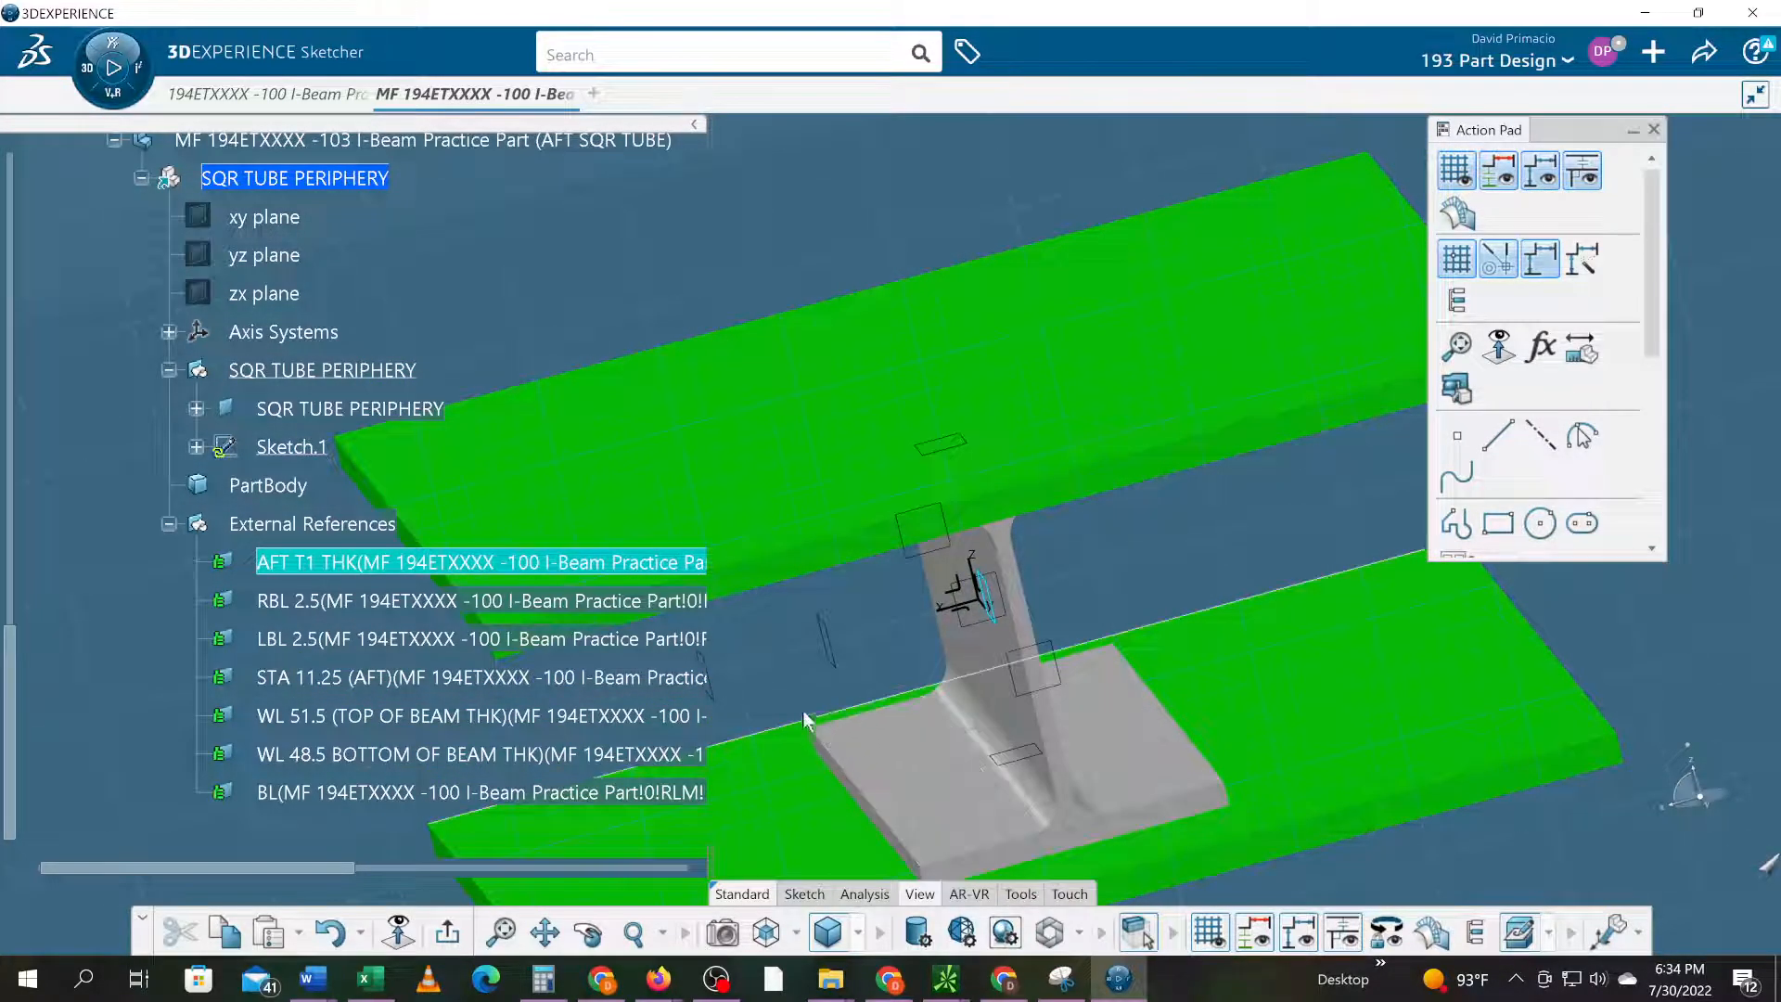
middle_drag(793, 692, 1144, 803)
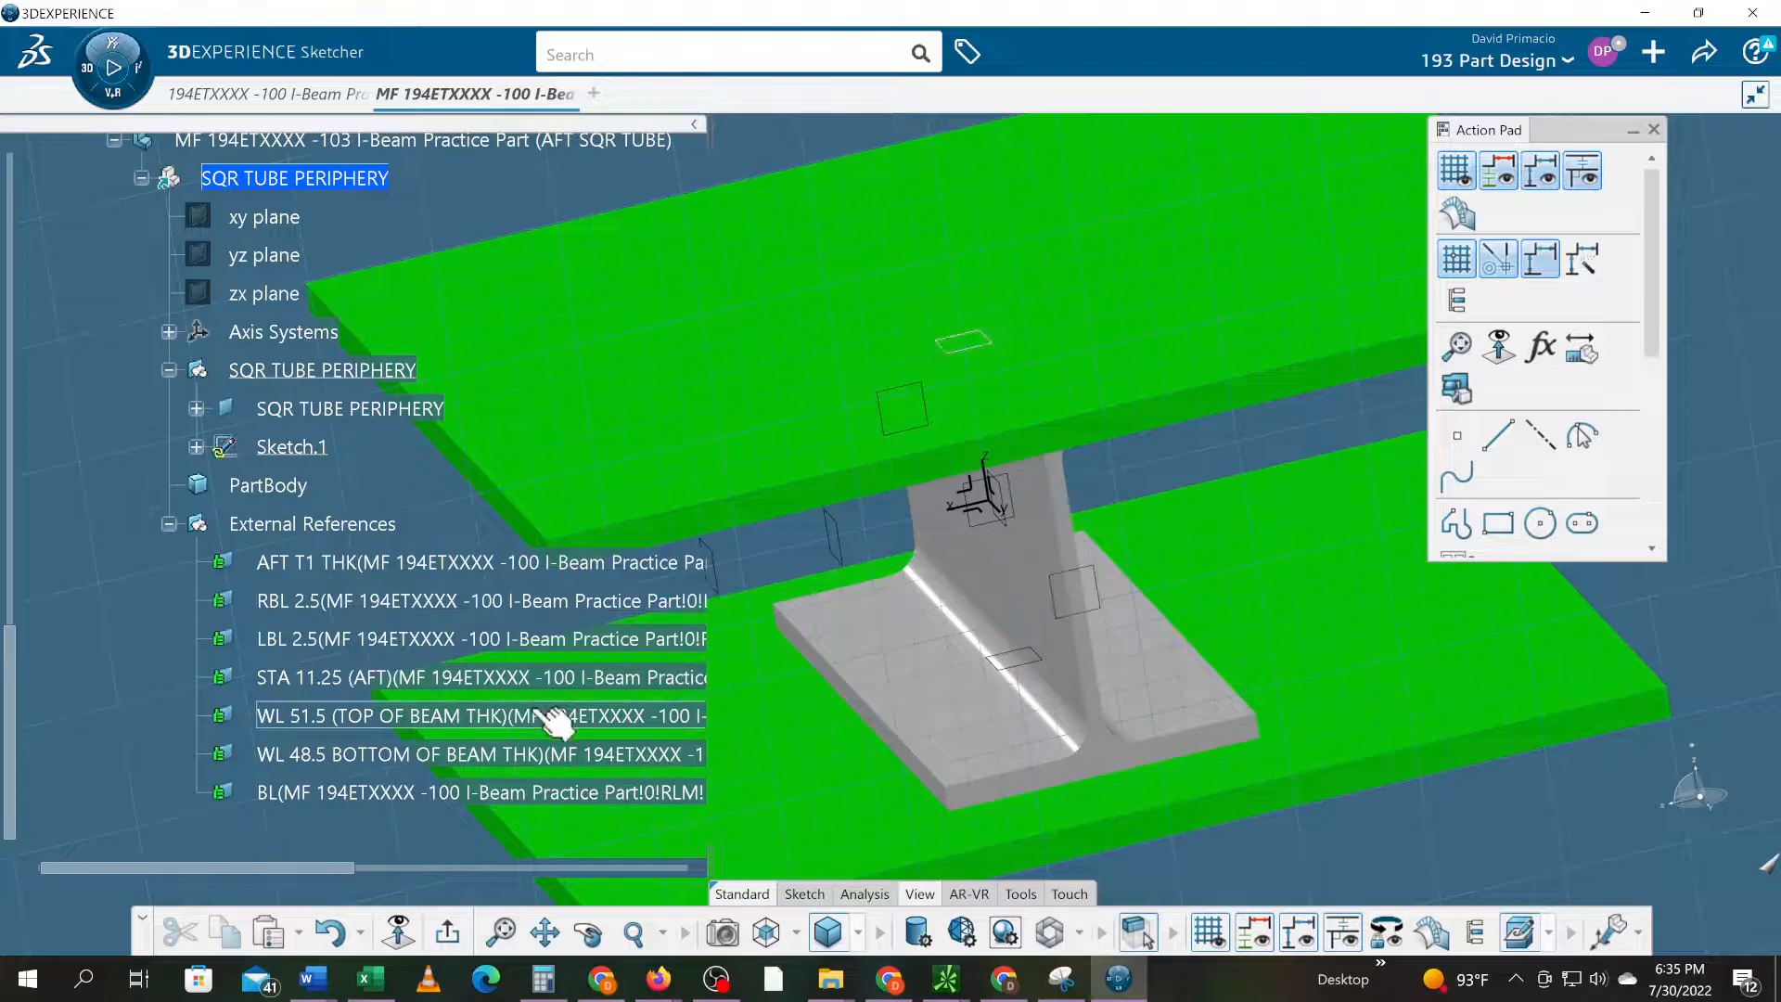
- Leave the empty sketch and copy the published FWD T1 THK plane of the -100 I-Beam Practice Part
scroll(297, 717, up, 3)
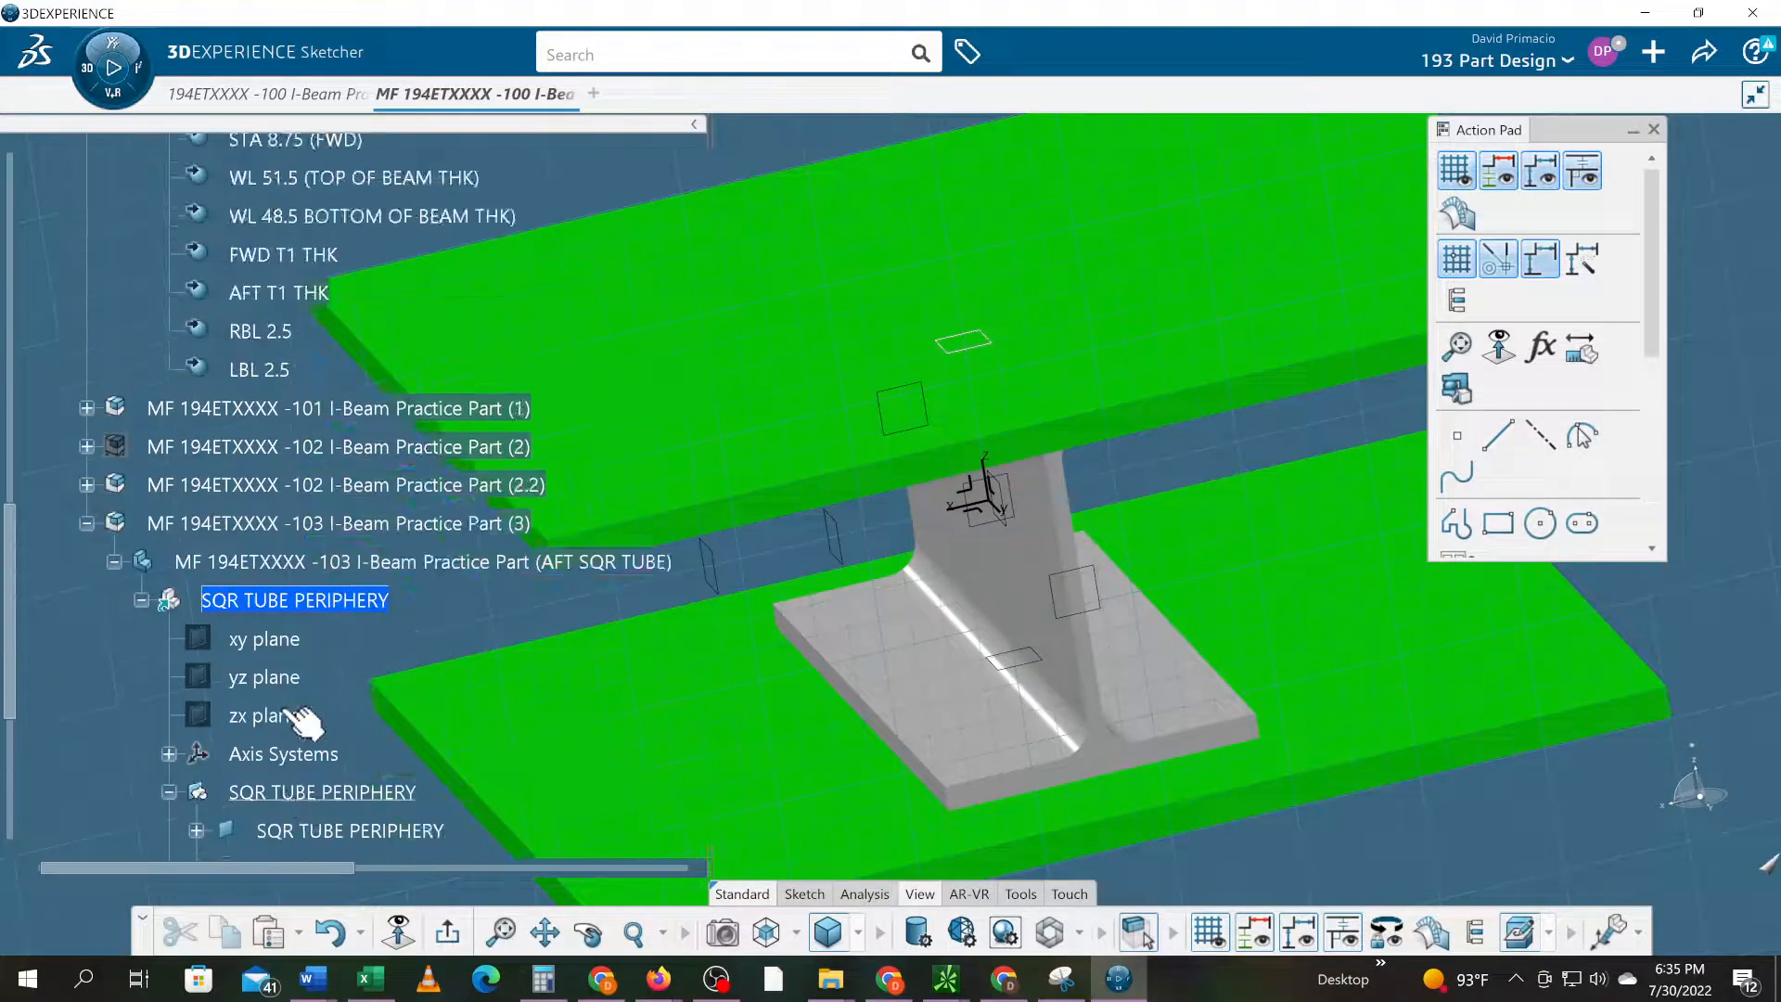
scroll(302, 720, up, 1)
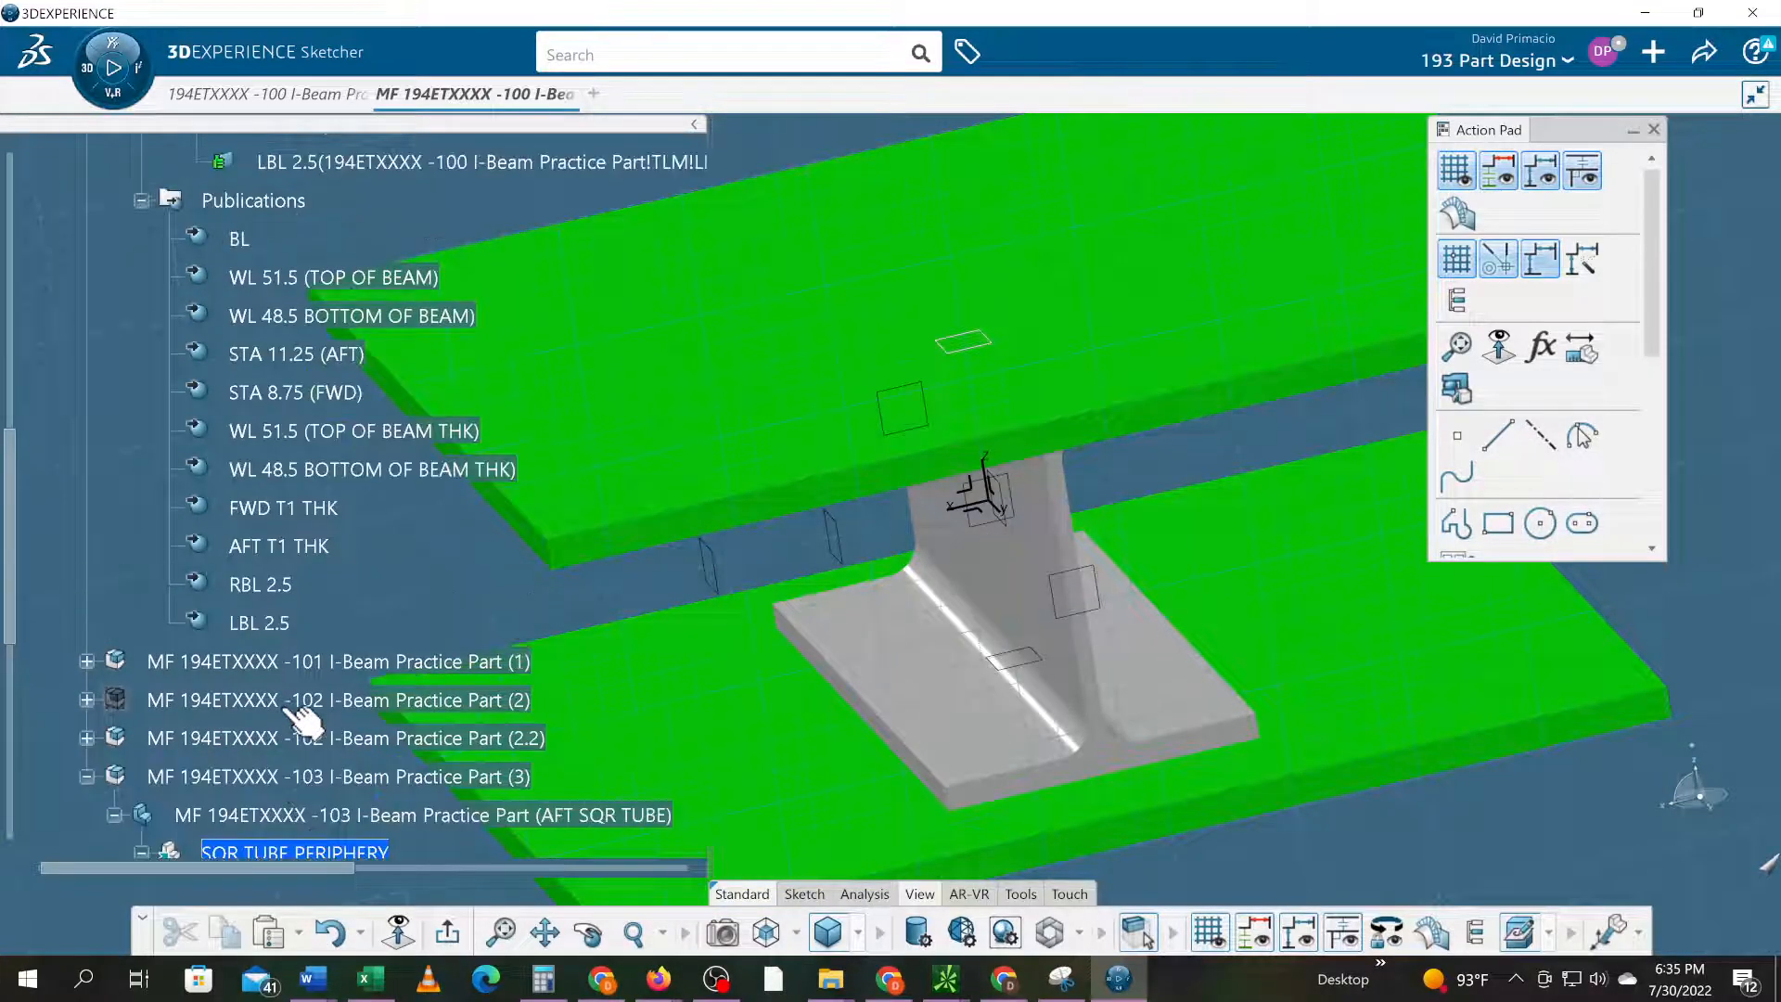
click(297, 525)
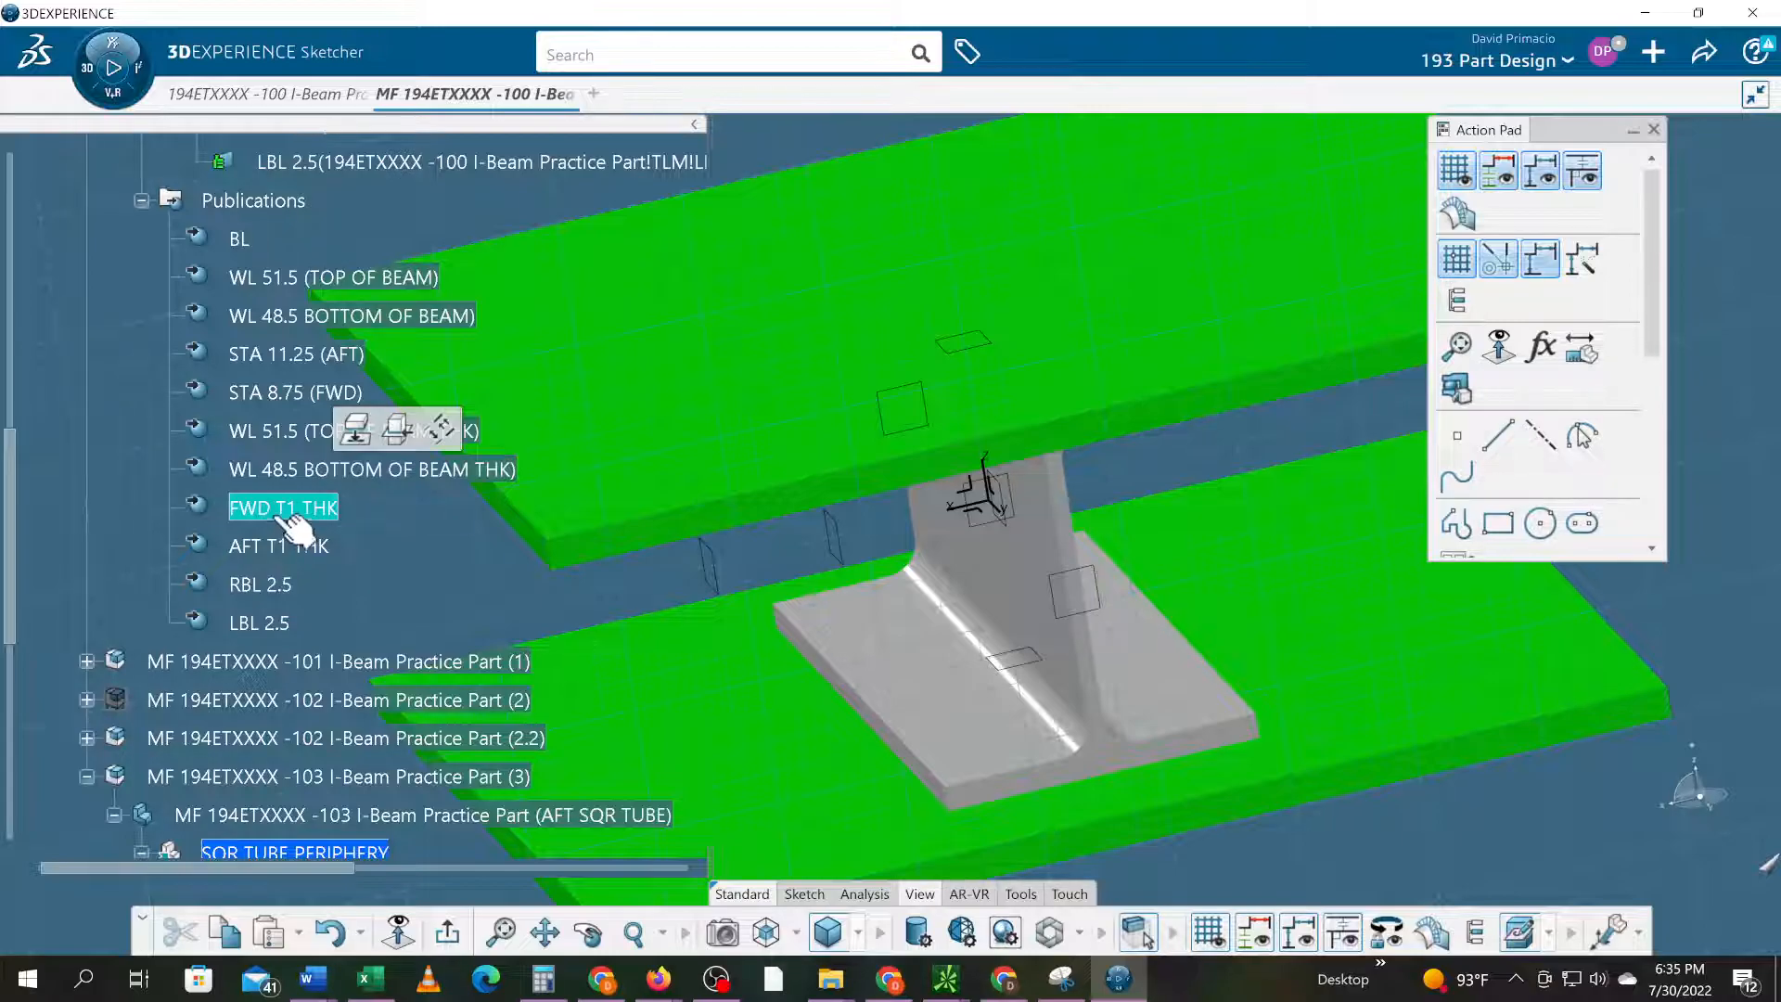
double_click(273, 511)
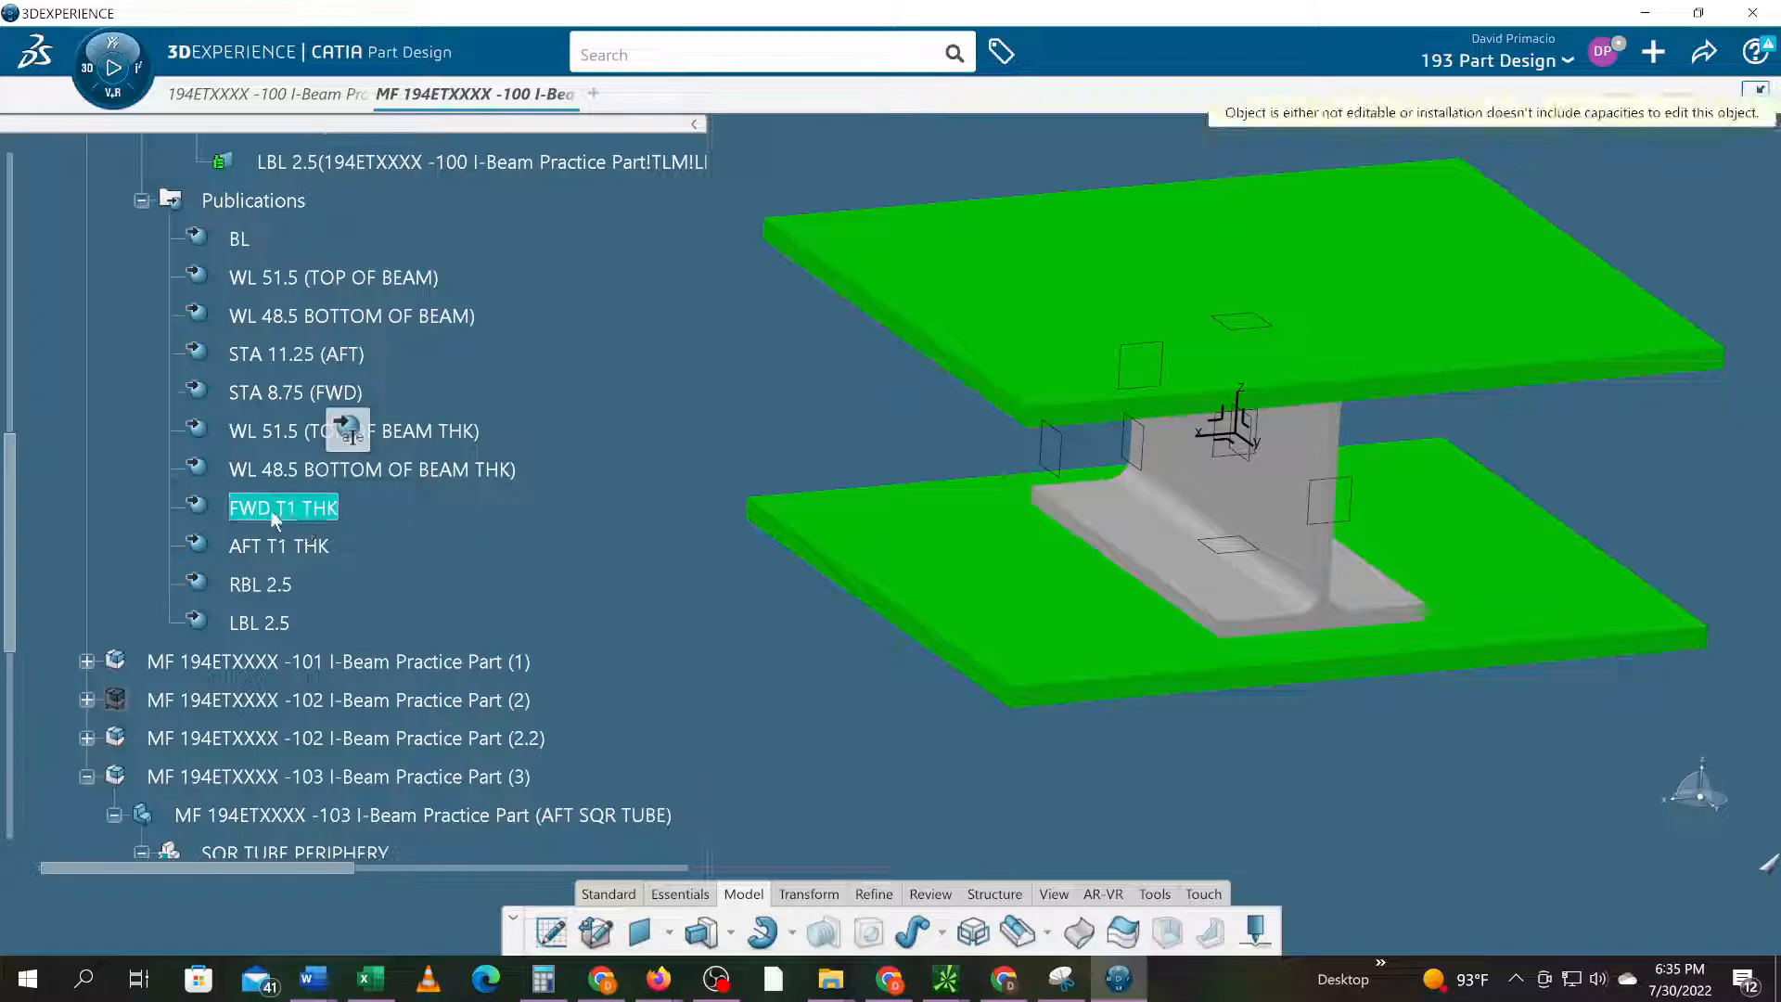
right_click(271, 513)
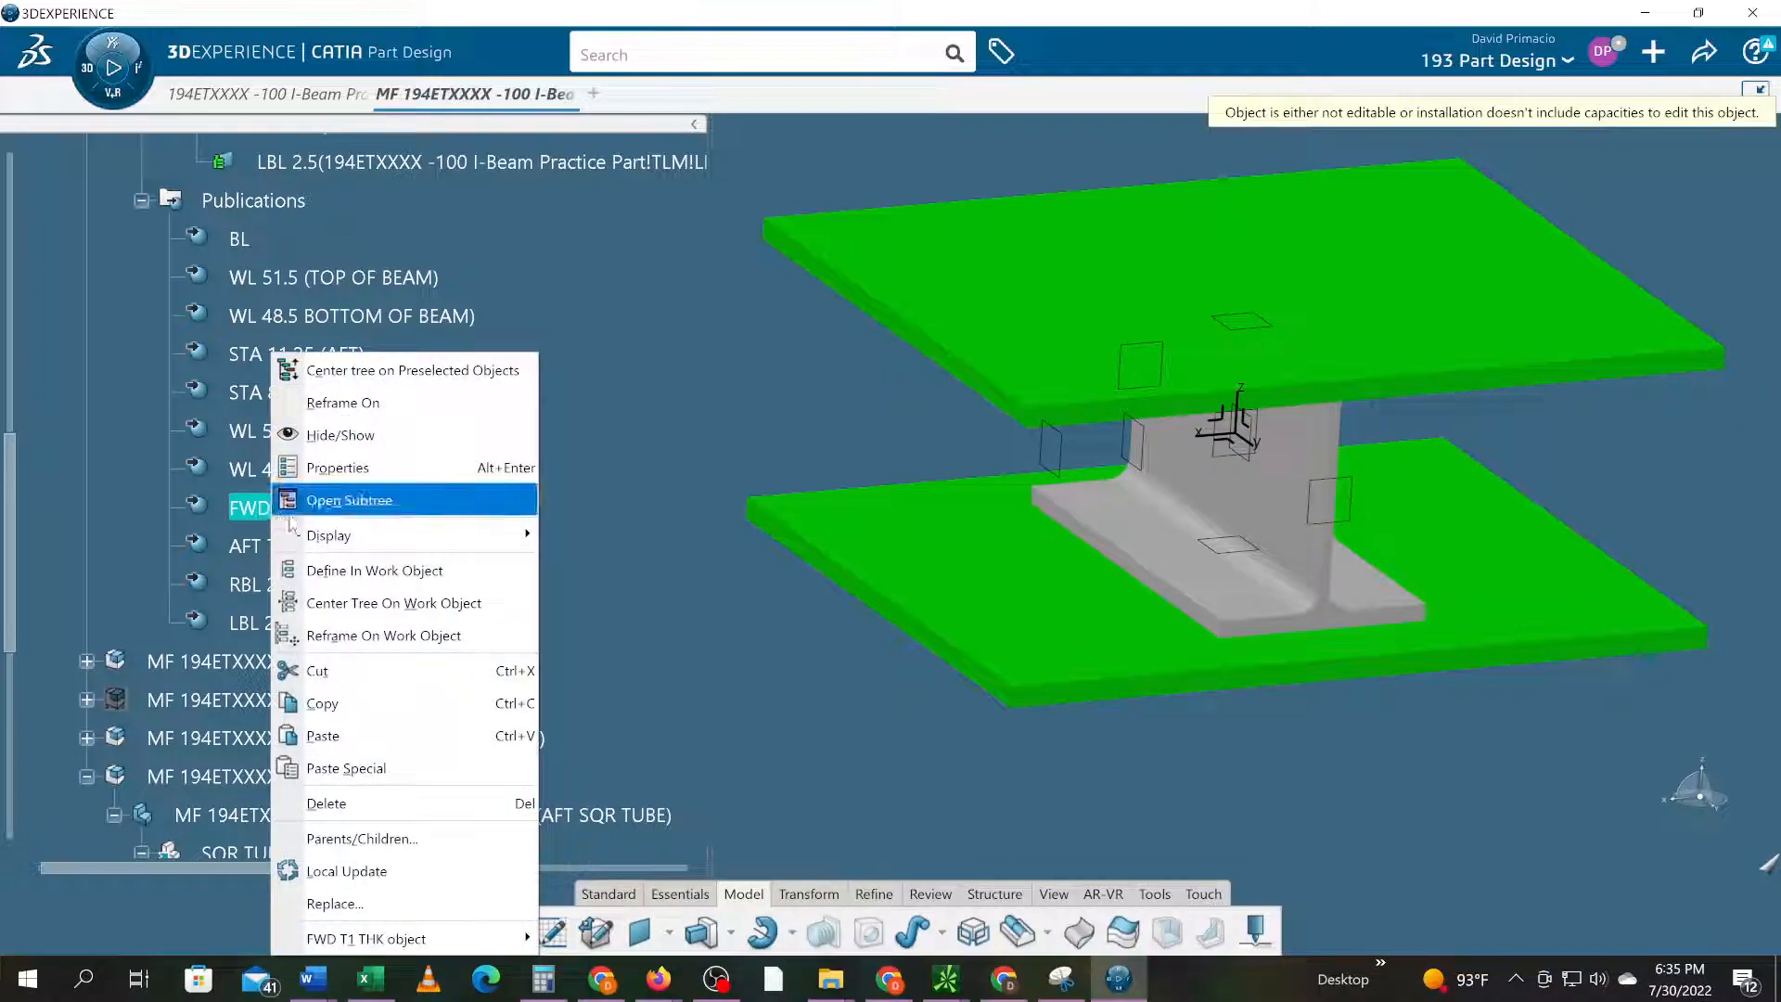
click(320, 703)
- Paste the copied FWD T1 THK plane into the -103 part's SQR TUBE PERIPHERY shape as a result with link
scroll(334, 707, down, 2)
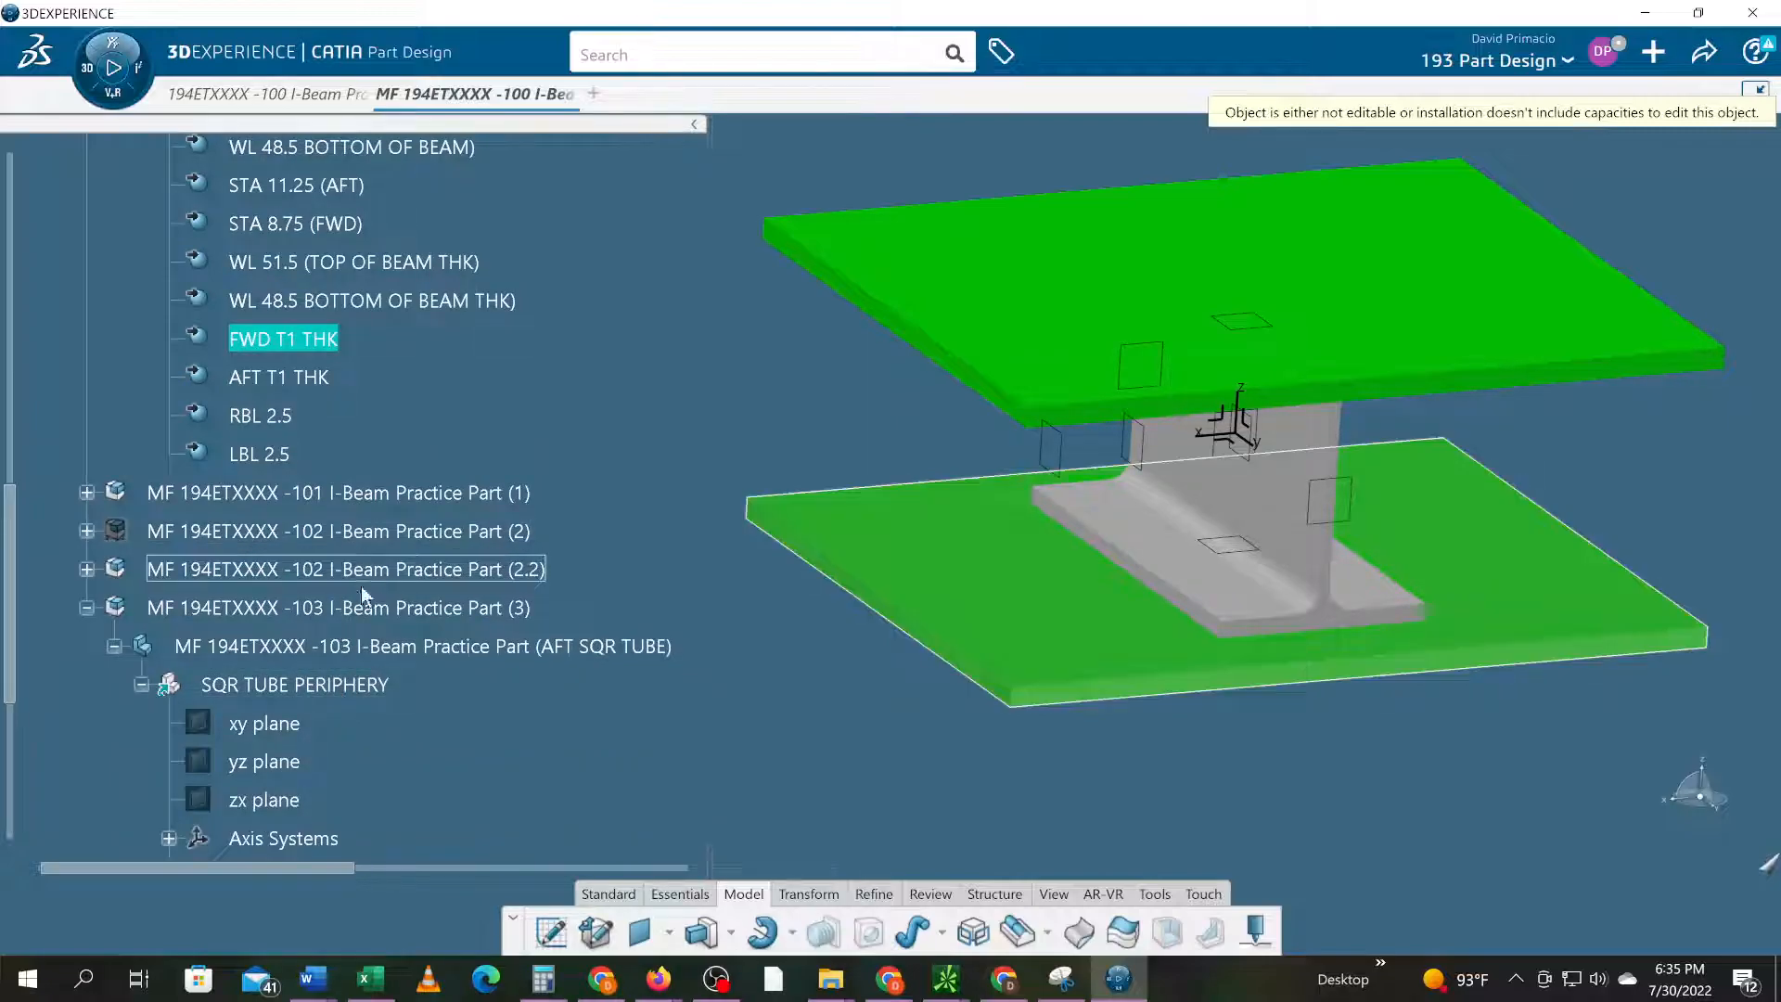
scroll(386, 654, down, 5)
scroll(386, 653, down, 2)
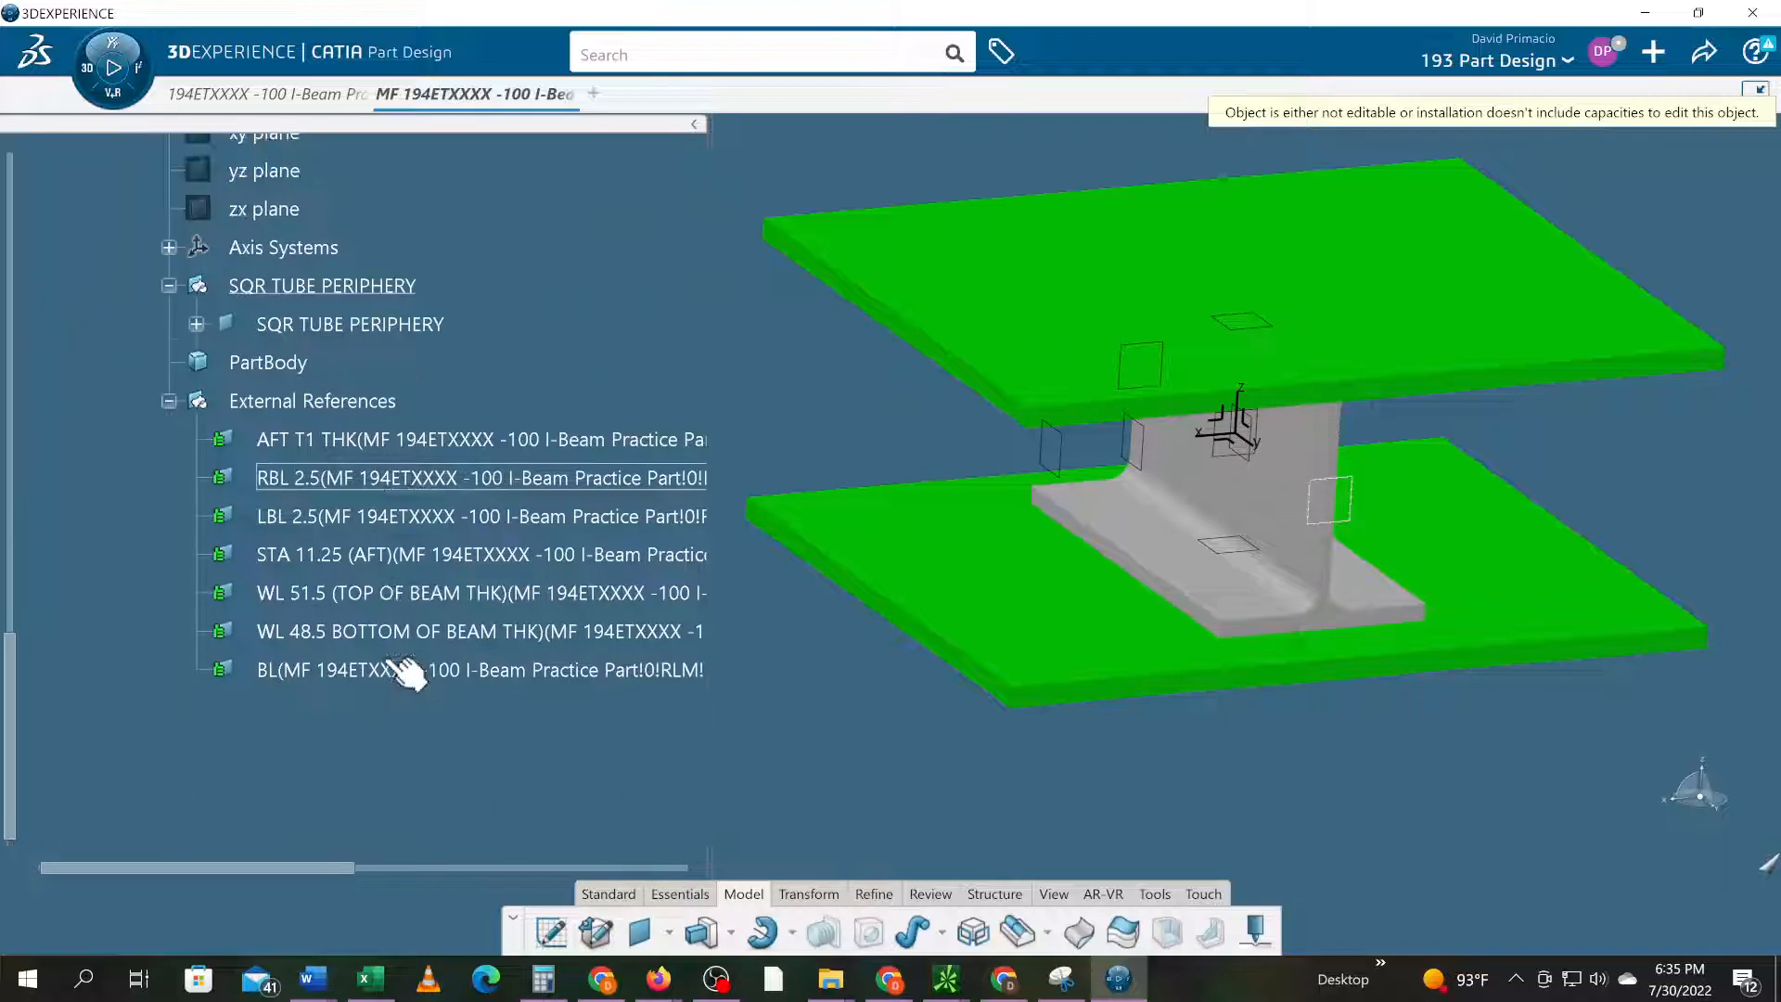
scroll(406, 672, up, 2)
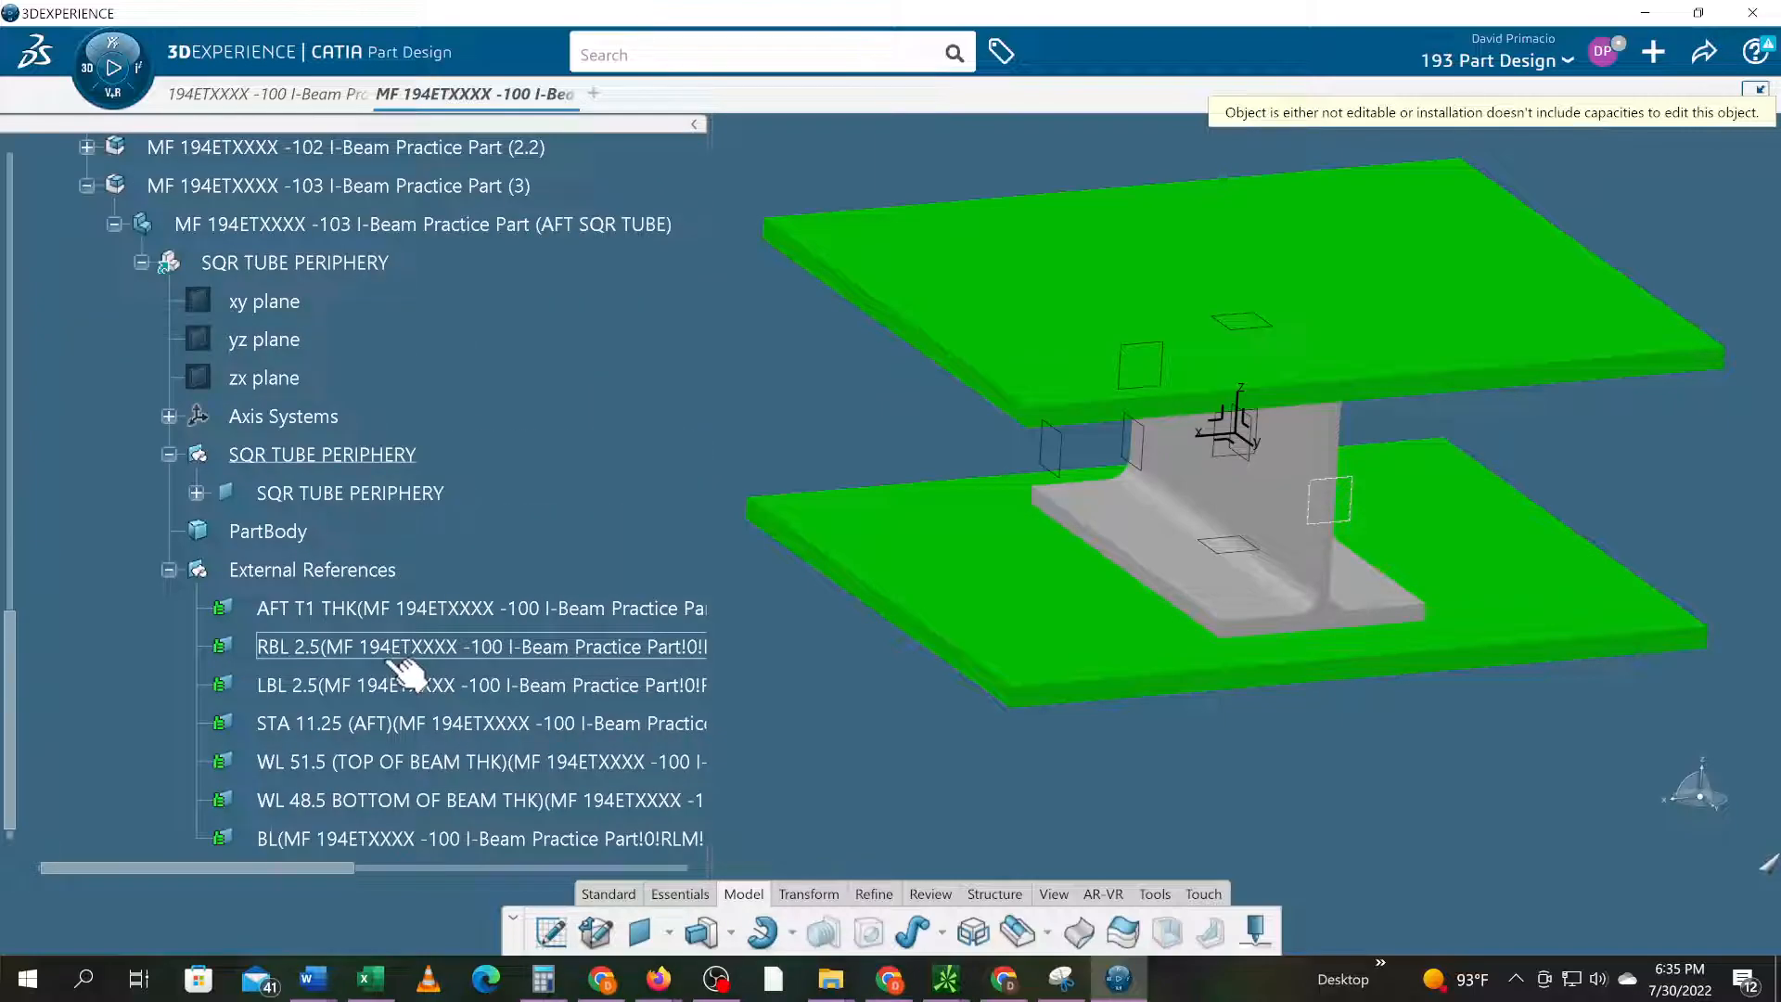
scroll(394, 663, up, 2)
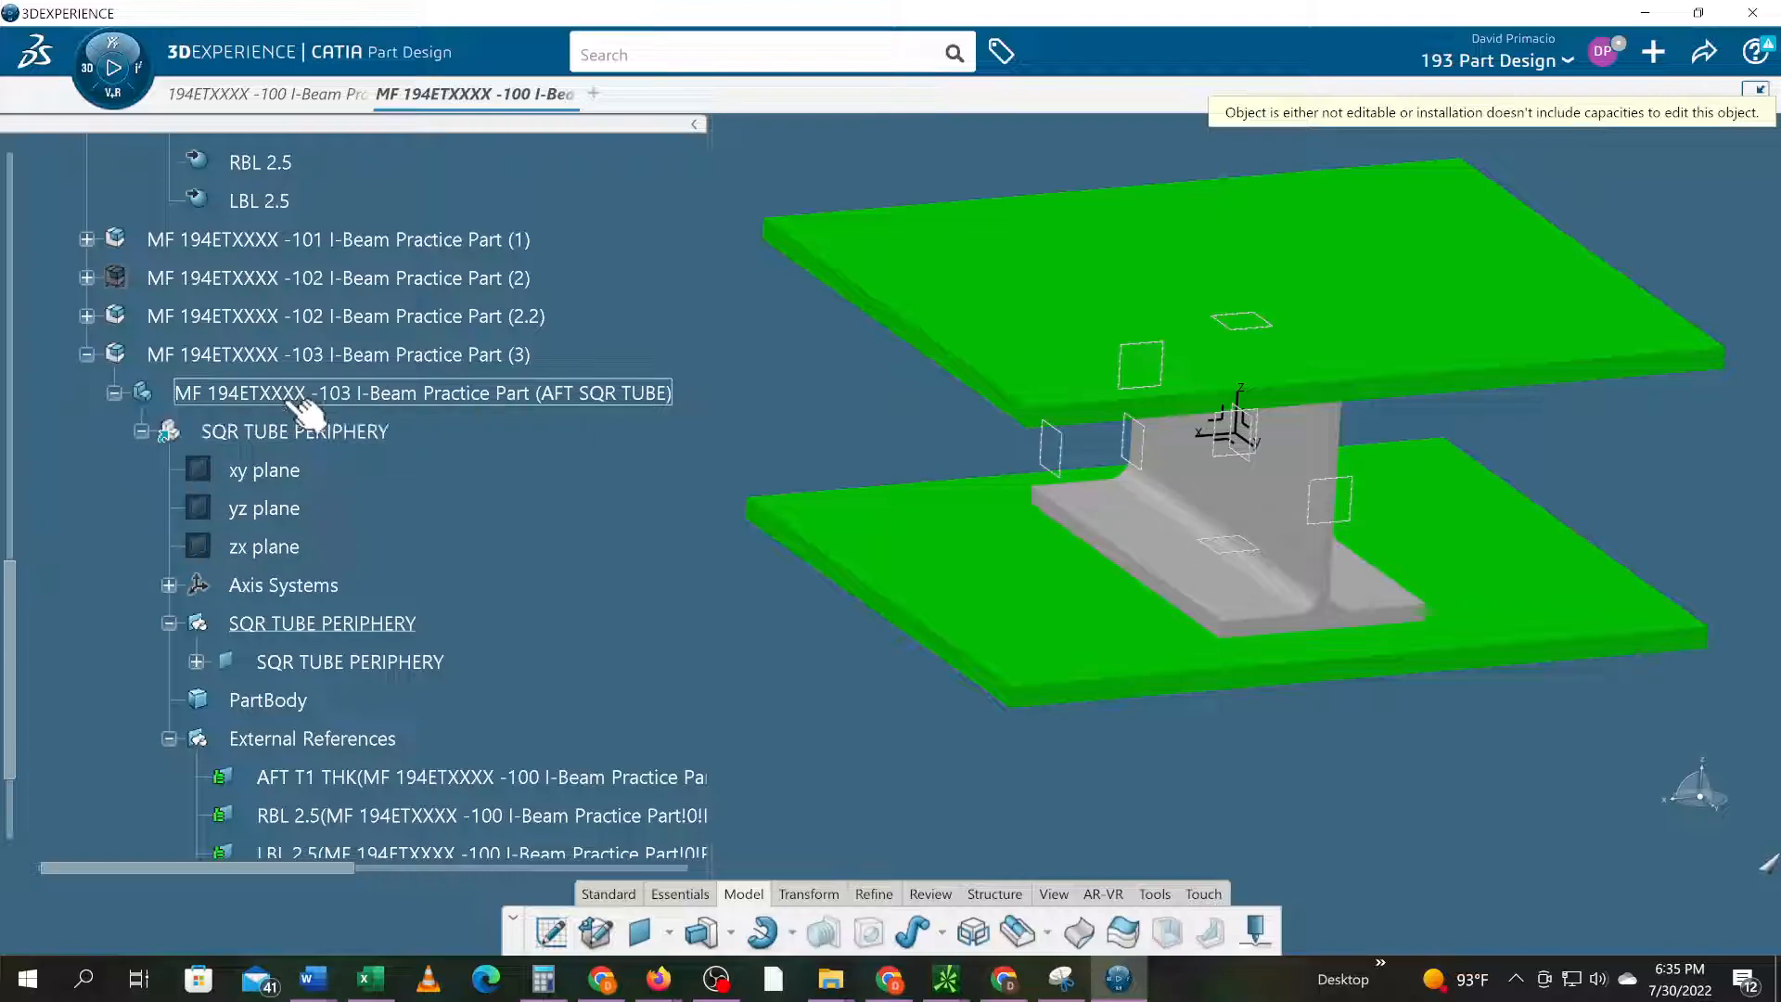
click(296, 432)
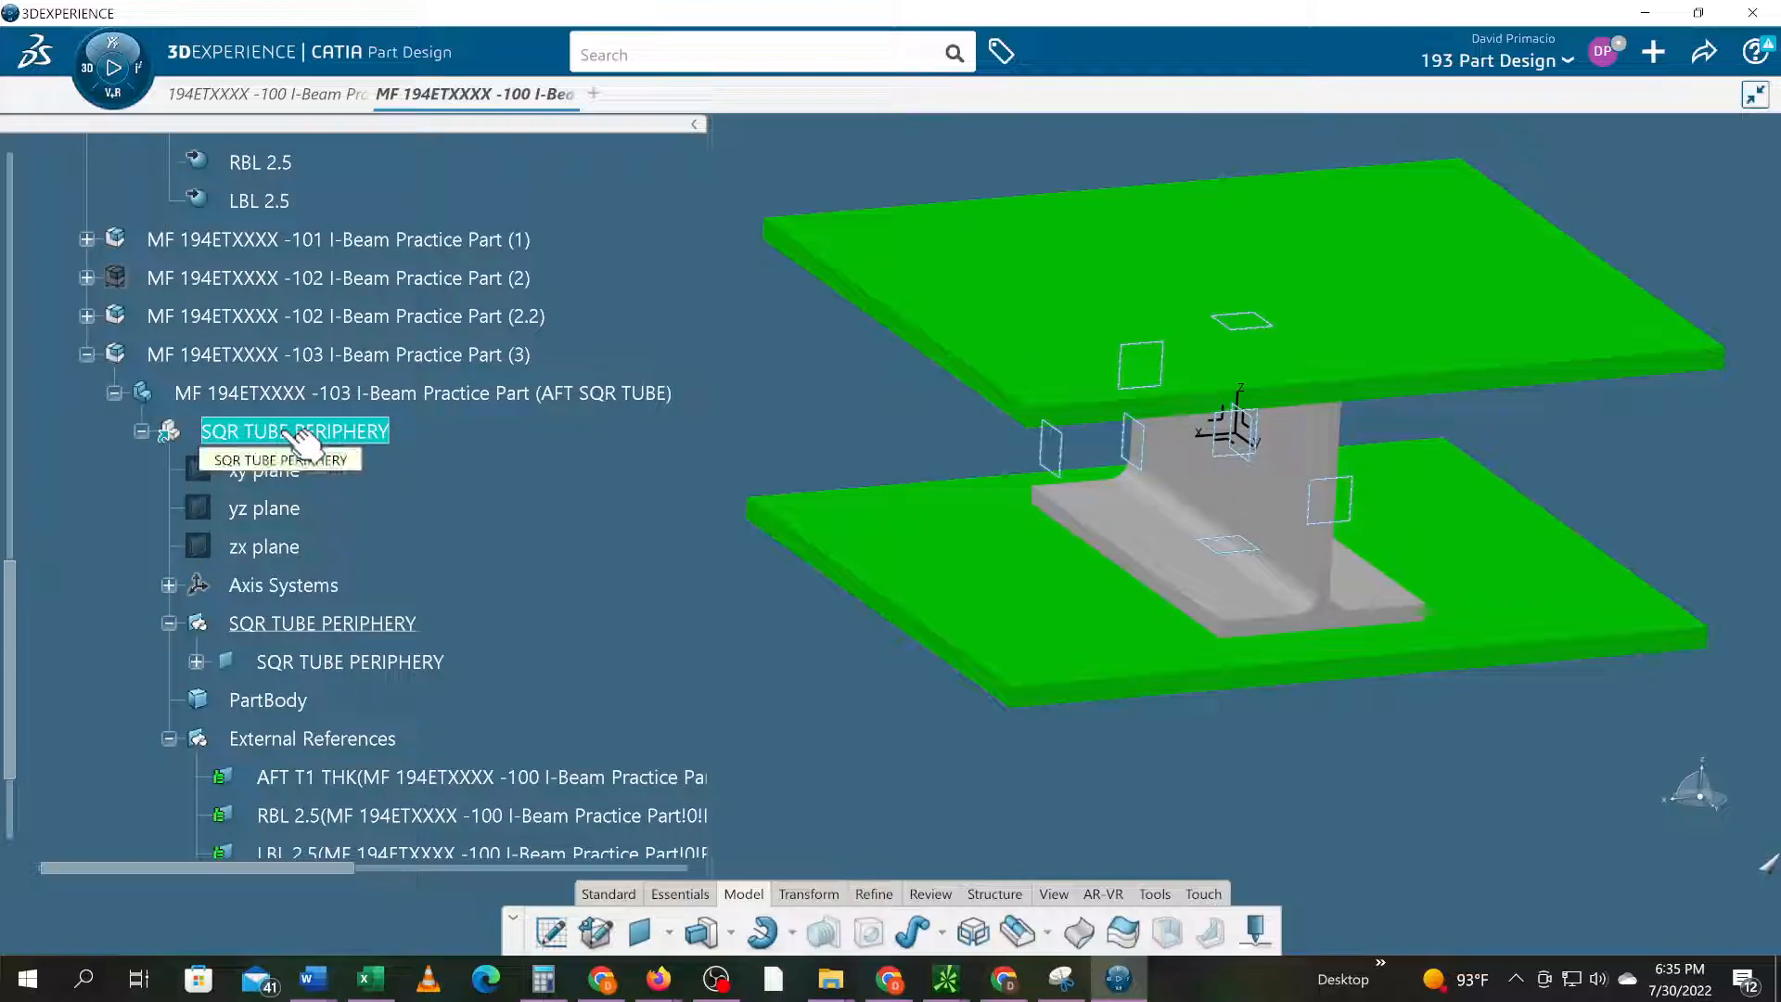
right_click(284, 434)
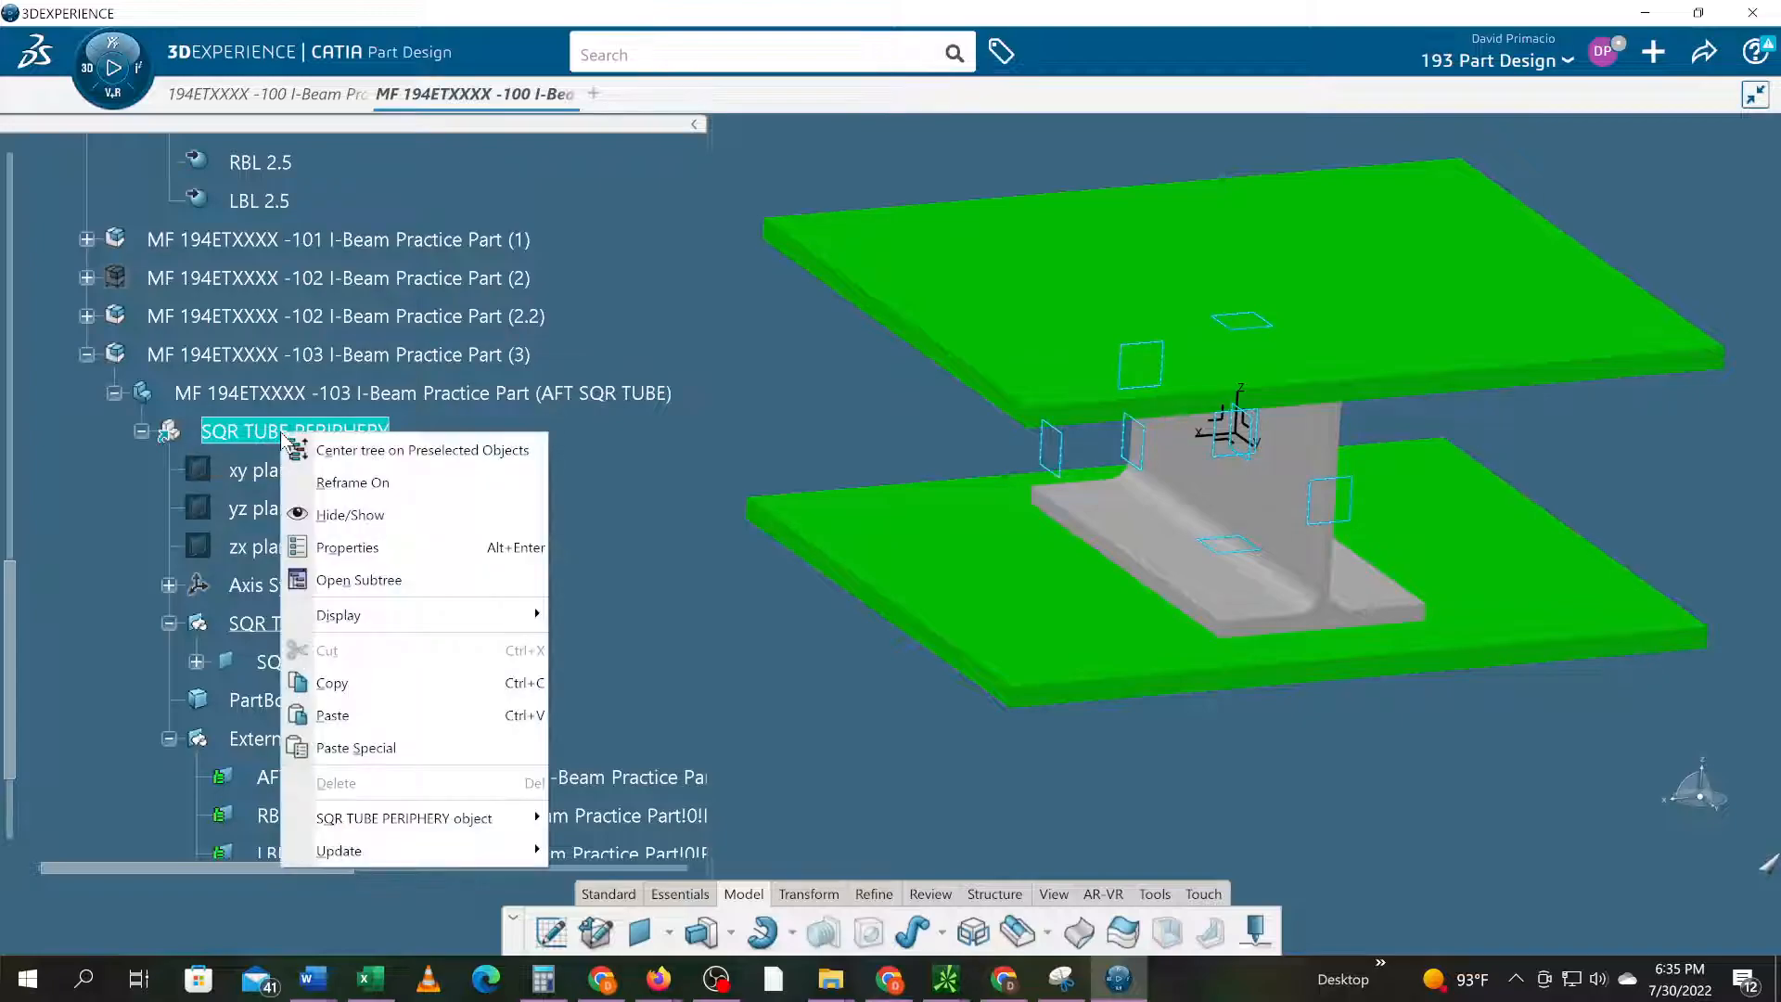
click(260, 441)
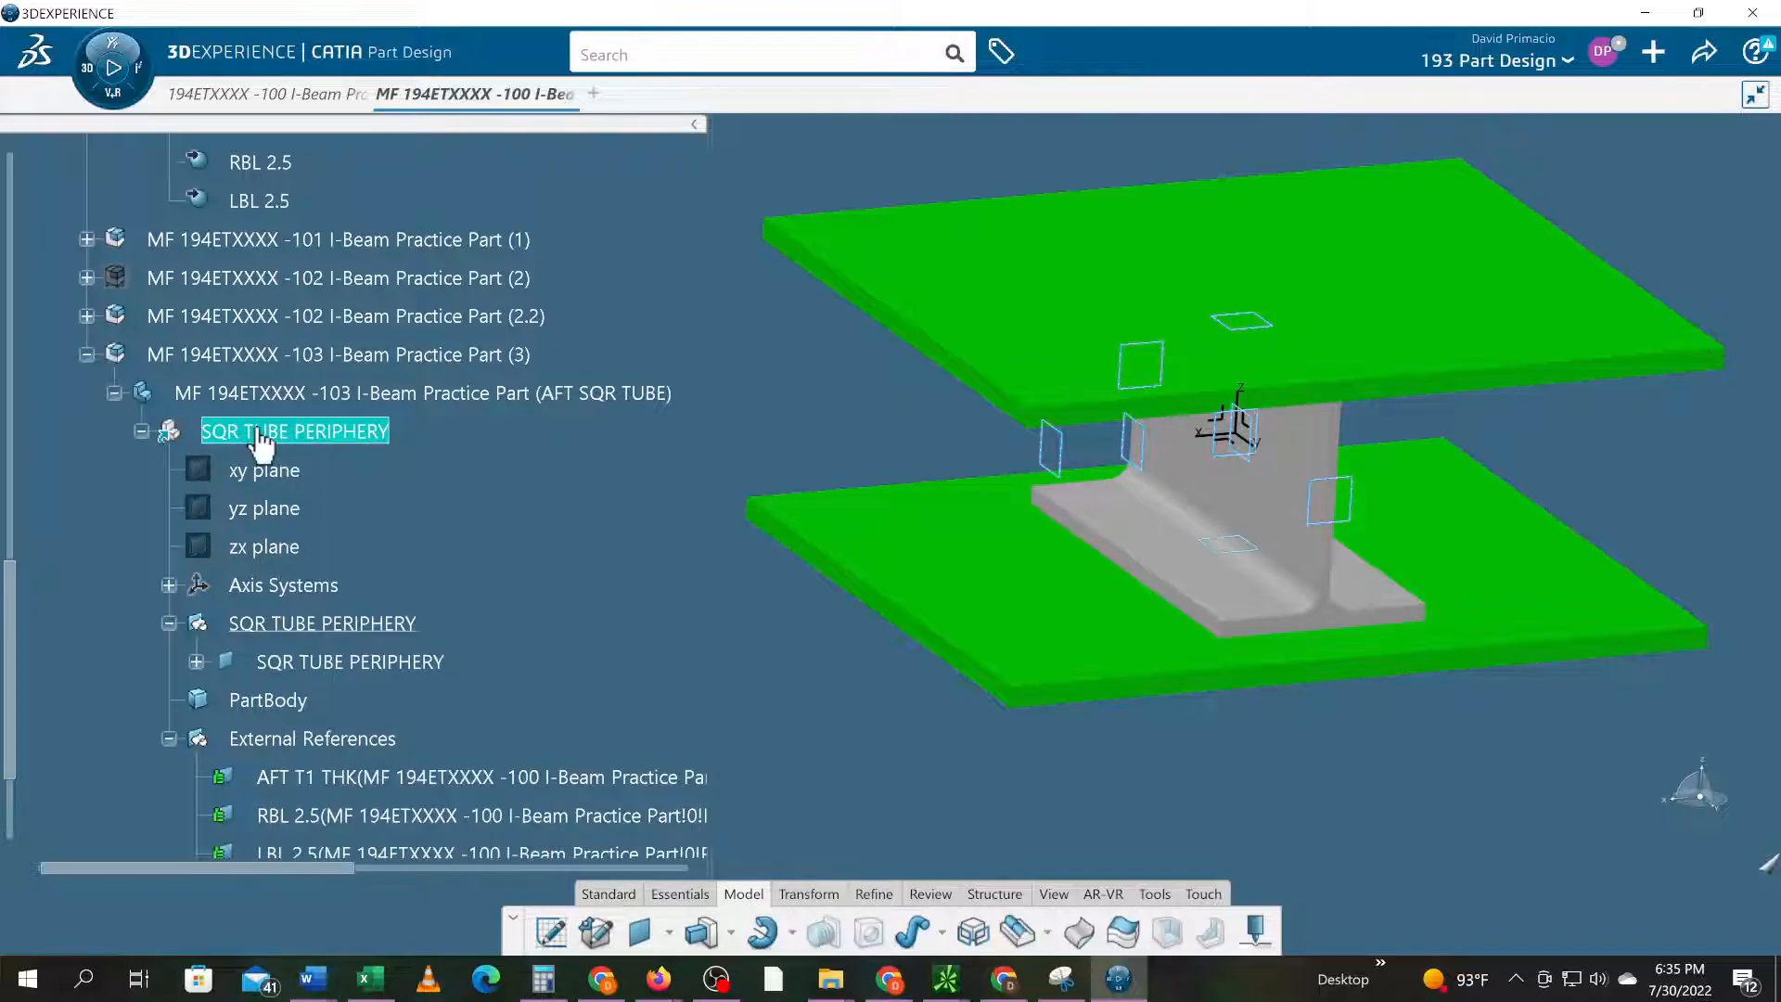
right_click(259, 433)
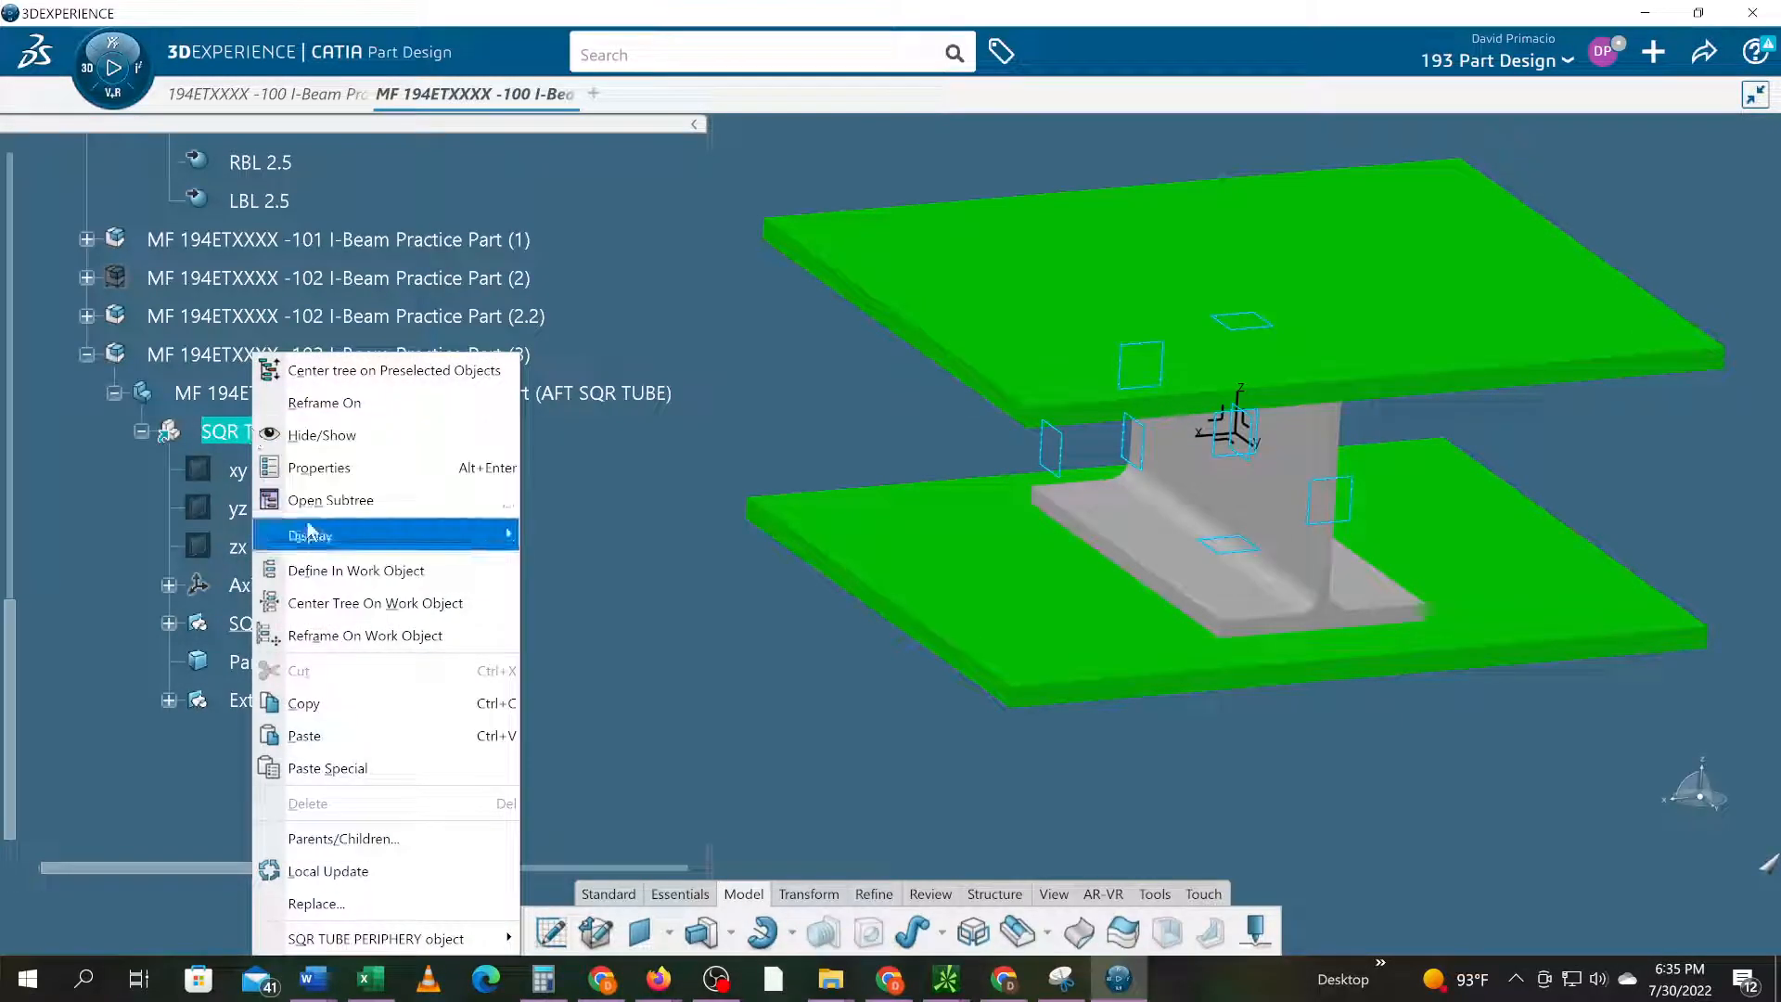
click(329, 767)
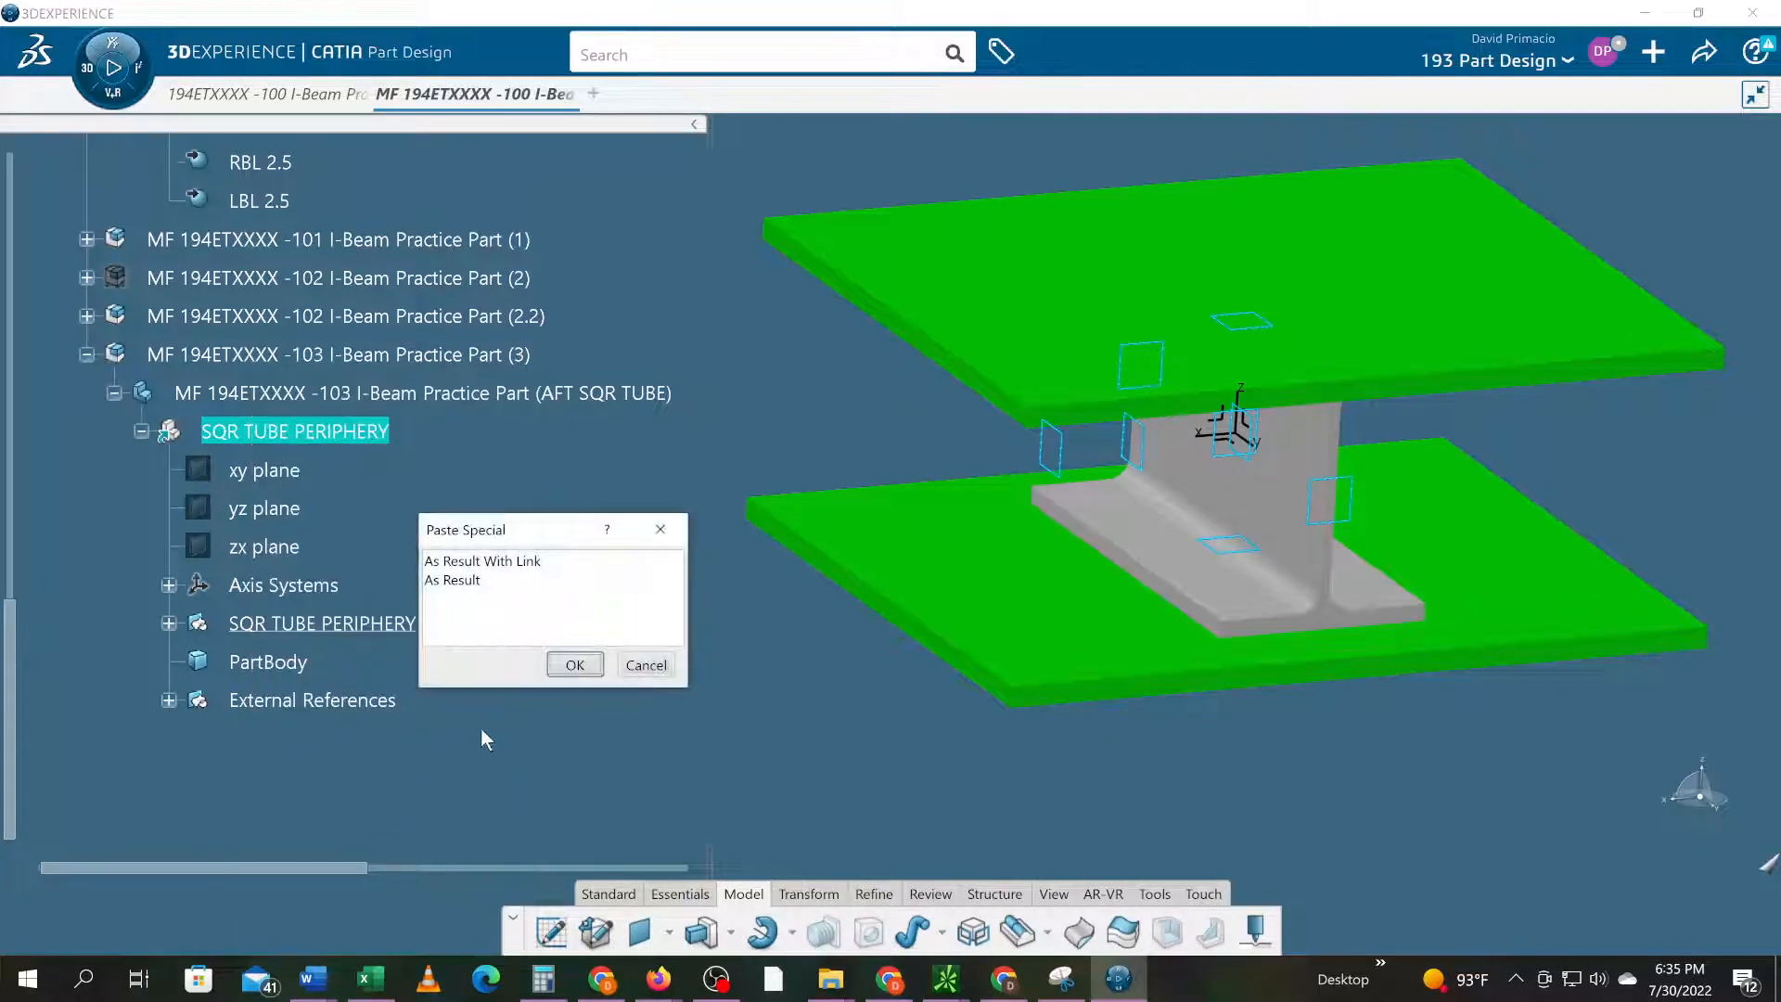
click(562, 665)
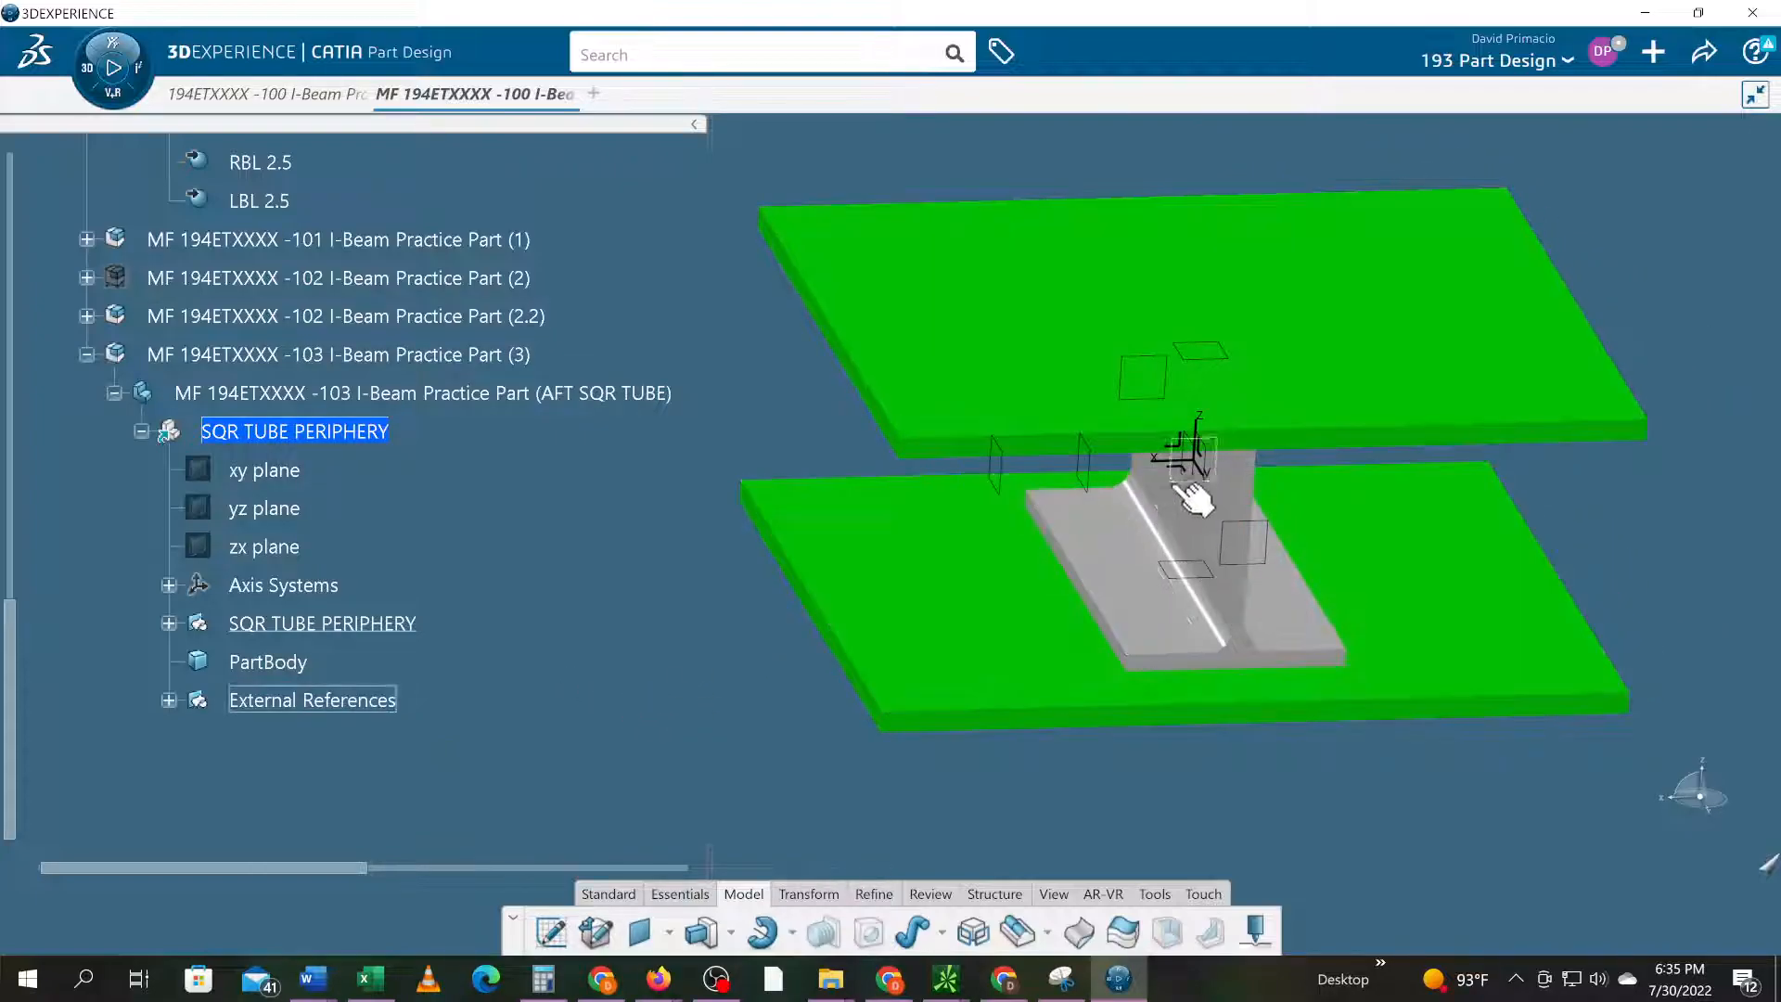
- Locate the linked FWD T1 THK plane among the external references and examine where it lies on the beam
click(170, 700)
scroll(241, 728, down, 3)
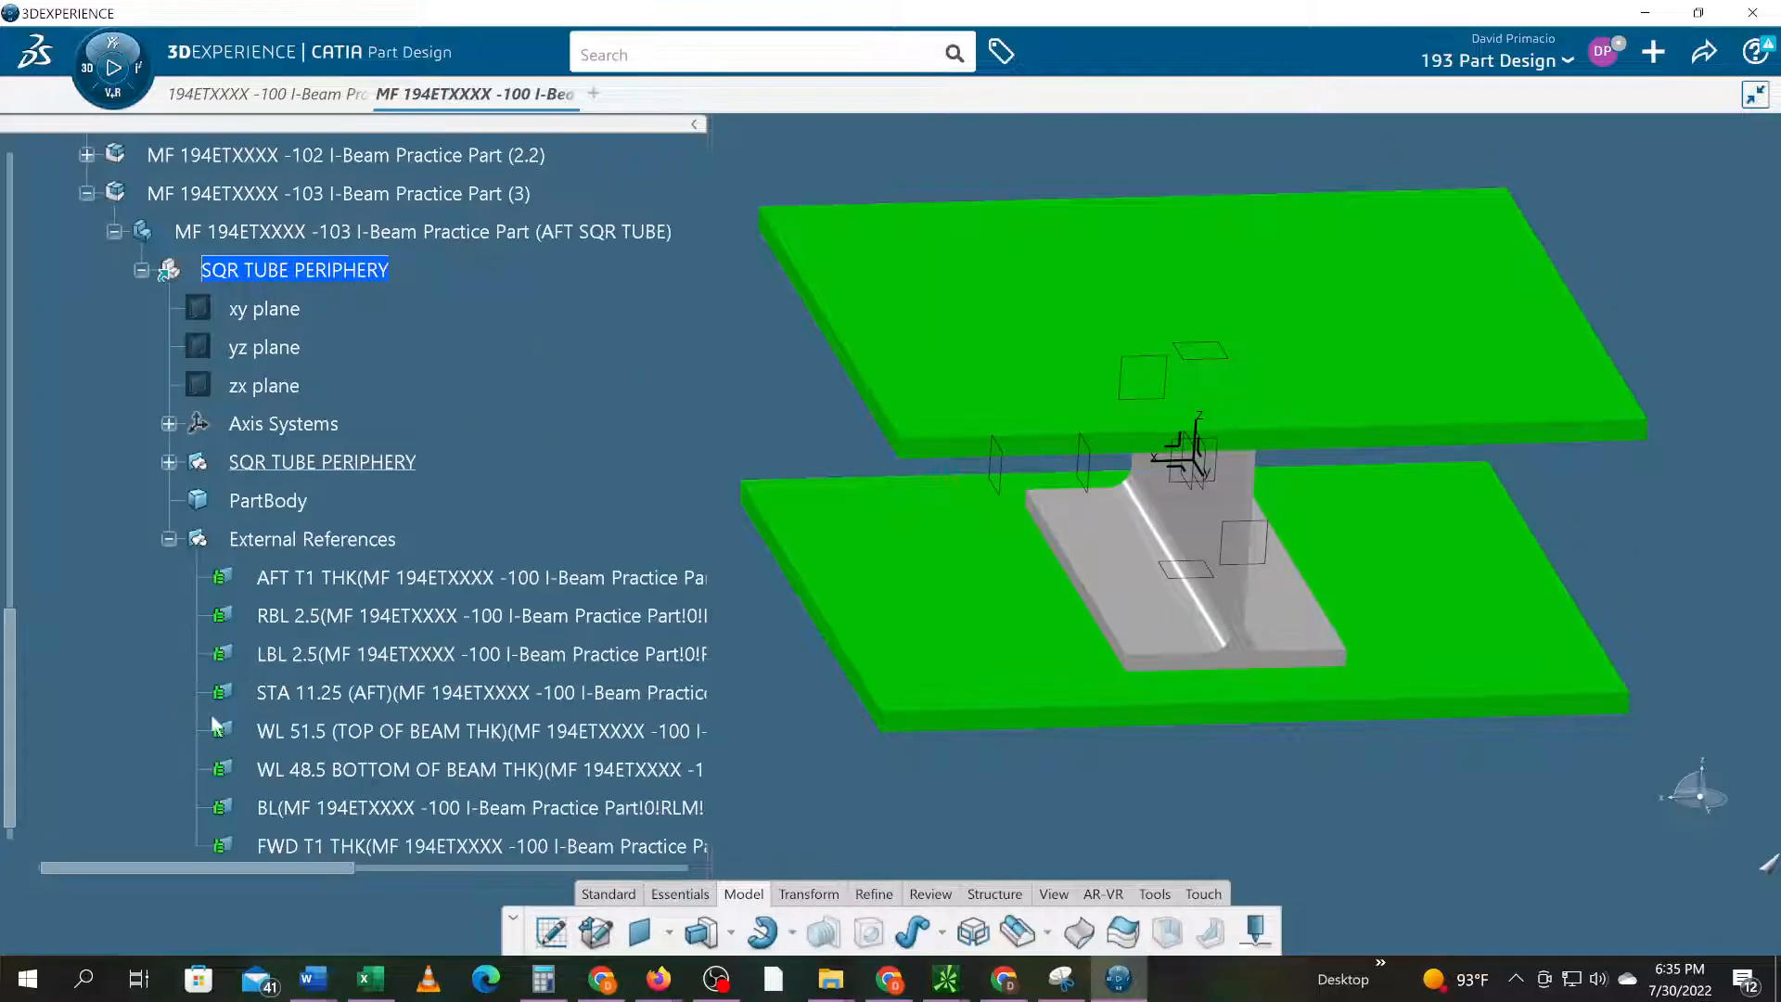
click(299, 681)
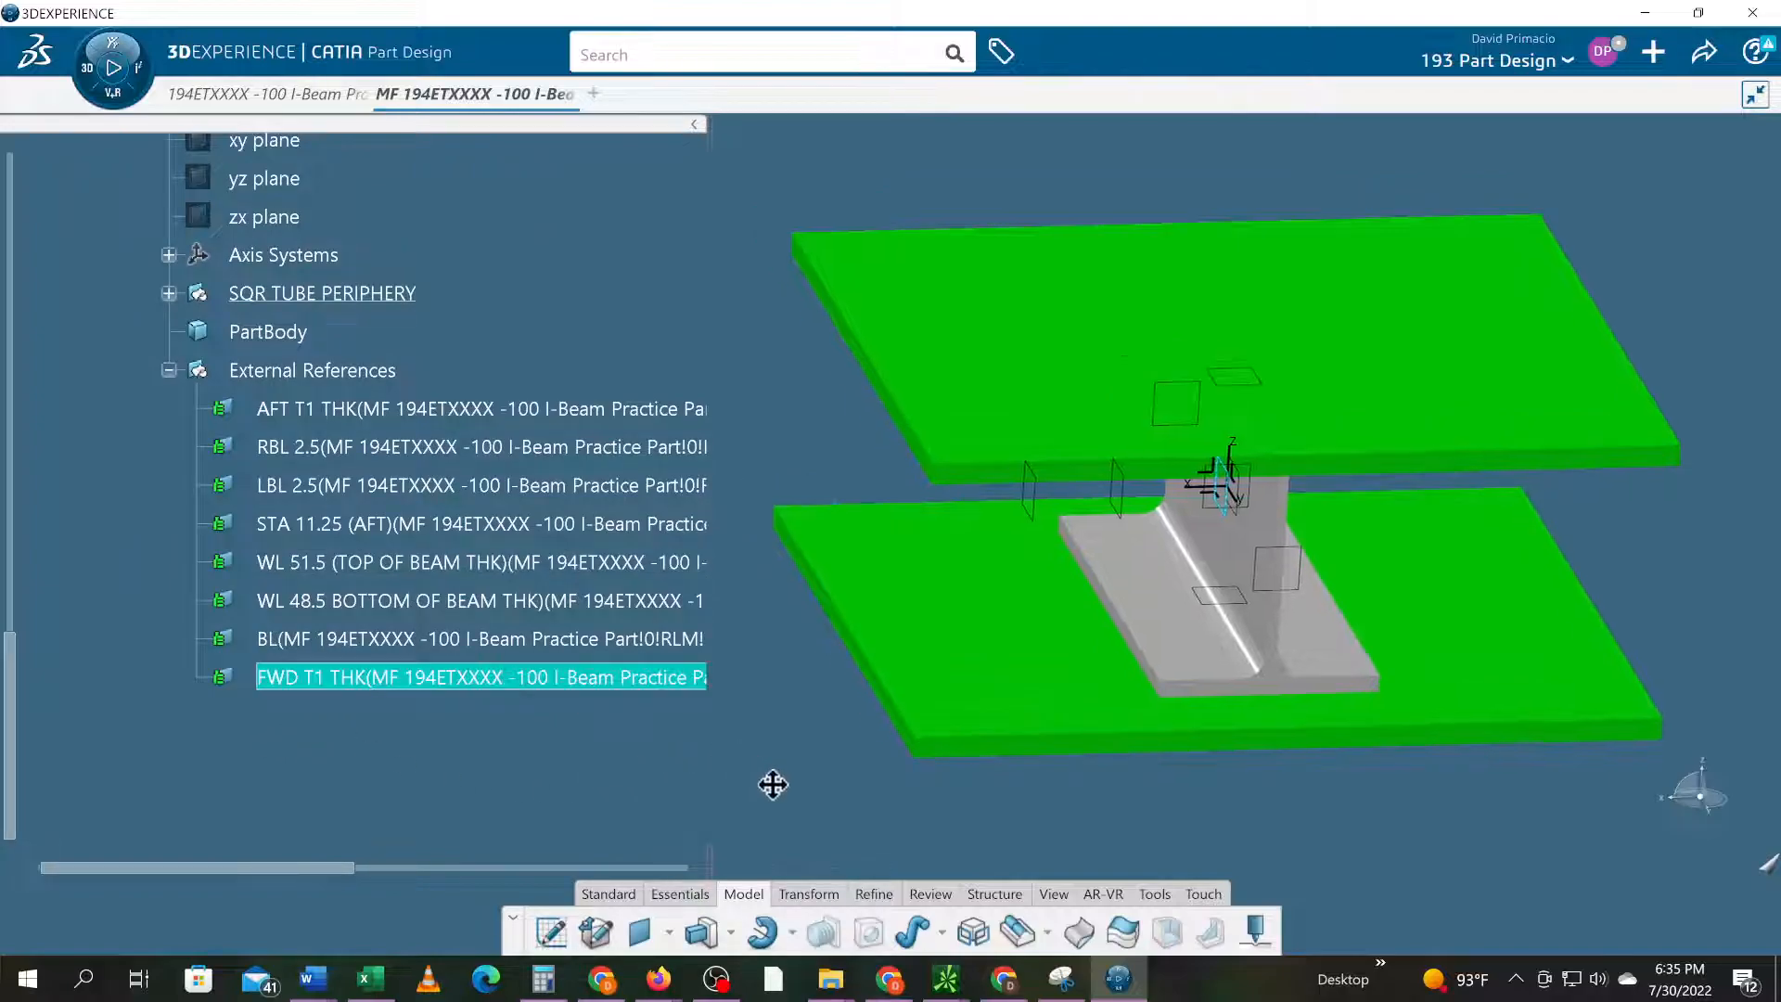
middle_drag(1213, 777, 1224, 732)
click(768, 758)
middle_drag(767, 755, 749, 716)
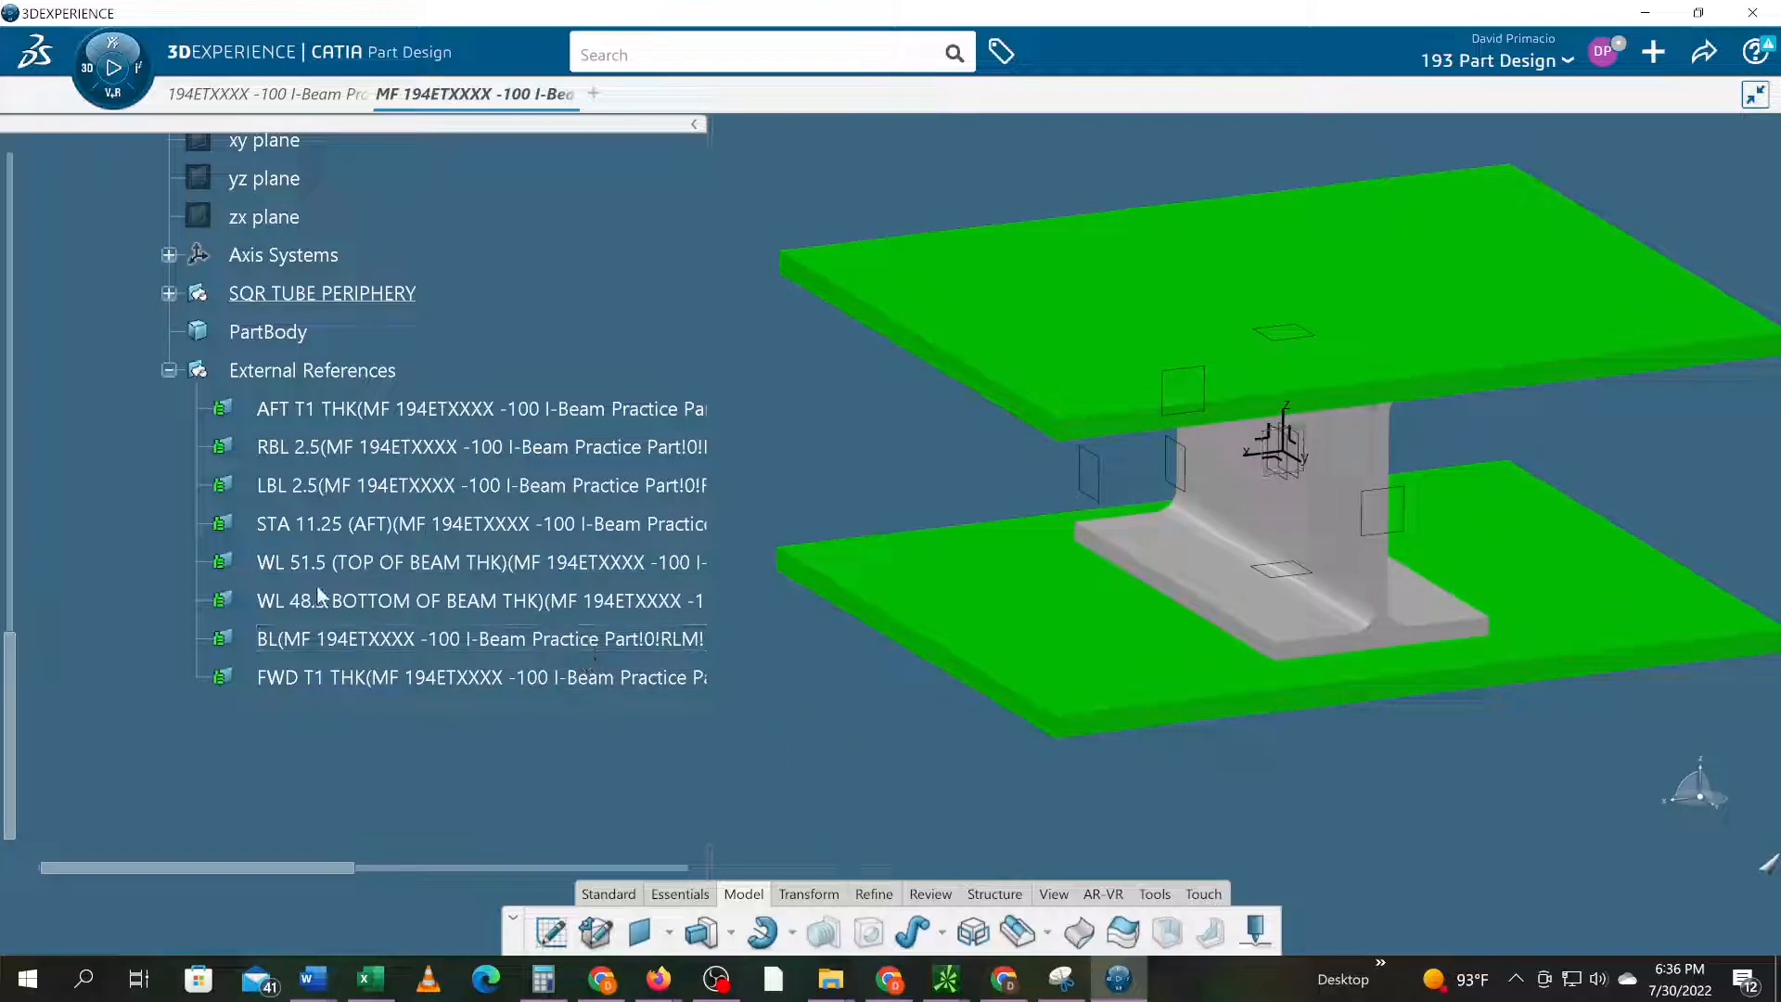
- Start a new positioned sketch supported by the BL external reference plane
click(325, 641)
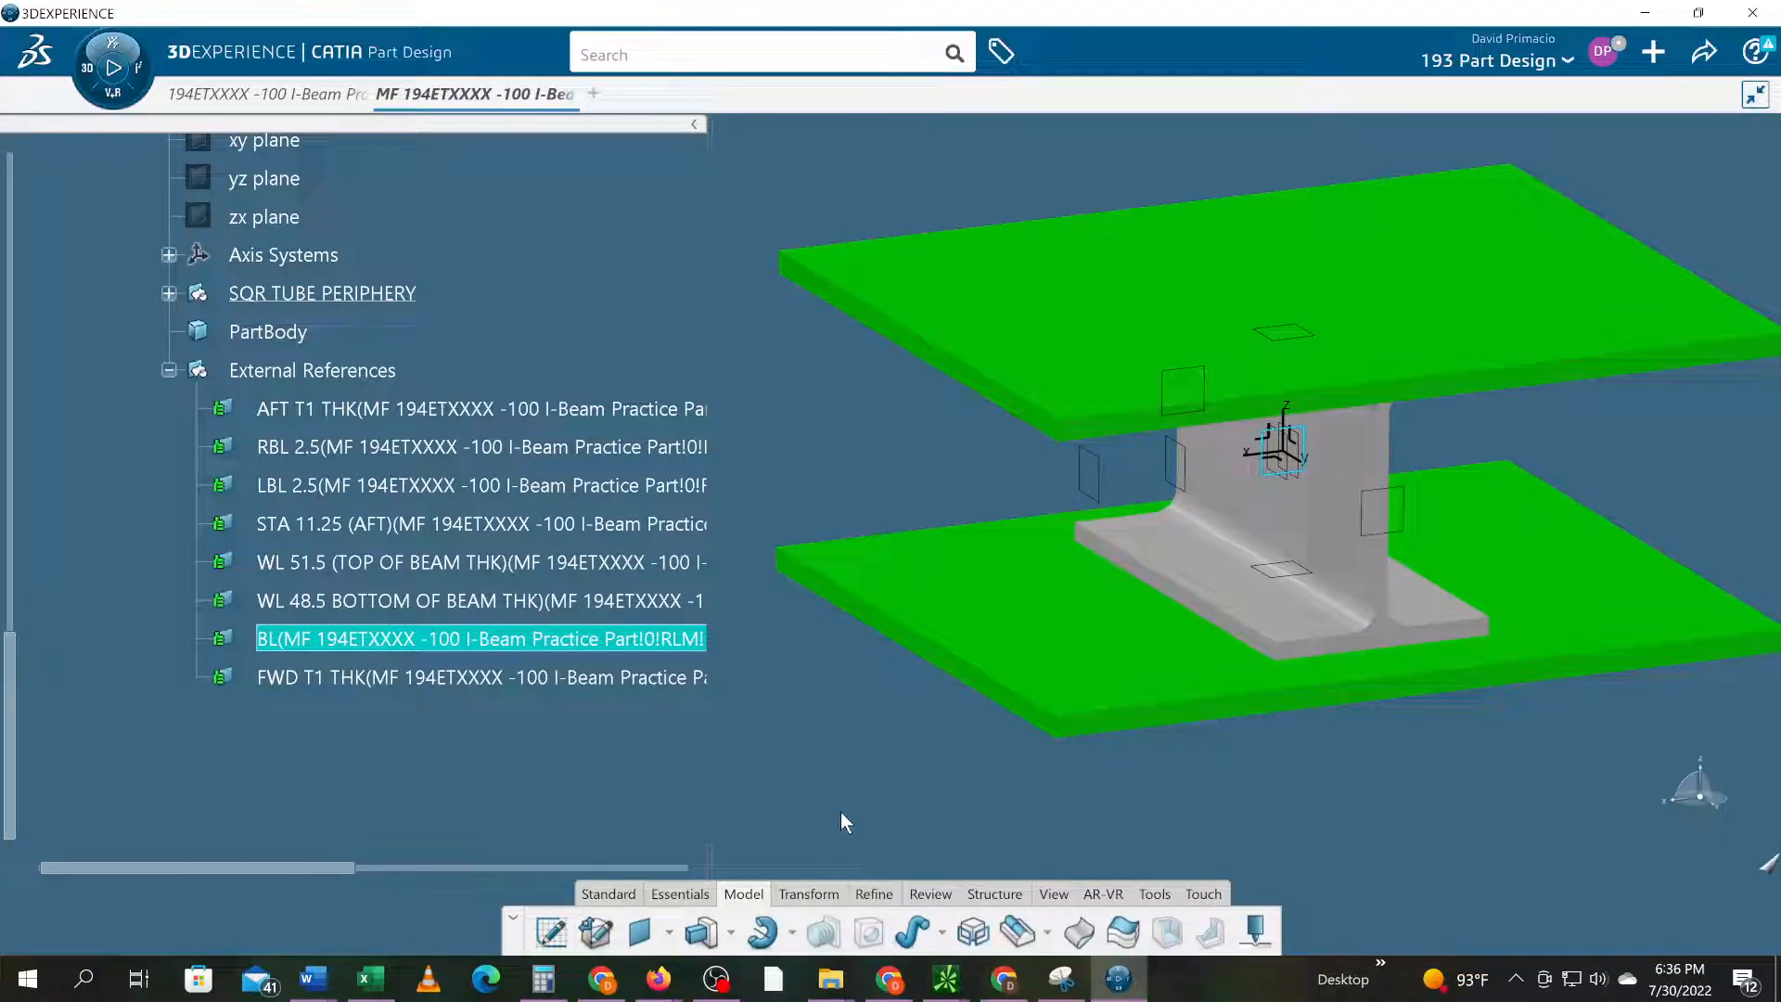
click(551, 931)
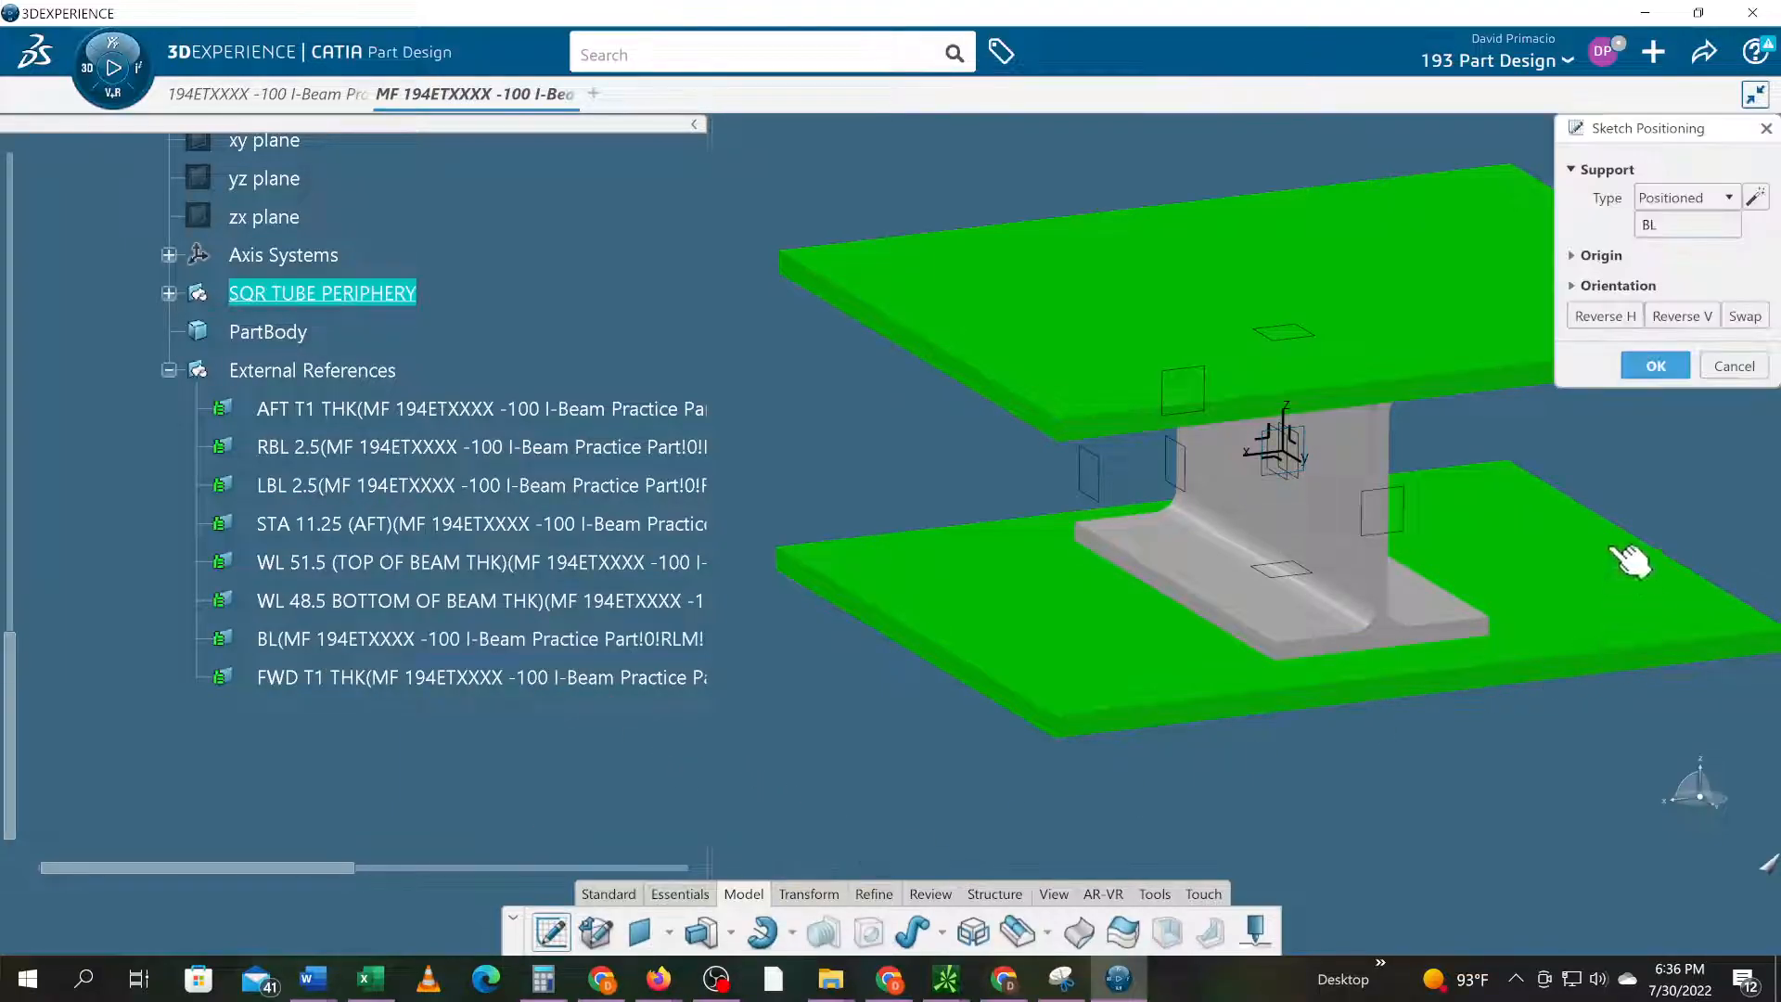
click(1653, 366)
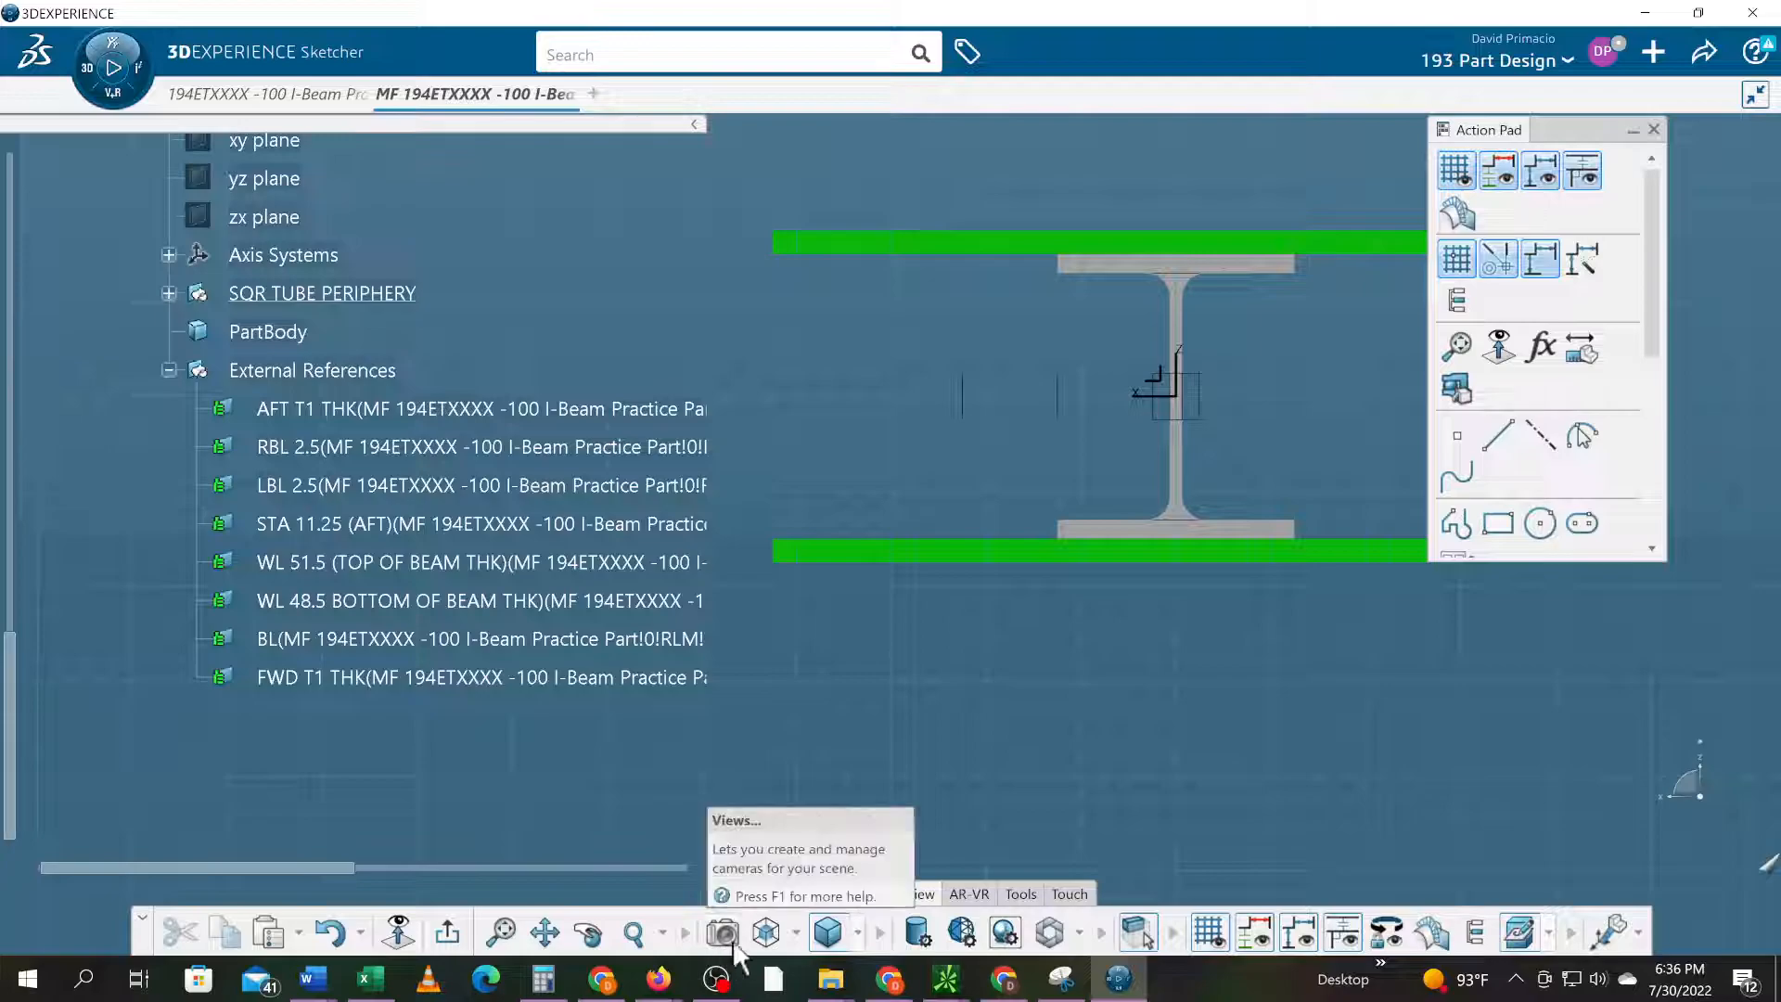
- Examine the I-beam's lower flange, web and upper flange faces and the SQR TUBE PERIPHERY plane from several angles
click(766, 932)
middle_drag(1229, 786, 1132, 699)
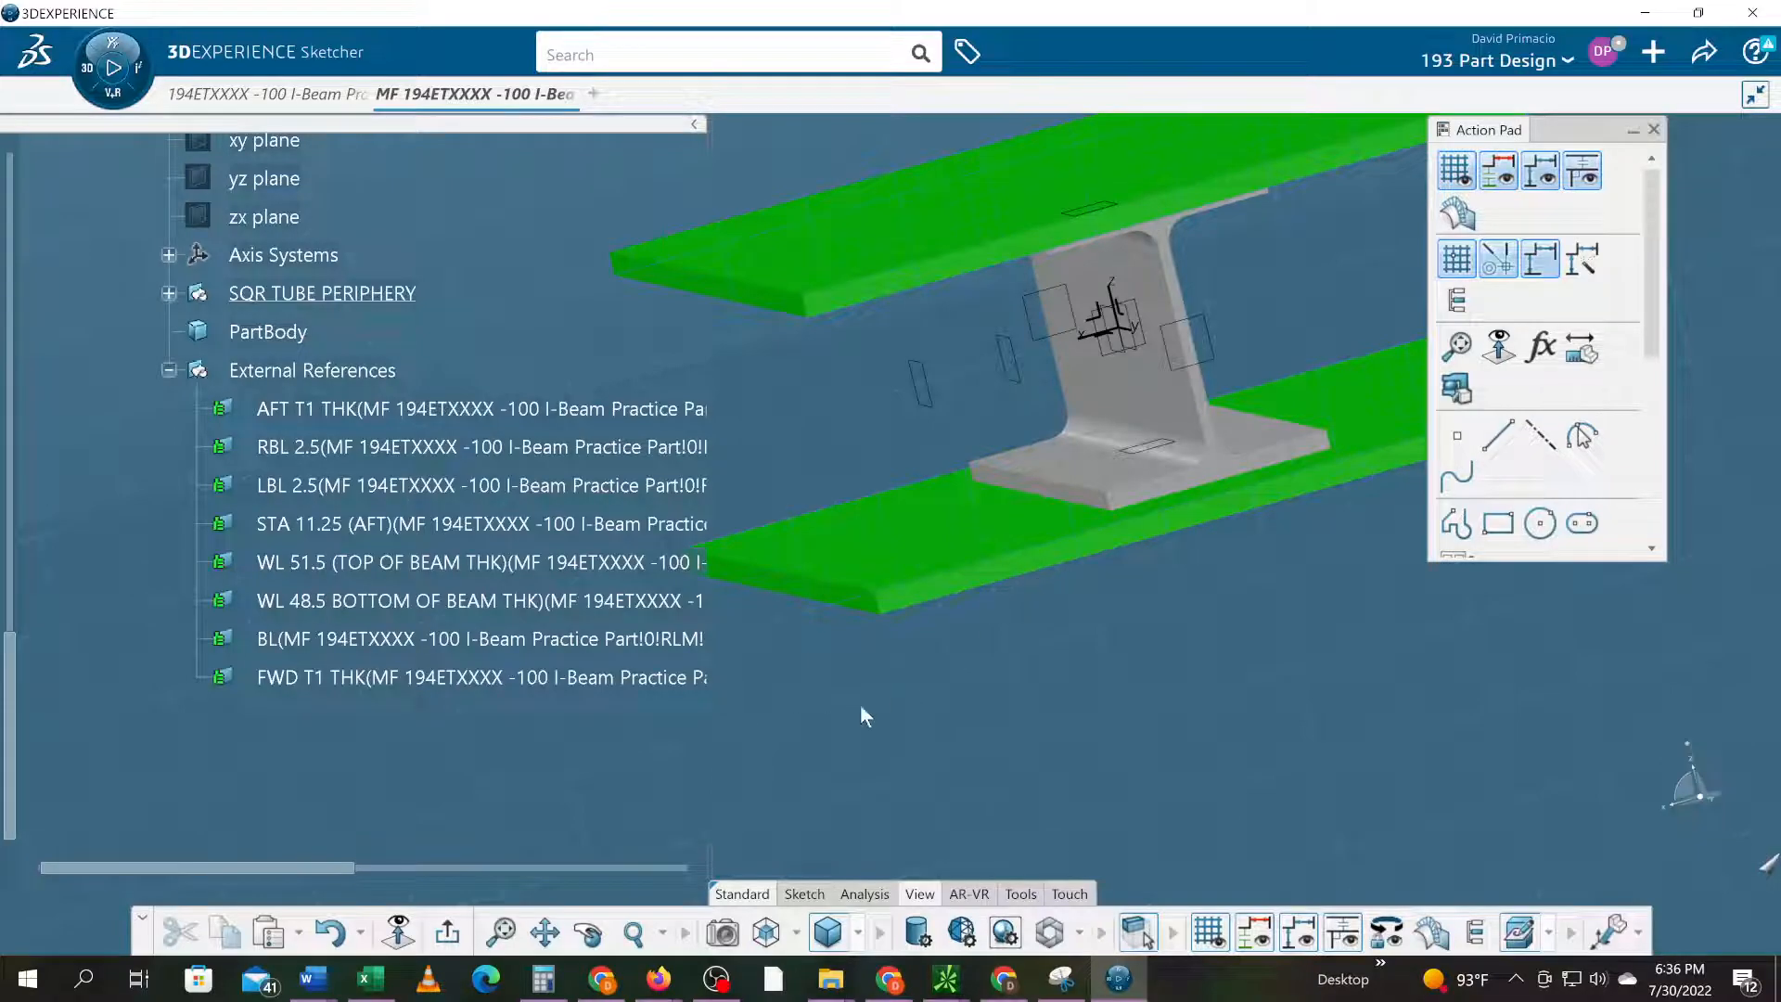
click(804, 895)
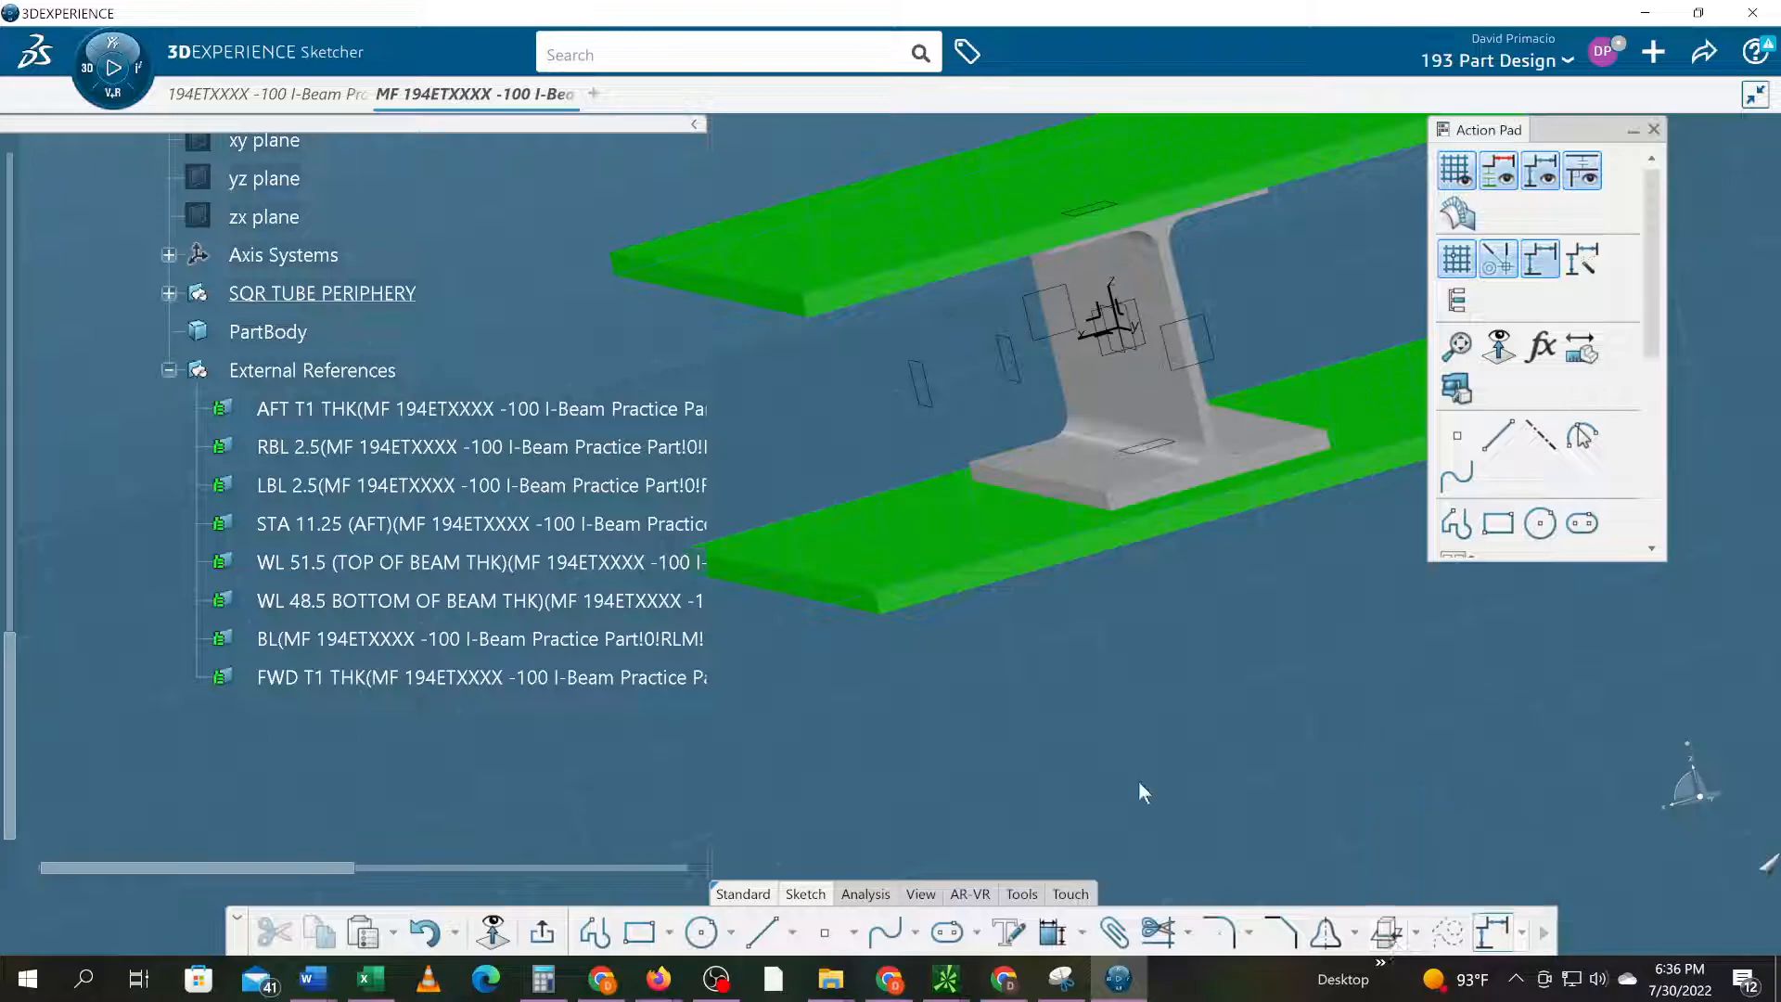
click(1076, 461)
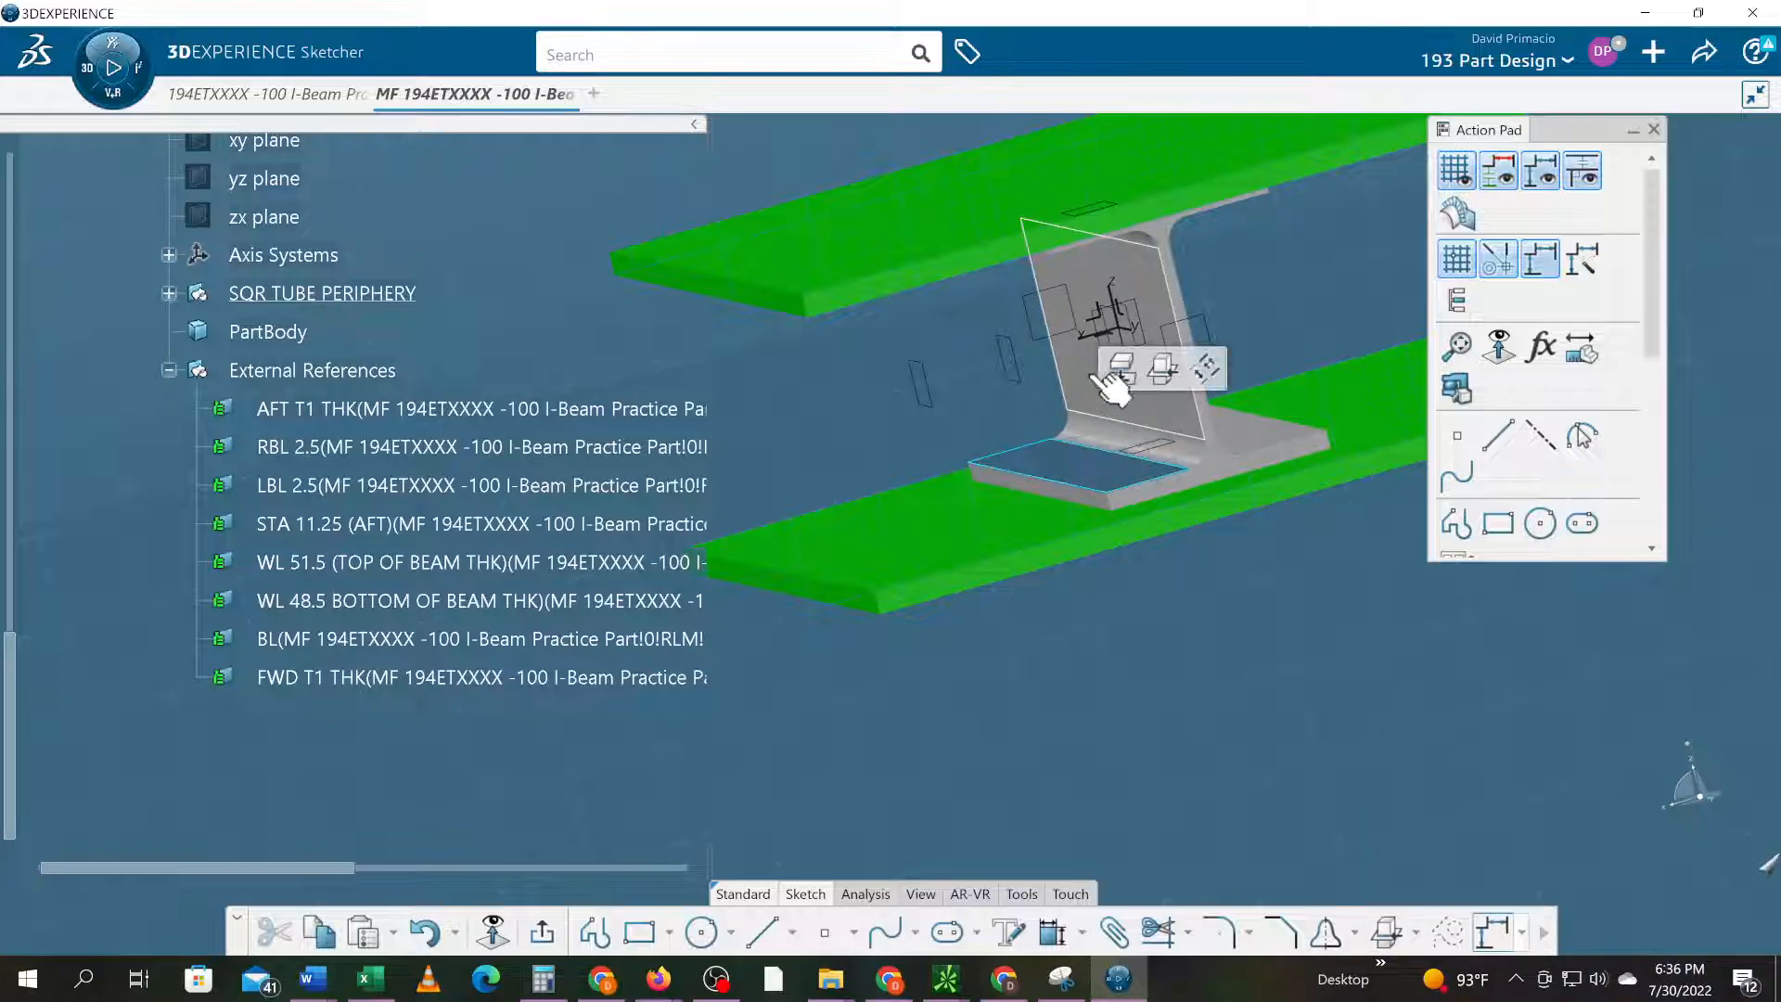
click(1089, 318)
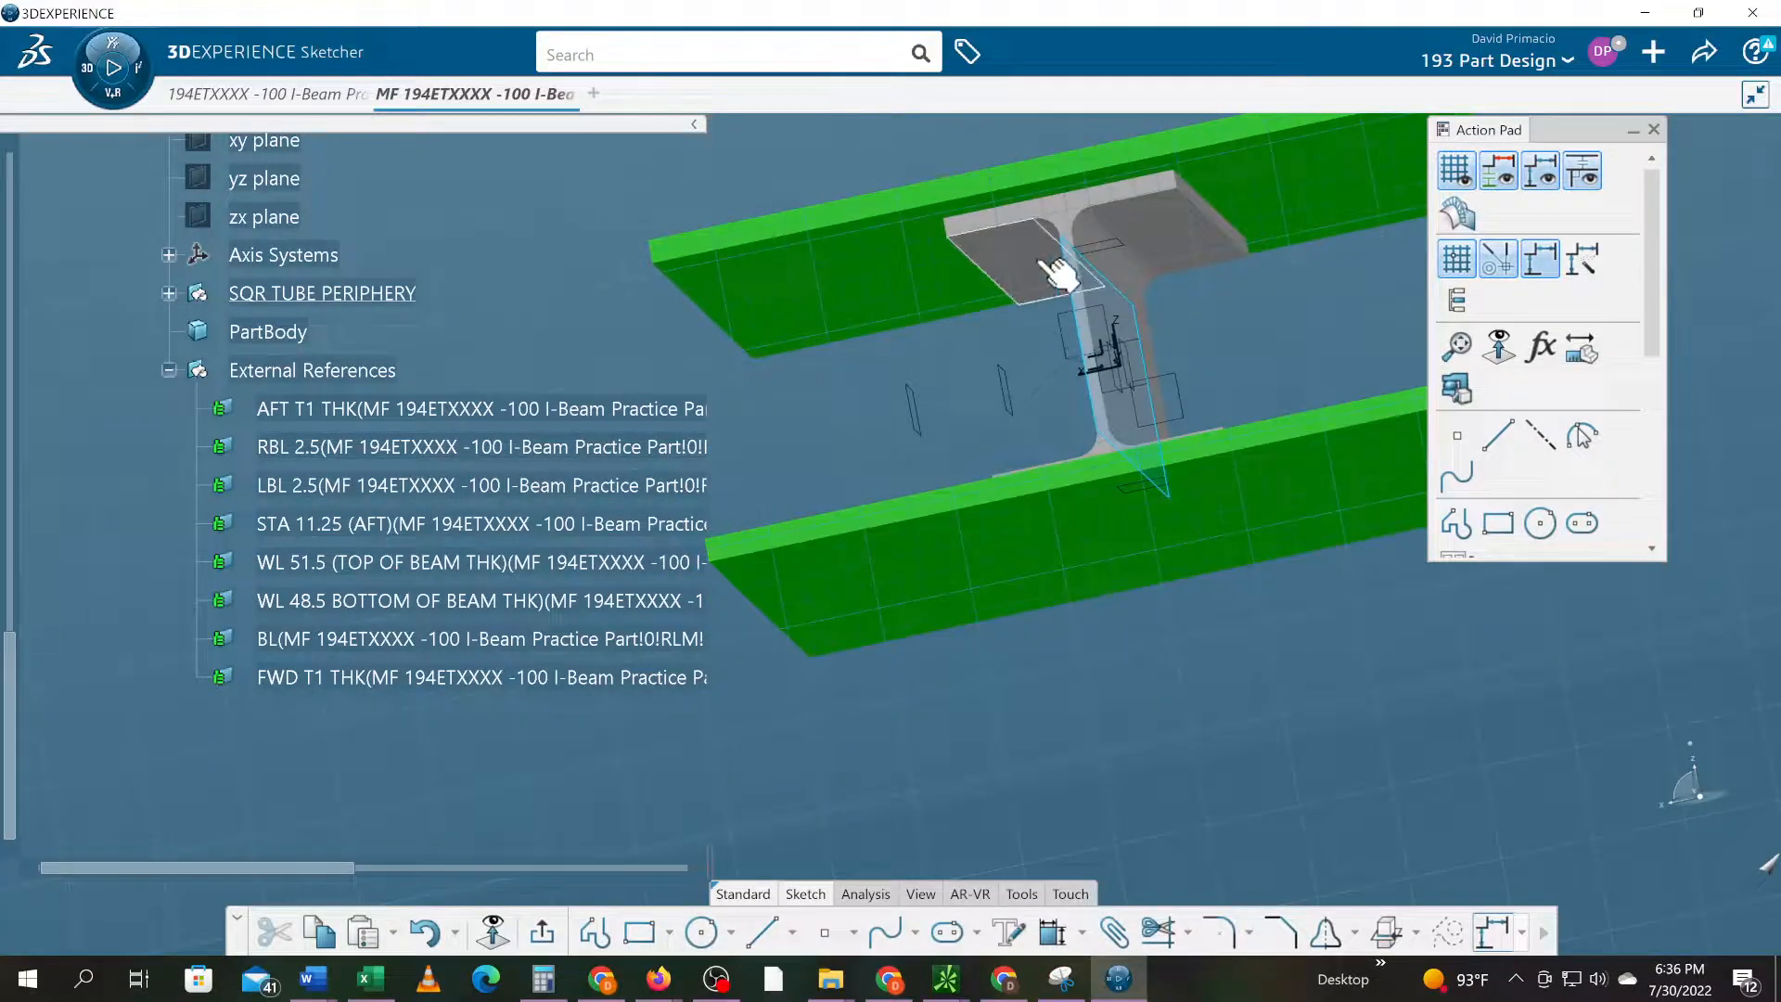
click(1046, 269)
middle_drag(1094, 680, 992, 375)
click(914, 395)
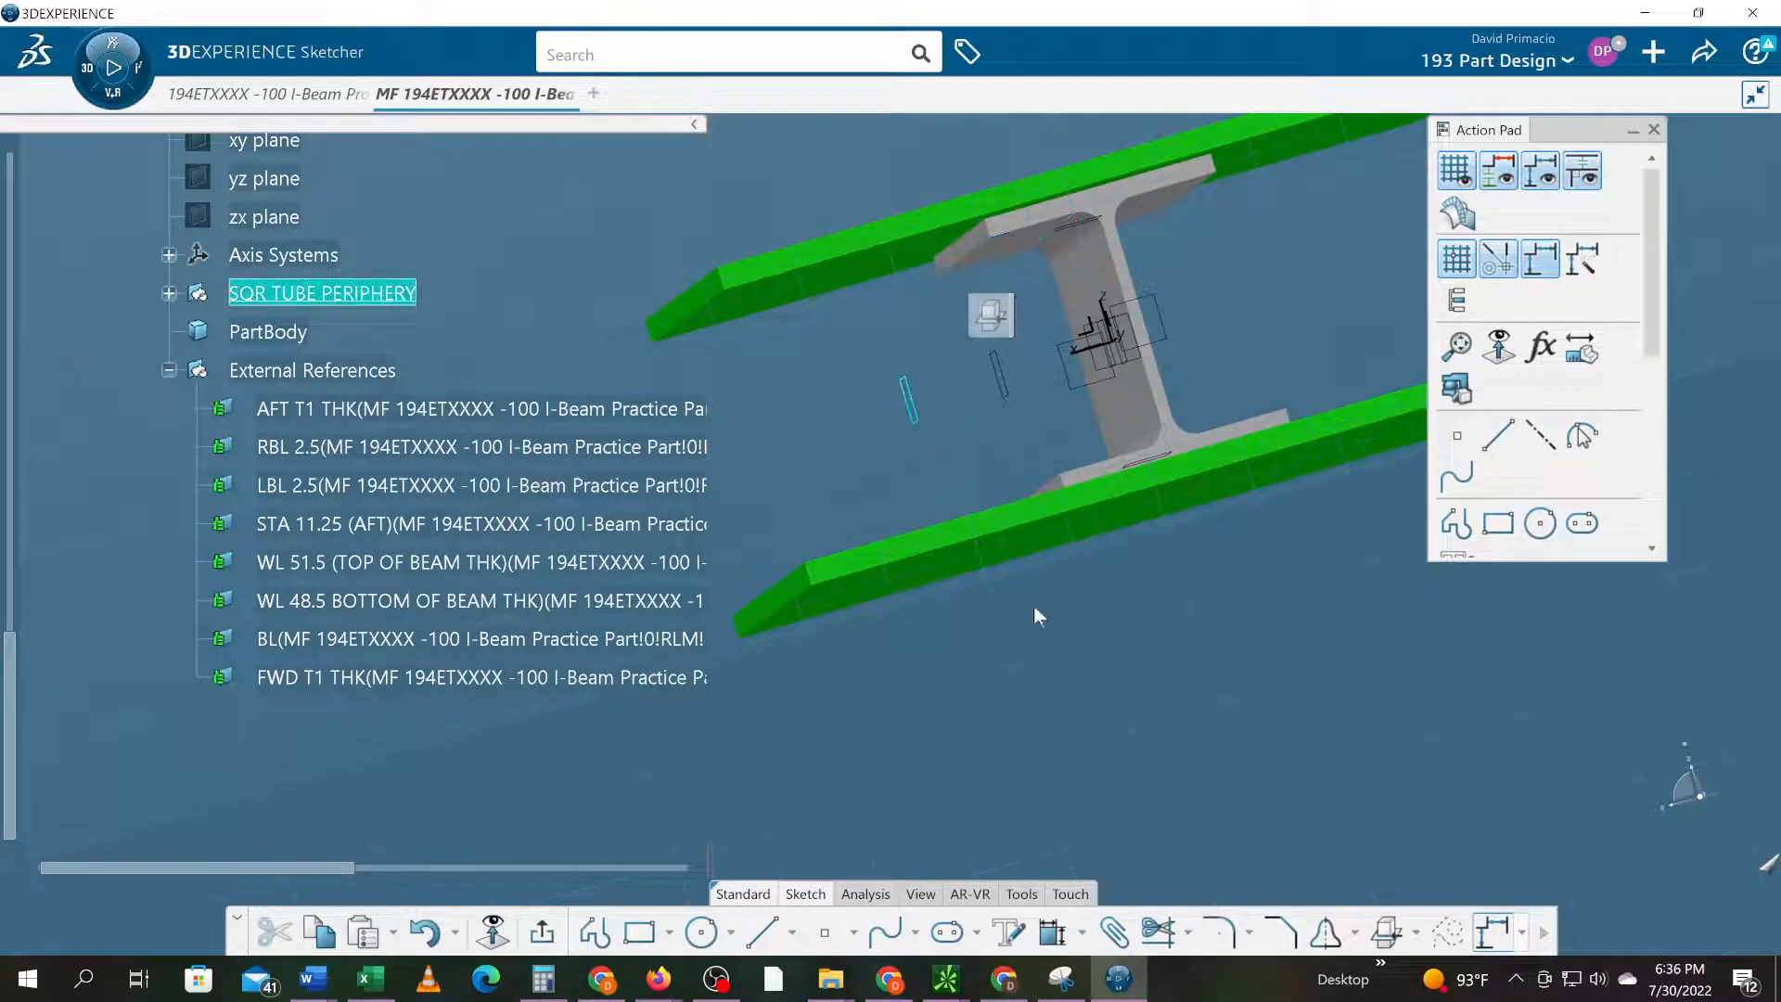
mouse_move(1126, 673)
middle_down()
mouse_move(1138, 689)
mouse_move(1098, 677)
middle_up()
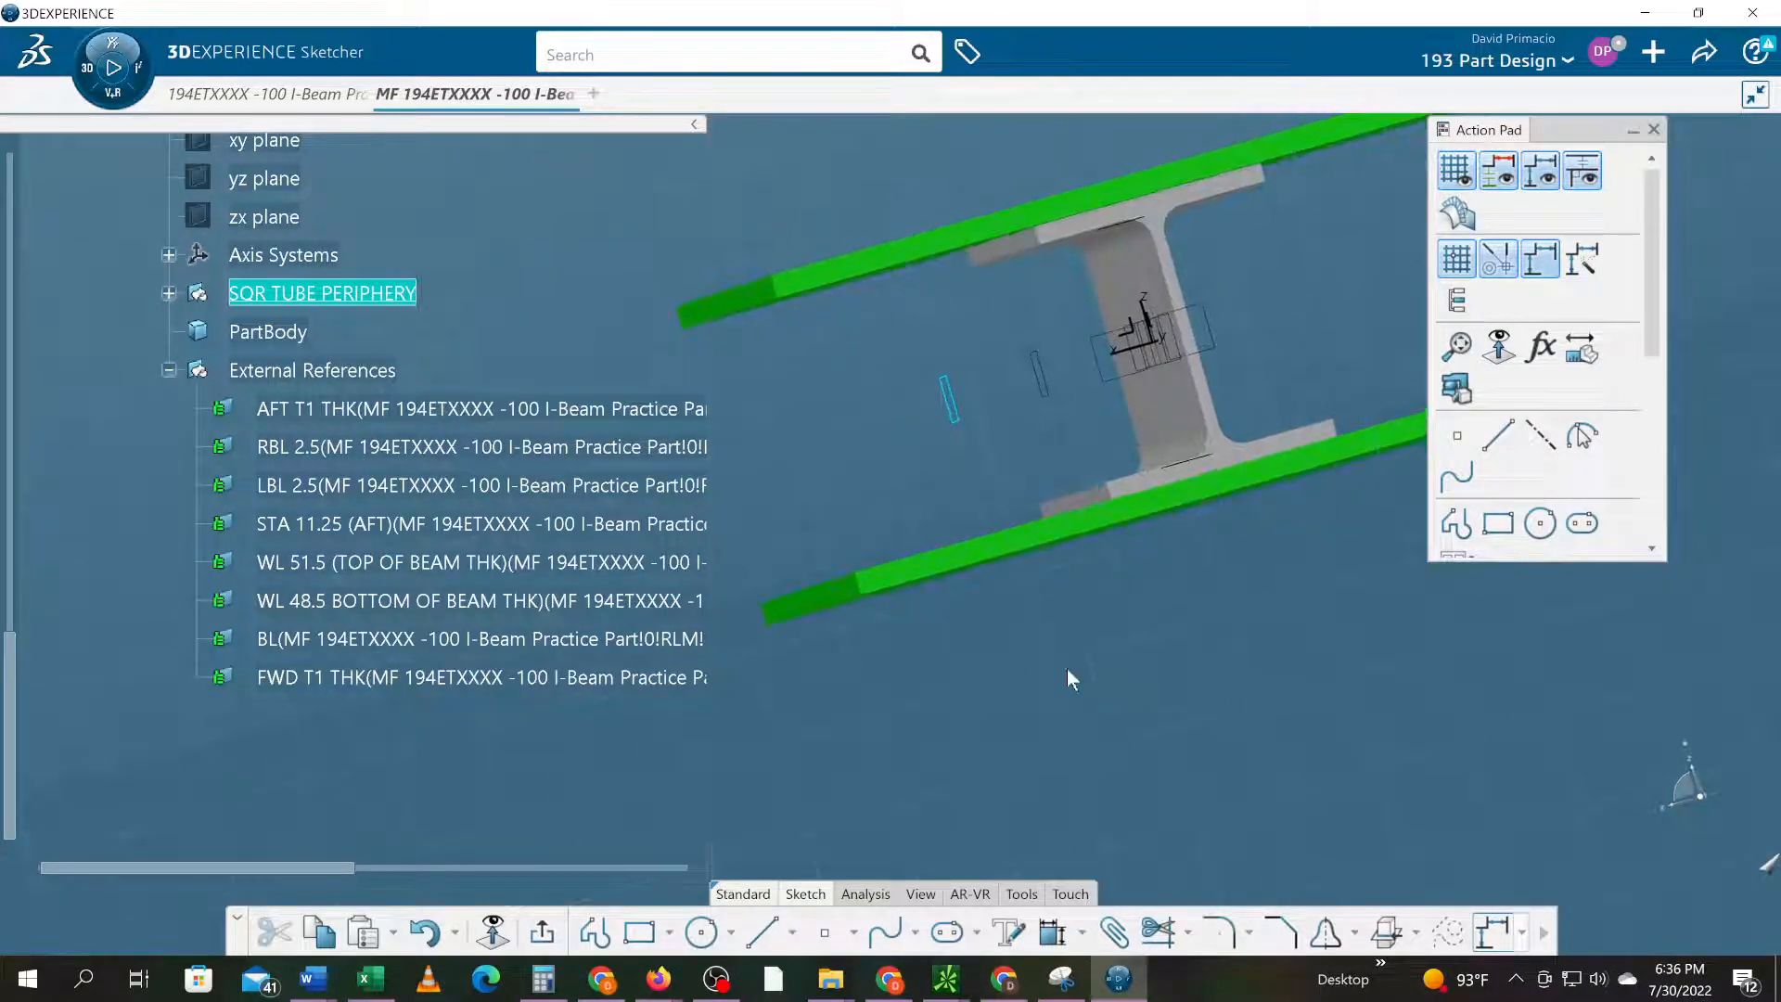
- Highlight the WL 51.5 (TOP OF BEAM THK) and STA 11.25 (AFT) reference planes together and examine their positions around the I-beam
click(168, 293)
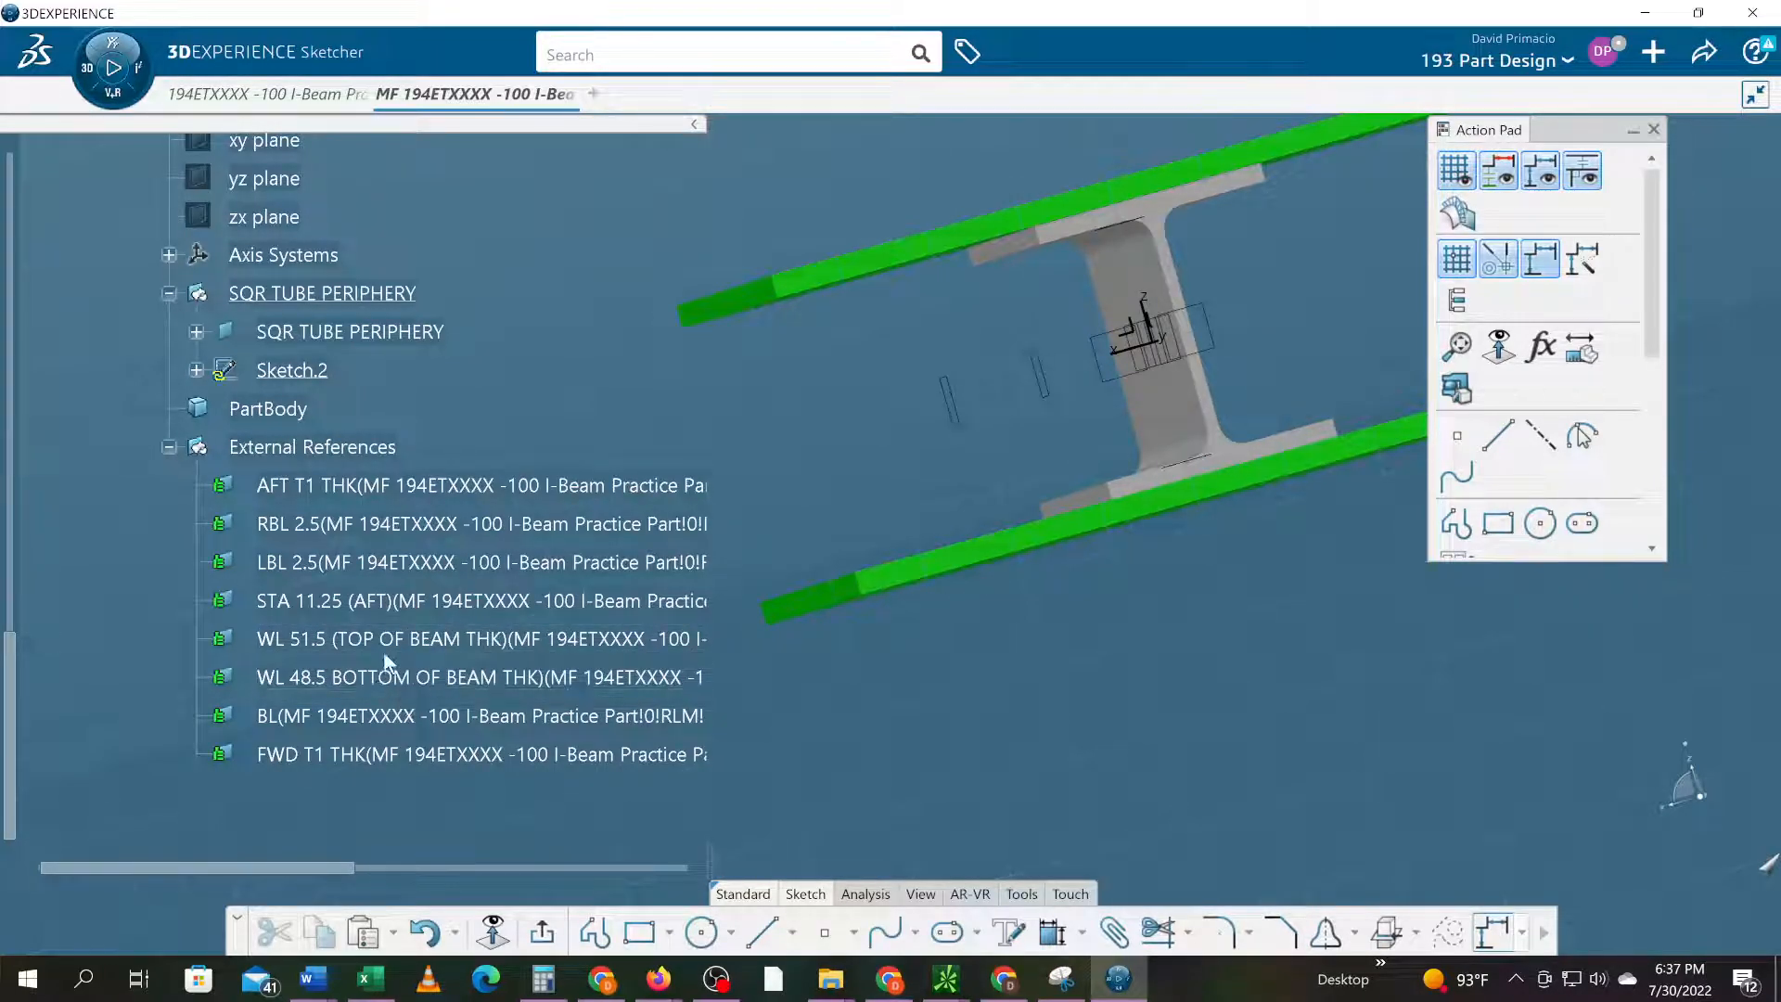
click(401, 681)
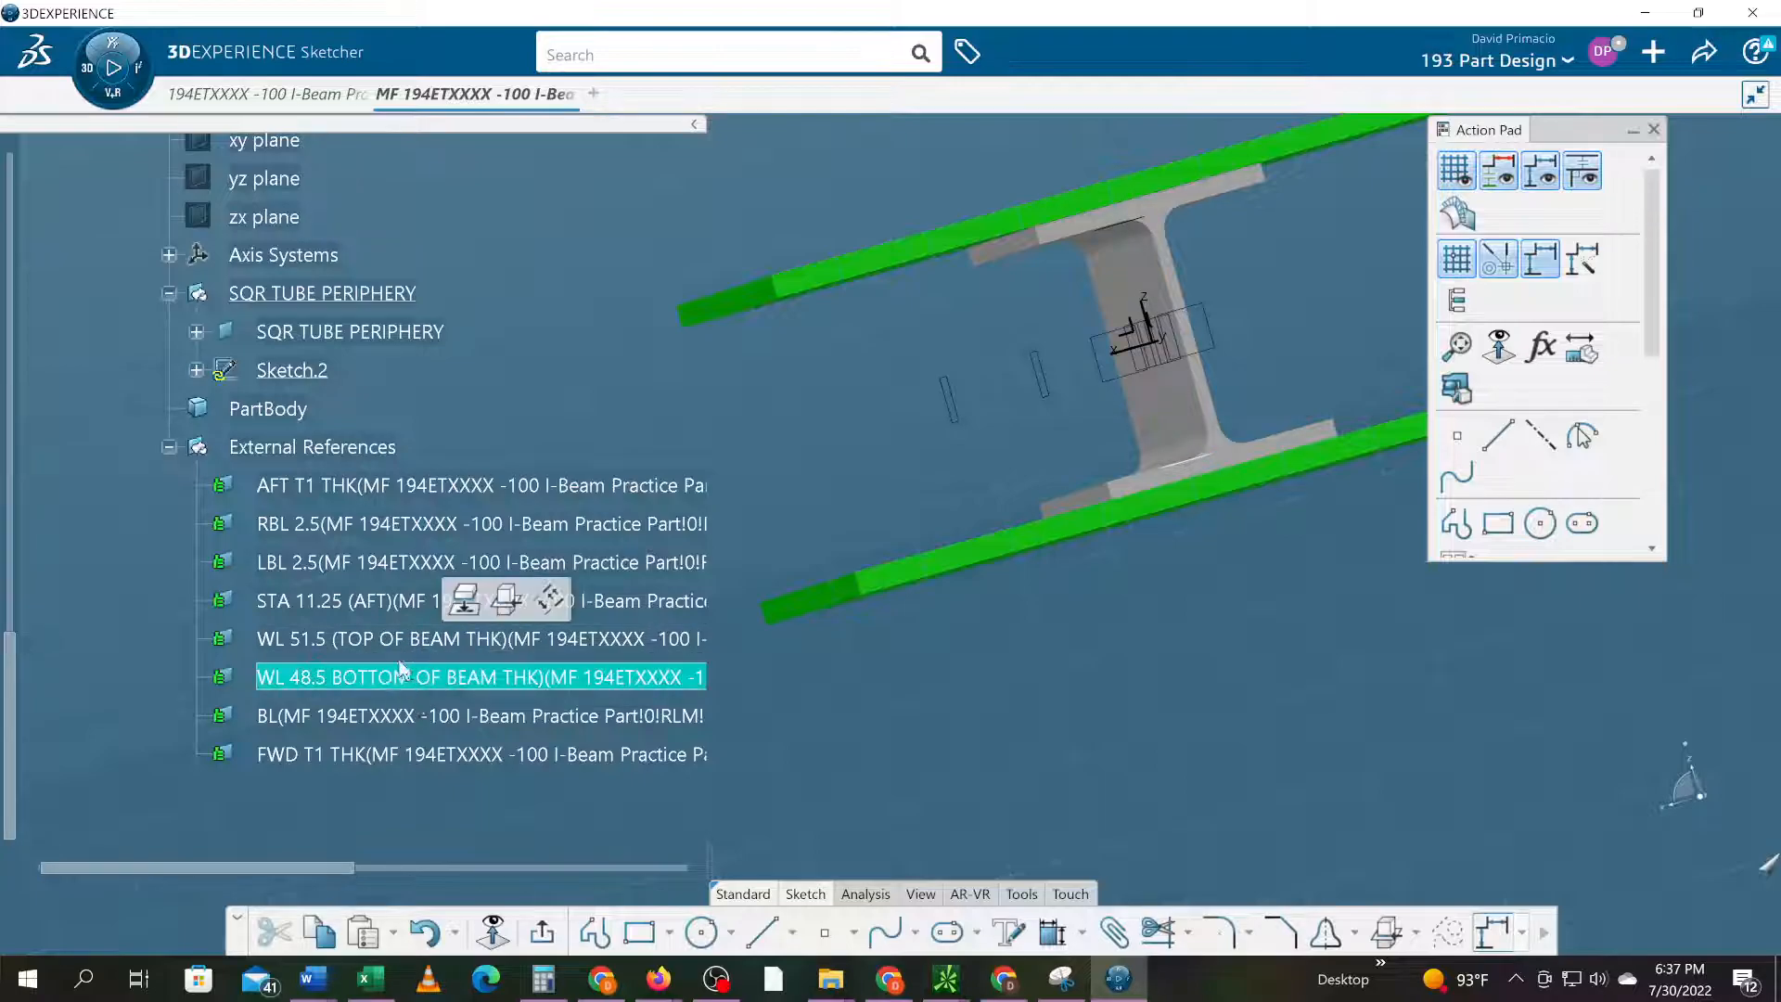
click(415, 640)
middle_drag(1065, 637, 1089, 720)
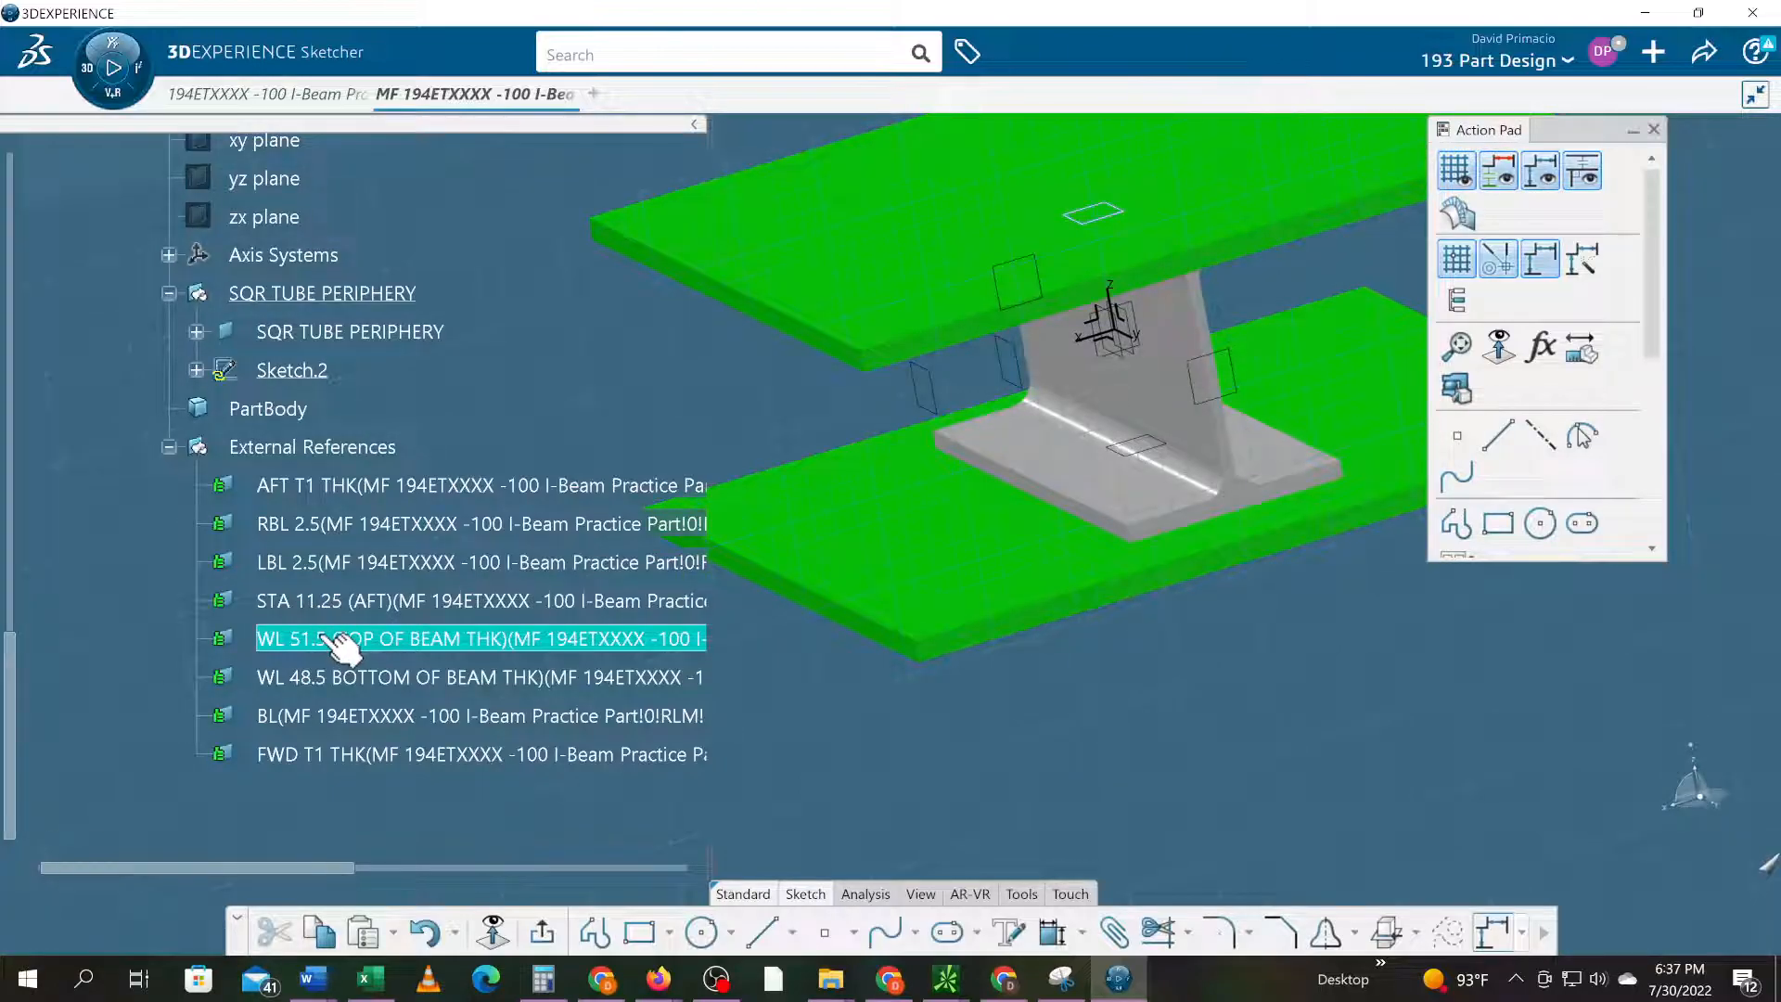
ctrl+click(342, 601)
middle_drag(1195, 697, 1043, 289)
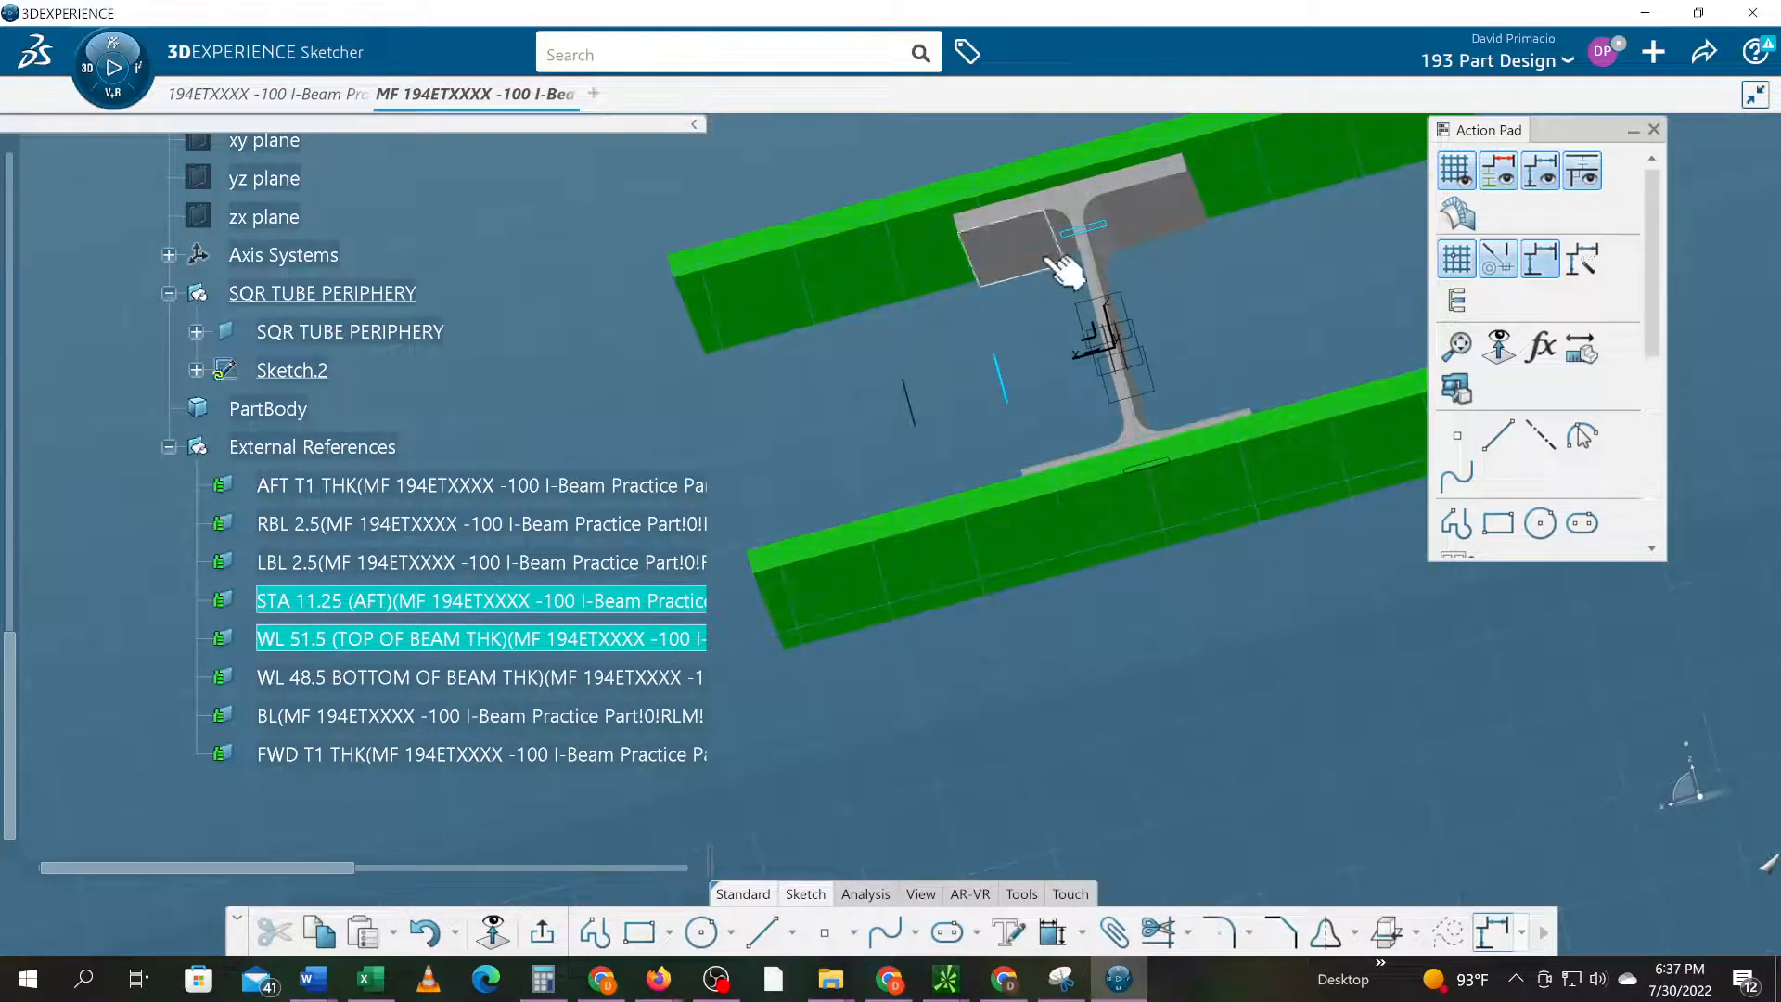
middle_drag(974, 675, 1063, 739)
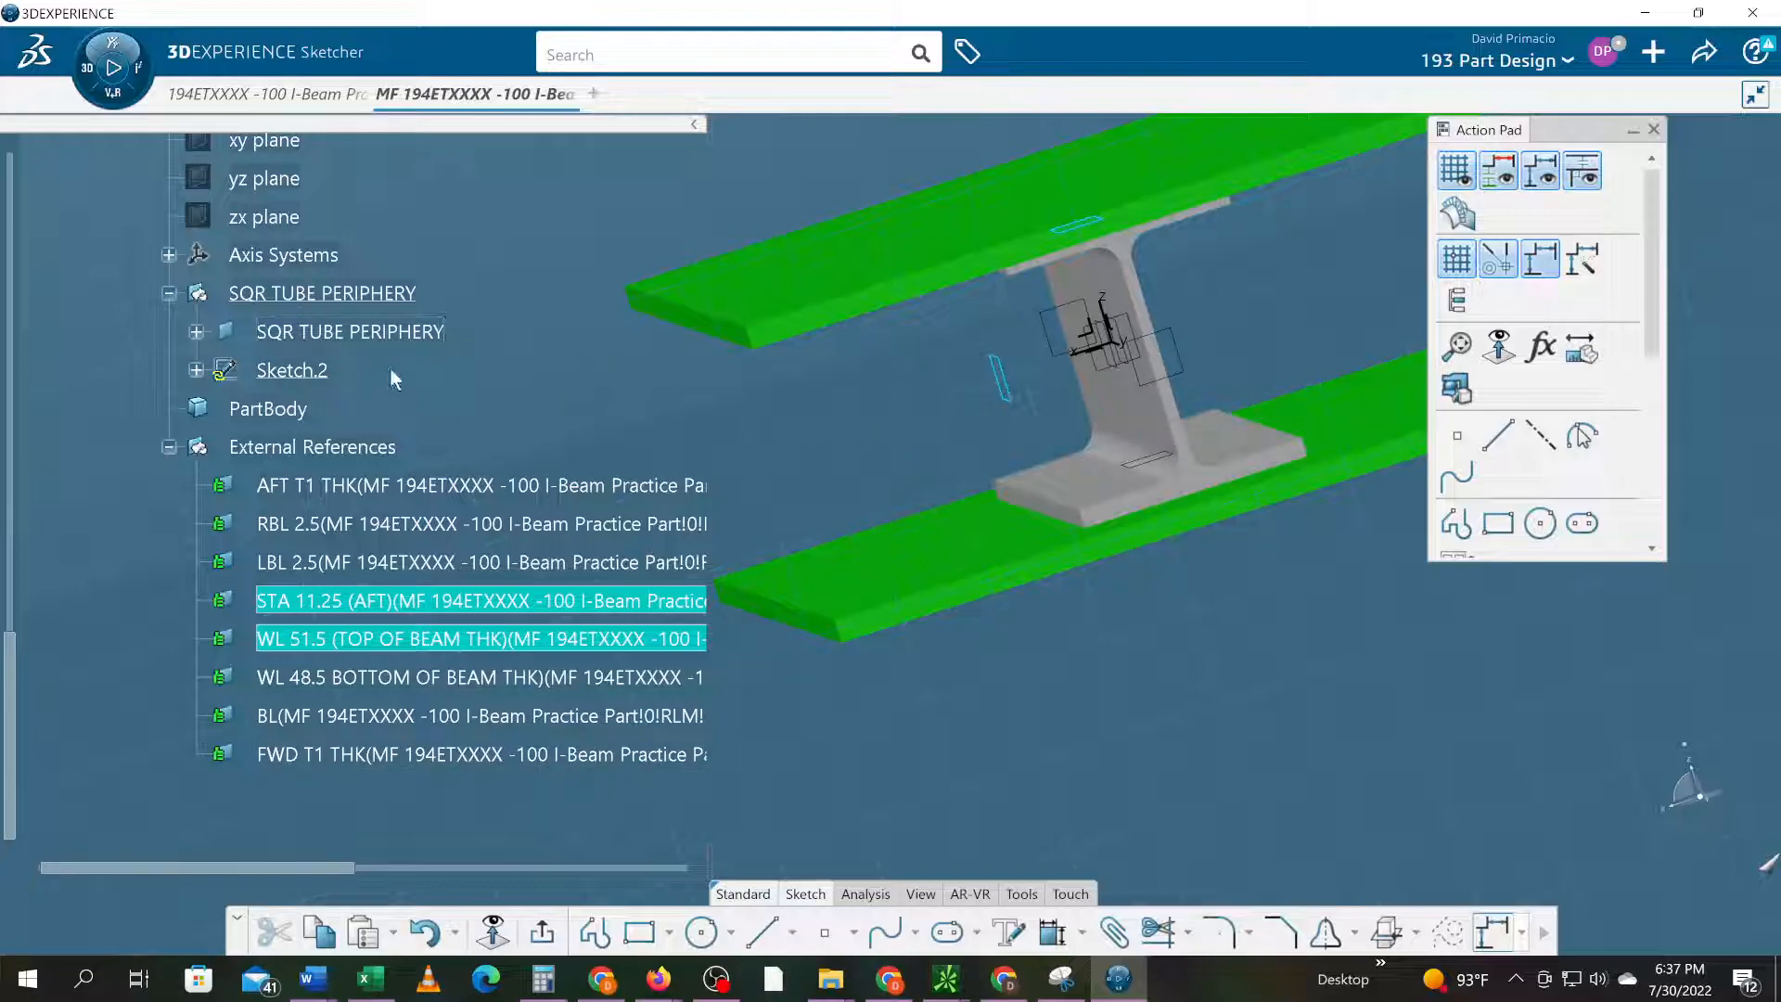
- Intersect the SQR TUBE PERIPHERY, WL 51.5, WL 48.5 and FWD T1 THK planes with the sketch plane
click(195, 332)
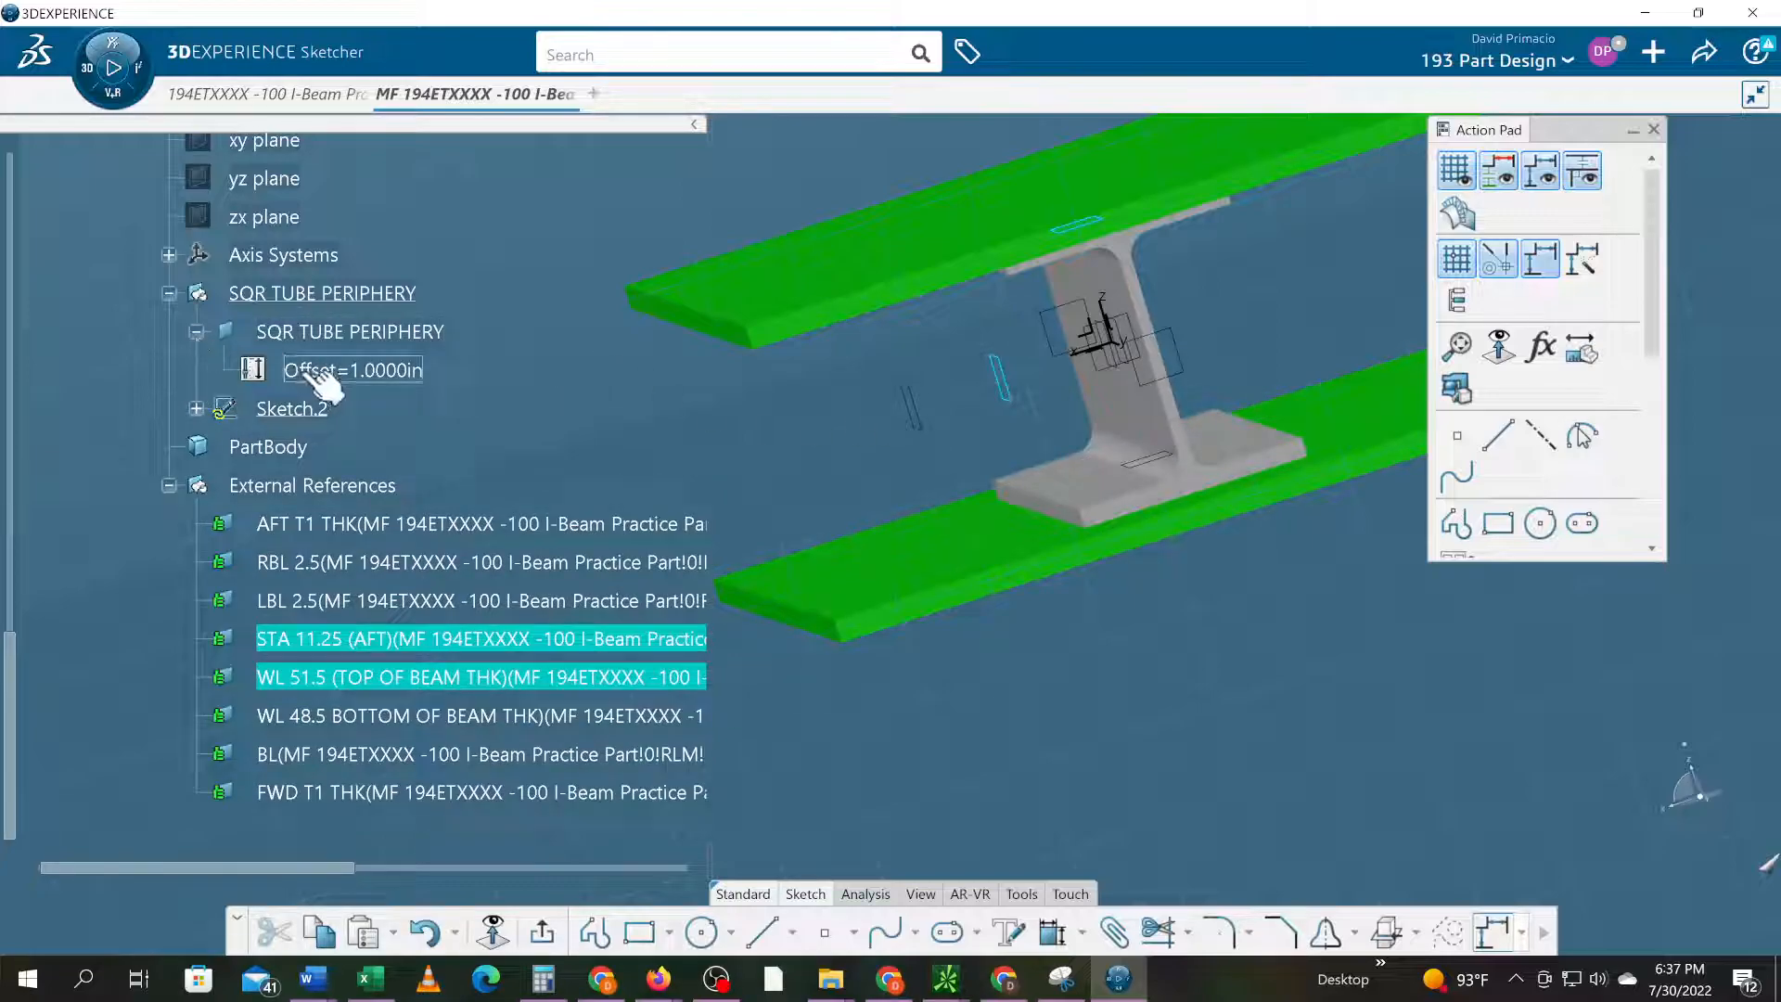
click(310, 334)
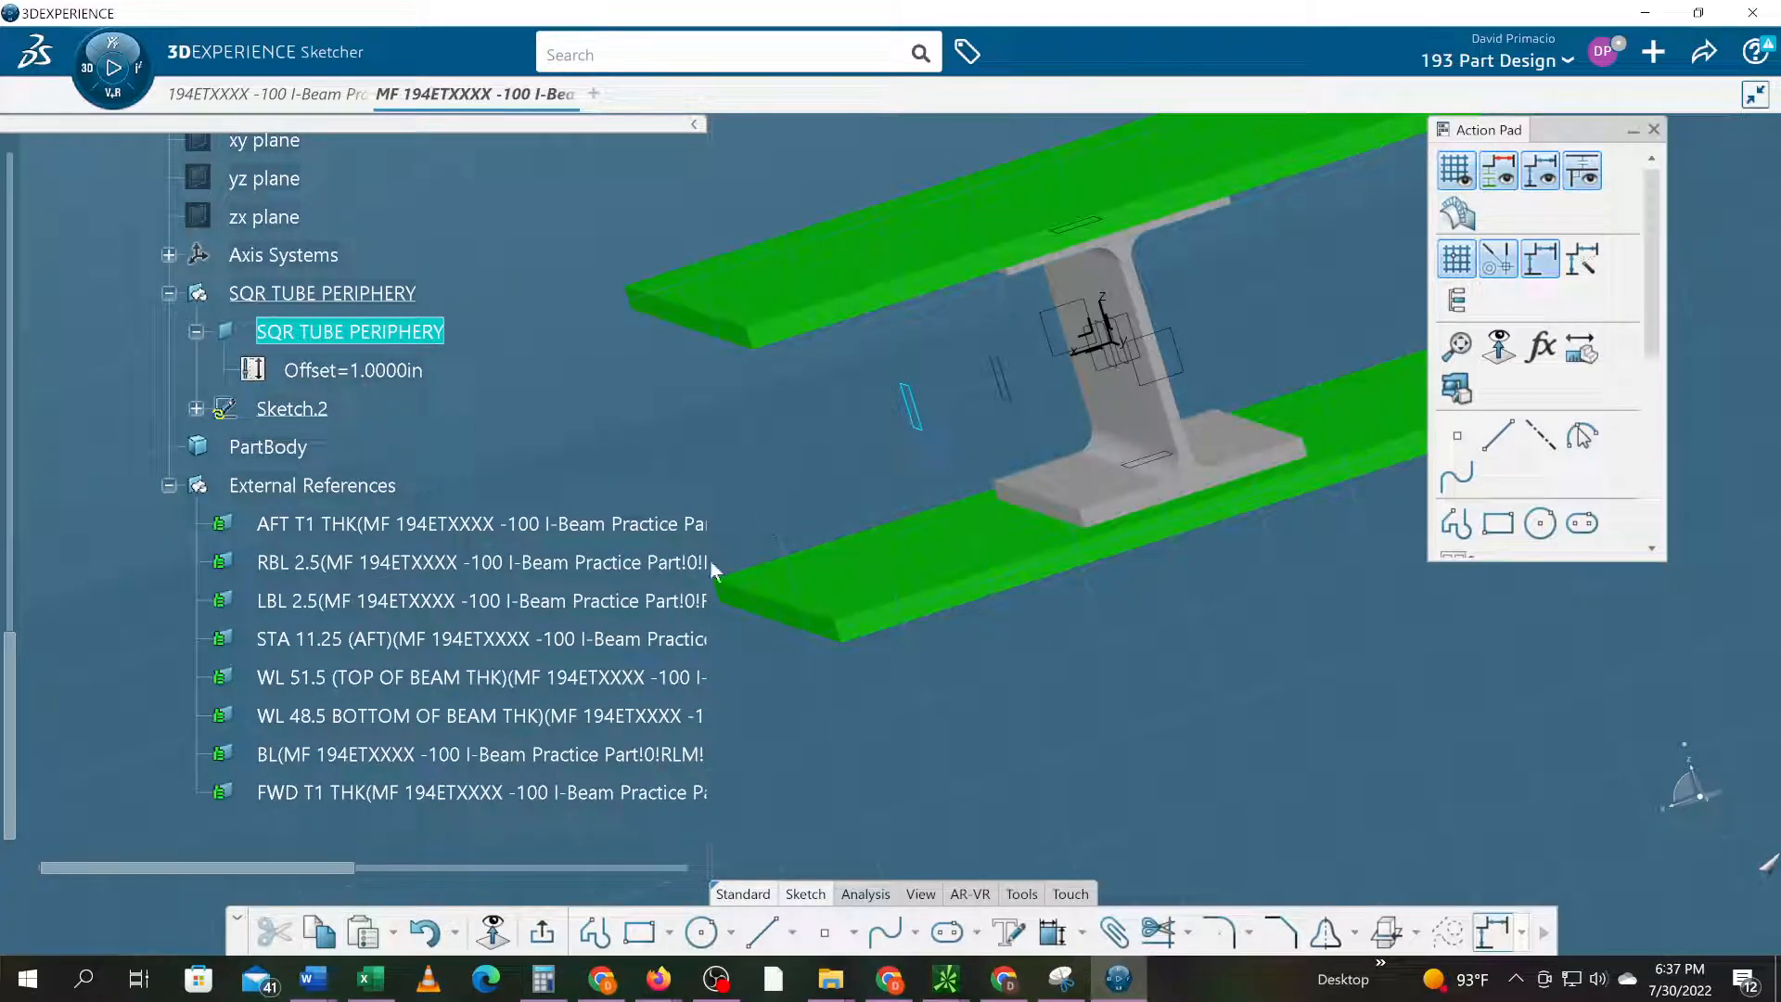
click(406, 691)
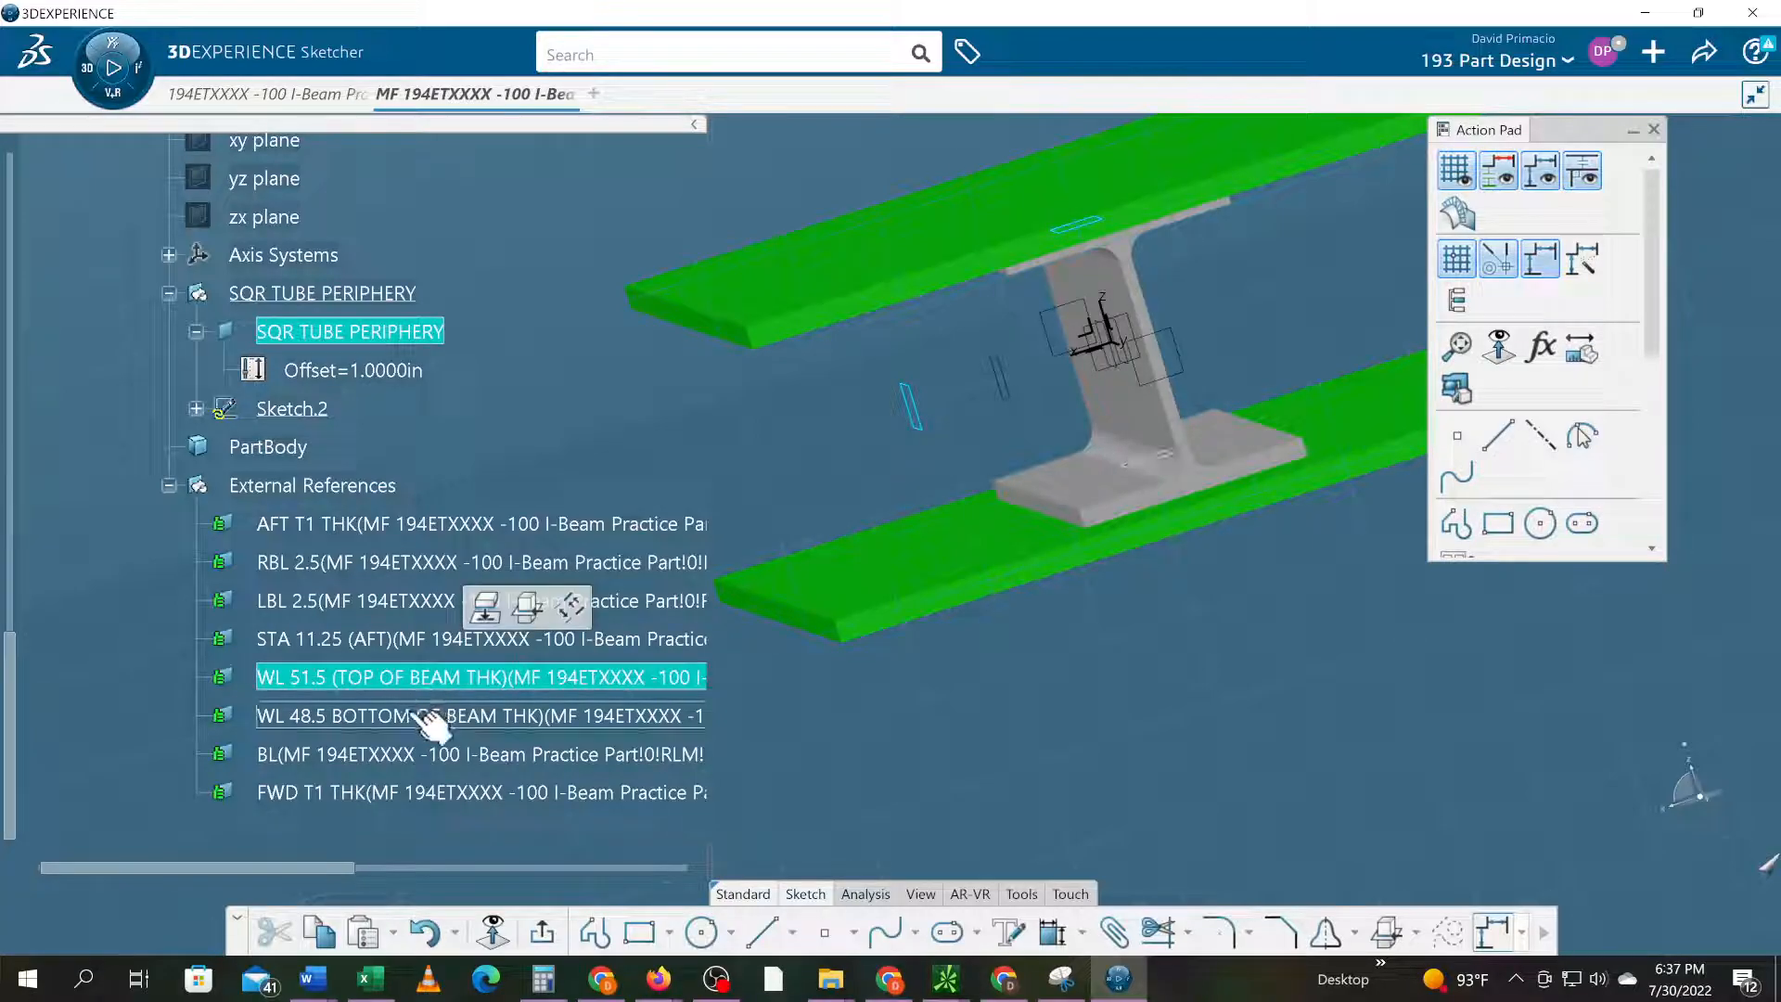
ctrl+click(410, 715)
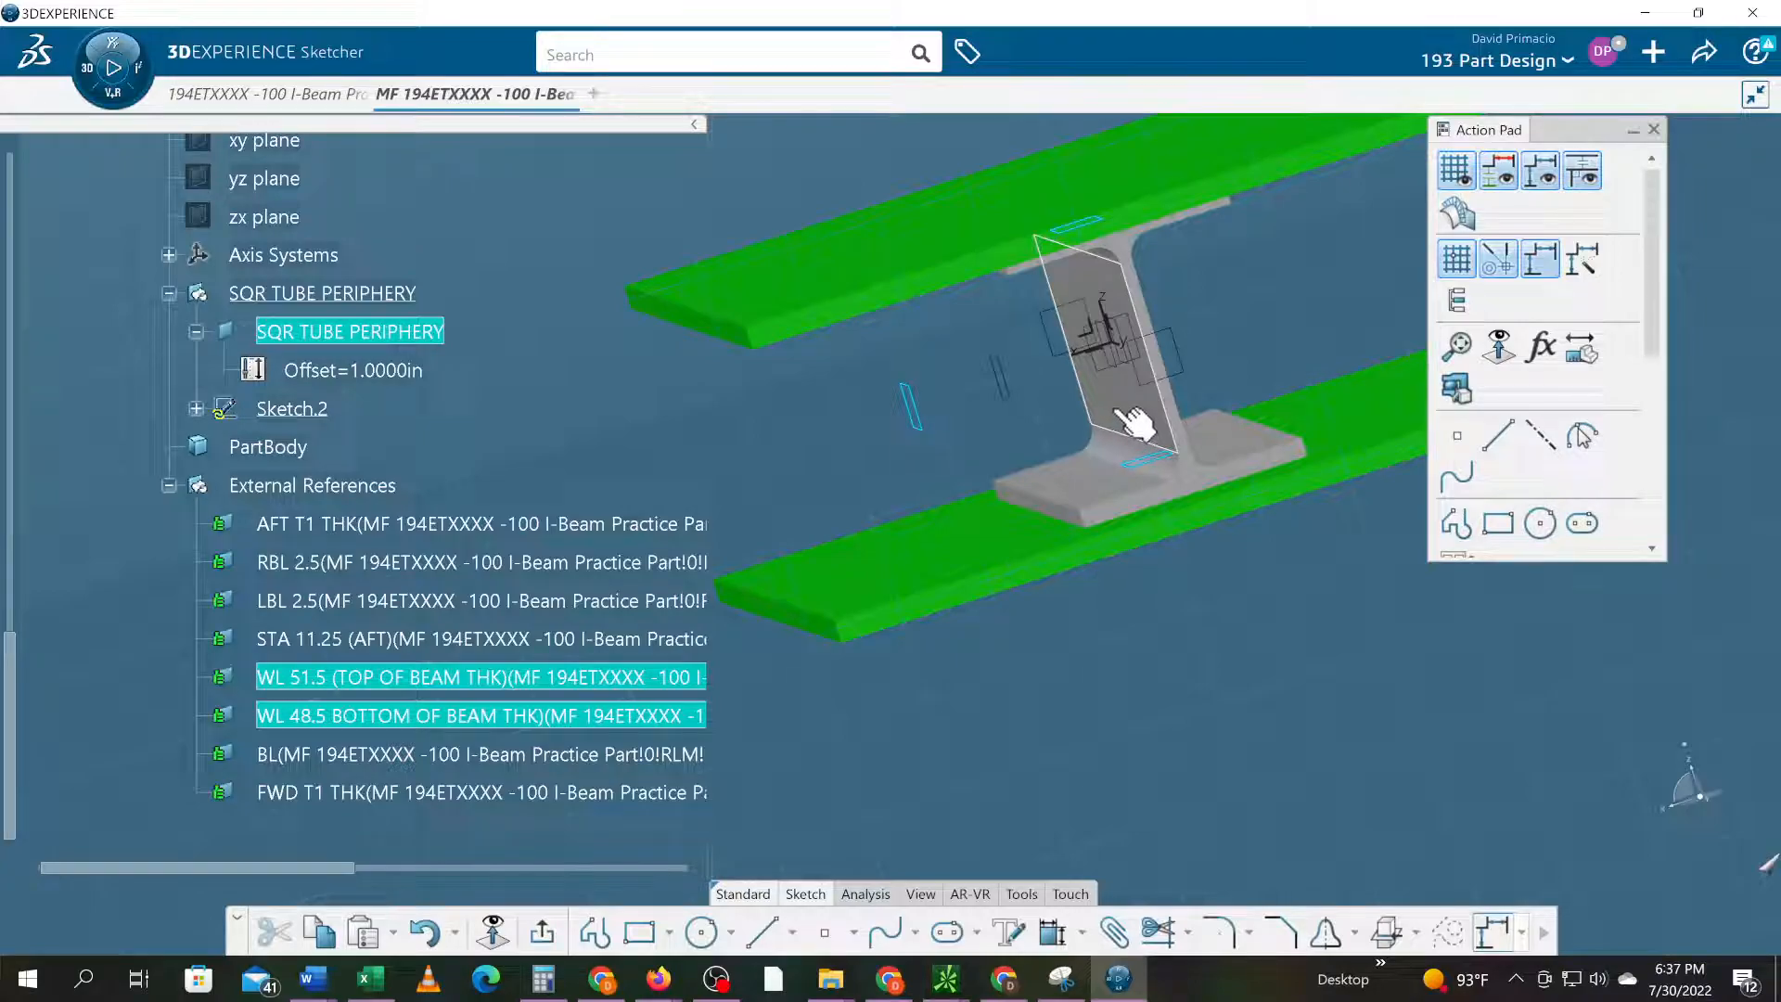
ctrl+click(408, 796)
middle_drag(932, 749, 970, 807)
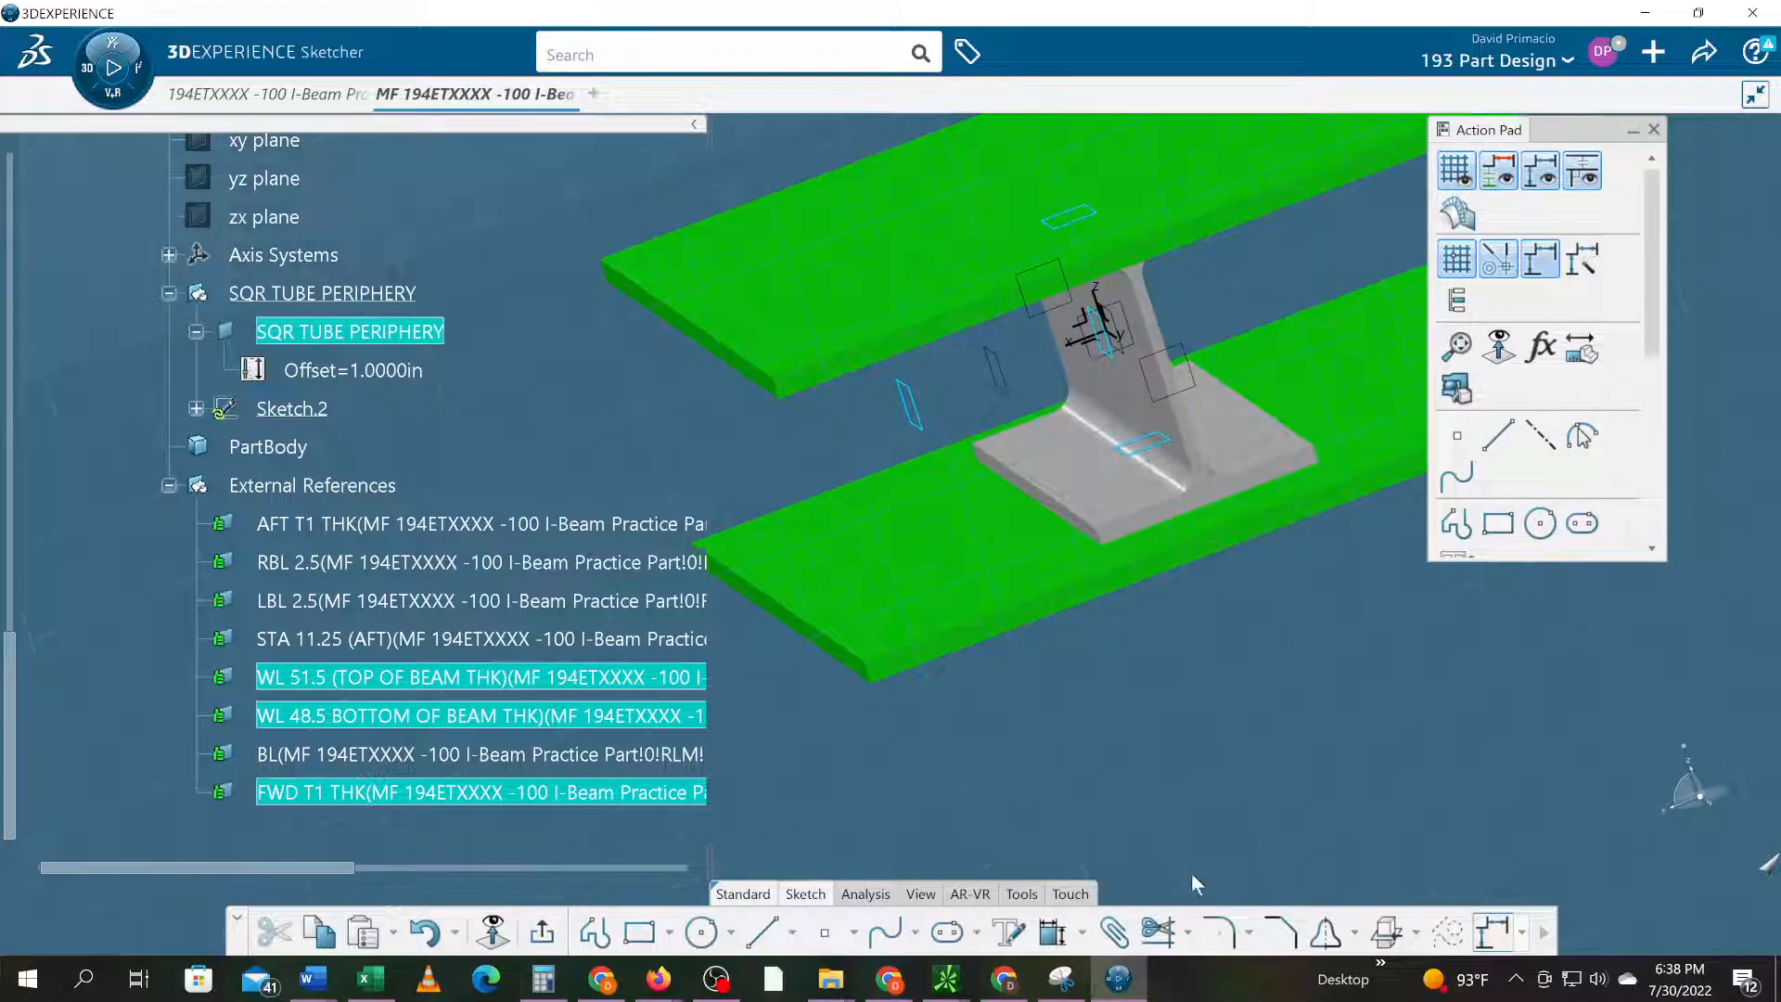
click(1386, 933)
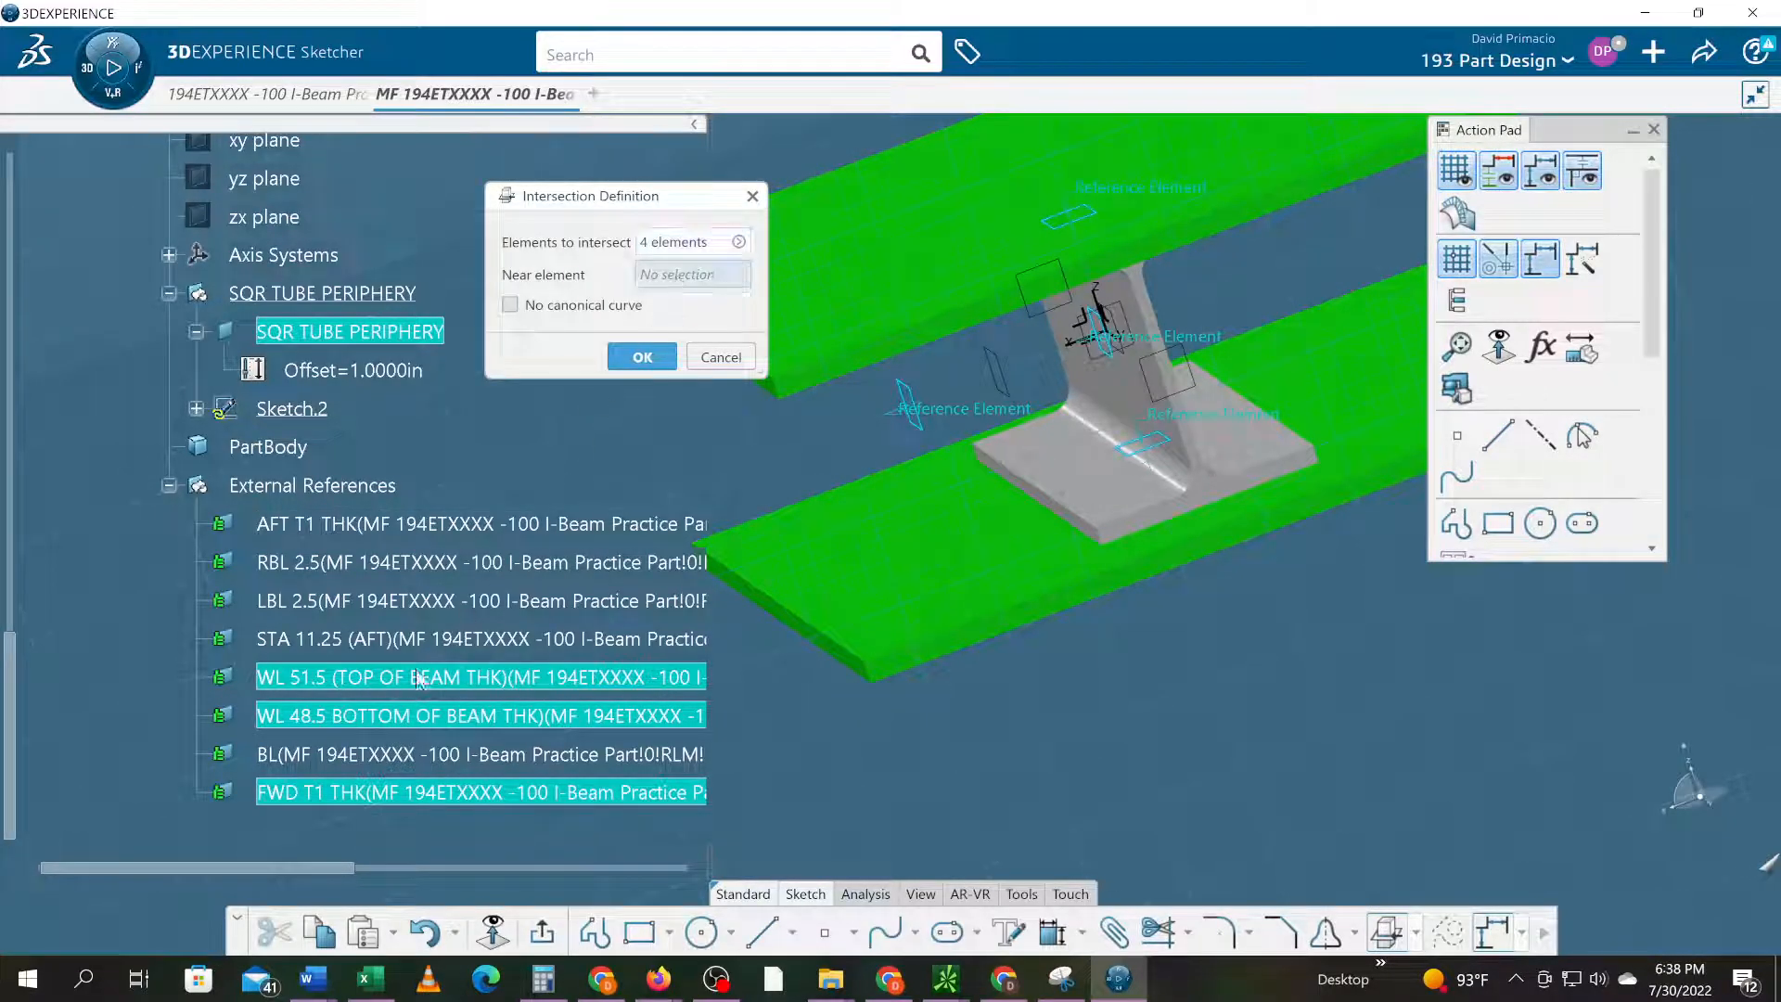
click(390, 753)
click(642, 358)
- Examine the four intersection lines and check the sketch's solving status and its geometry analysis
mouse_move(1119, 695)
middle_down()
mouse_move(974, 695)
mouse_move(978, 664)
mouse_move(1023, 662)
mouse_move(1011, 720)
middle_up()
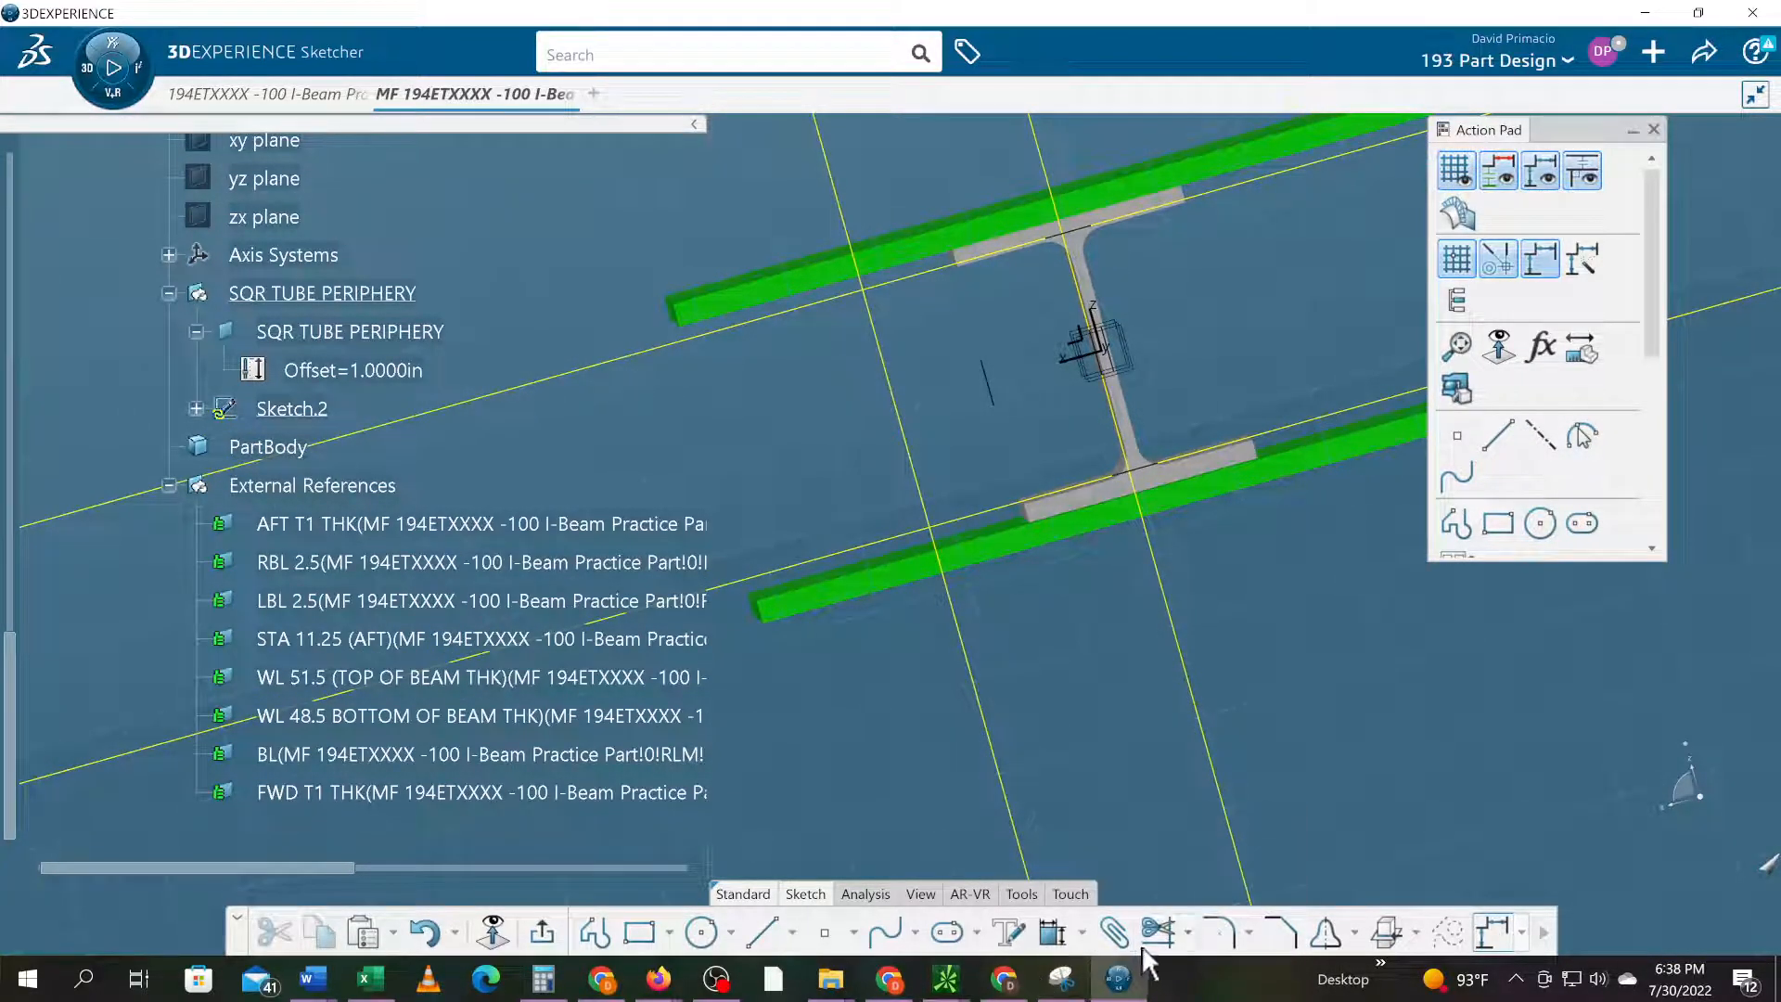
middle_drag(1001, 727, 1020, 738)
click(1025, 747)
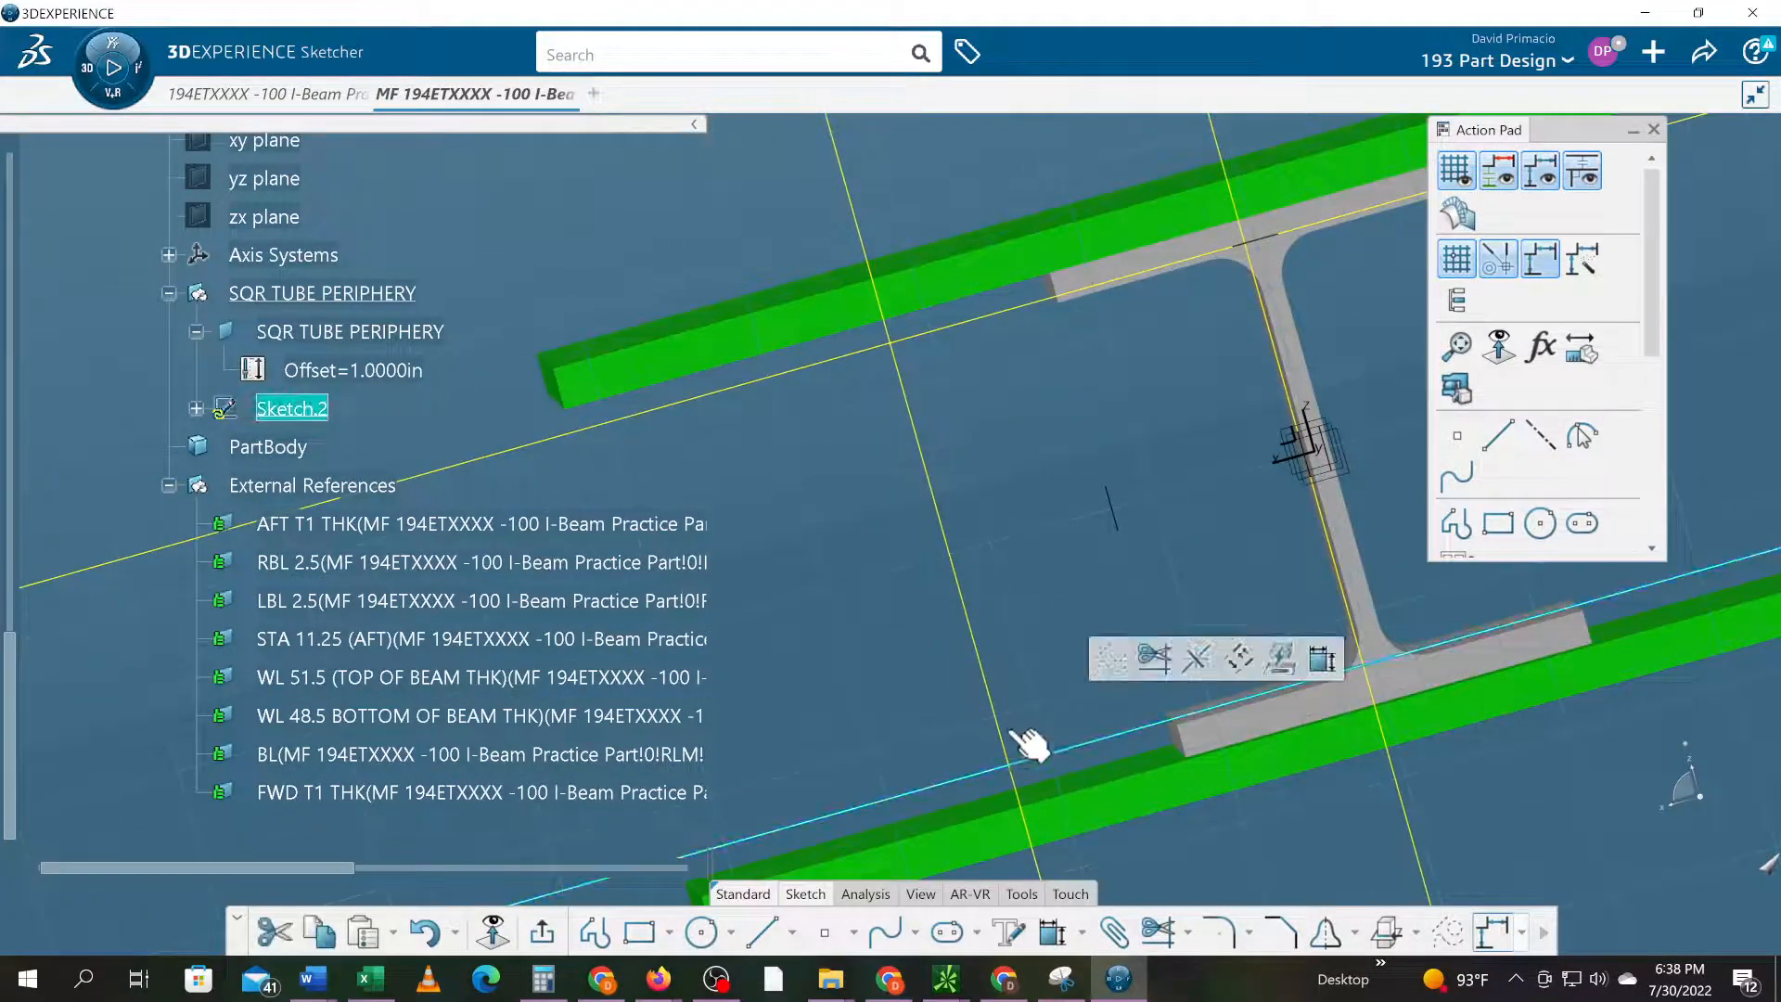
click(1001, 738)
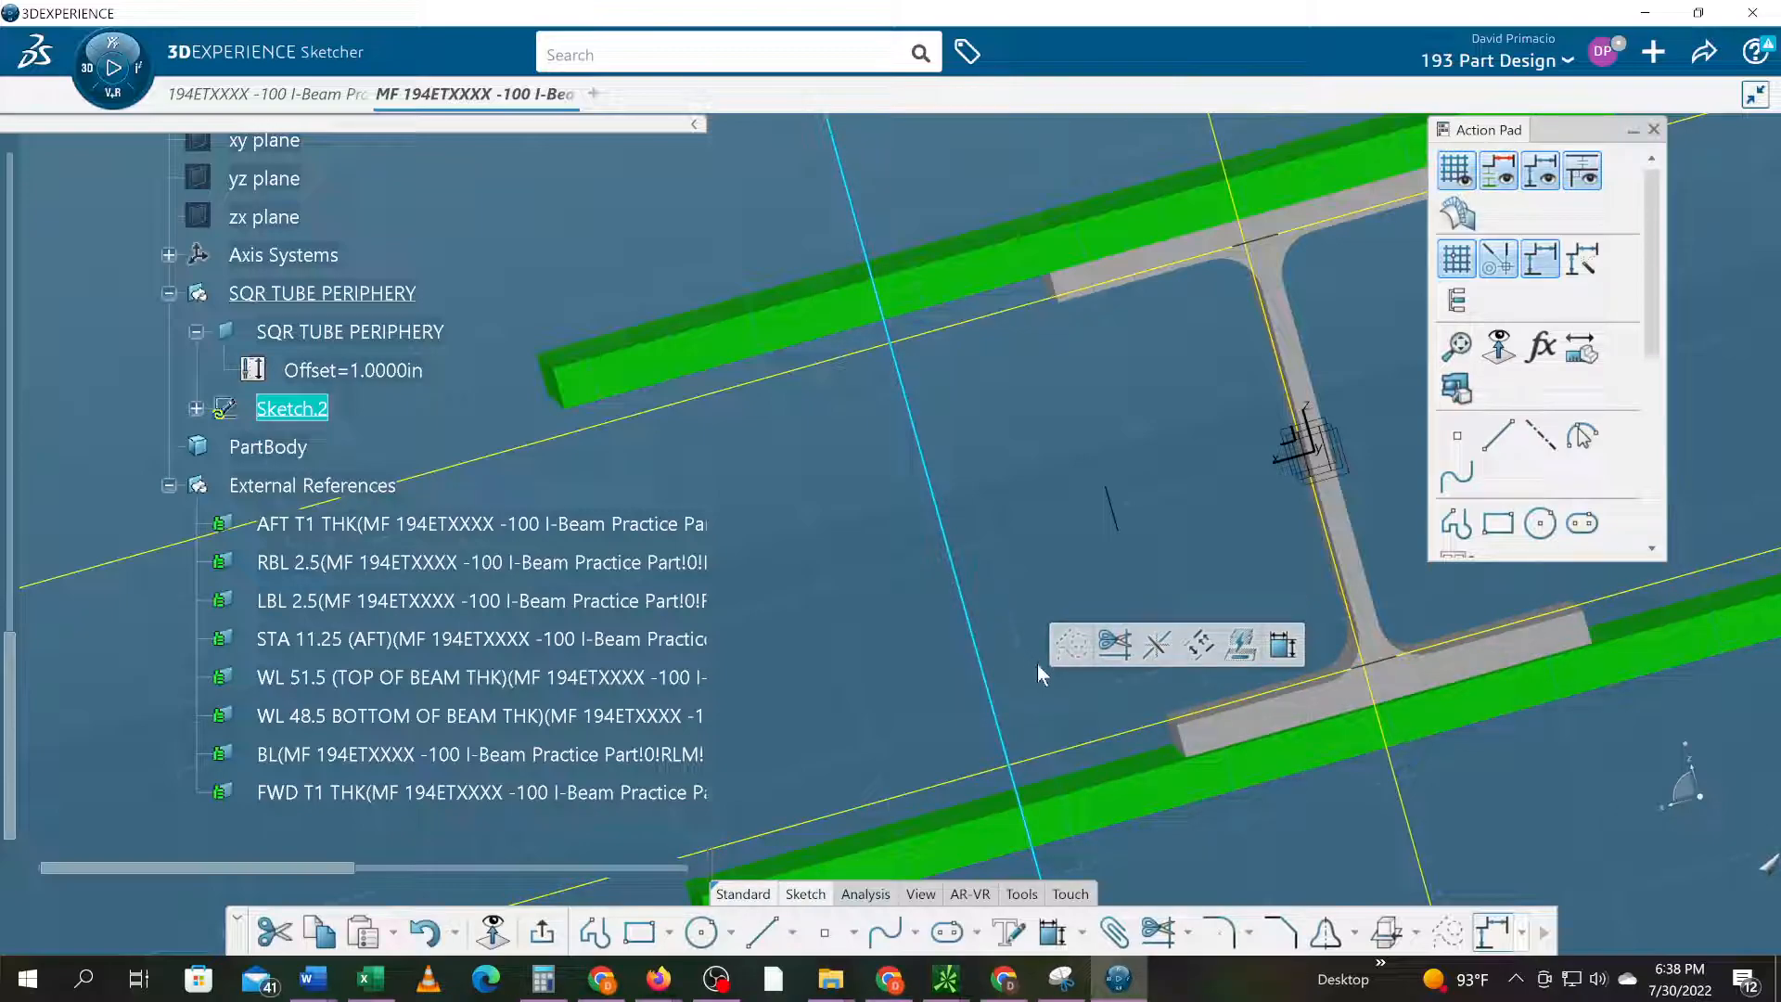
click(1197, 883)
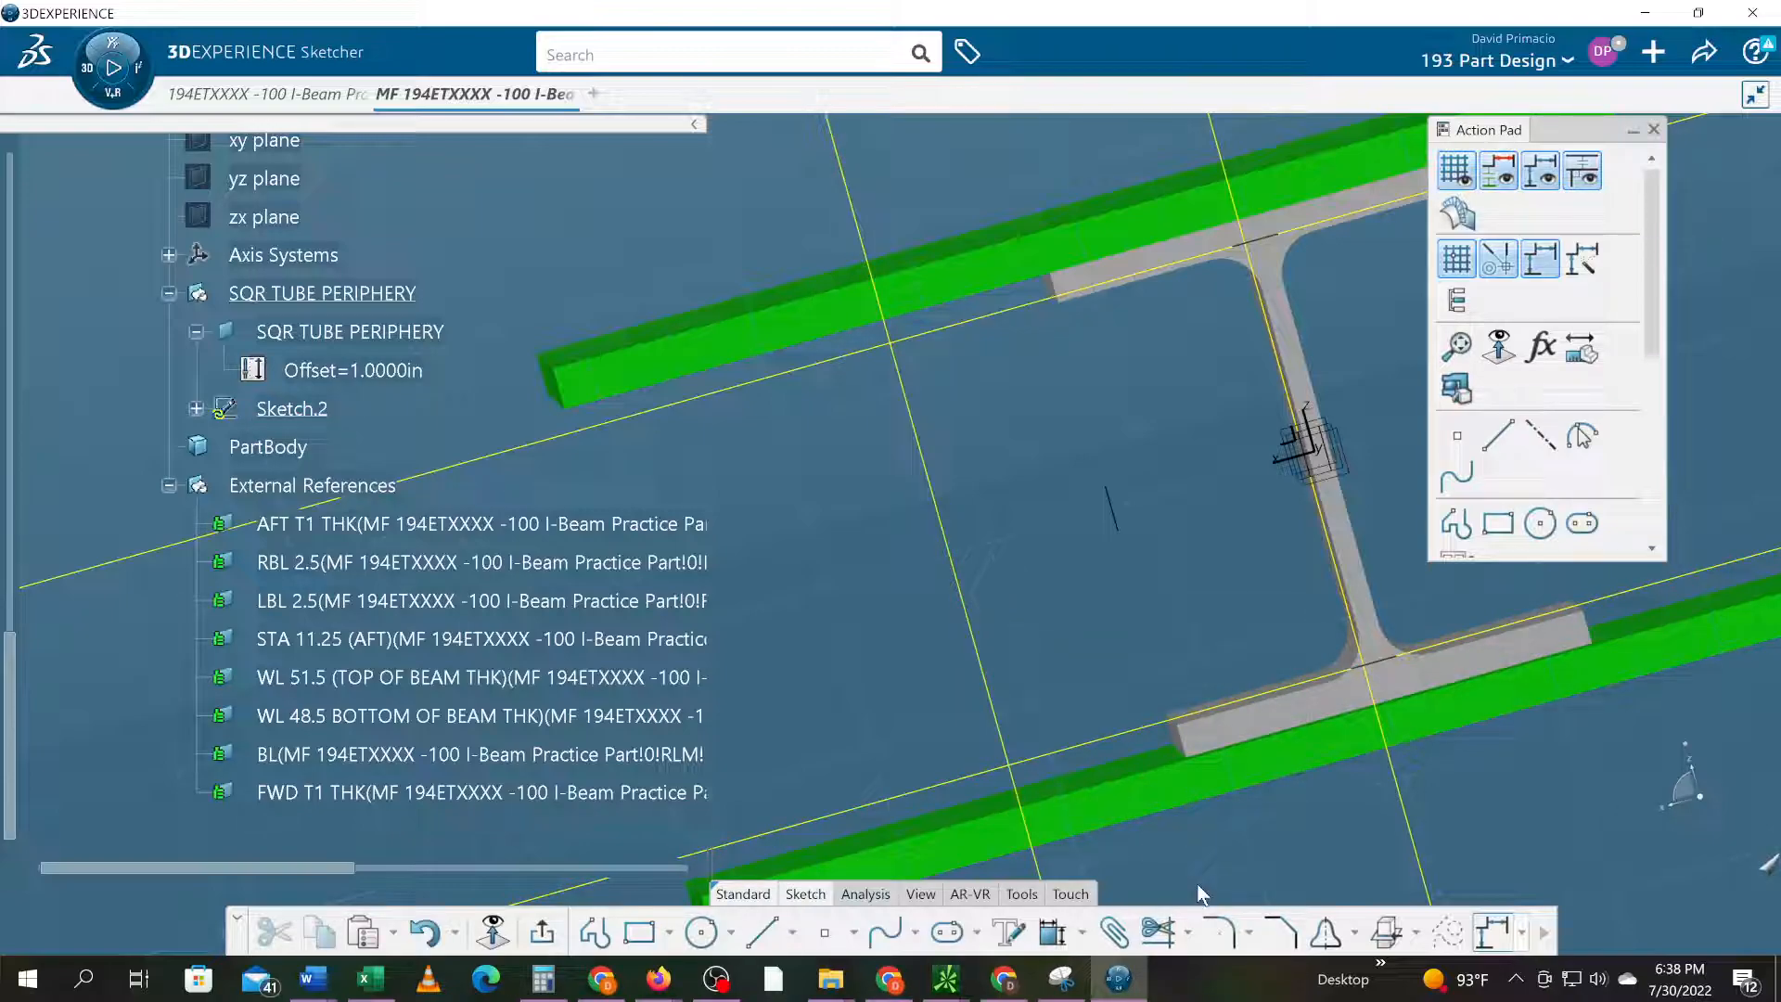
click(858, 896)
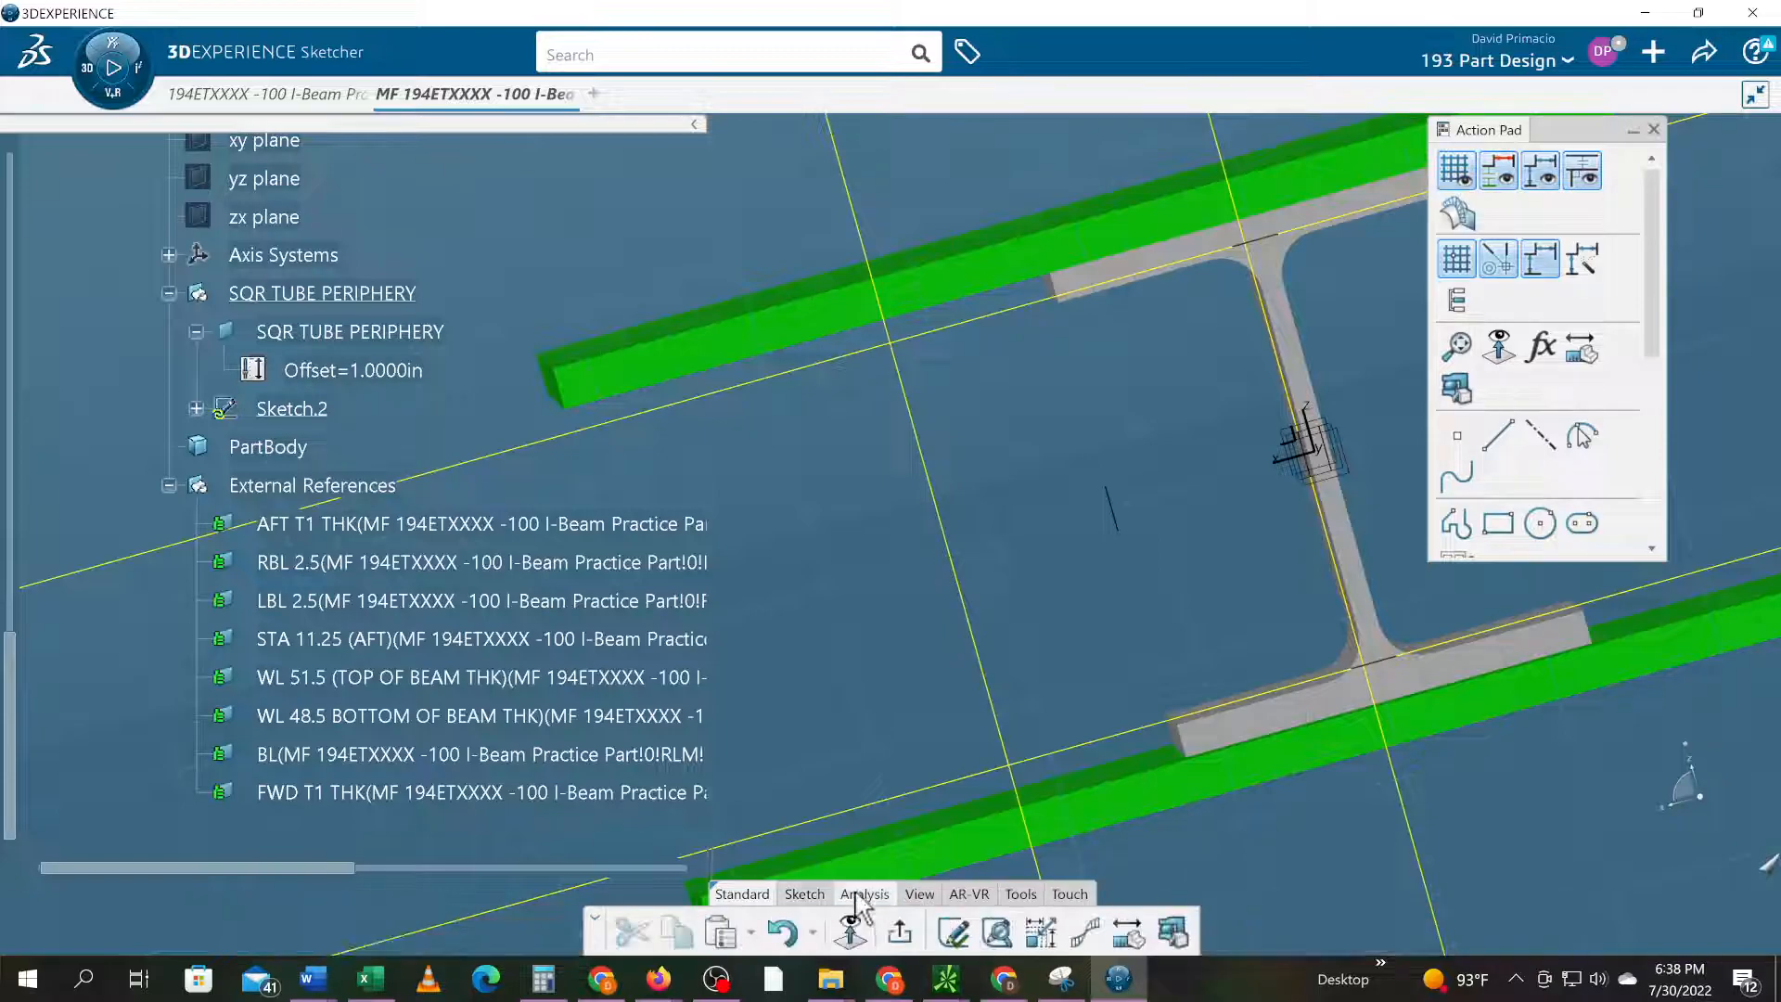
click(955, 930)
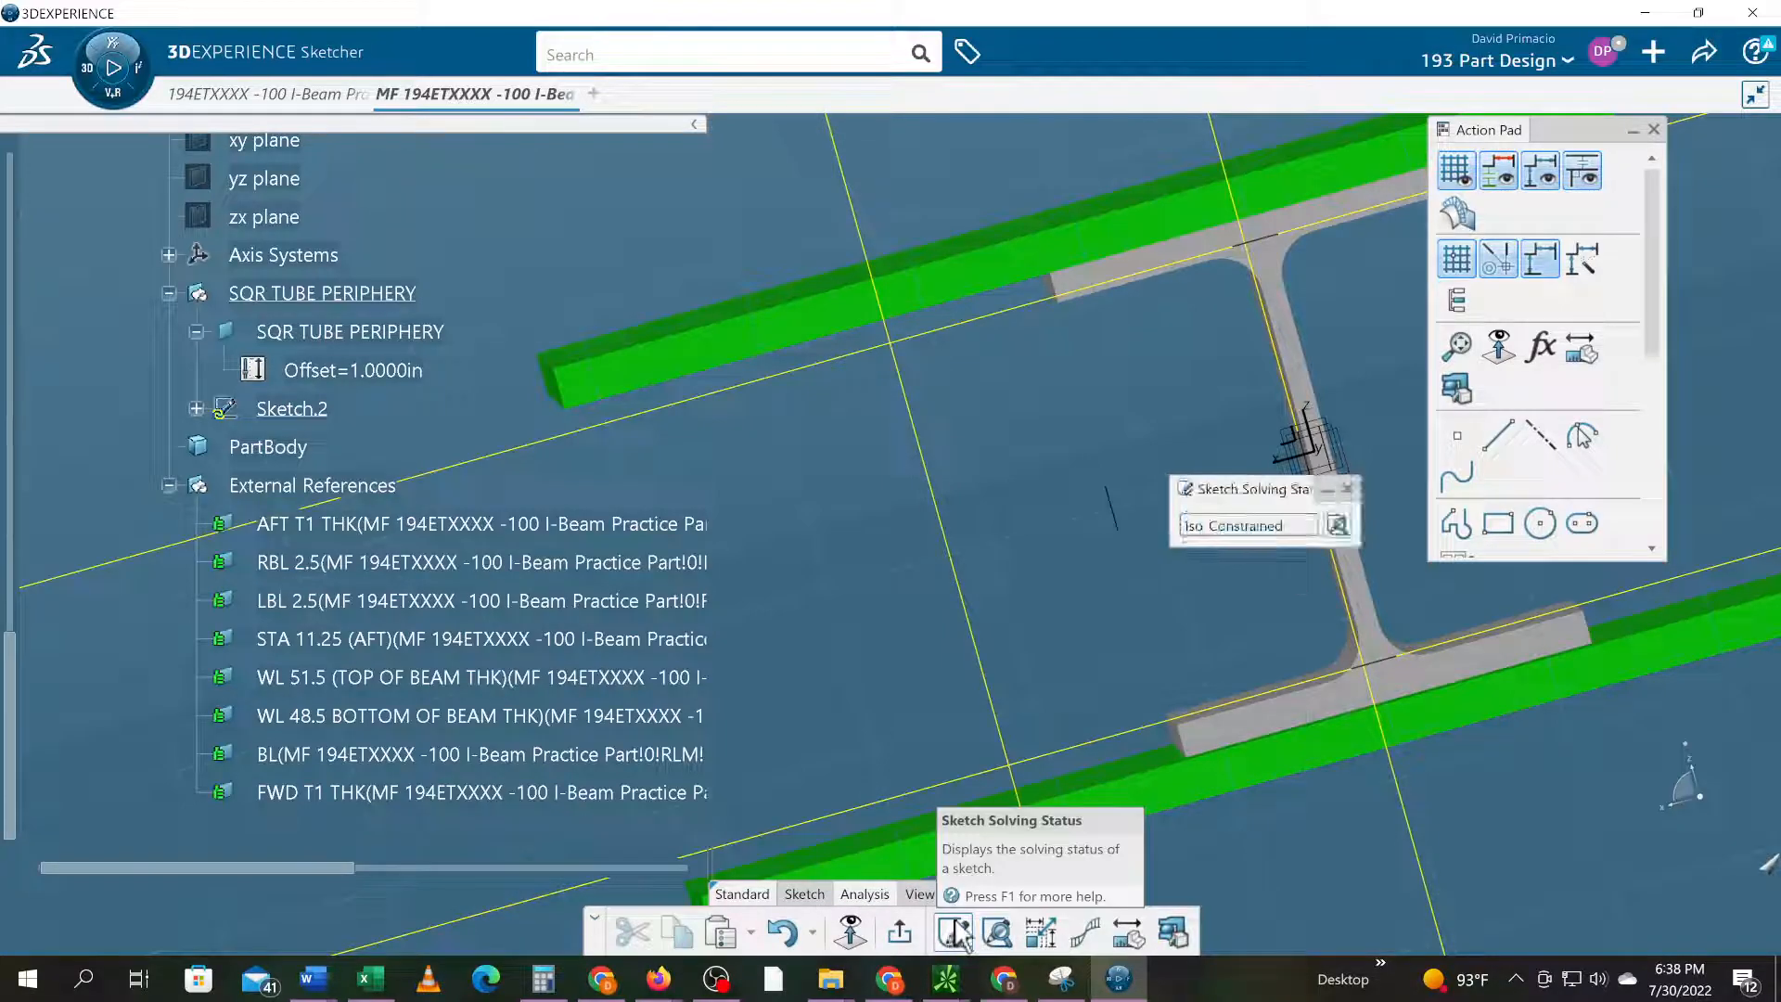
click(997, 931)
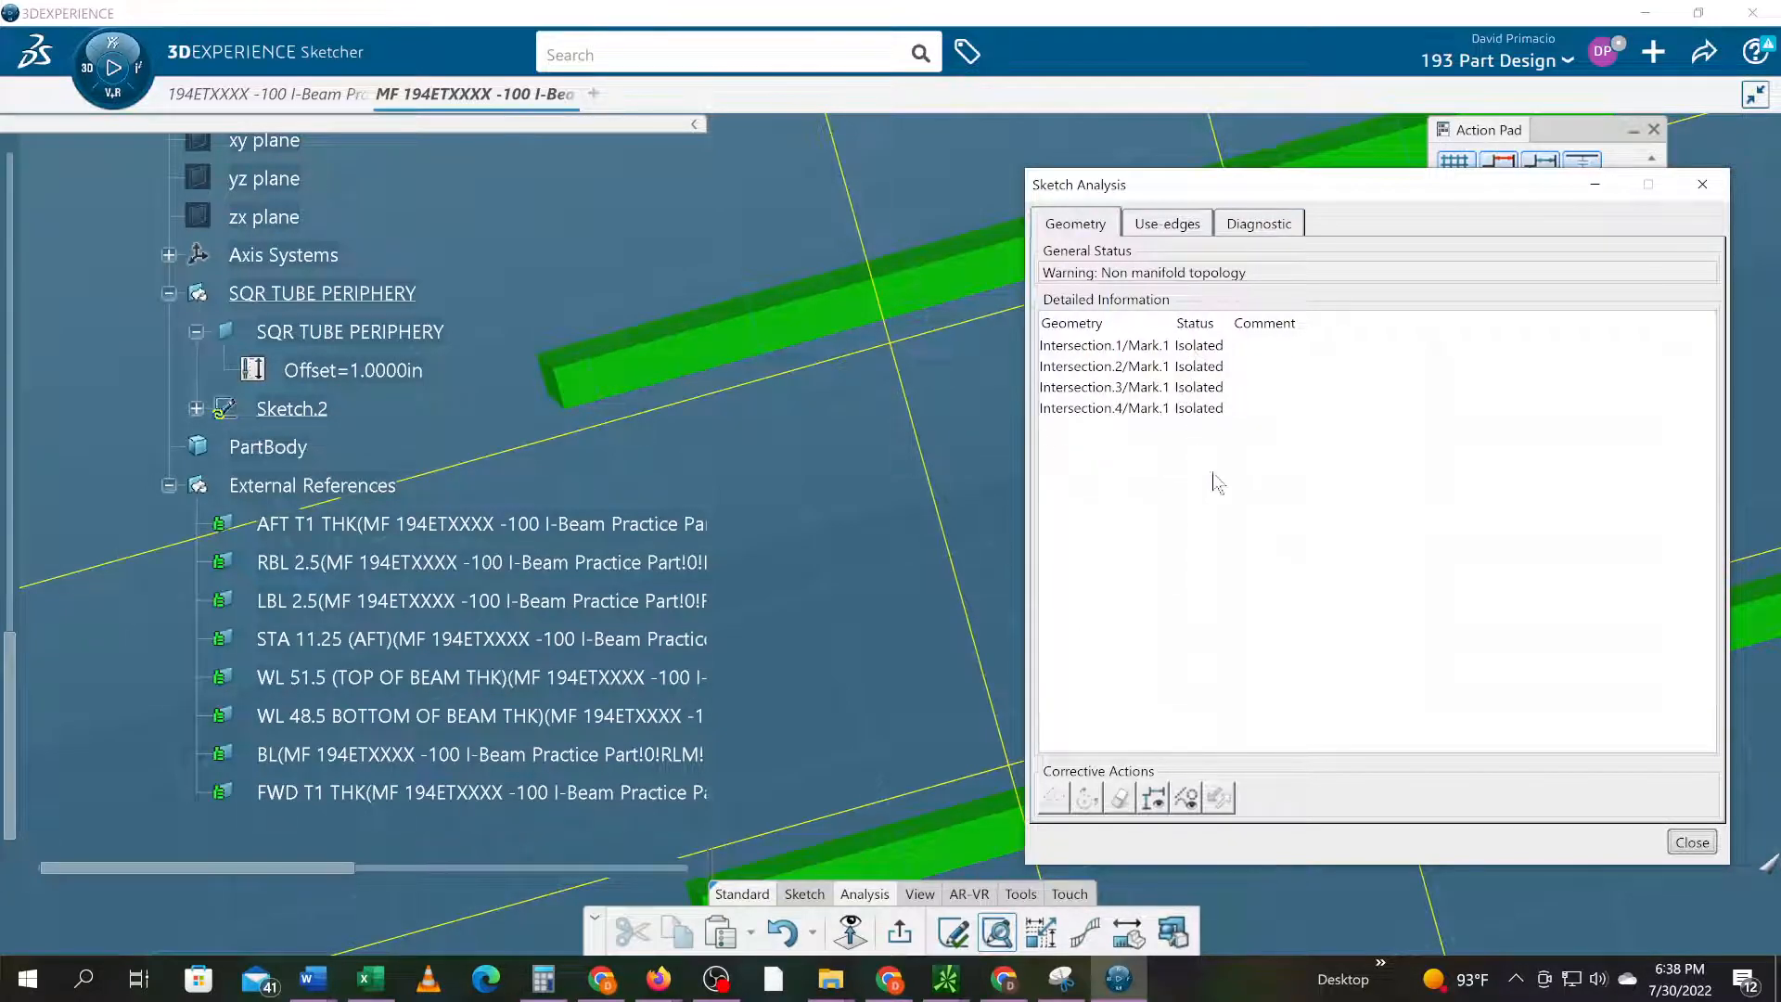
click(1692, 841)
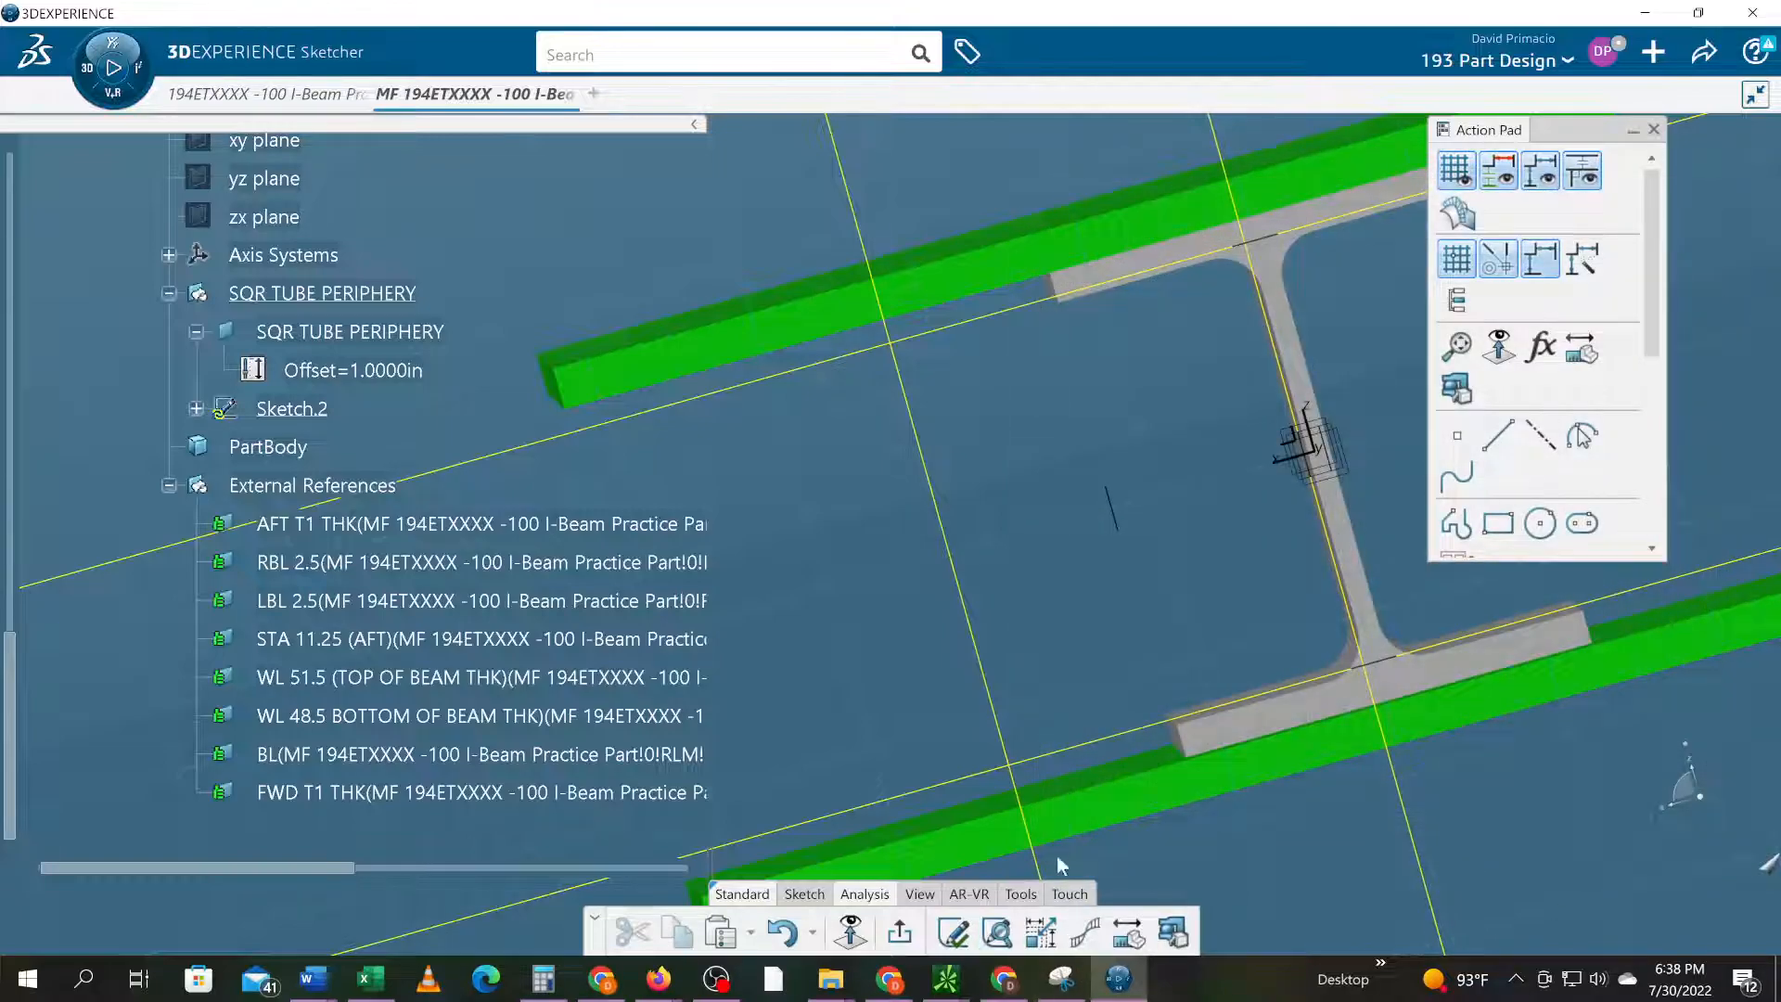
- Trim the SQR TUBE PERIPHERY line to corners with the lower WL 48.5 line and the upper WL 51.5 line
click(804, 894)
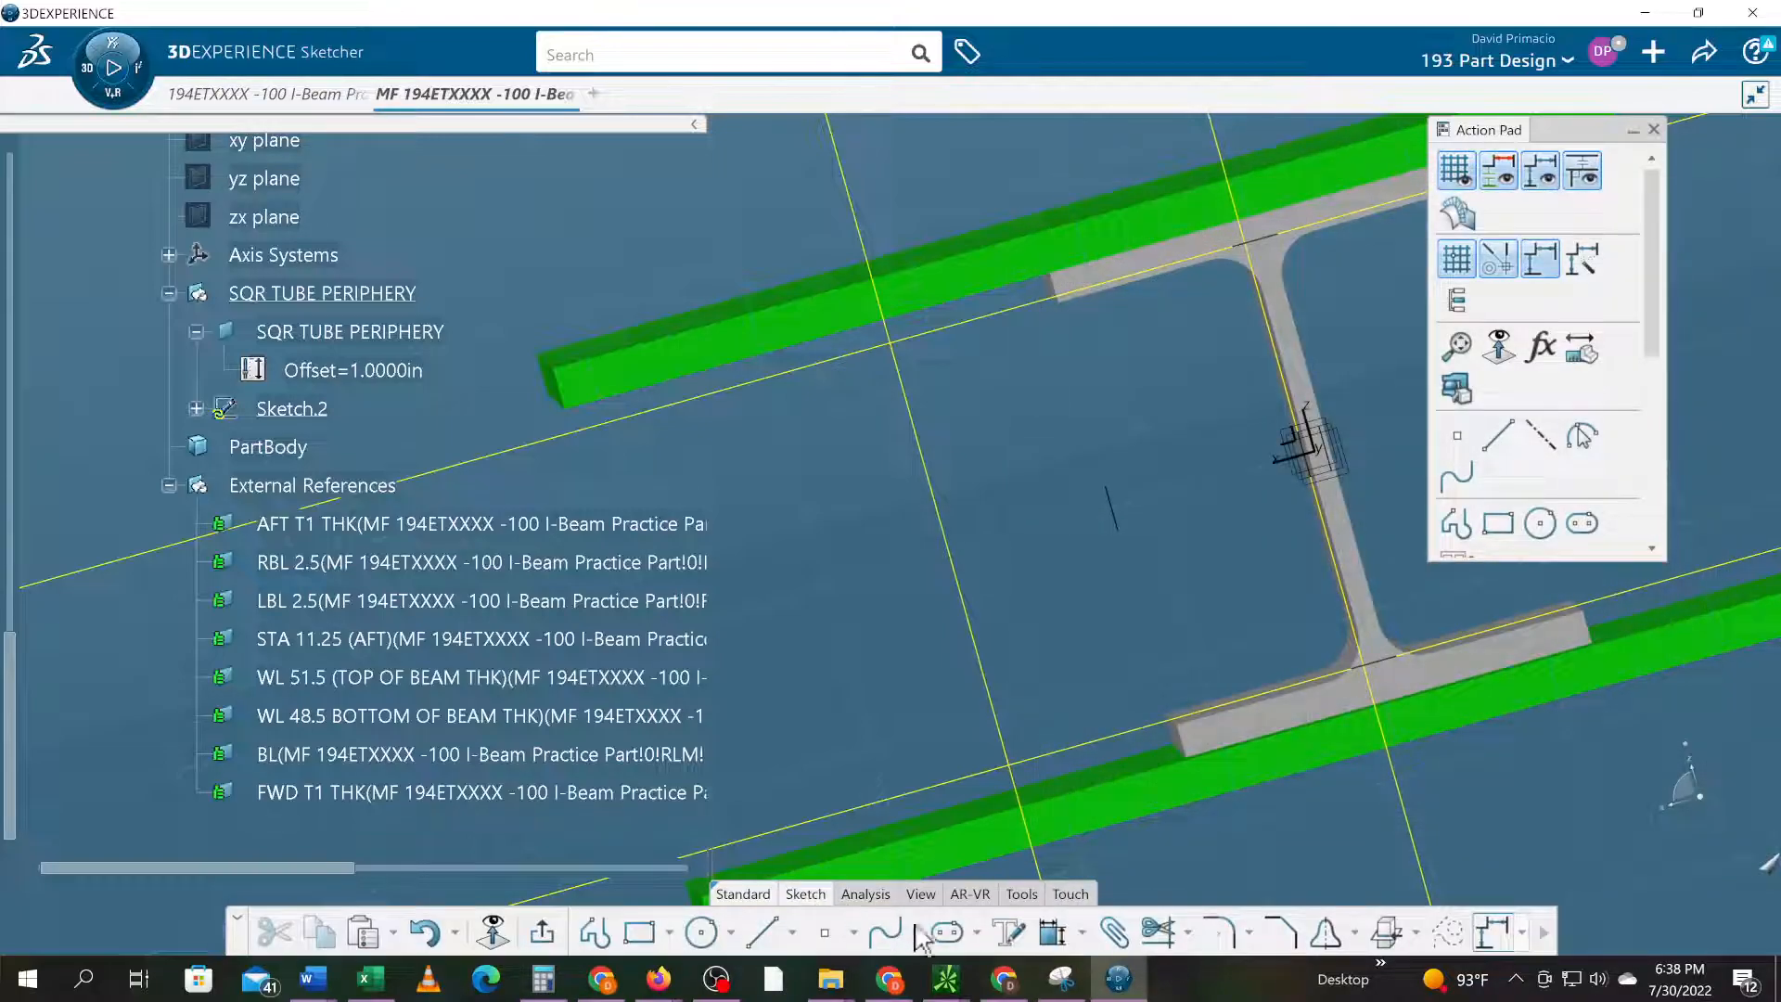
click(1171, 932)
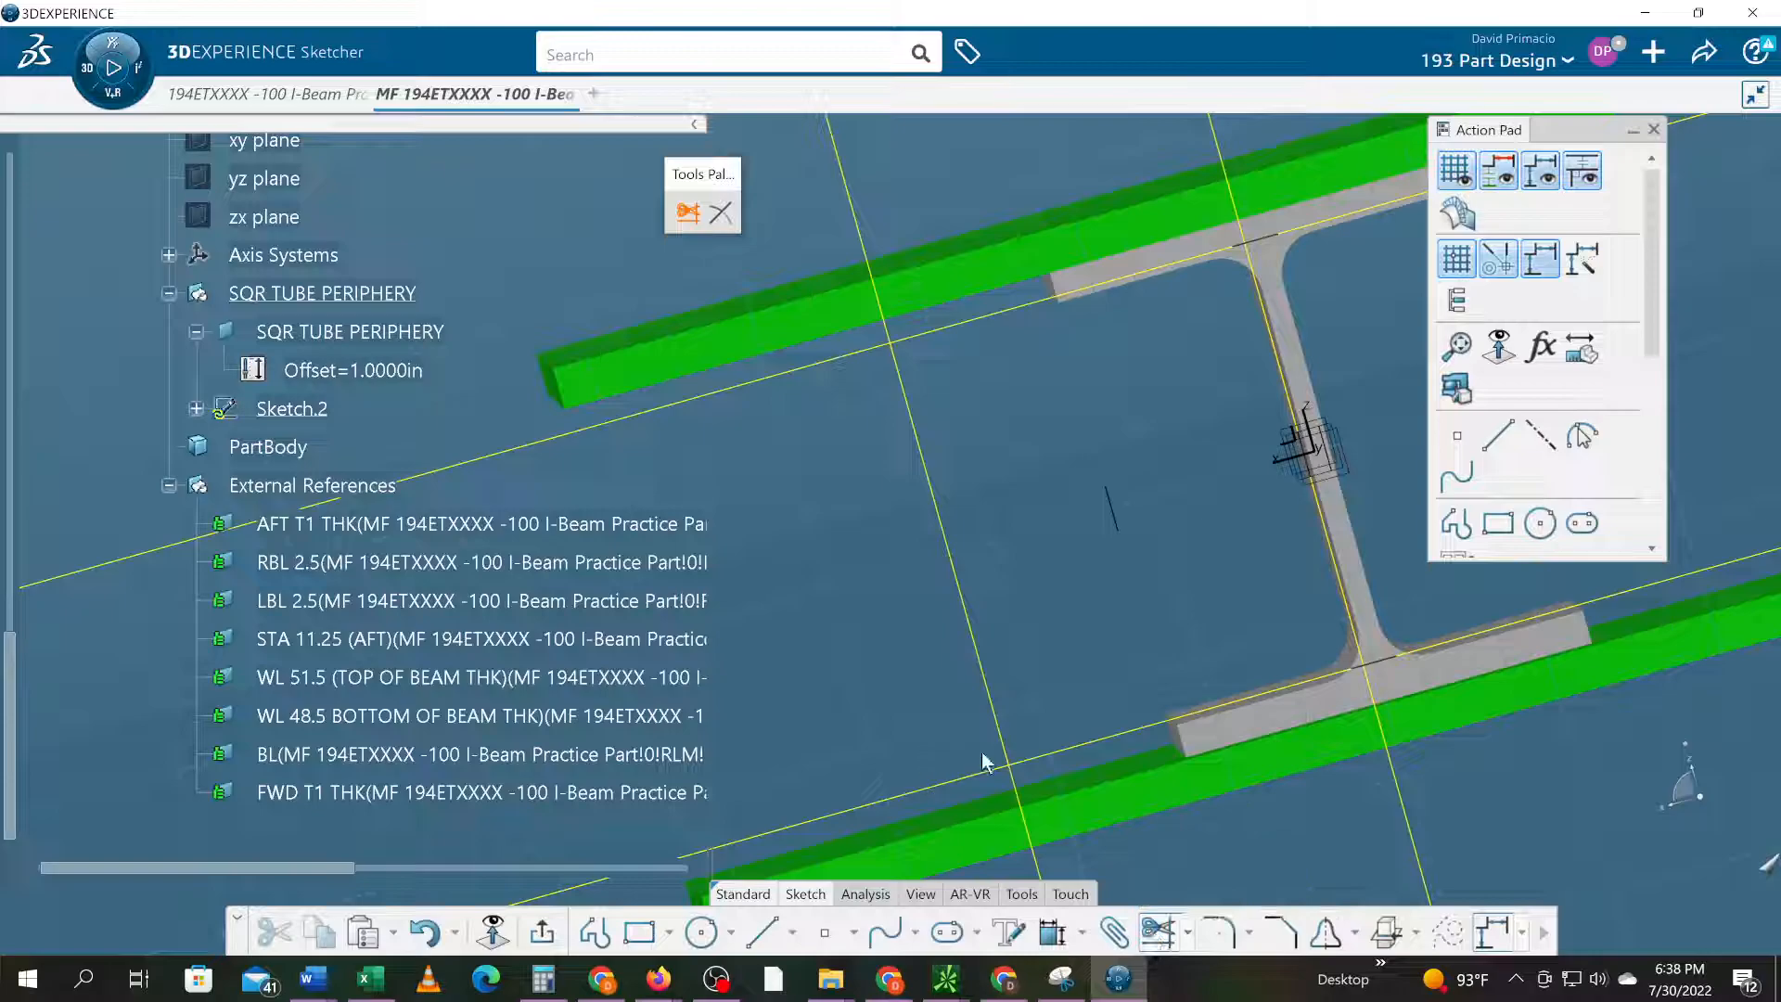
click(1046, 753)
click(1001, 729)
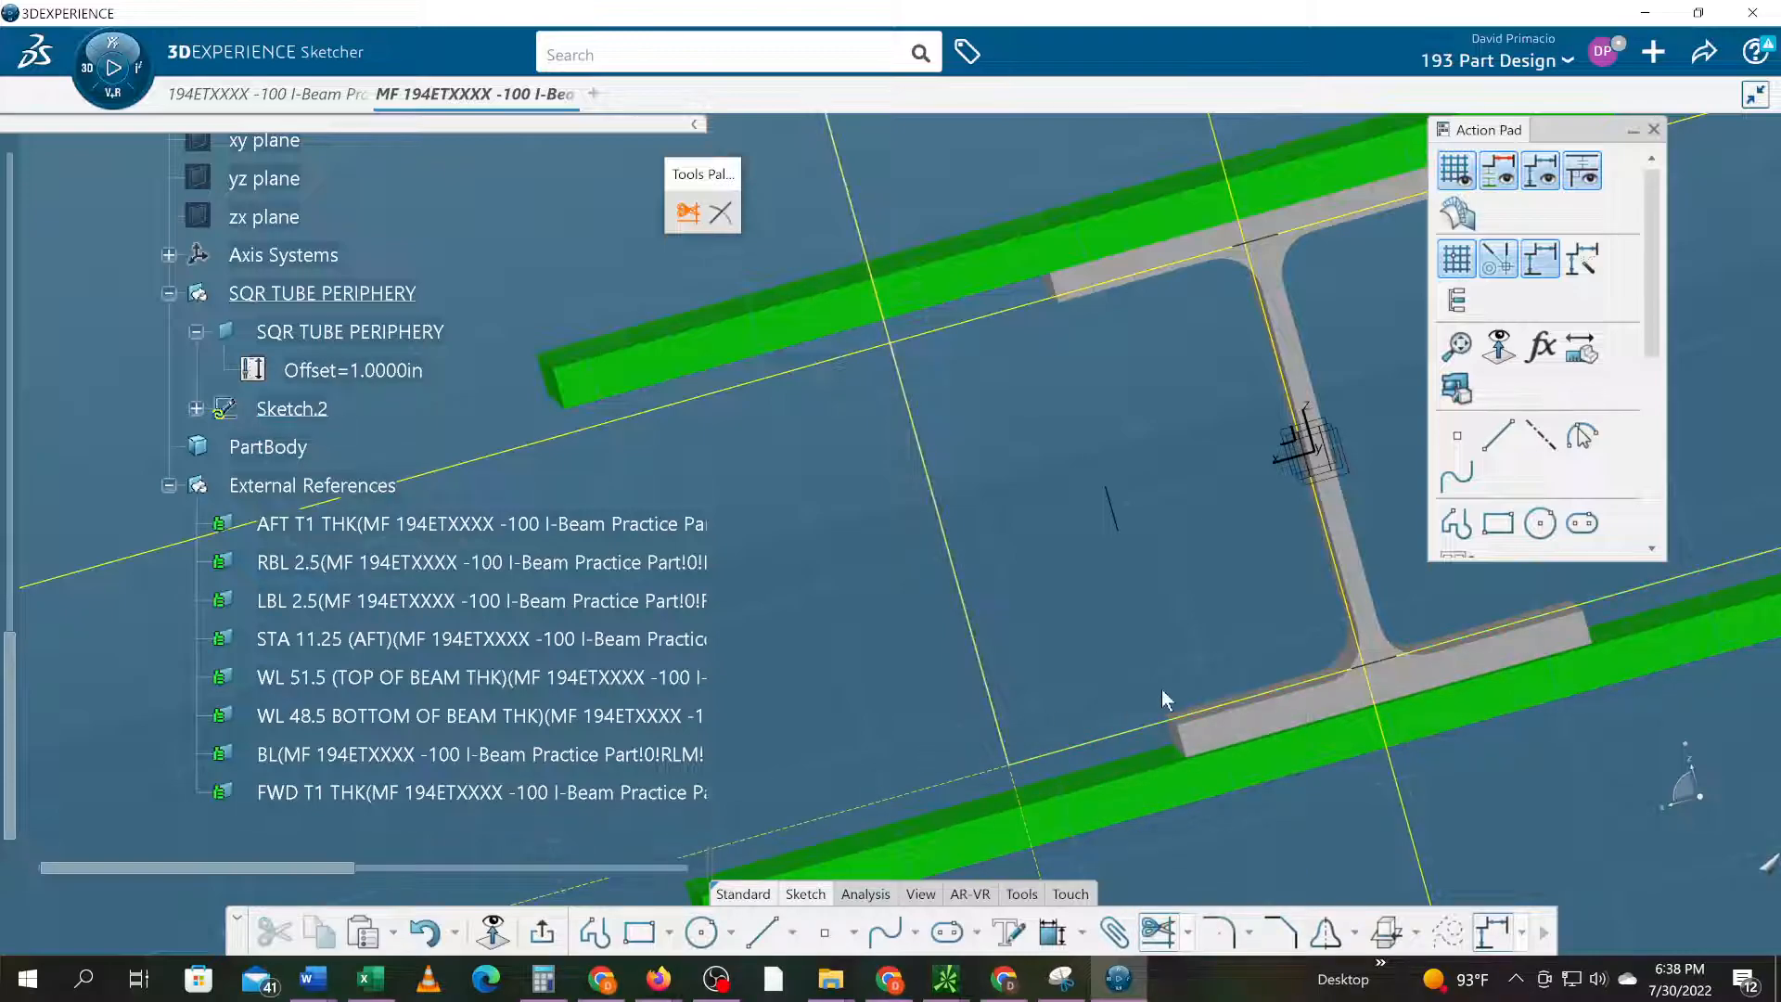
click(941, 334)
- Trim the WL 51.5 and WL 48.5 lines against the FWD T1 THK line along the beam's web
mouse_move(1073, 538)
middle_down()
mouse_move(779, 517)
mouse_move(744, 555)
middle_up()
click(705, 412)
click(985, 425)
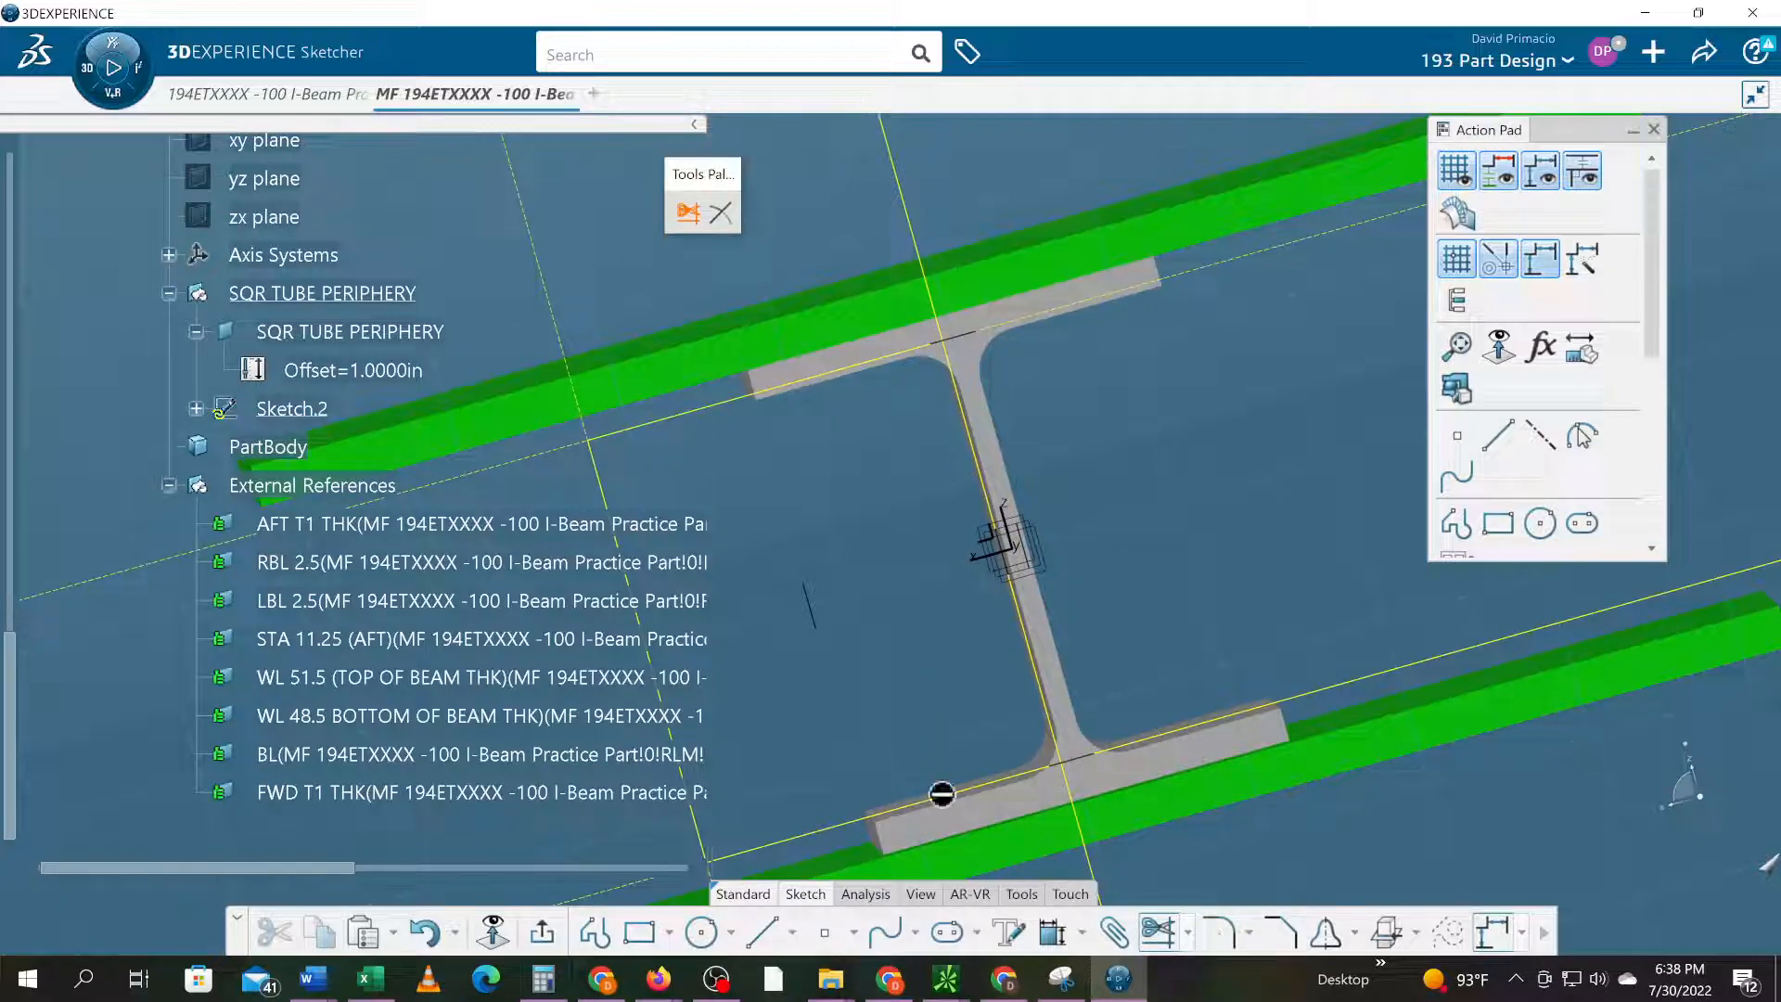
click(800, 840)
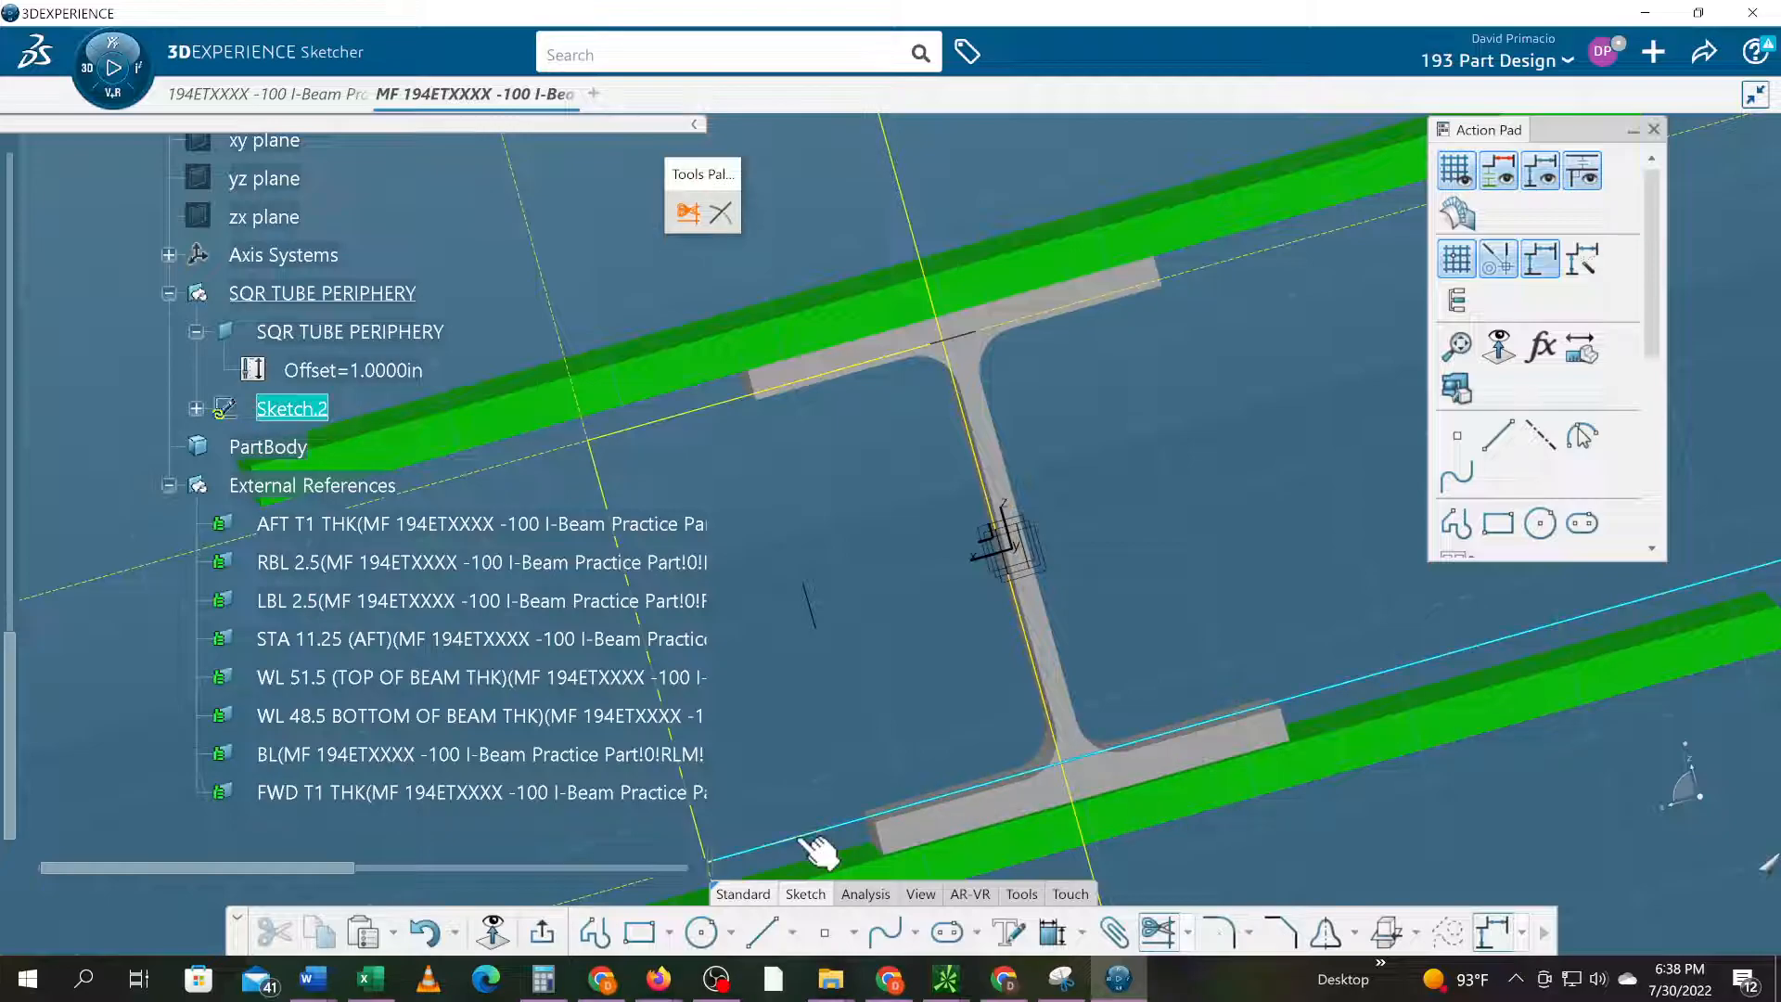
click(1048, 673)
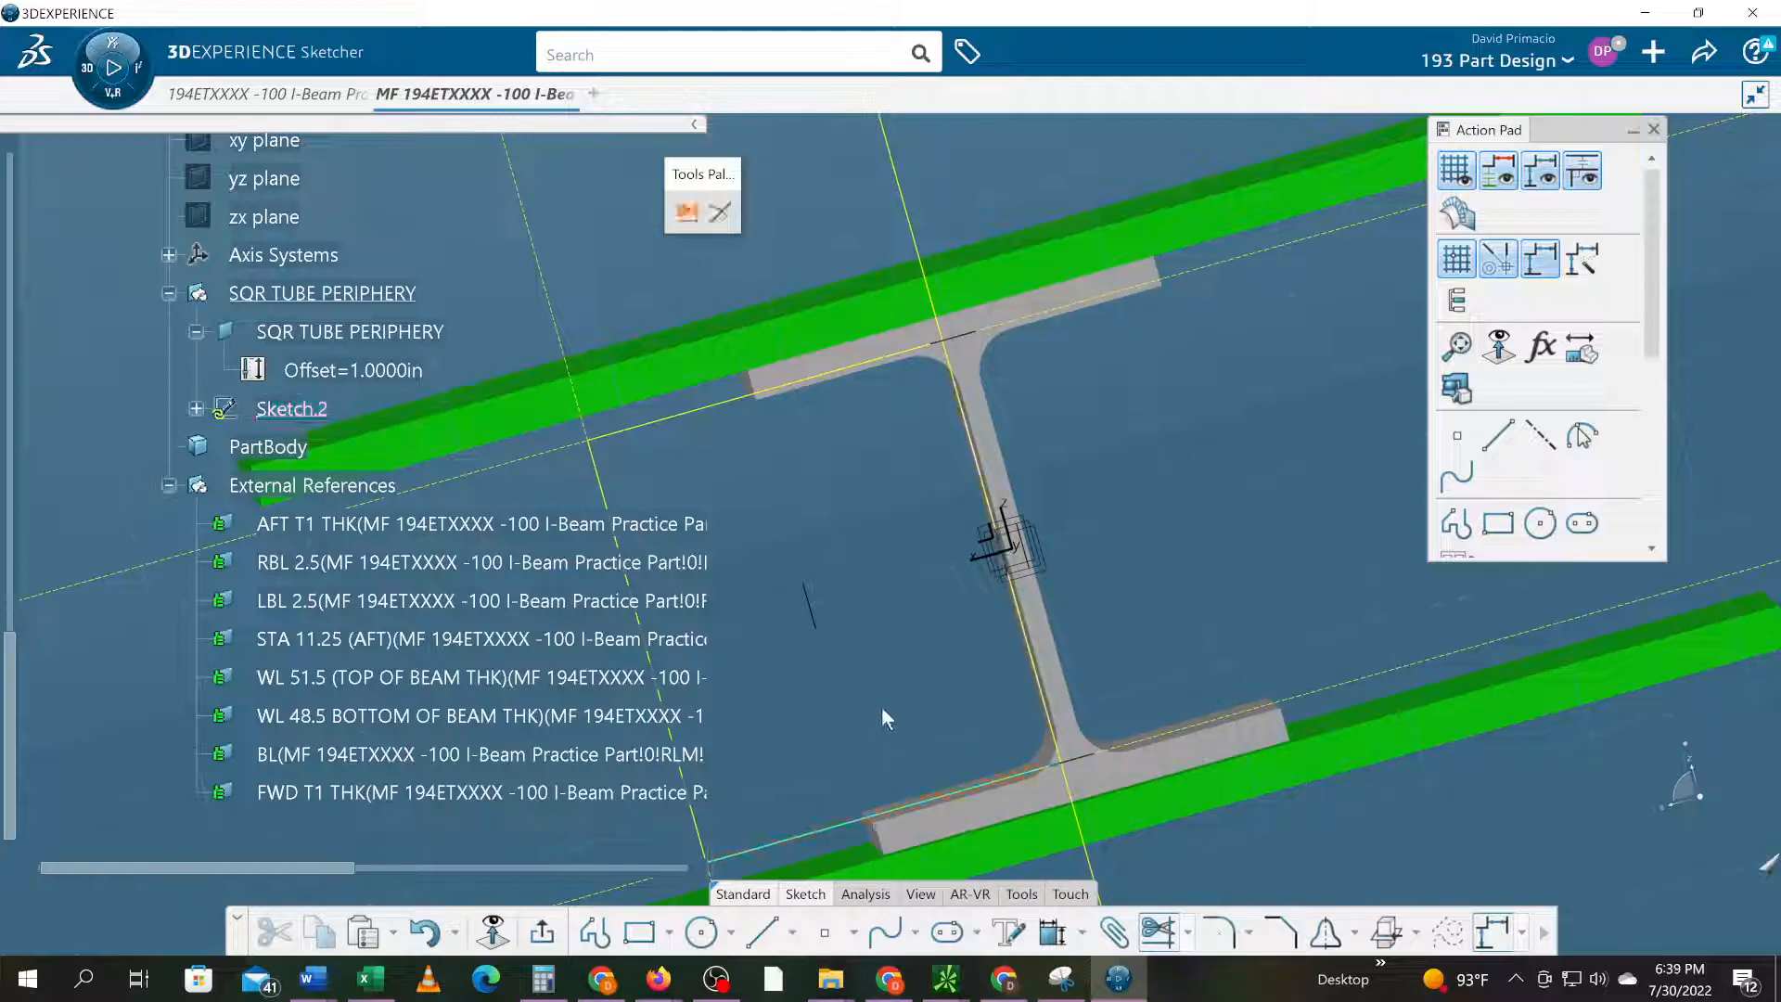
- Inspect the trimmed web corners and review the isolated line and the implicit profile in the Sketch Analysis
scroll(993, 540, up, 3)
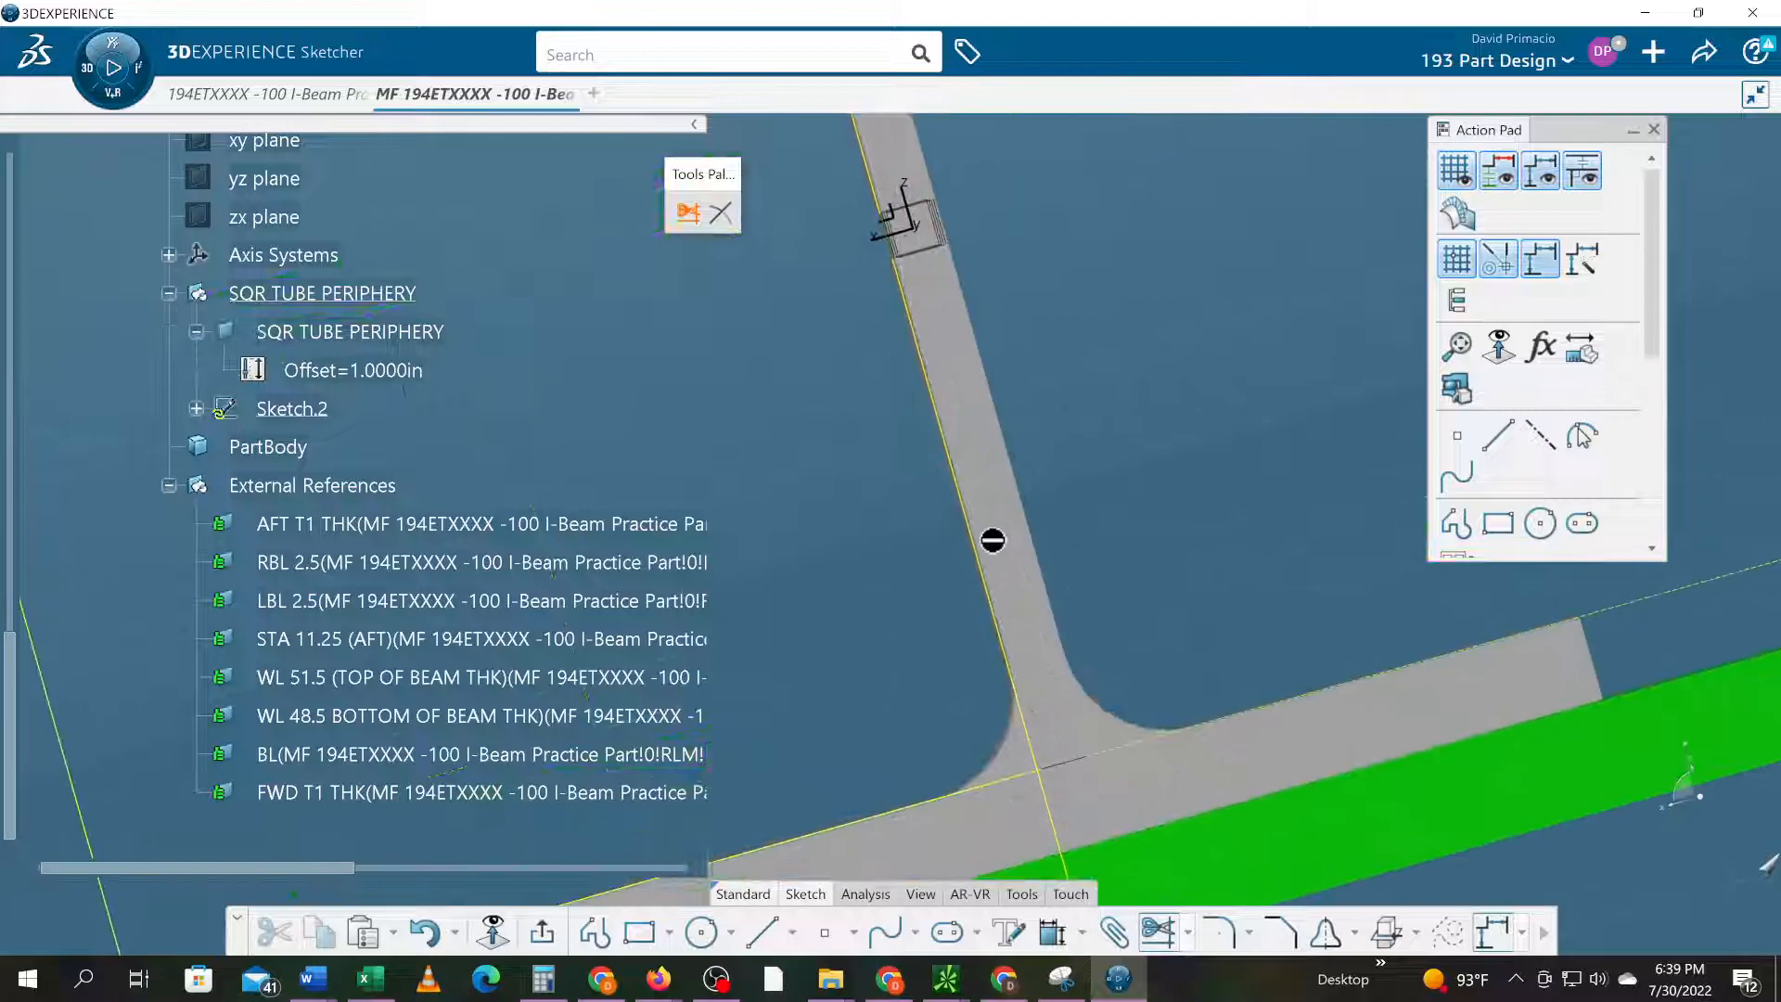
mouse_move(839, 693)
middle_down()
mouse_move(938, 569)
mouse_move(958, 654)
middle_up()
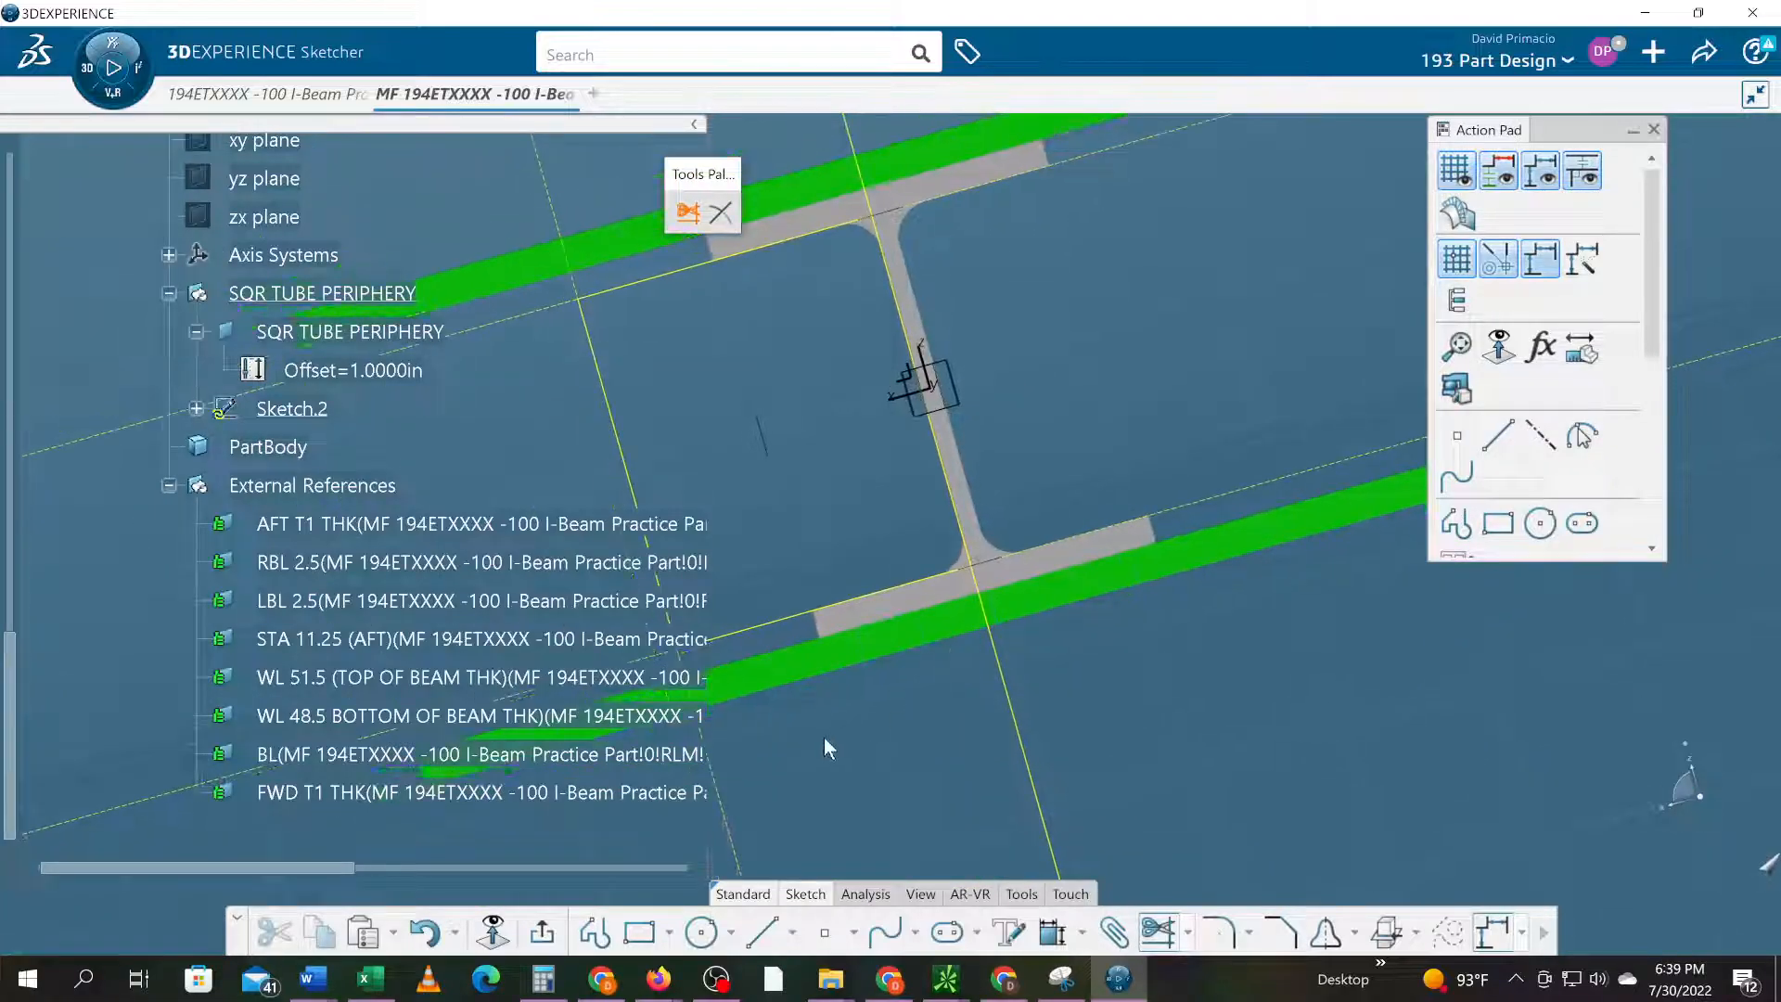
click(864, 893)
click(997, 931)
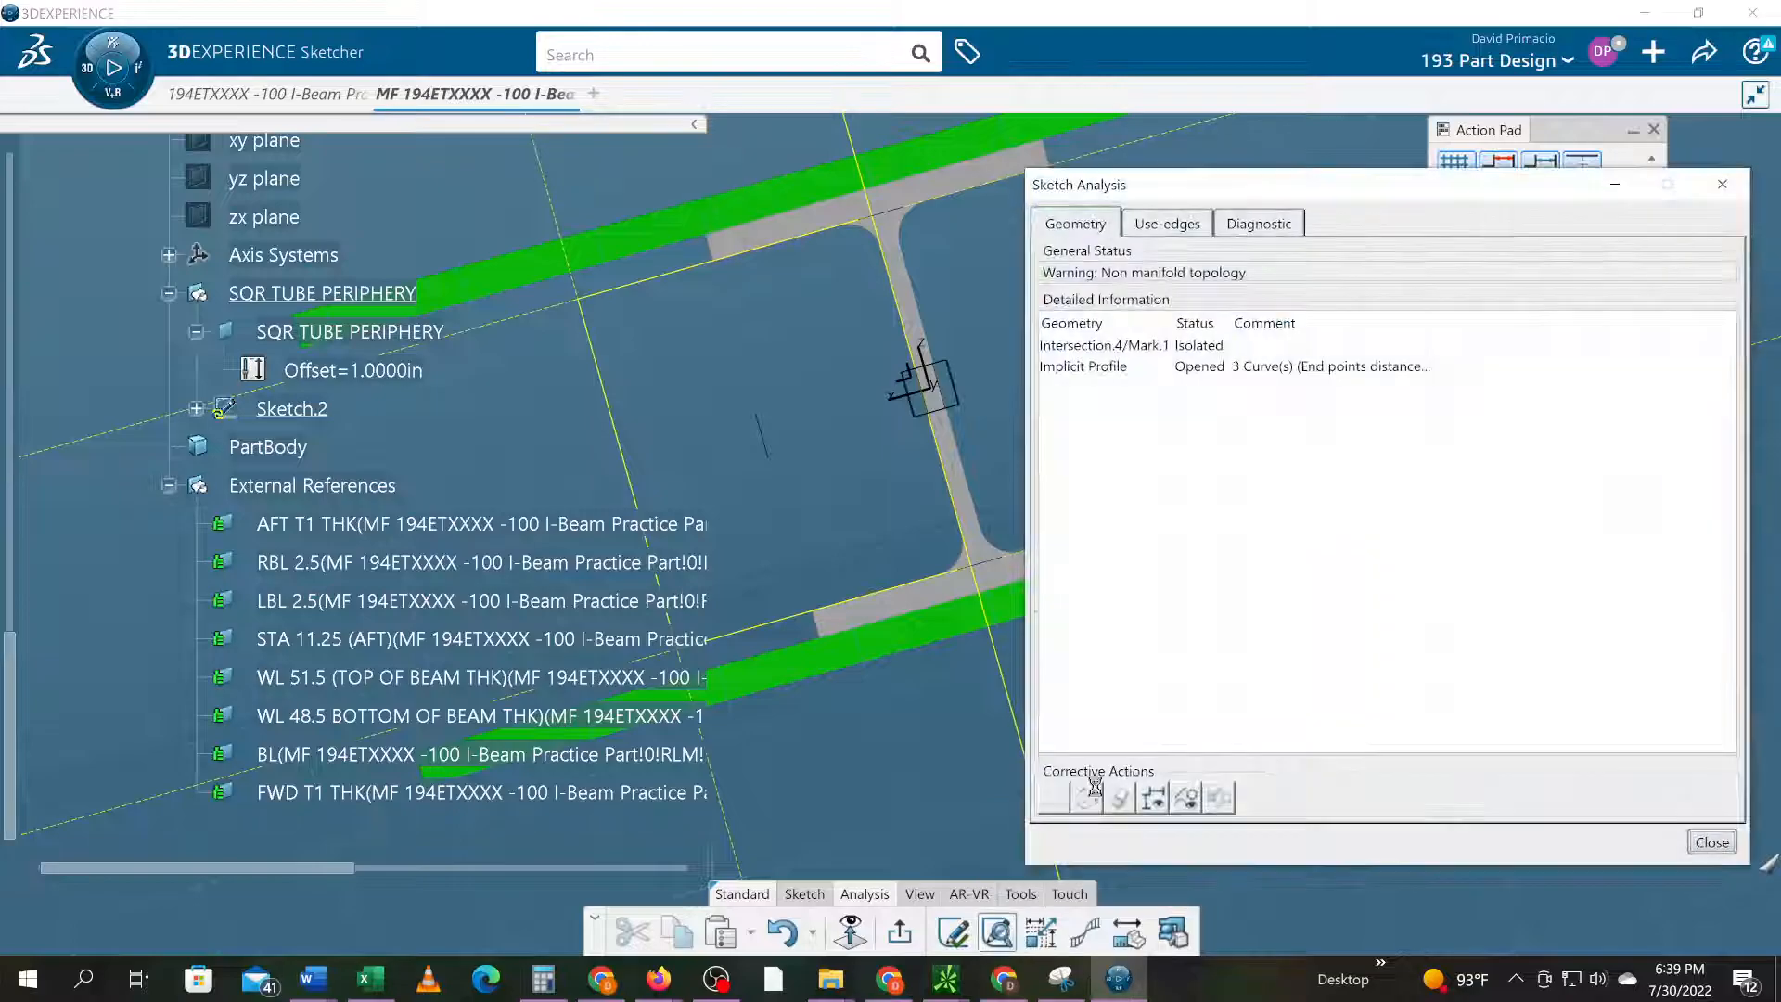
click(1137, 346)
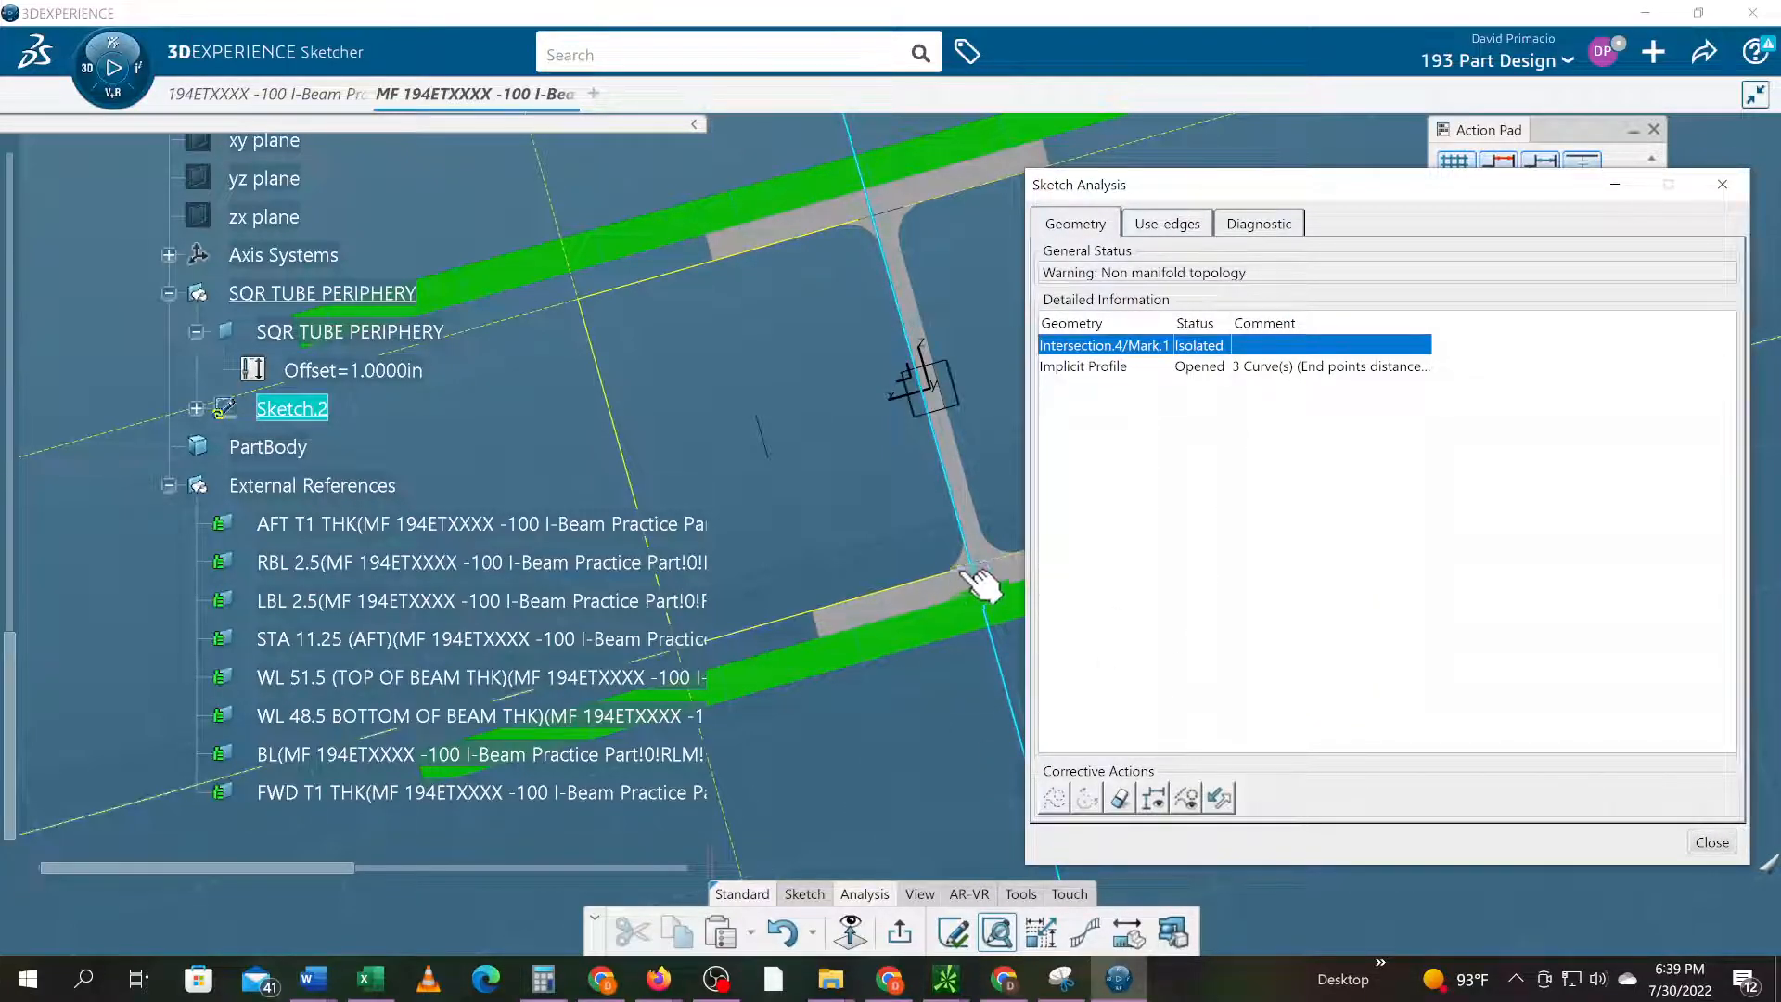
click(1199, 369)
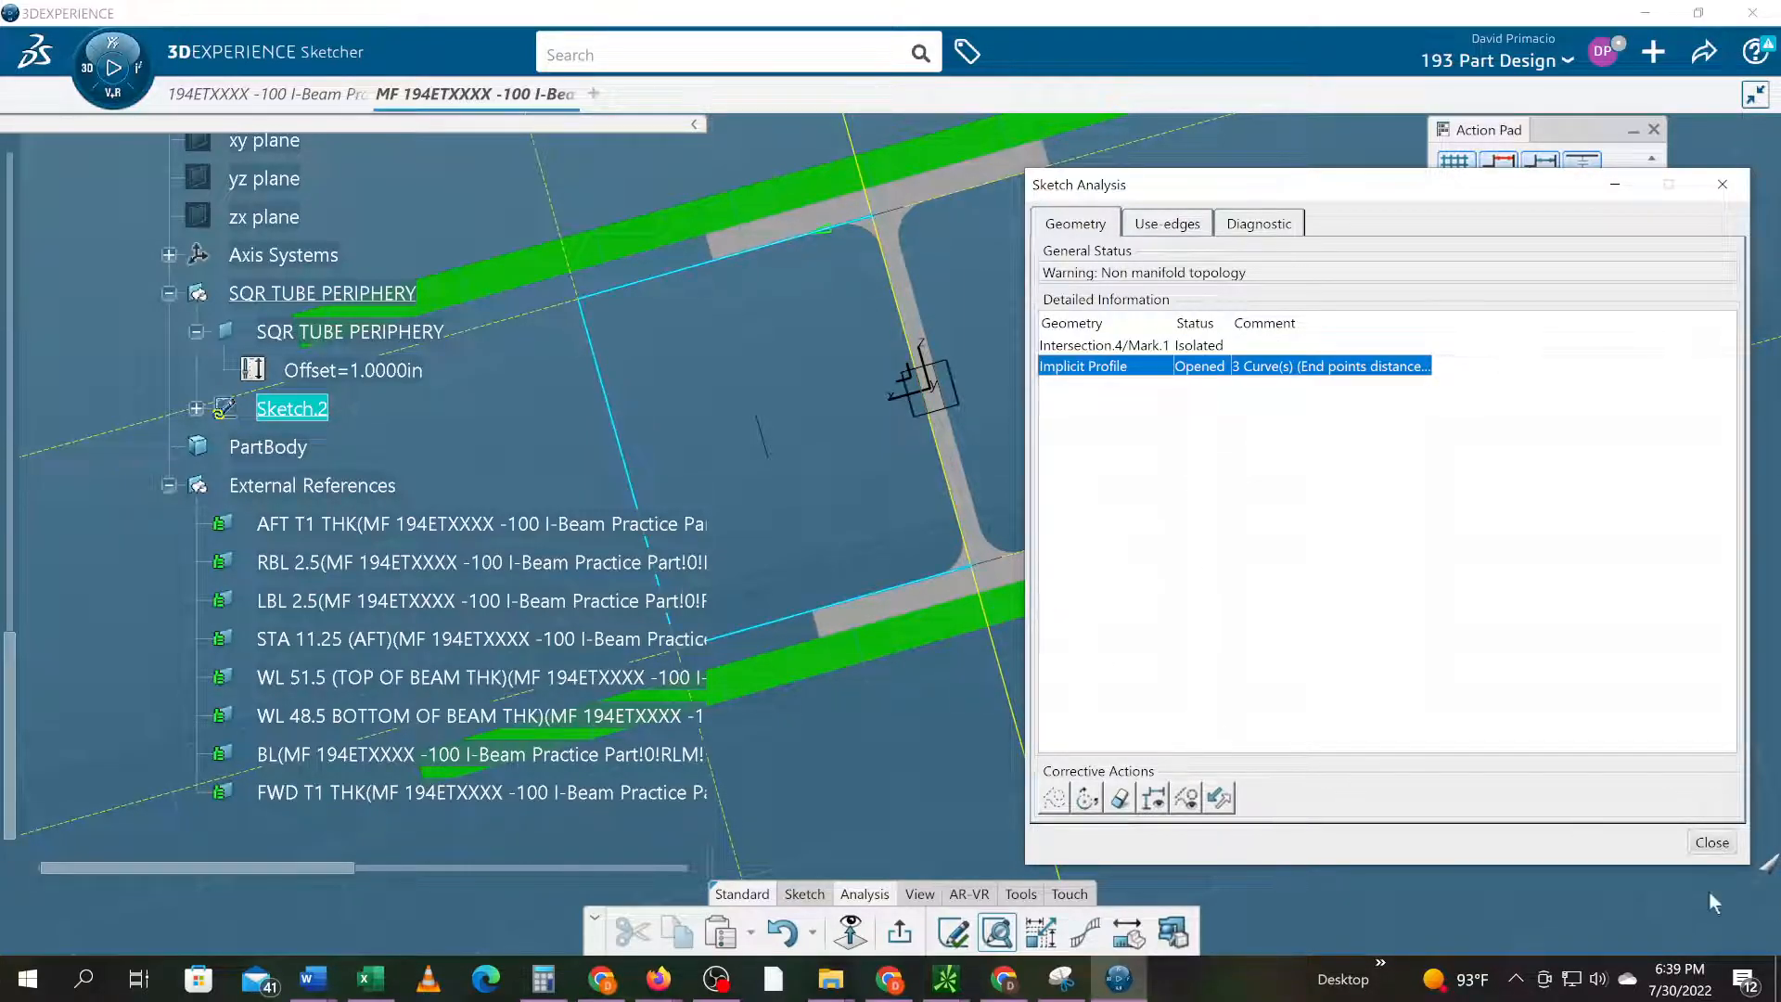
click(1708, 850)
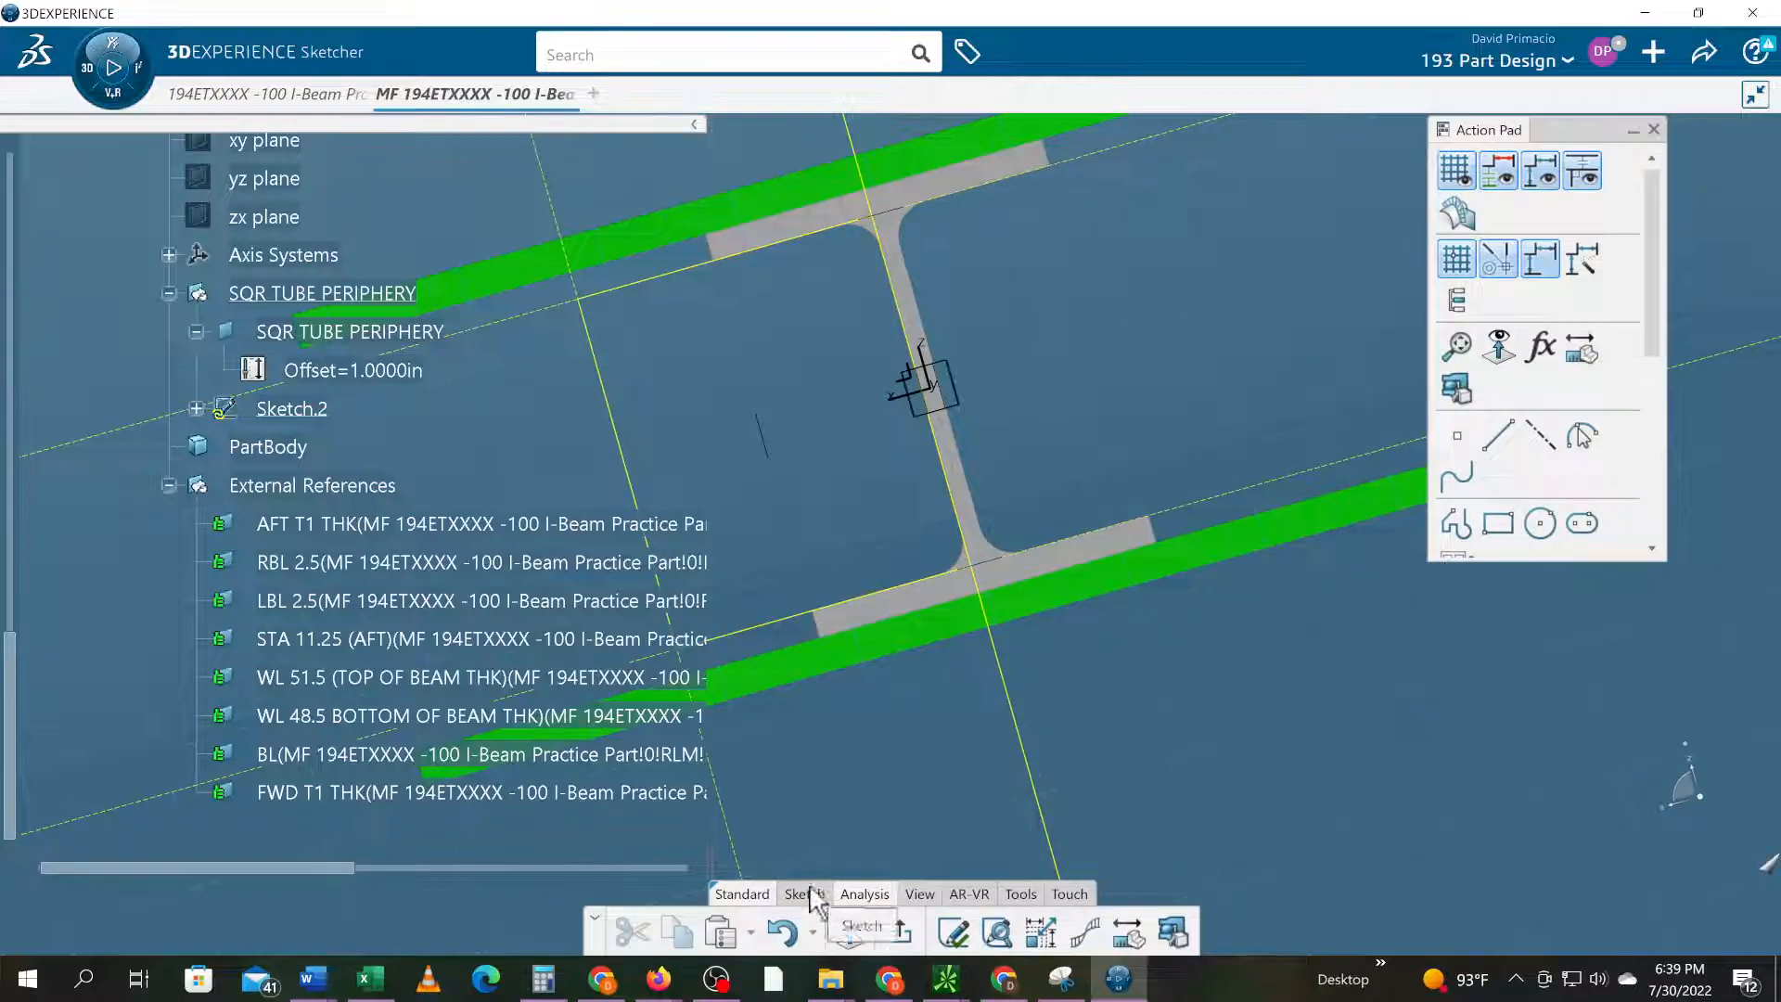
- Trim the FWD T1 THK line to a corner with the WL 48.5 line at the bottom of the web
click(1158, 931)
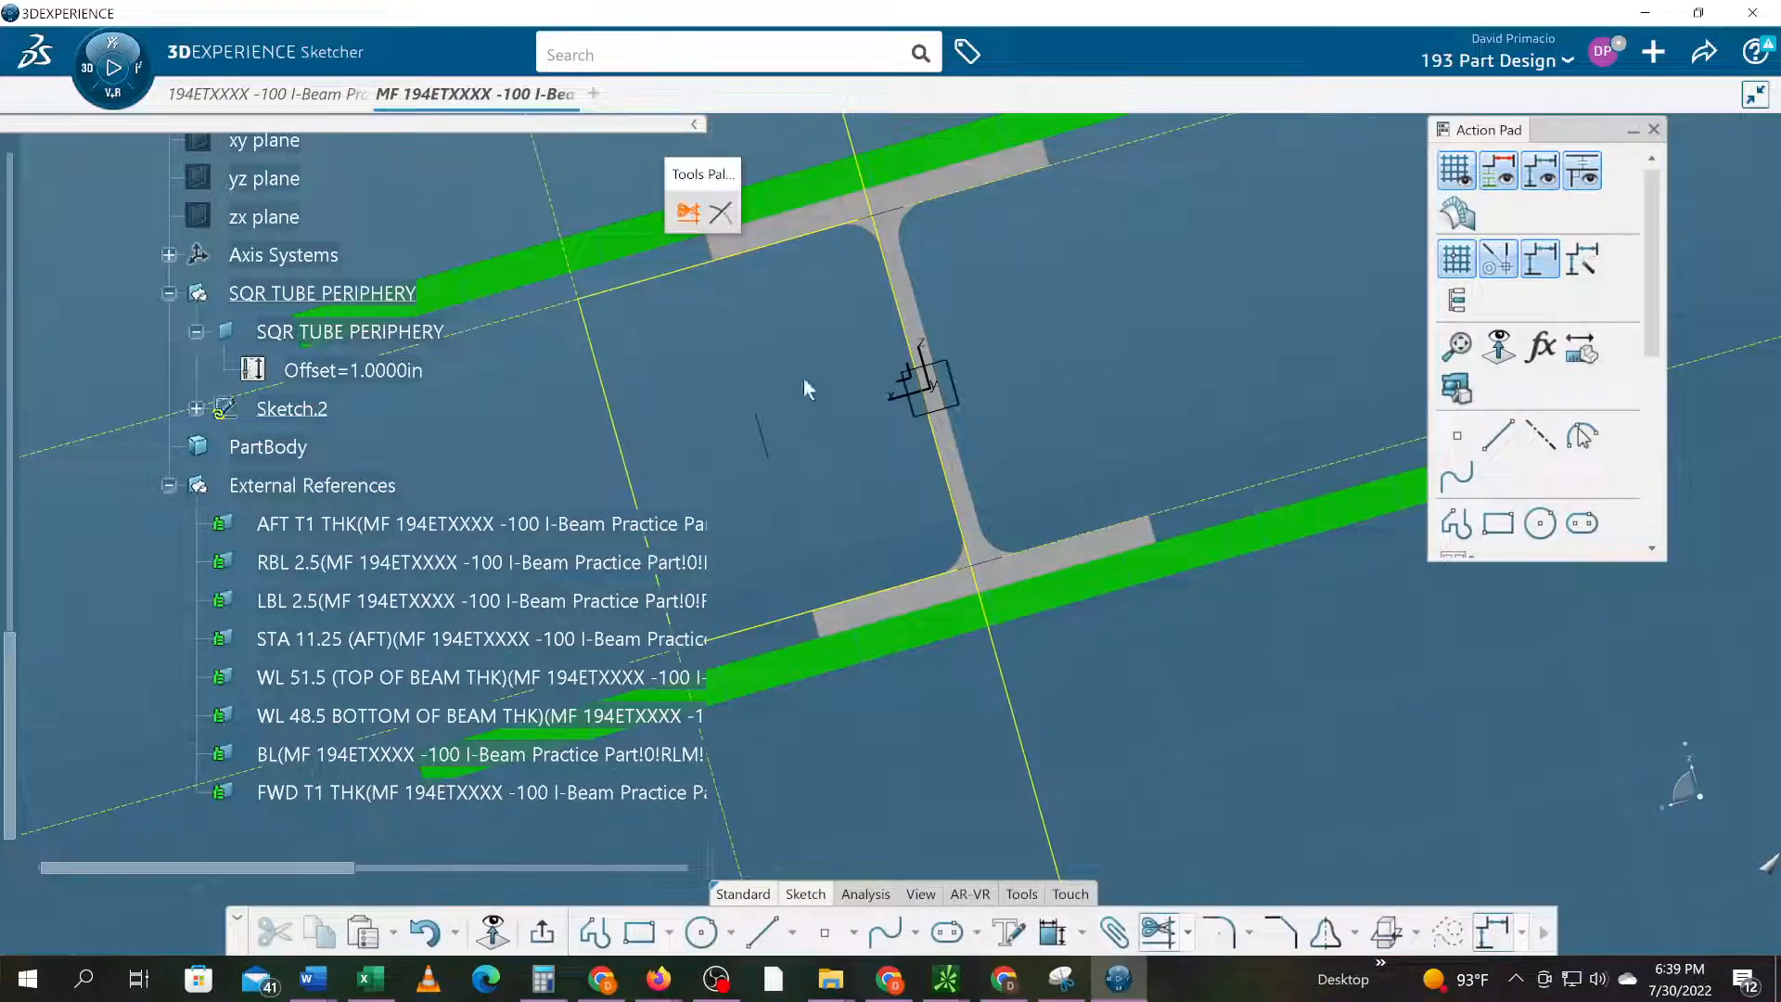
click(961, 490)
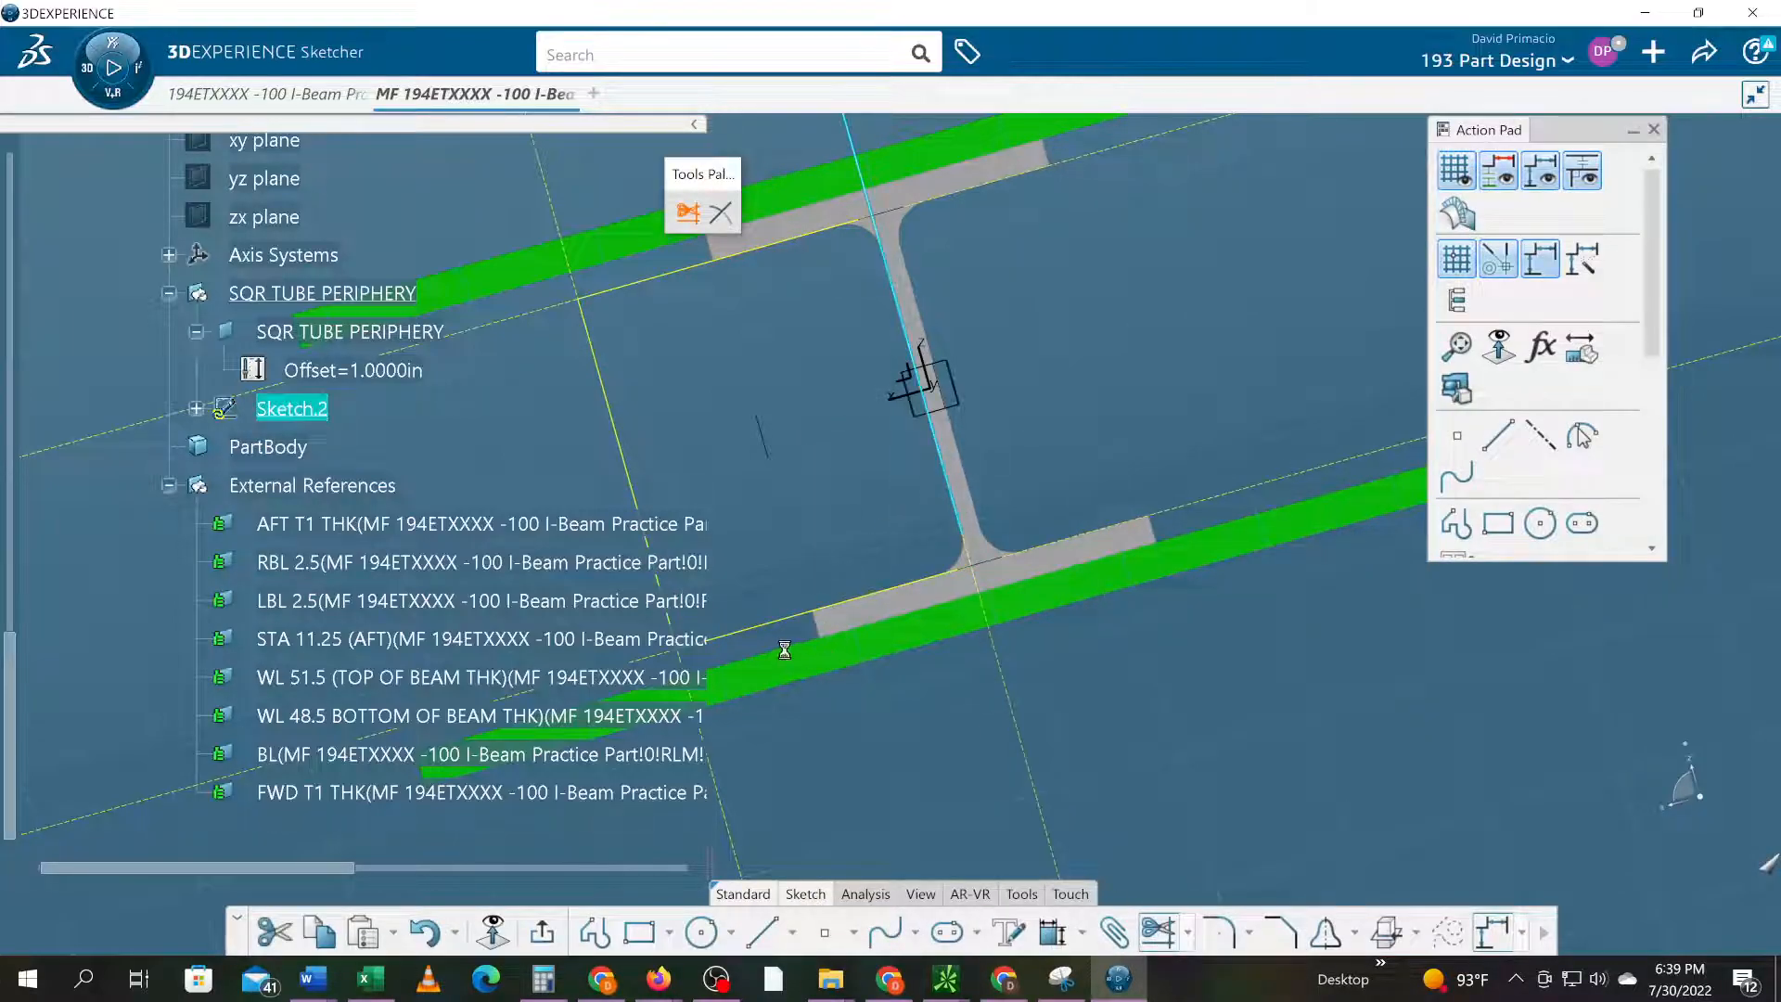
click(774, 631)
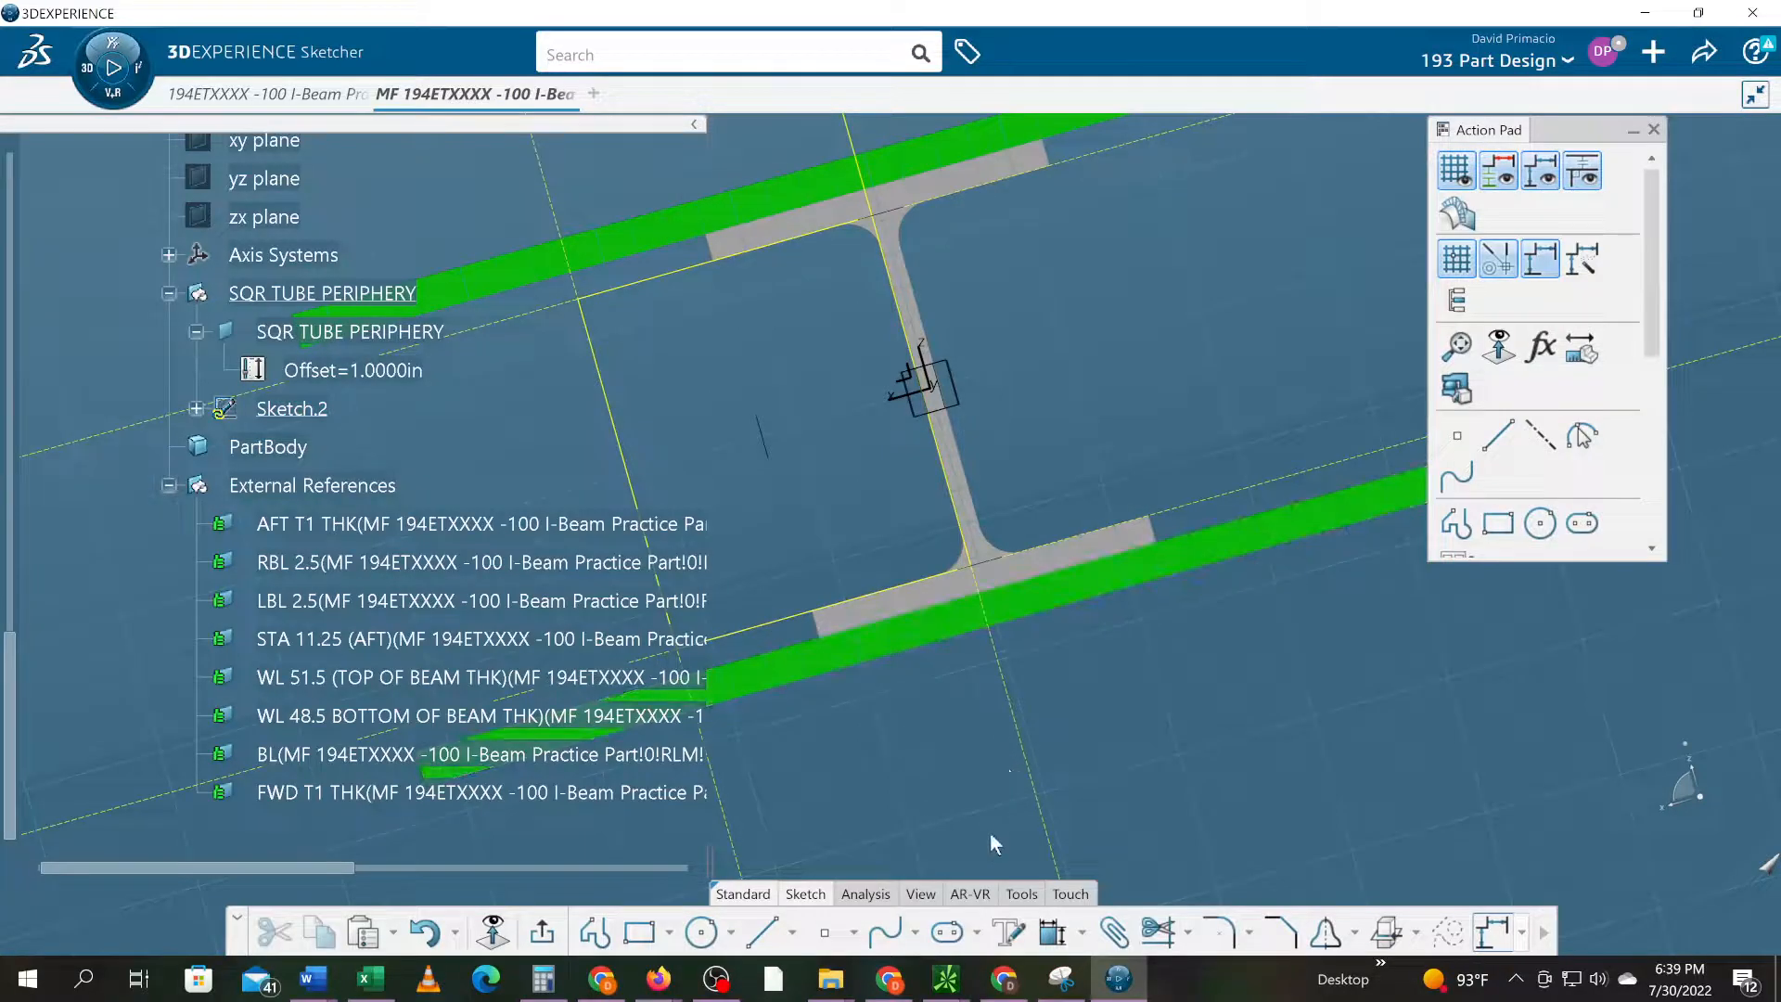
- Rerun the Sketch Analysis, highlight the implicit profile and examine its corners for the remaining opening
click(865, 894)
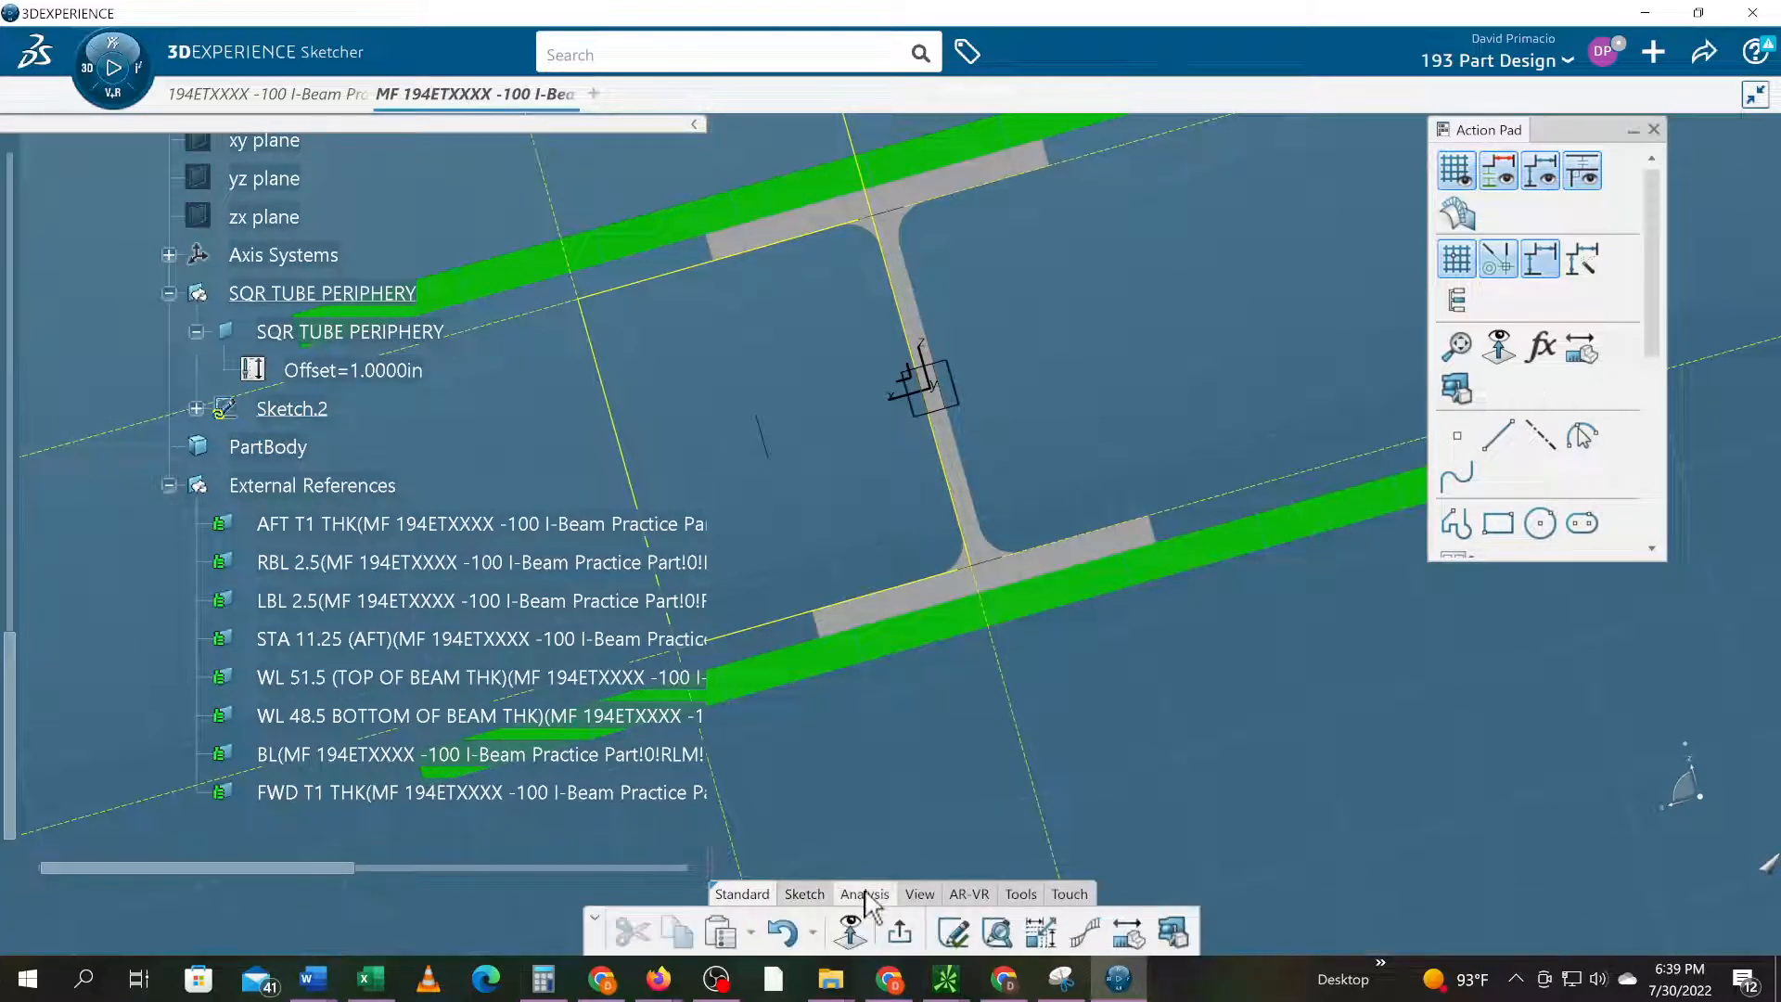
click(997, 931)
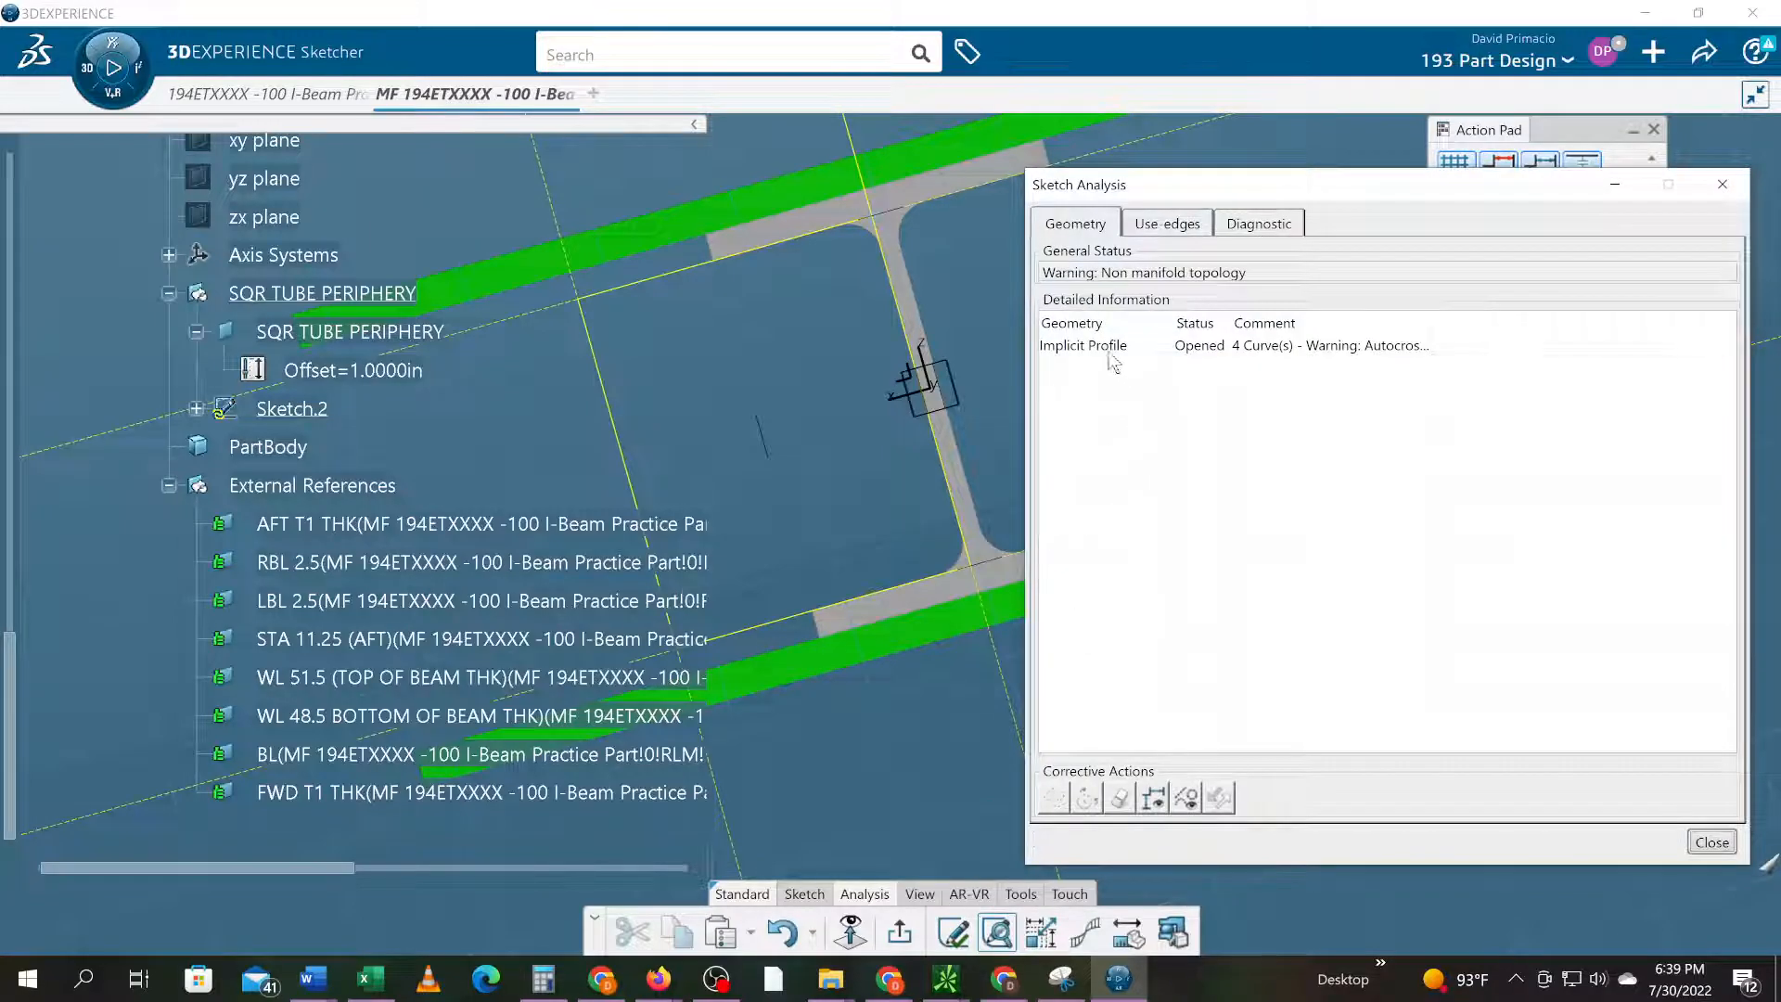
click(1111, 353)
scroll(862, 418, up, 5)
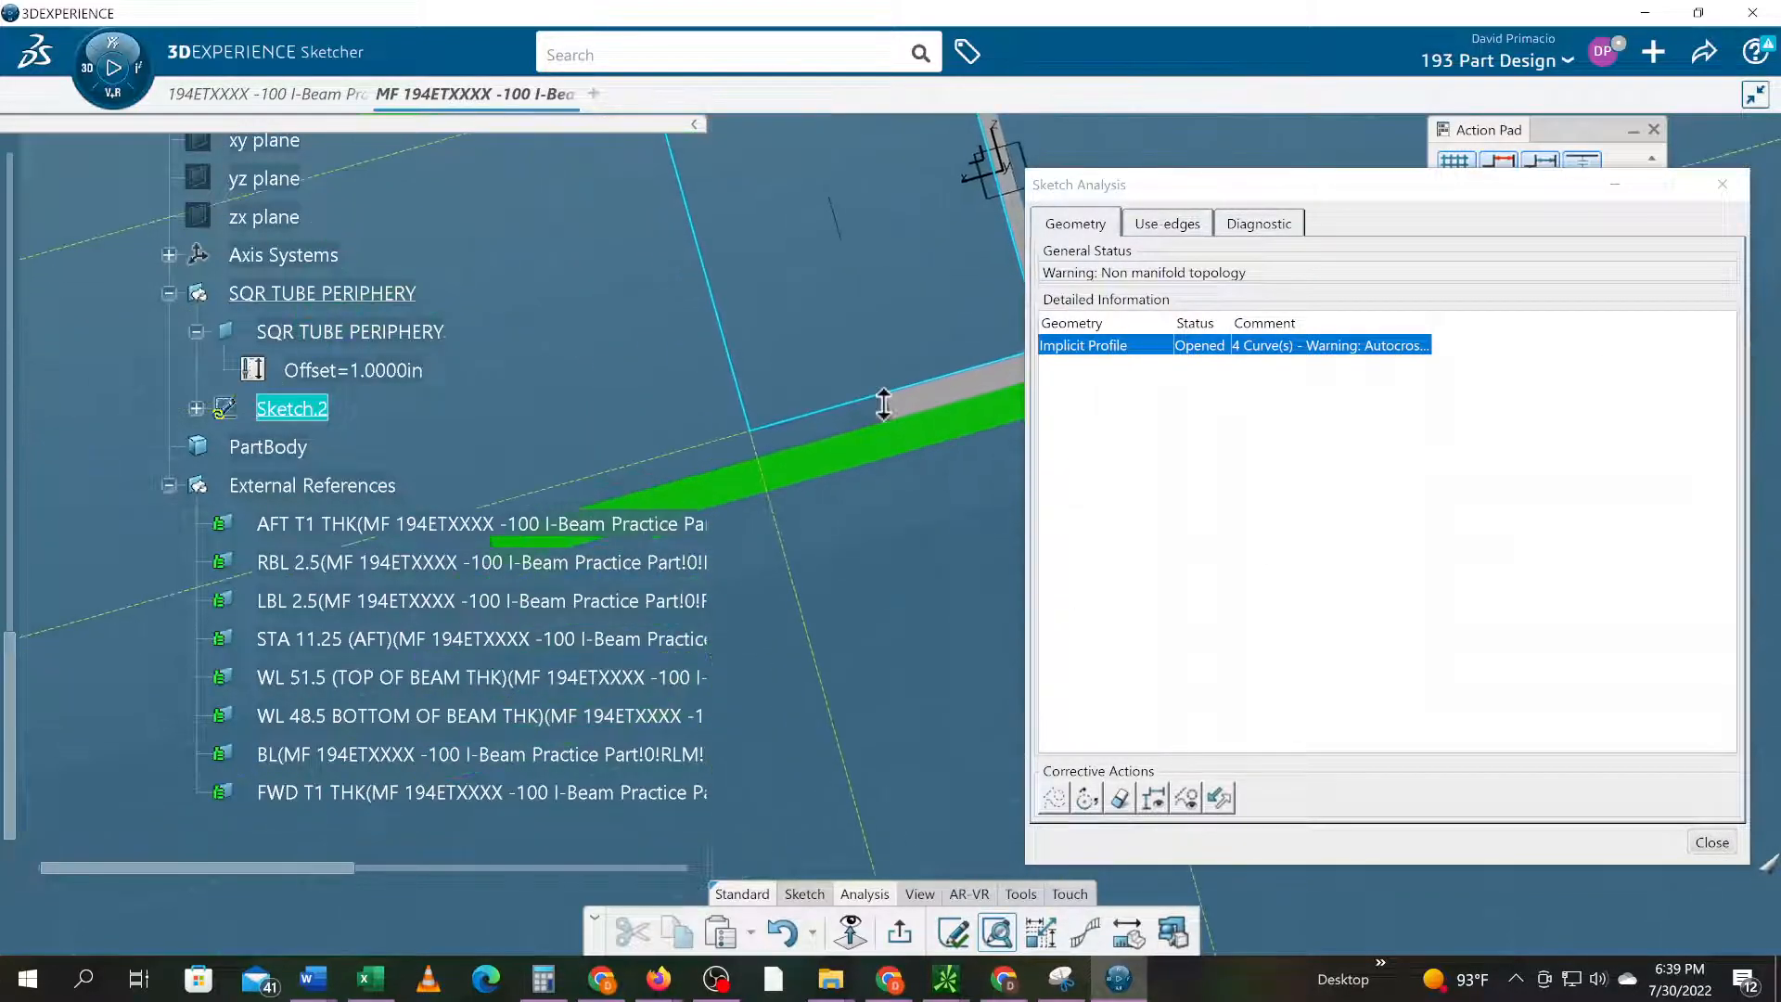
mouse_move(984, 800)
middle_down()
mouse_move(886, 792)
mouse_move(880, 702)
mouse_move(883, 742)
middle_up()
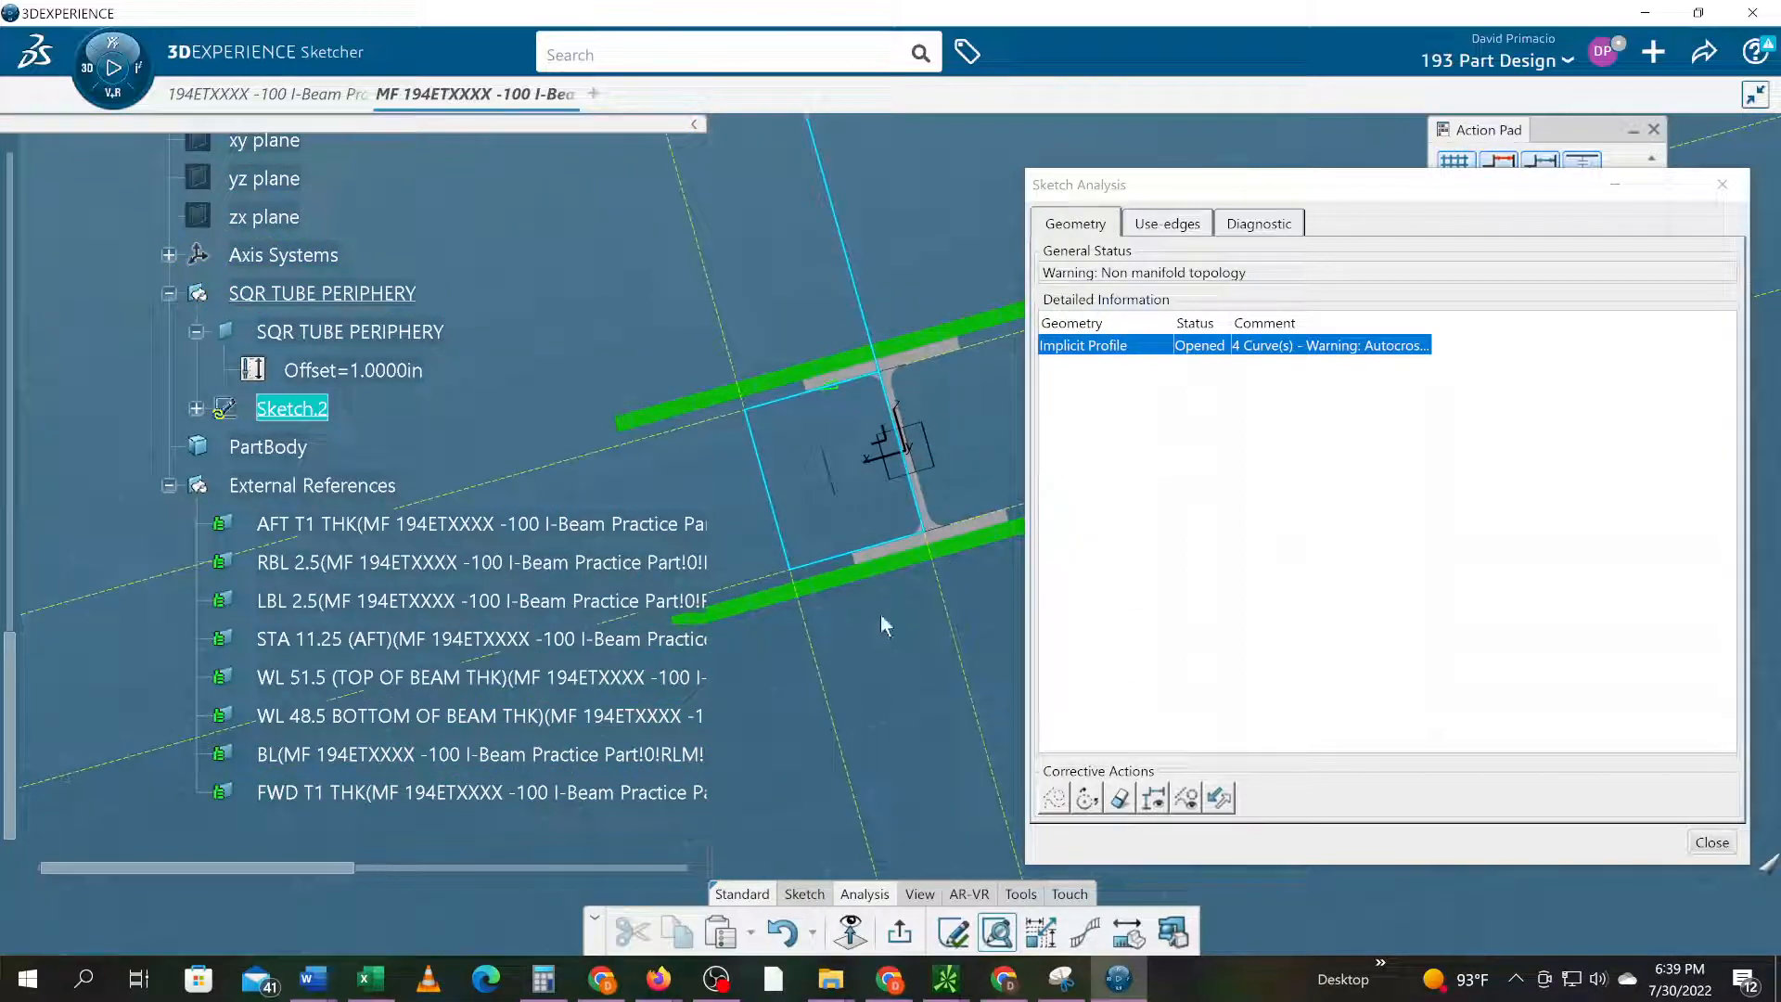
mouse_move(787, 521)
middle_down()
mouse_move(791, 588)
mouse_move(807, 343)
middle_up()
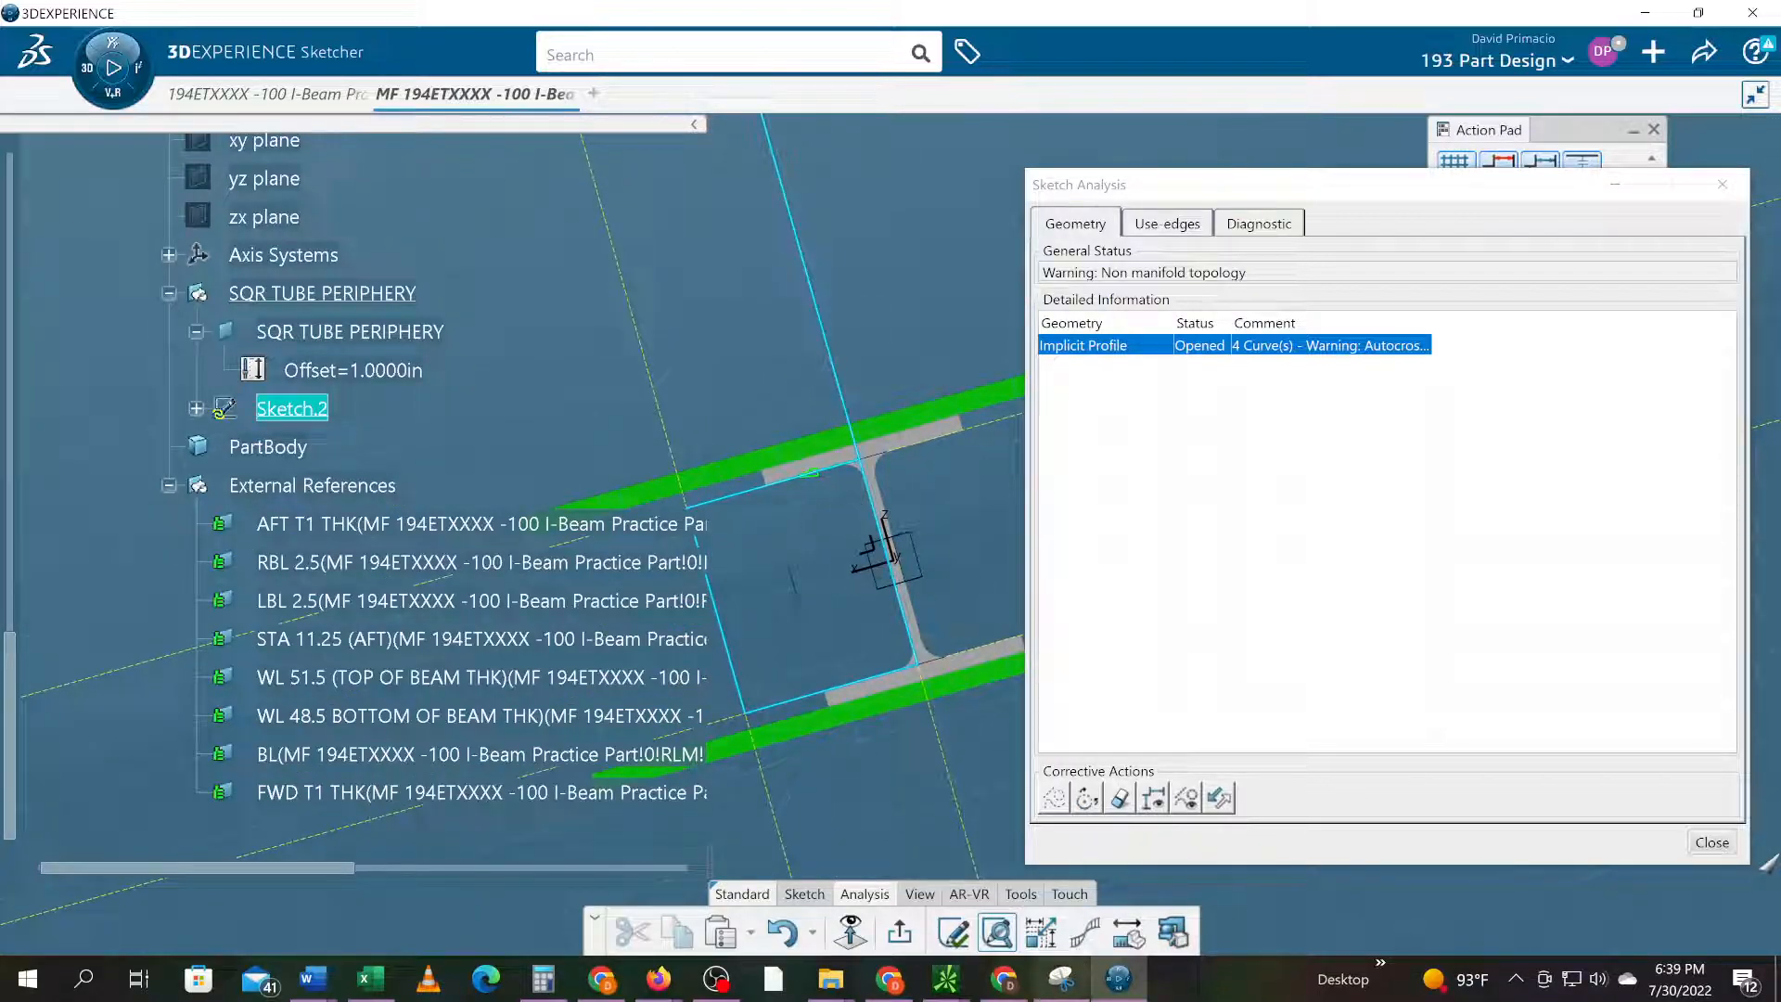
click(804, 894)
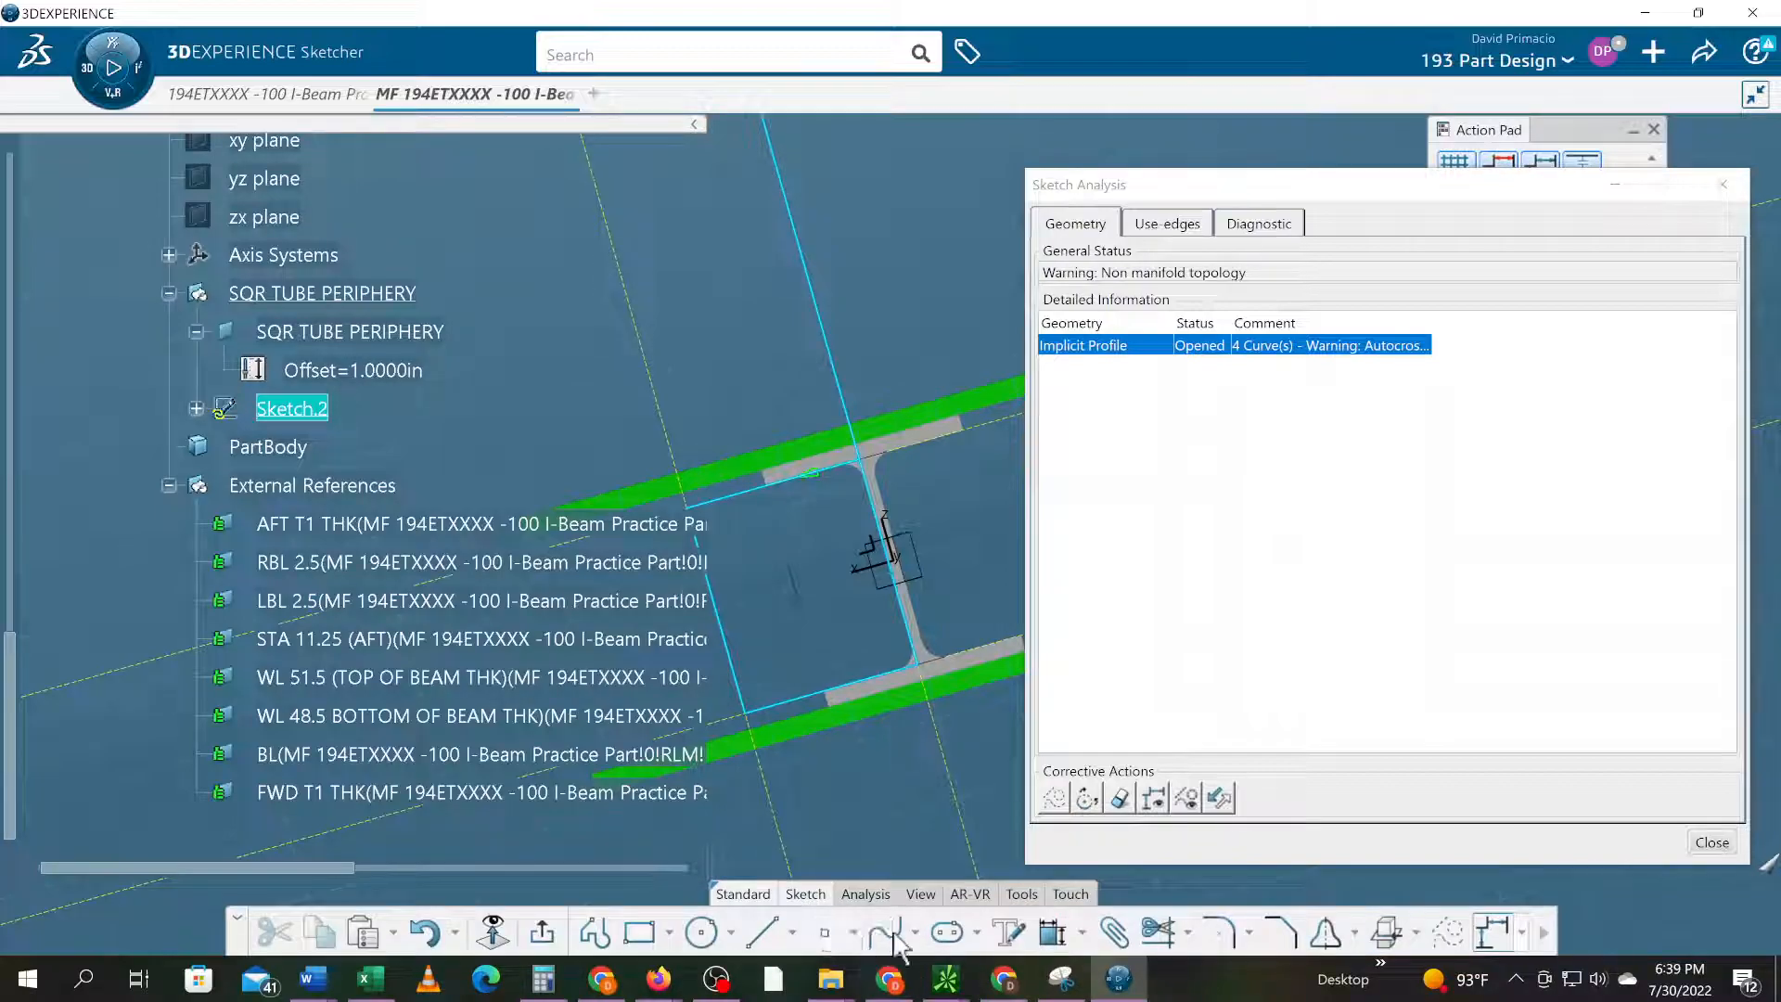
- Try to resolve the opened implicit profile by erasing it from within the Sketch Analysis
click(1083, 937)
click(1118, 800)
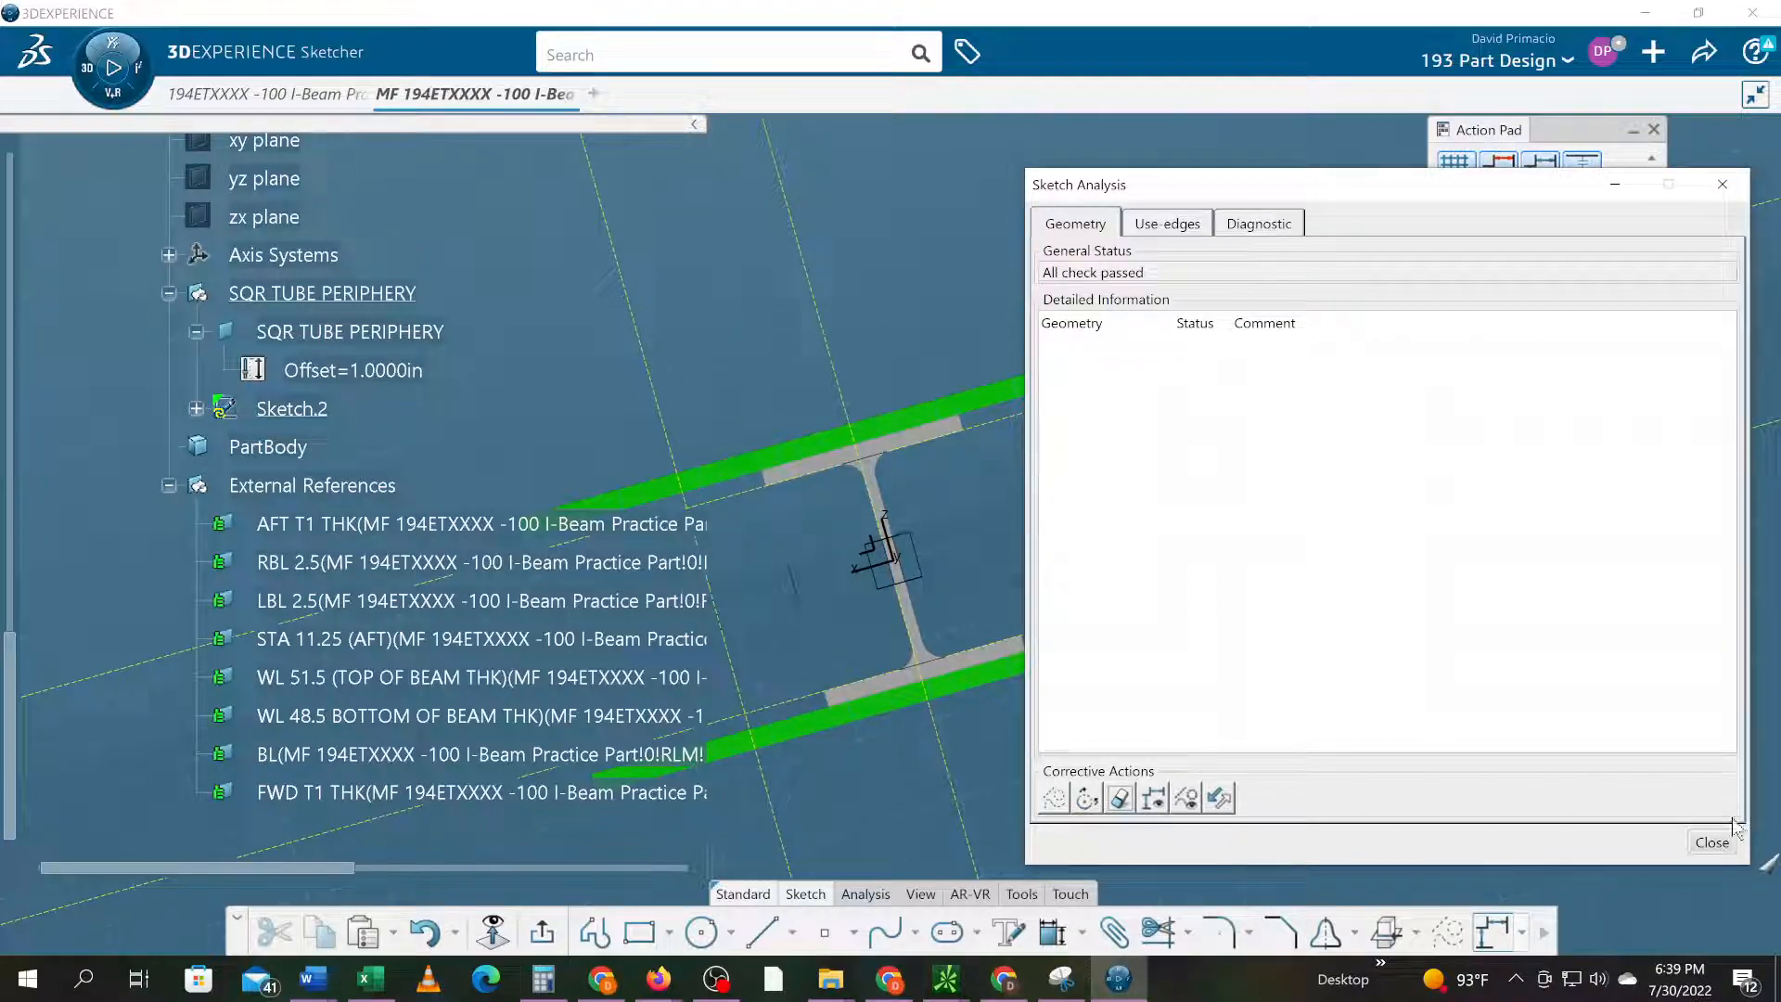
click(1712, 842)
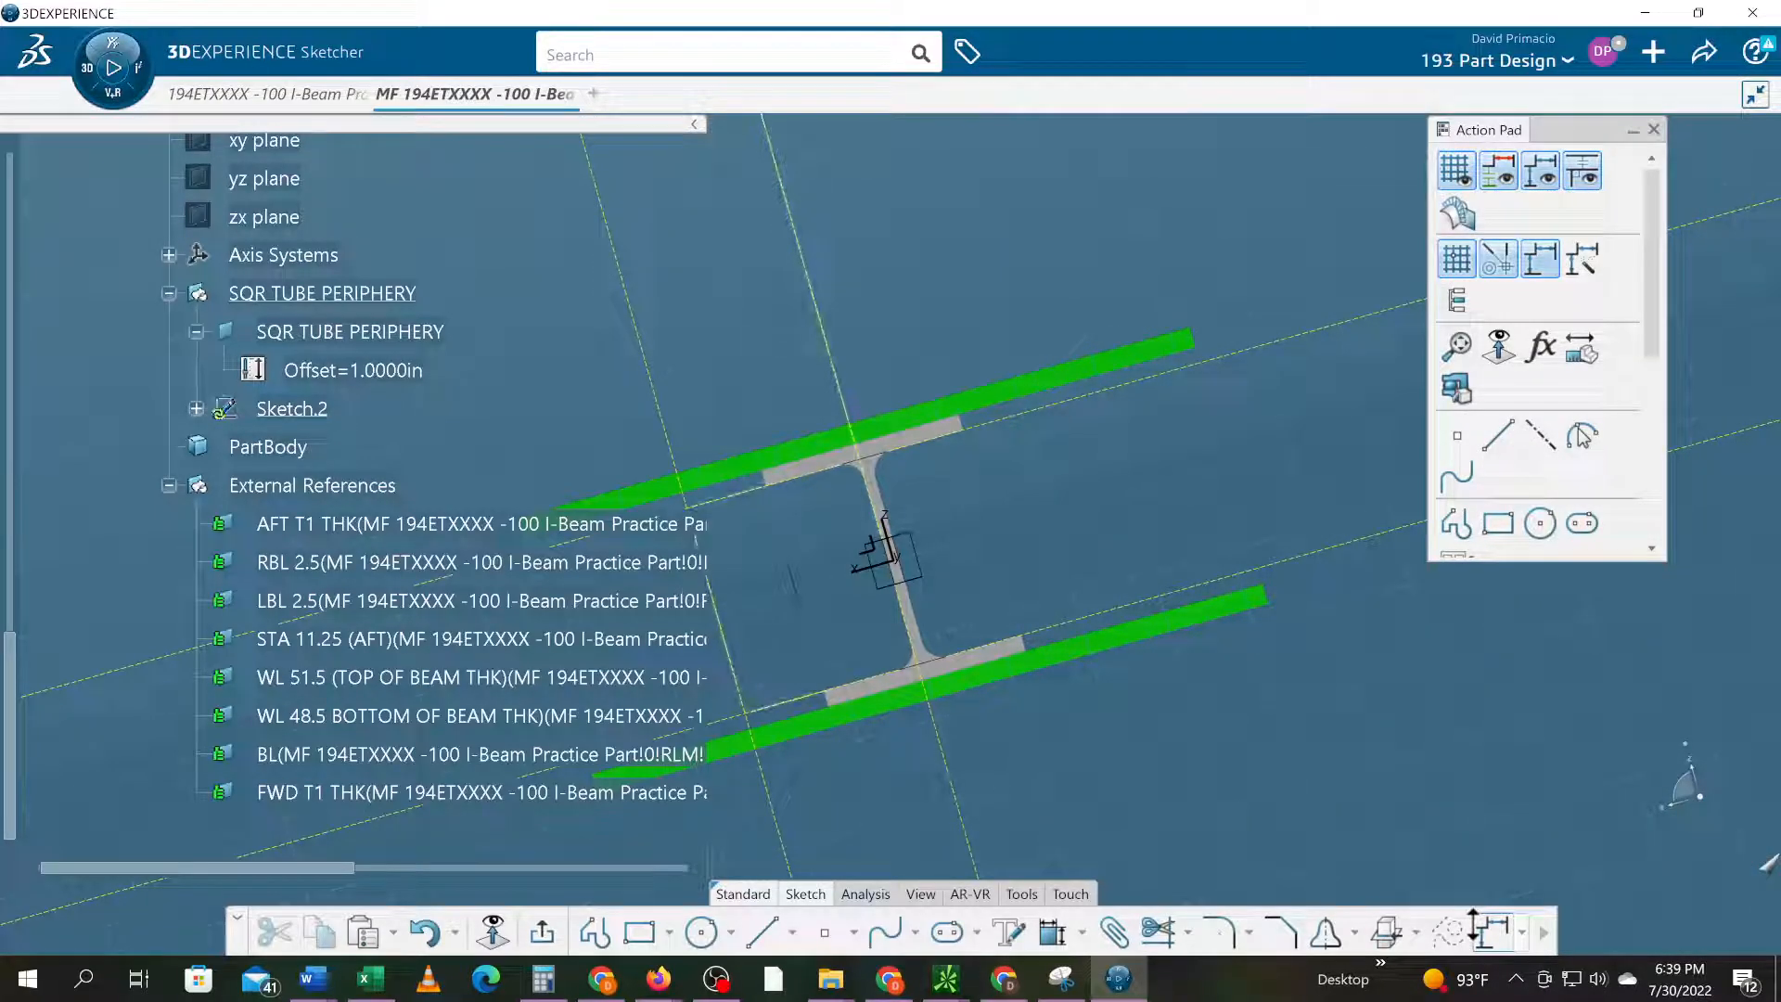
- Quick-trim the leftover portion of the FWD T1 THK line extending above the beam's top flange
click(1190, 934)
click(1174, 795)
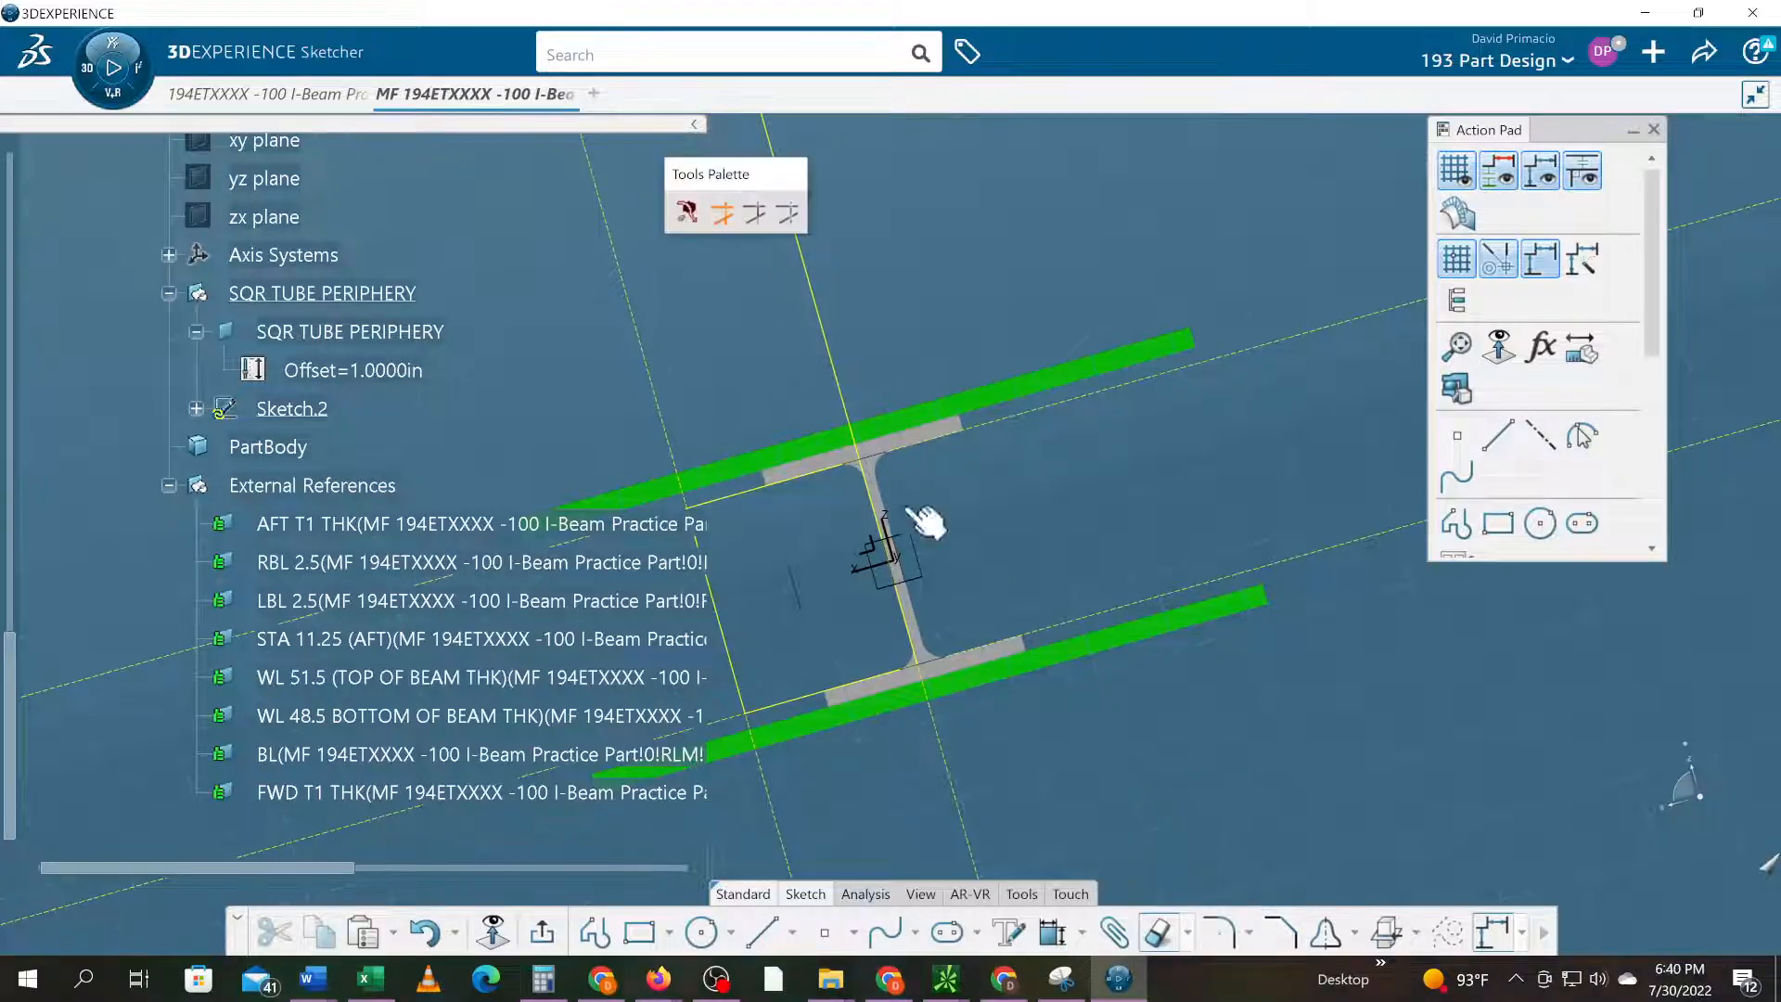
click(825, 325)
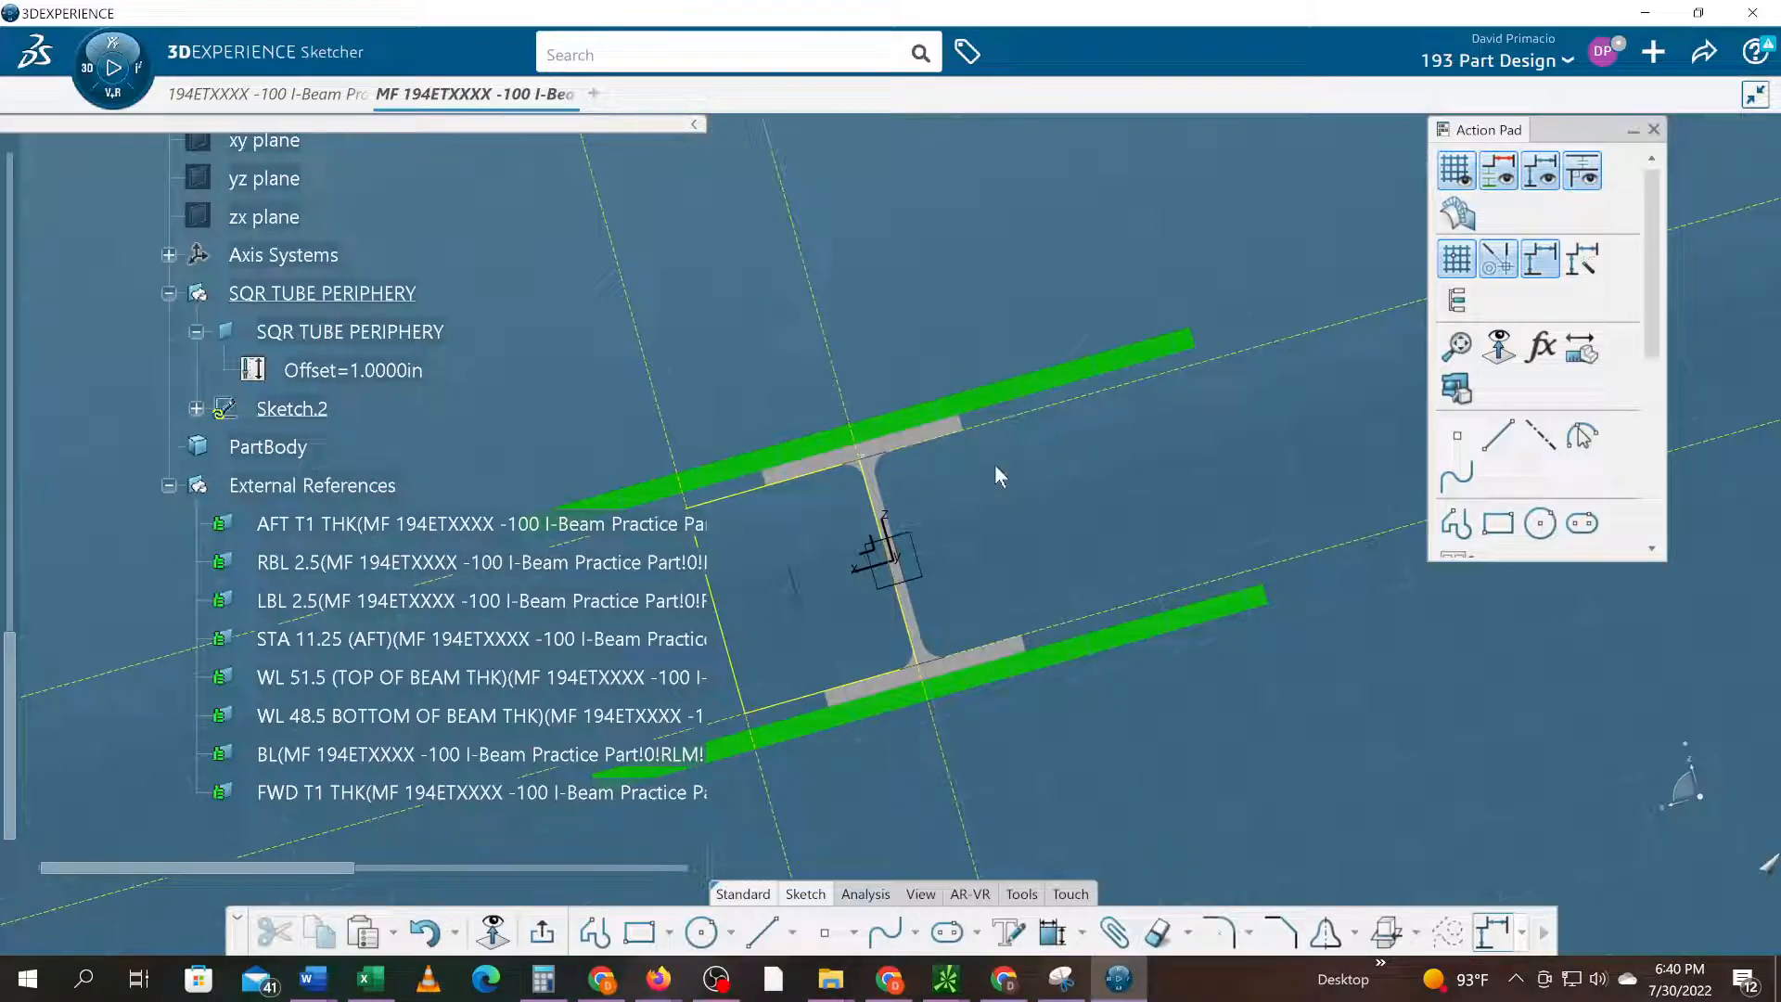
- Rerun the Sketch Analysis on the trimmed profile, highlight the implicit profile and check the sketch's solving status
mouse_move(780, 566)
middle_down()
mouse_move(795, 638)
mouse_move(804, 525)
mouse_move(810, 659)
mouse_move(954, 504)
mouse_move(906, 544)
mouse_move(1027, 803)
mouse_move(1113, 695)
mouse_move(1125, 529)
middle_up()
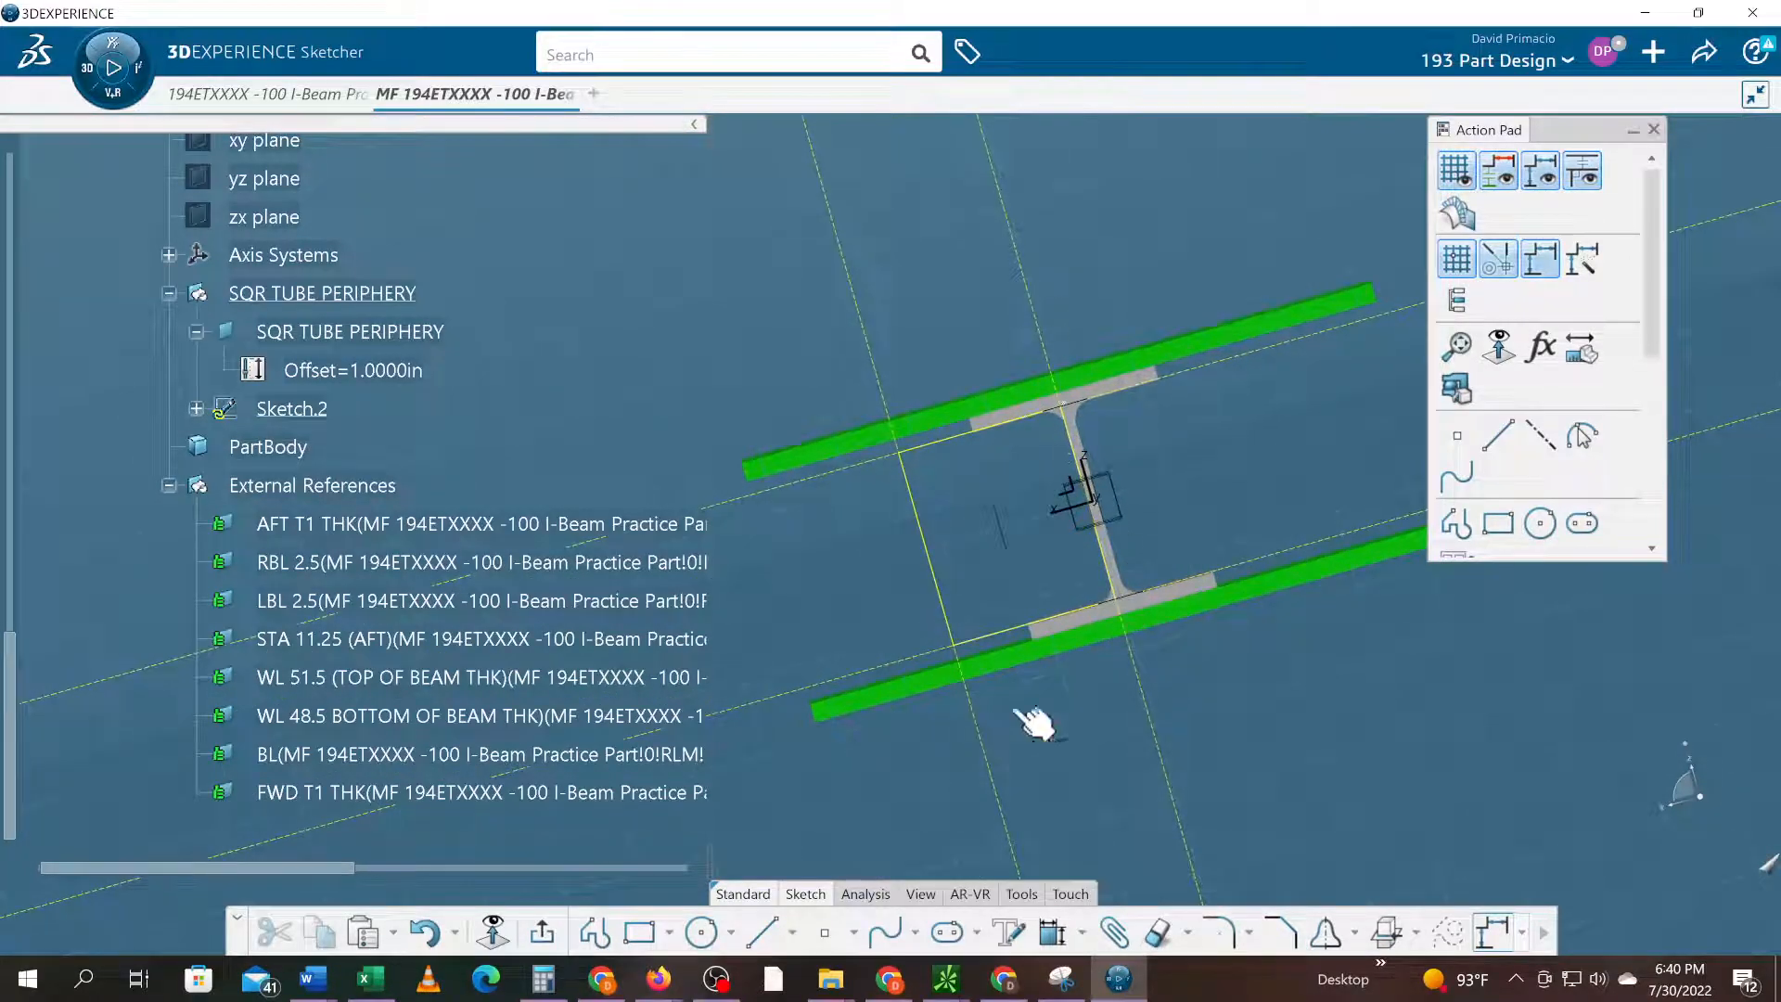
click(1020, 893)
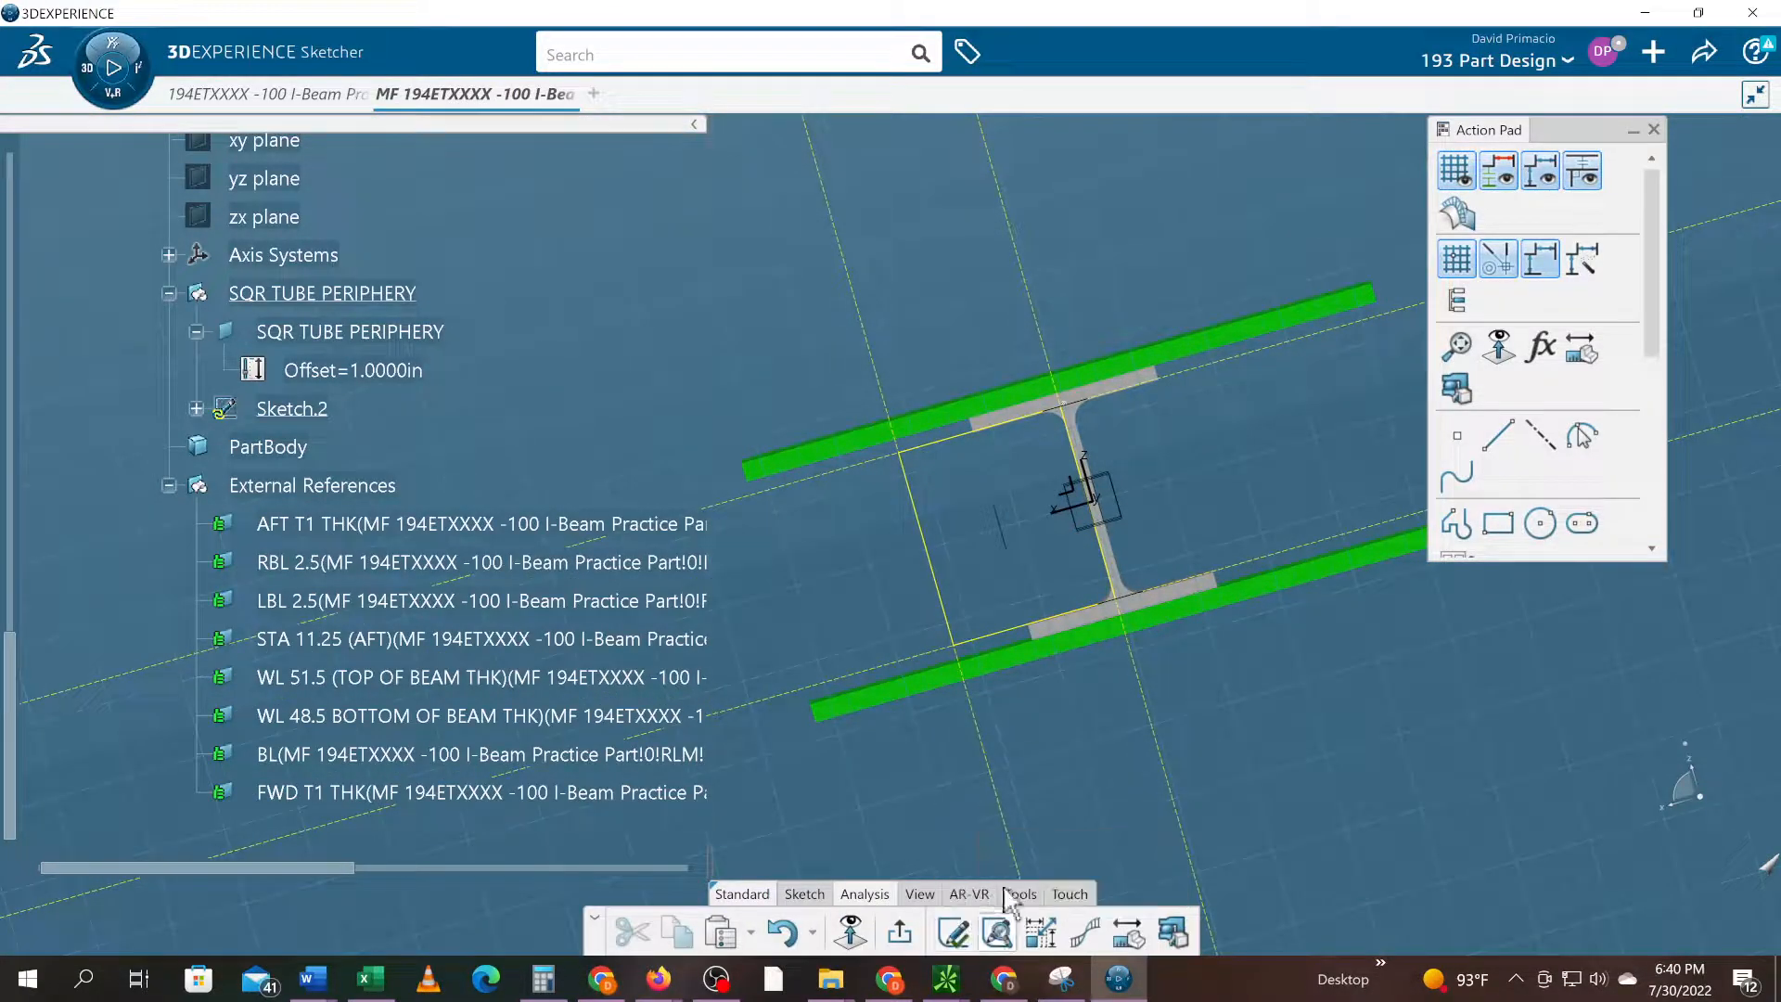
click(997, 931)
click(1170, 346)
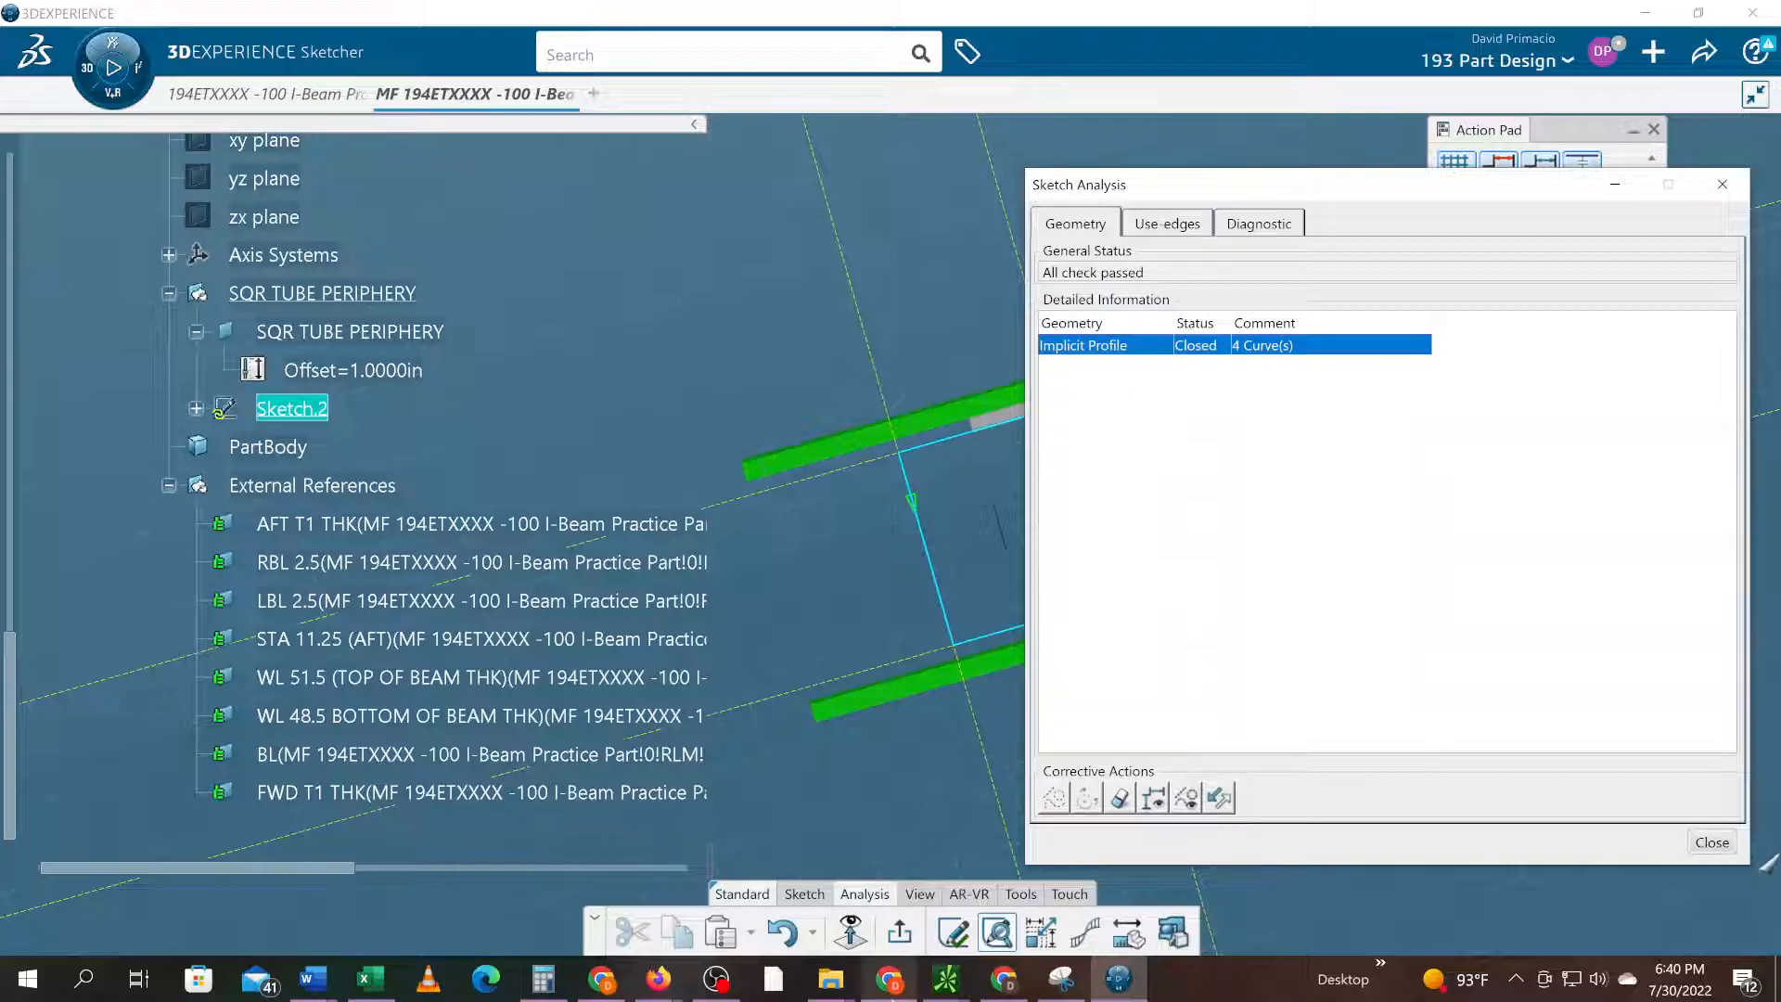
click(953, 931)
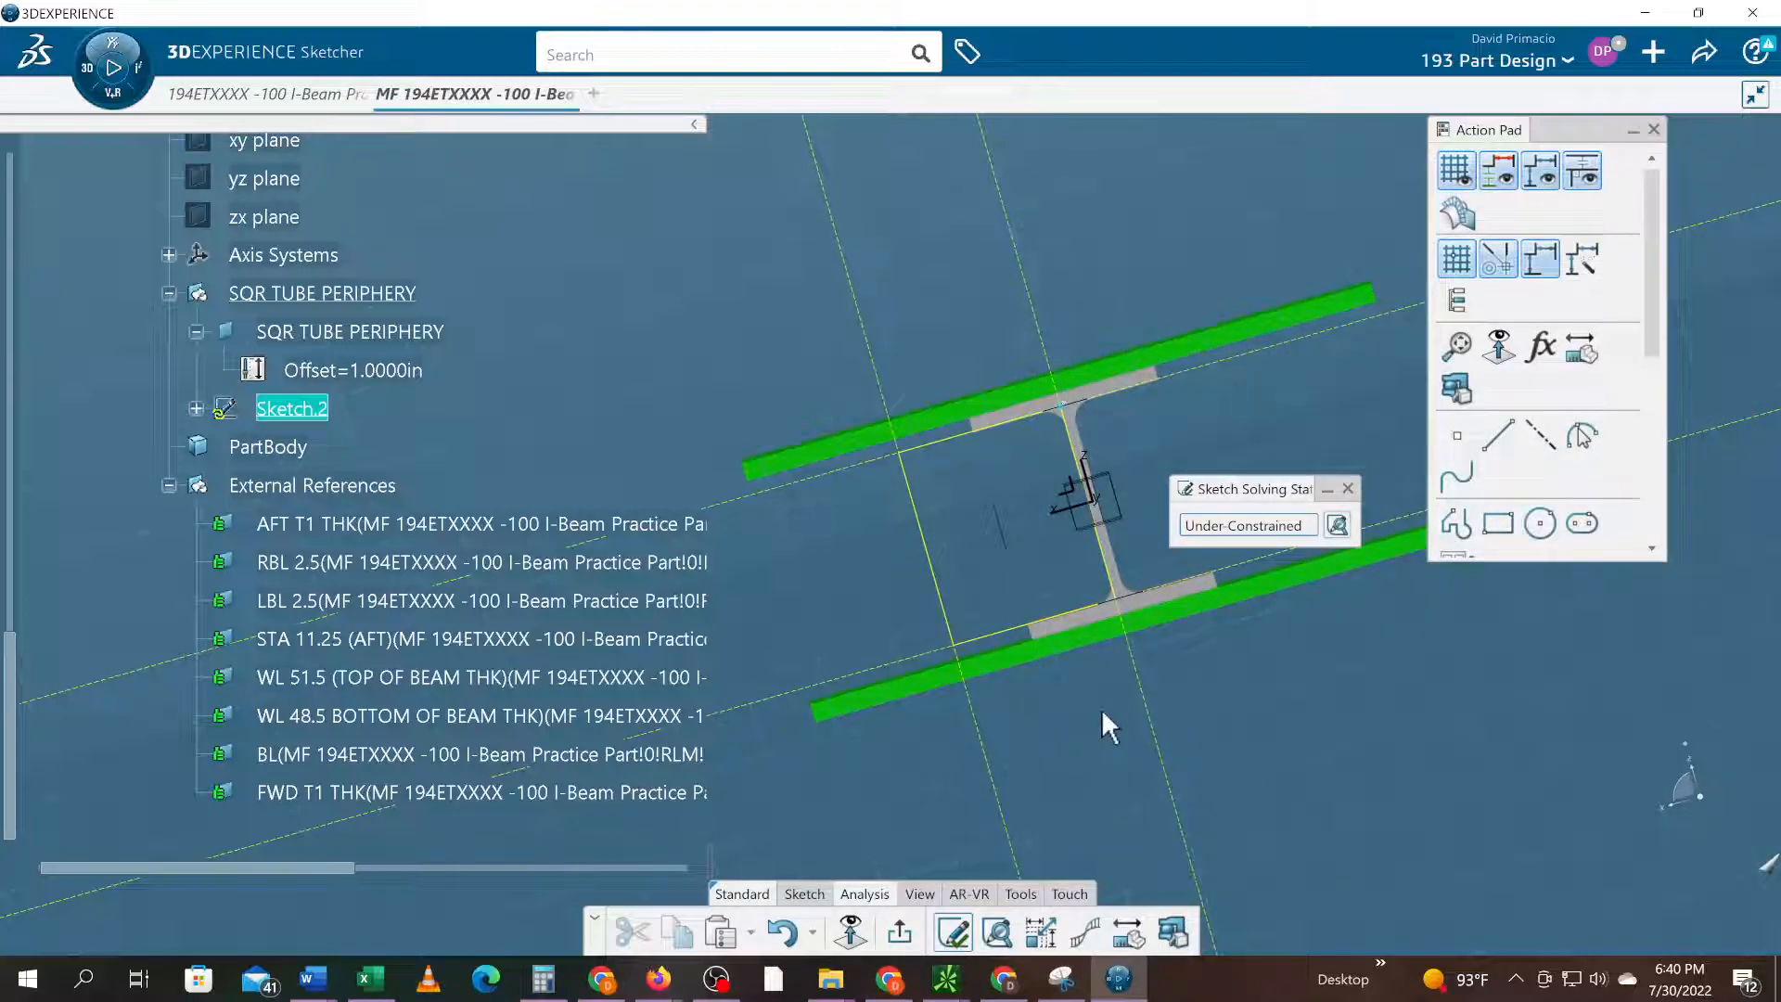
mouse_move(1261, 770)
middle_down()
mouse_move(1272, 752)
mouse_move(1275, 766)
middle_up()
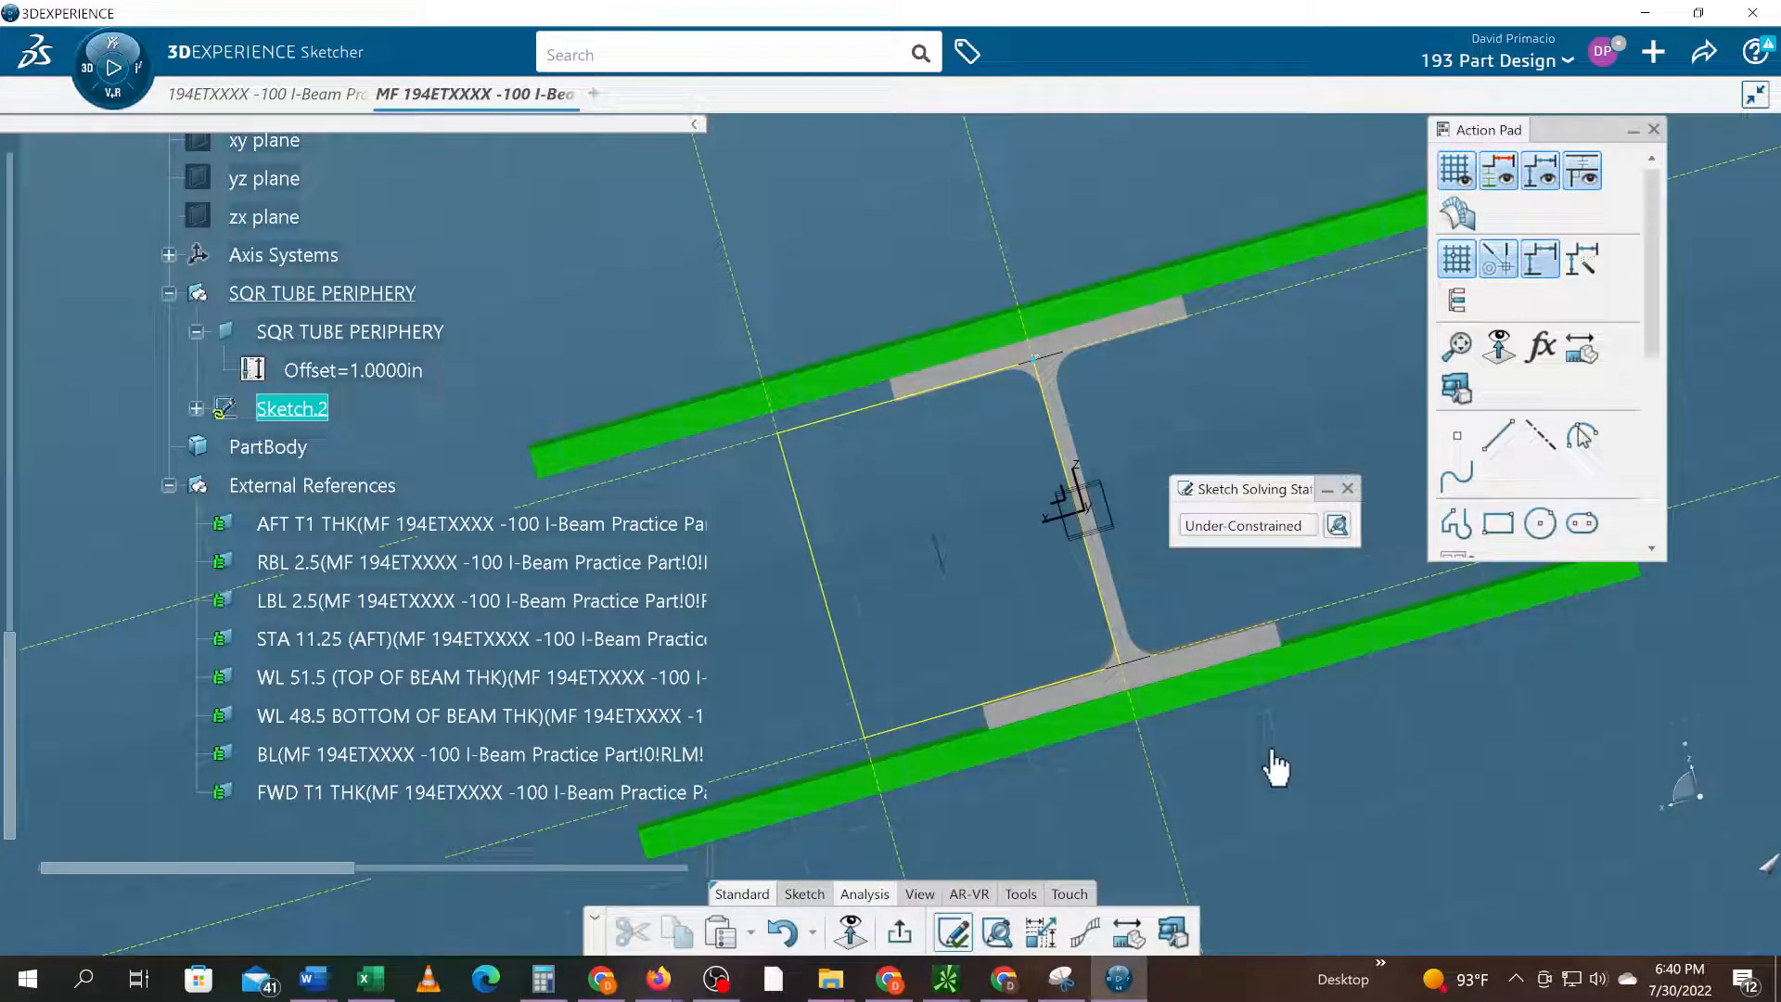
click(788, 898)
click(1221, 933)
drag(681, 373, 1243, 760)
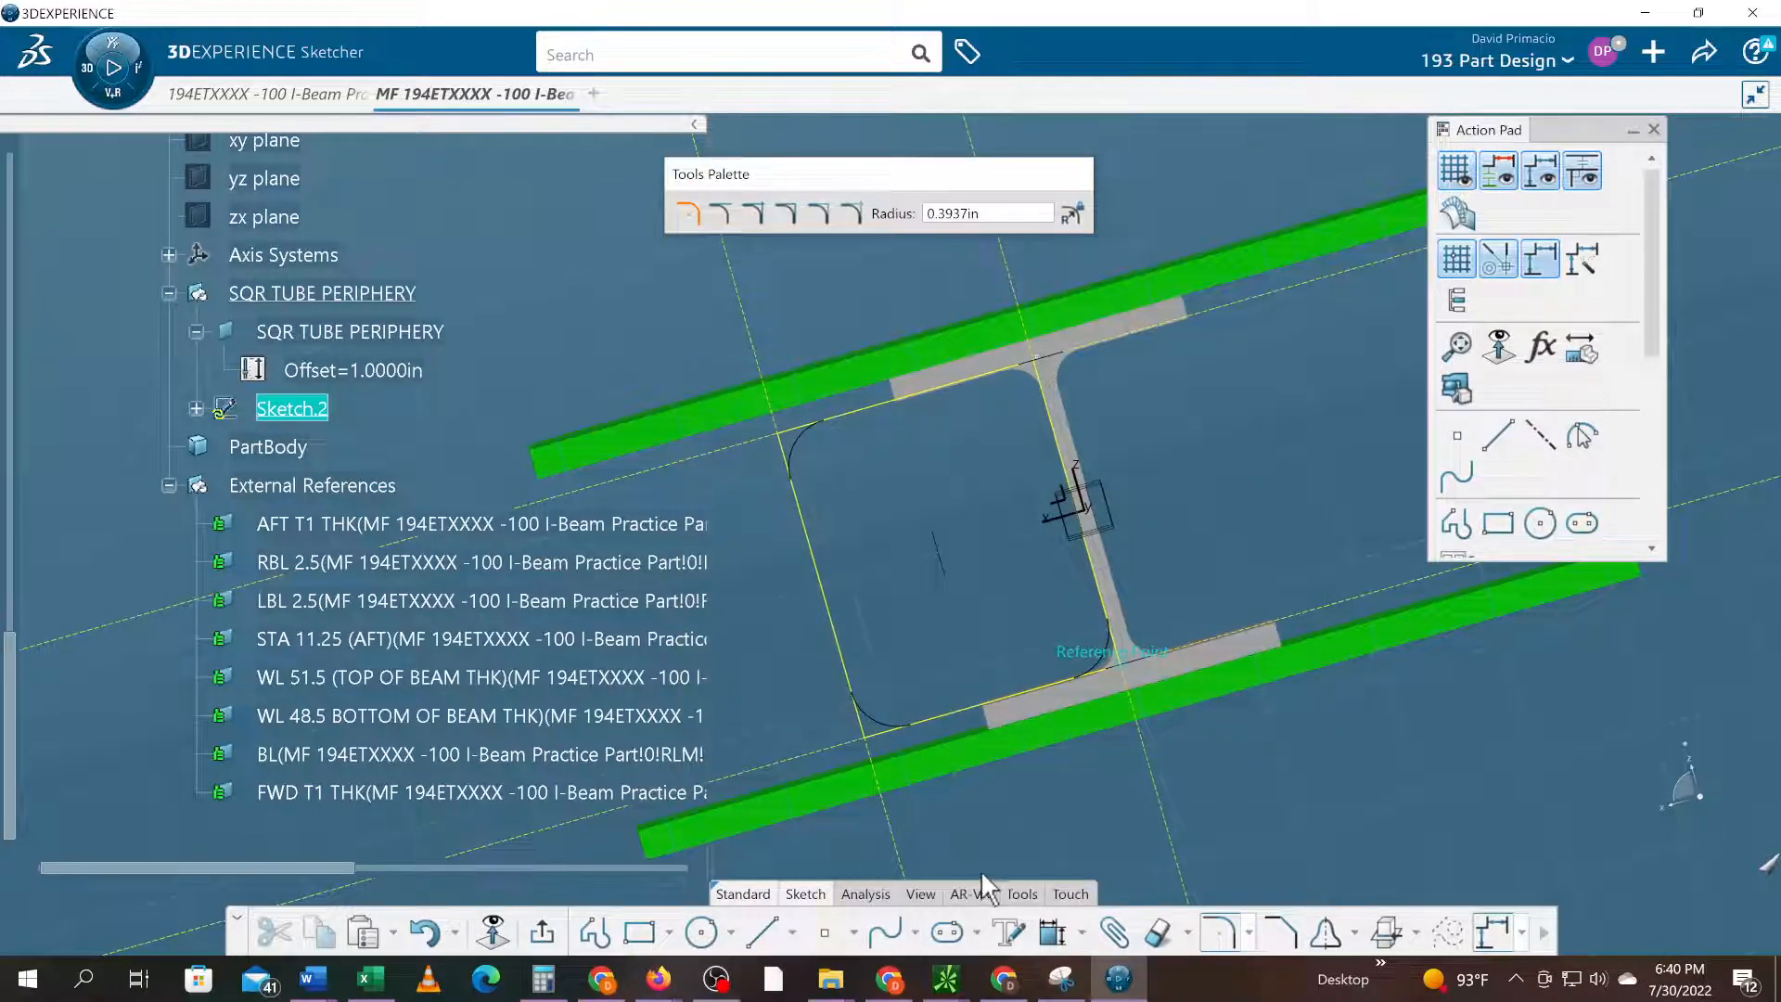
mouse_move(548, 971)
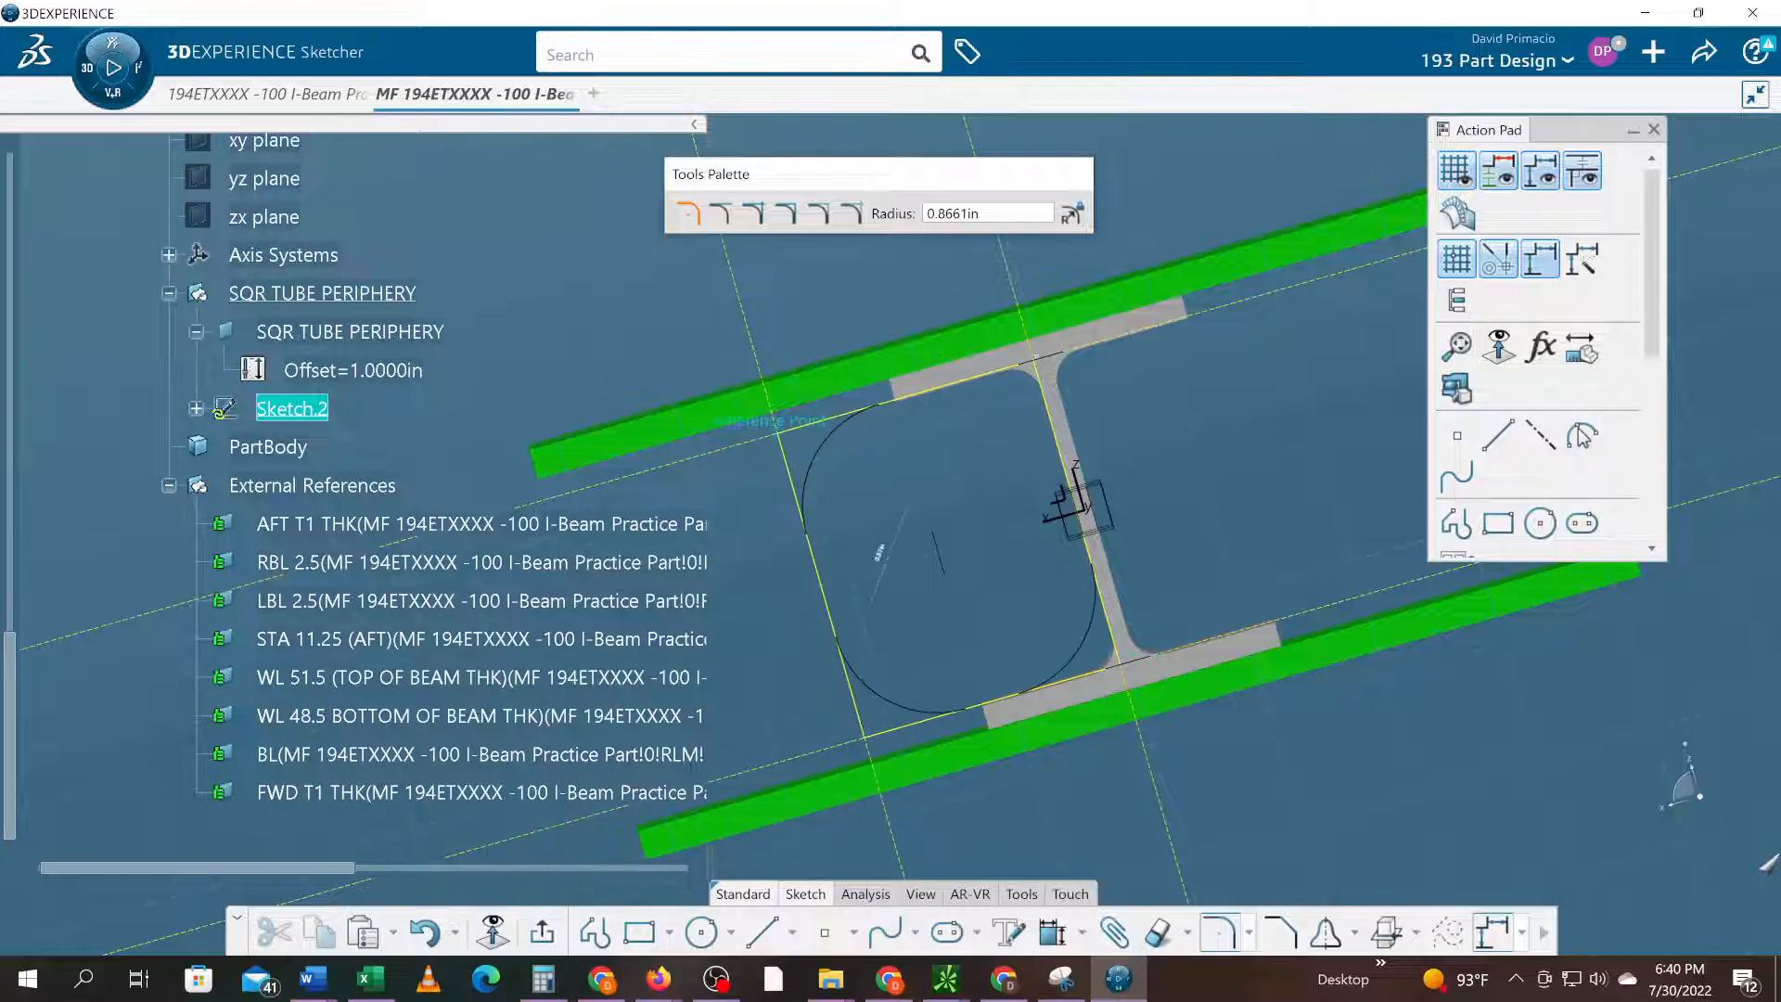
click(1217, 932)
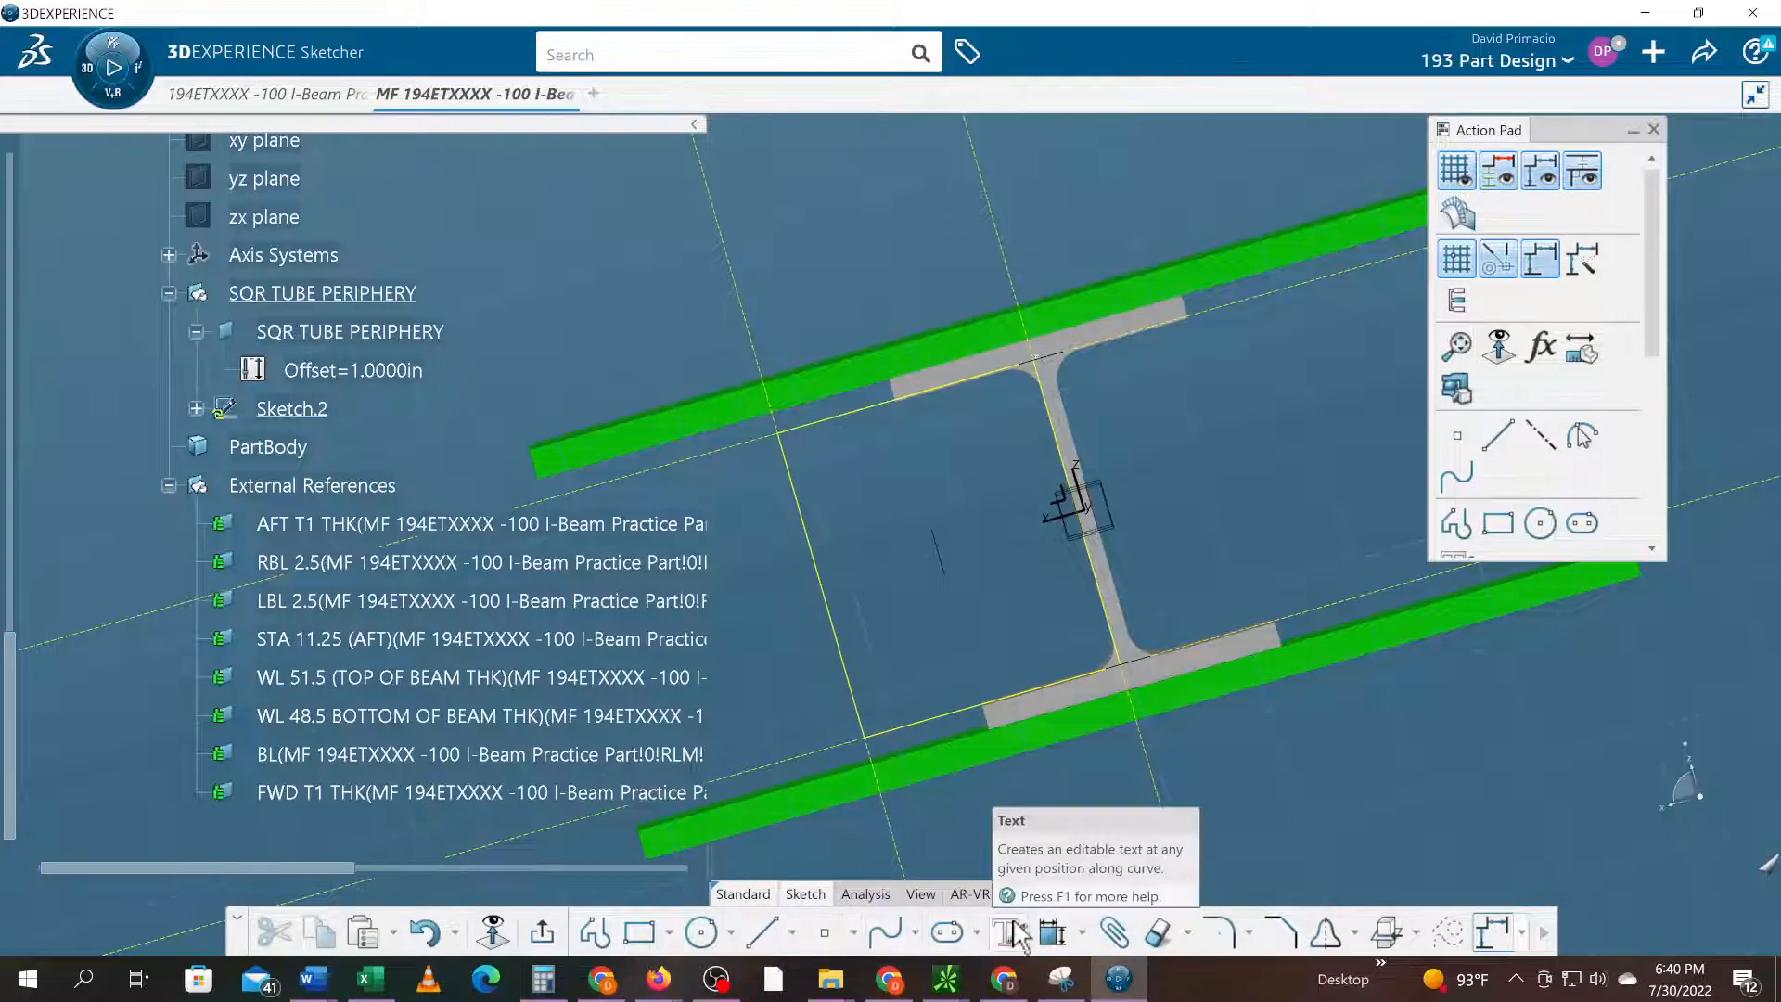
- Round all four corners of the closed tube profile with a 0.25 in radius, working in a view normal to the sketch
click(920, 893)
click(798, 933)
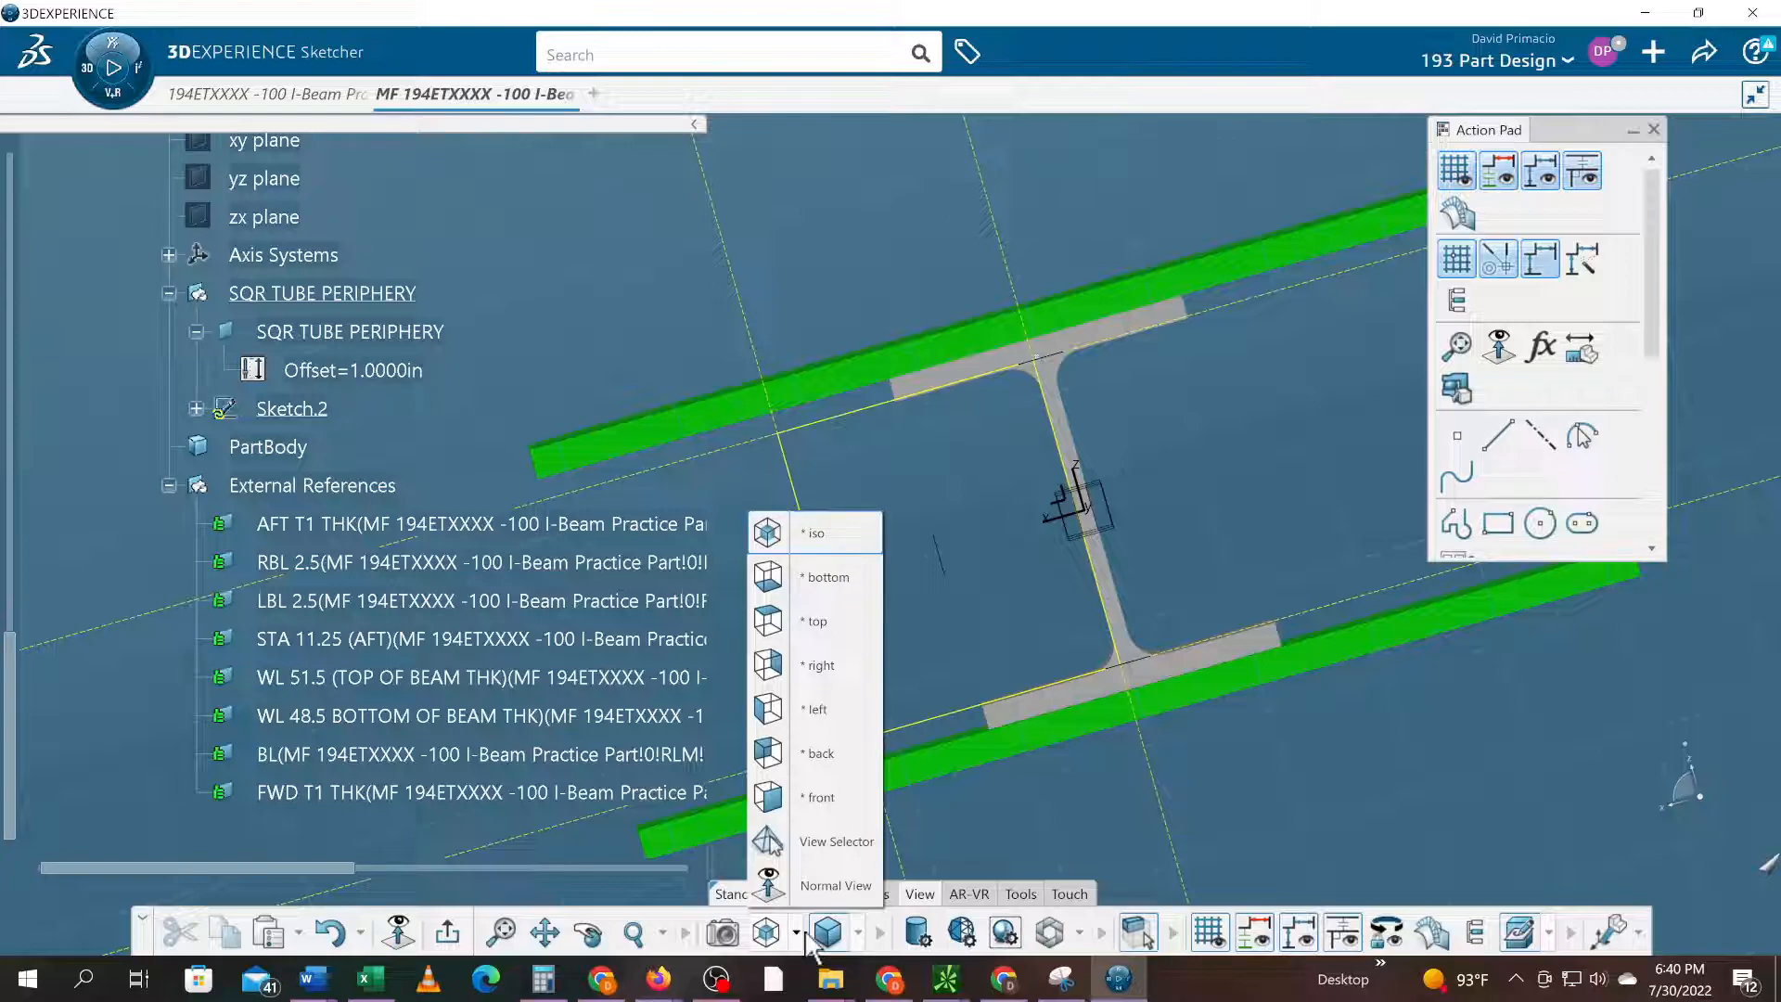
click(803, 892)
middle_drag(976, 861, 1006, 739)
scroll(1006, 739, up, 1)
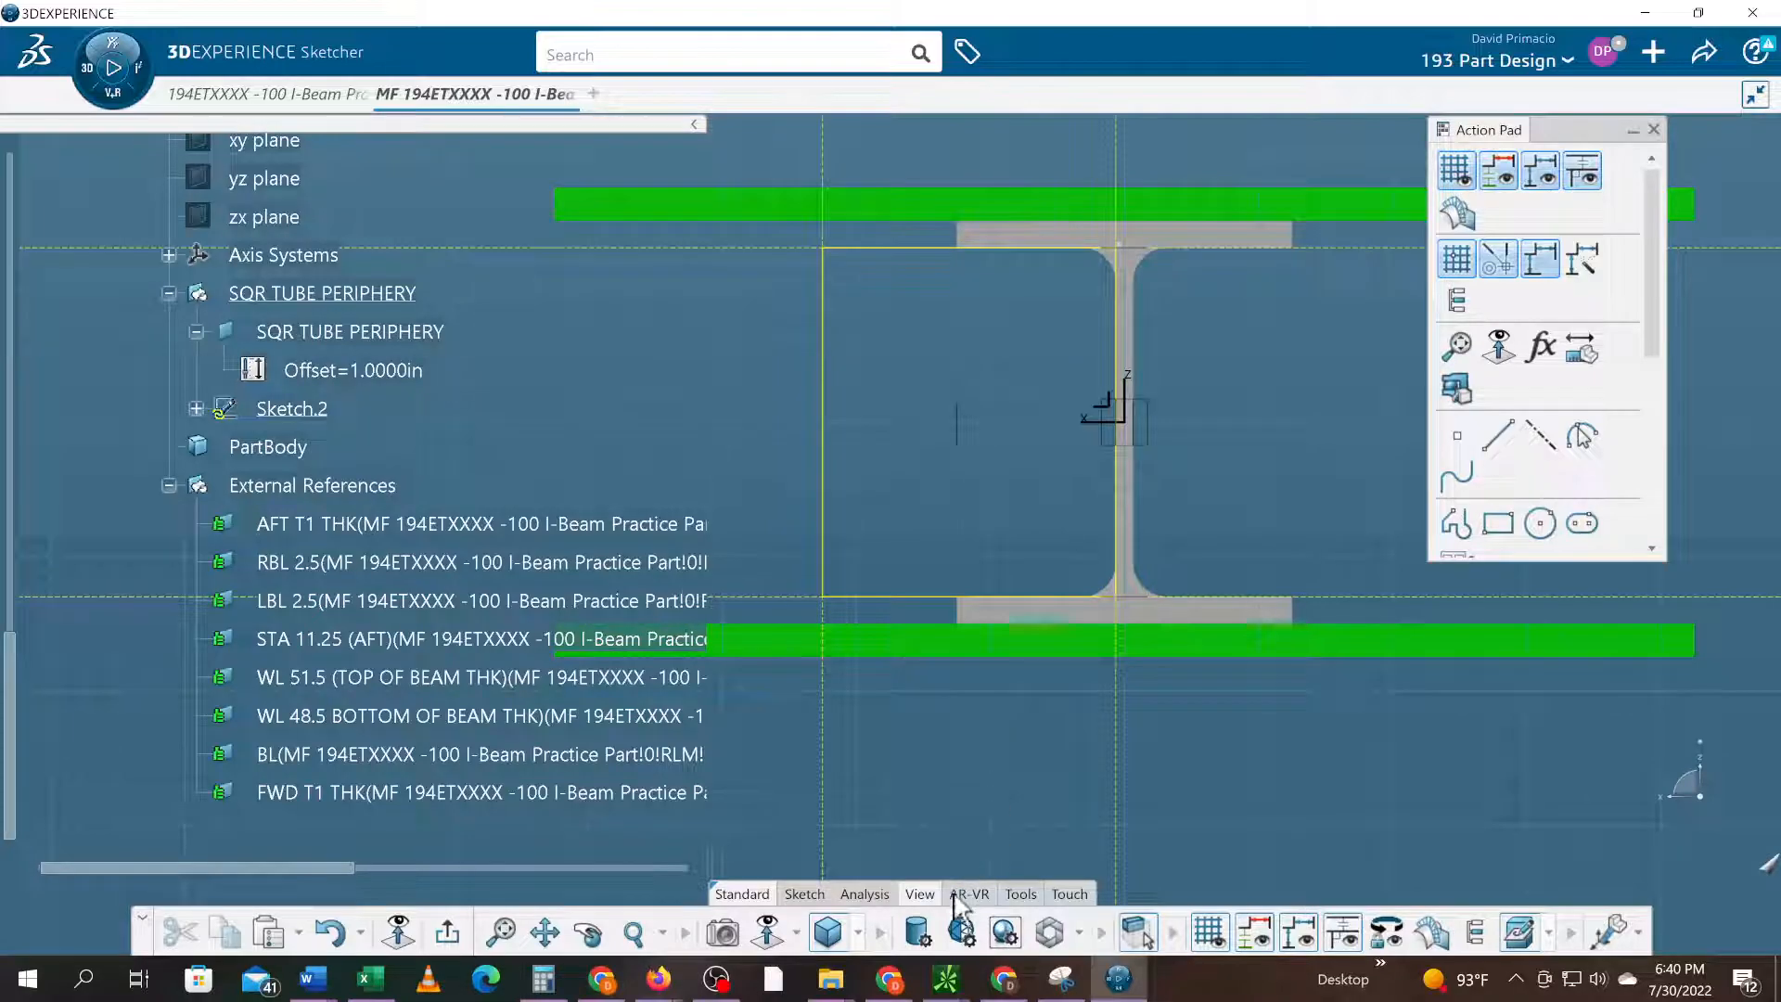
click(805, 893)
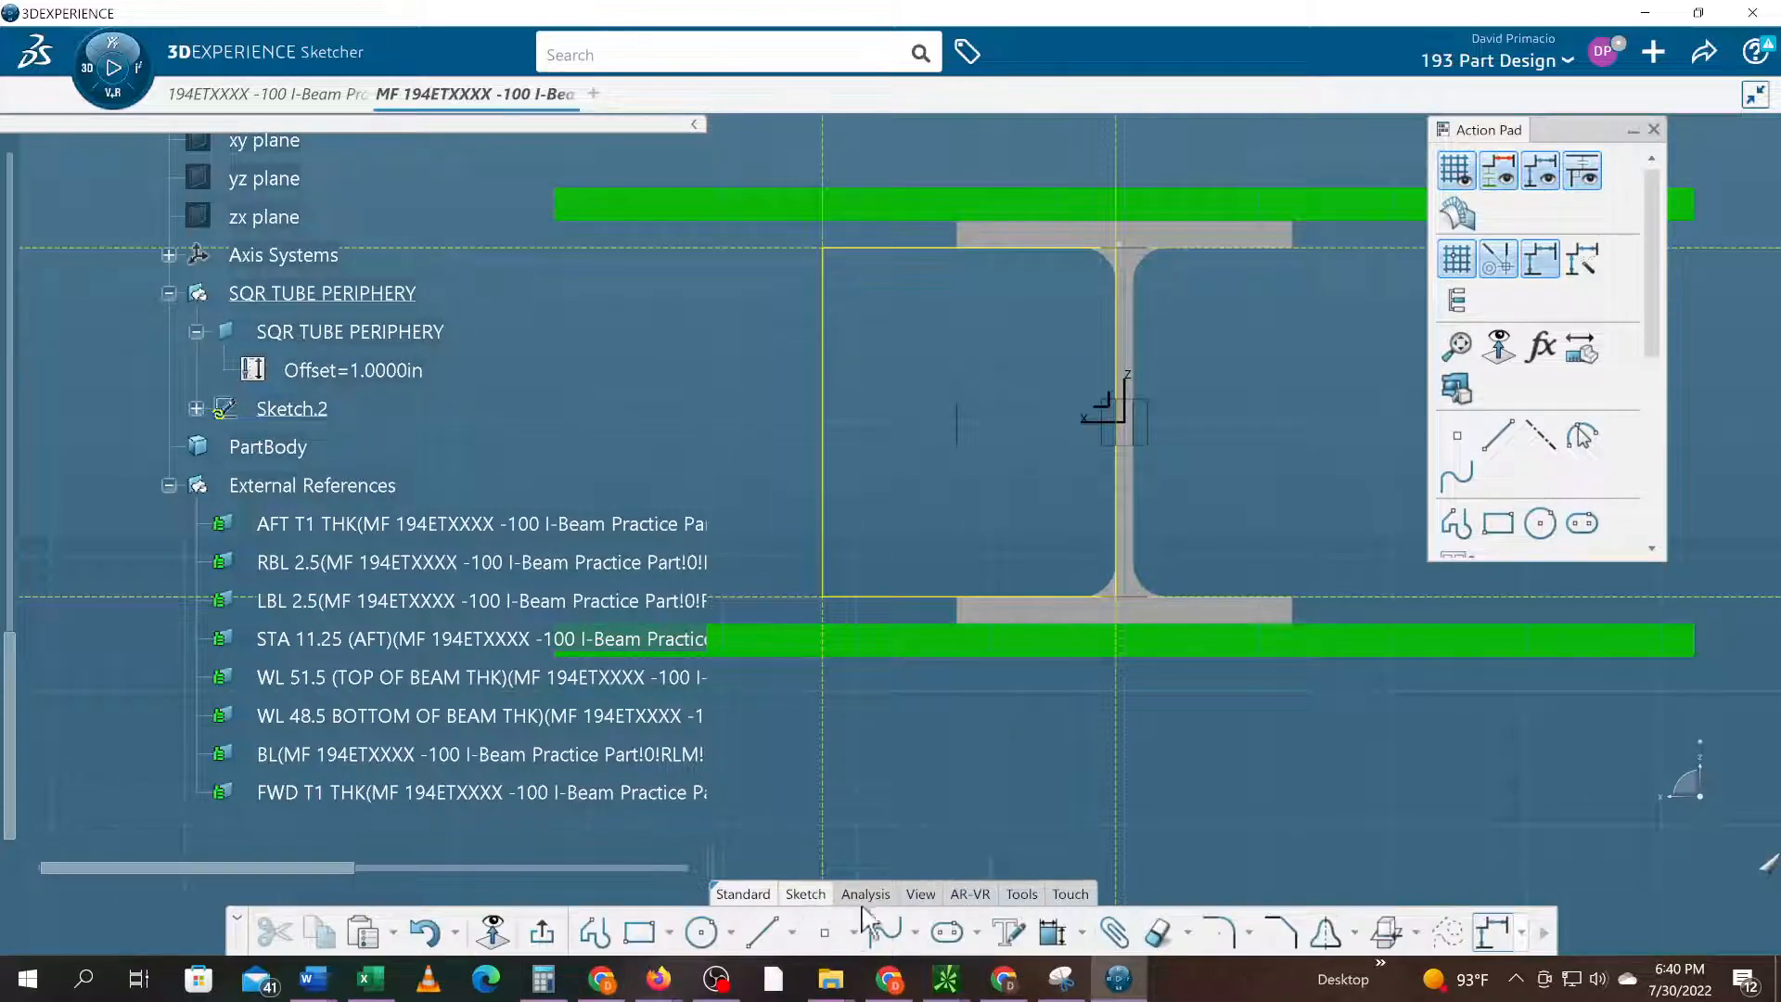
click(1219, 931)
mouse_move(613, 219)
mouse_down()
mouse_move(1196, 635)
mouse_move(1226, 697)
mouse_up()
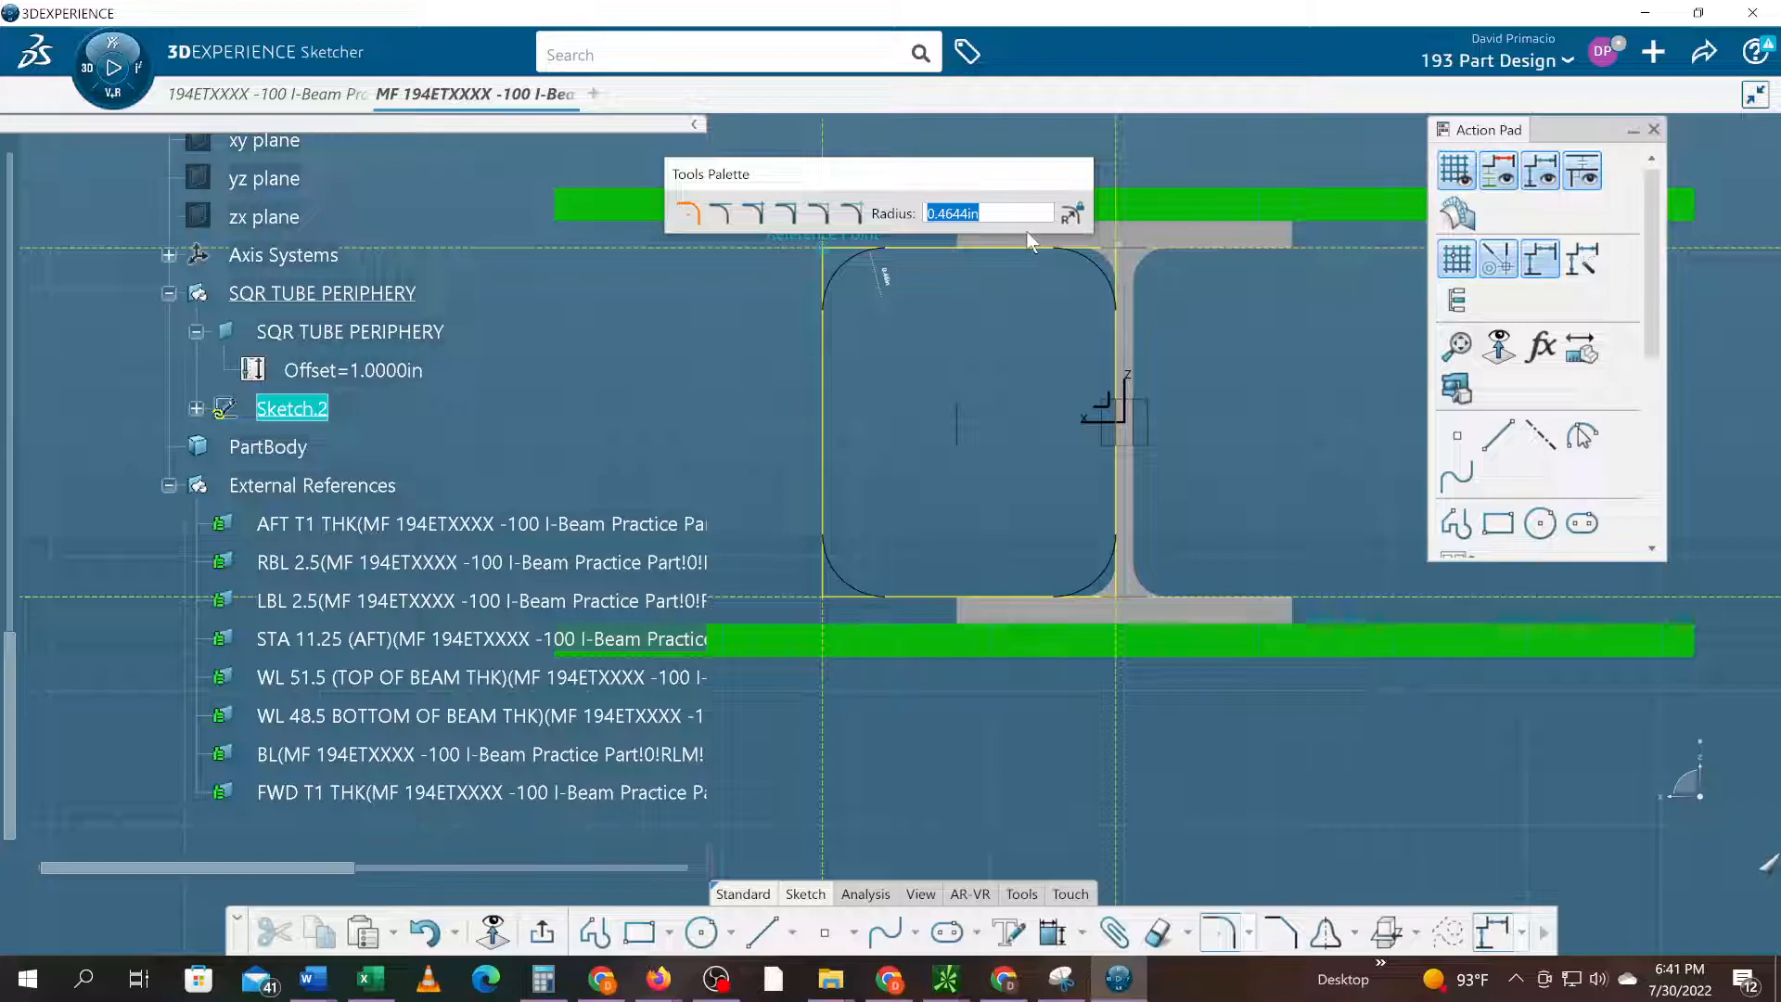
text(.25)
key(Return)
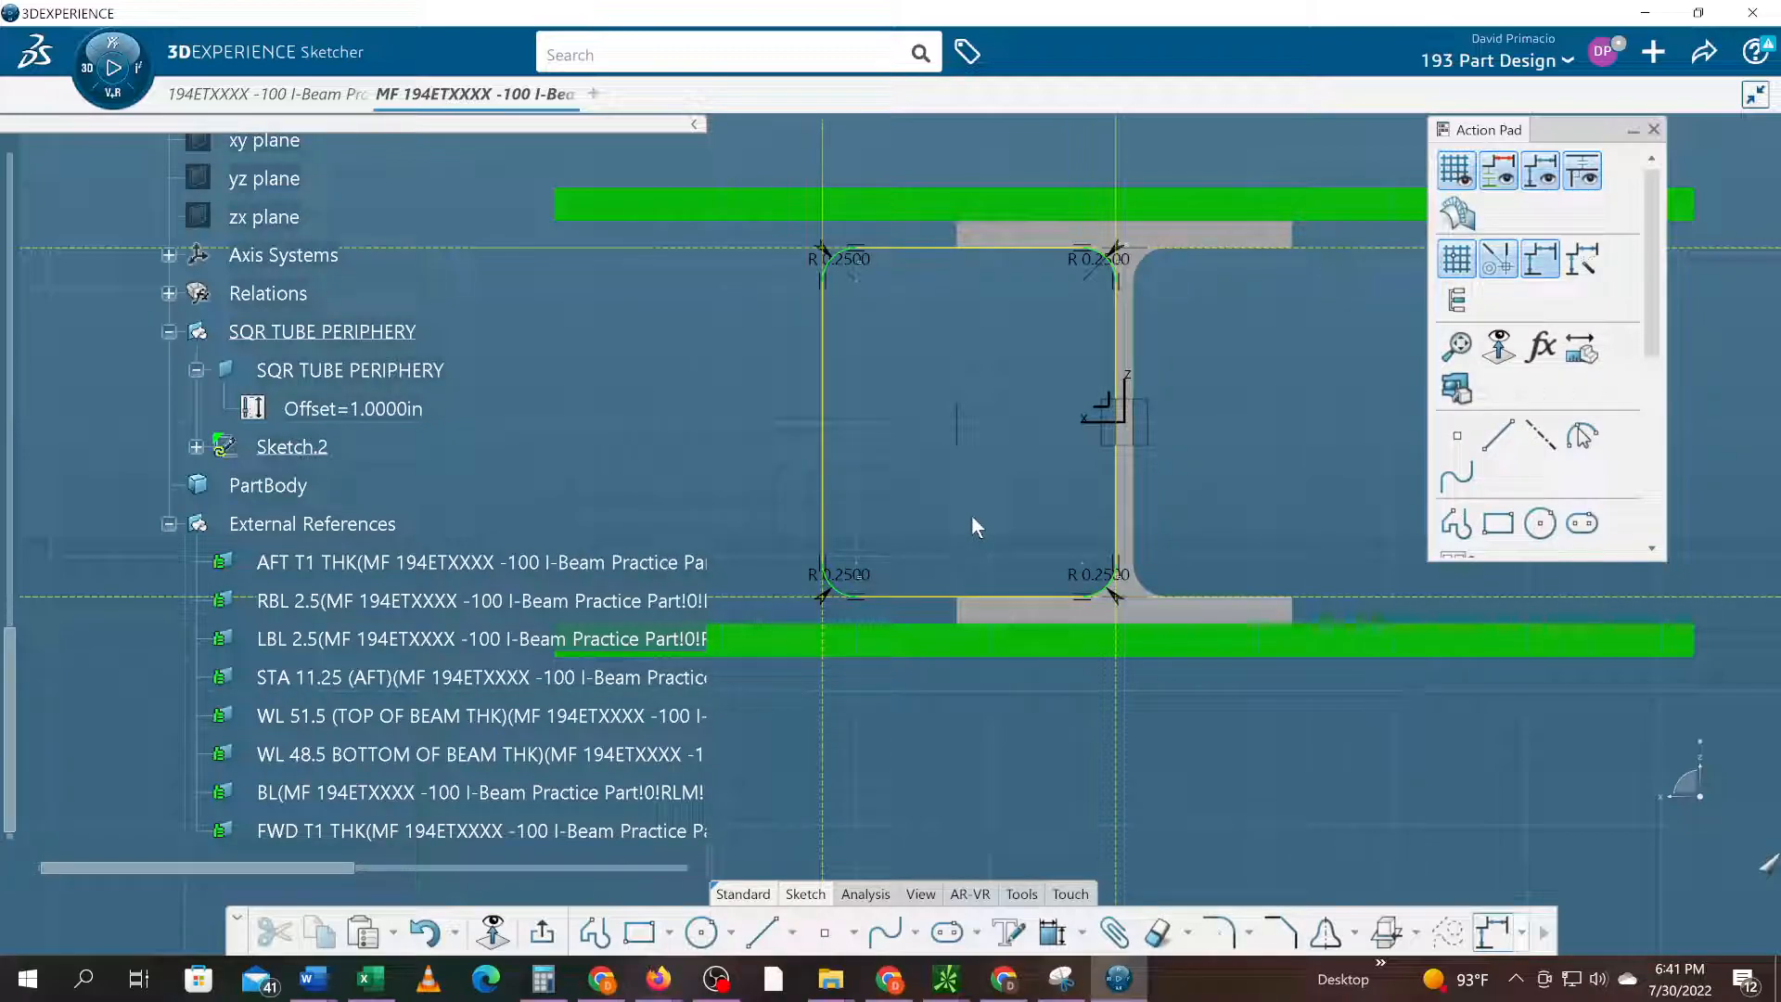
- Dimension the profile's width between its two vertical sides and place the value outside the profile on the aft side
click(1055, 935)
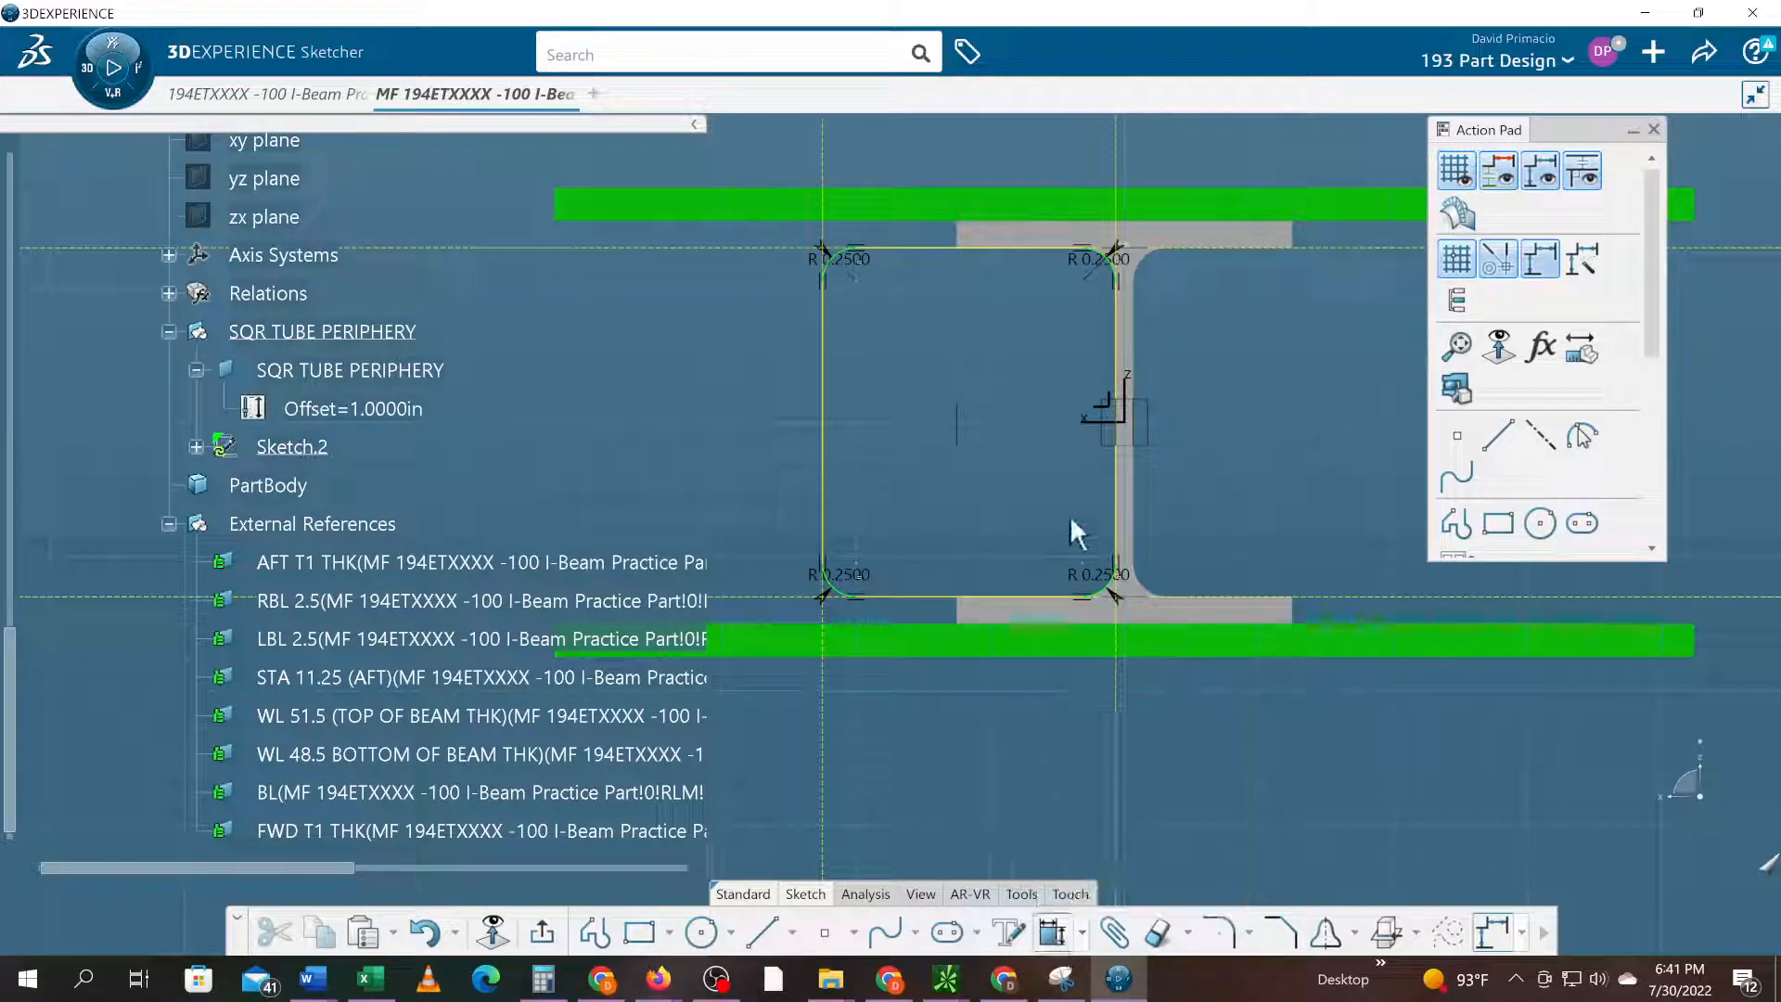
click(1114, 477)
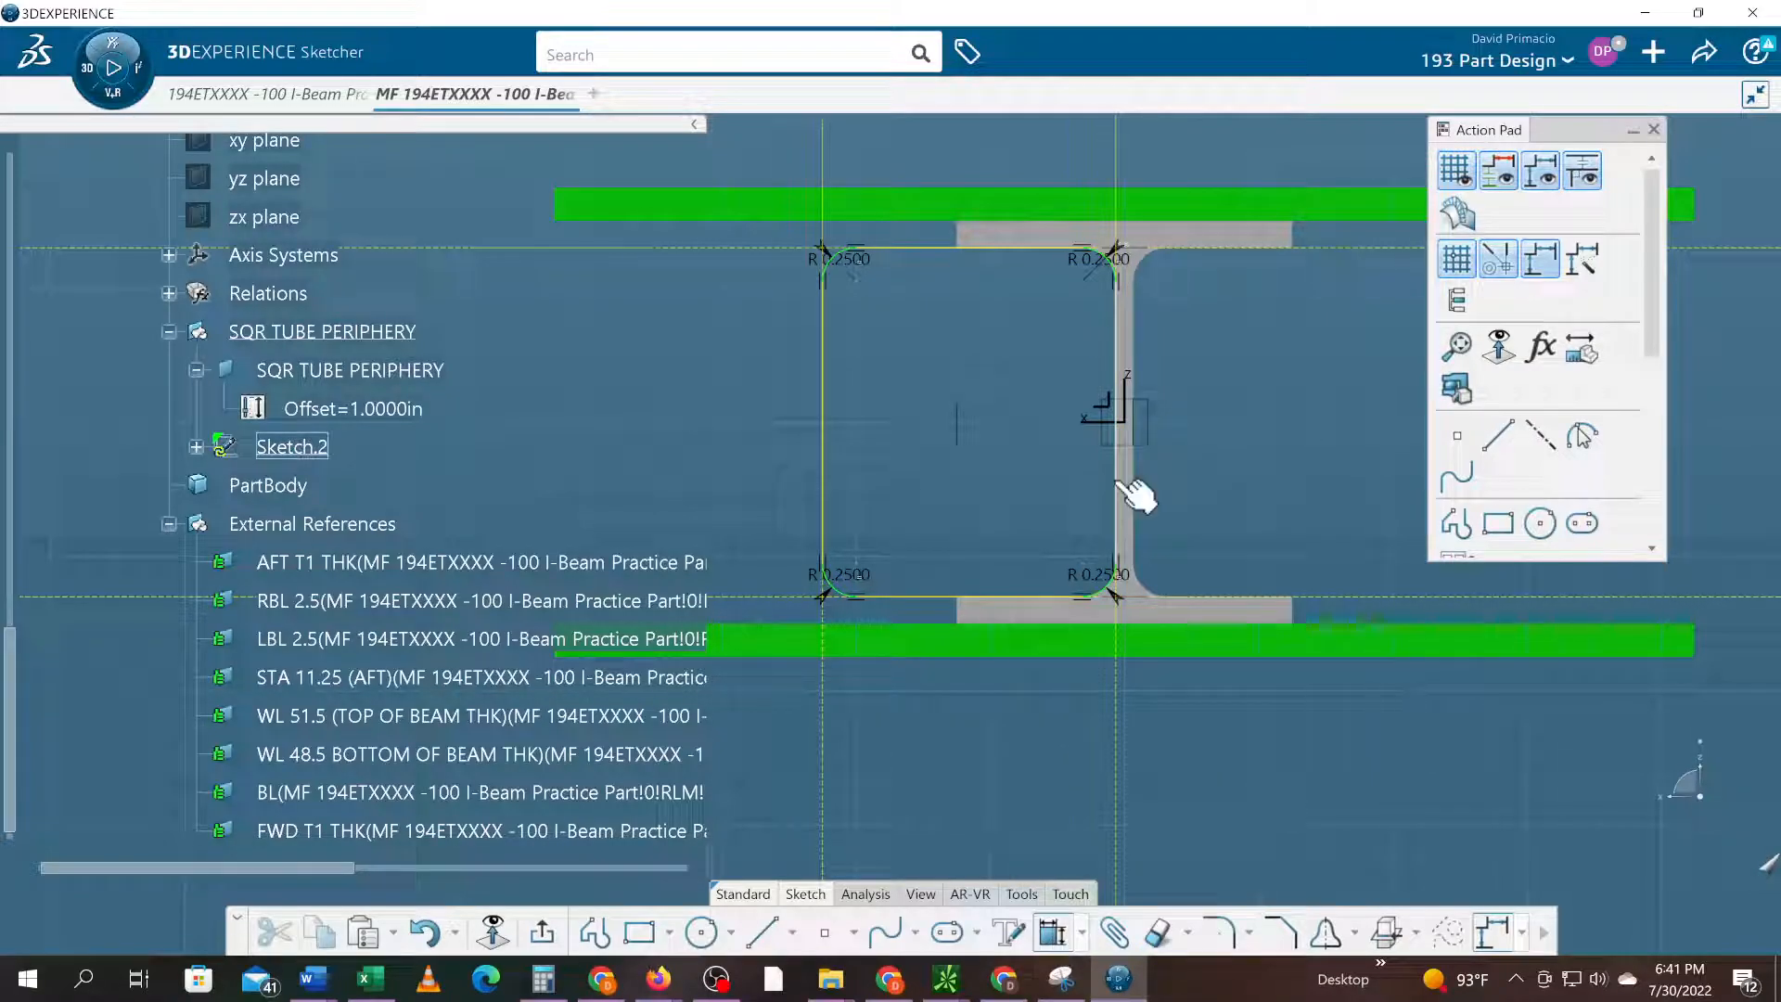
click(824, 513)
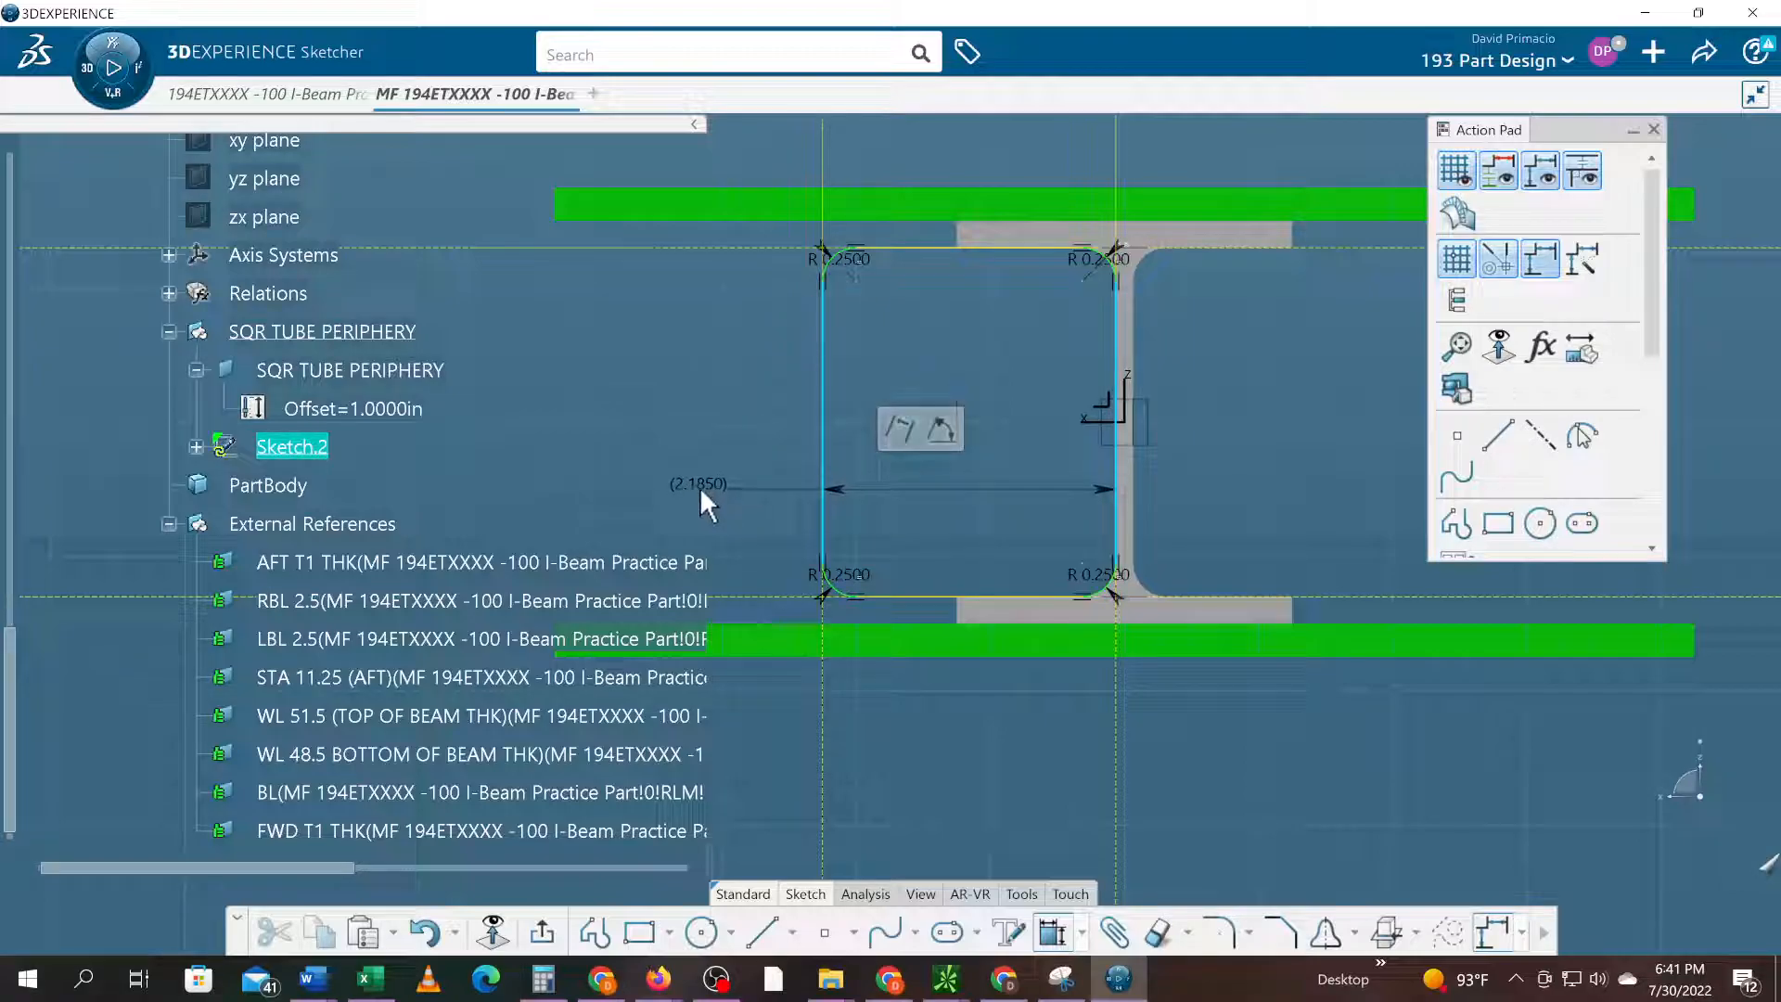
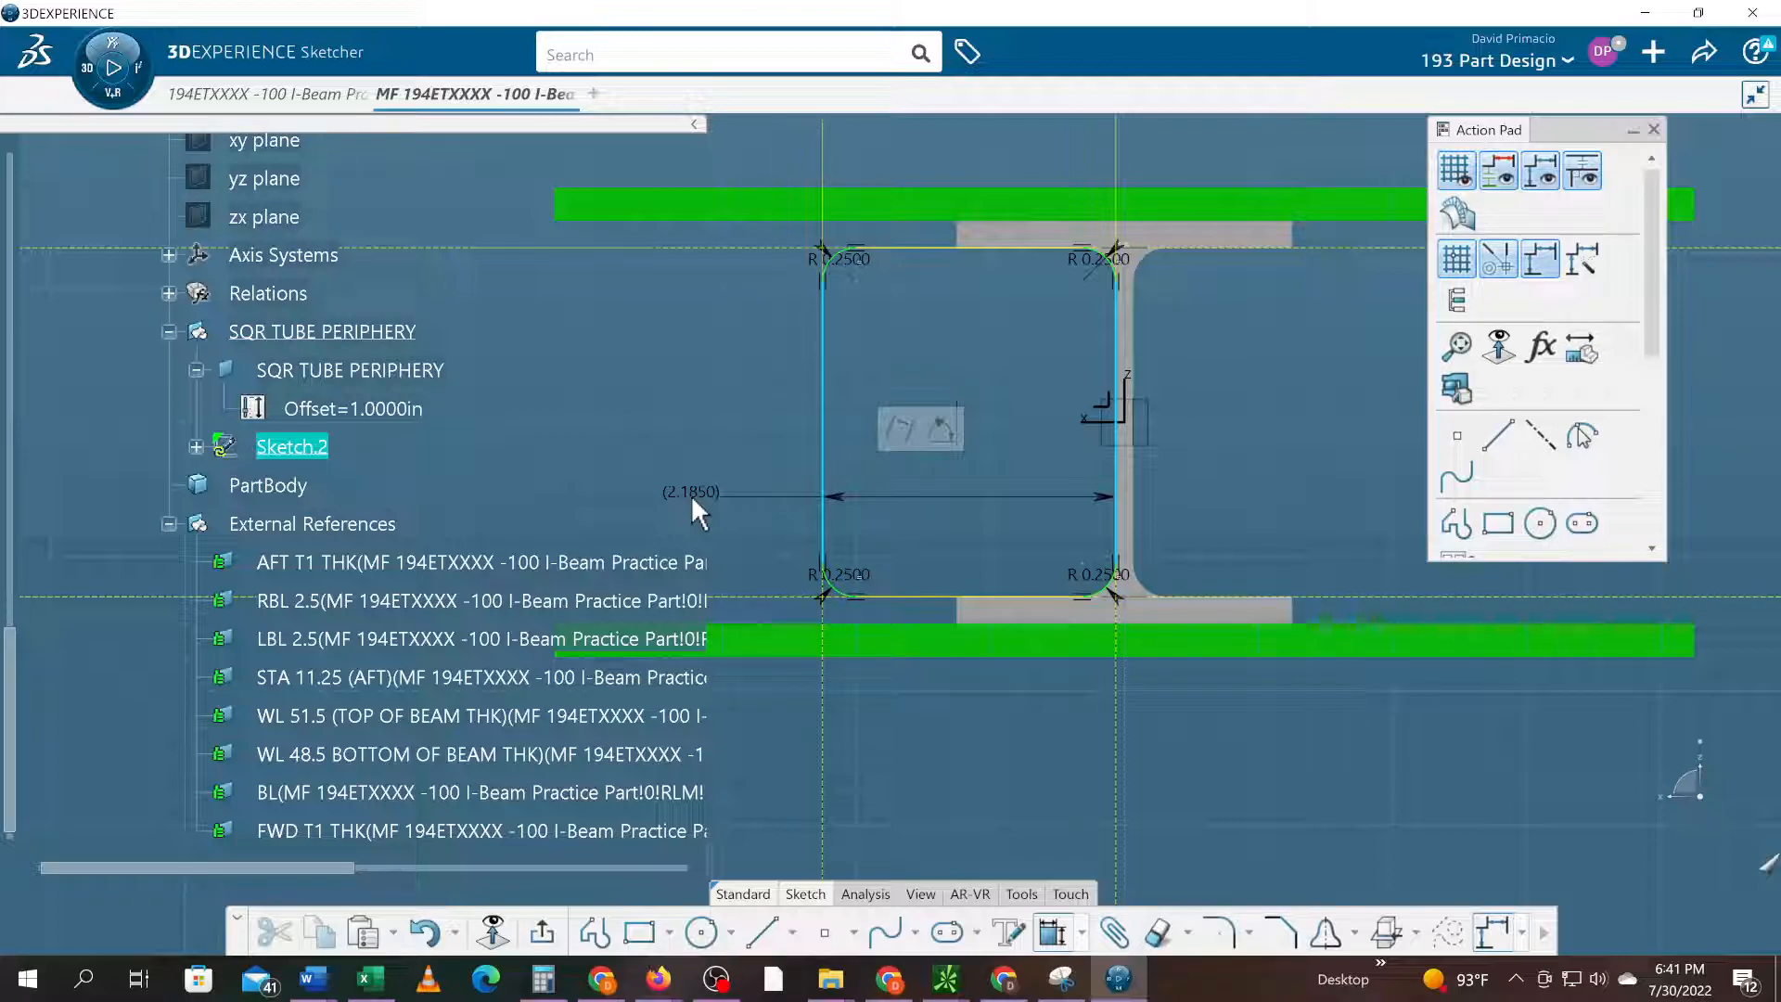
mouse_move(692, 493)
mouse_down()
mouse_move(521, 337)
mouse_move(637, 393)
mouse_up()
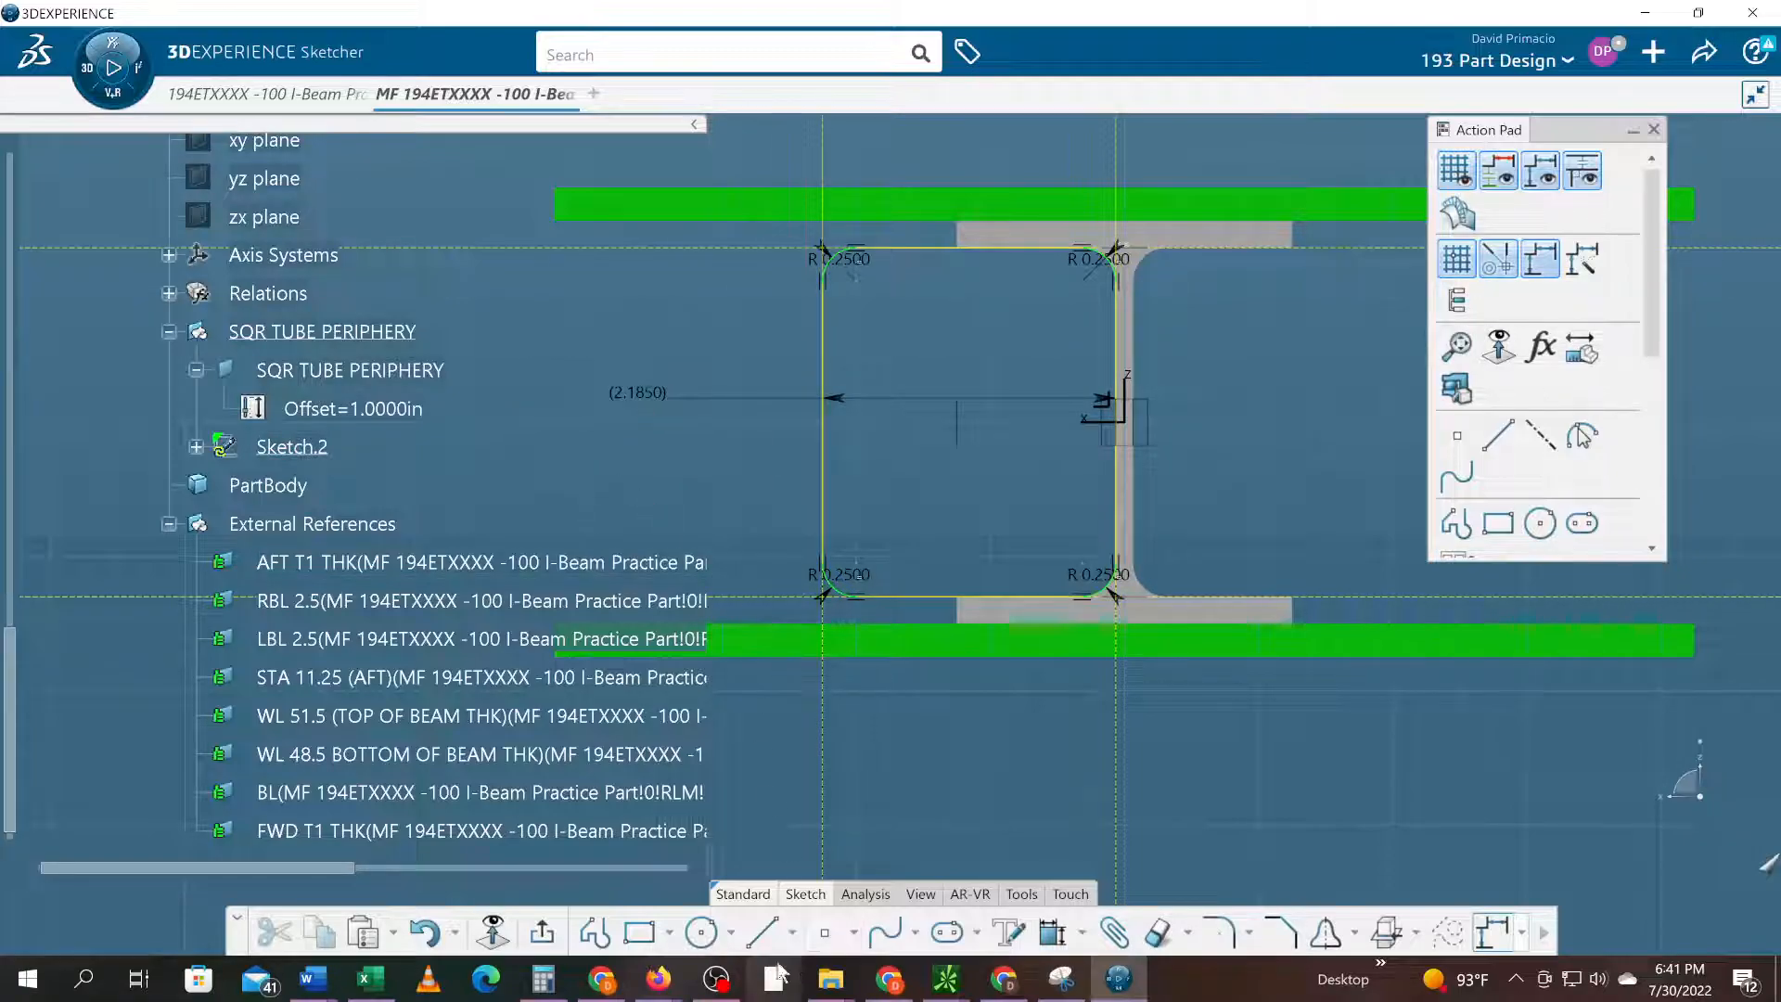
- Exit the sketch and set the SQR TUBE PERIPHERY plane offset to 1.0000-.1875, giving 0.8125 in
click(543, 932)
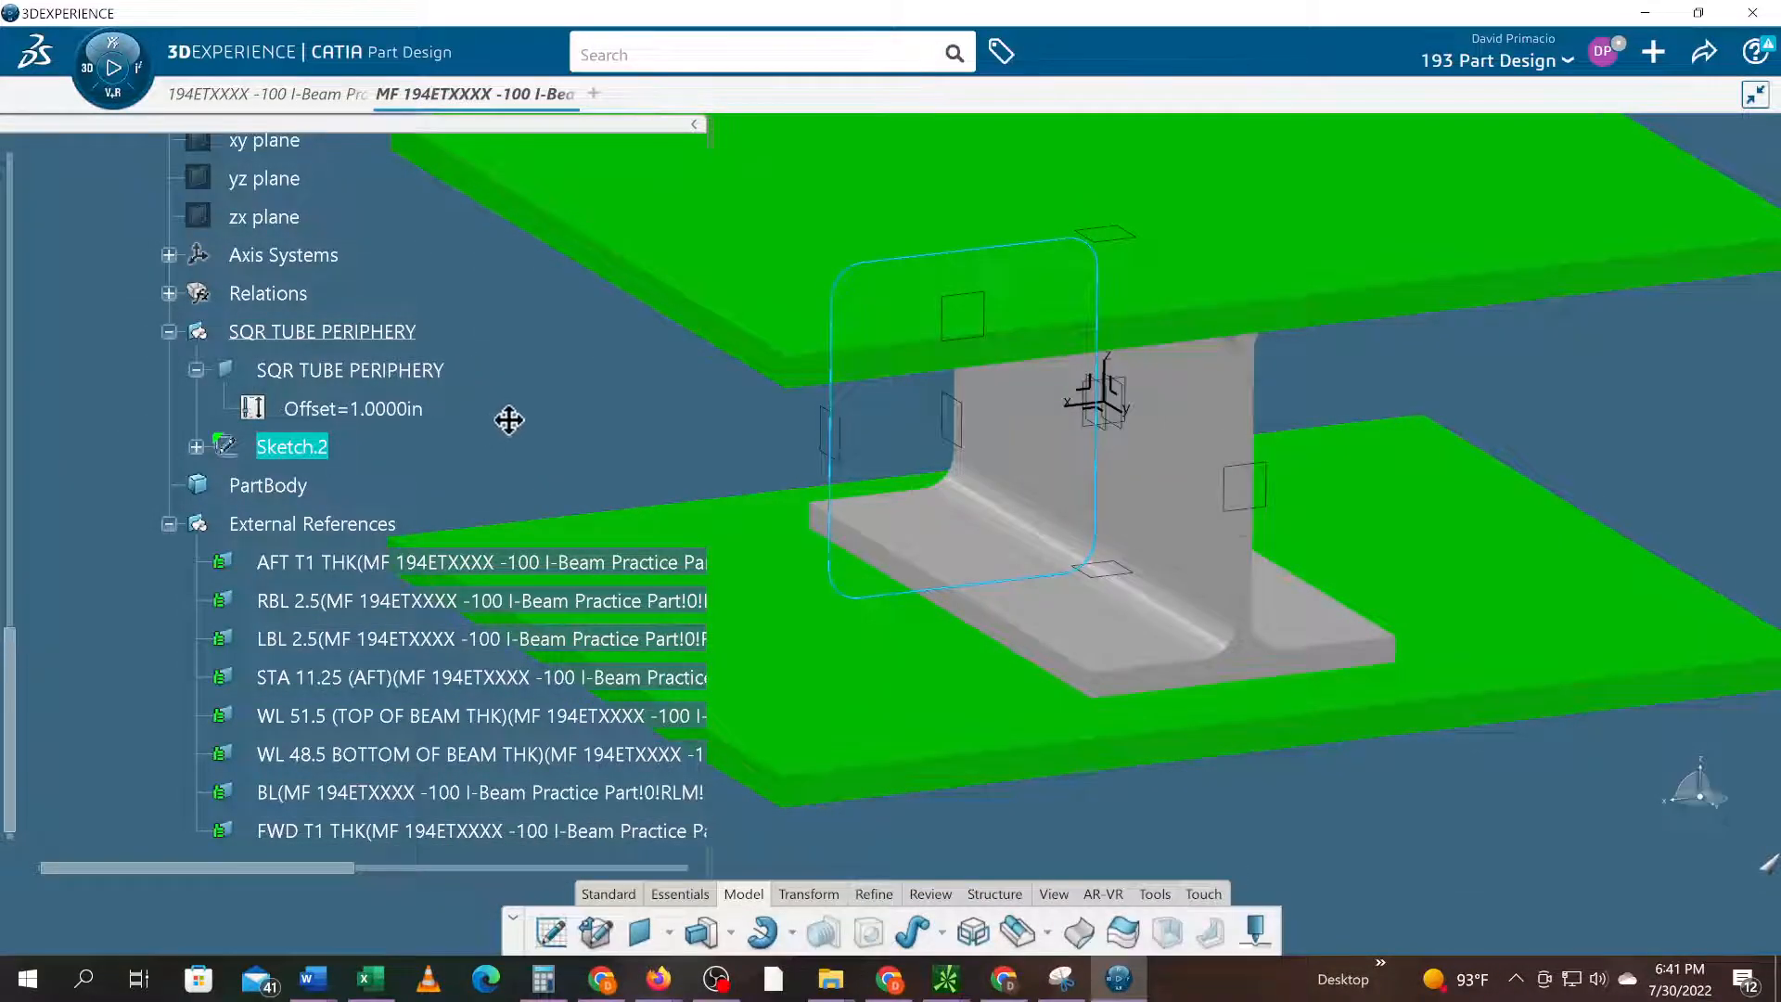
click(371, 419)
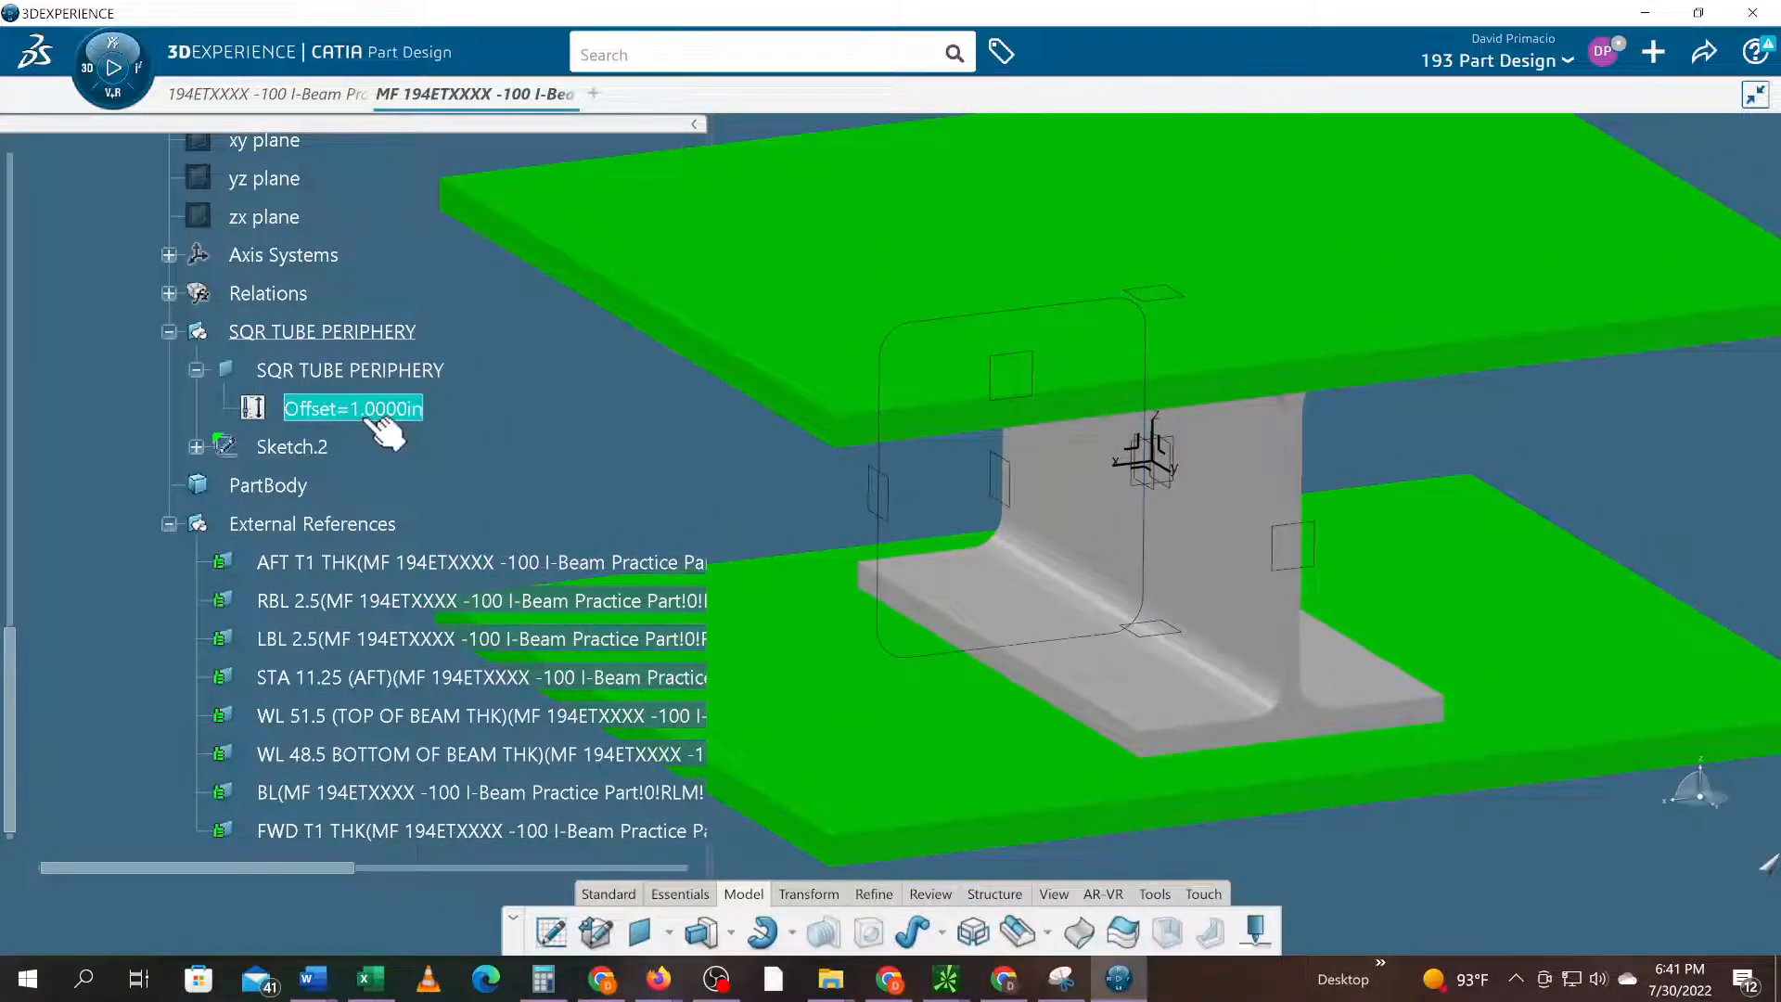
double_click(371, 420)
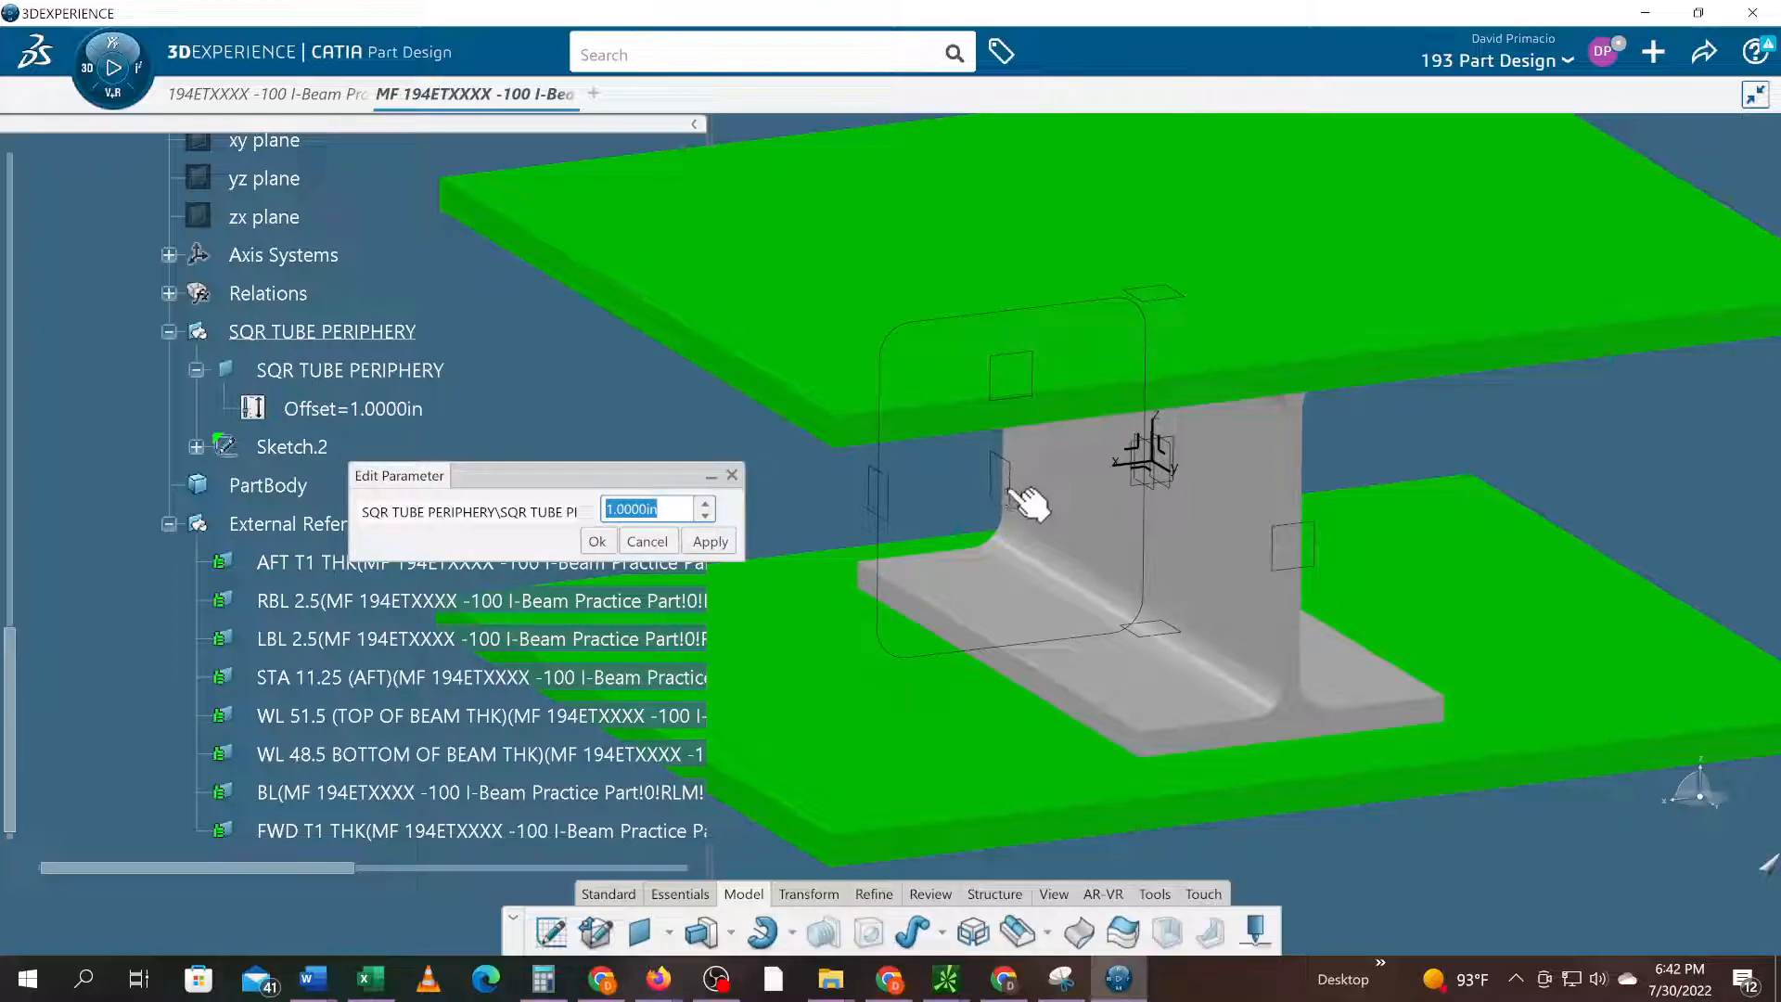
click(677, 512)
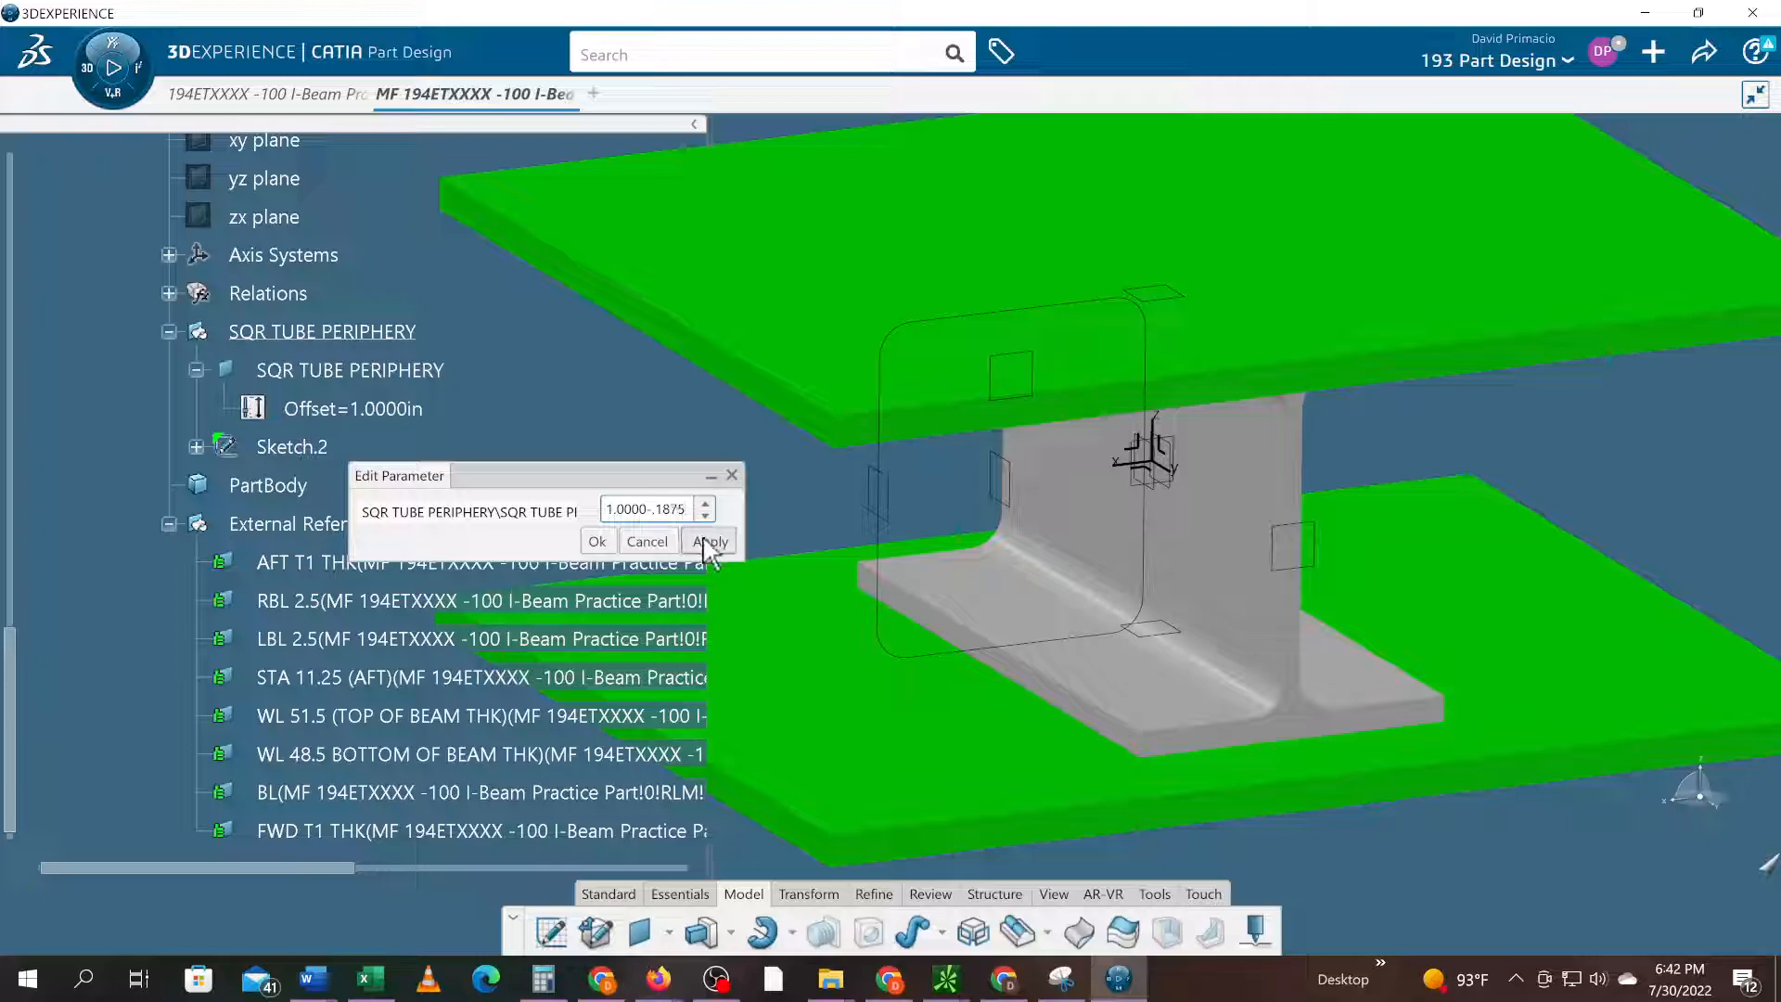
key(Tab)
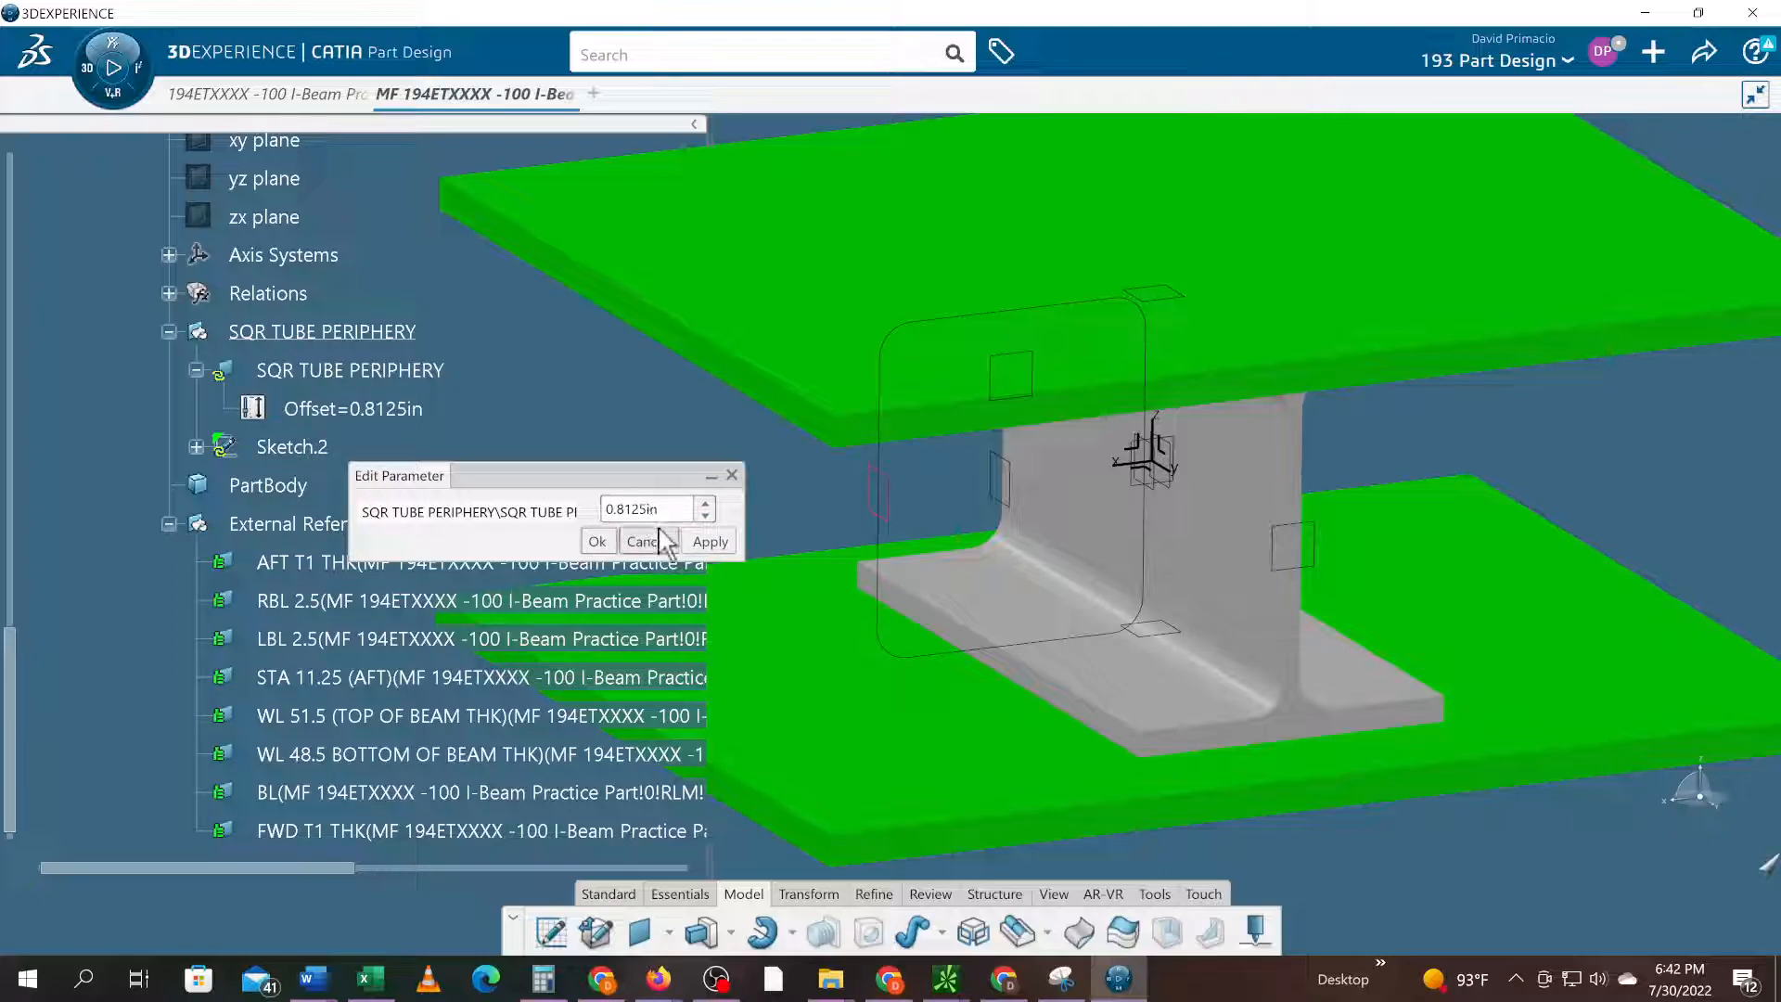
click(586, 545)
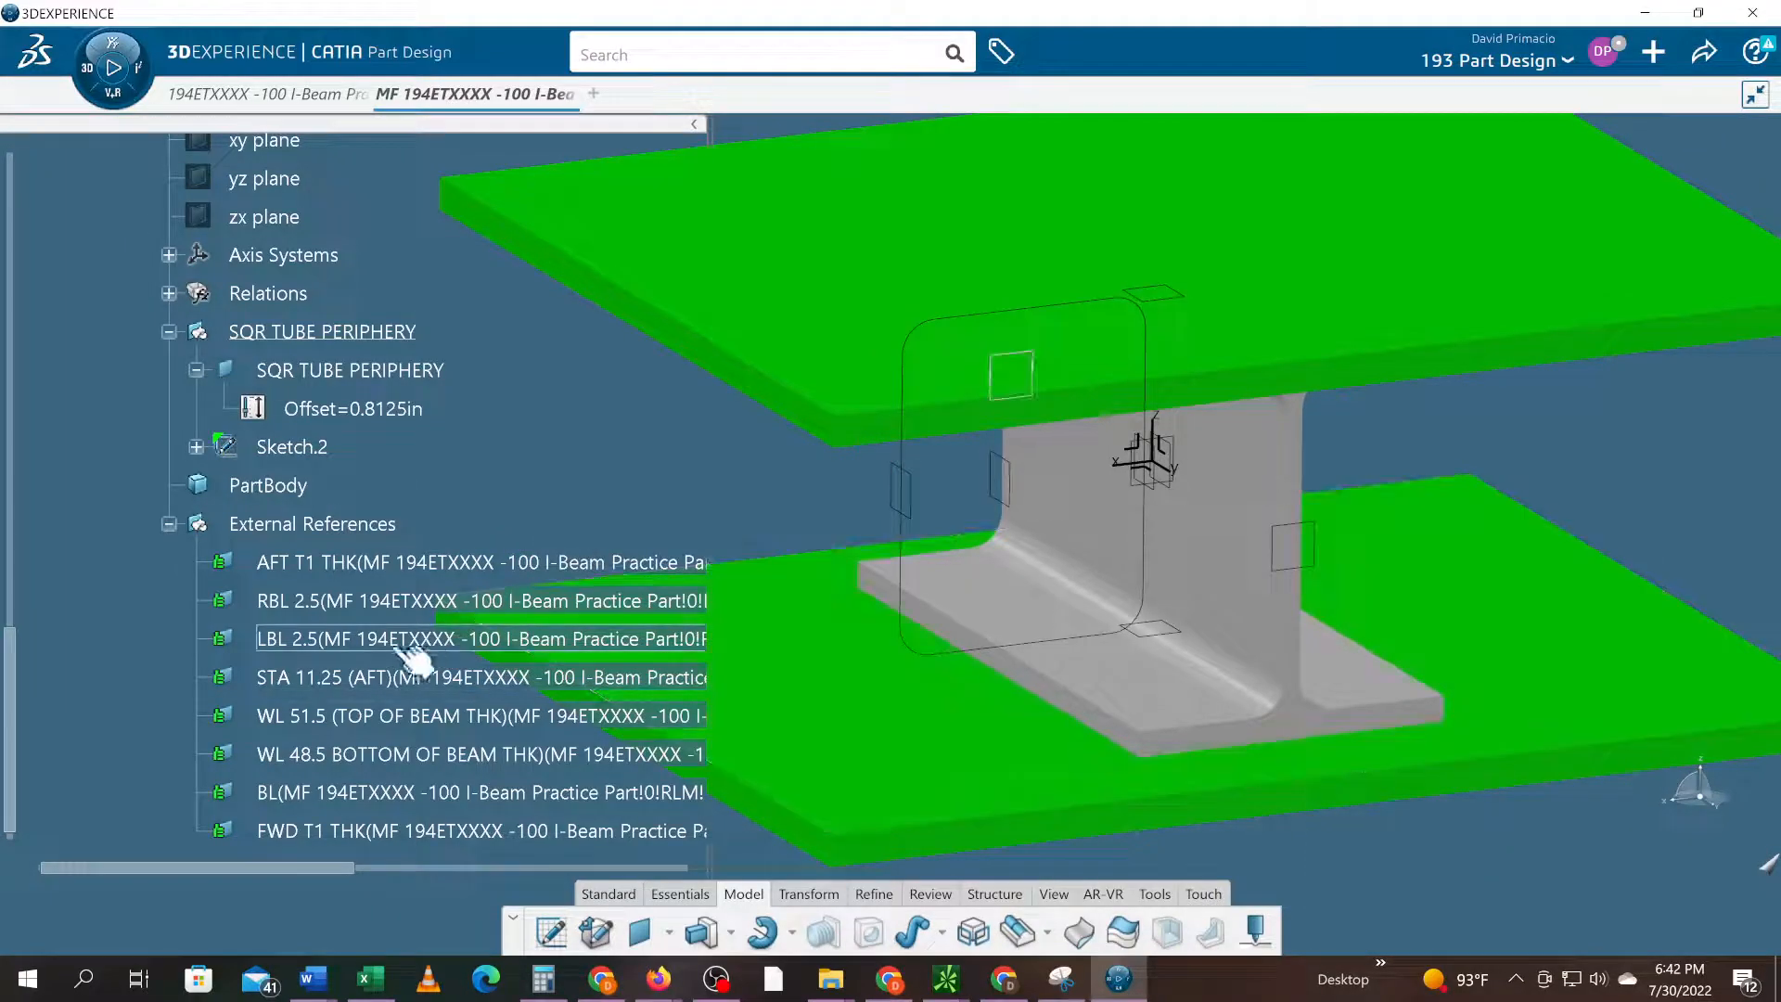
- Reopen the tube profile sketch and examine its width dimension at the reduced plane offset
double_click(287, 447)
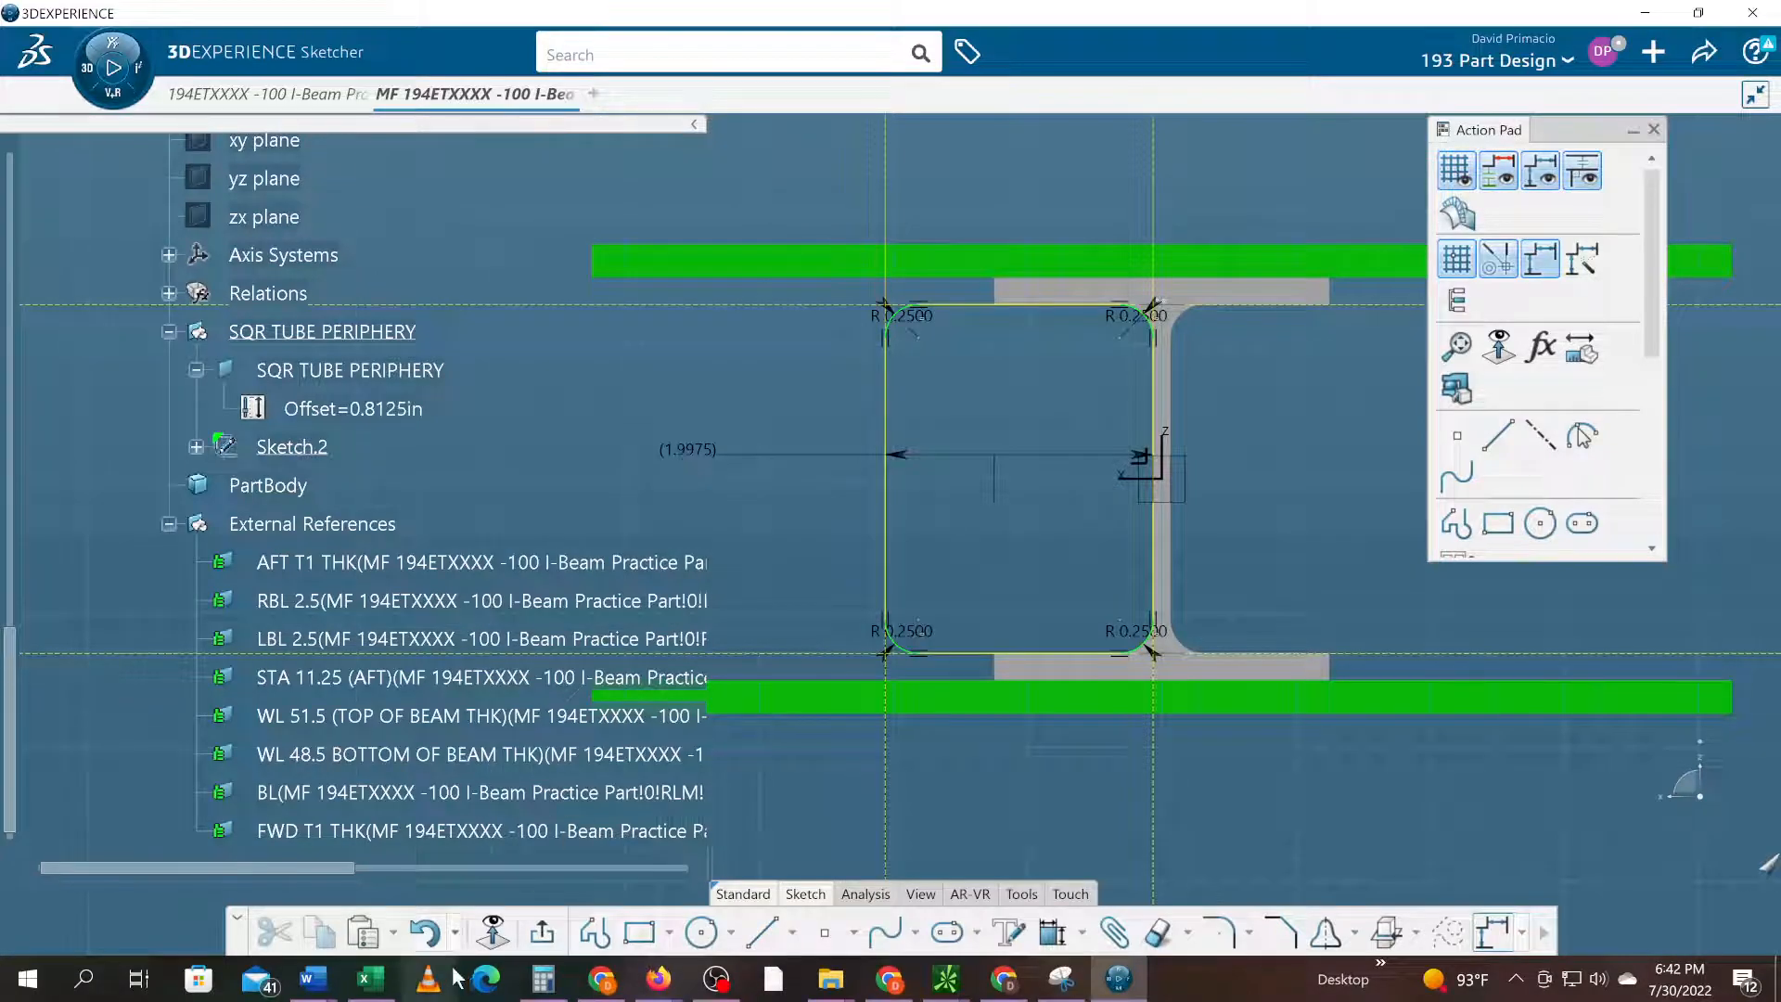
click(544, 932)
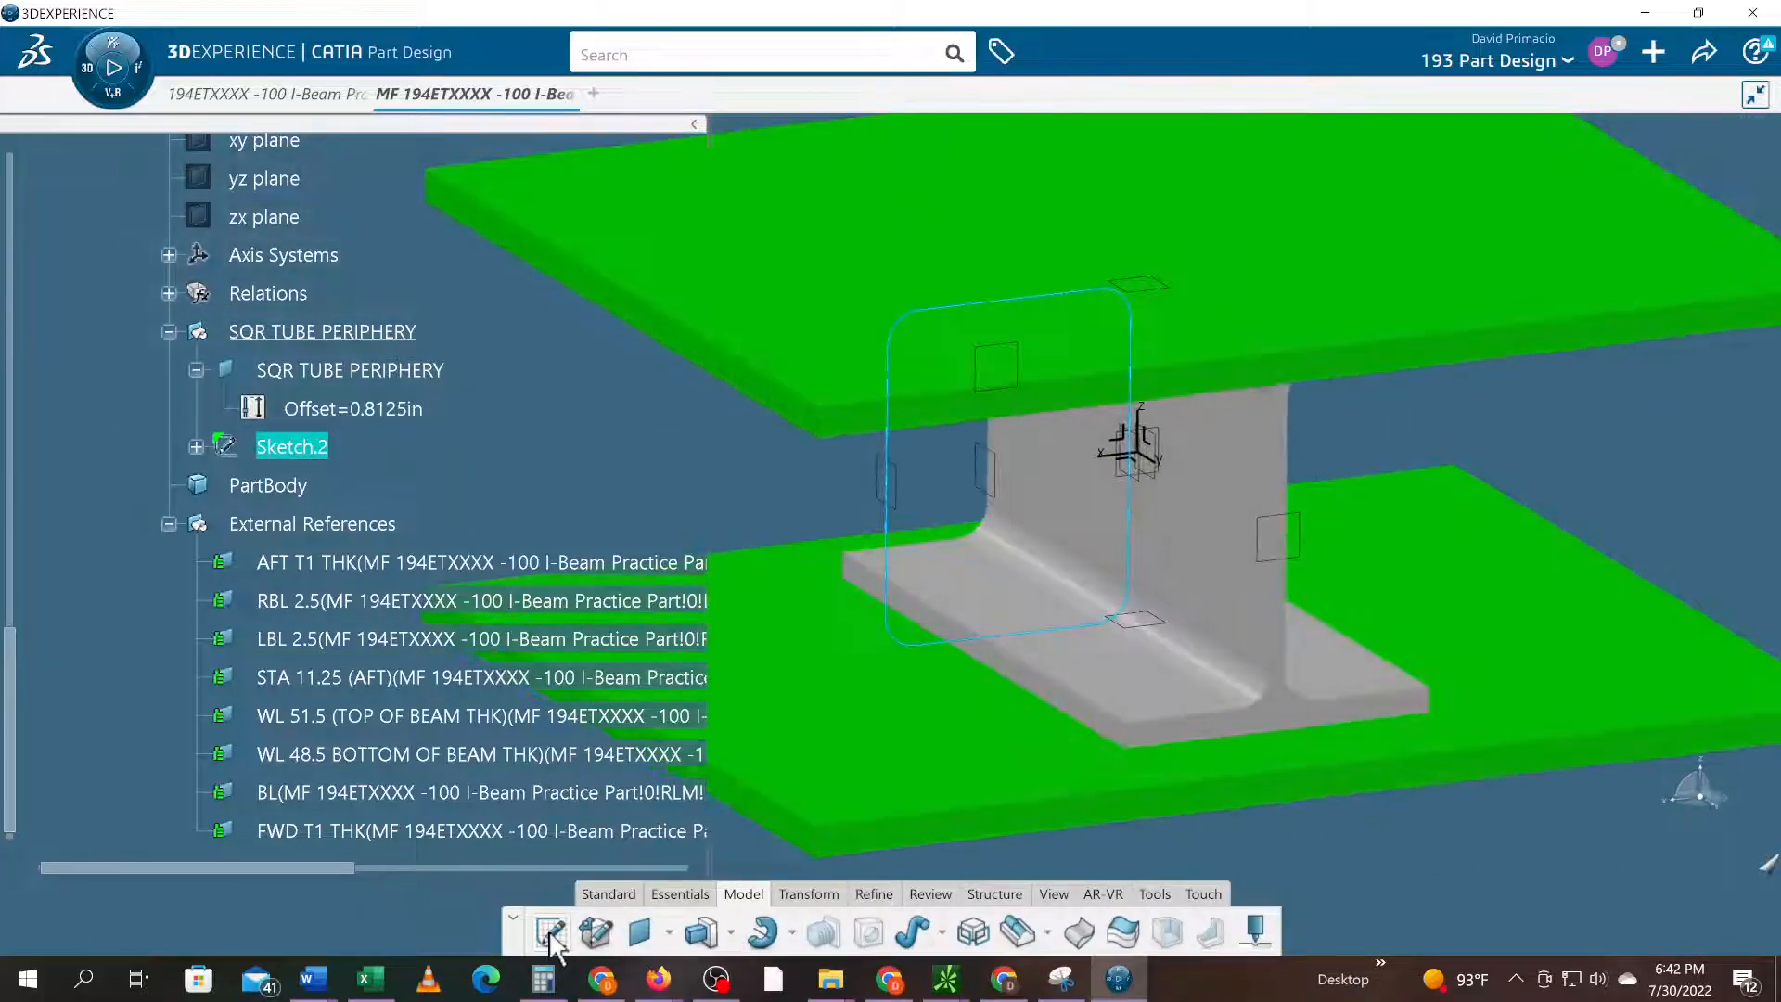
click(551, 932)
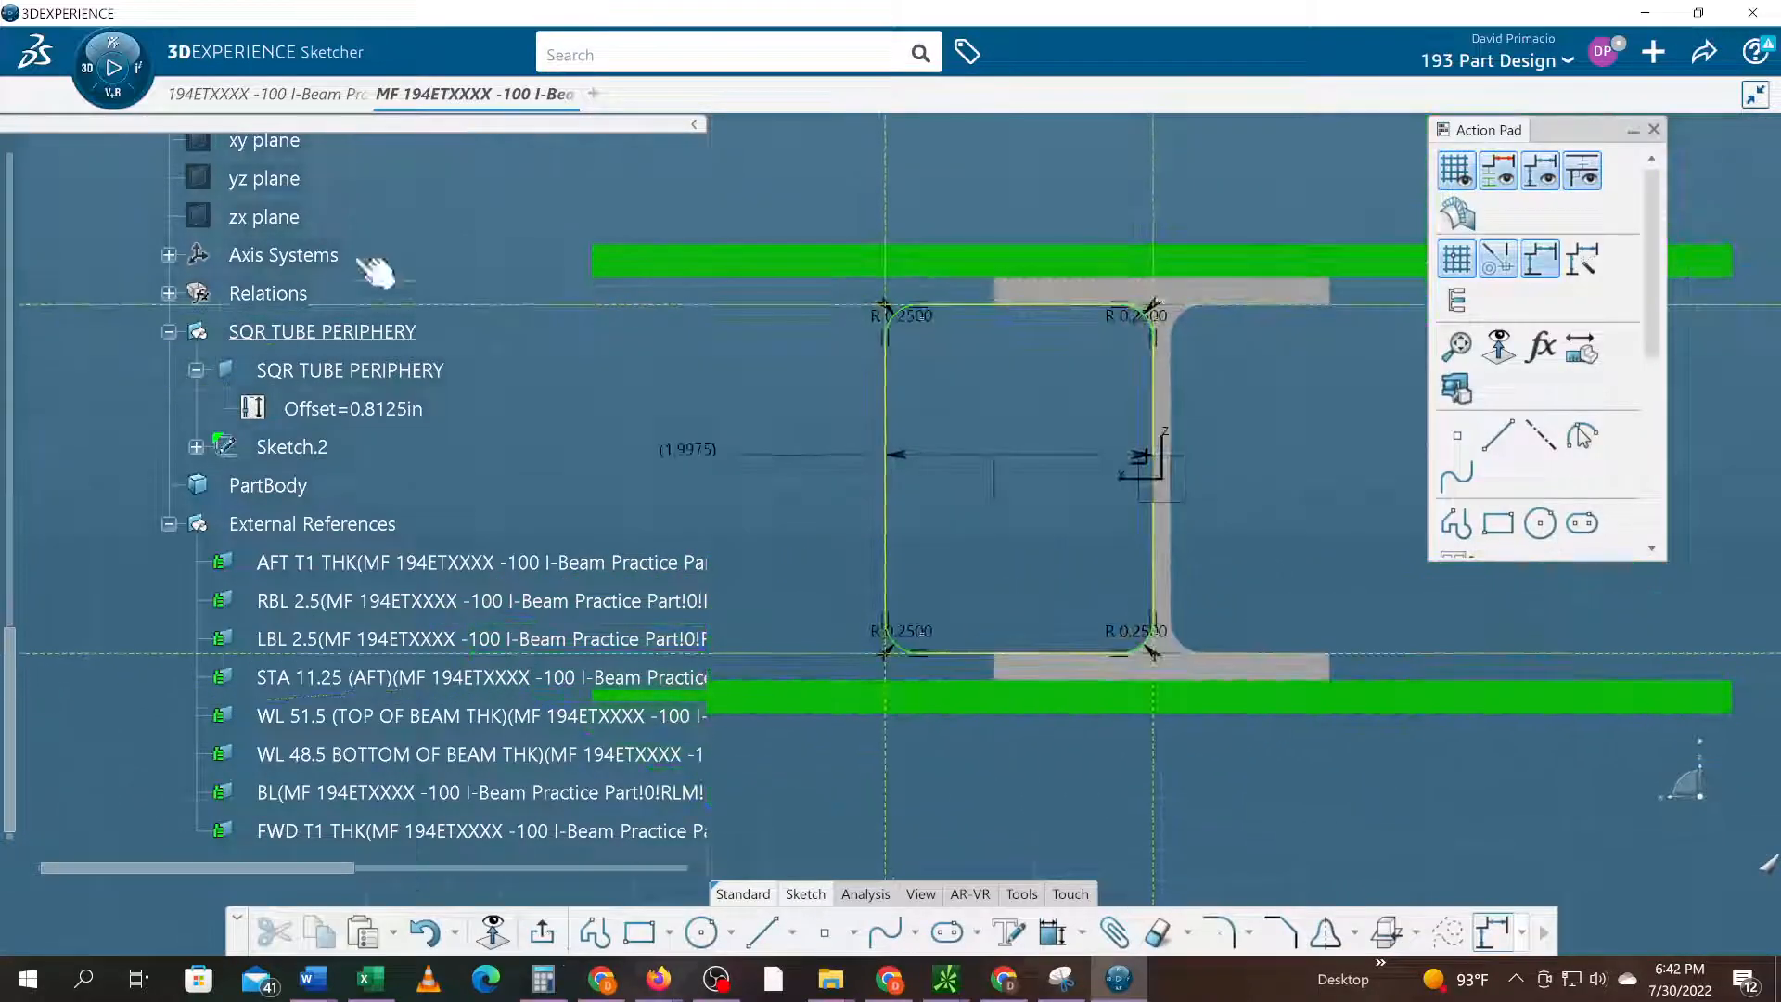
- Set the SQR TUBE PERIPHERY plane offset back to 1 in
double_click(371, 408)
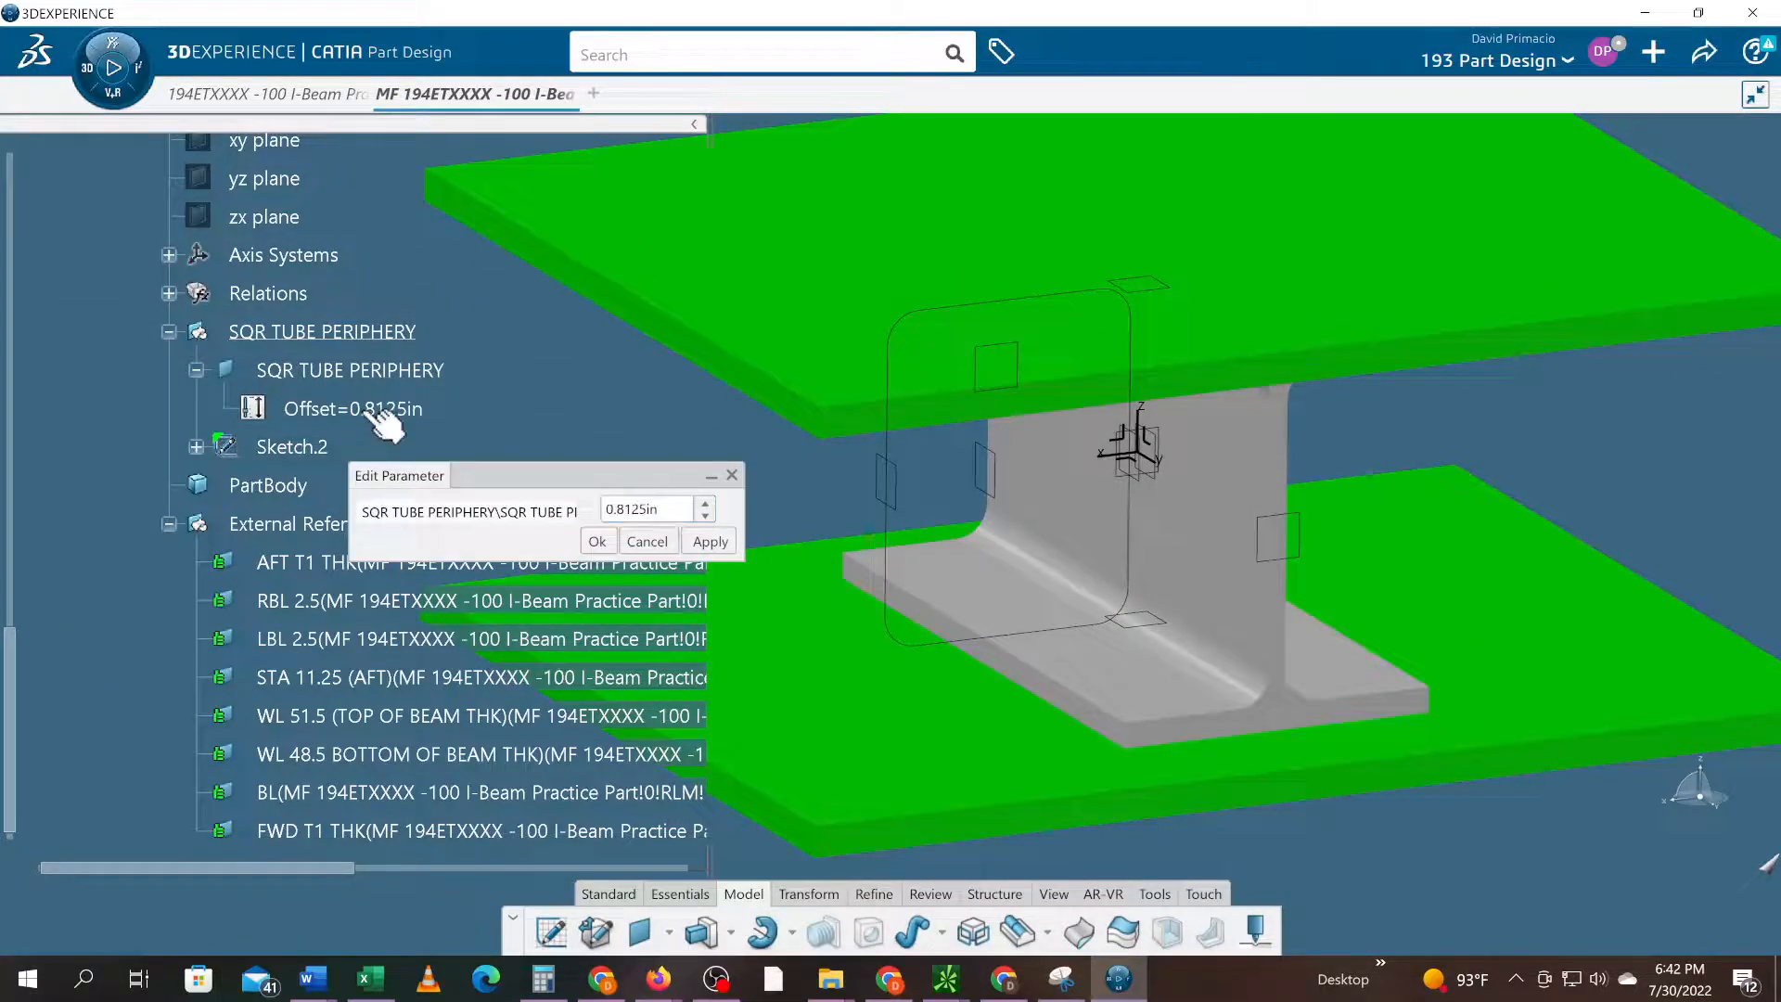
double_click(644, 509)
text(1)
click(597, 540)
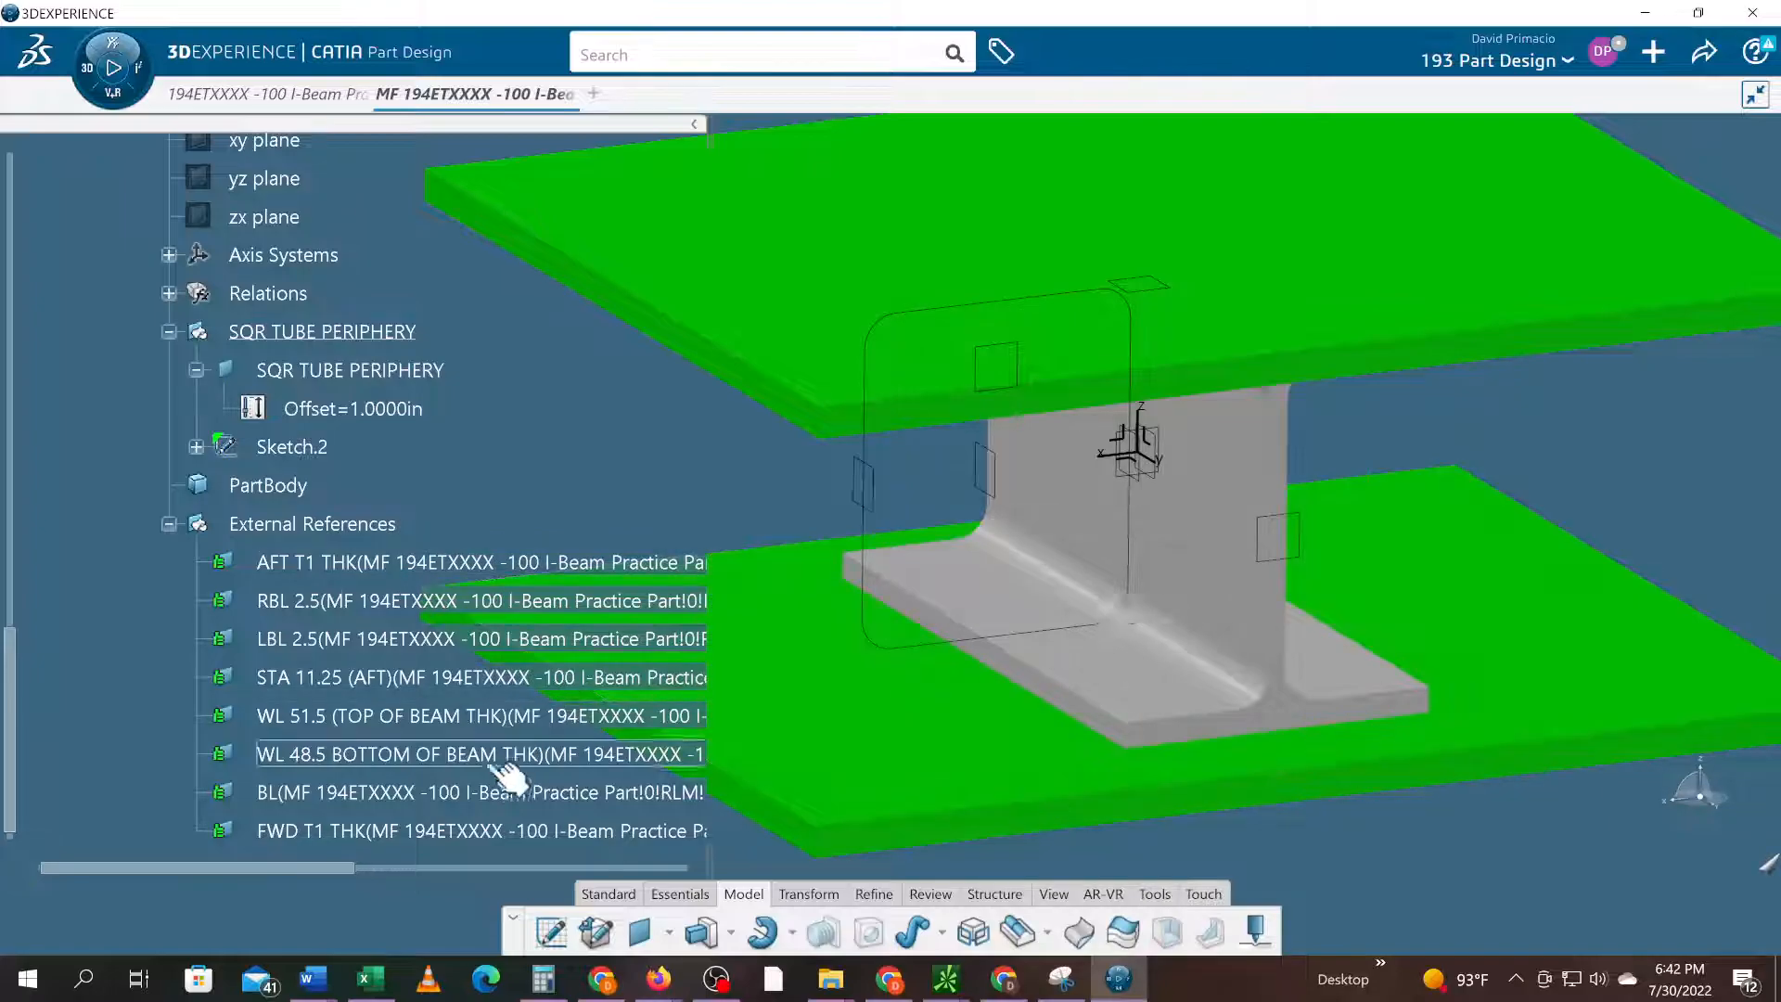
- Check the profile width in the tube sketch and set the SQR TUBE PERIPHERY plane offset to 0.8150 in
double_click(323, 445)
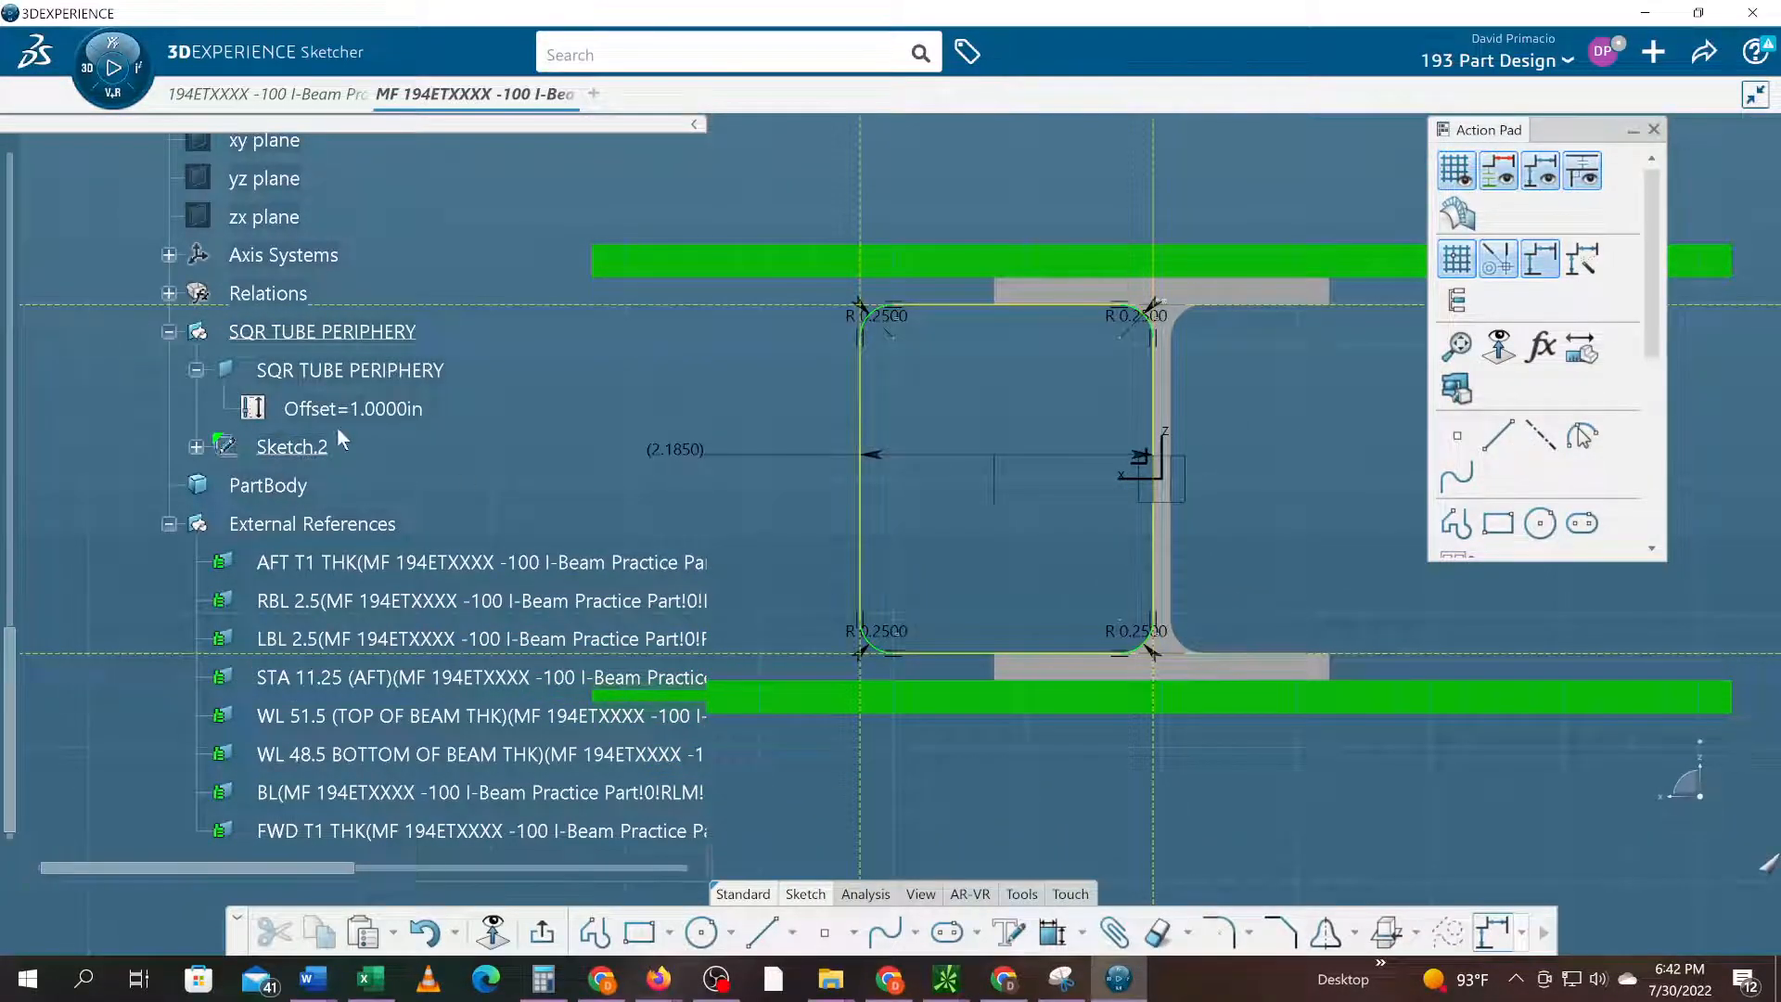
click(382, 408)
double_click(382, 408)
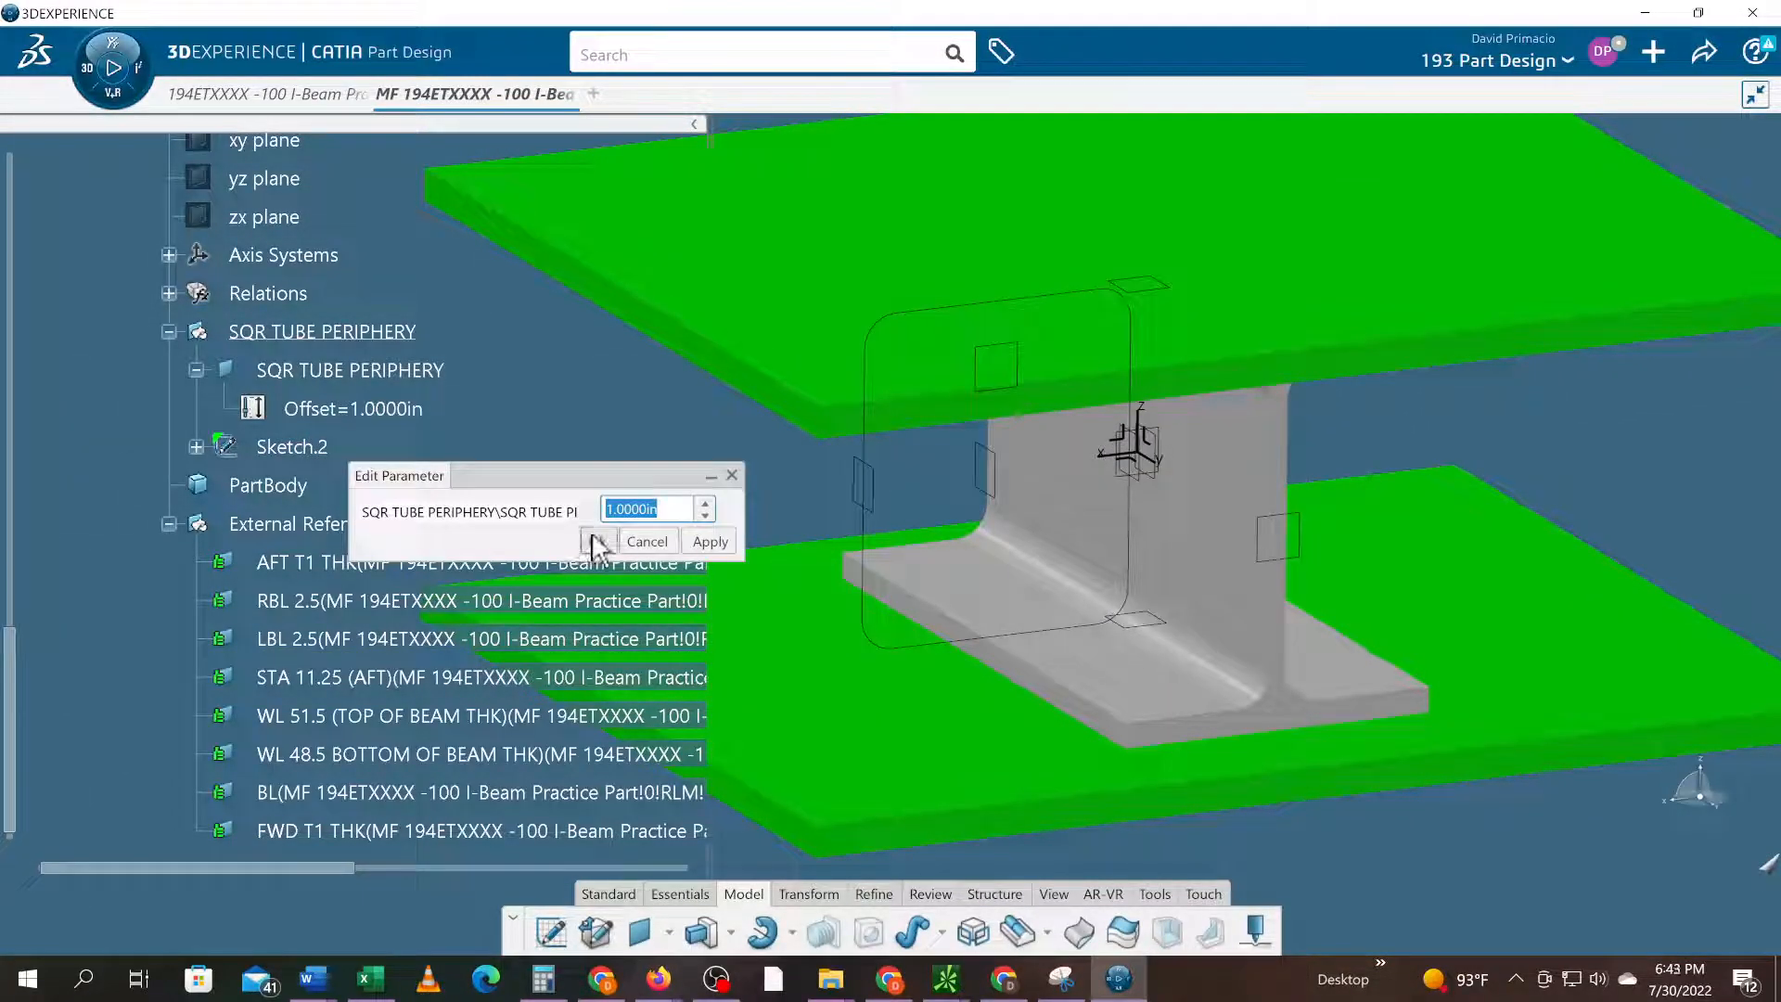
click(669, 510)
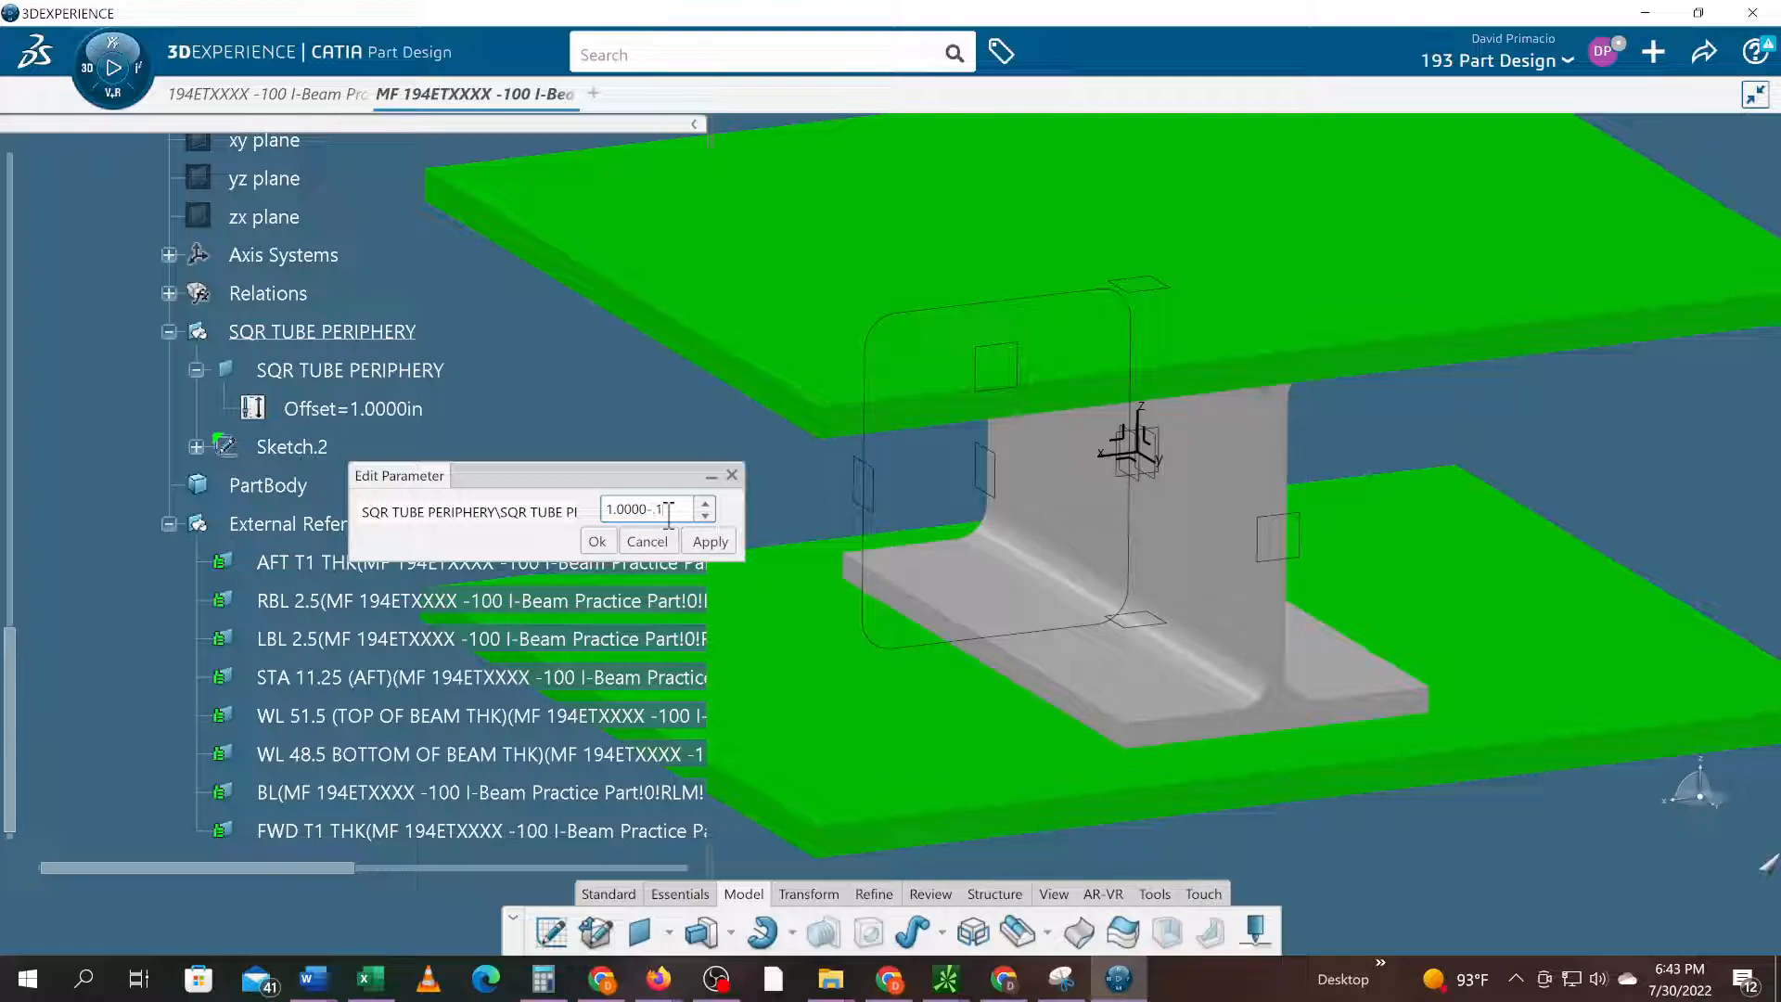
click(596, 542)
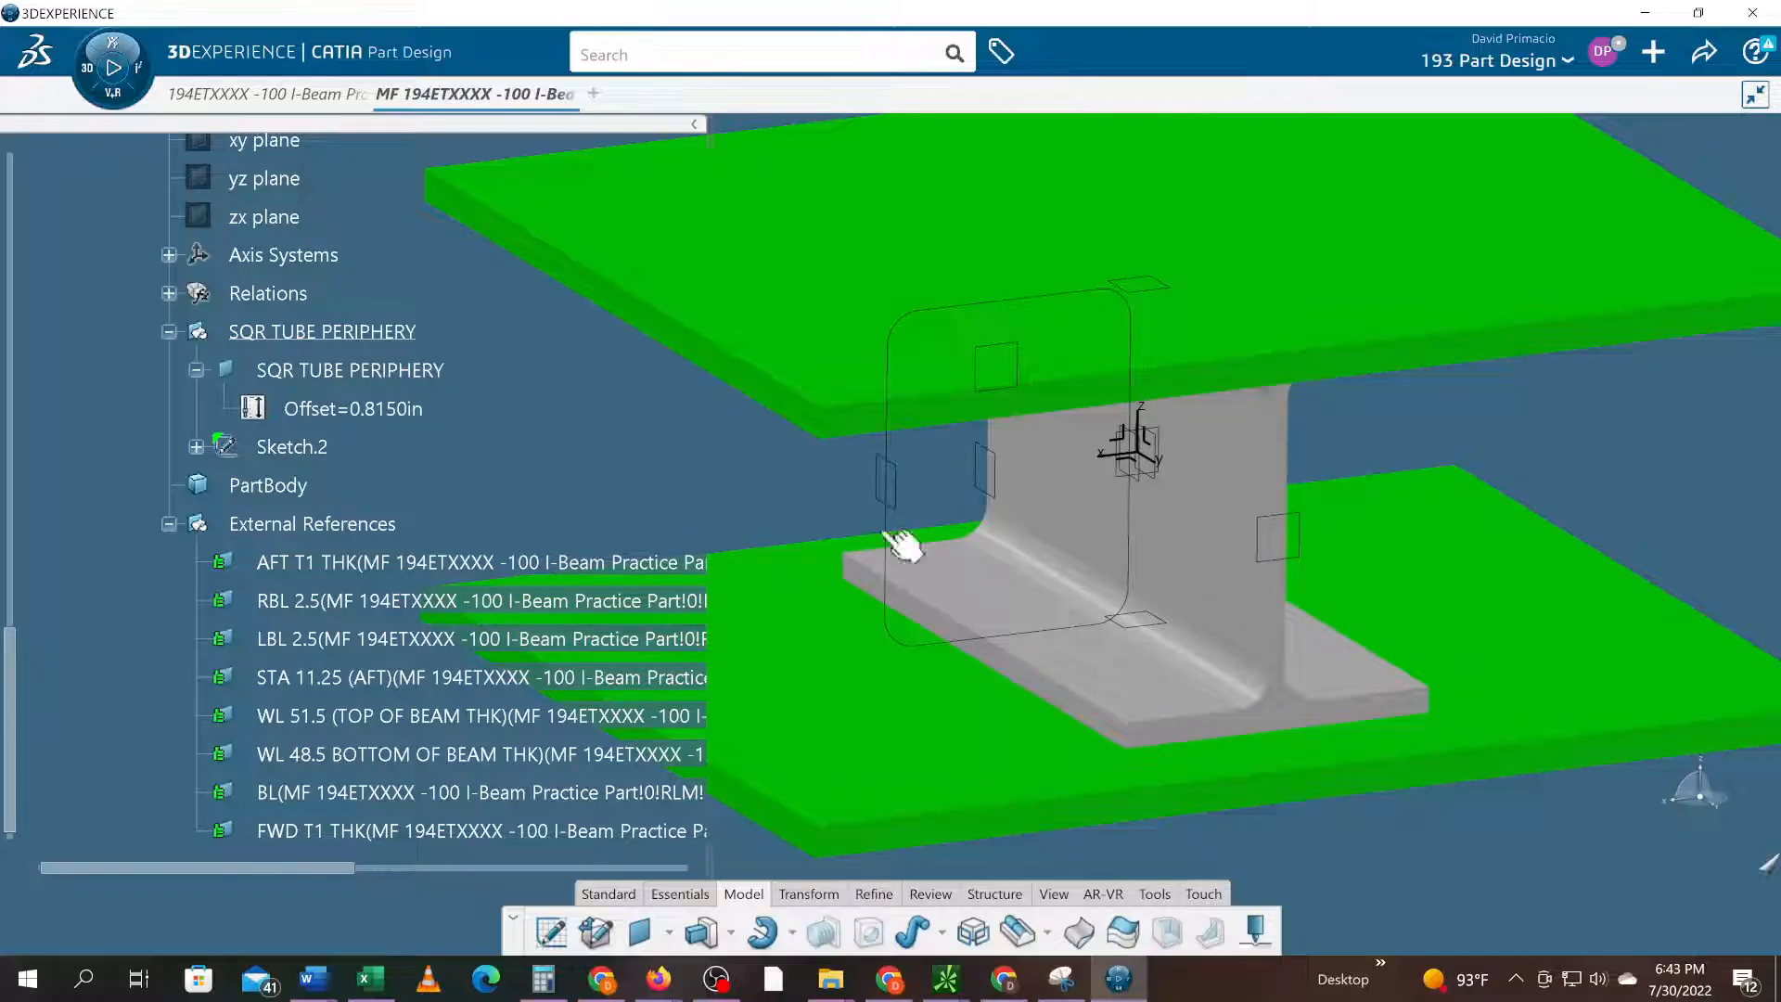
- Reopen the tube profile sketch and examine its width dimension at the new plane offset
double_click(266, 446)
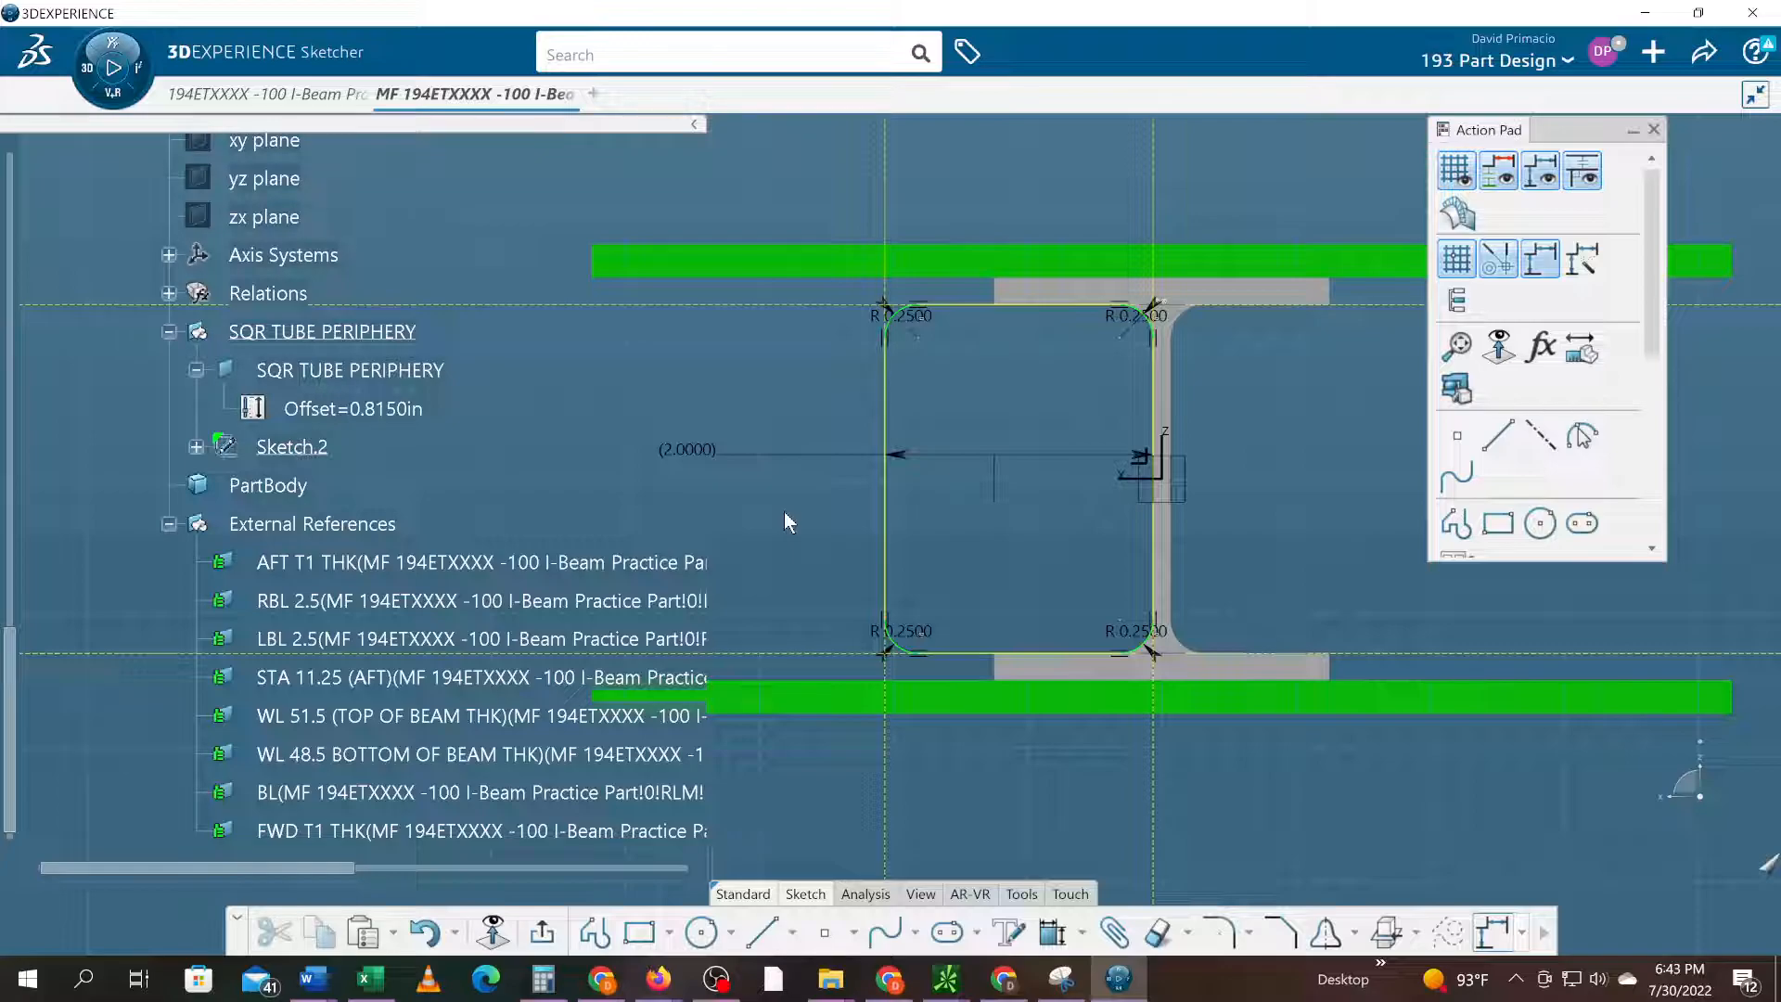
mouse_move(1054, 820)
middle_down()
mouse_move(1057, 807)
mouse_move(971, 842)
mouse_move(1117, 846)
mouse_move(1123, 824)
middle_up()
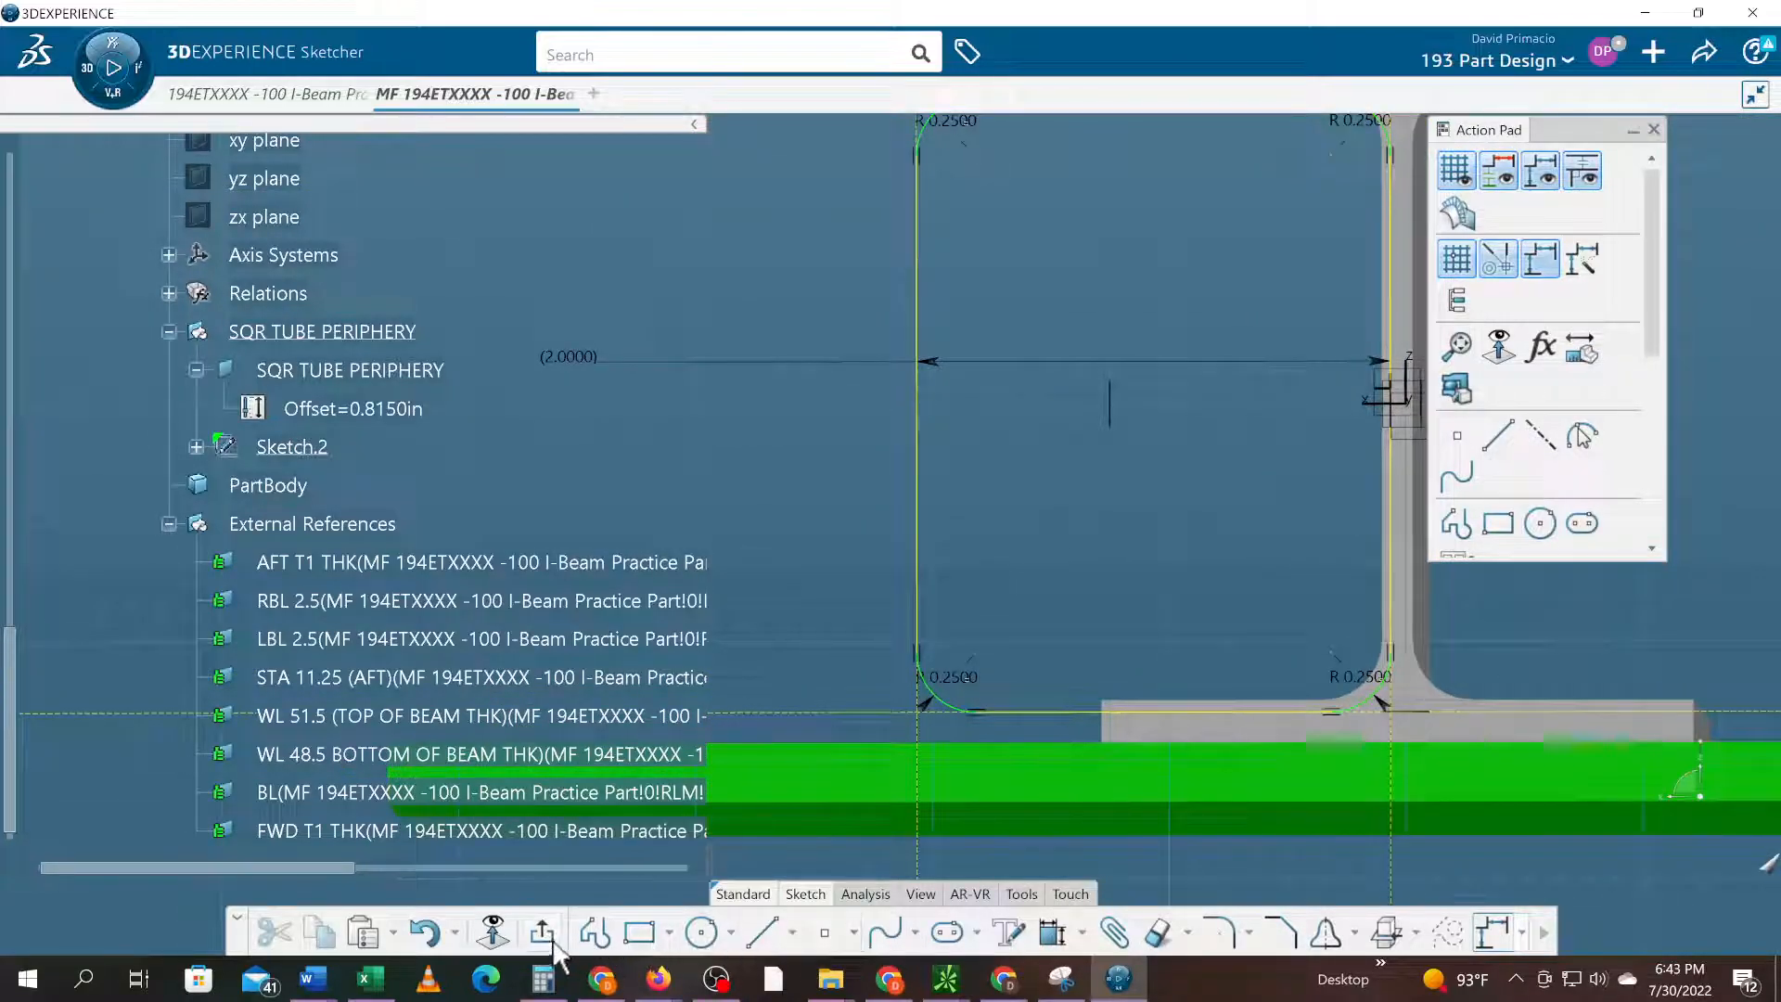
click(501, 937)
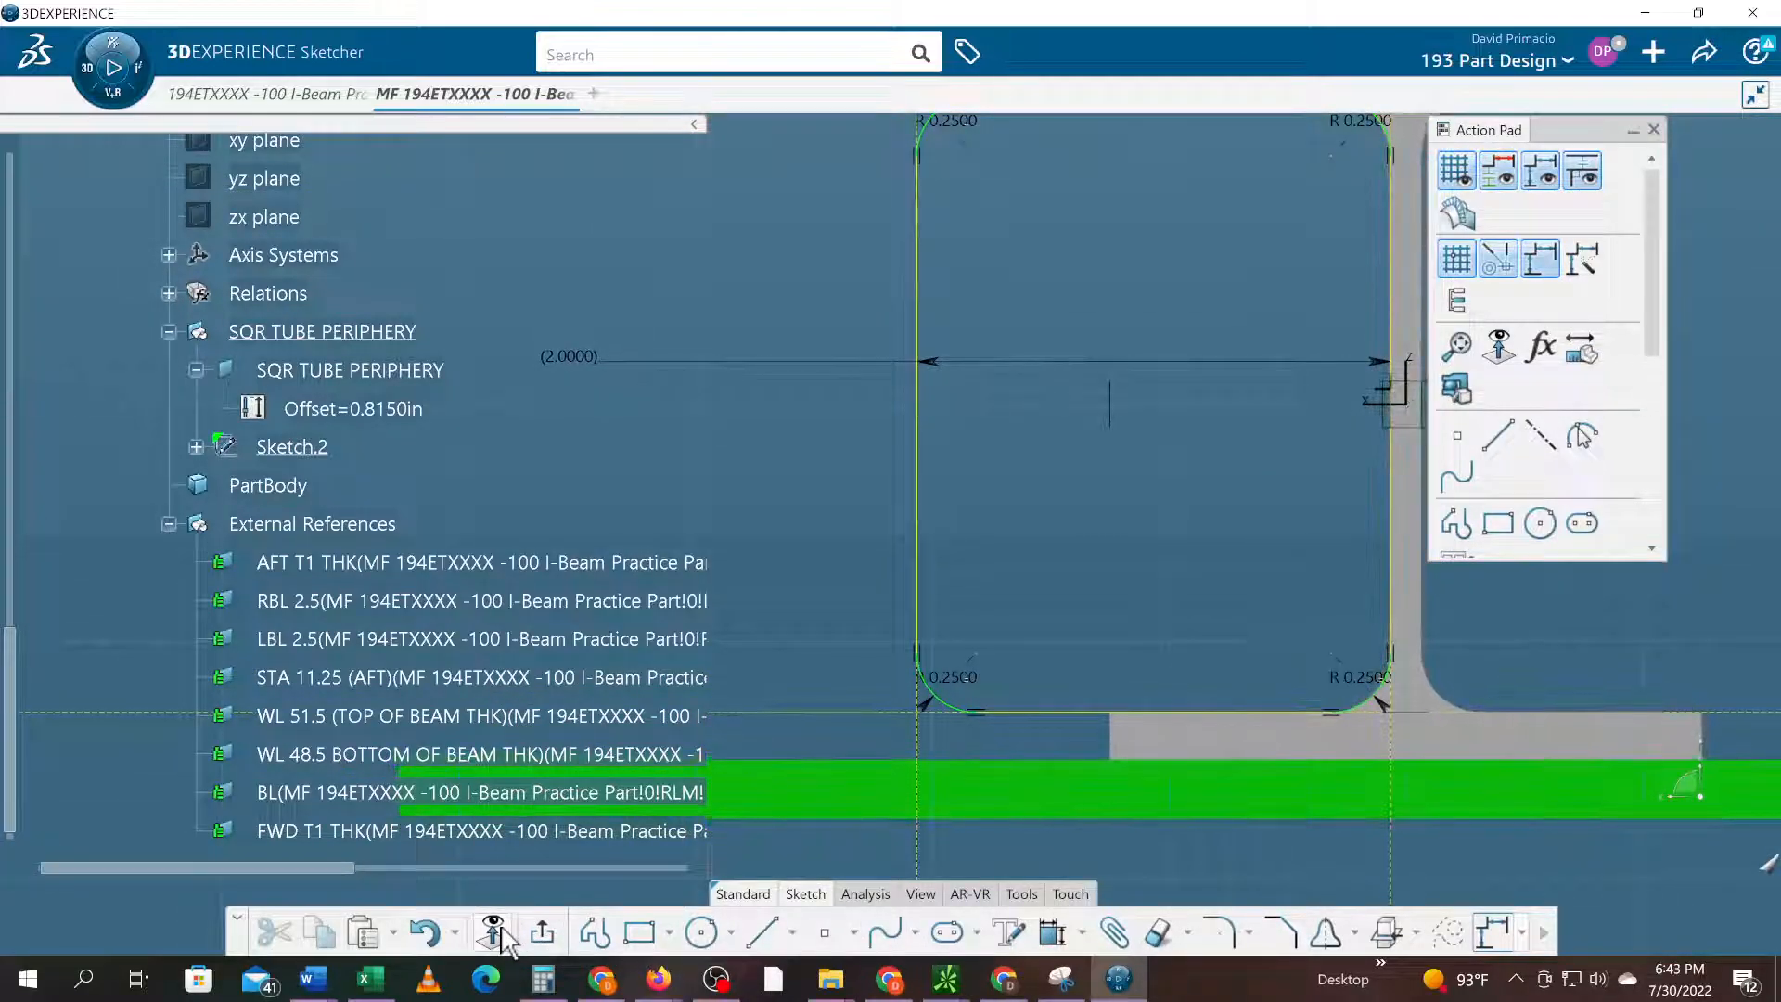
- Select the whole connected tube profile with Auto Search and offset it inward by 0.125 in
click(919, 554)
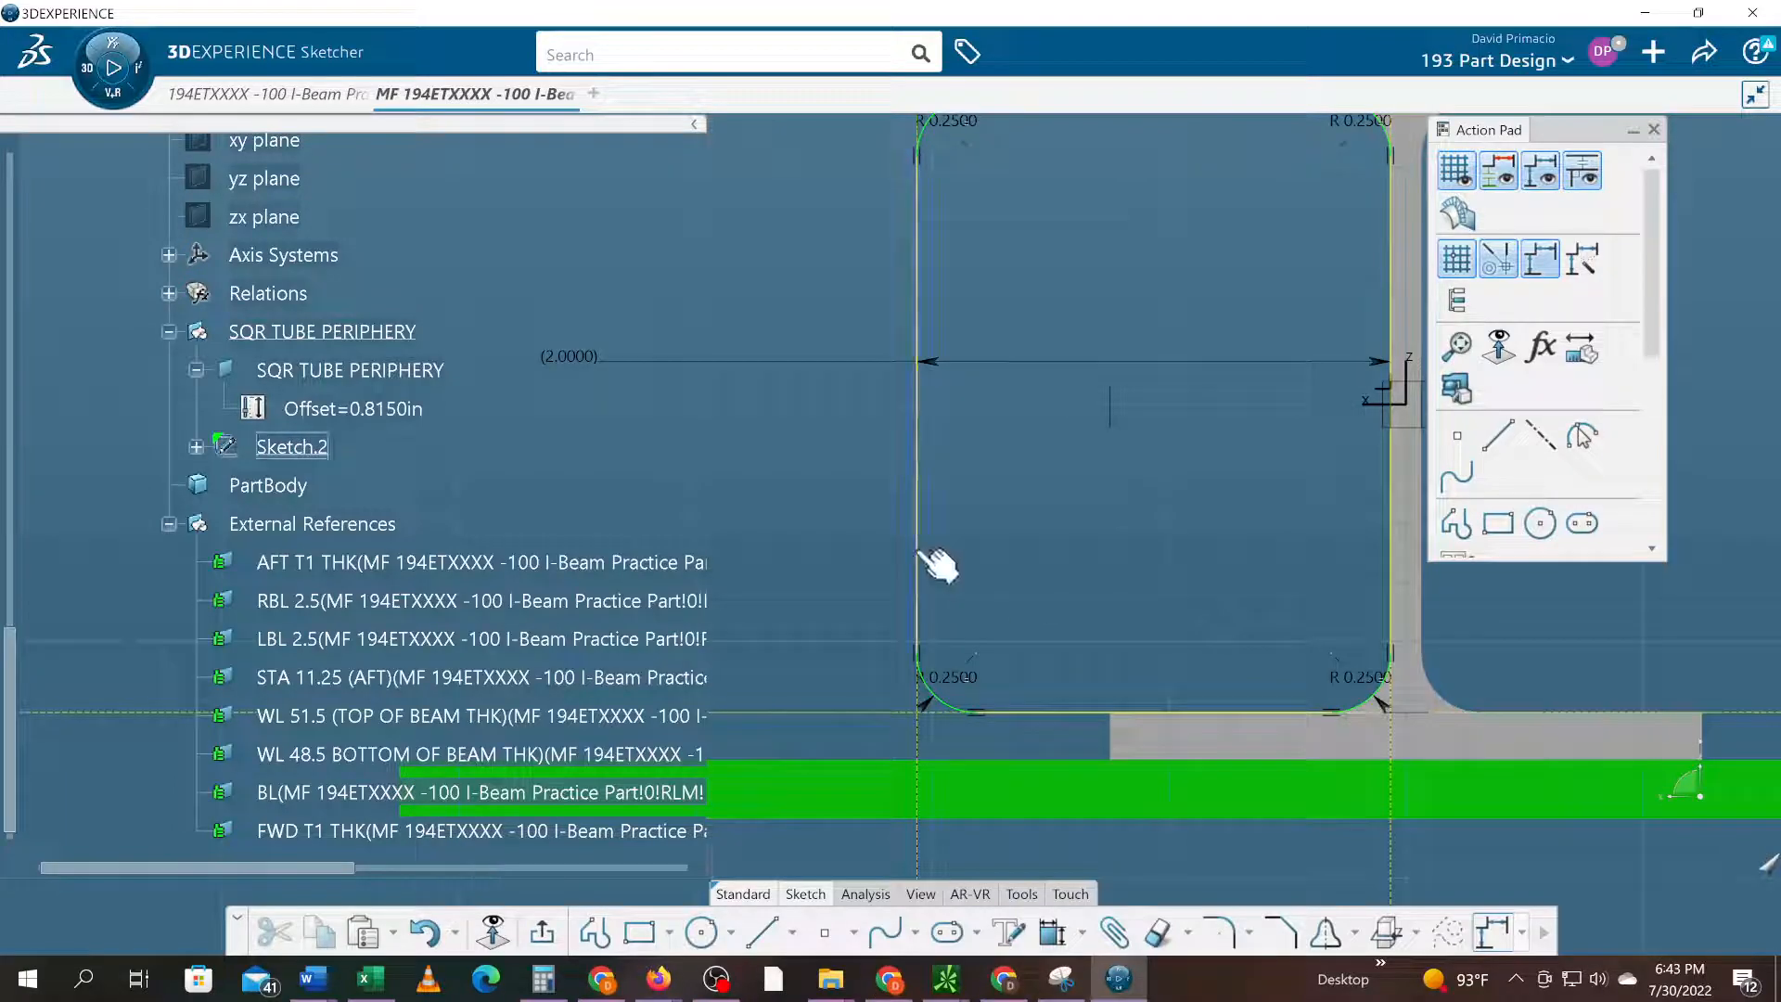
right_click(920, 553)
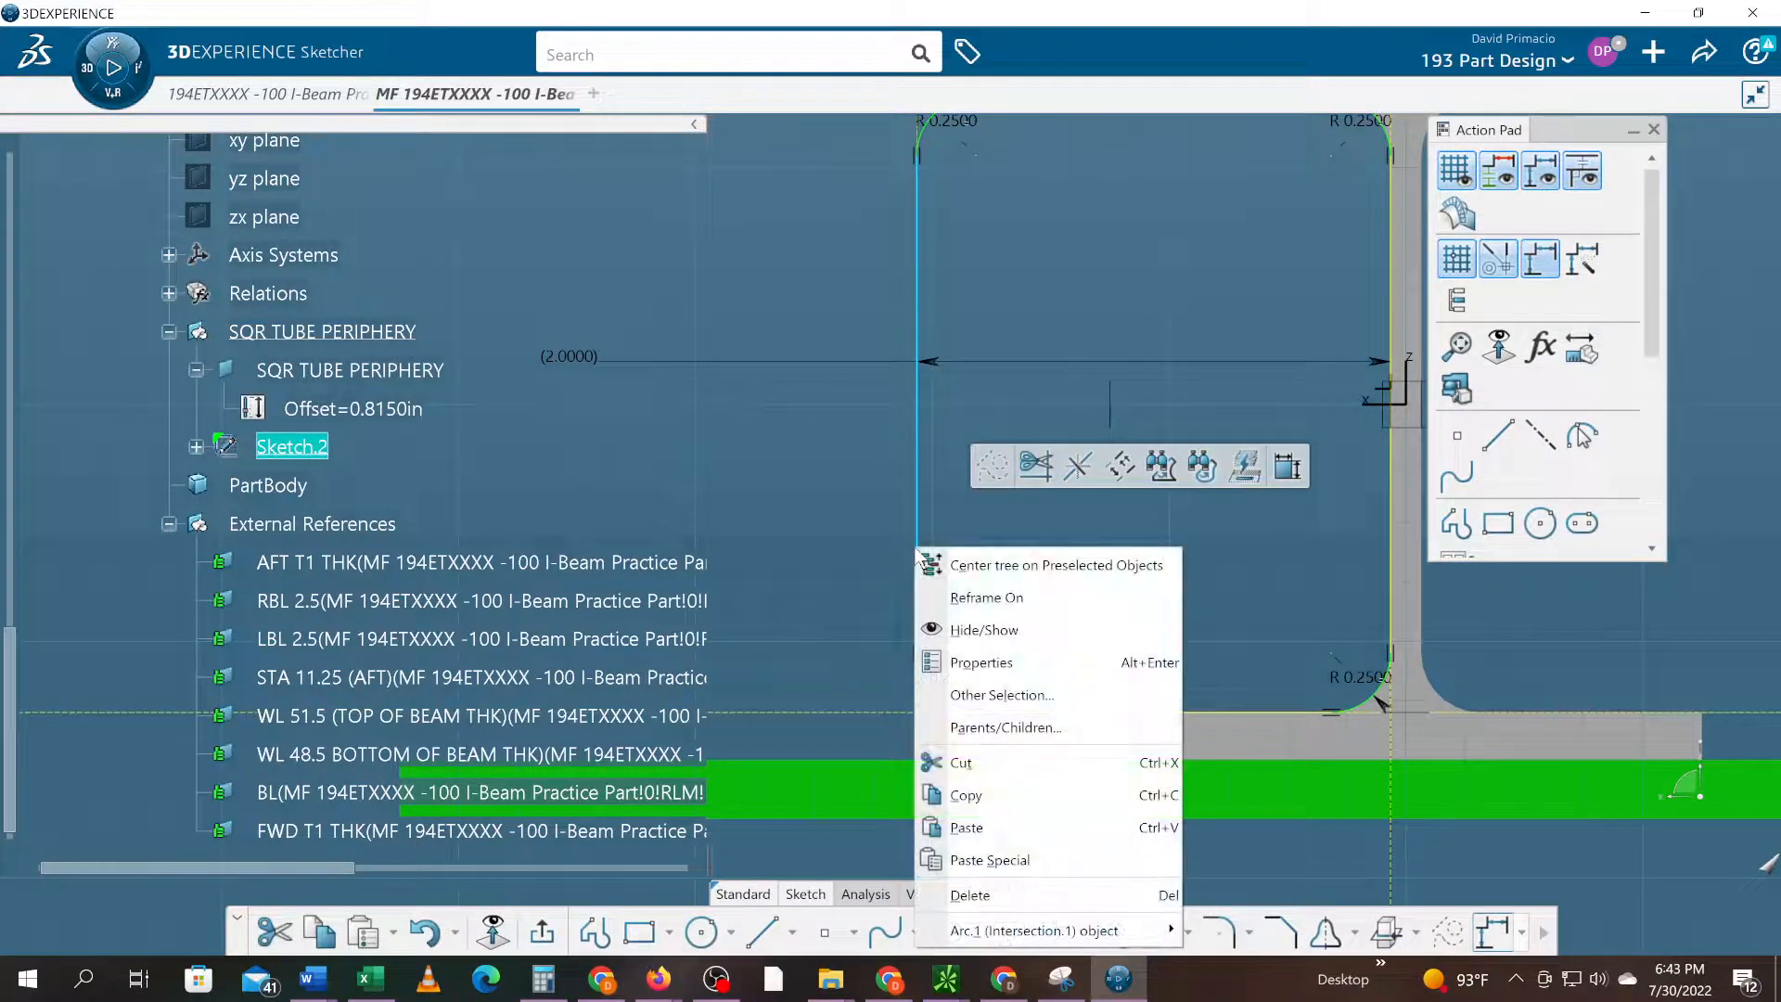
mouse_move(1032, 922)
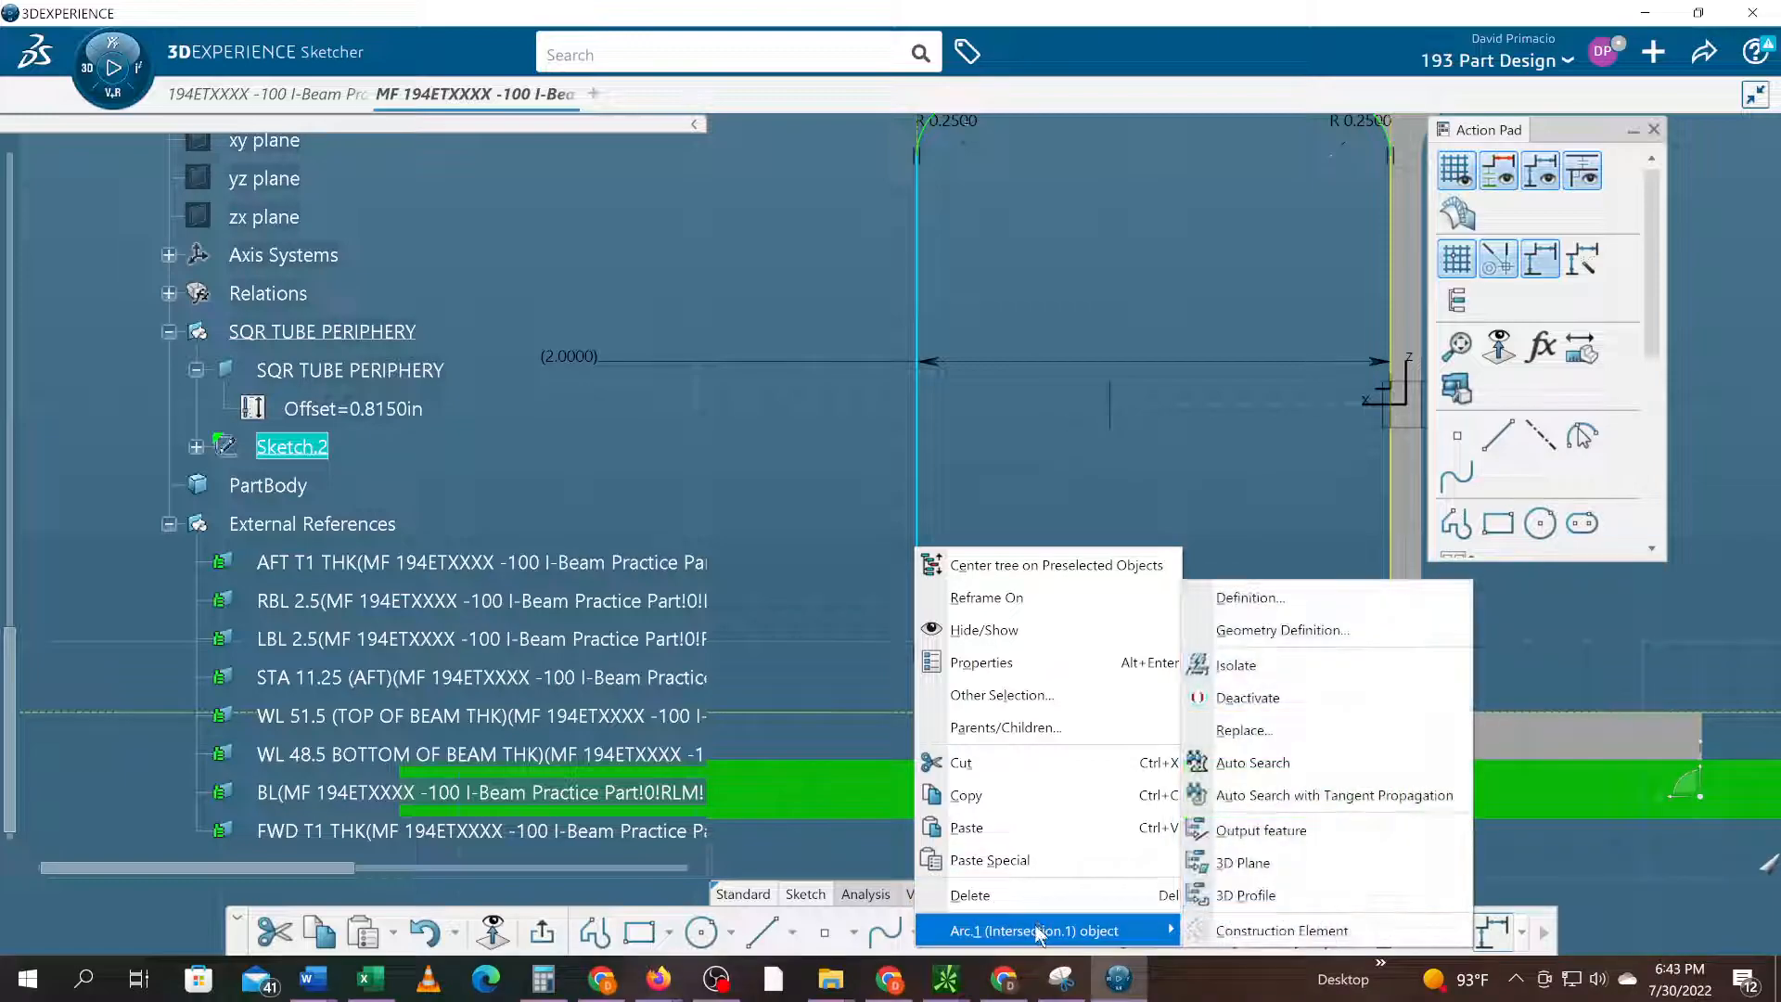
click(1313, 766)
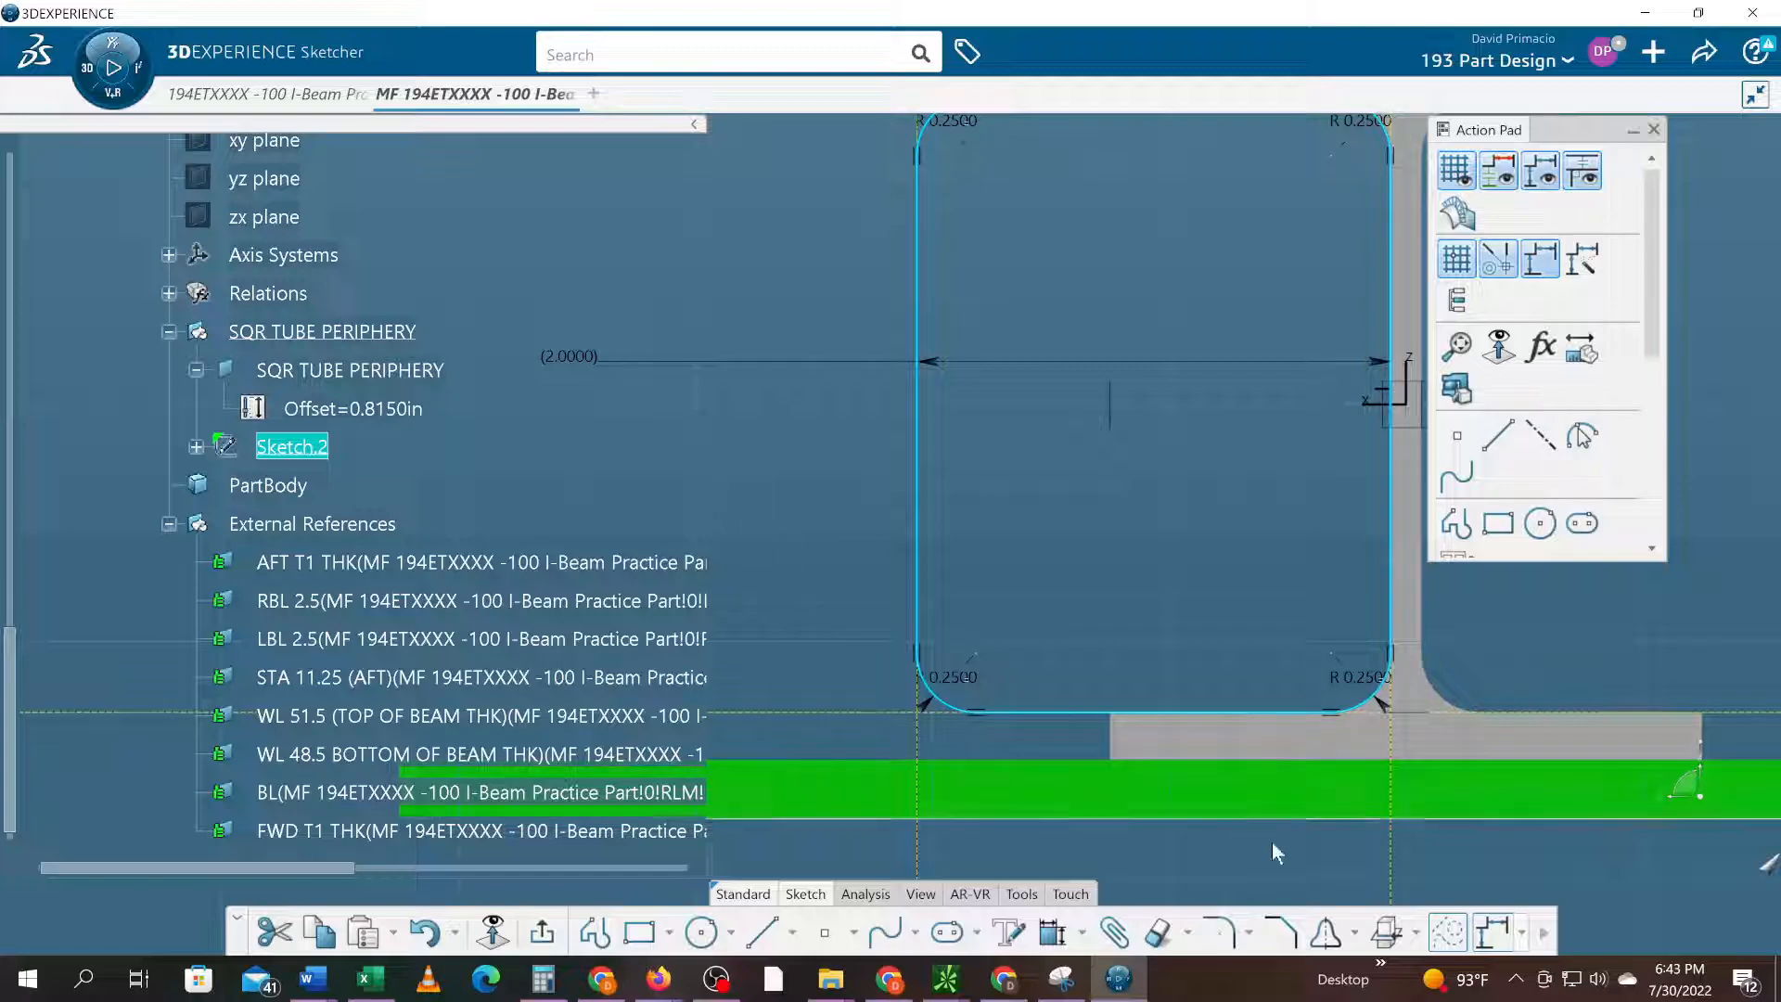
click(1355, 933)
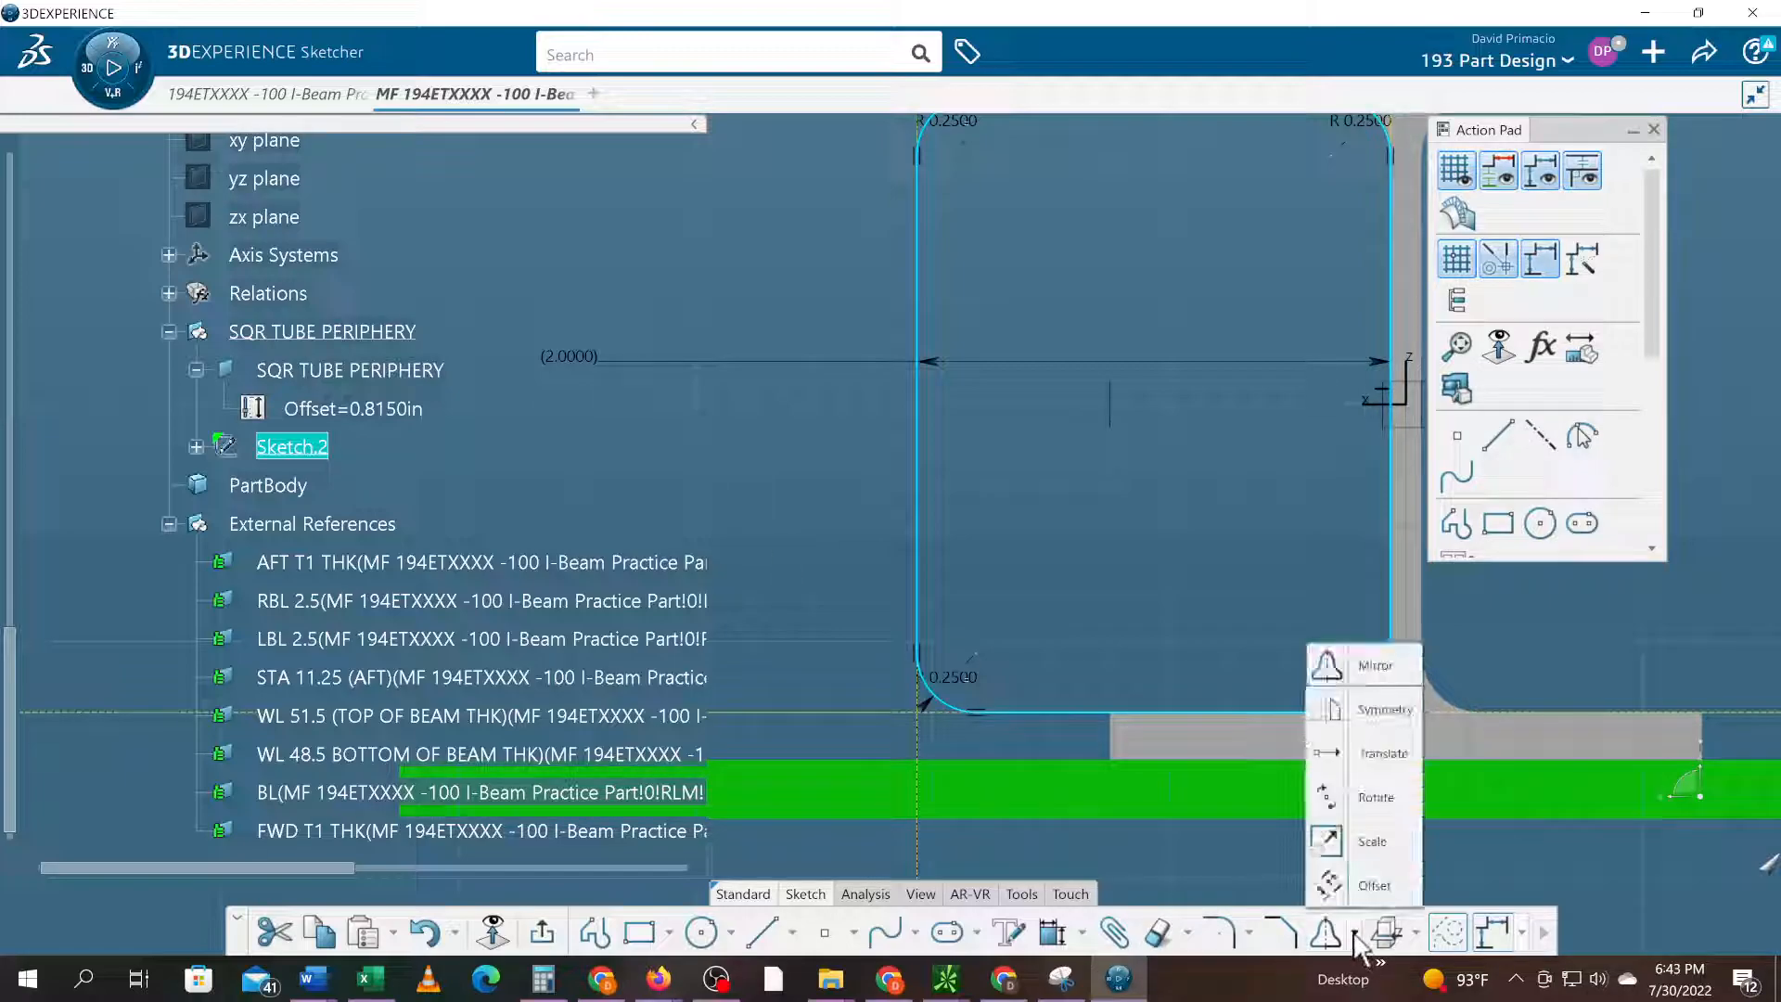
click(1371, 886)
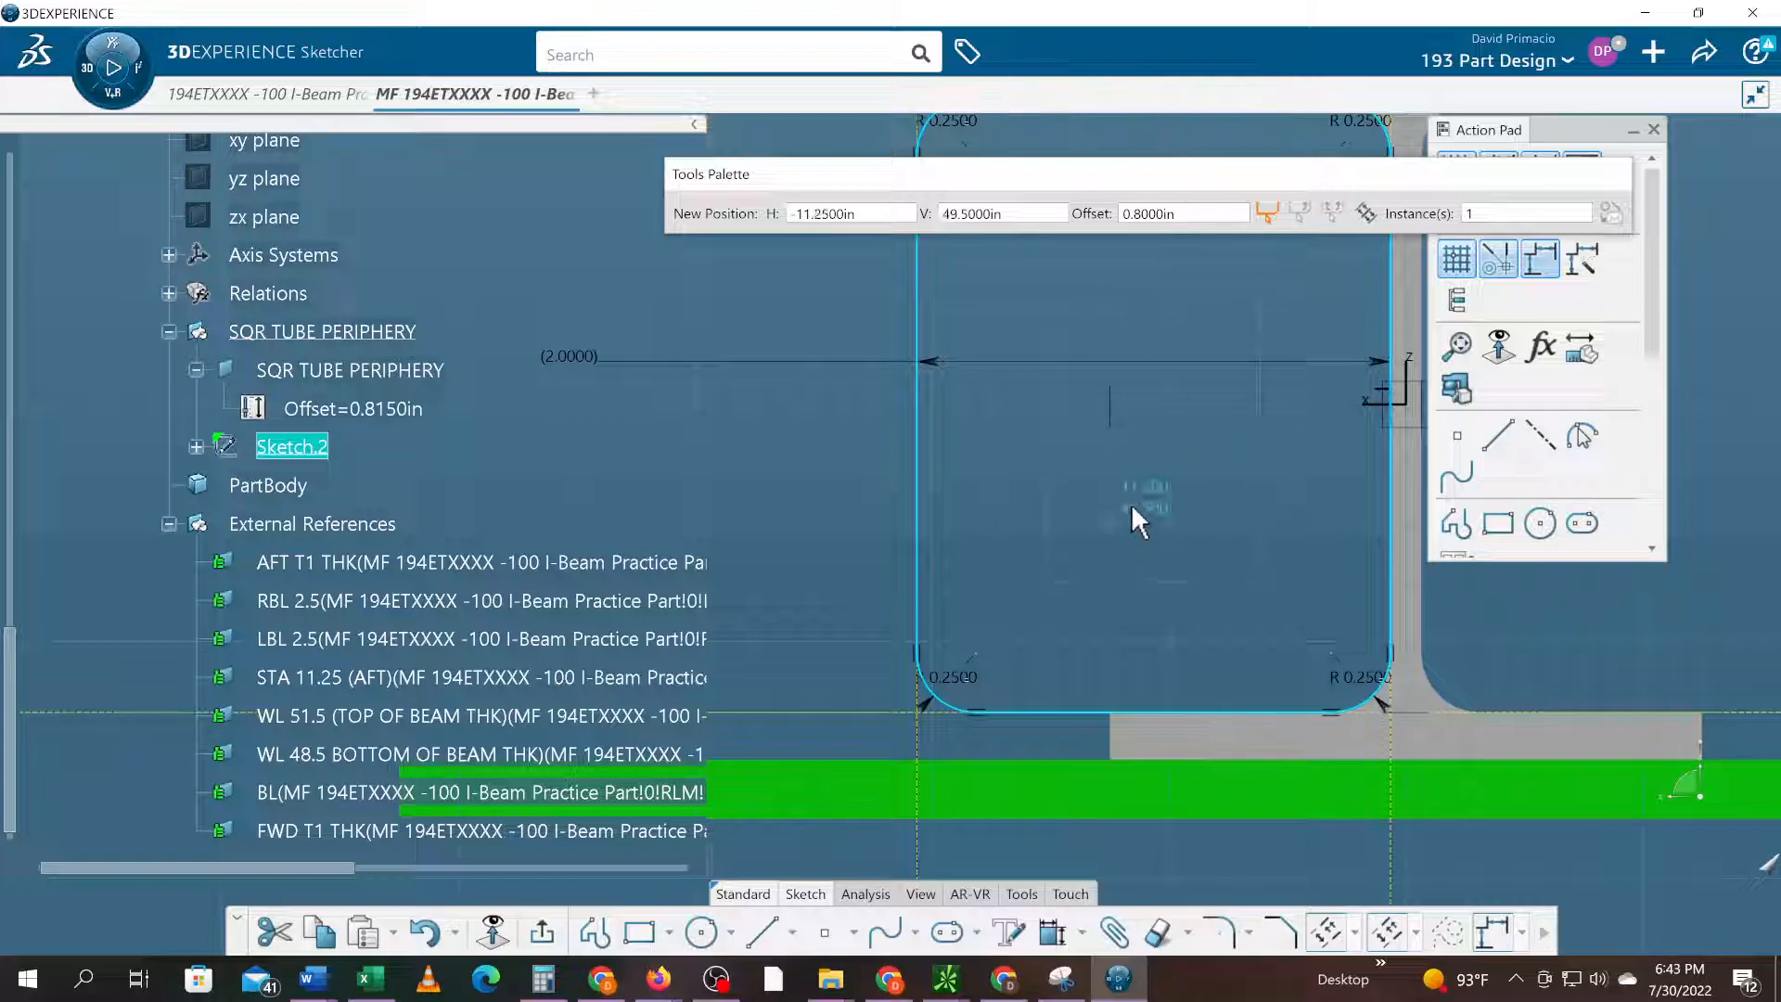
key(Tab)
text(.125)
key(Return)
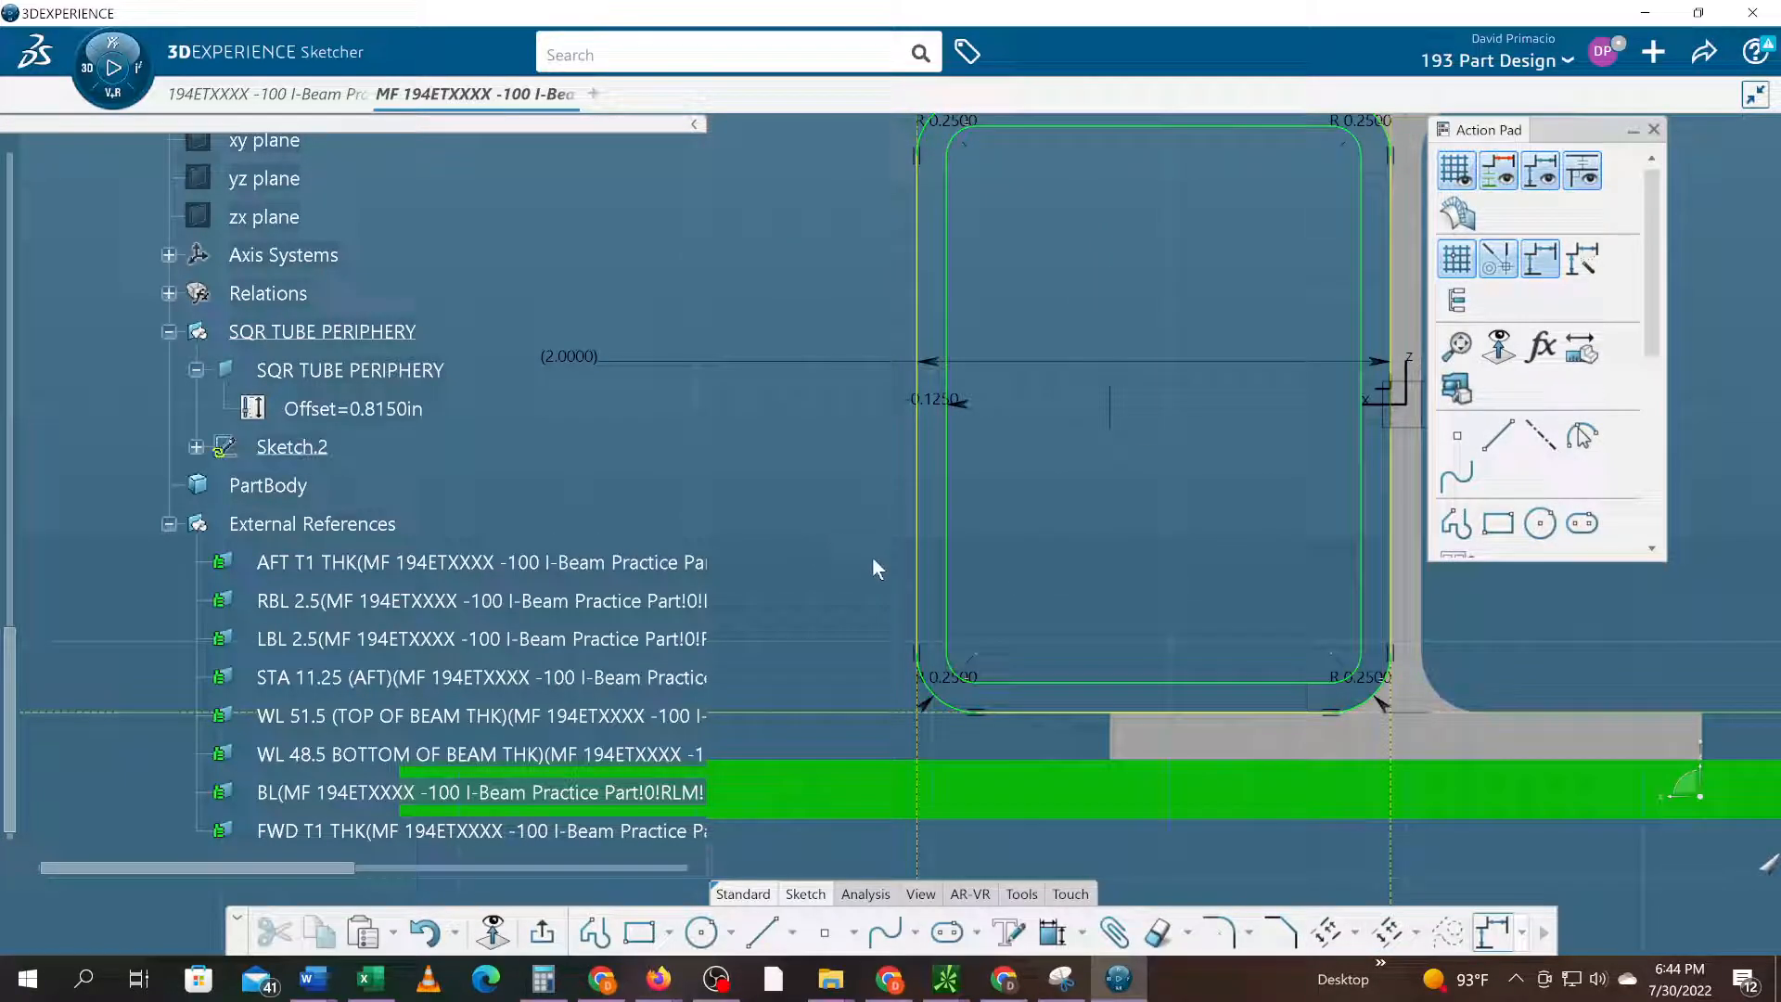
- Exit the tube profile sketch and inspect the double profile beside the I-beam
scroll(891, 547, down, 4)
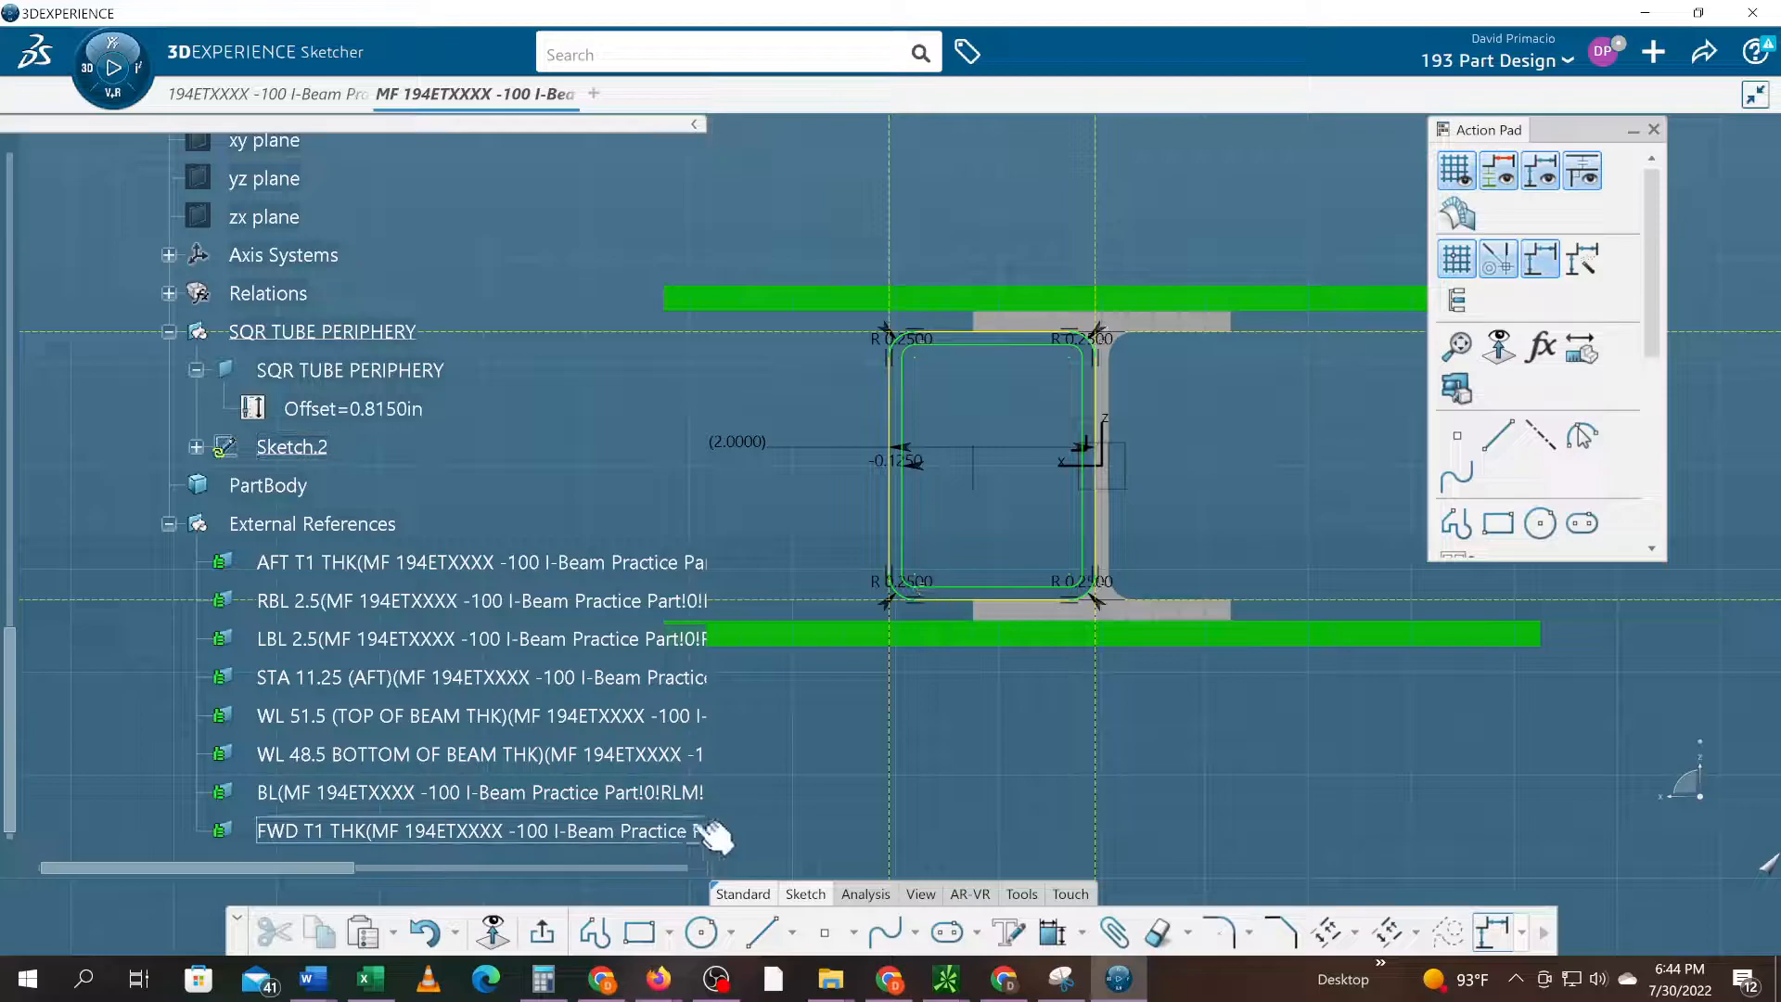
click(542, 935)
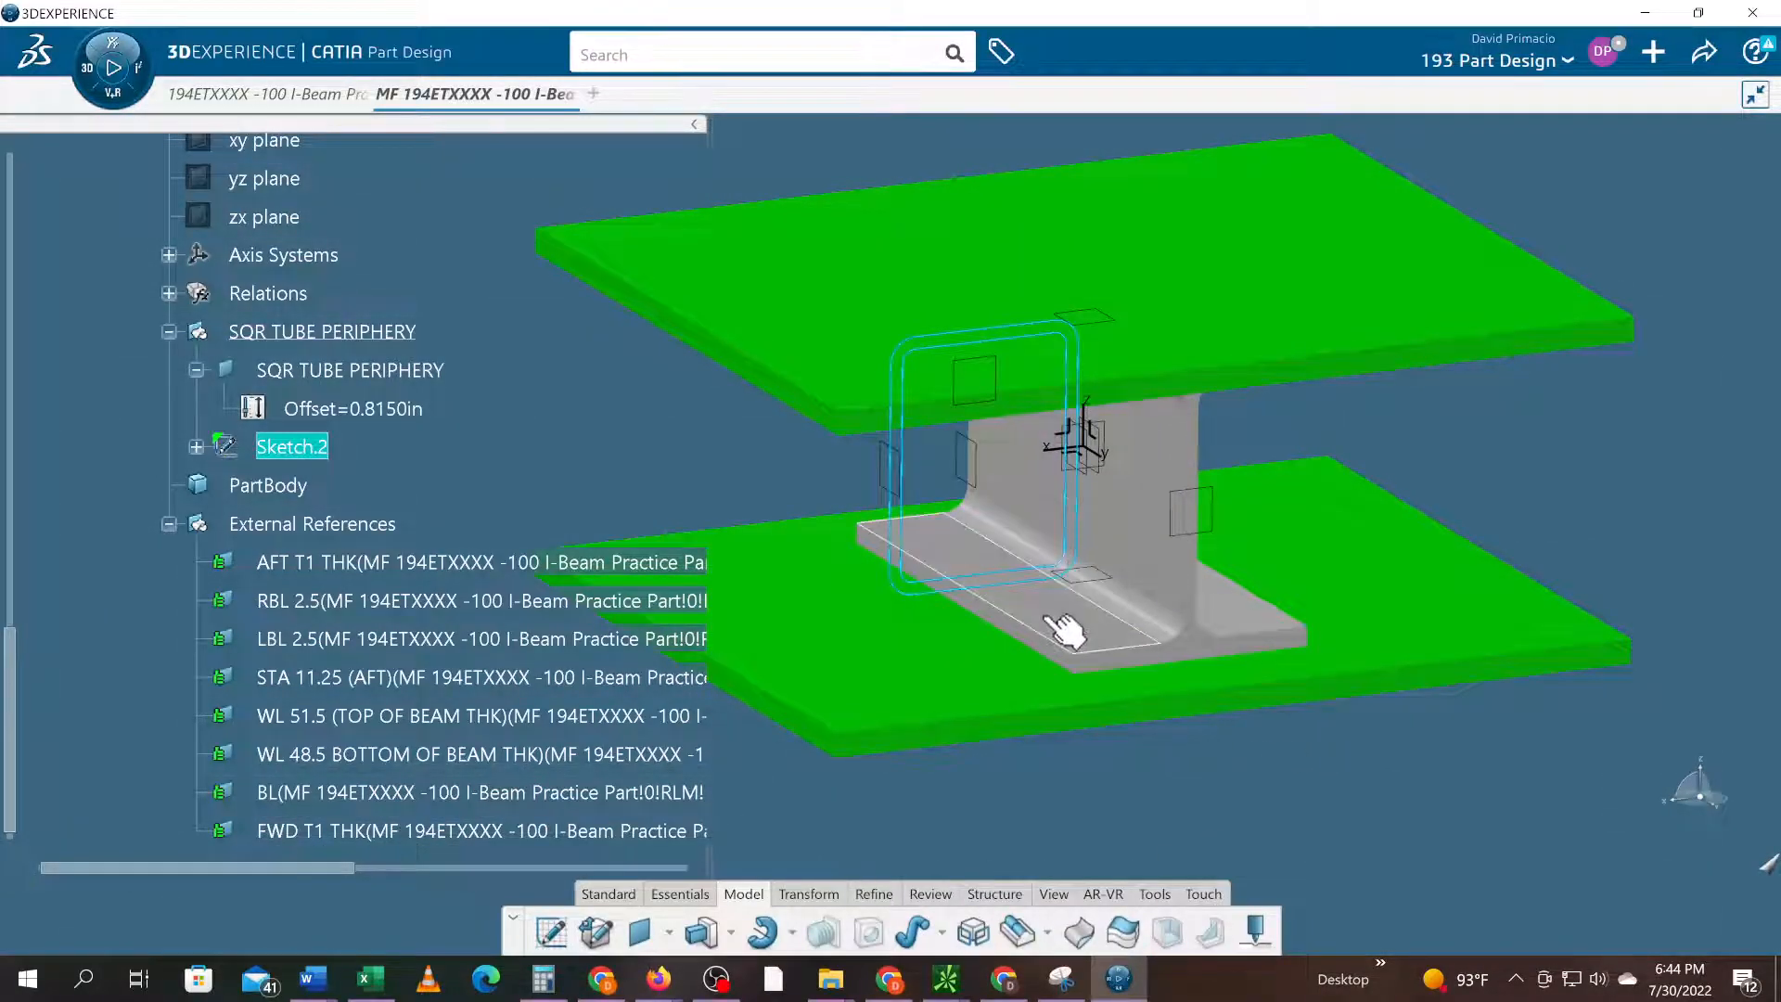
click(1043, 838)
scroll(1113, 774, up, 3)
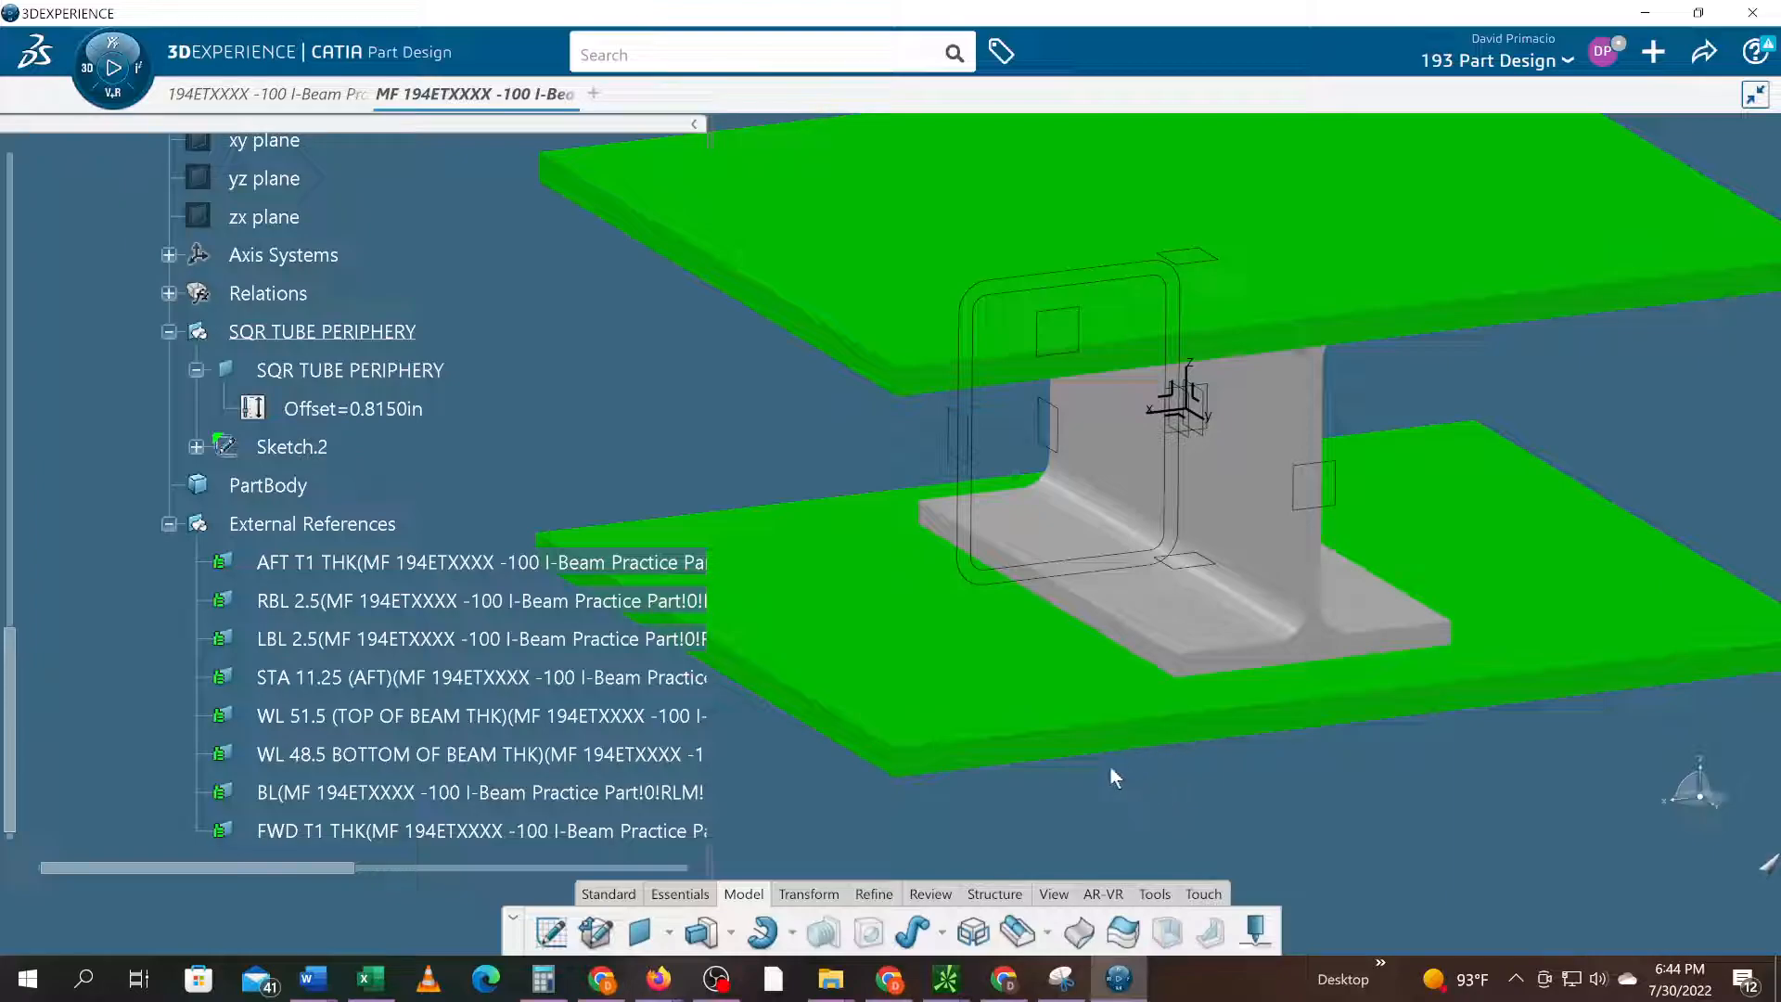
middle_drag(1165, 771, 1109, 830)
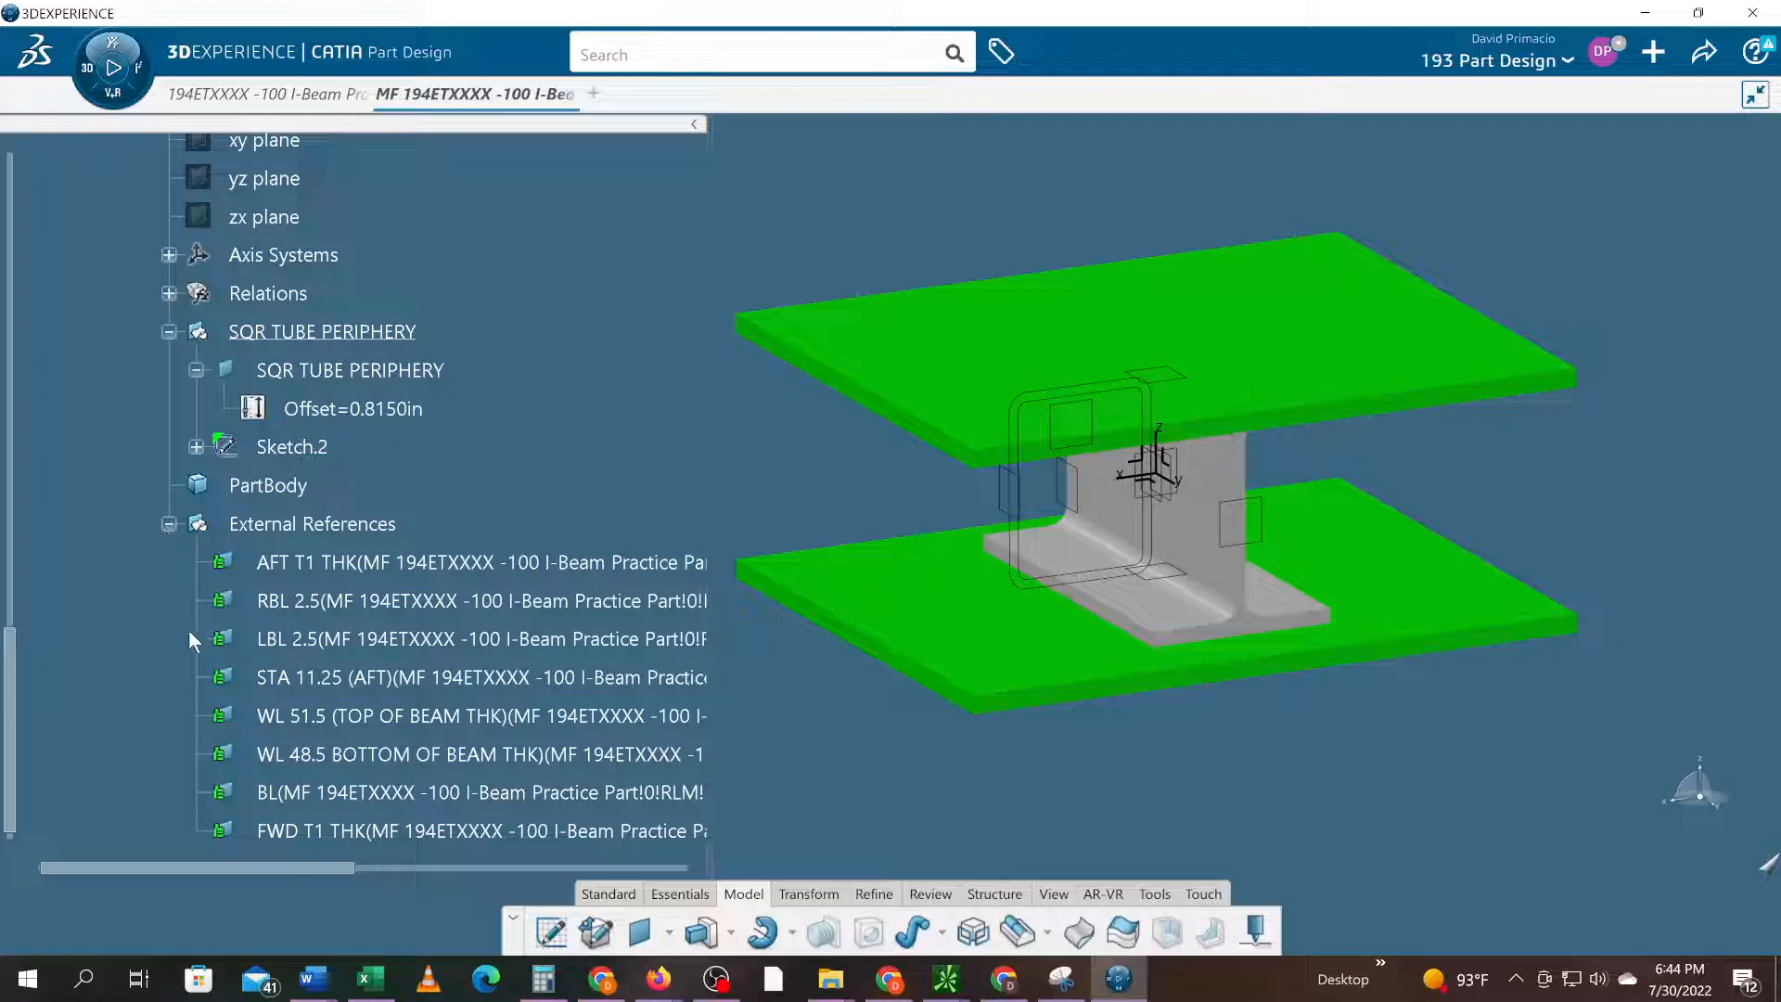
- Copy the RBL 2.5 and LBL 2.5 publications of the RLM part
scroll(187, 630, down, 2)
scroll(209, 654, up, 5)
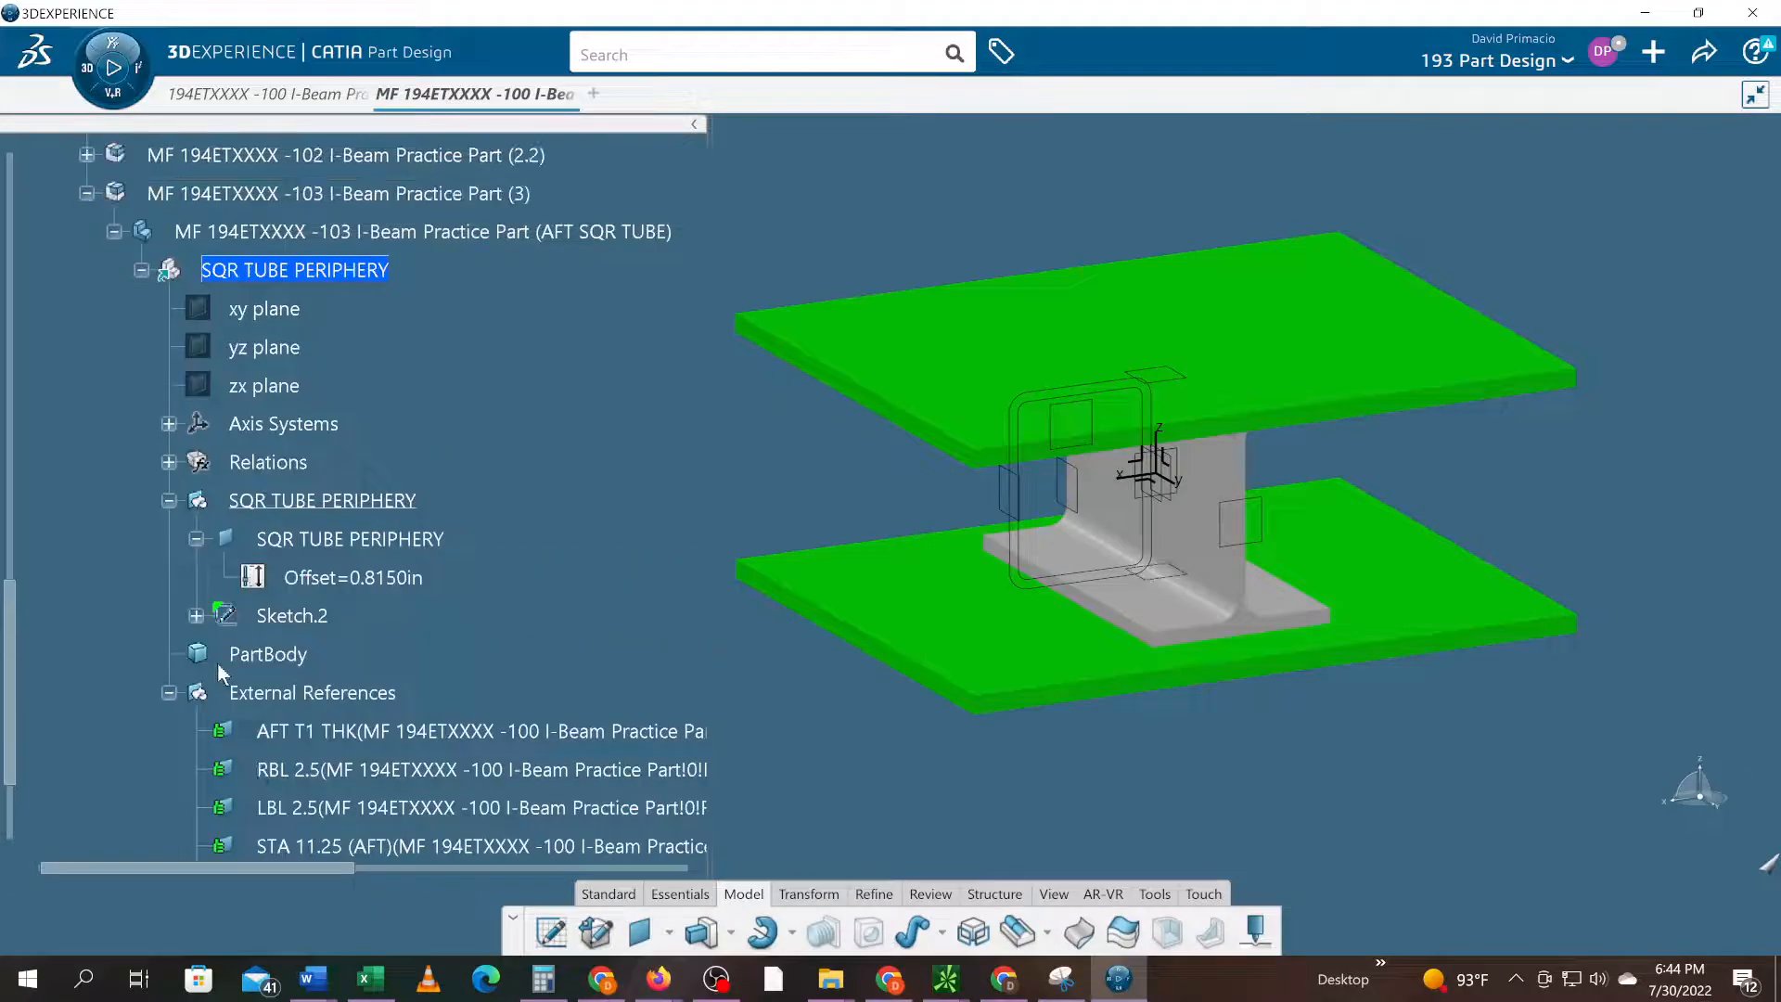
scroll(220, 671, up, 10)
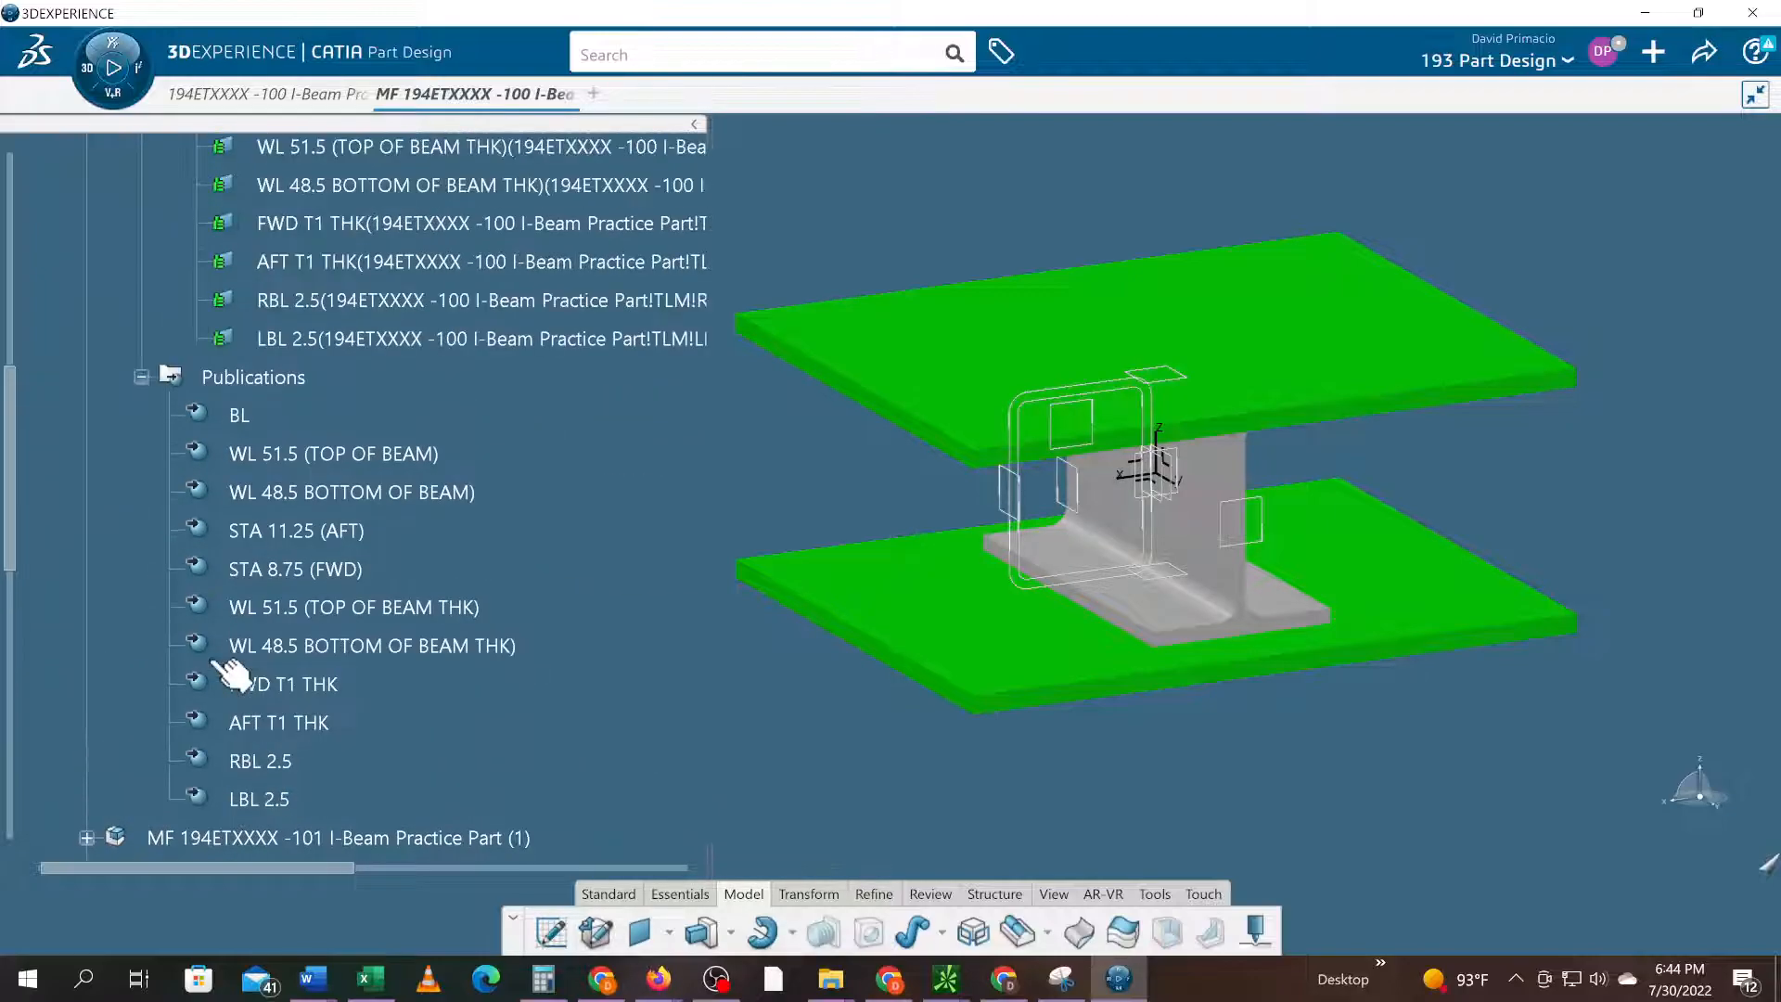
scroll(231, 672, down, 1)
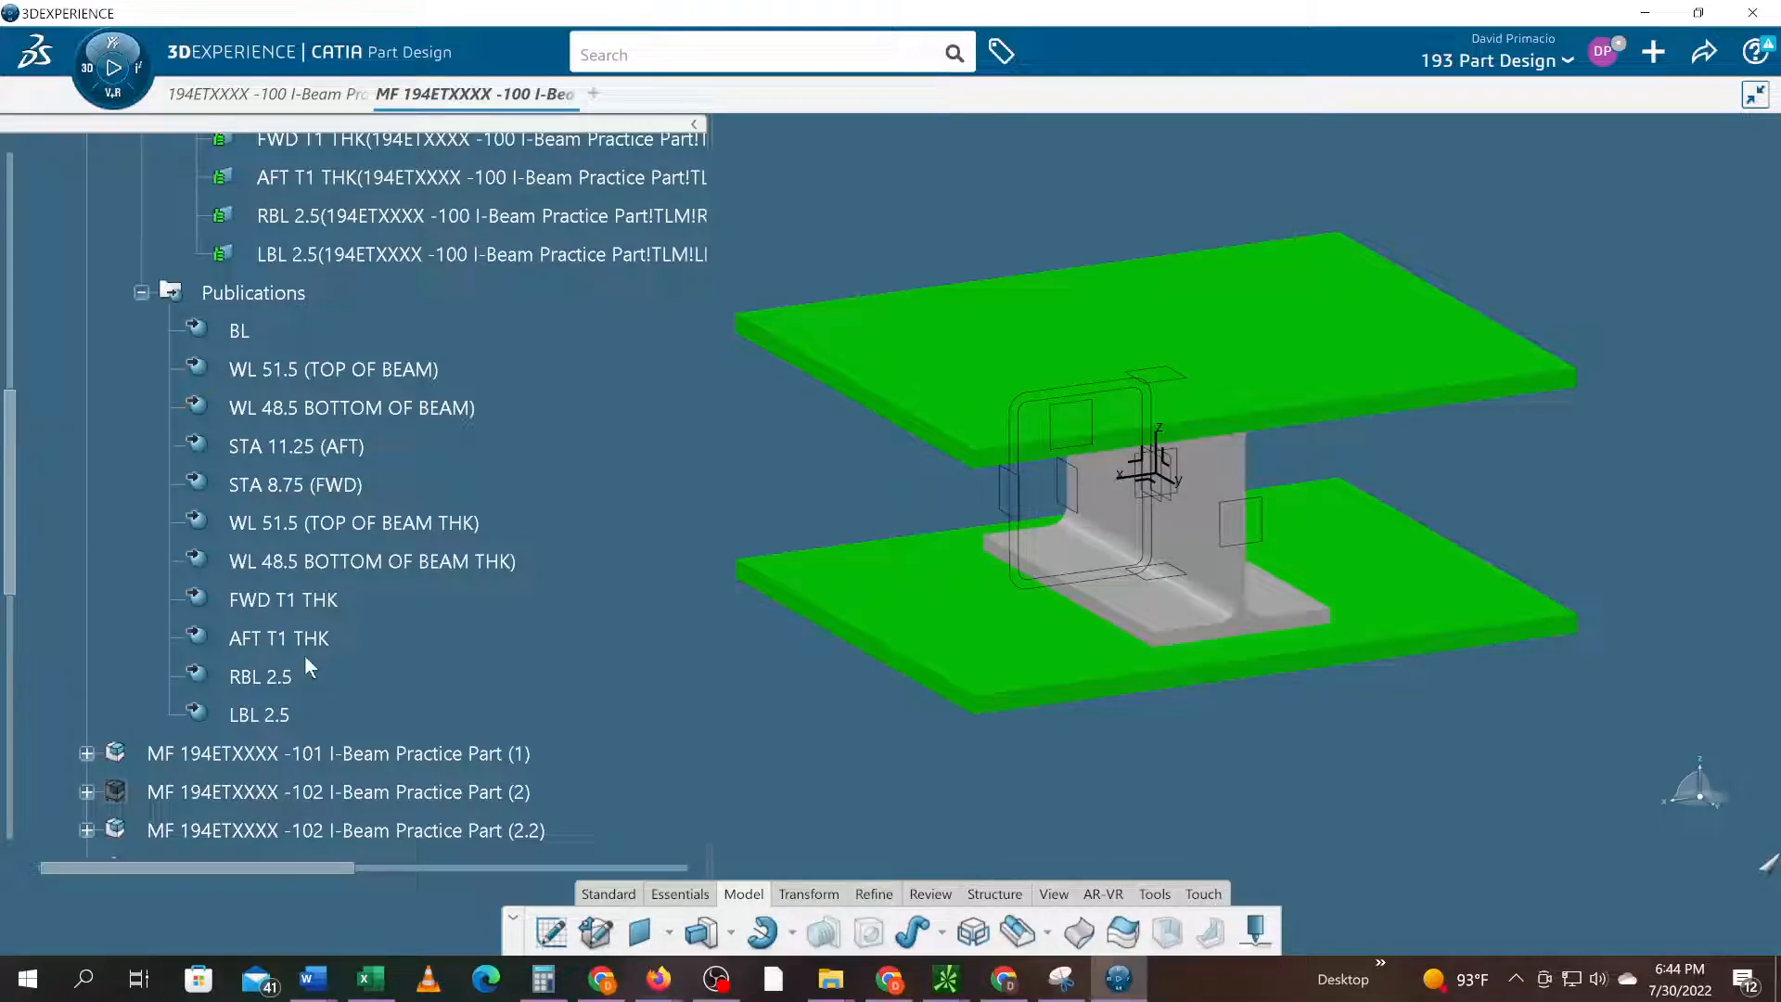
scroll(304, 654, down, 1)
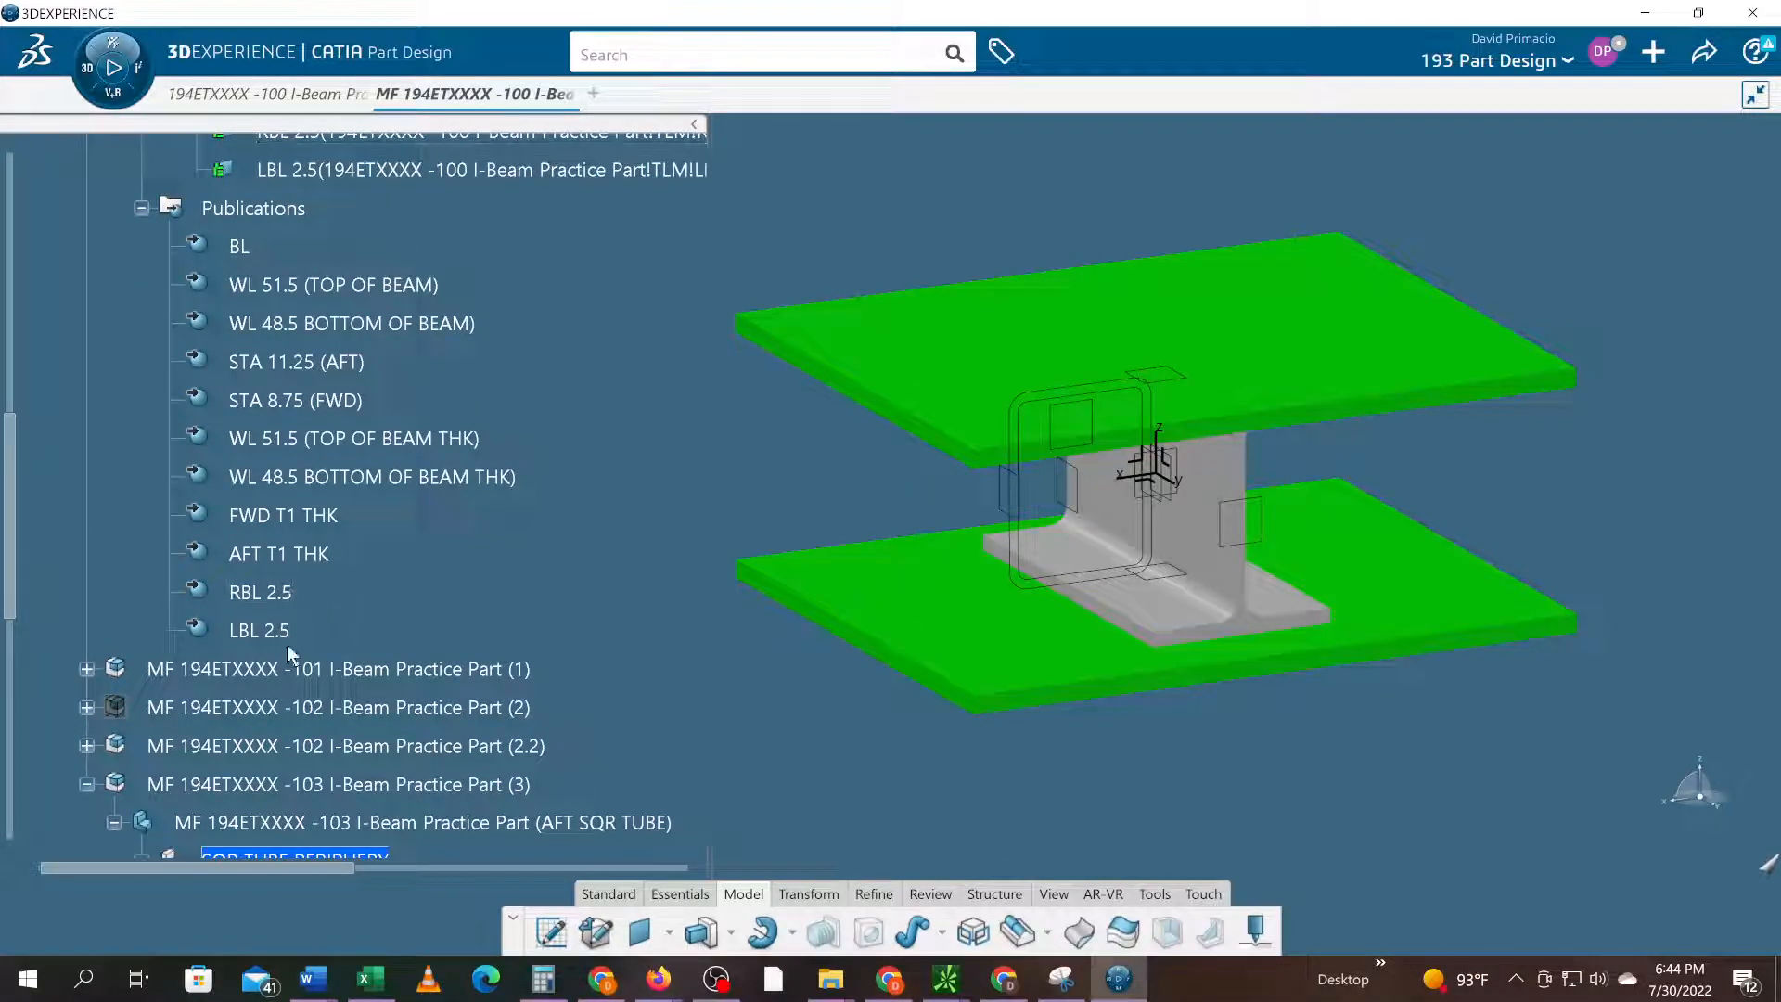
click(282, 594)
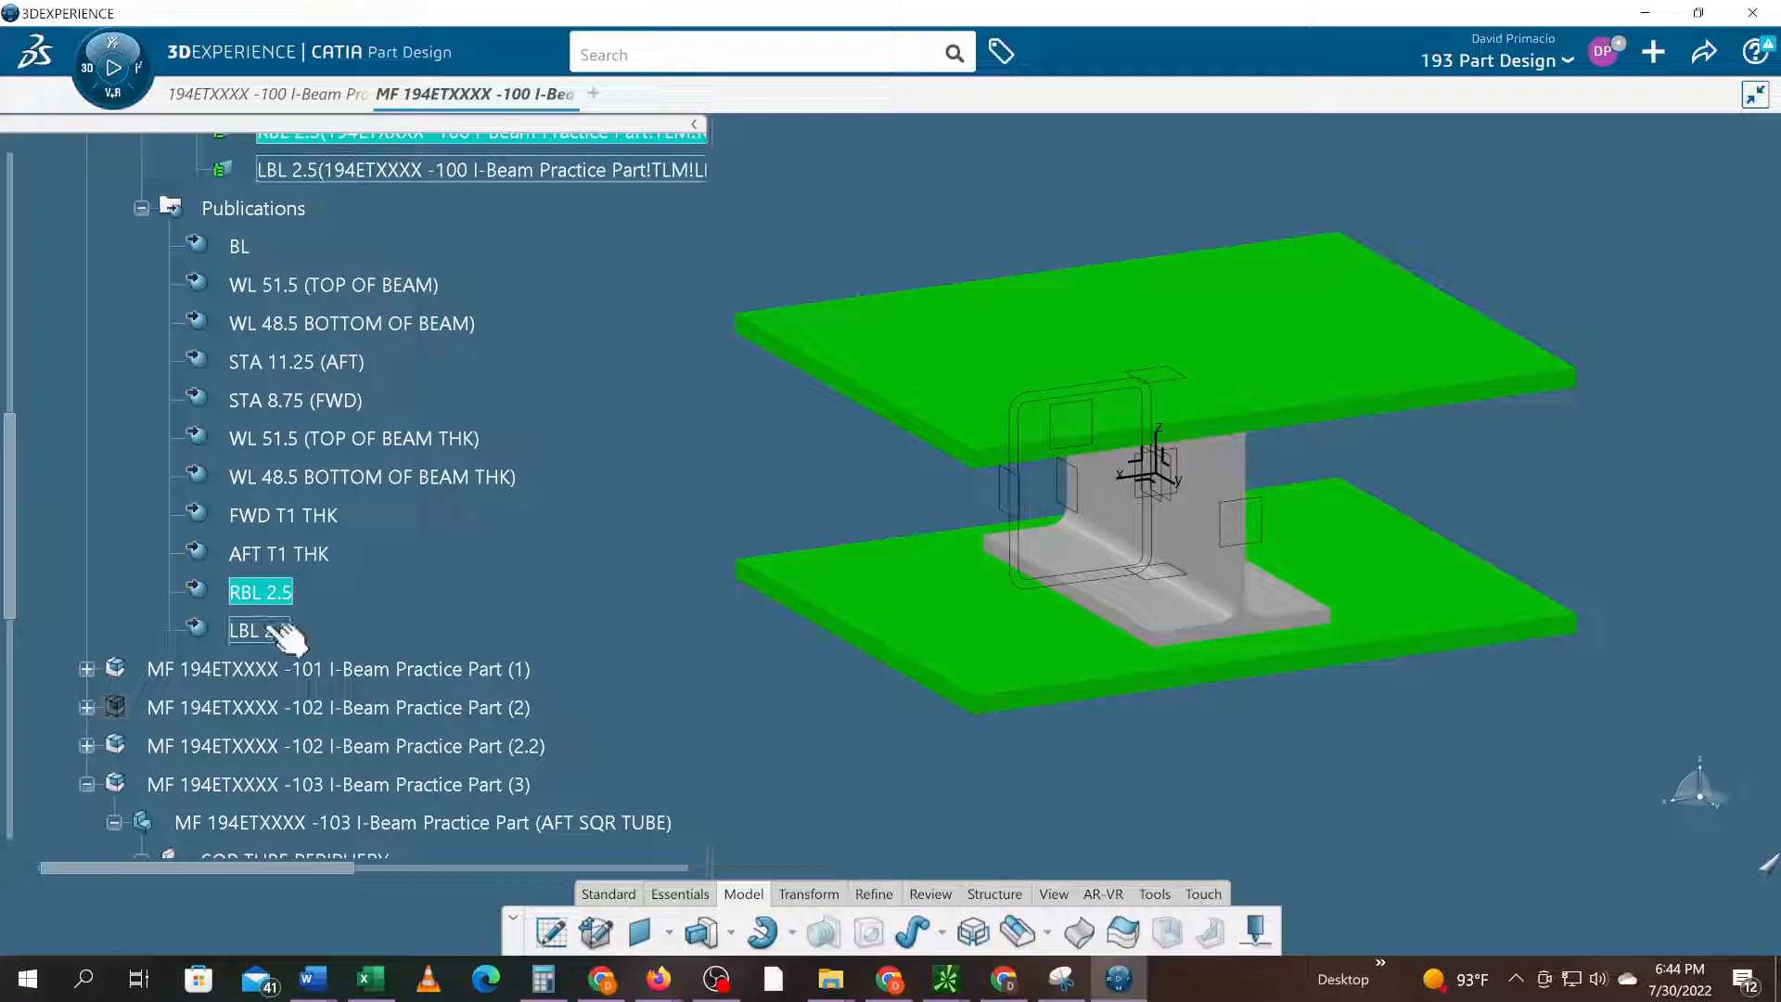
ctrl+click(267, 629)
right_click(270, 632)
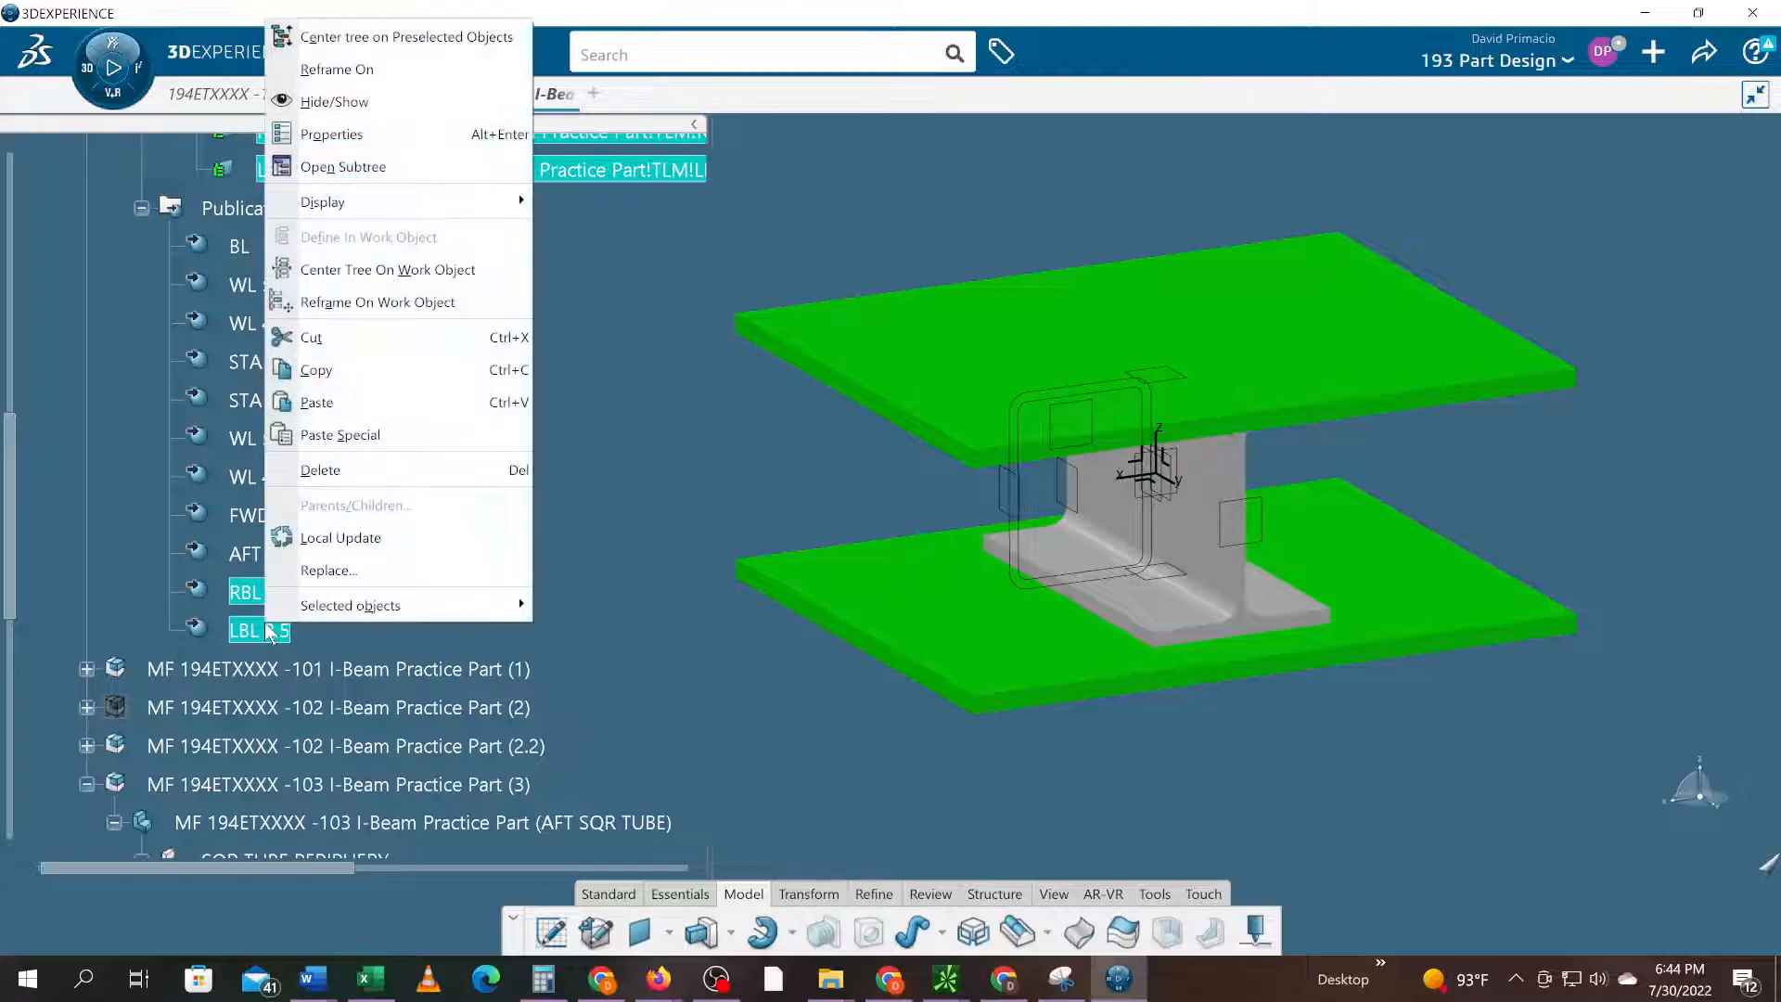
click(353, 371)
- Paste the copied RBL 2.5 and LBL 2.5 planes into the -103 SQR TUBE PERIPHERY part as result with link
scroll(329, 654, down, 5)
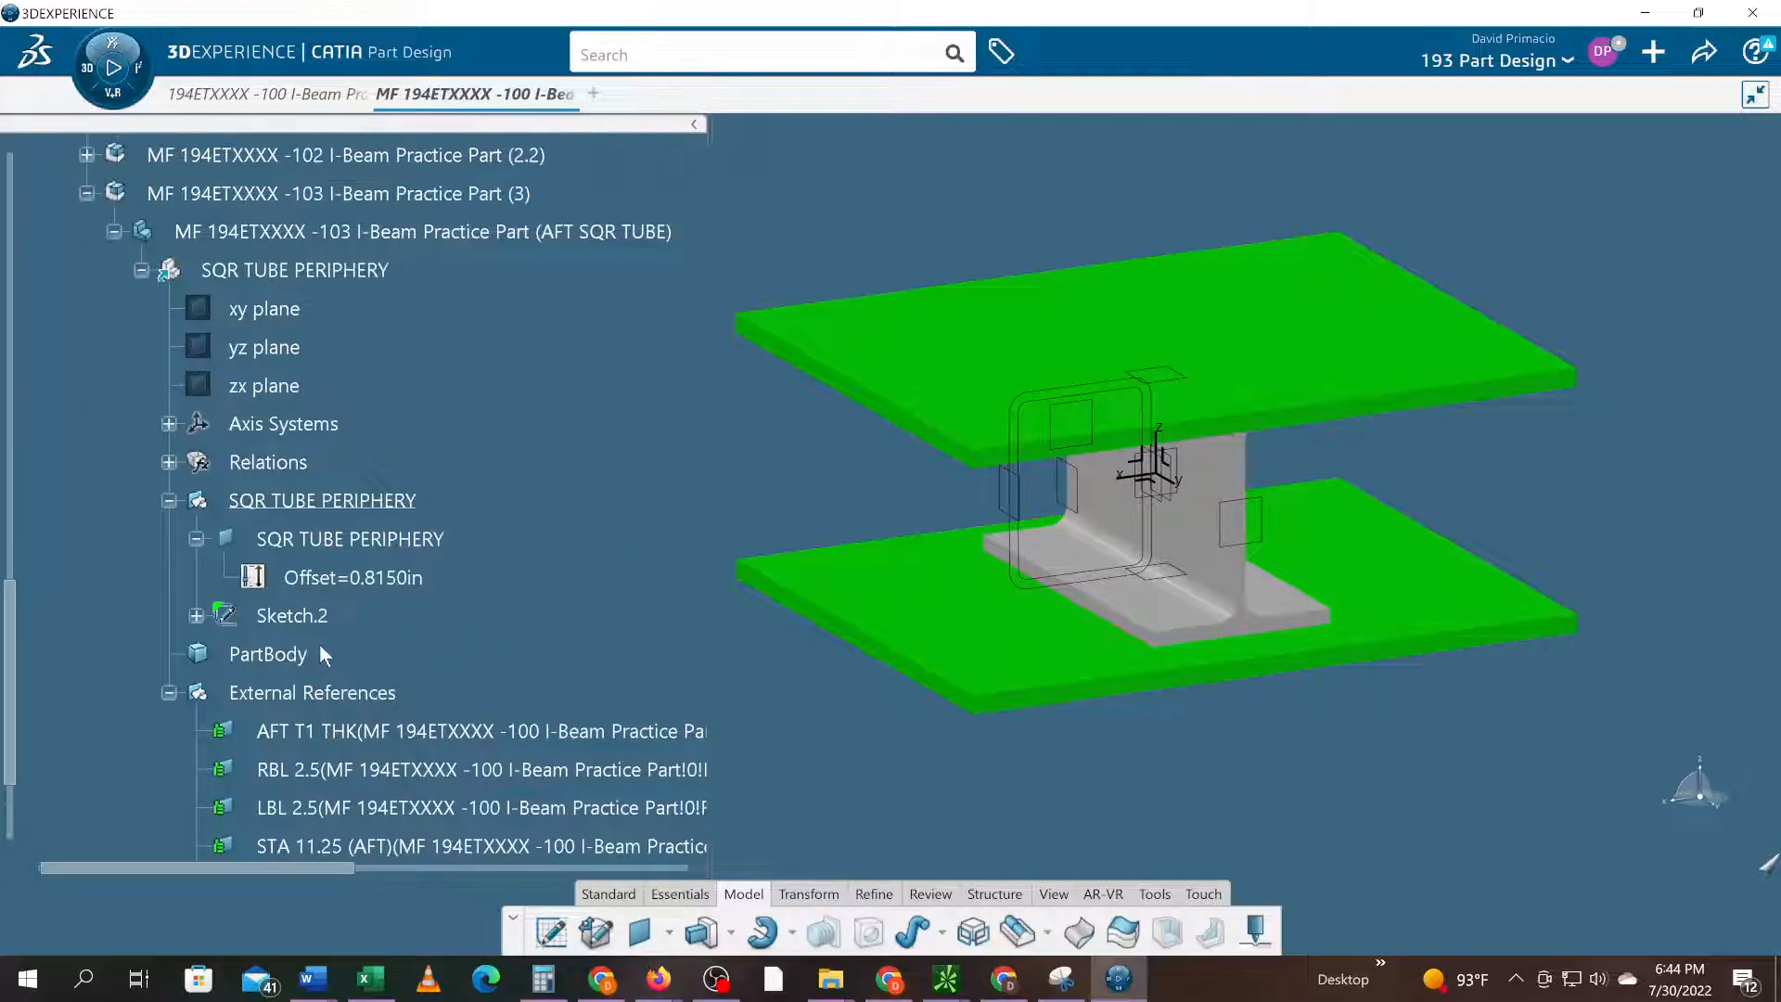
scroll(319, 643, up, 1)
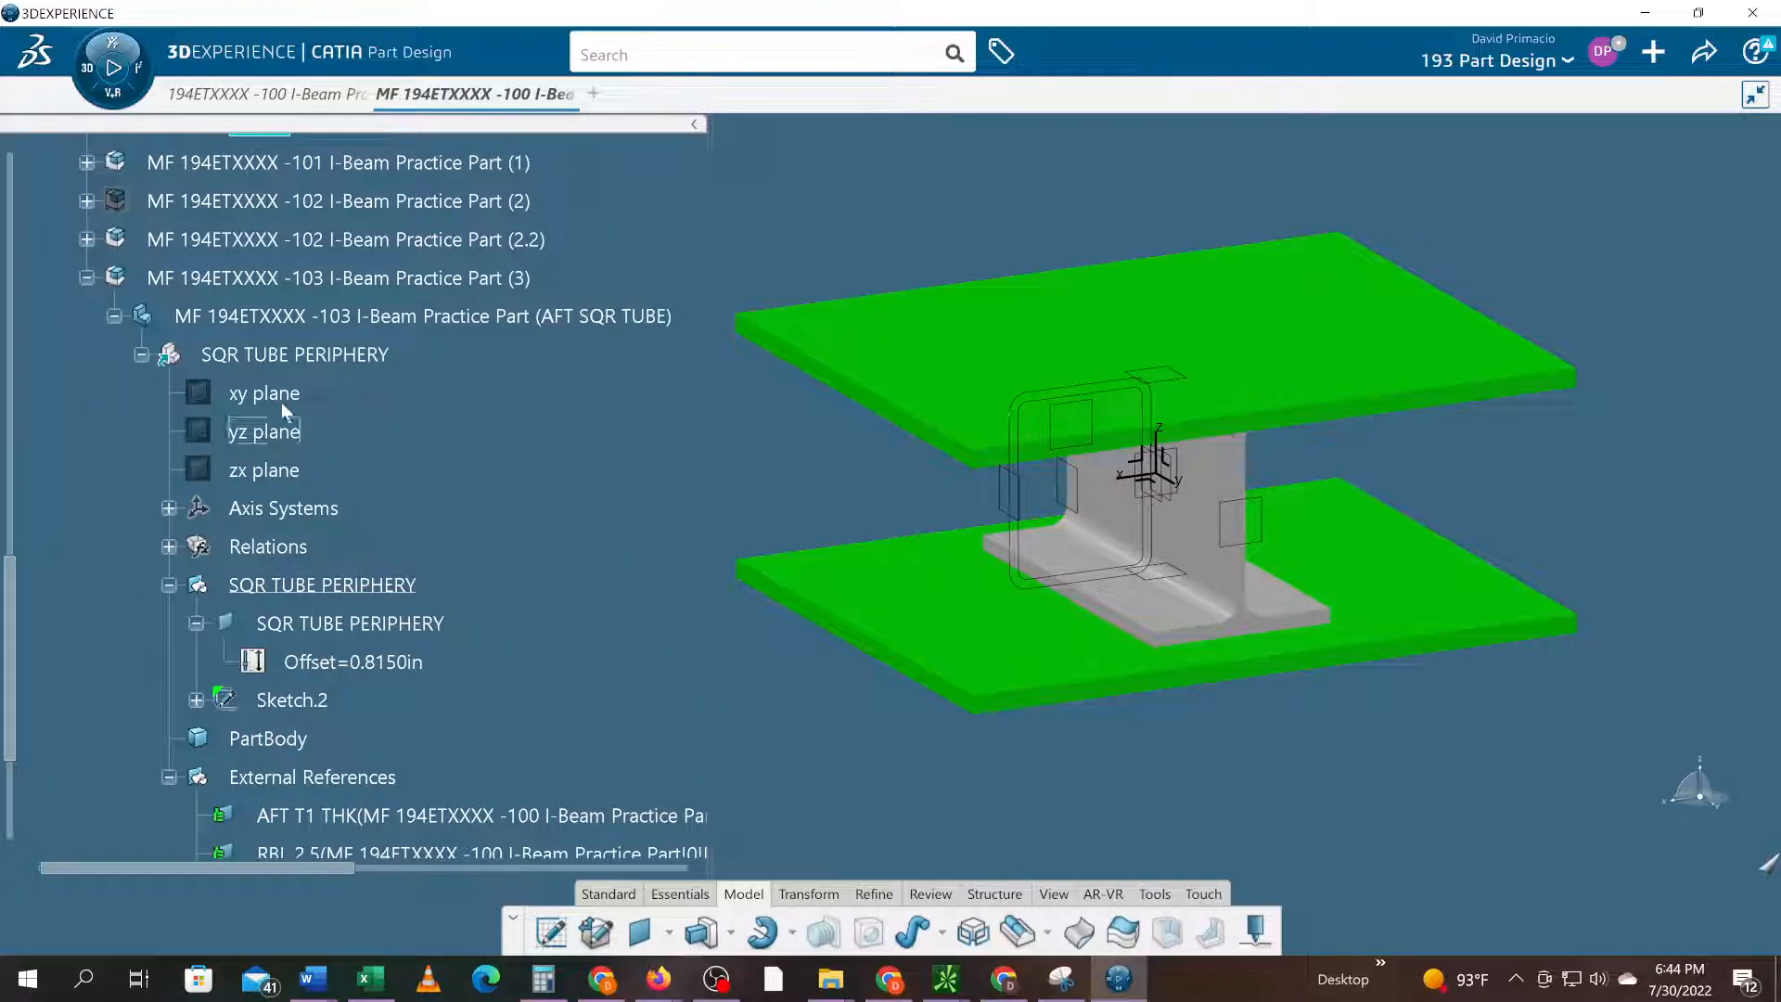
click(293, 354)
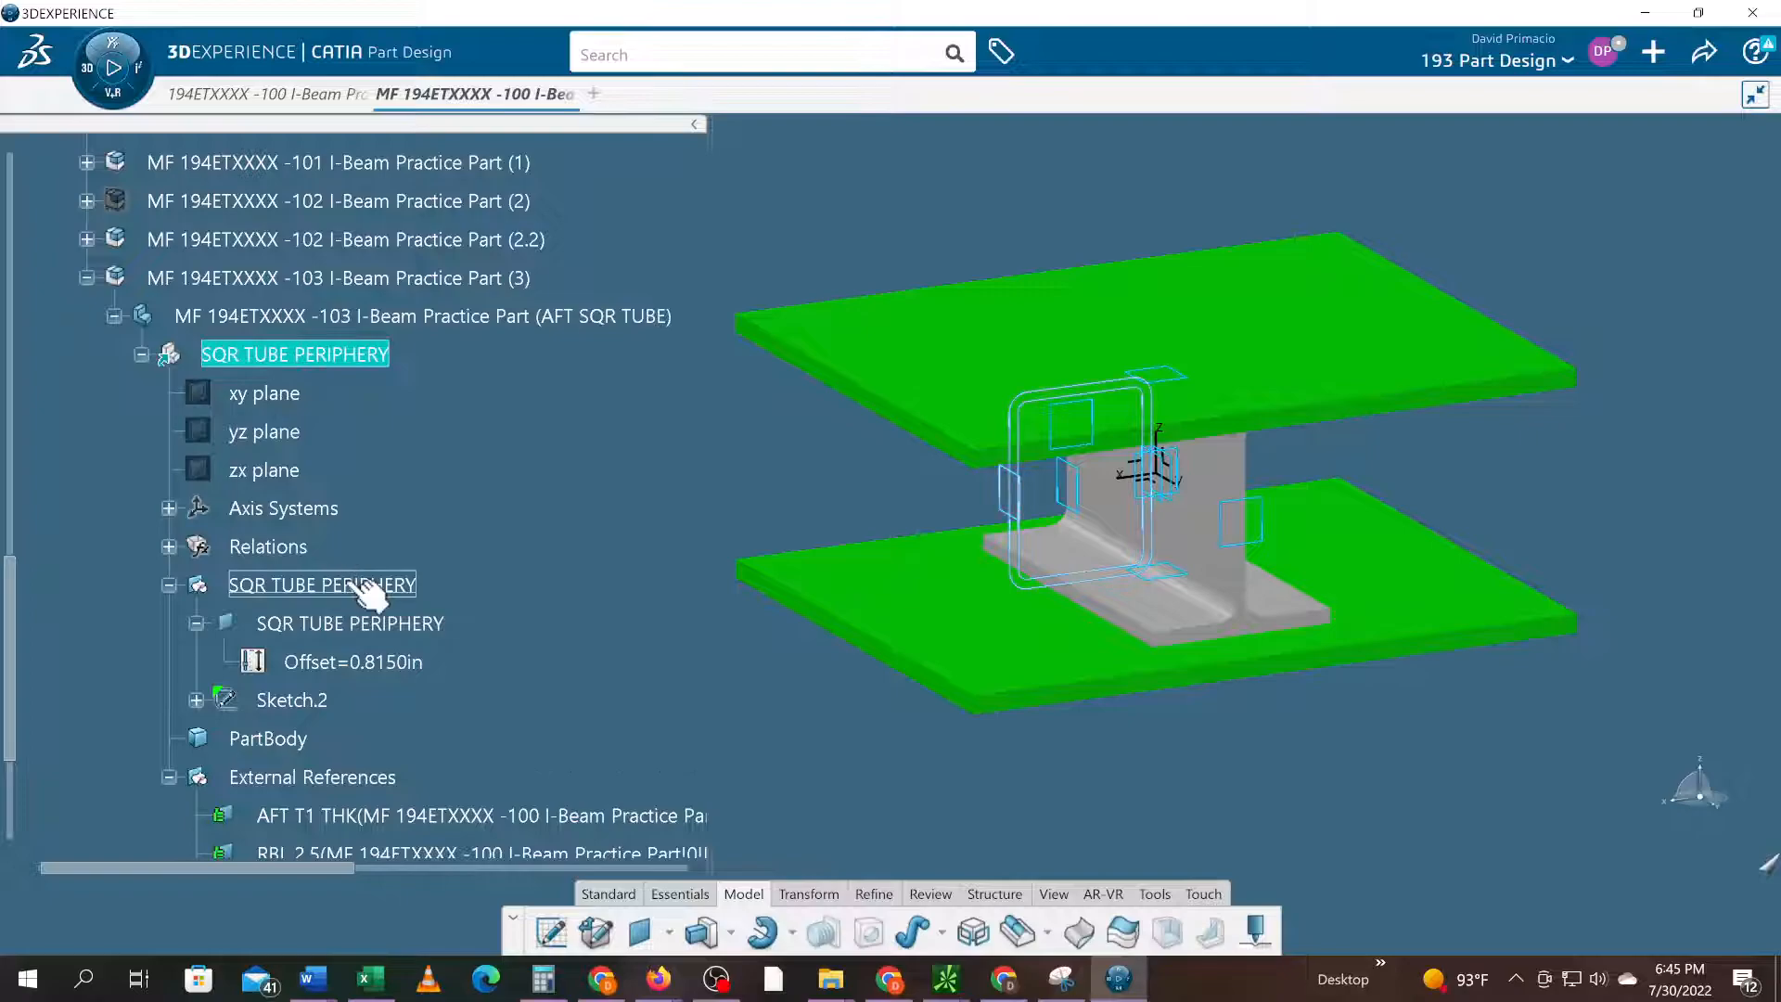
right_click(257, 354)
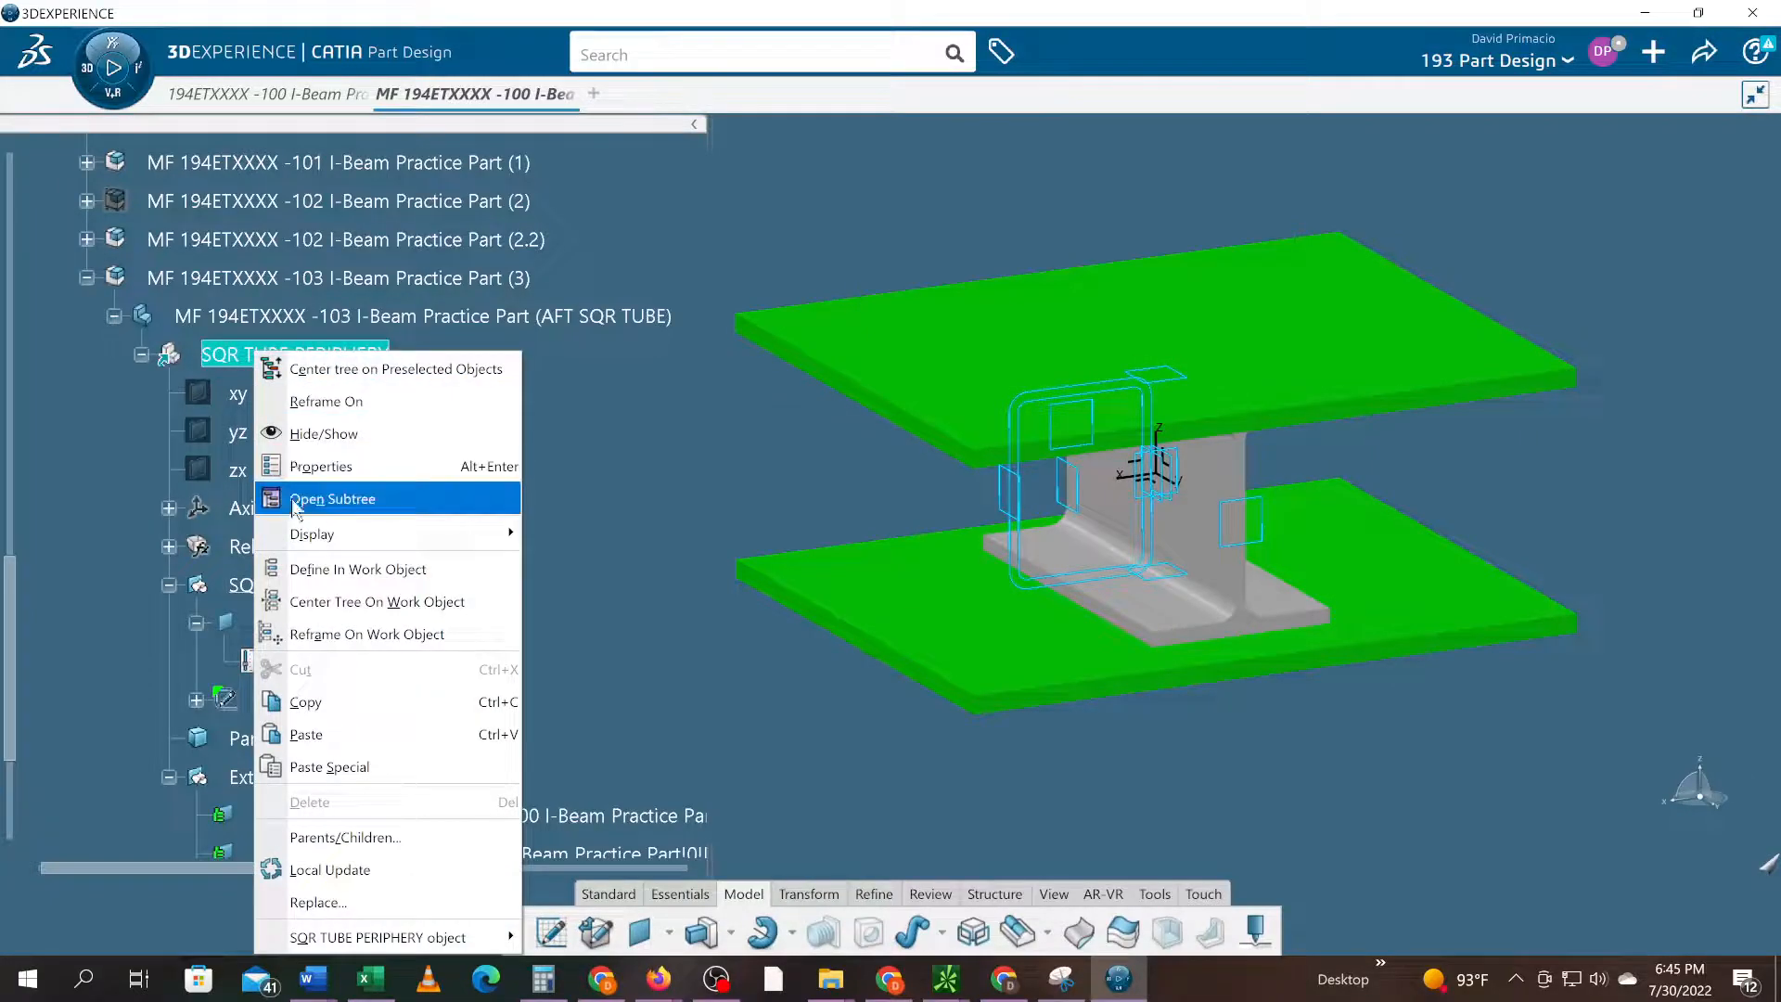
click(336, 766)
scroll(501, 752, down, 4)
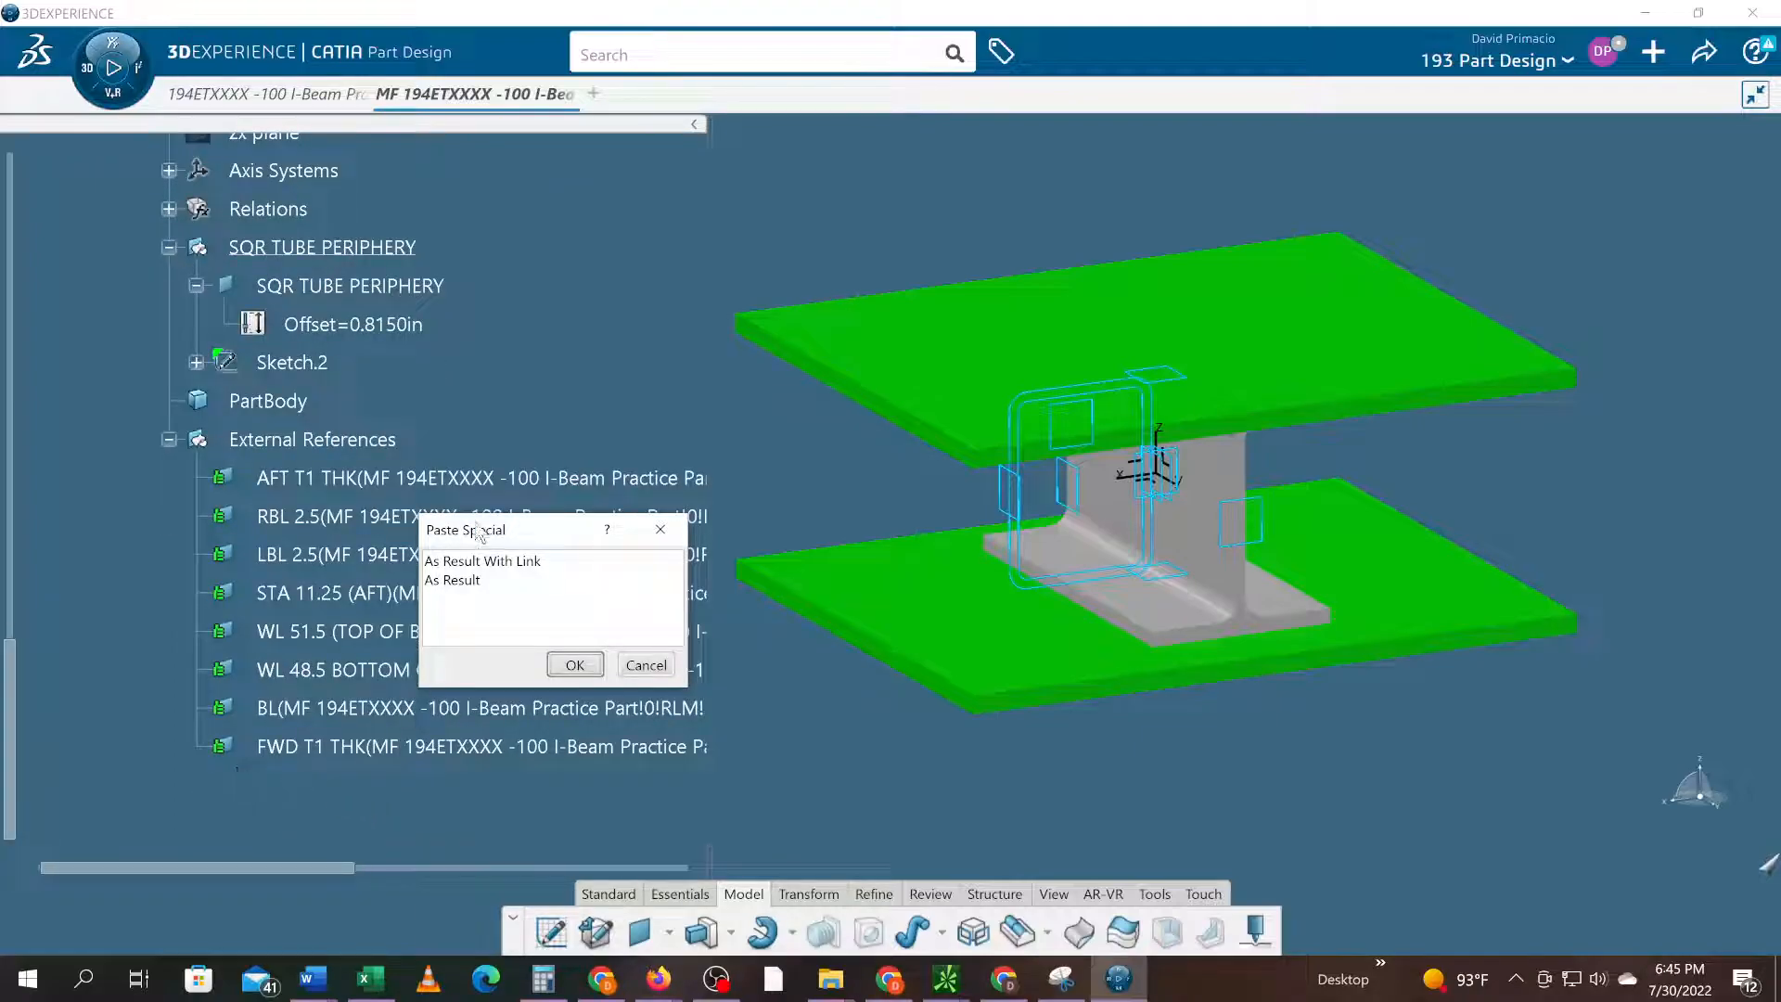
click(487, 562)
click(574, 665)
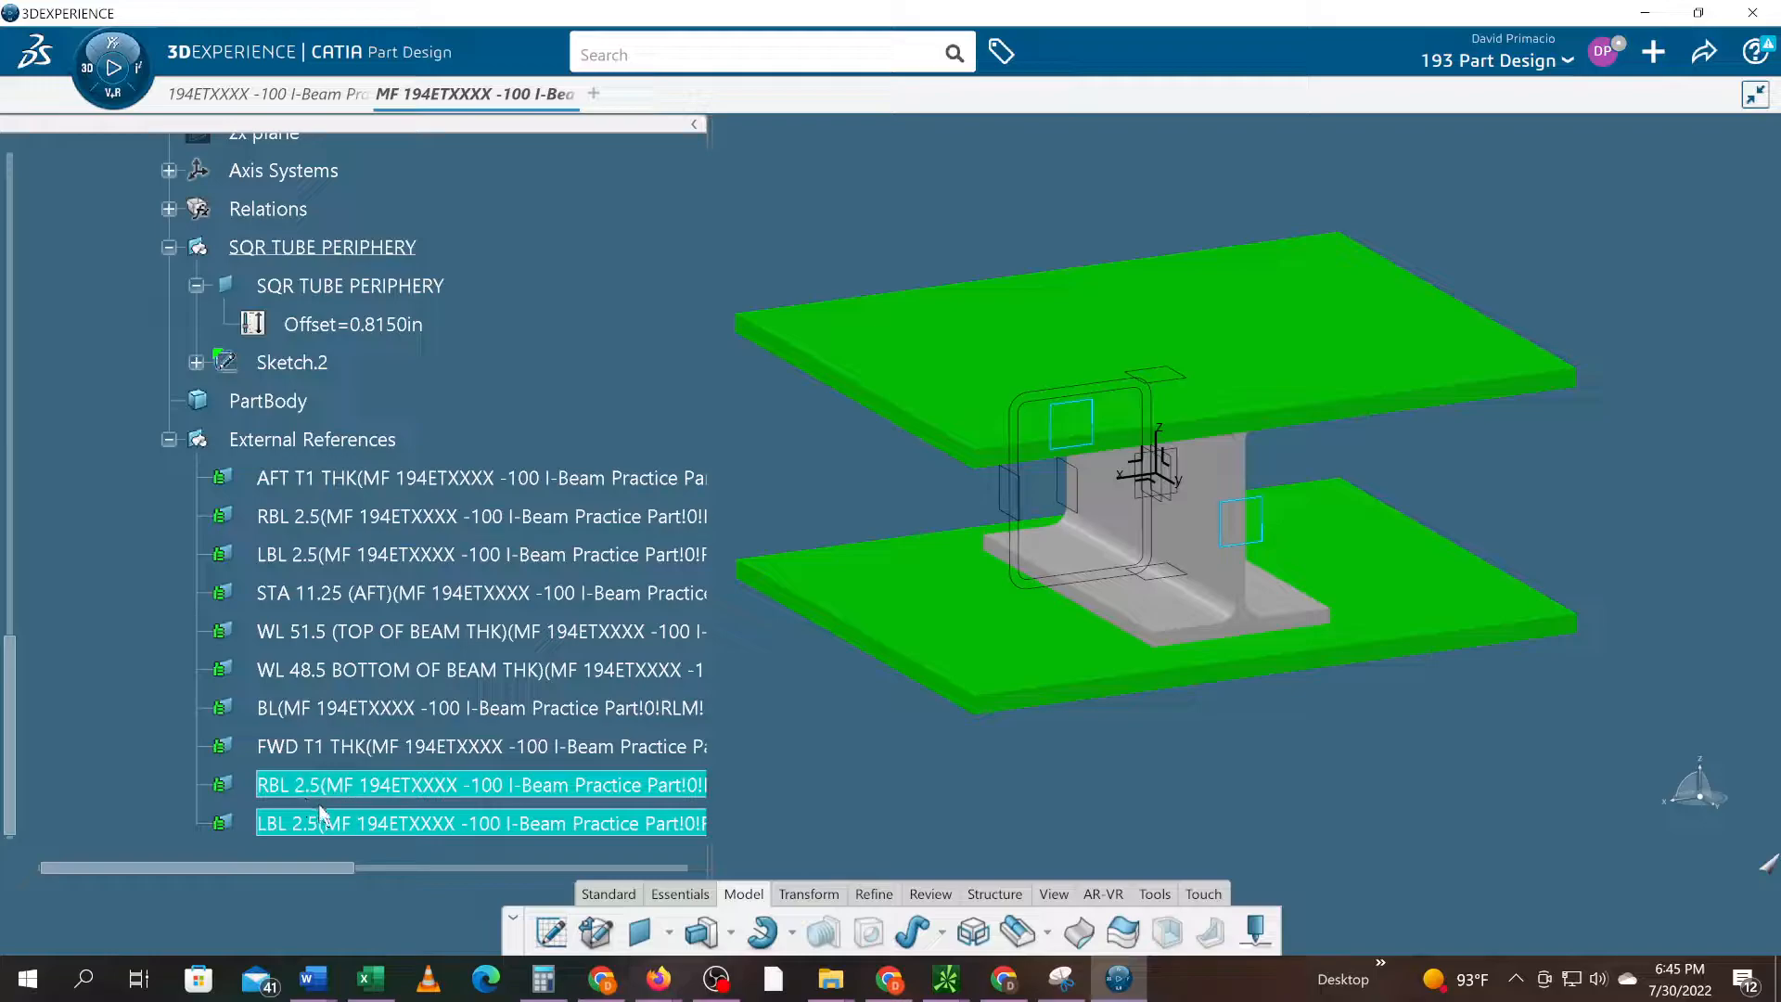
click(1027, 744)
middle_drag(1066, 772, 1021, 773)
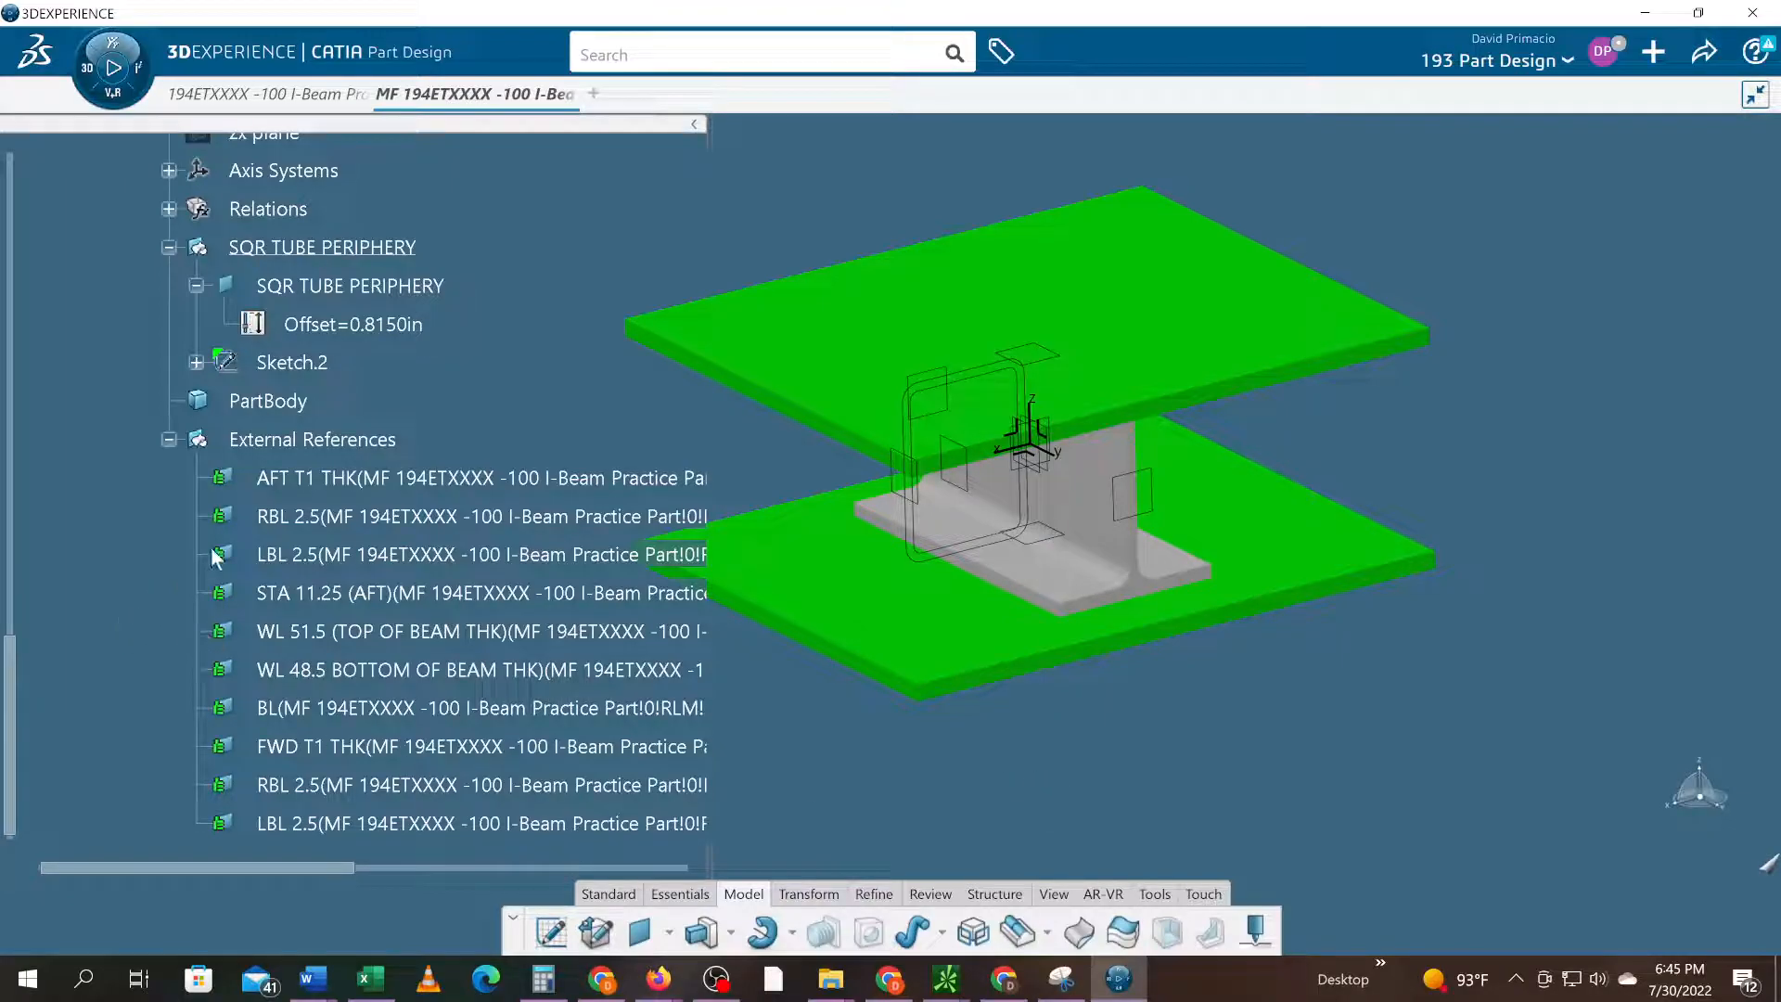
- Make the SQR TUBE PERIPHERY set the work object and create a plane offset 0.25 in from the newly linked RBL 2.5 plane
right_click(325, 250)
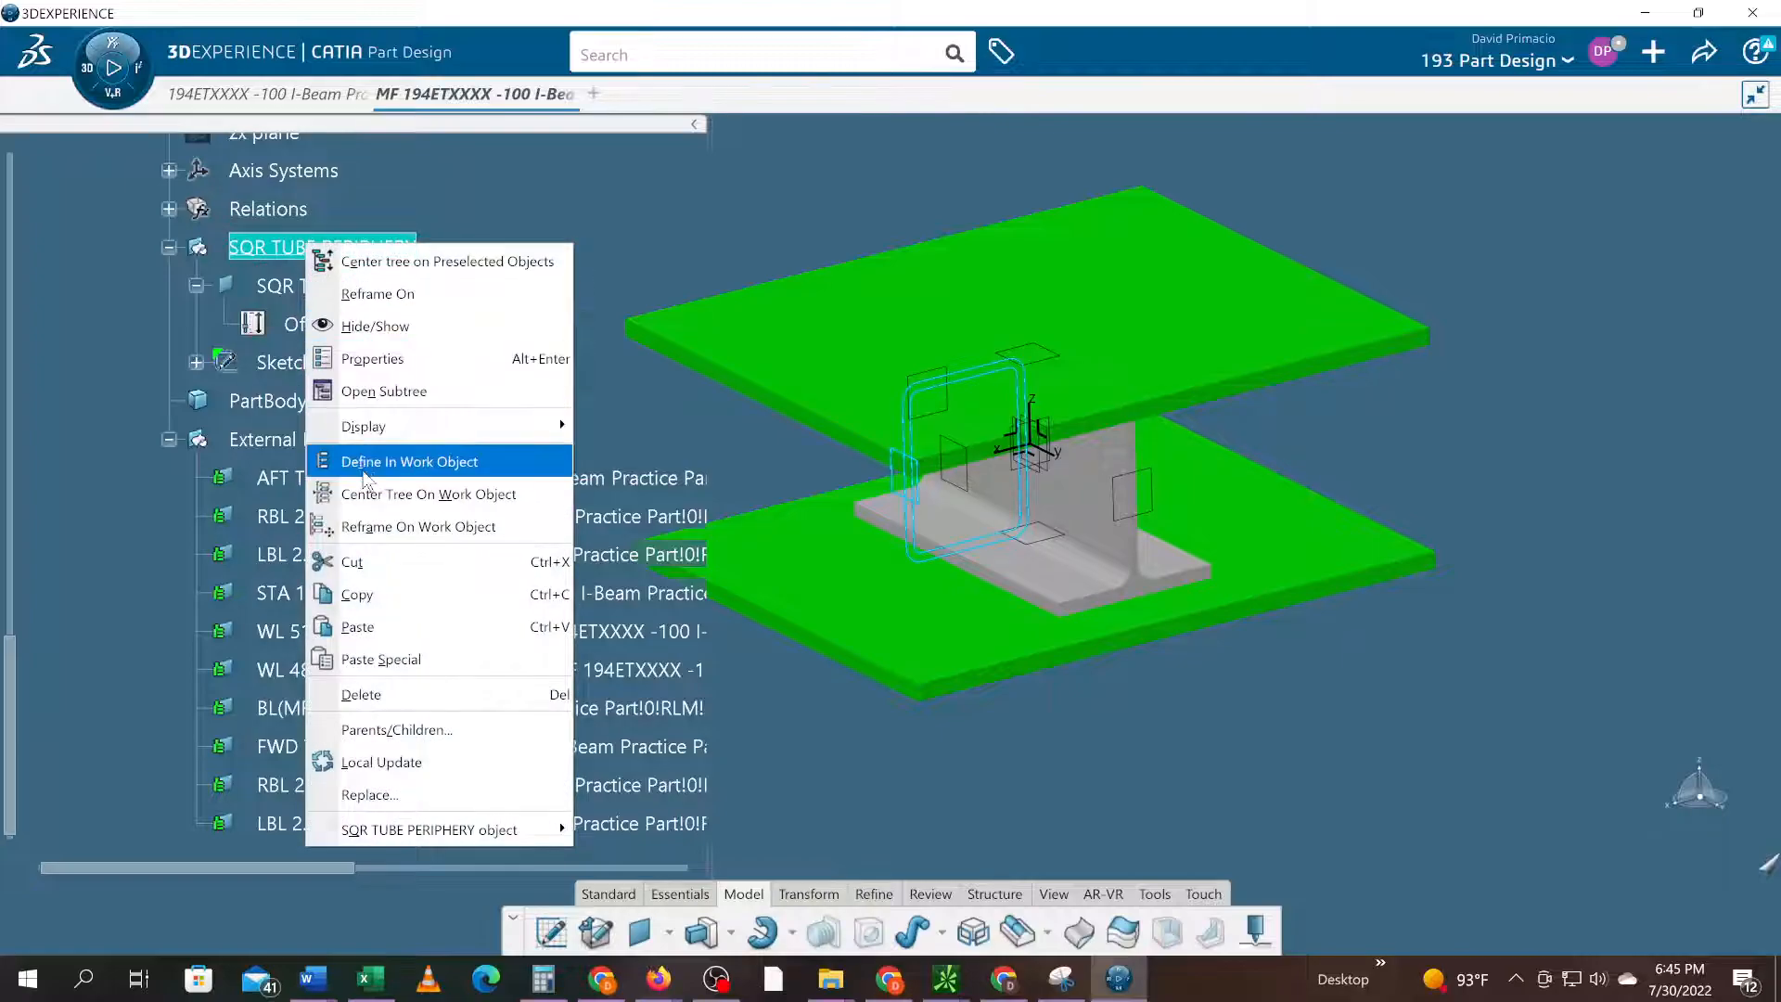
click(371, 461)
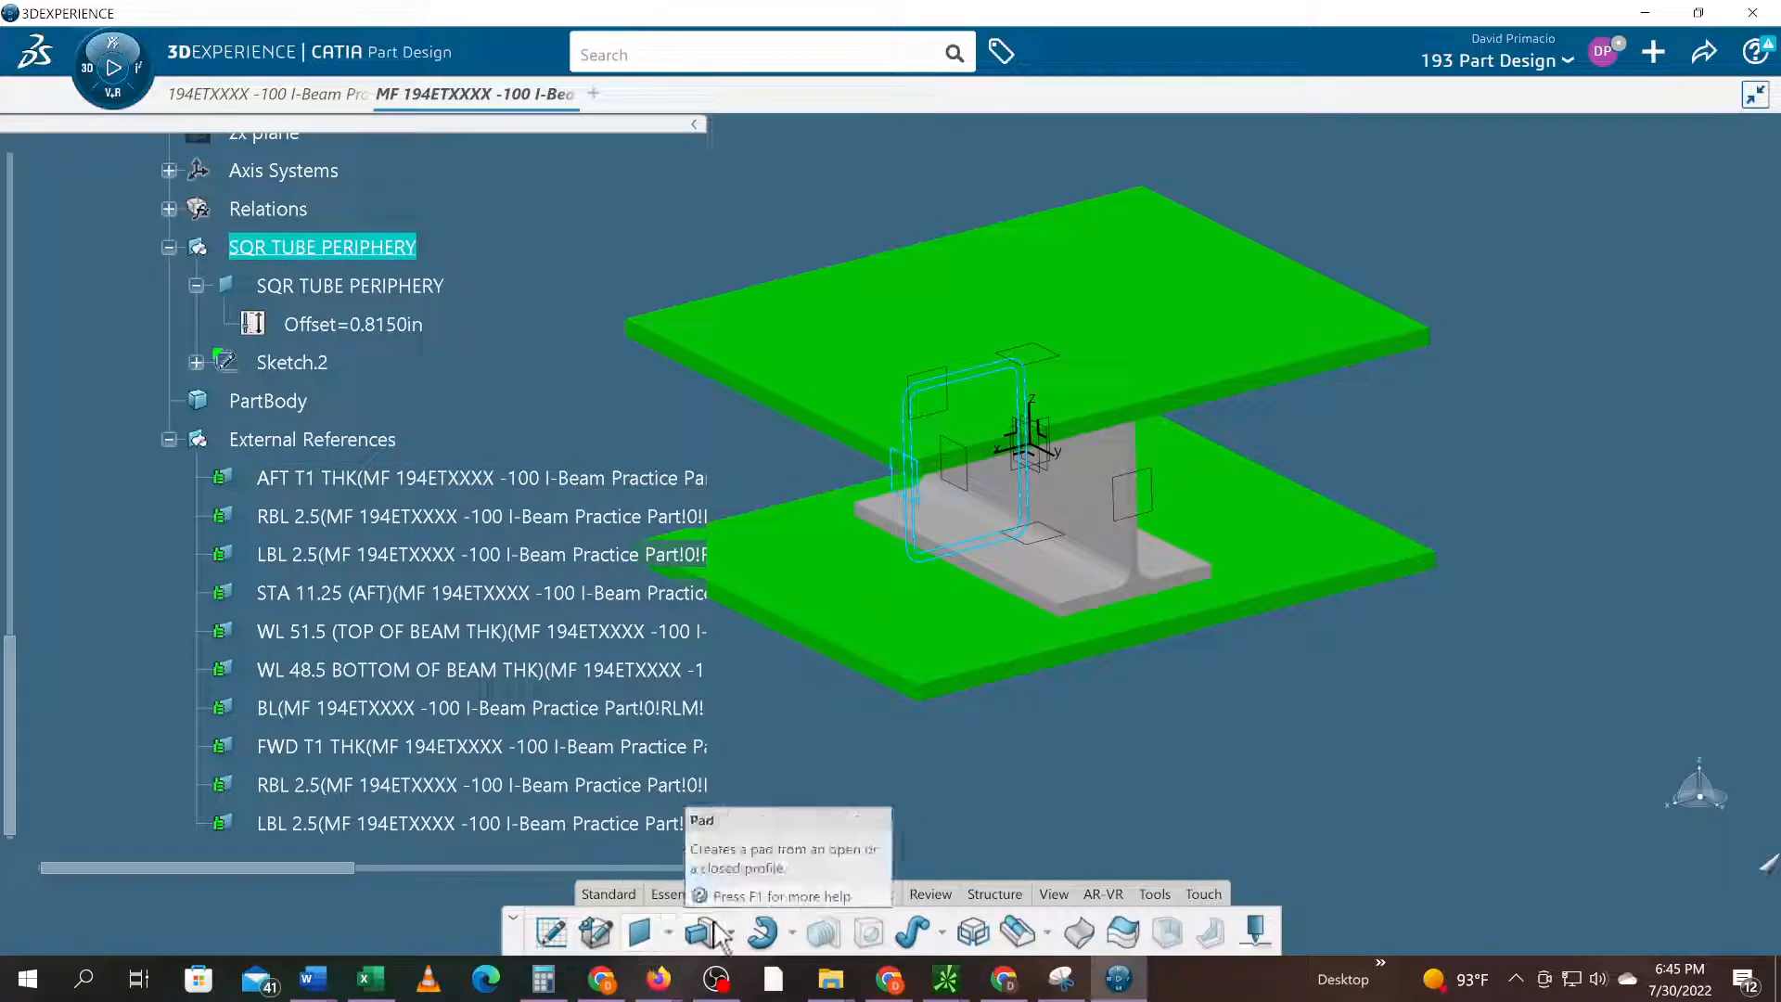
click(639, 933)
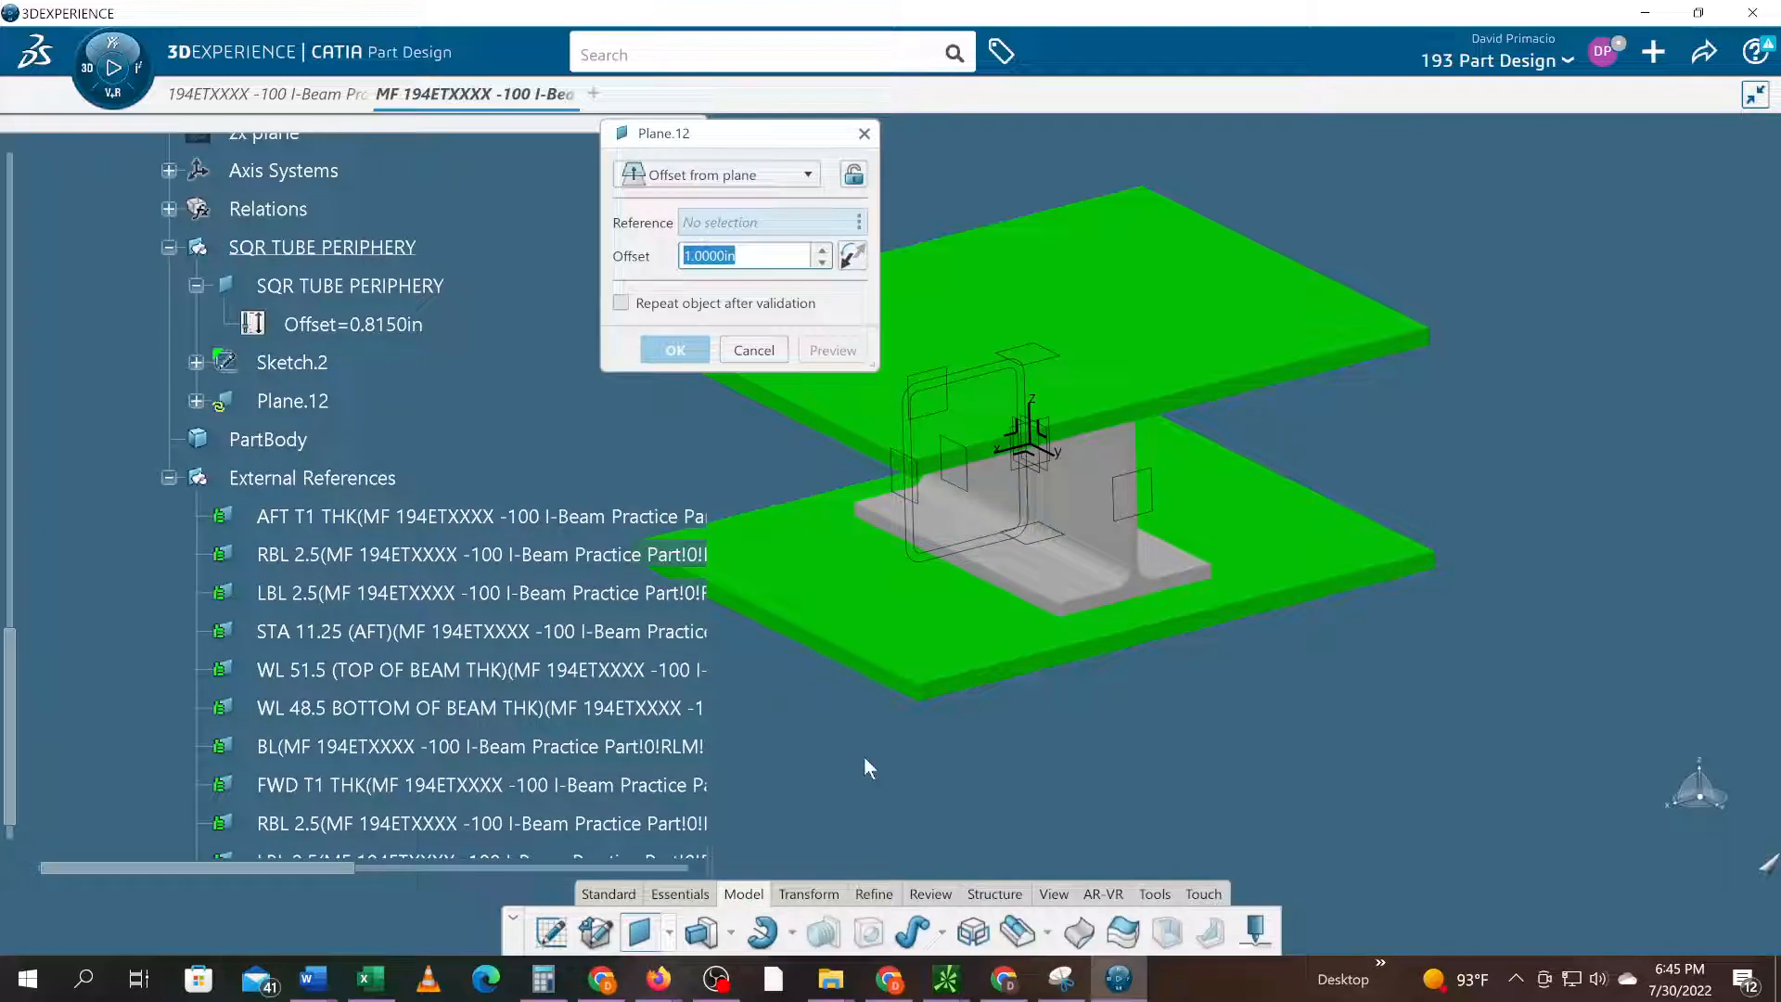
scroll(408, 709, down, 4)
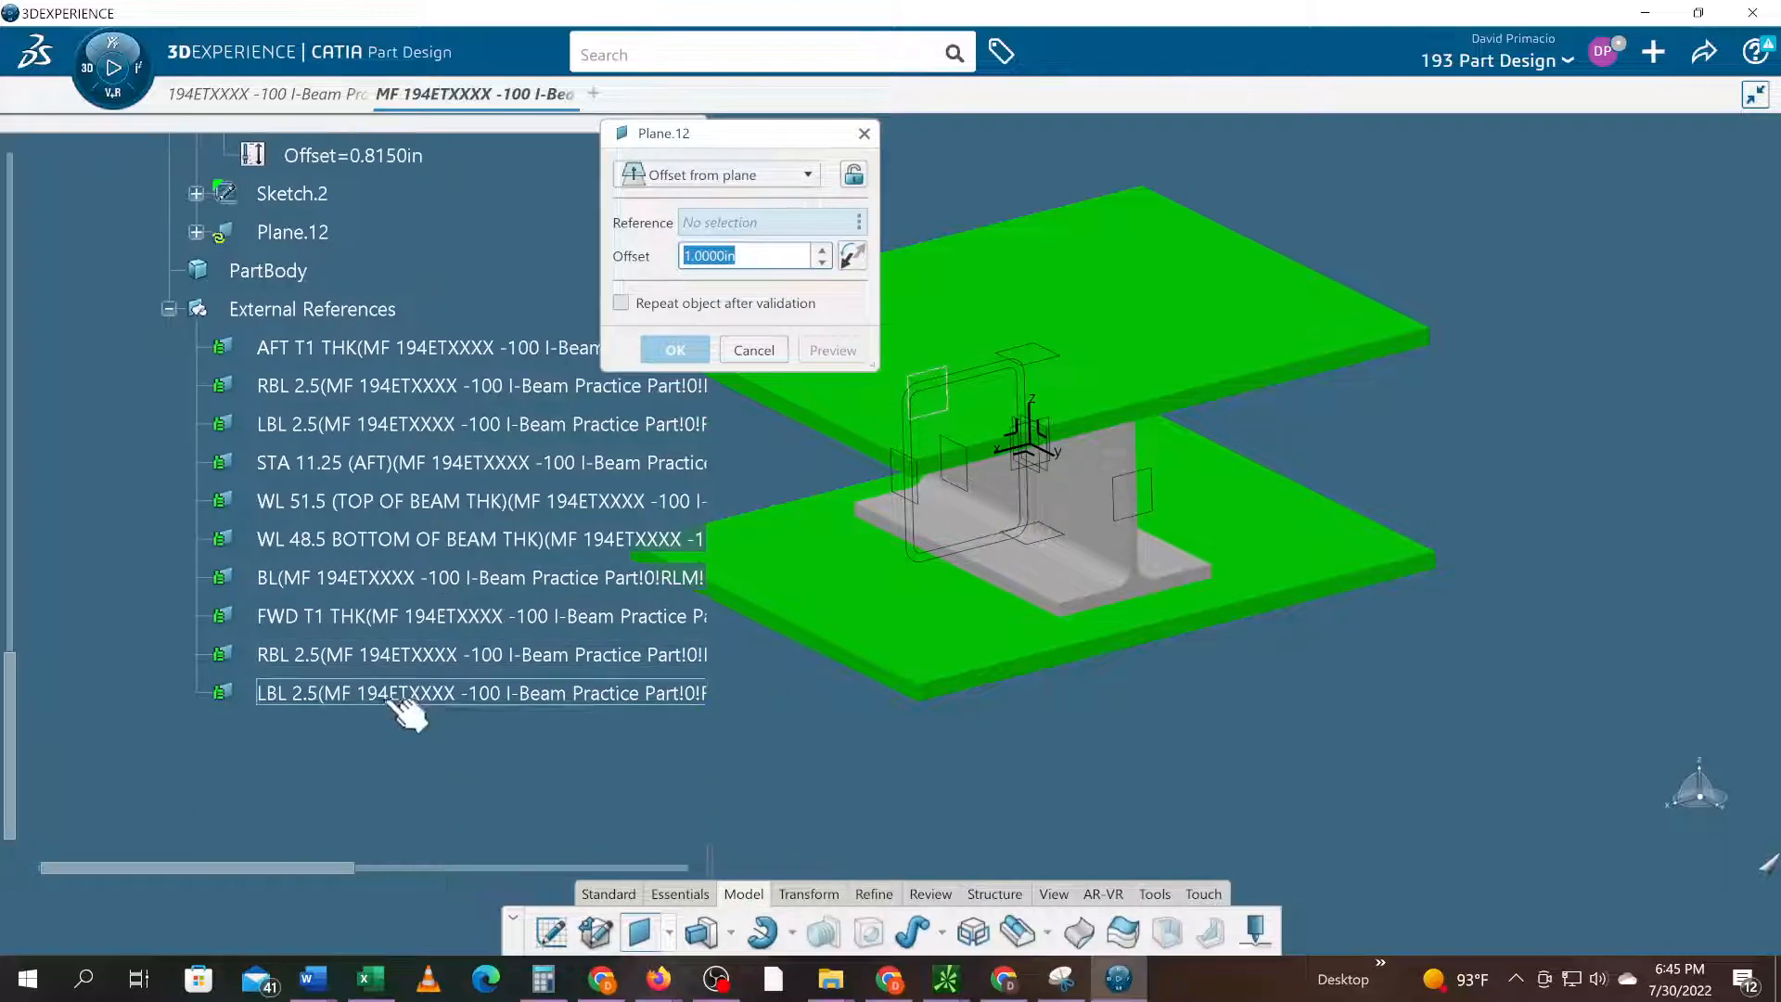
click(381, 660)
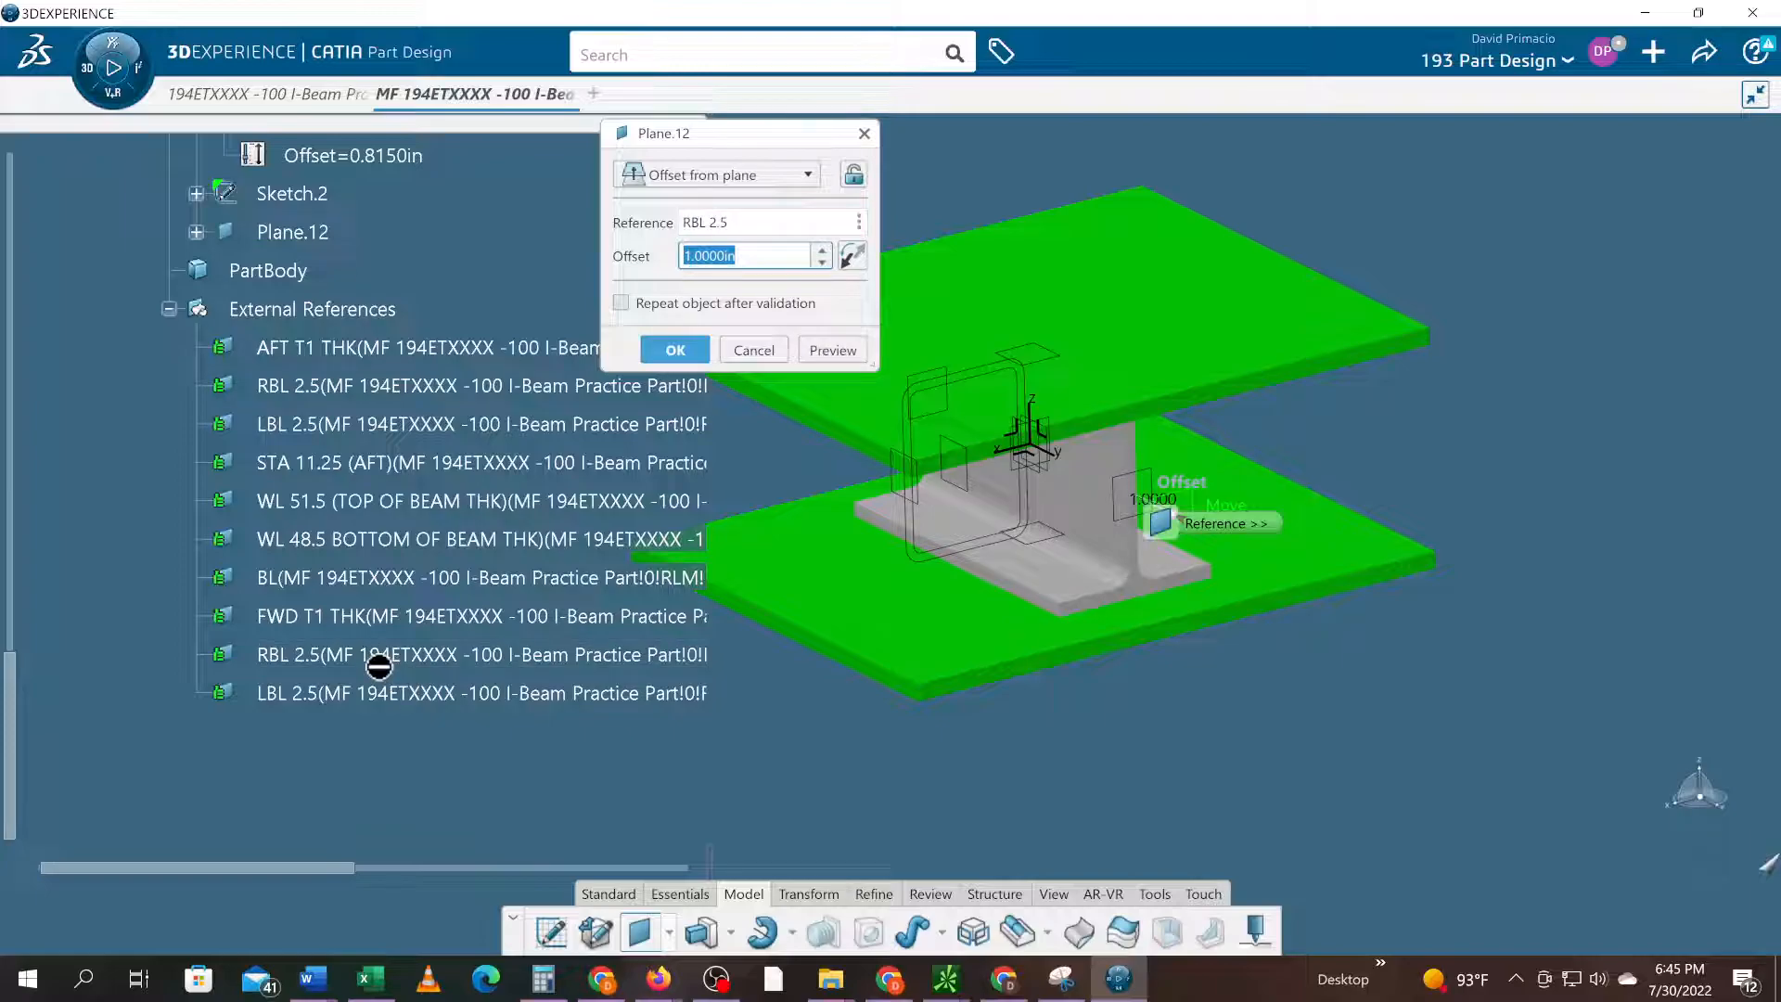
text(.25)
key(Return)
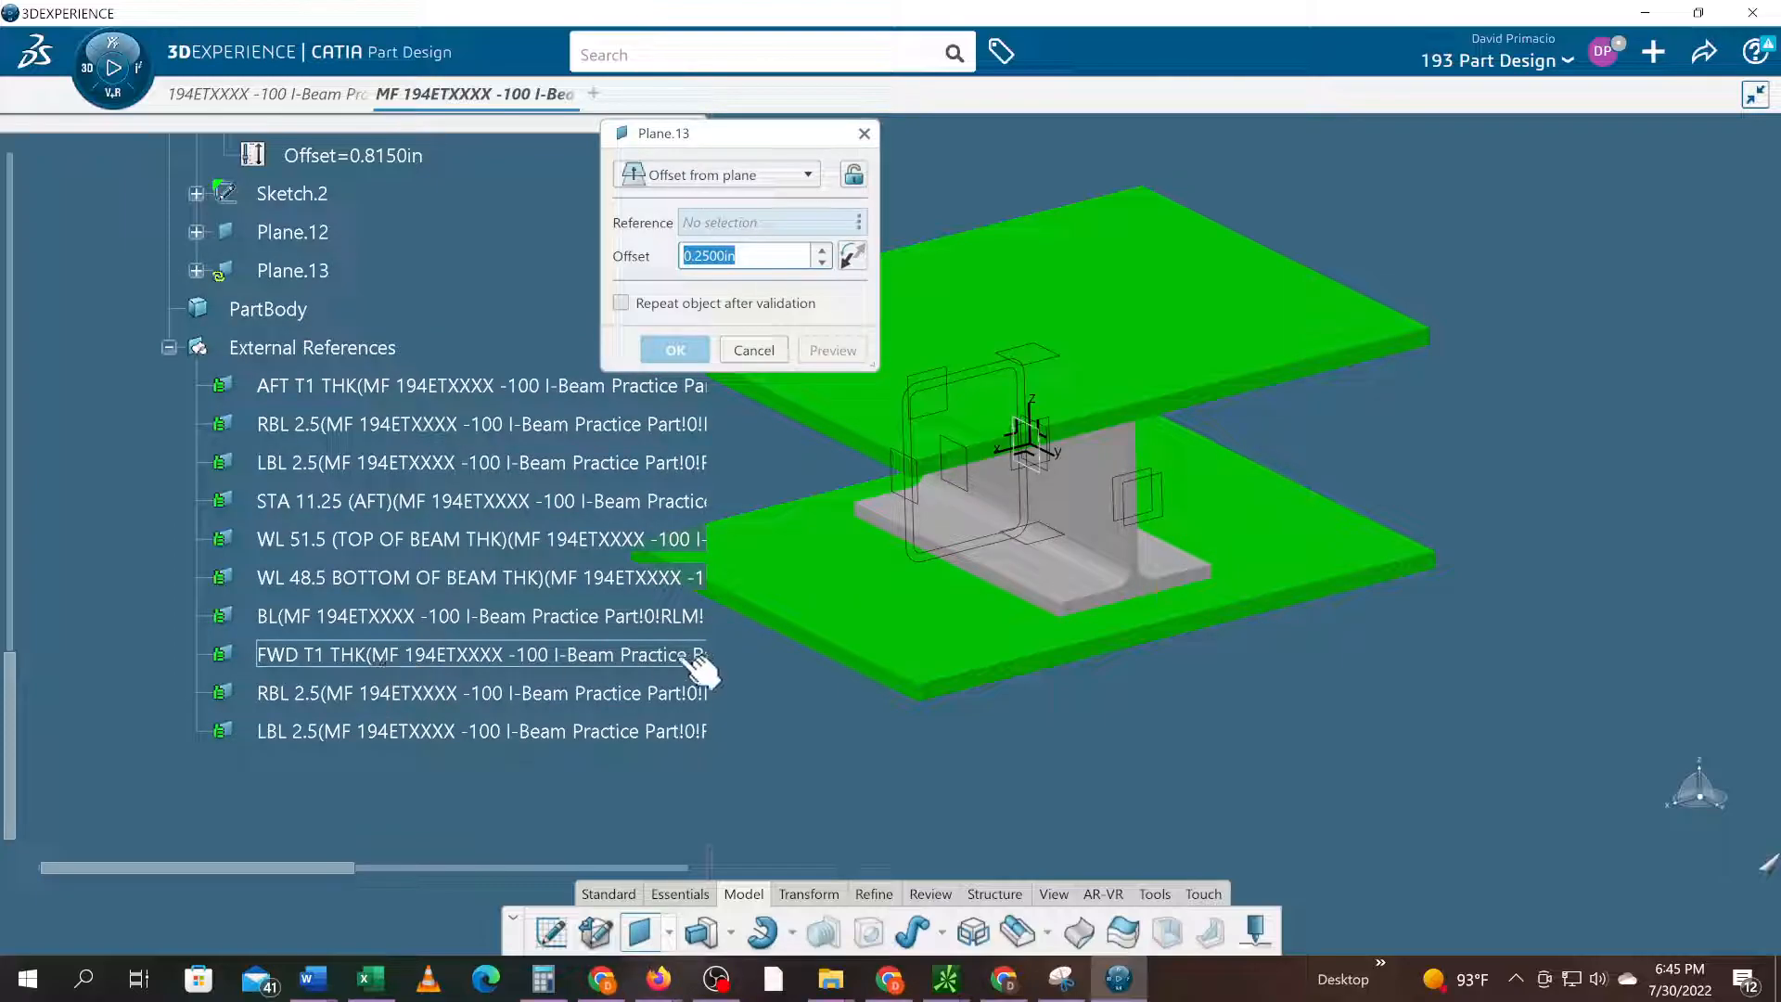
- Create a second plane offset 0.25 in from the newly linked LBL 2.5 plane, directed outward from the I-beam
click(358, 736)
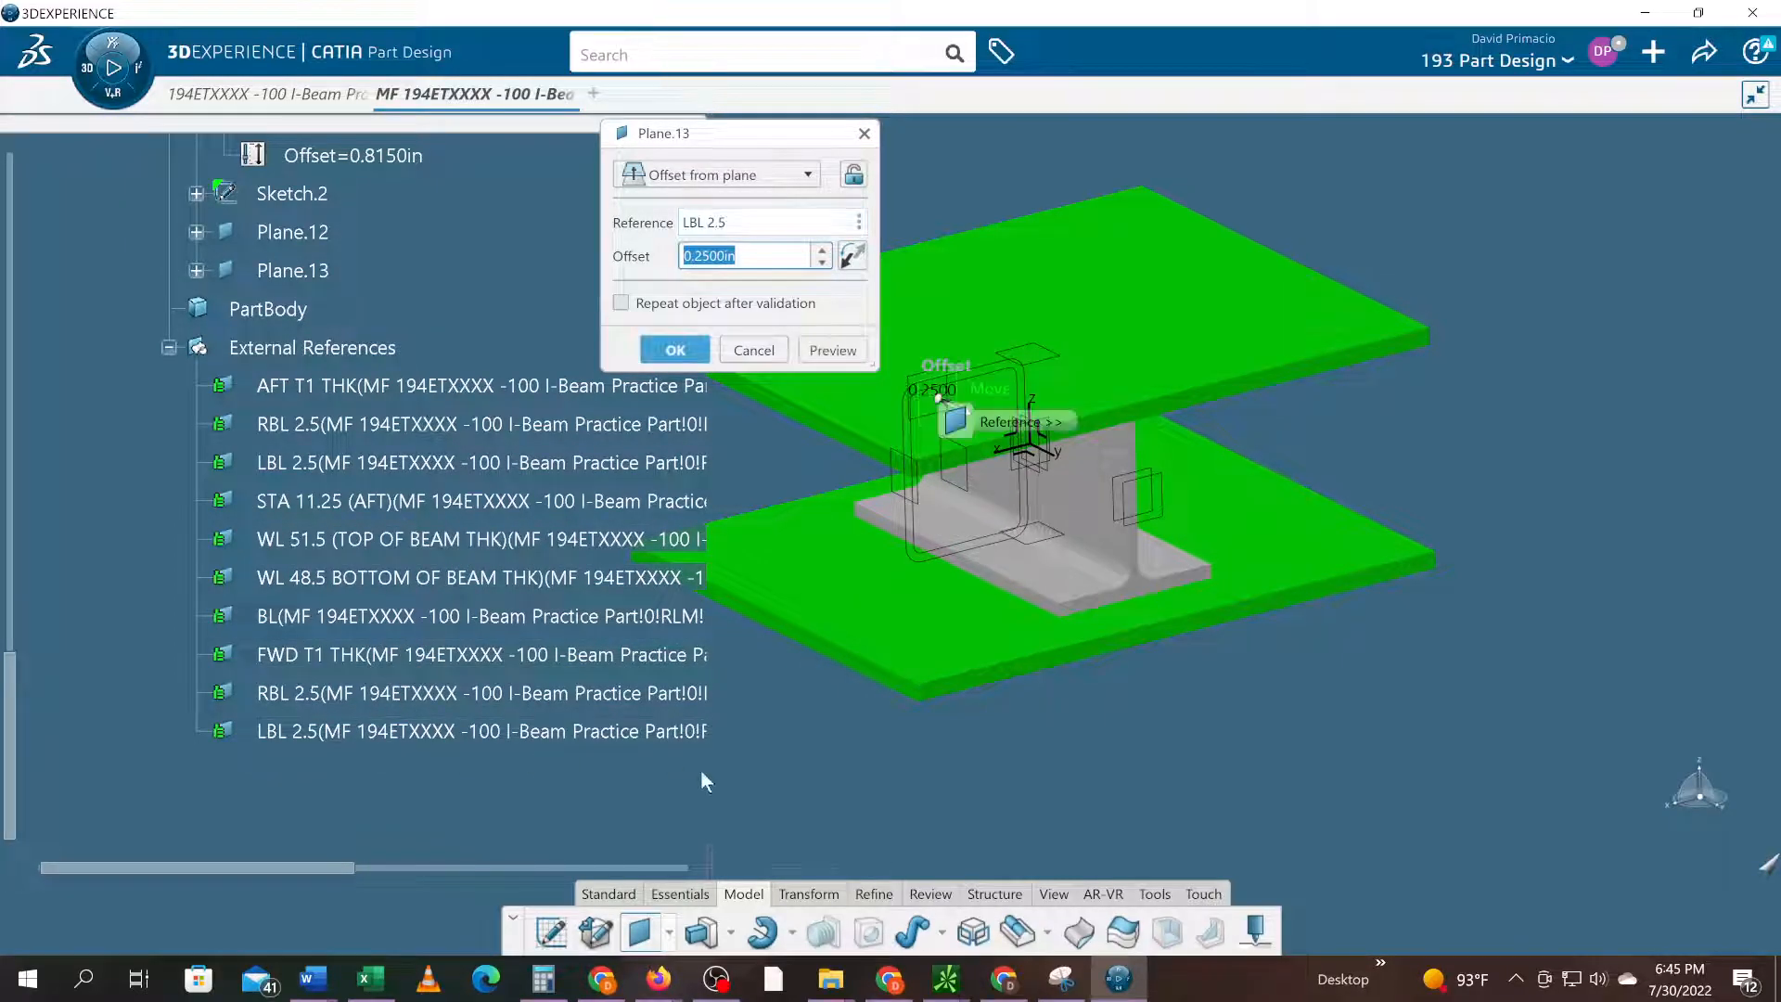
middle_drag(889, 792, 839, 245)
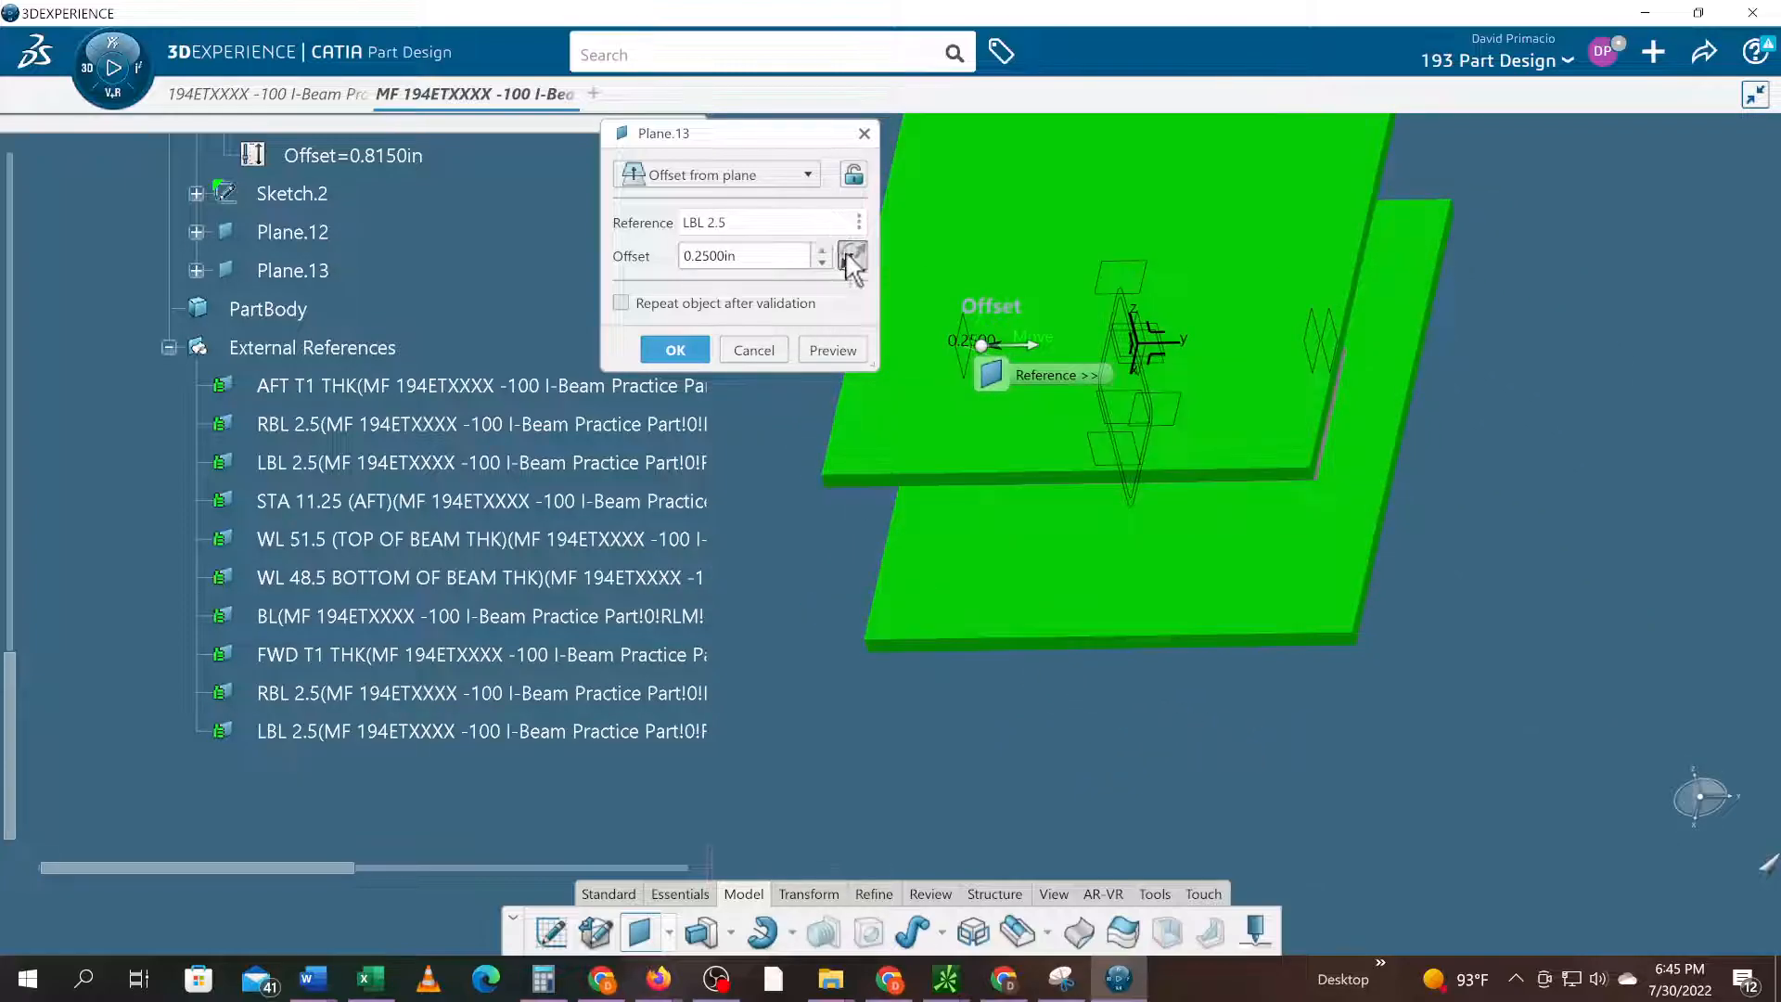
click(697, 349)
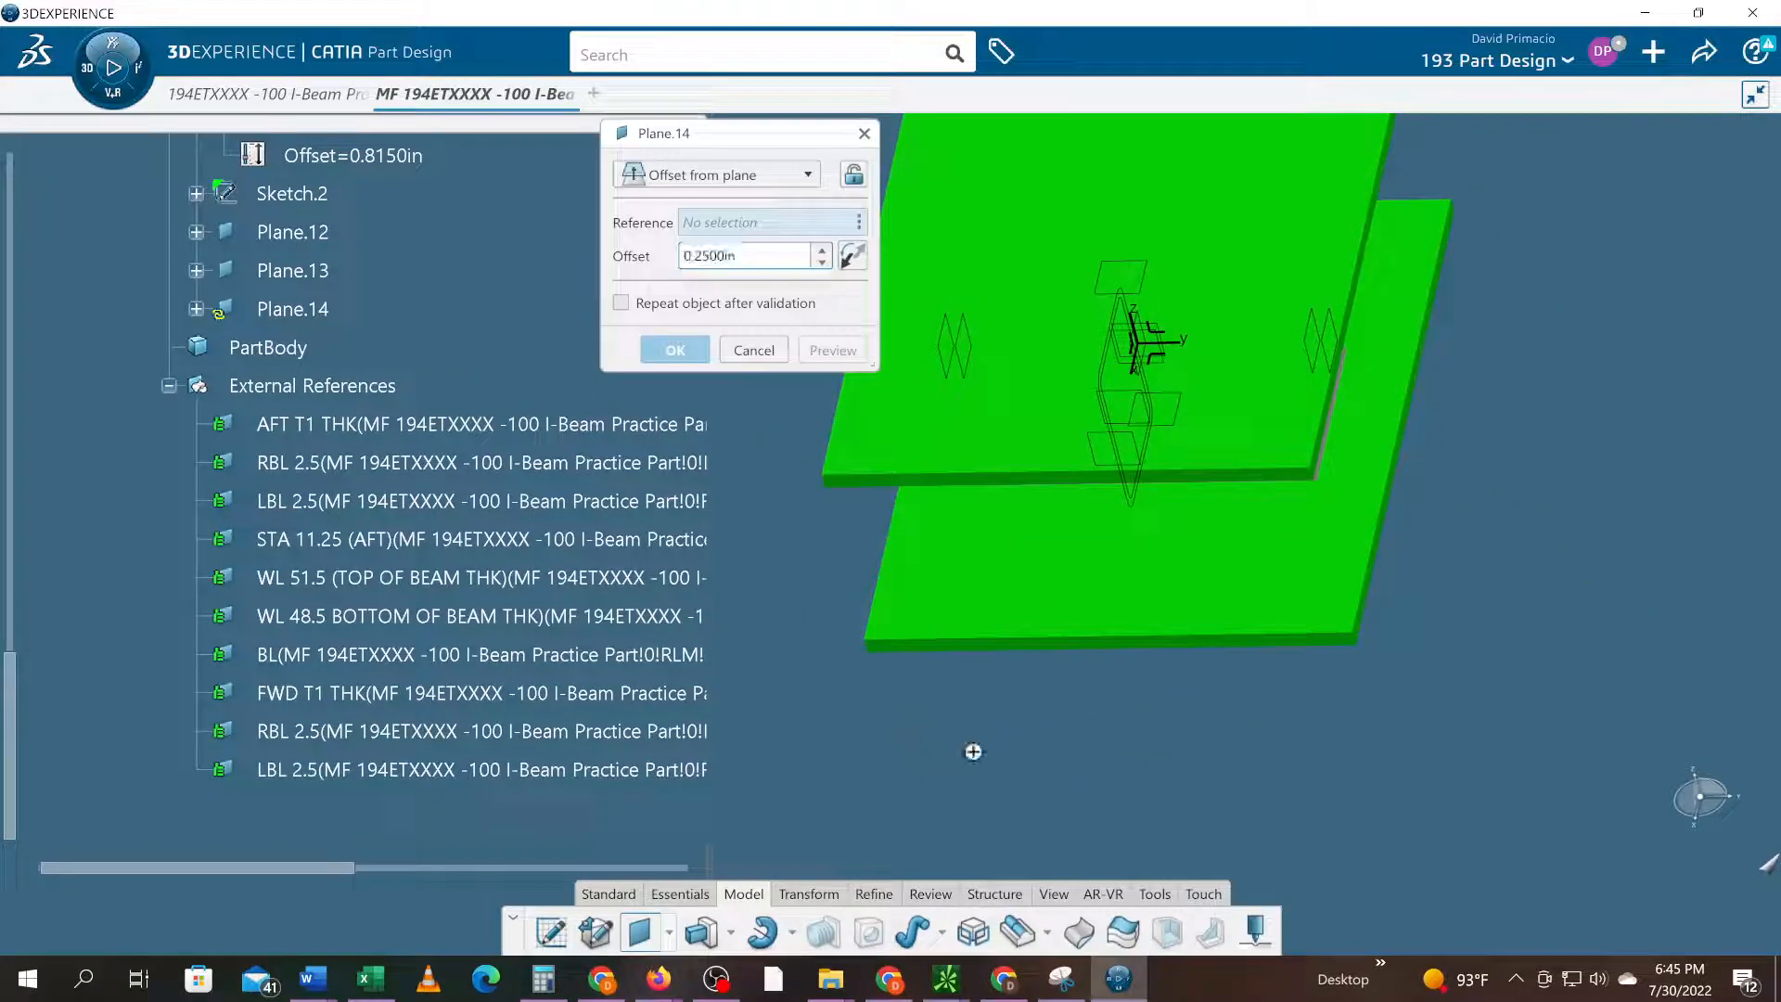
middle_drag(925, 646, 1021, 464)
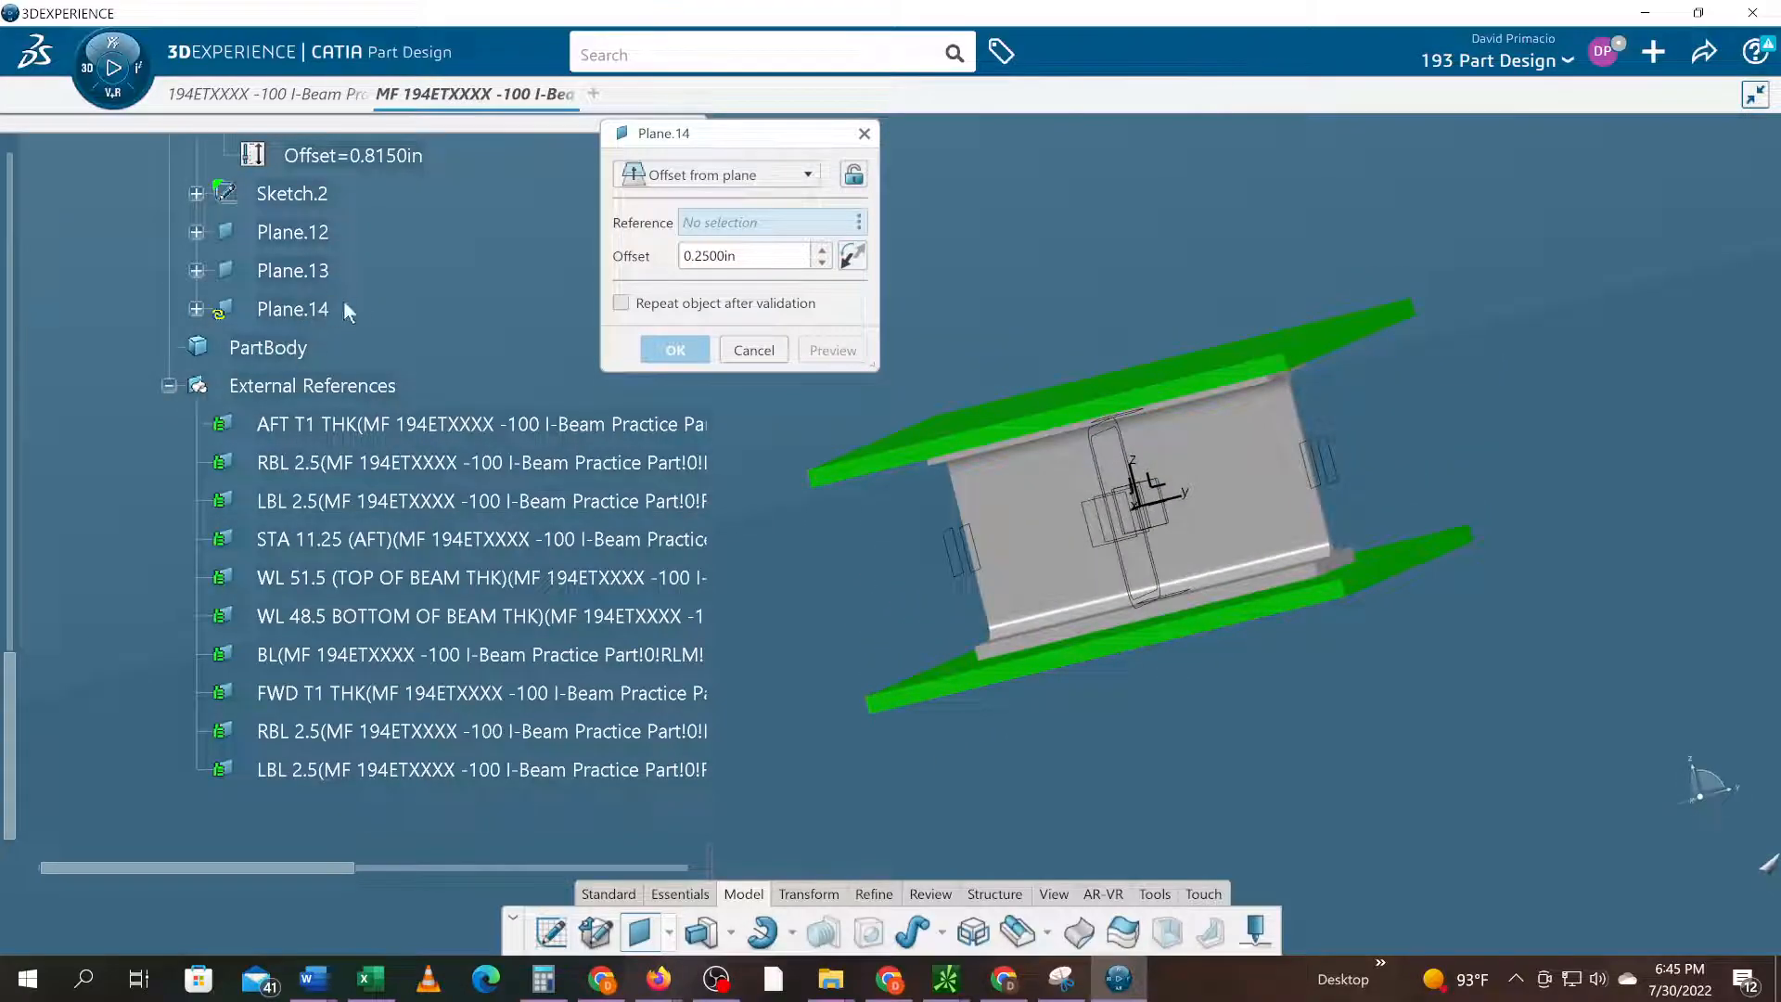
click(753, 353)
middle_drag(1078, 739, 970, 767)
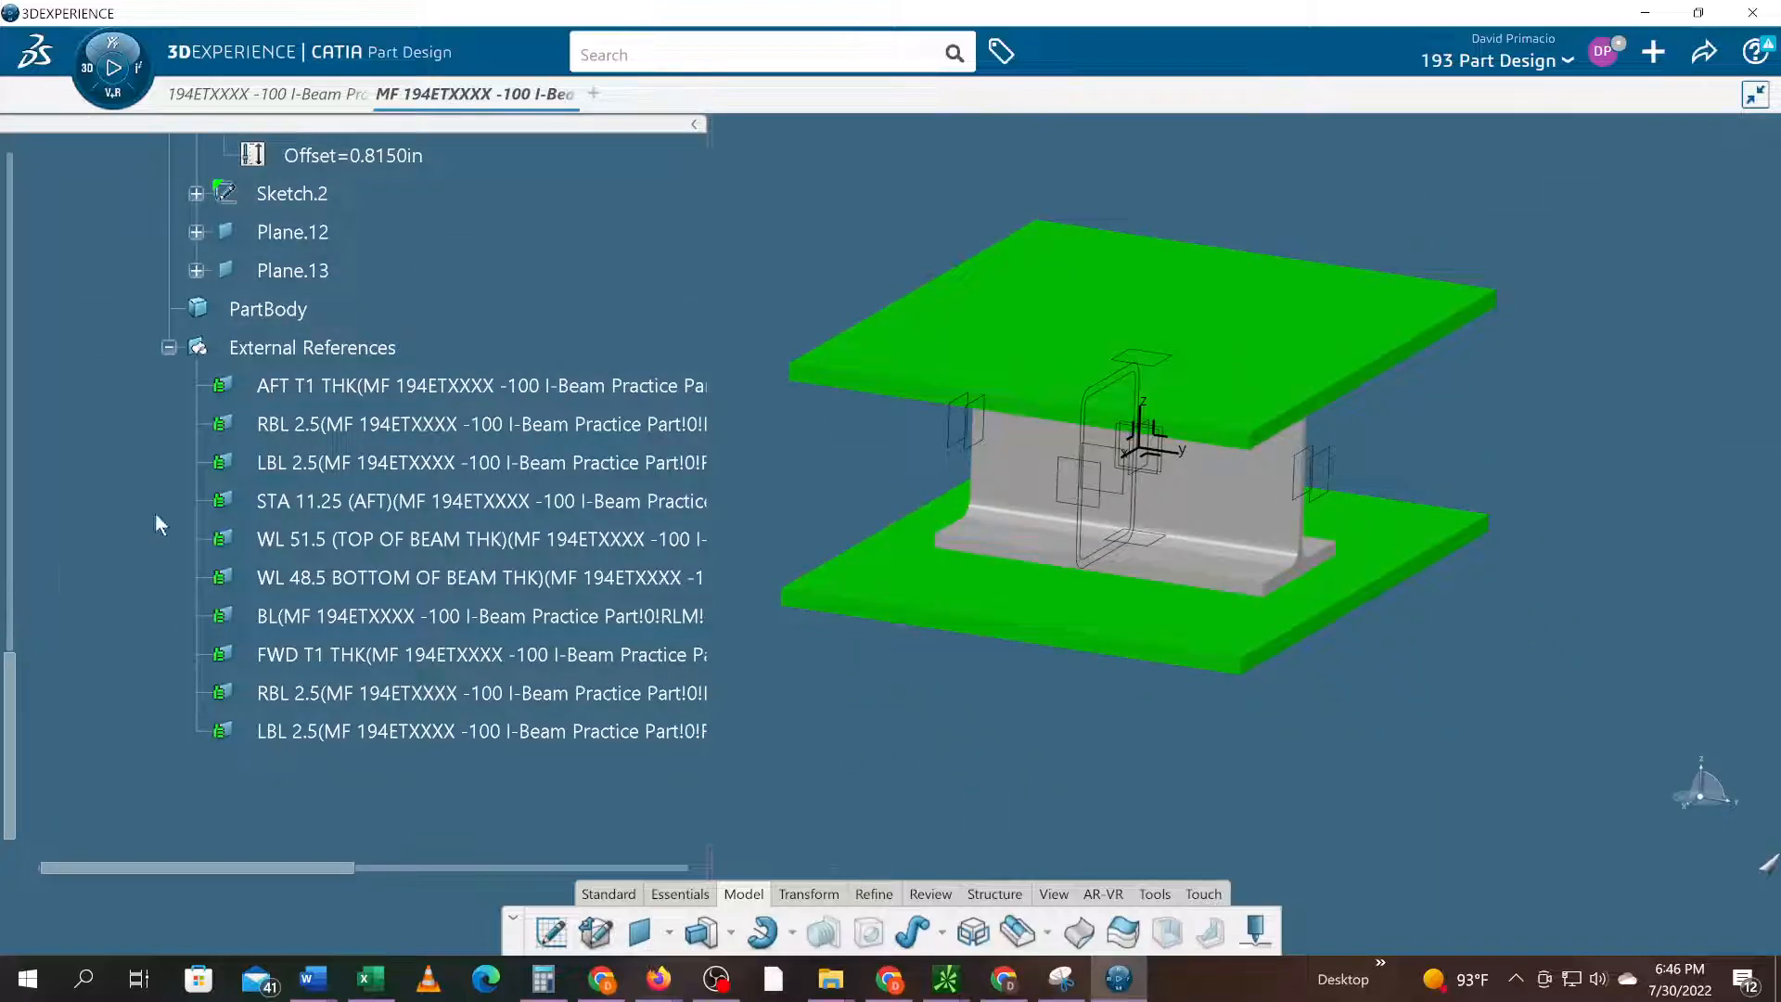
- Move Sketch.2 from the SQR TUBE PERIPHERY set into PartBody
scroll(75, 445, up, 2)
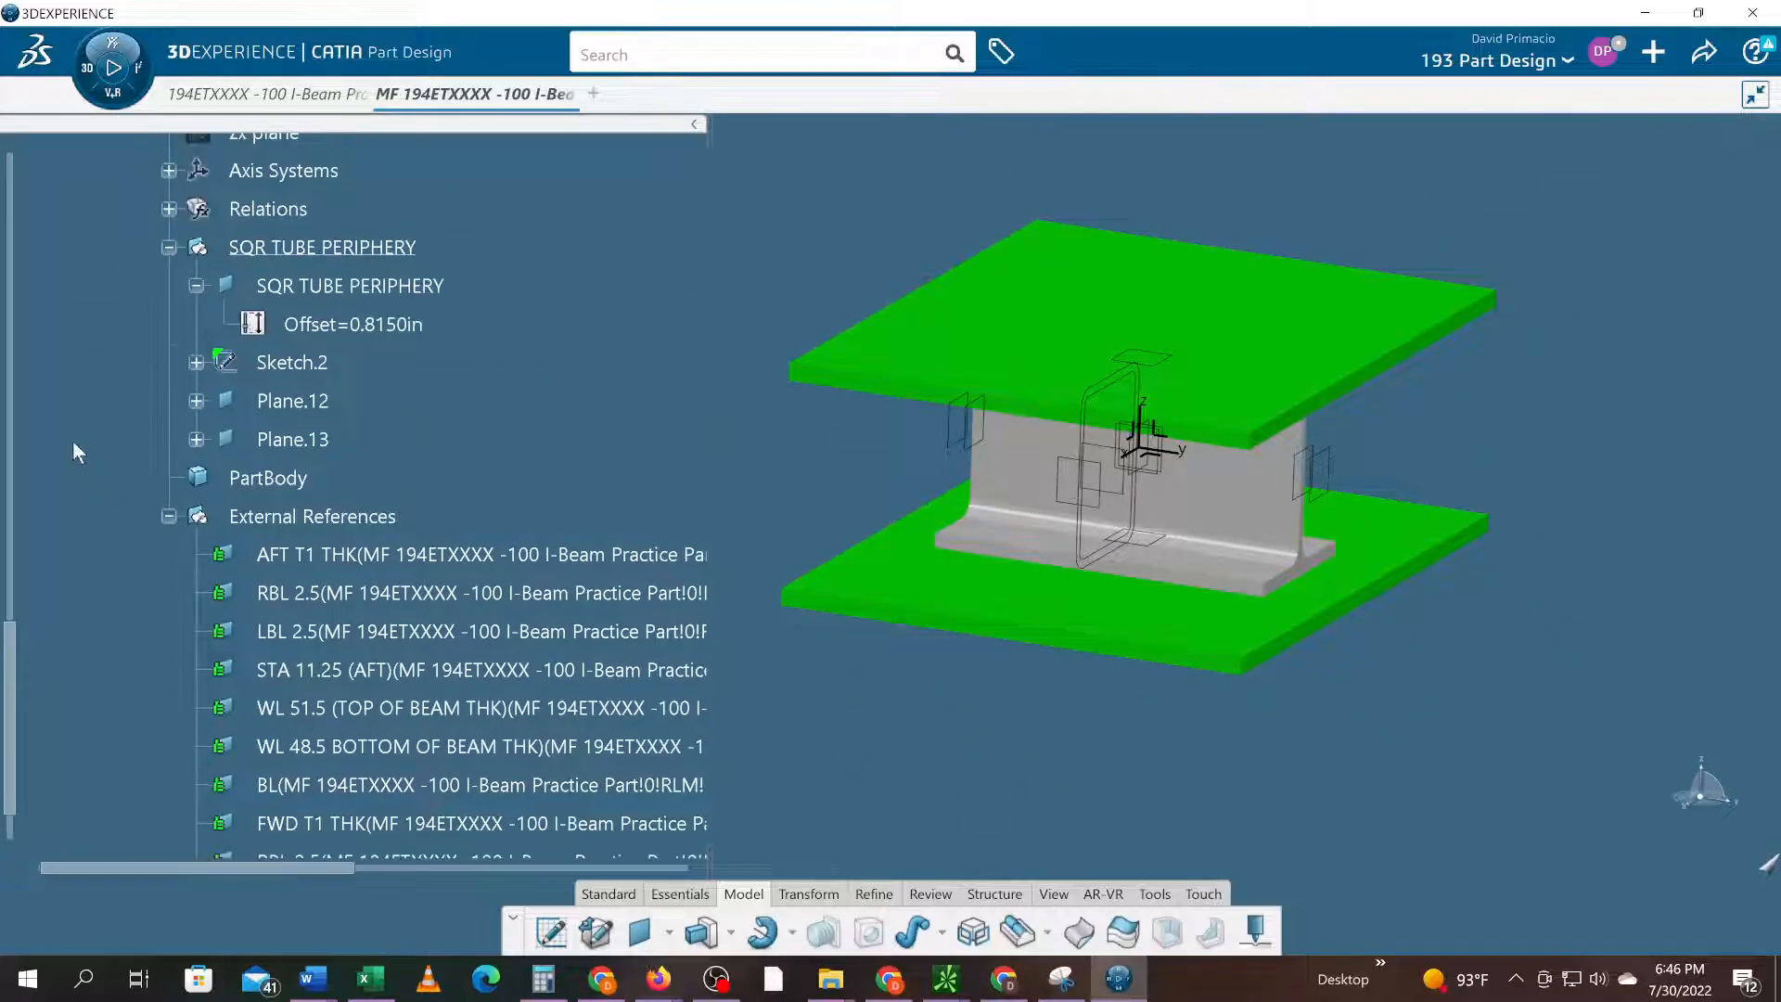
click(195, 284)
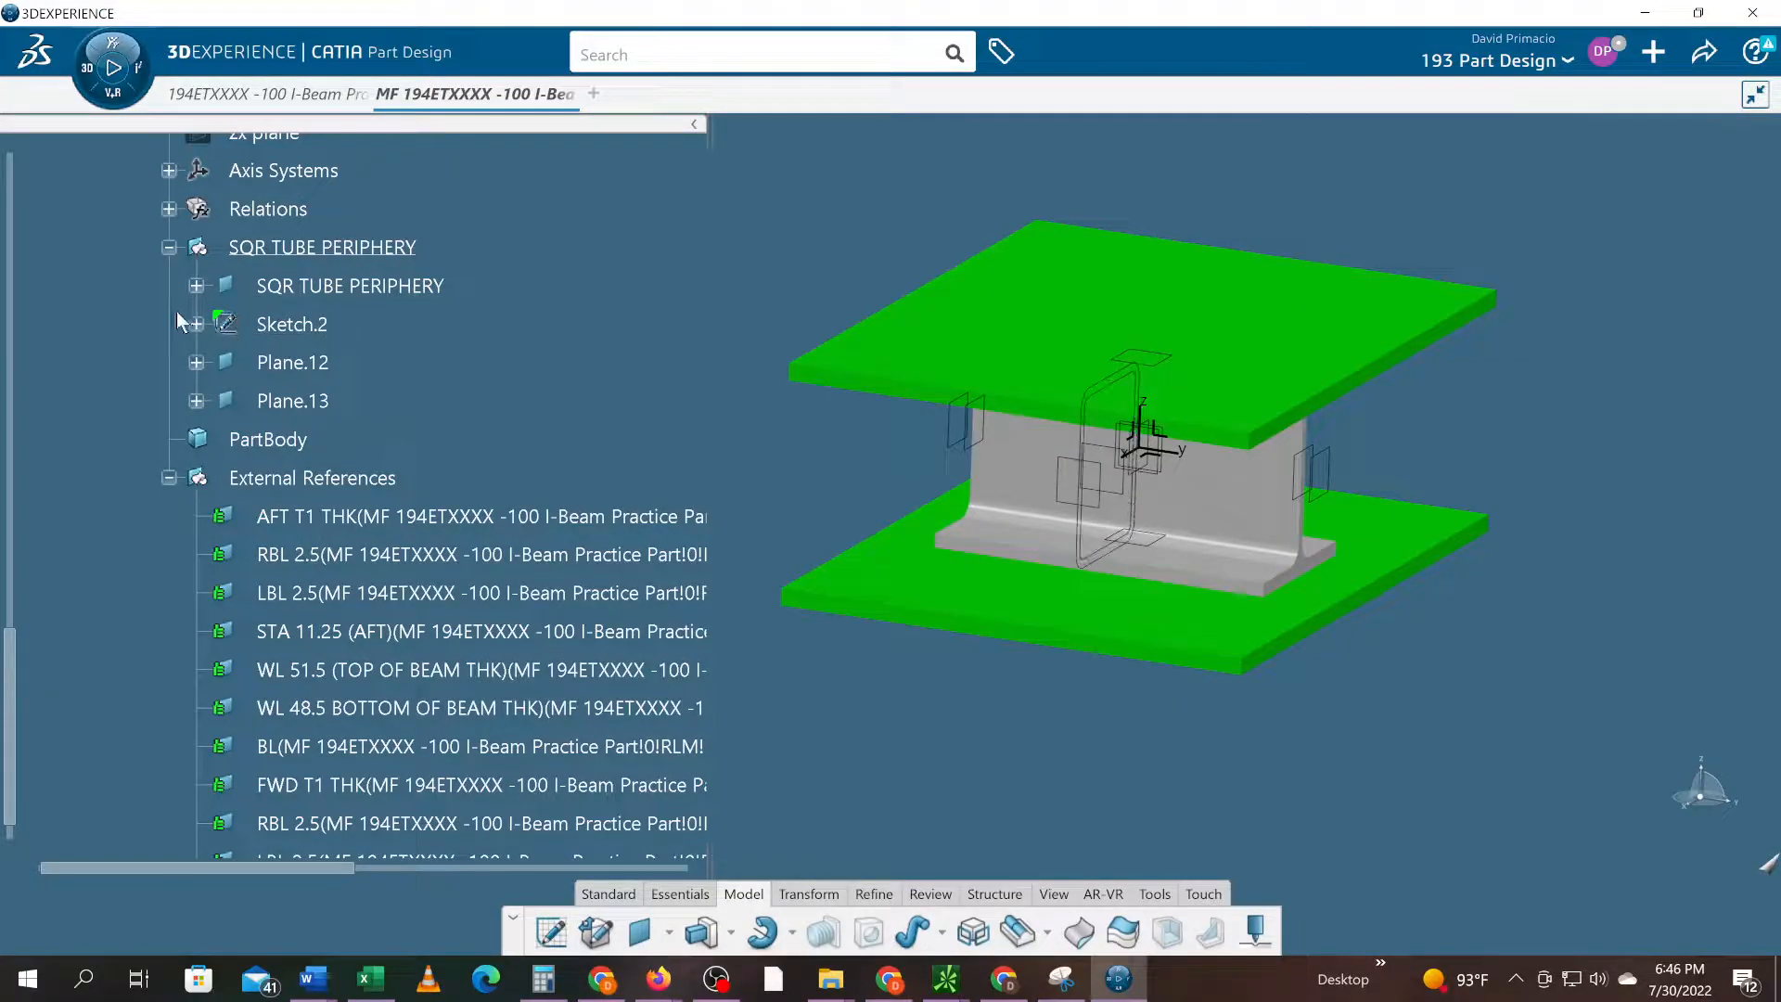
click(289, 324)
mouse_move(293, 449)
mouse_down()
mouse_move(310, 449)
mouse_move(295, 442)
mouse_up()
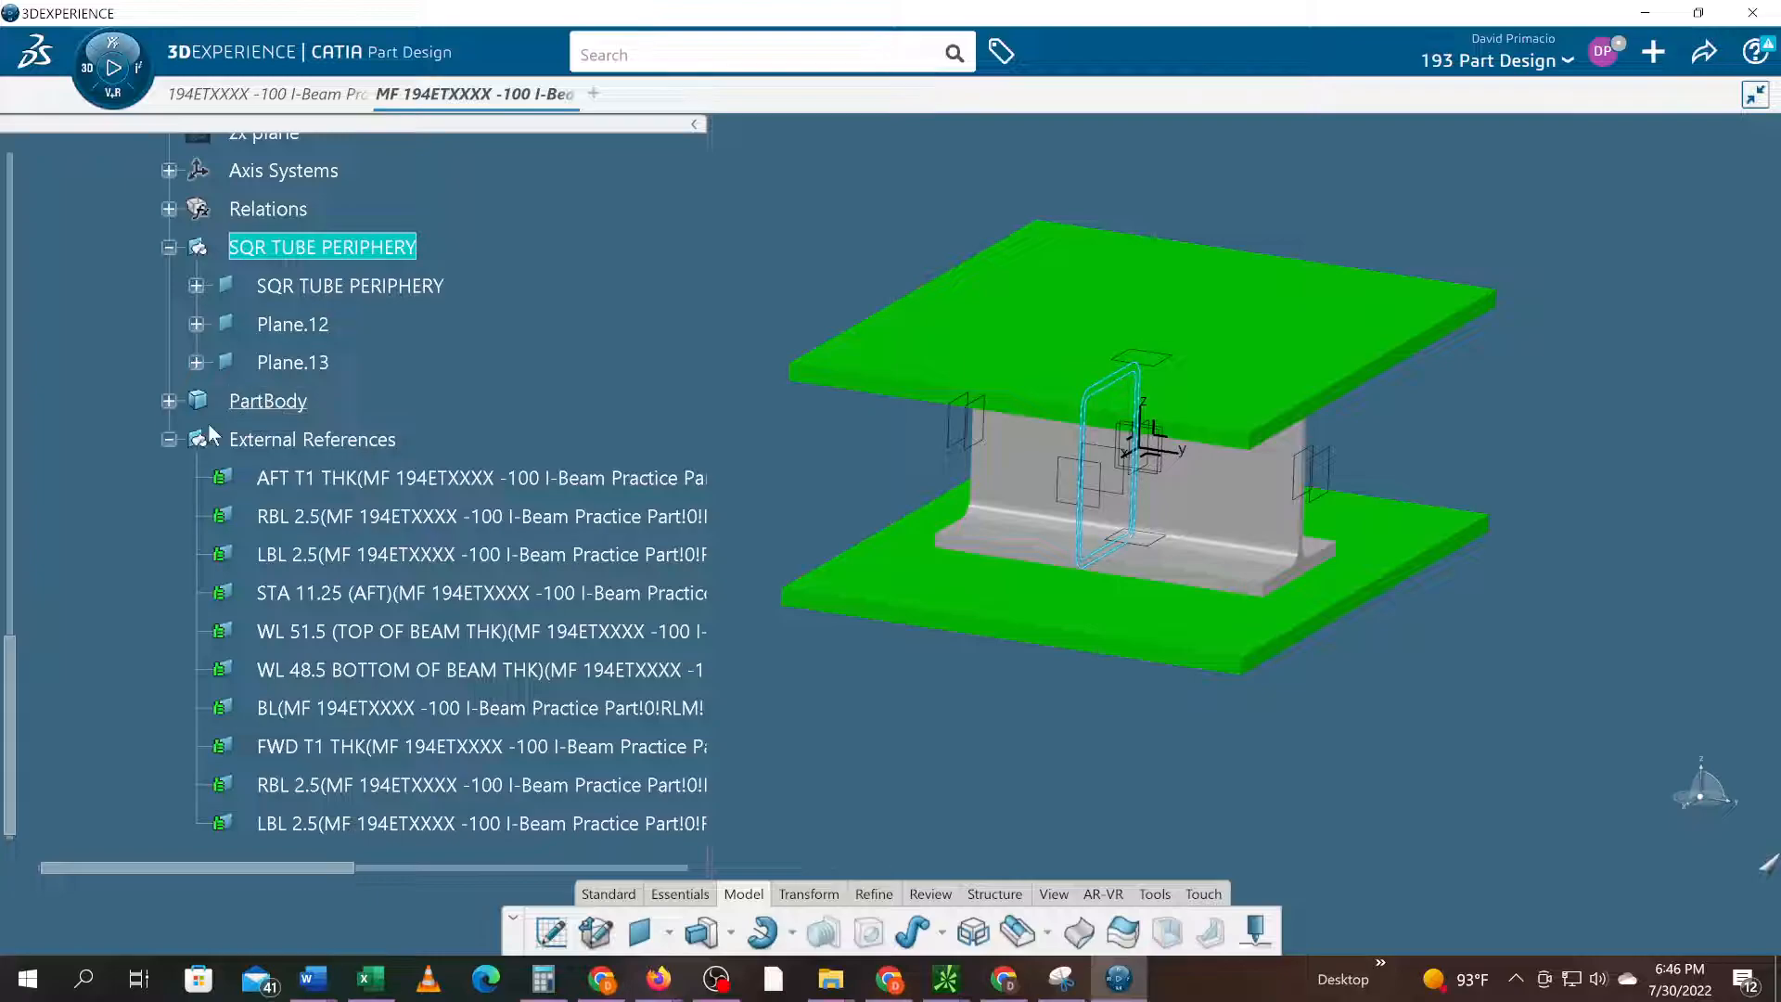
- Rename Plane.12 as RBL CHANNEL
right_click(283, 323)
click(350, 432)
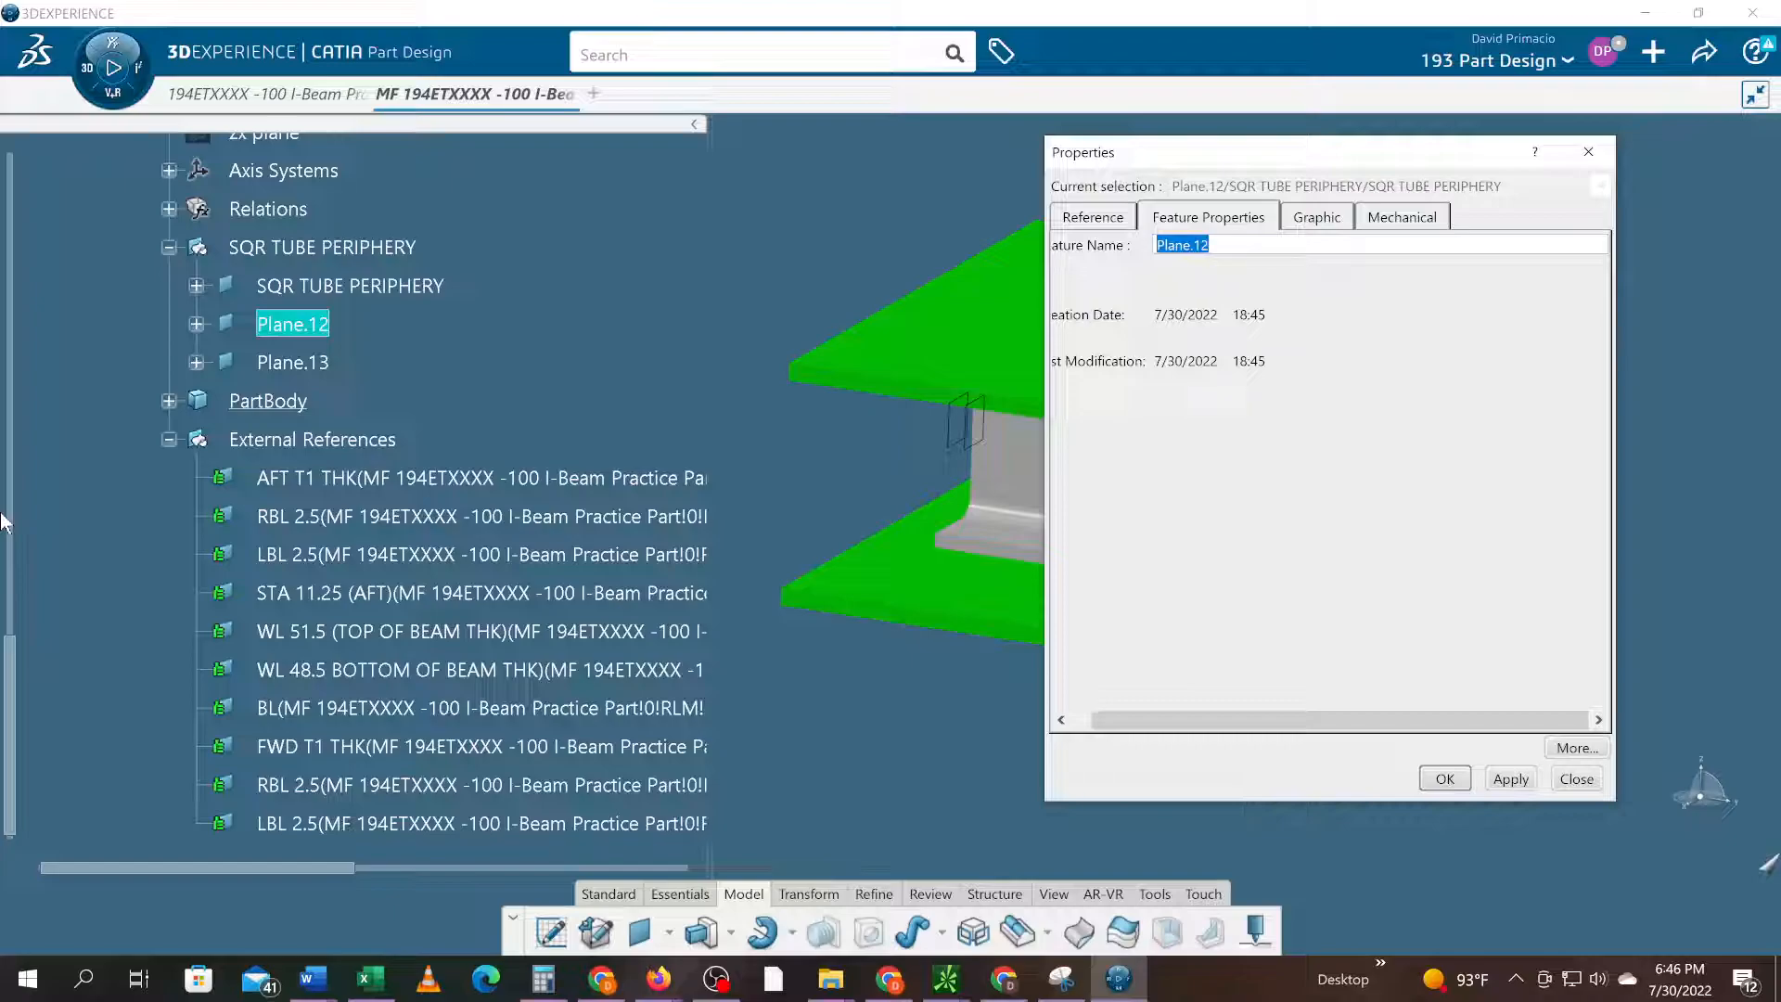
drag(1225, 165, 1614, 241)
text(RBL CHANNEL)
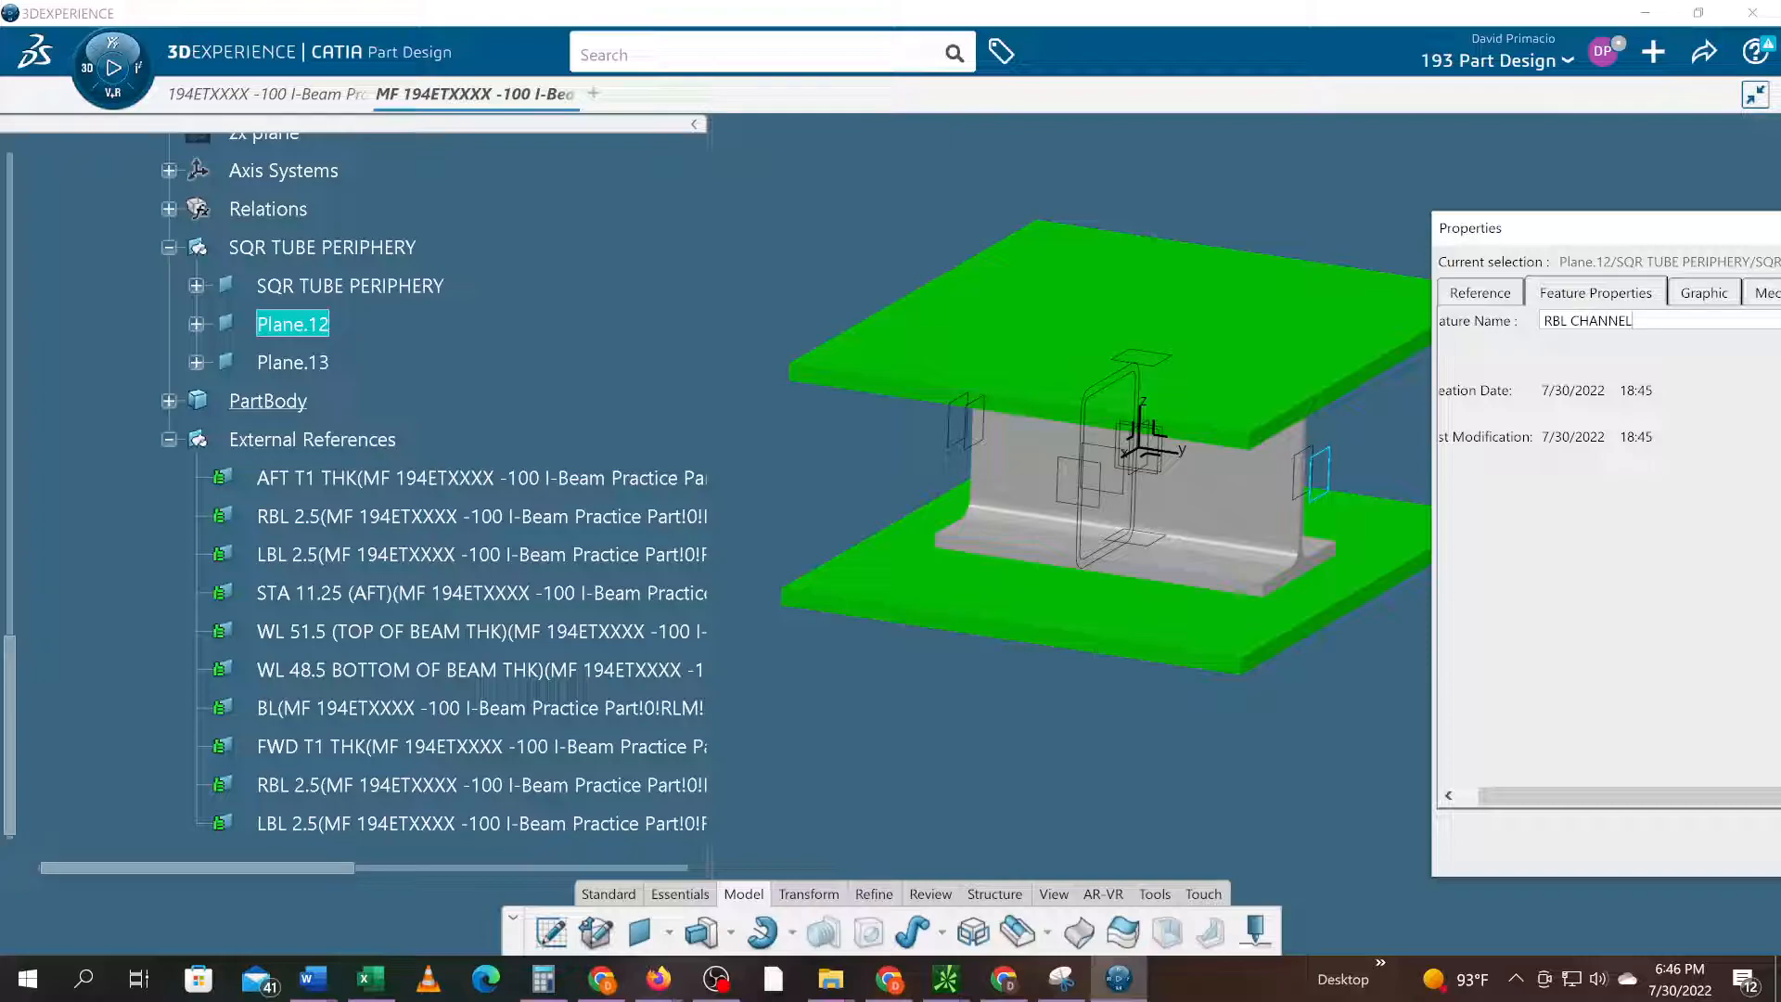
key(Return)
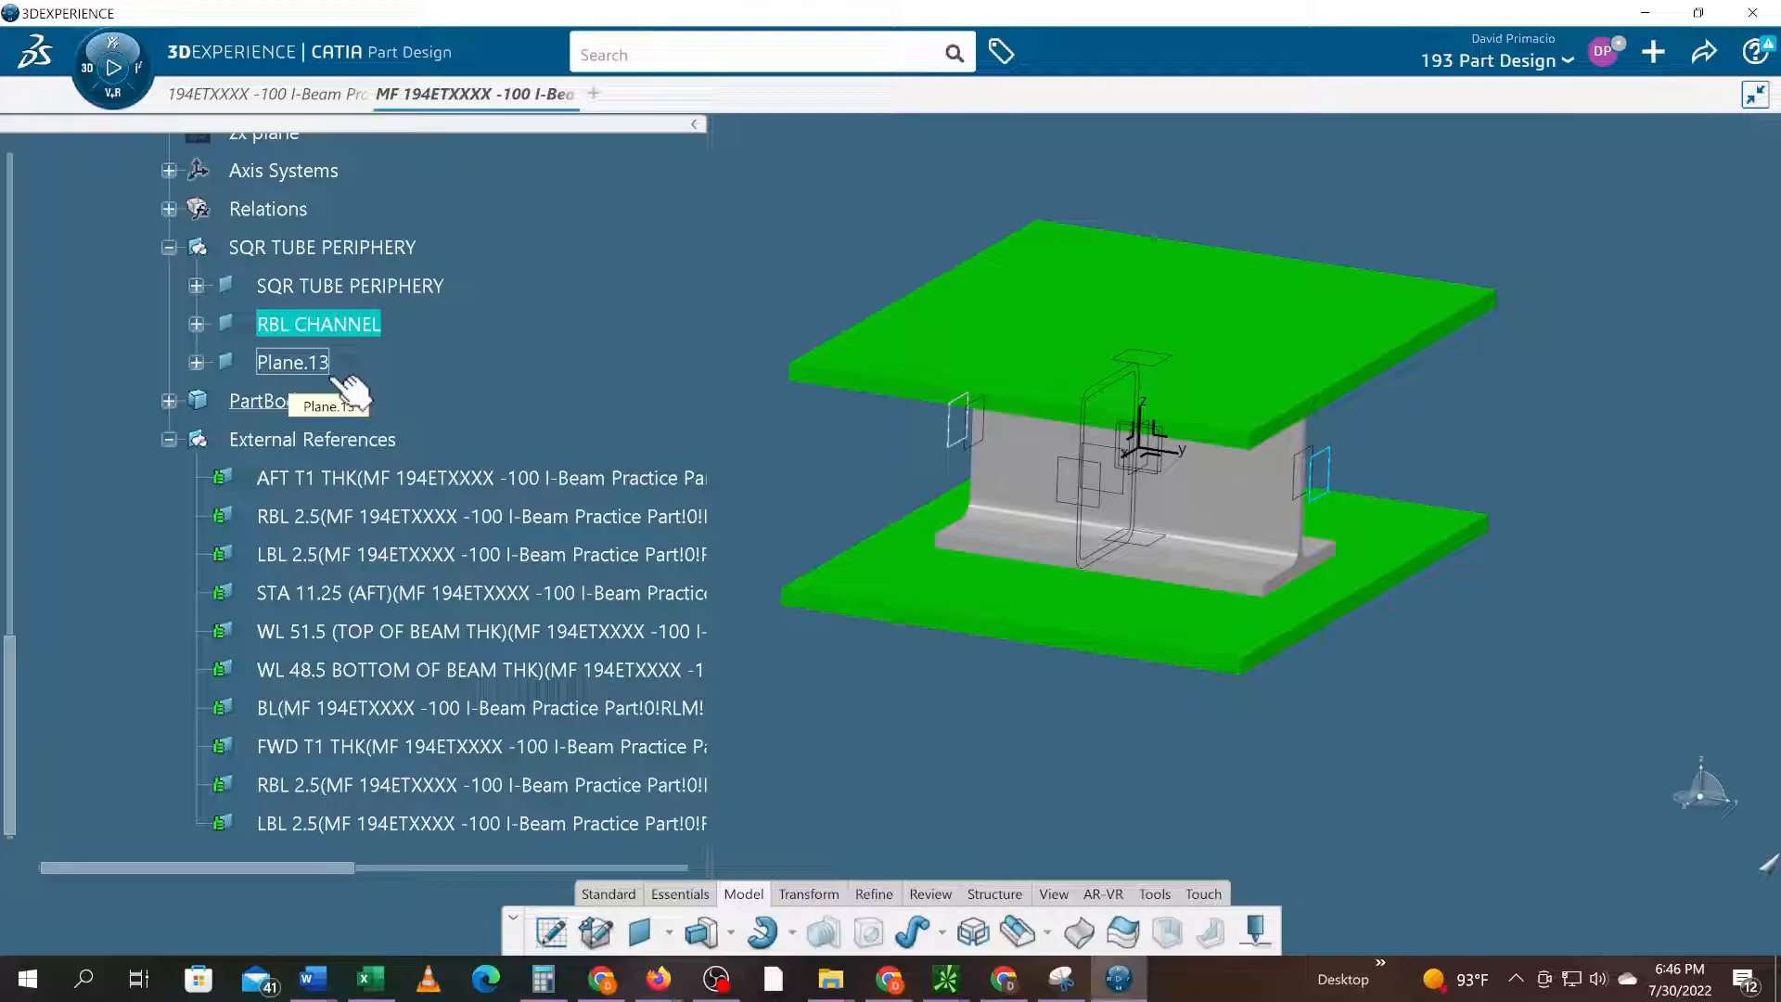
- Rename Plane.13 as LBL CHANNEL
click(310, 359)
right_click(310, 356)
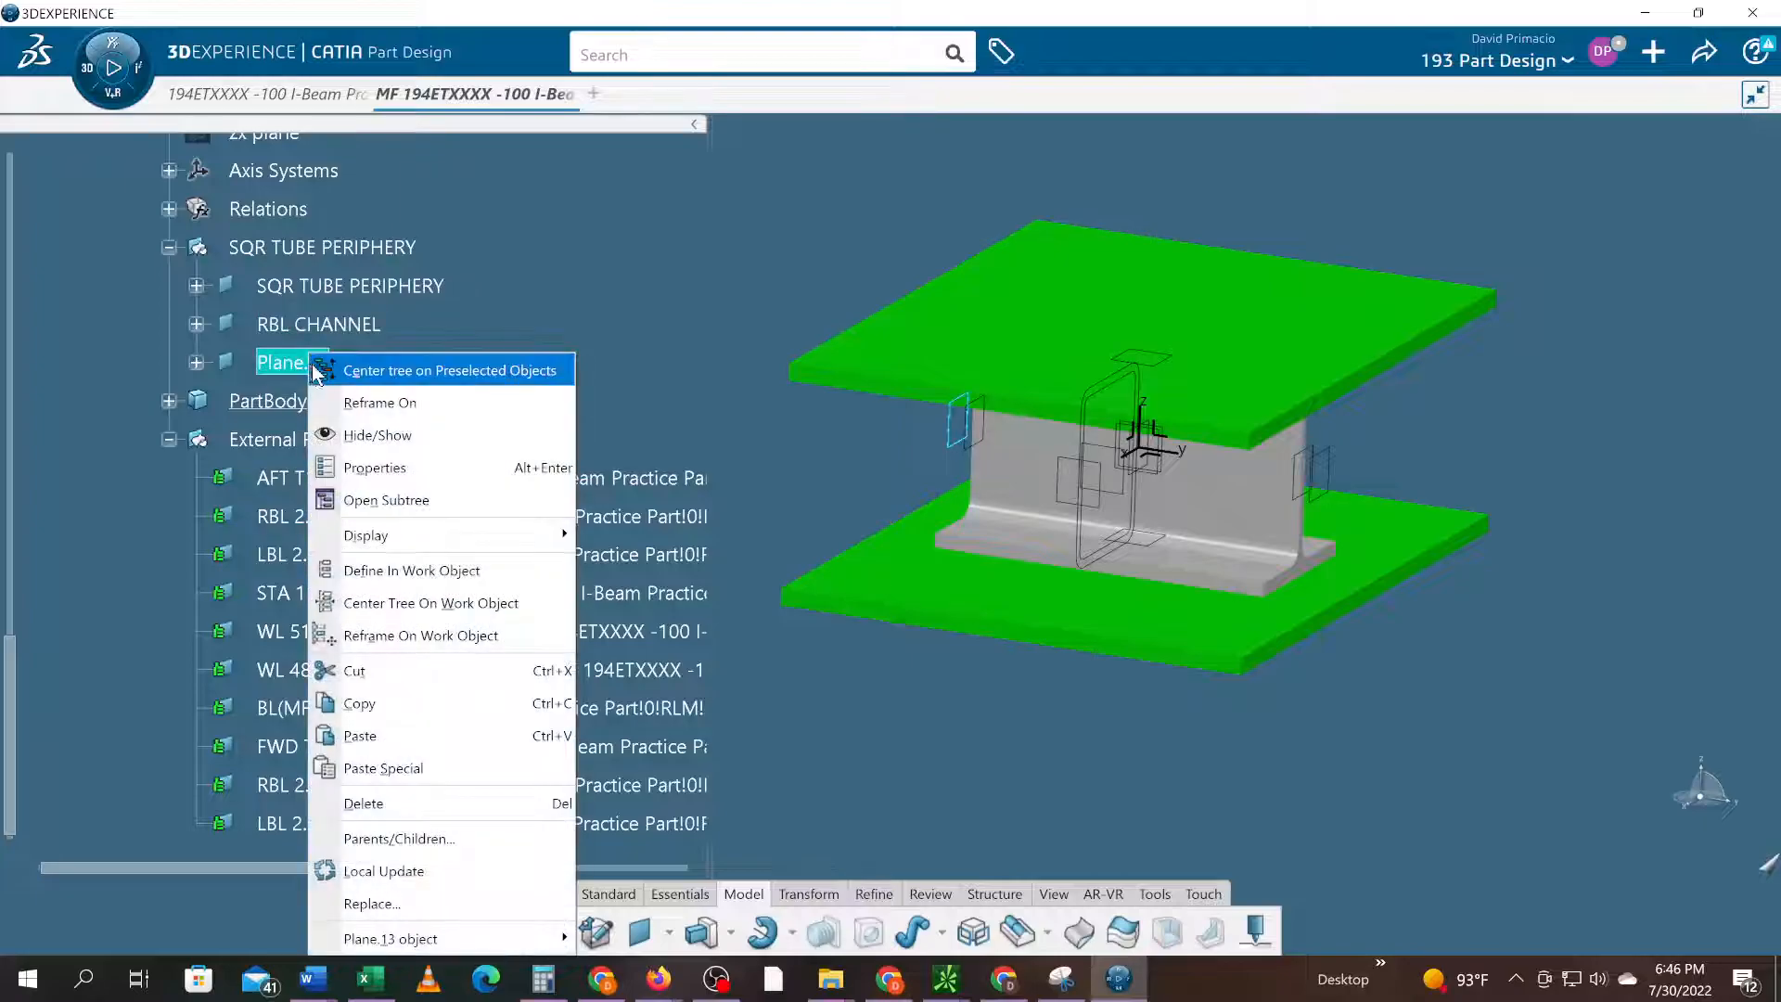
click(365, 468)
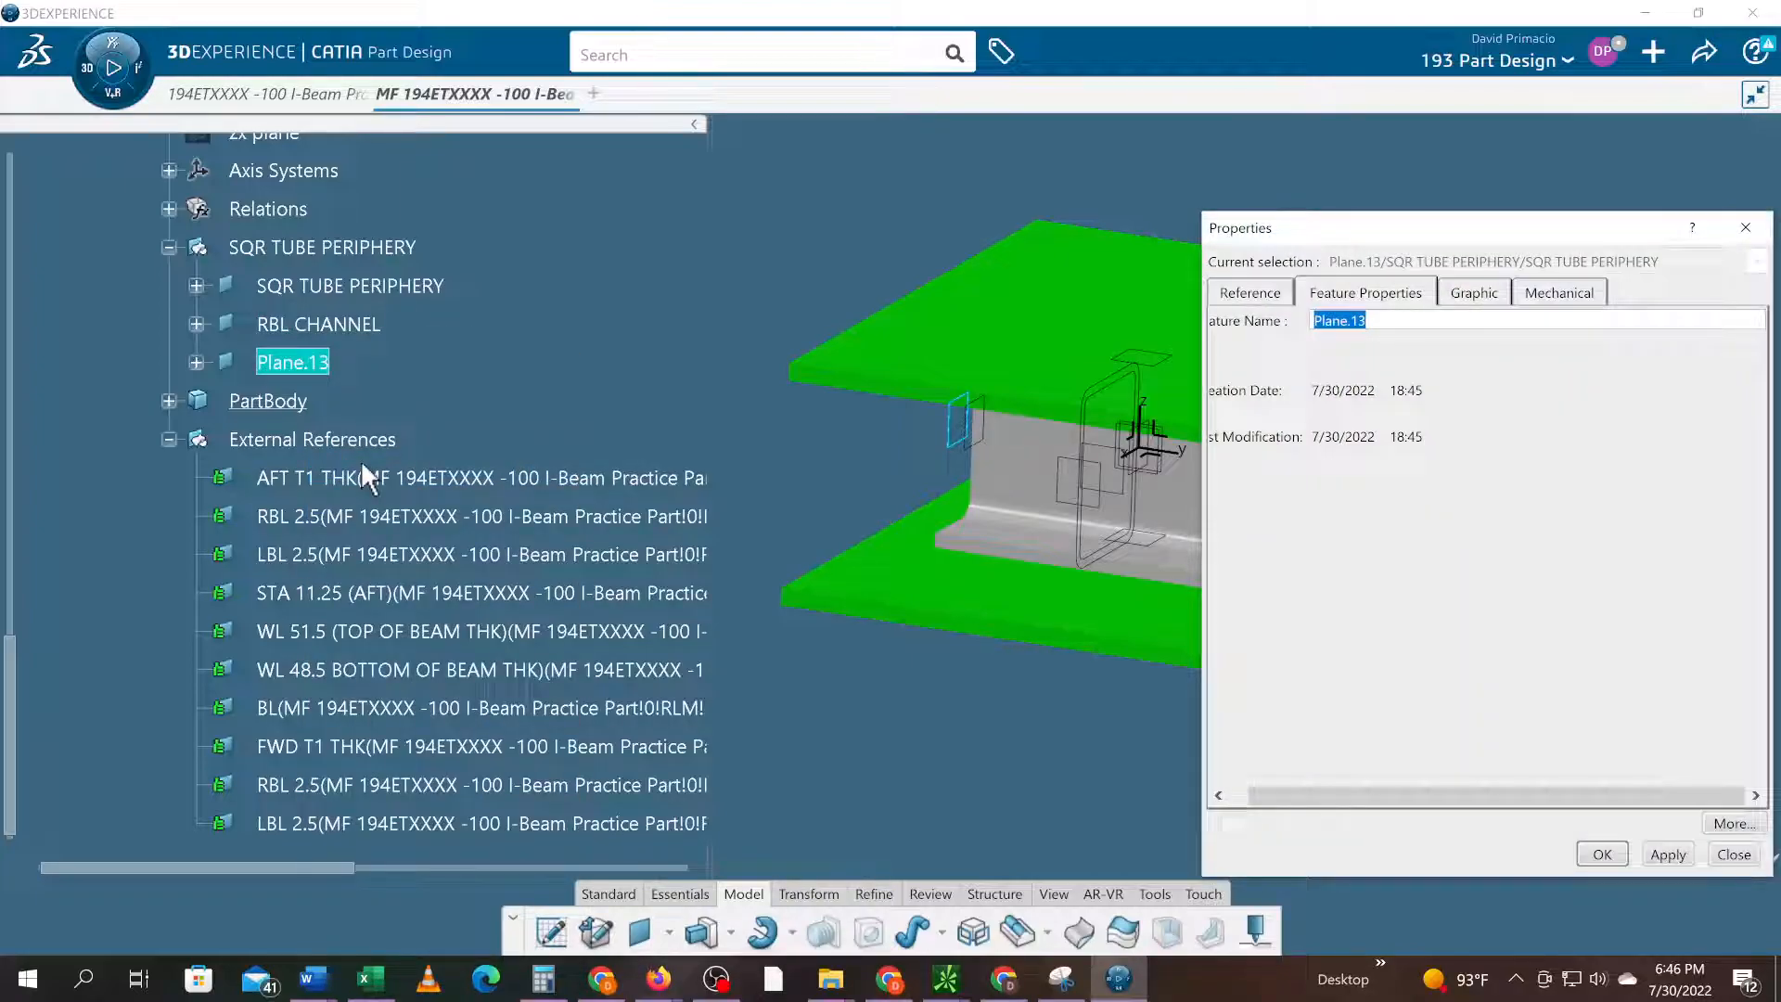
text(LBL CHANEEL)
key(Return)
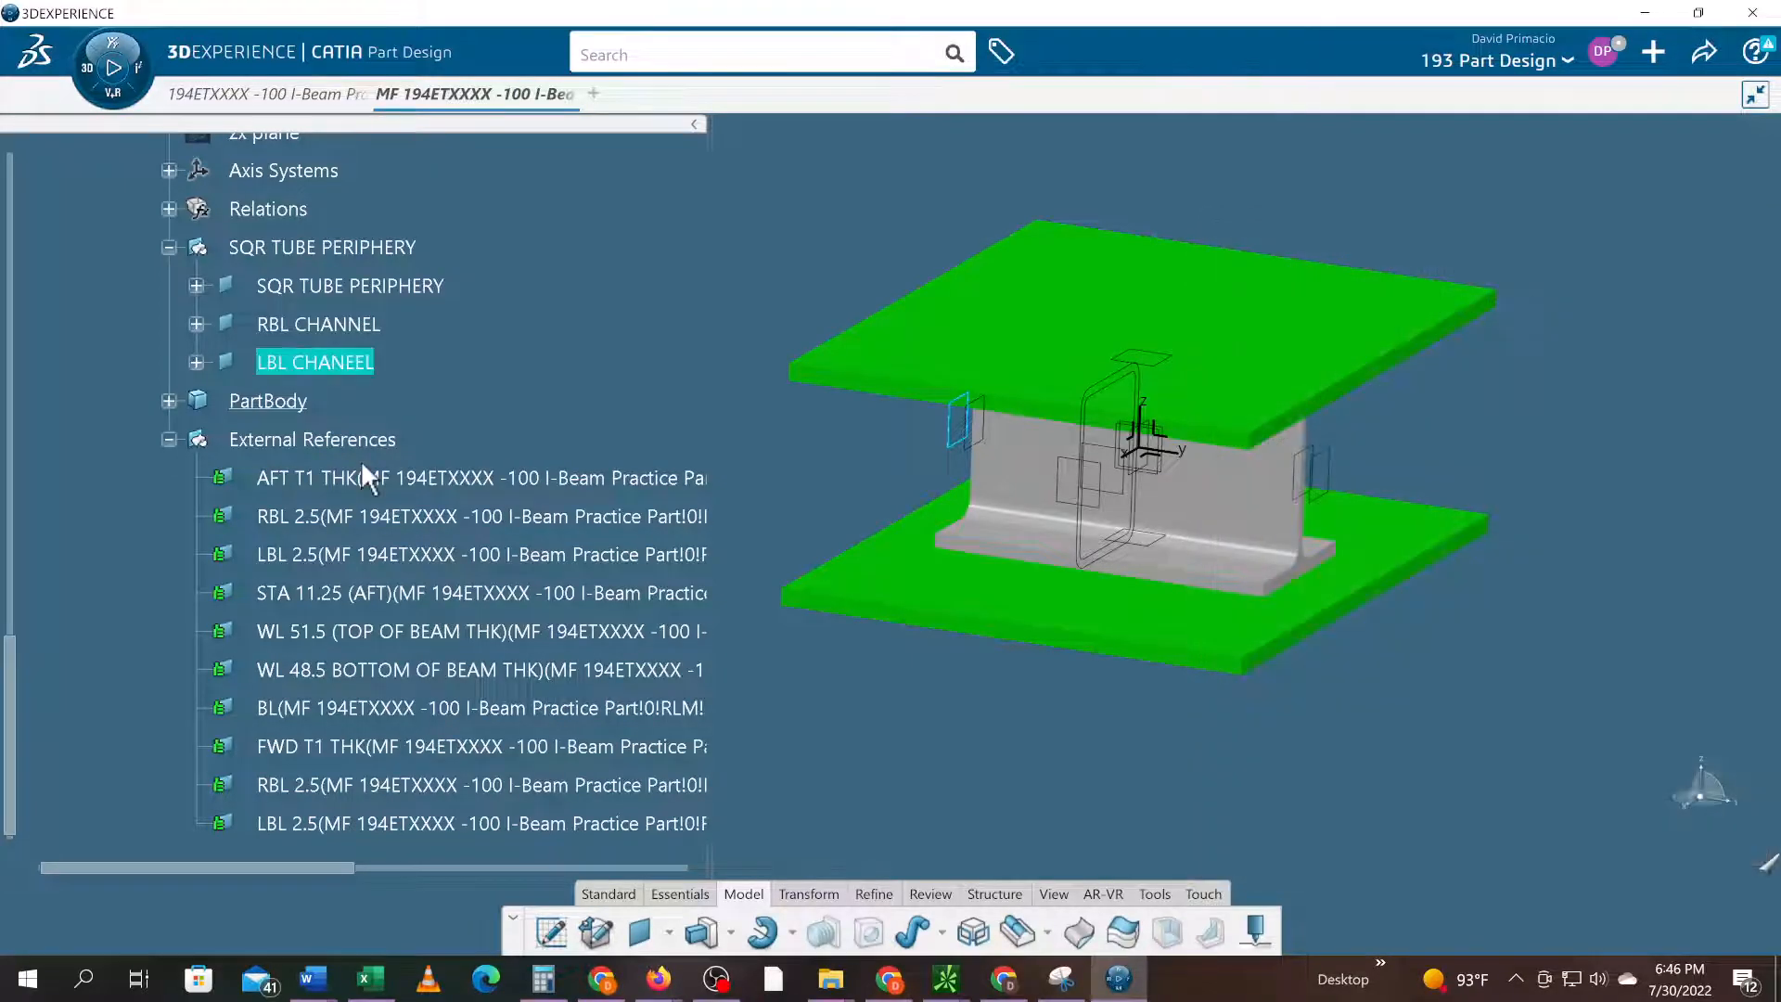
right_click(300, 361)
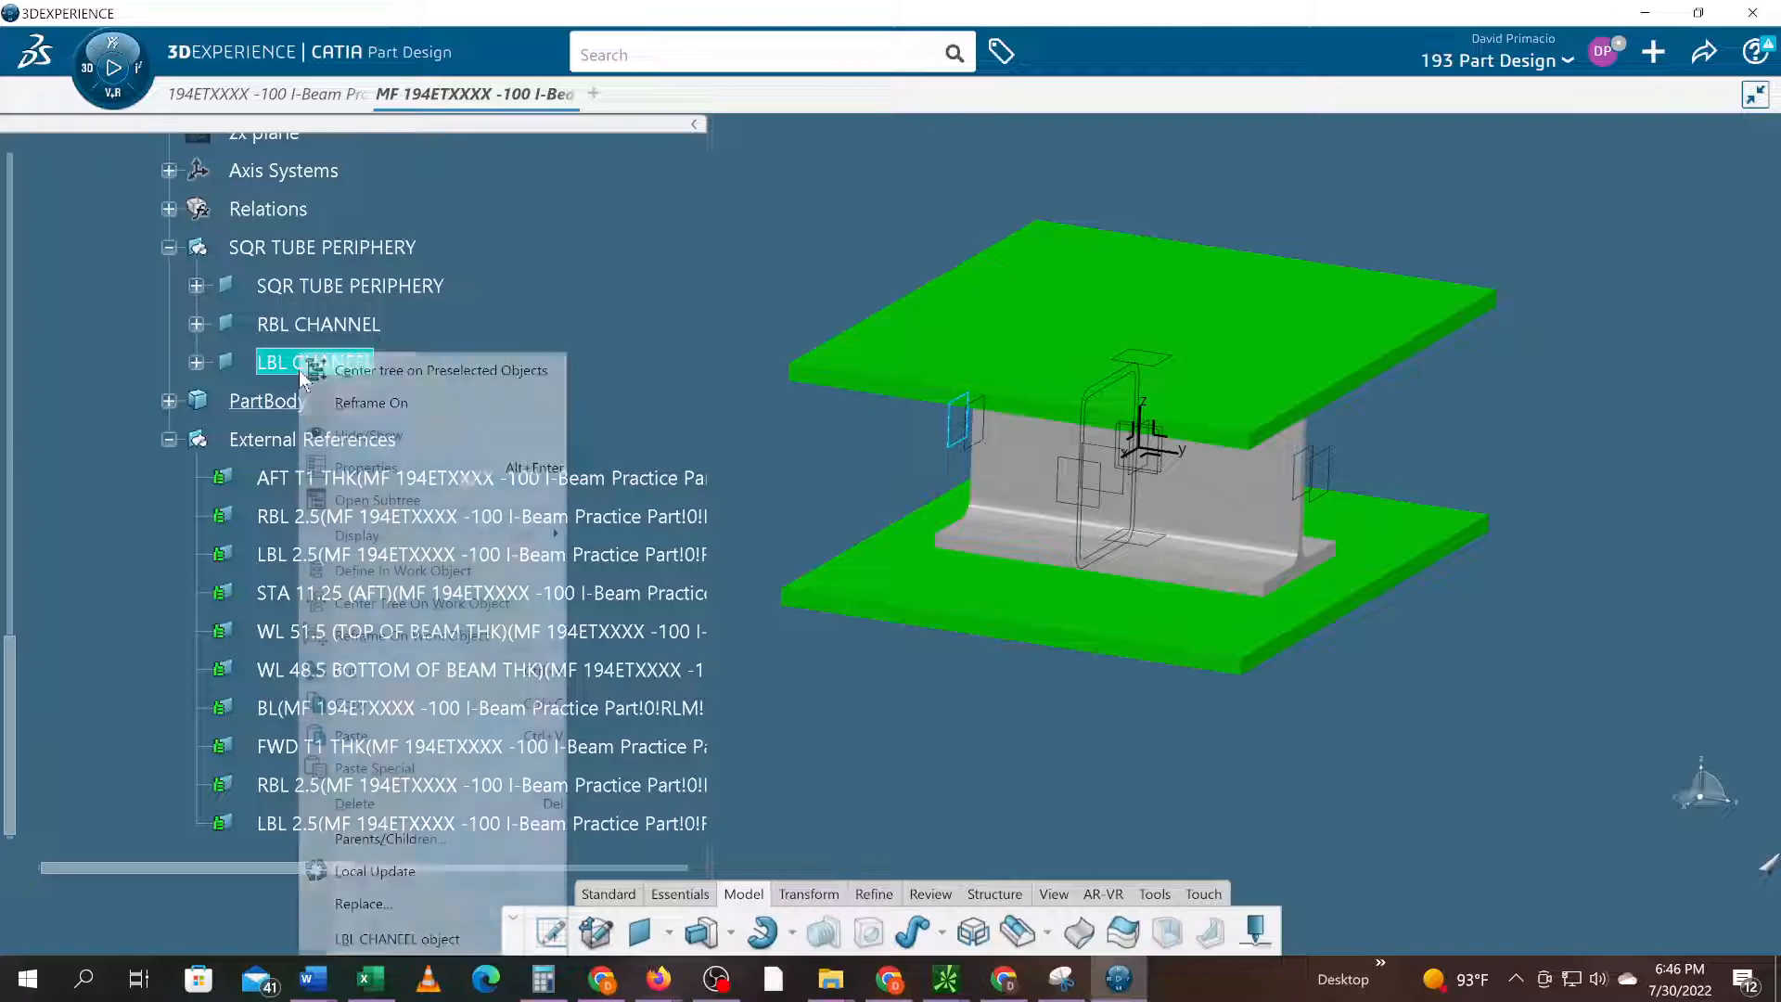
click(334, 467)
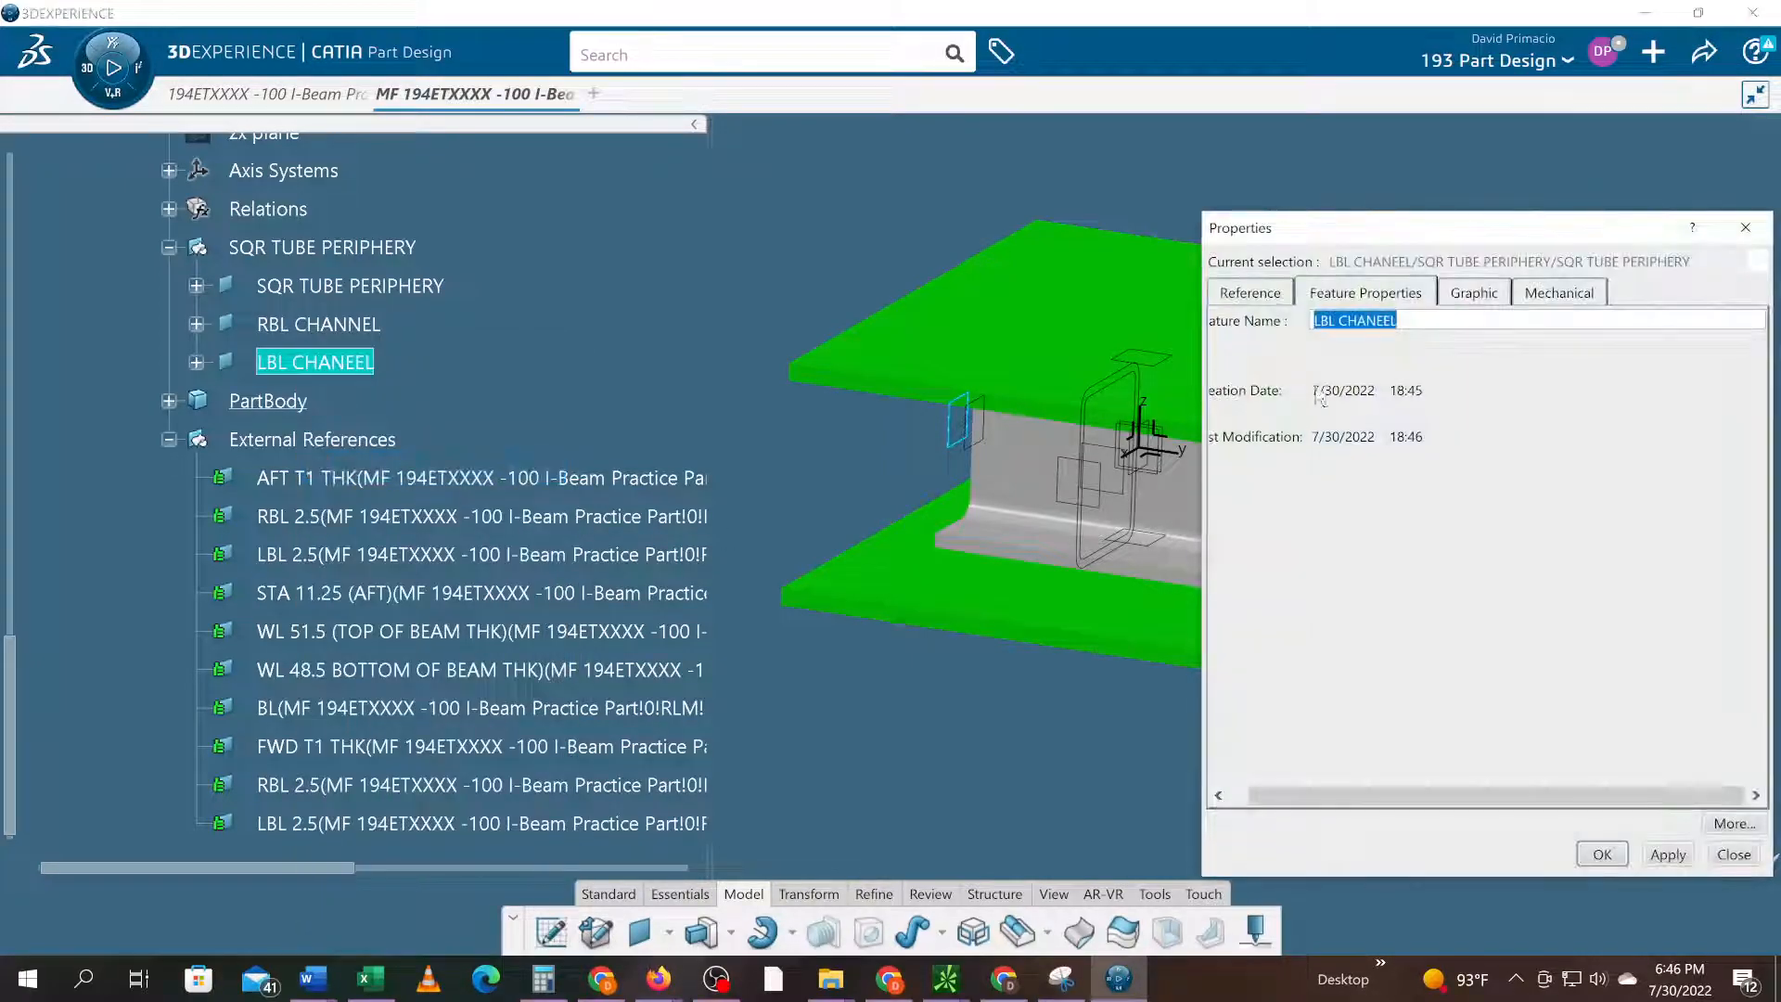
click(1372, 368)
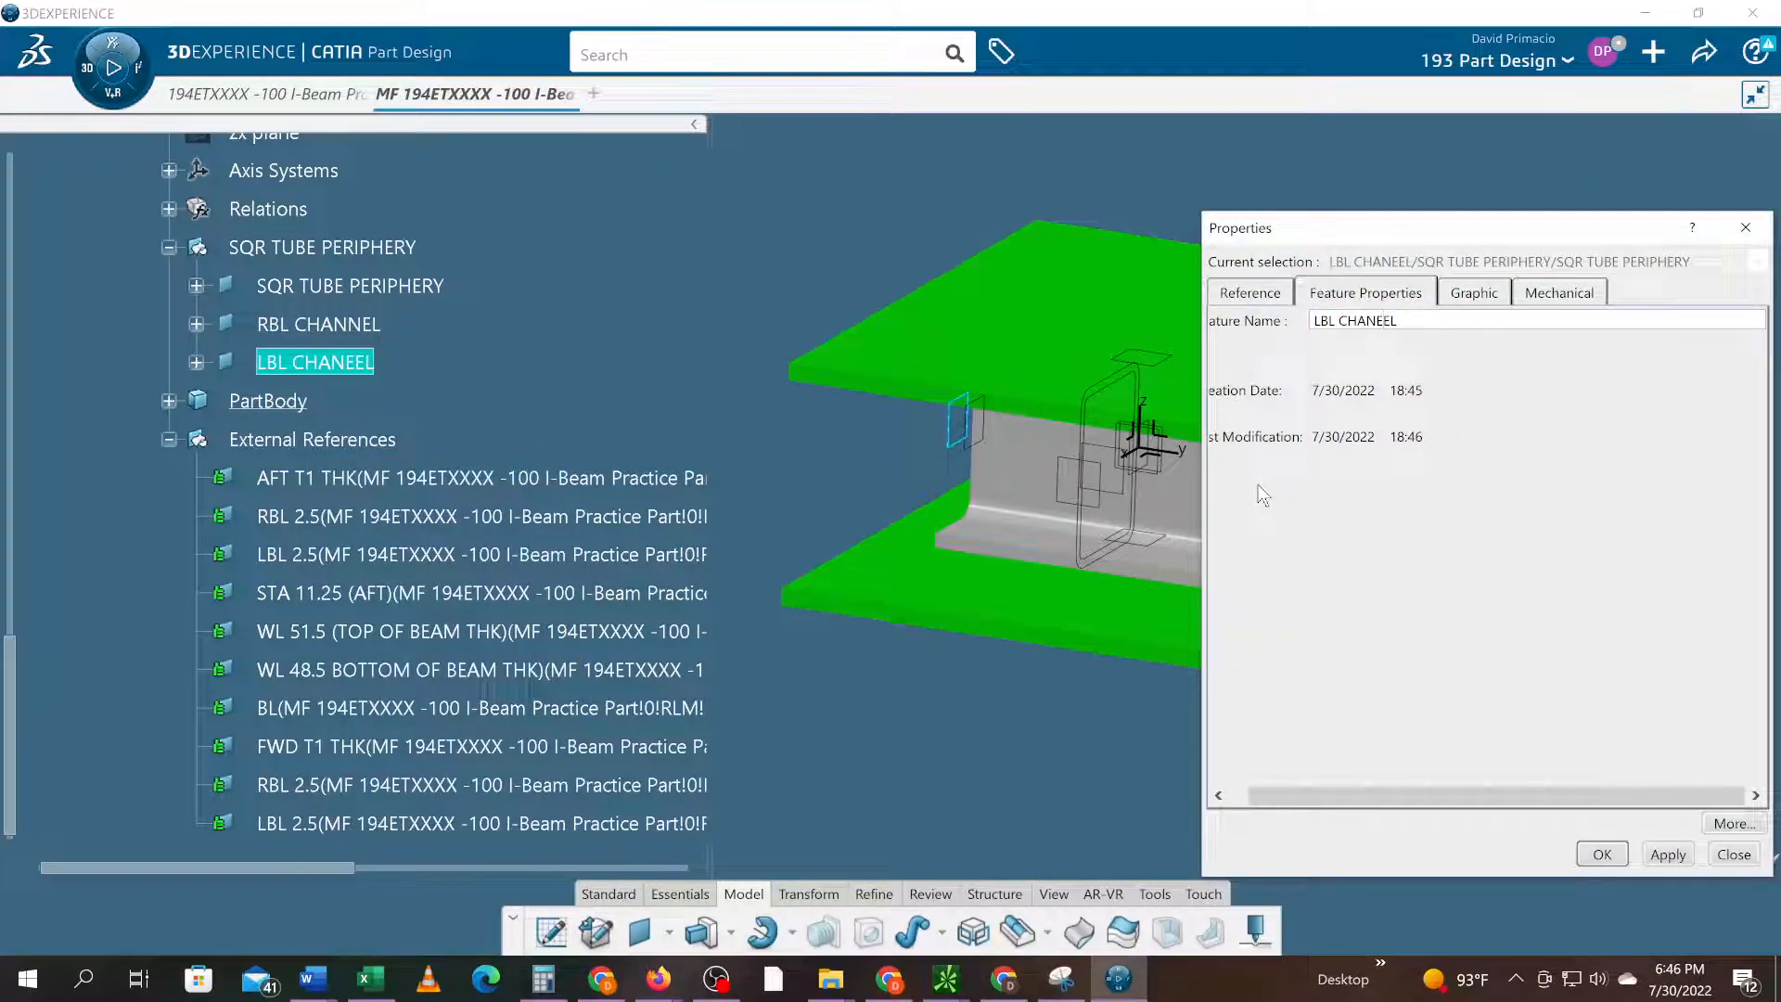
text(N)
key(Return)
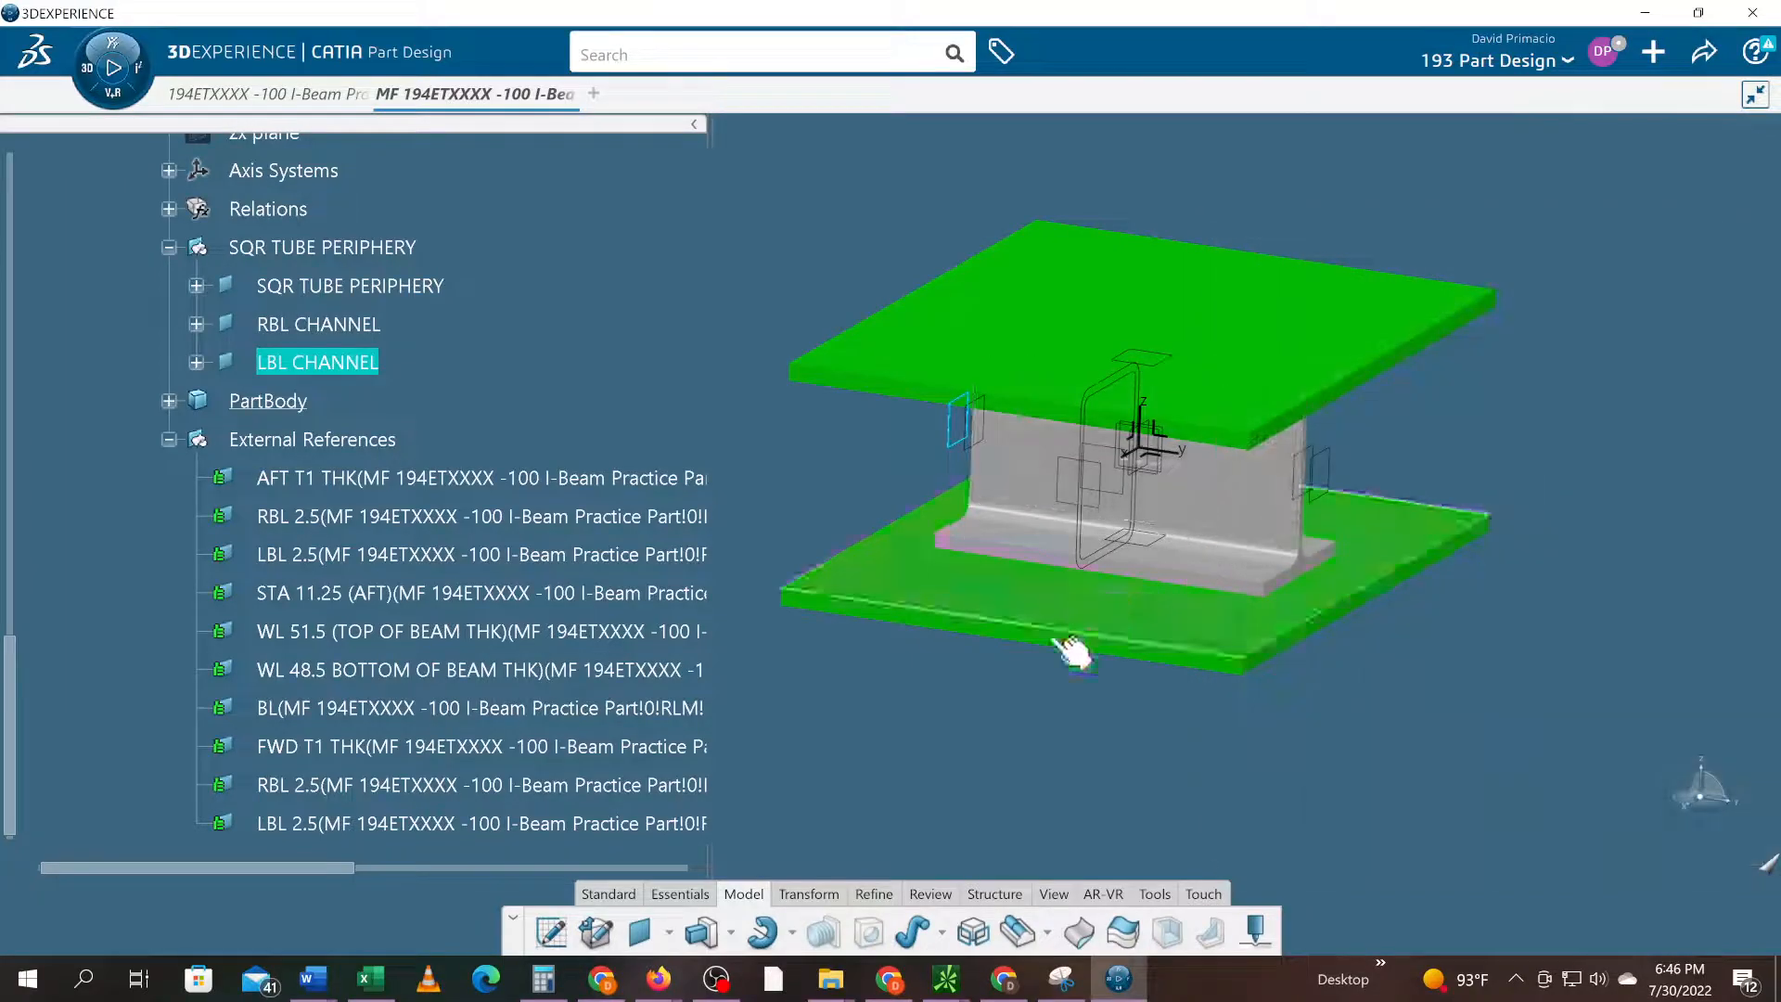
click(861, 690)
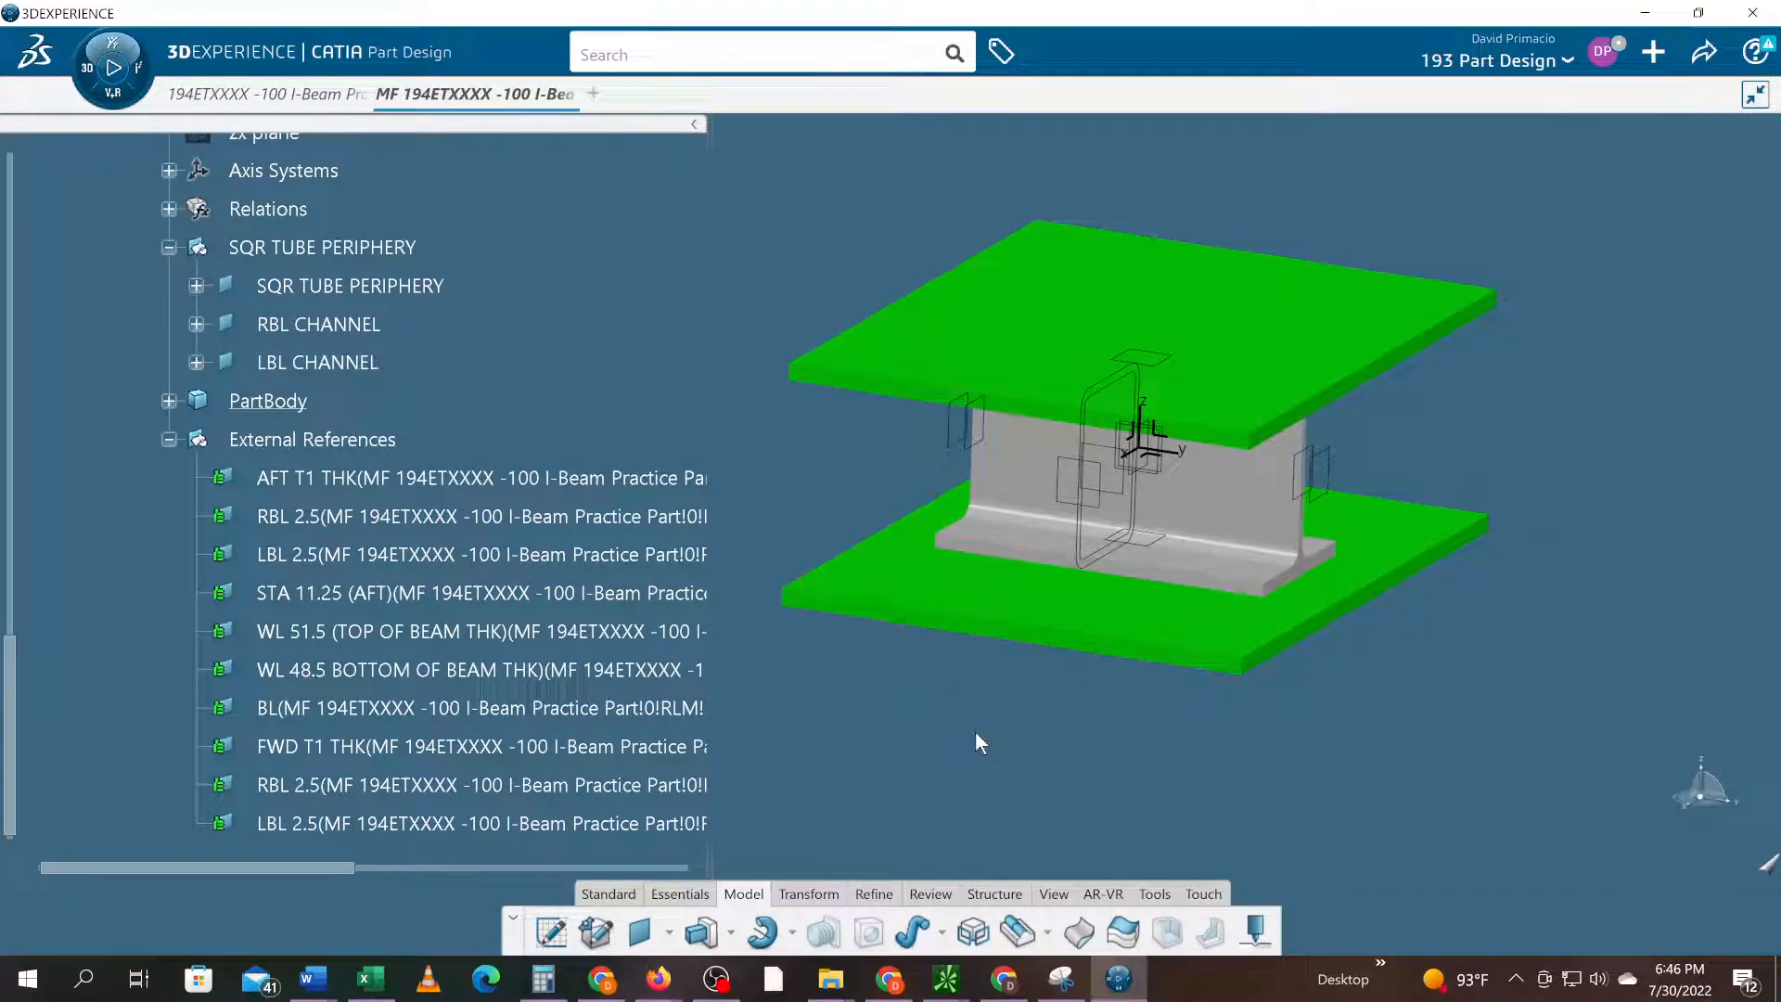
- Start a Pad from Sketch.2 in PartBody, with the first limit set to Up to plane at the RBL CHANNEL plane
middle_drag(991, 737, 1000, 643)
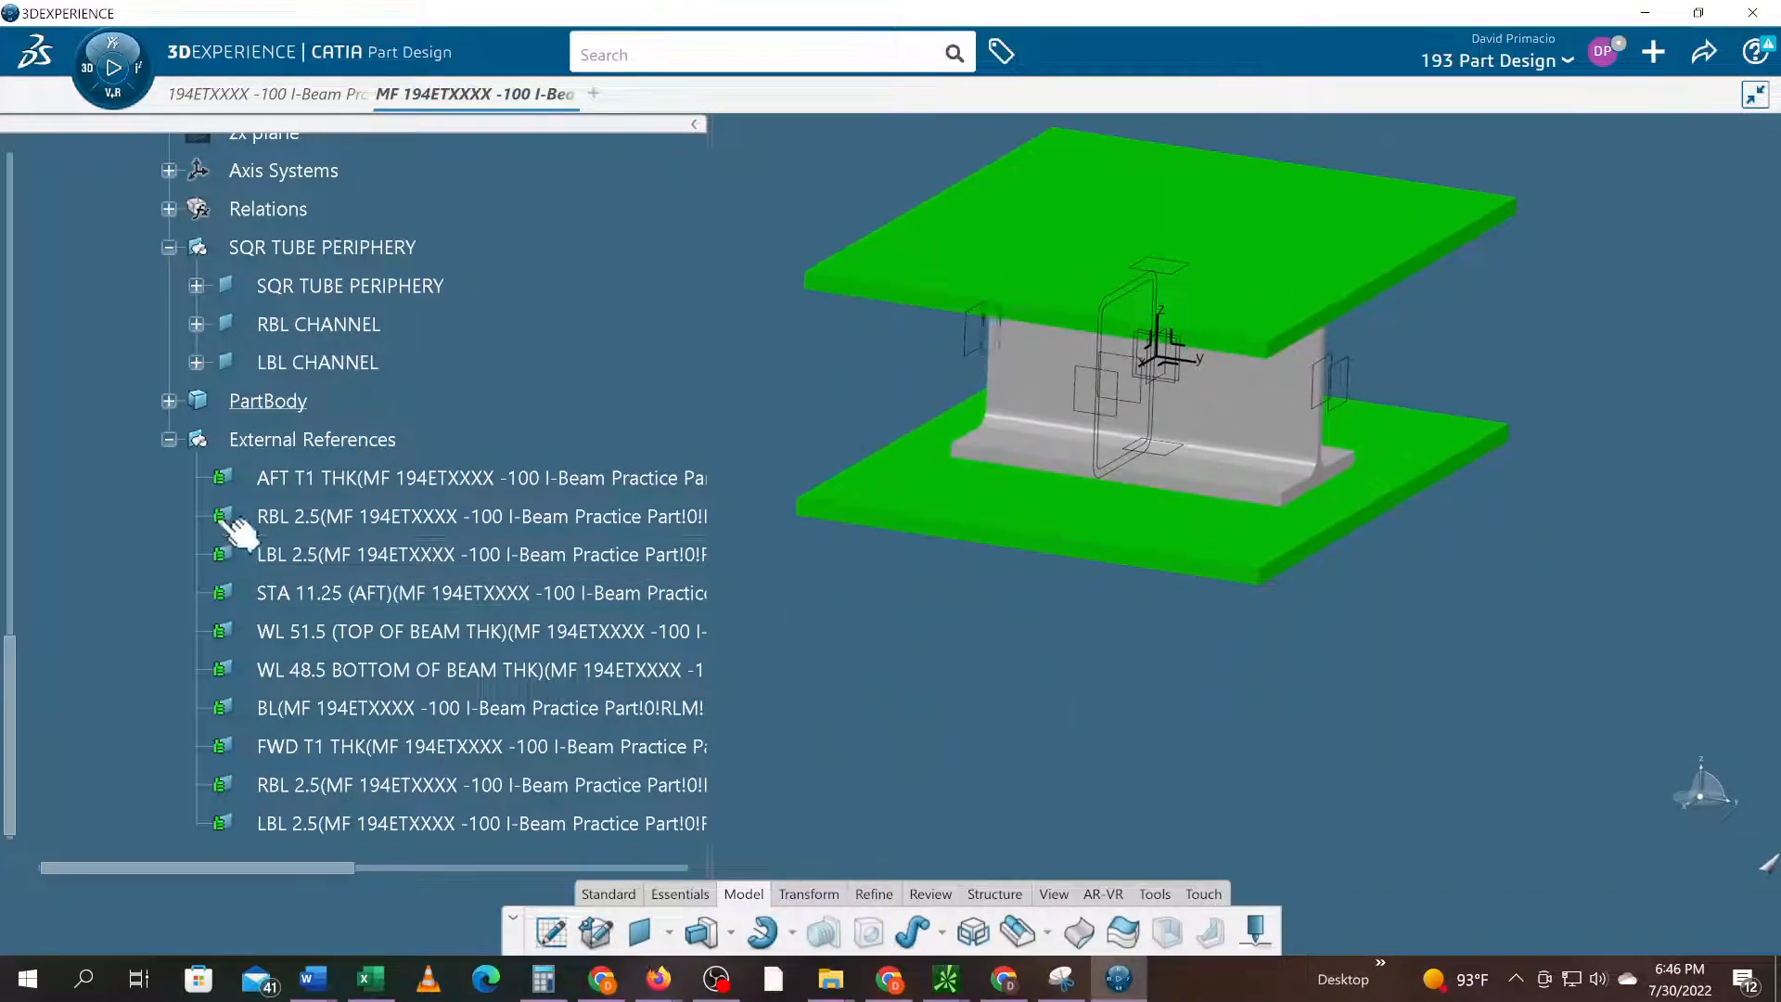
click(169, 401)
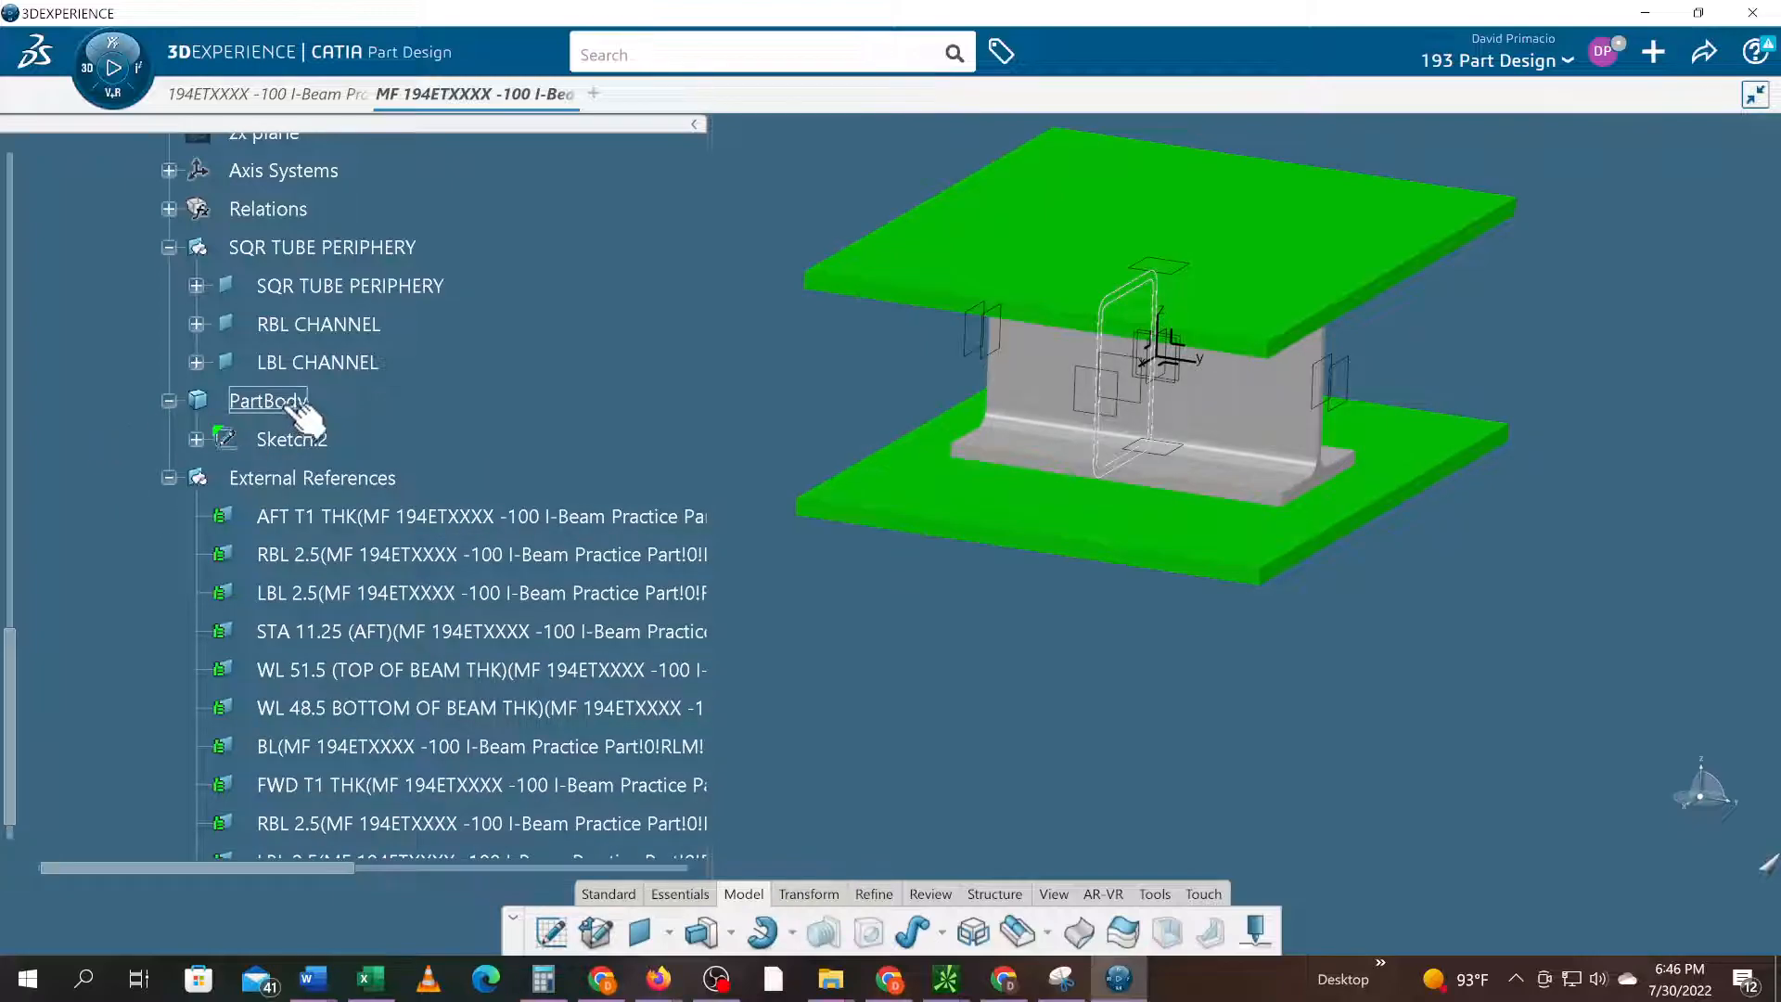
click(320, 441)
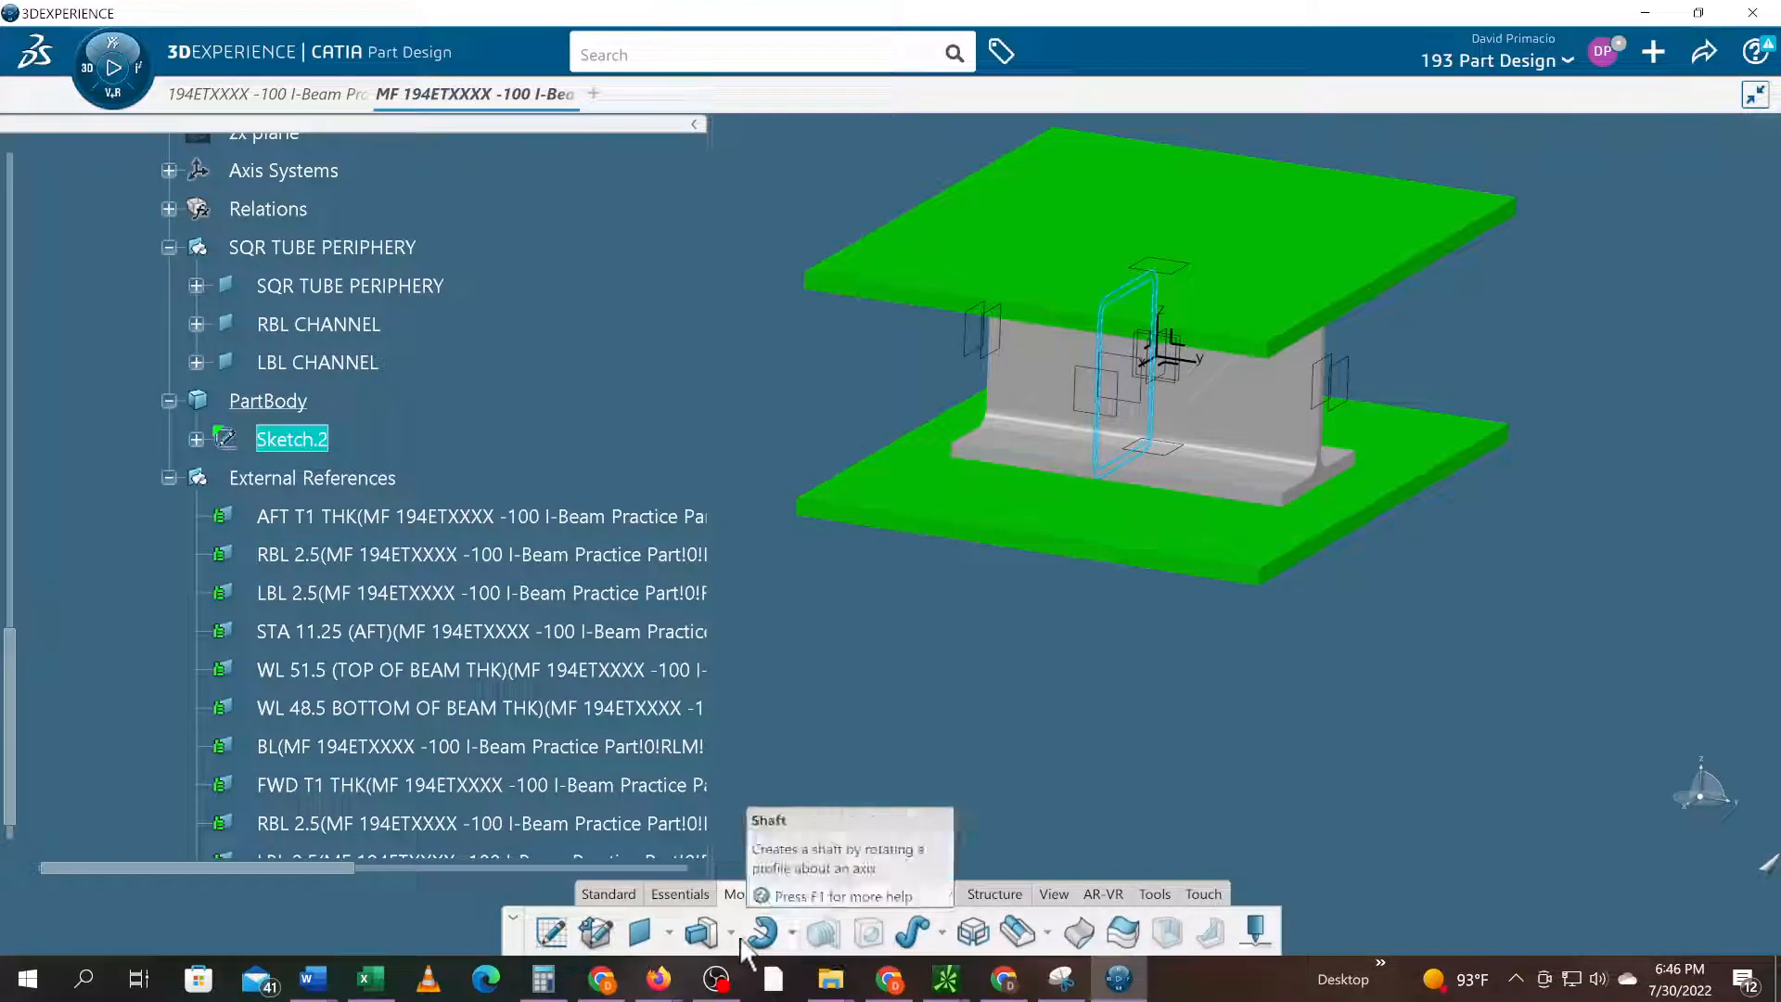
click(701, 931)
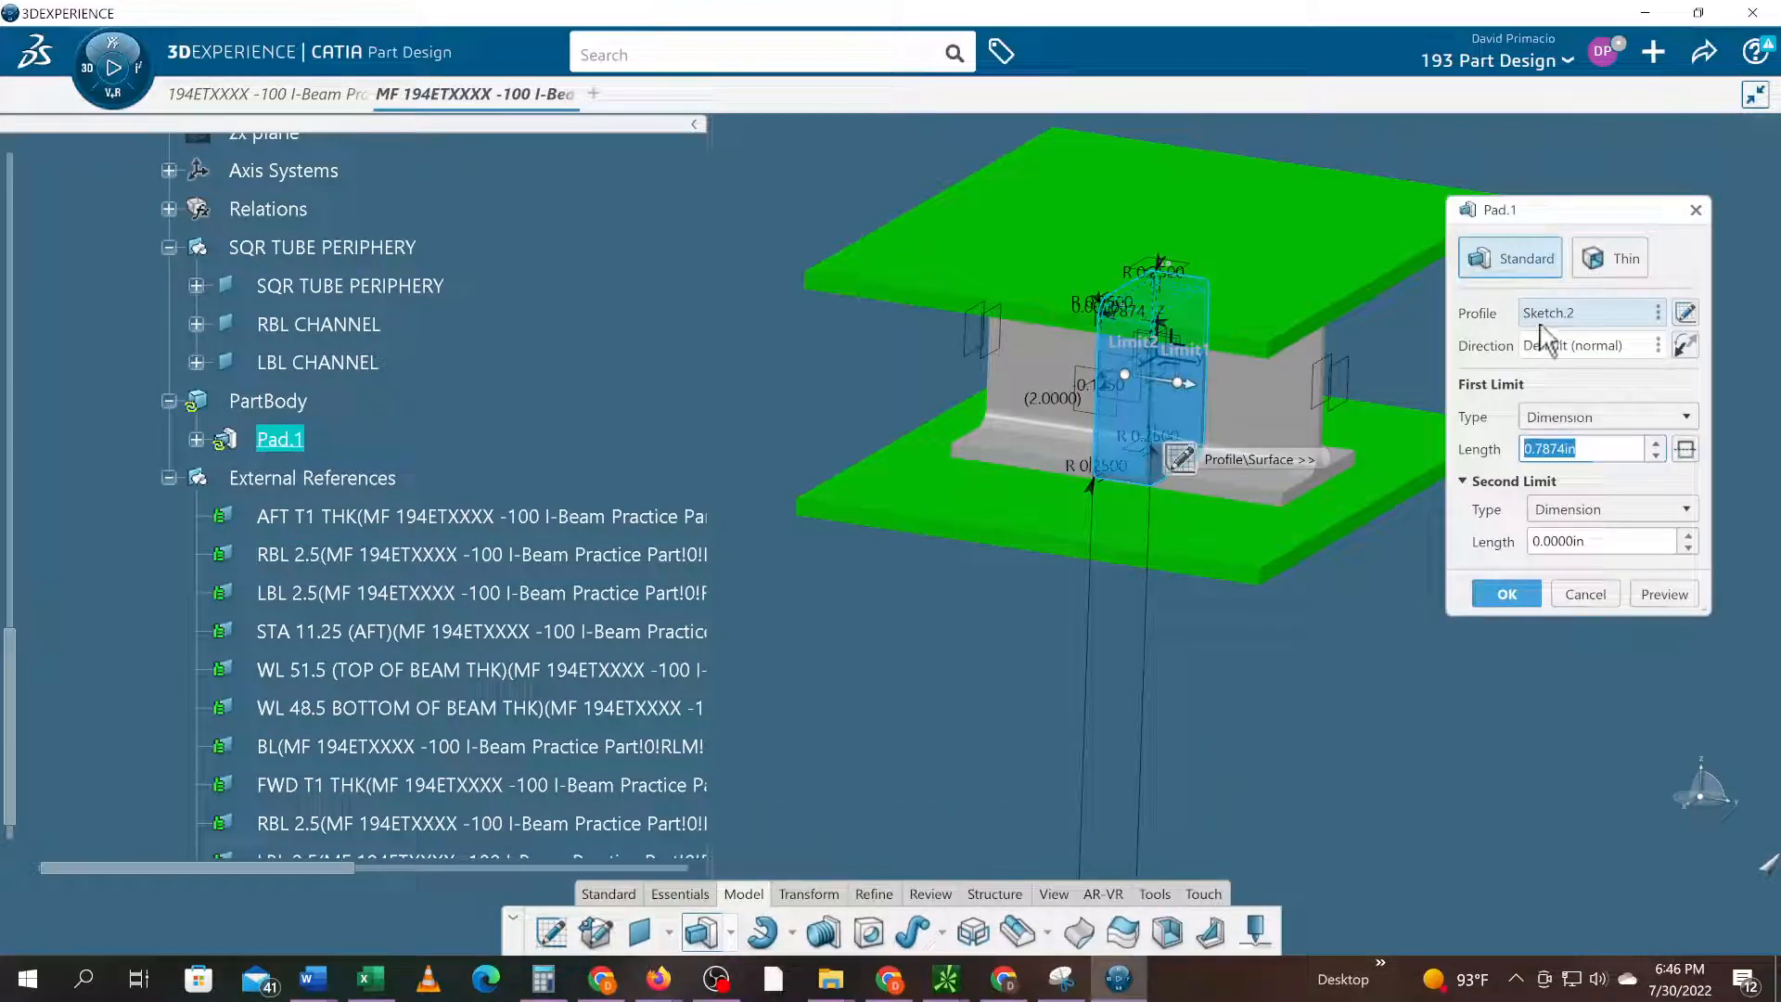
click(1595, 420)
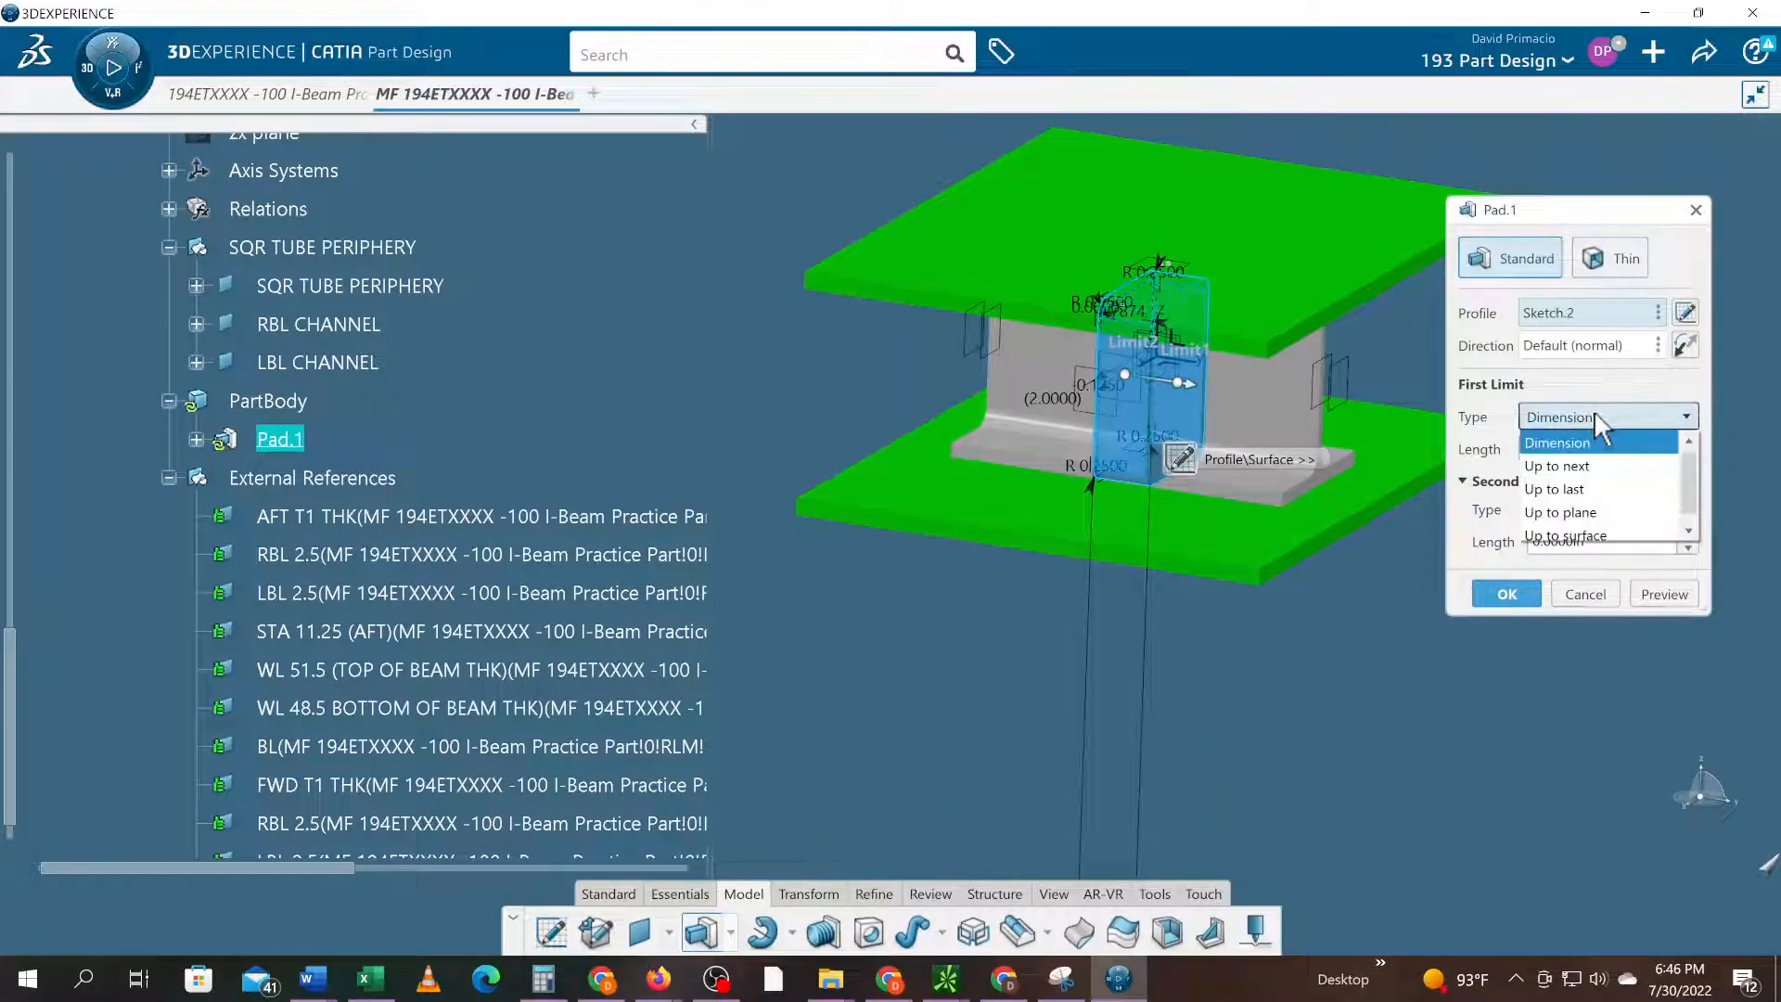
click(1579, 511)
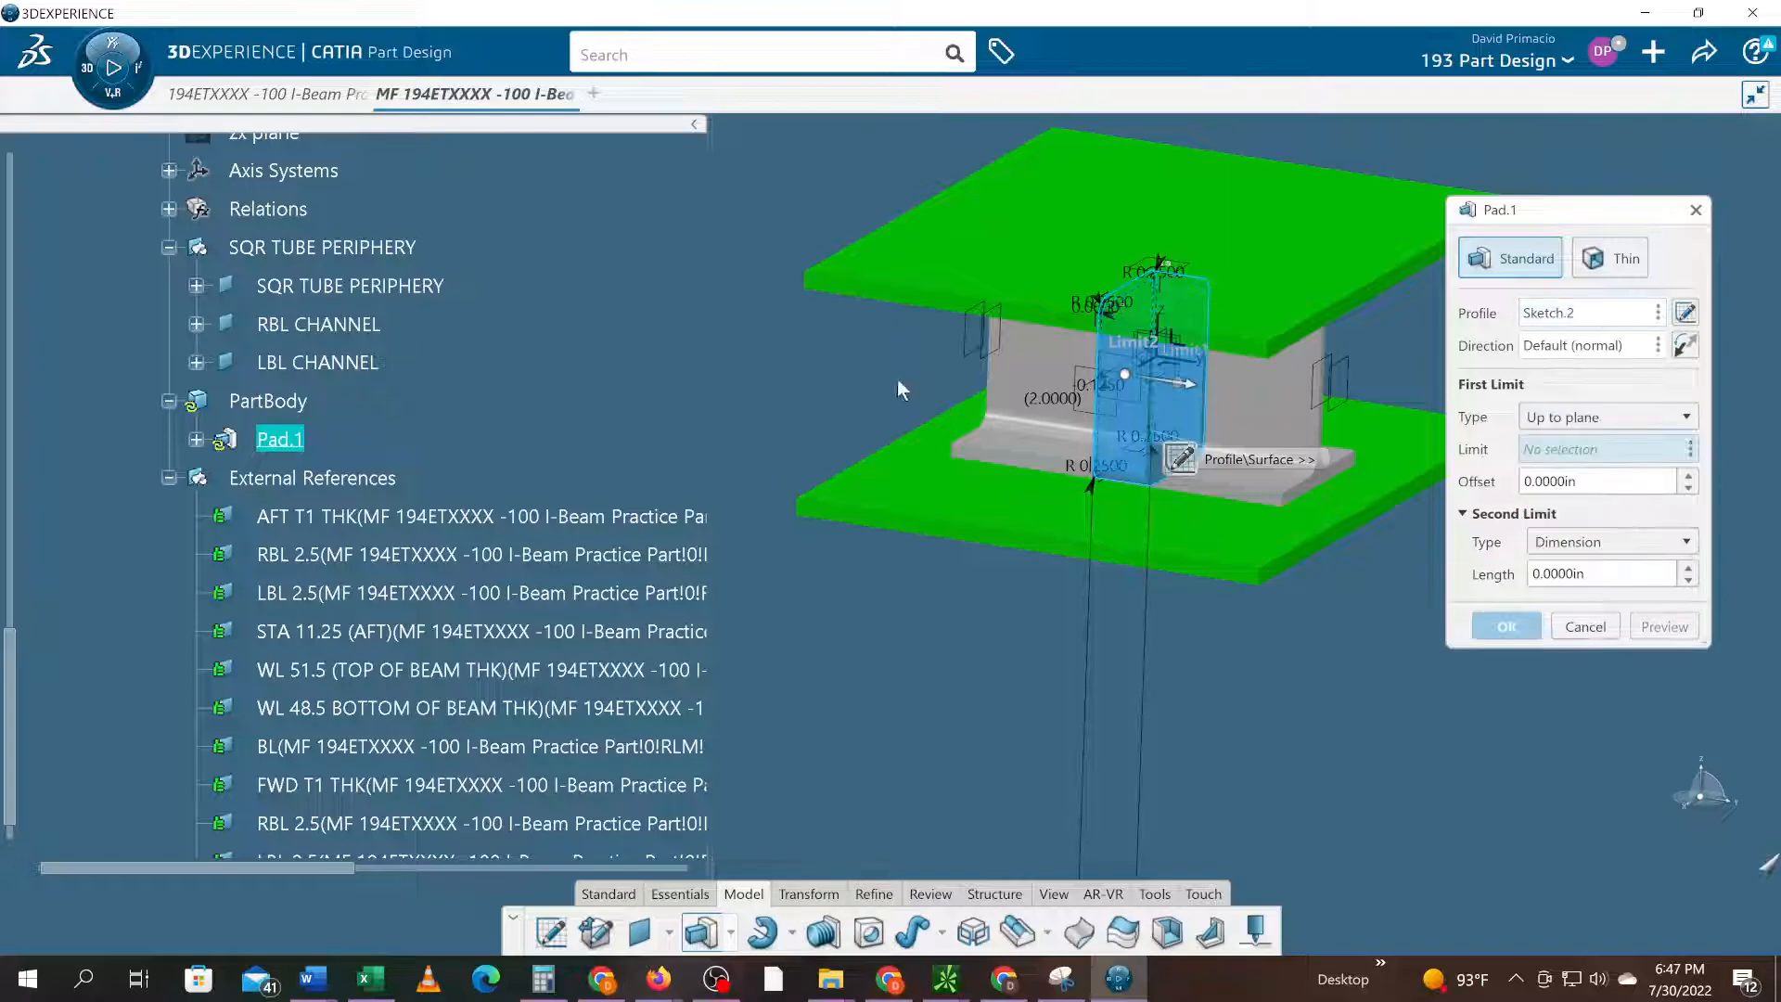
click(336, 325)
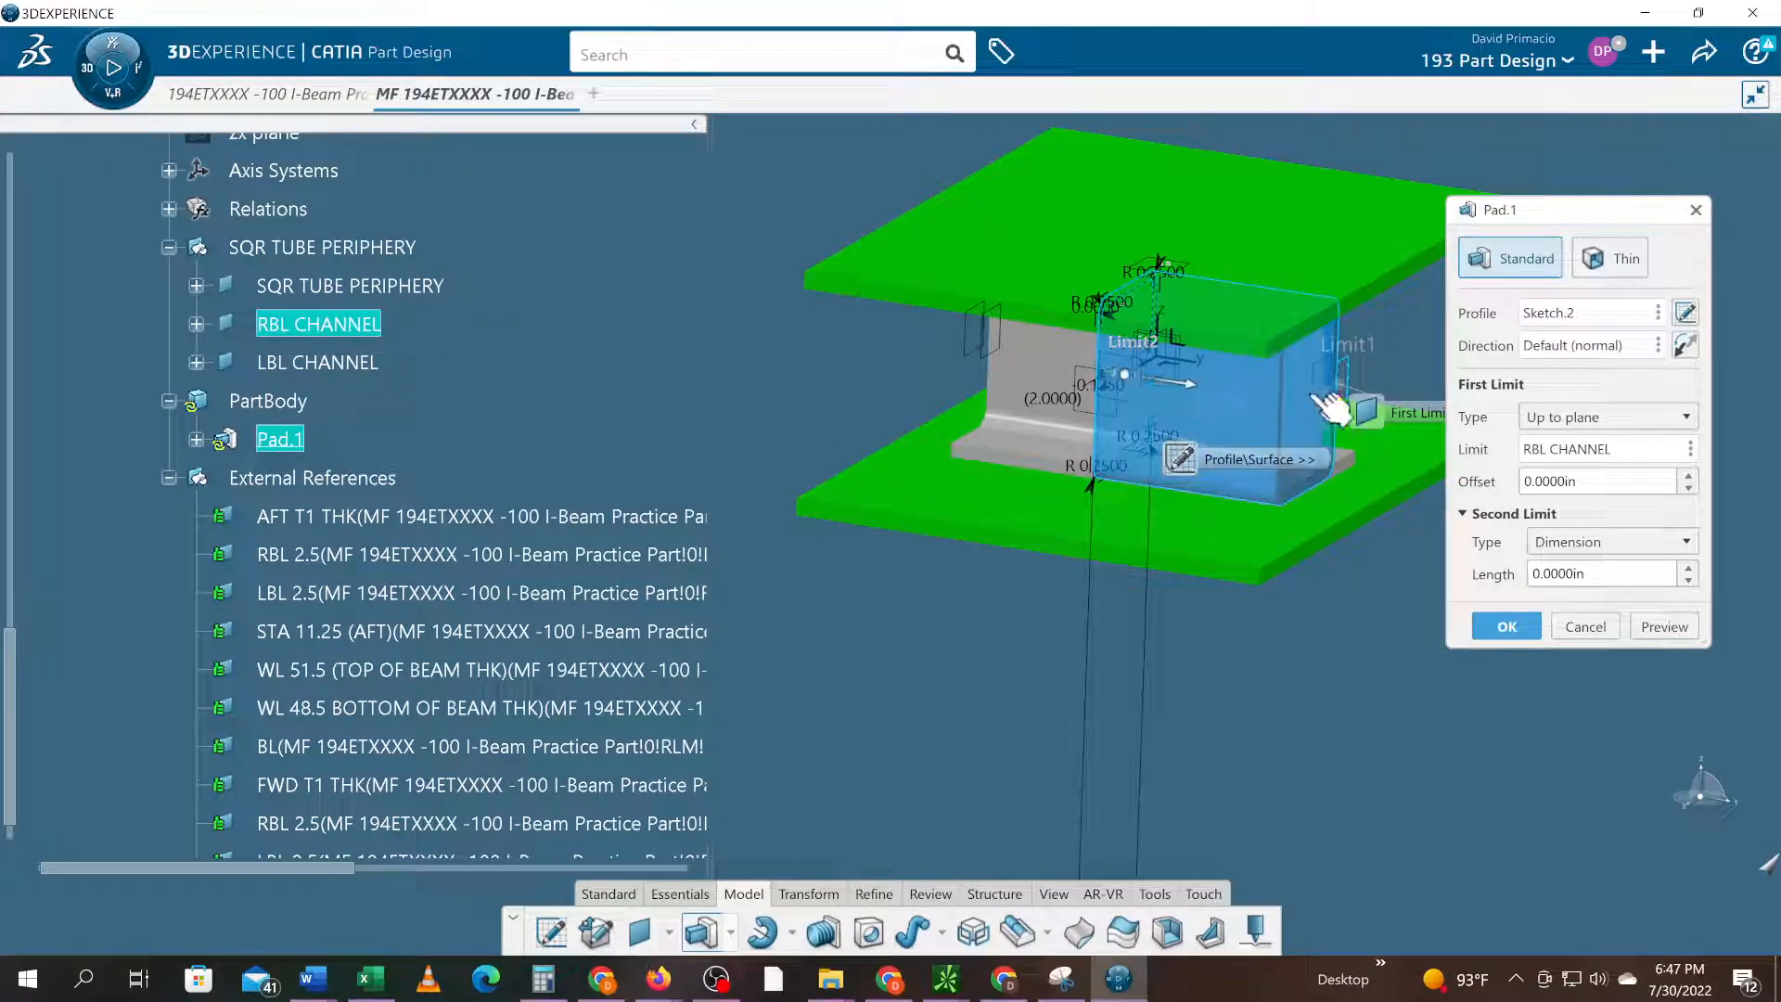
- Set the pad's second limit to Up to plane at the LBL CHANNEL plane and complete the pad
click(1597, 547)
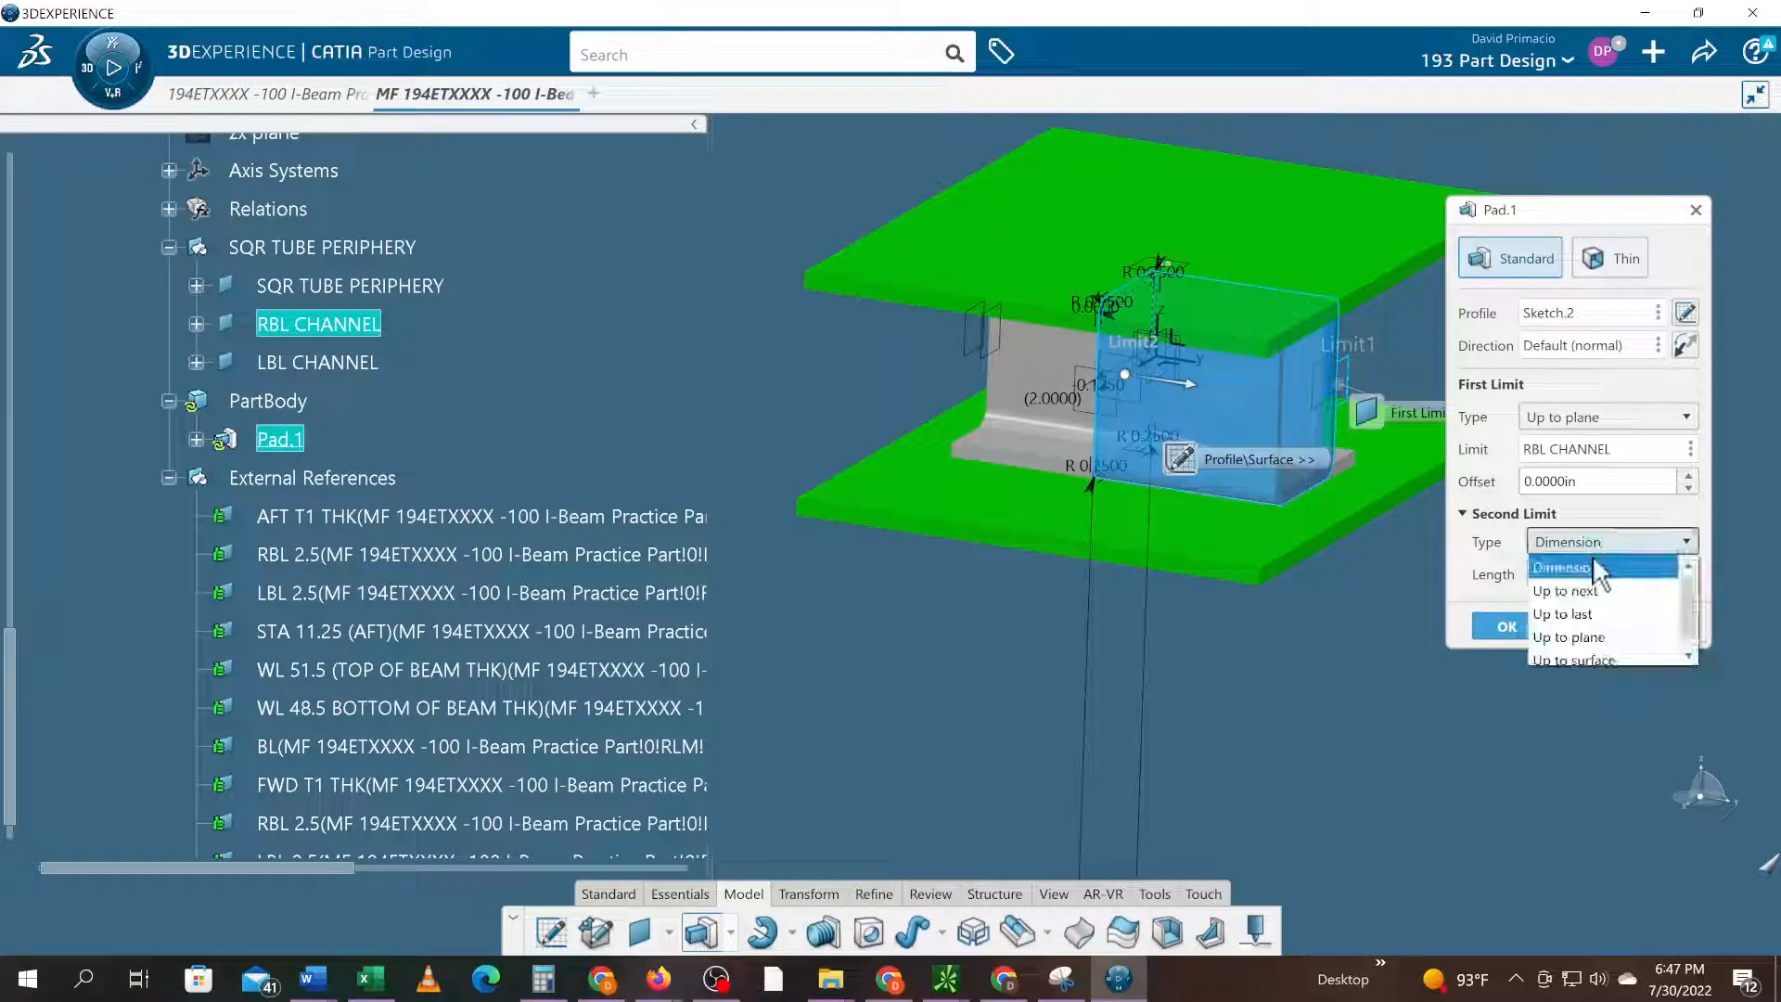
click(1572, 639)
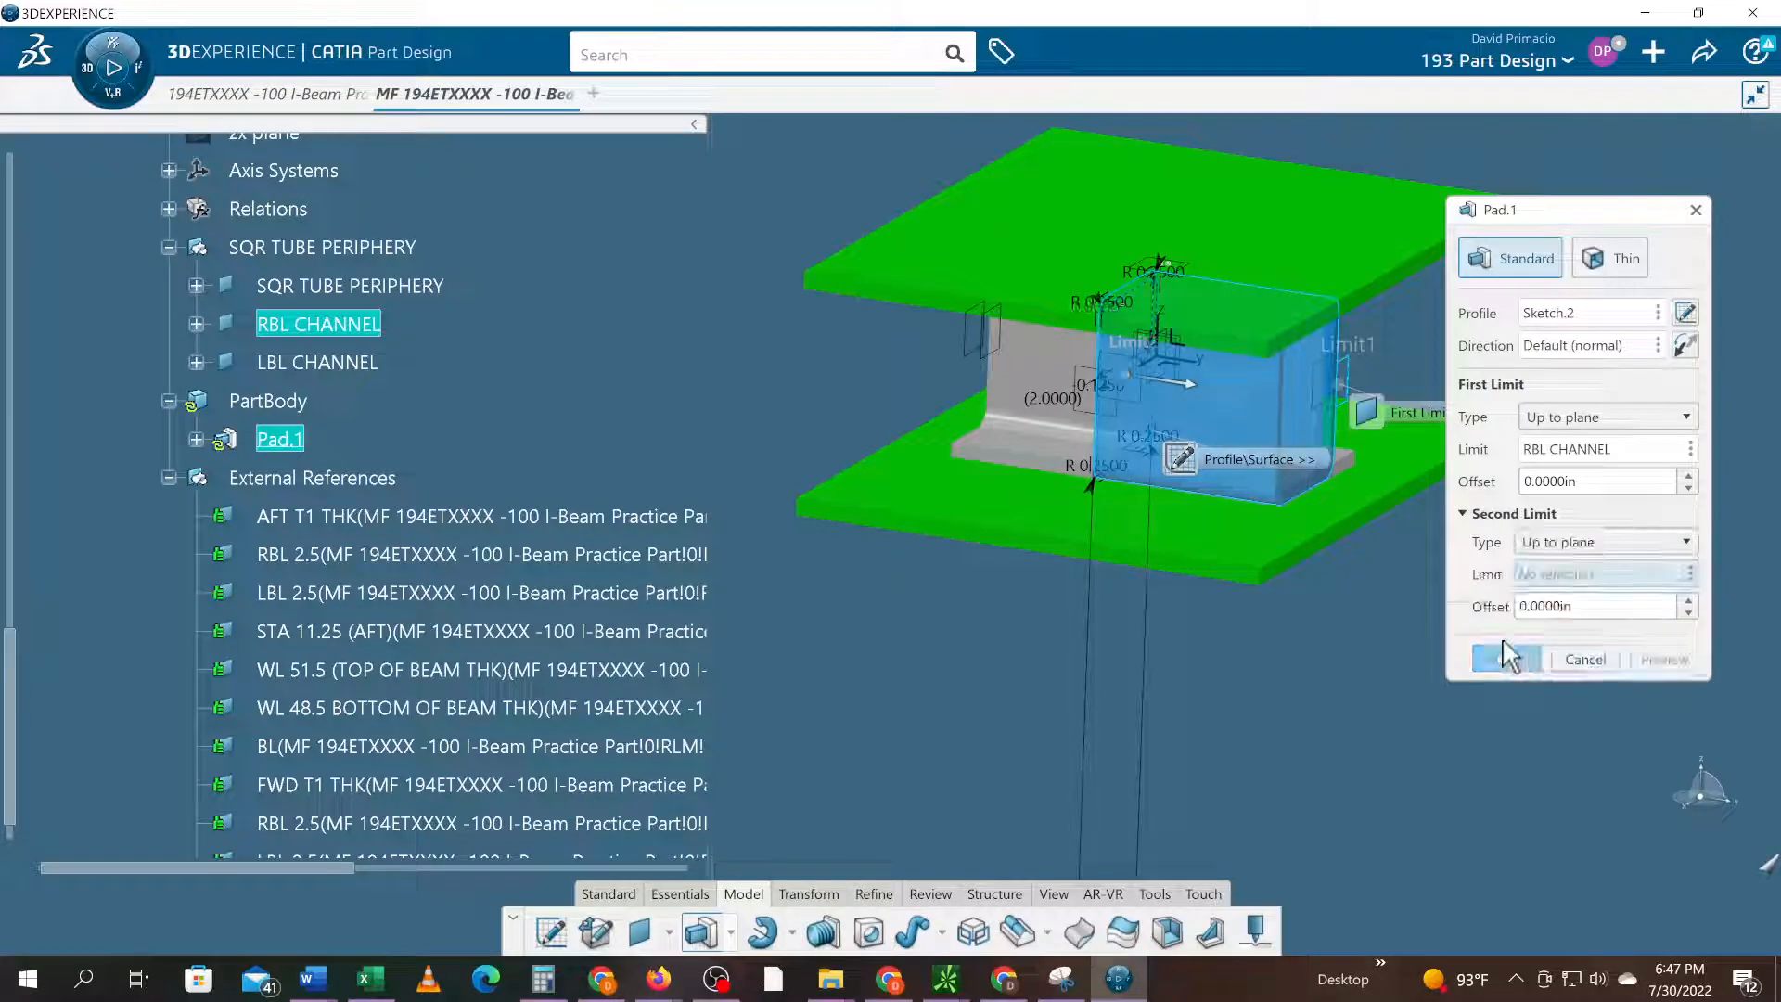
click(306, 361)
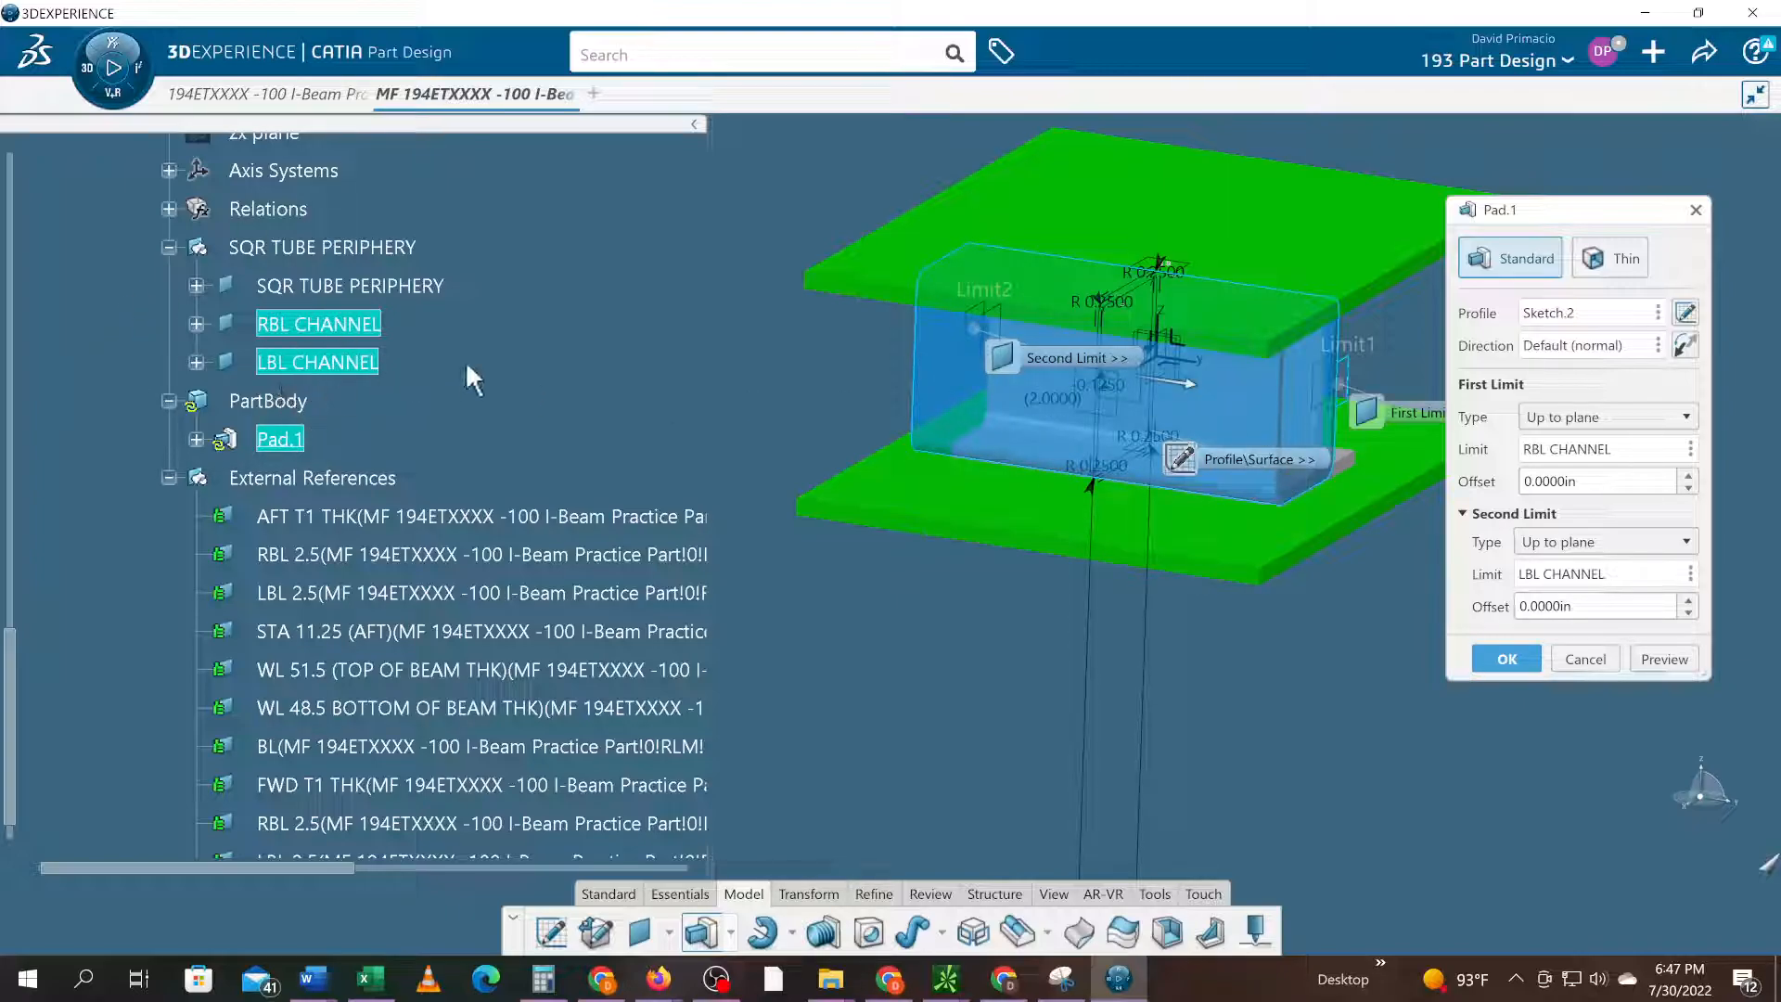
click(1498, 655)
middle_drag(1399, 604, 1072, 640)
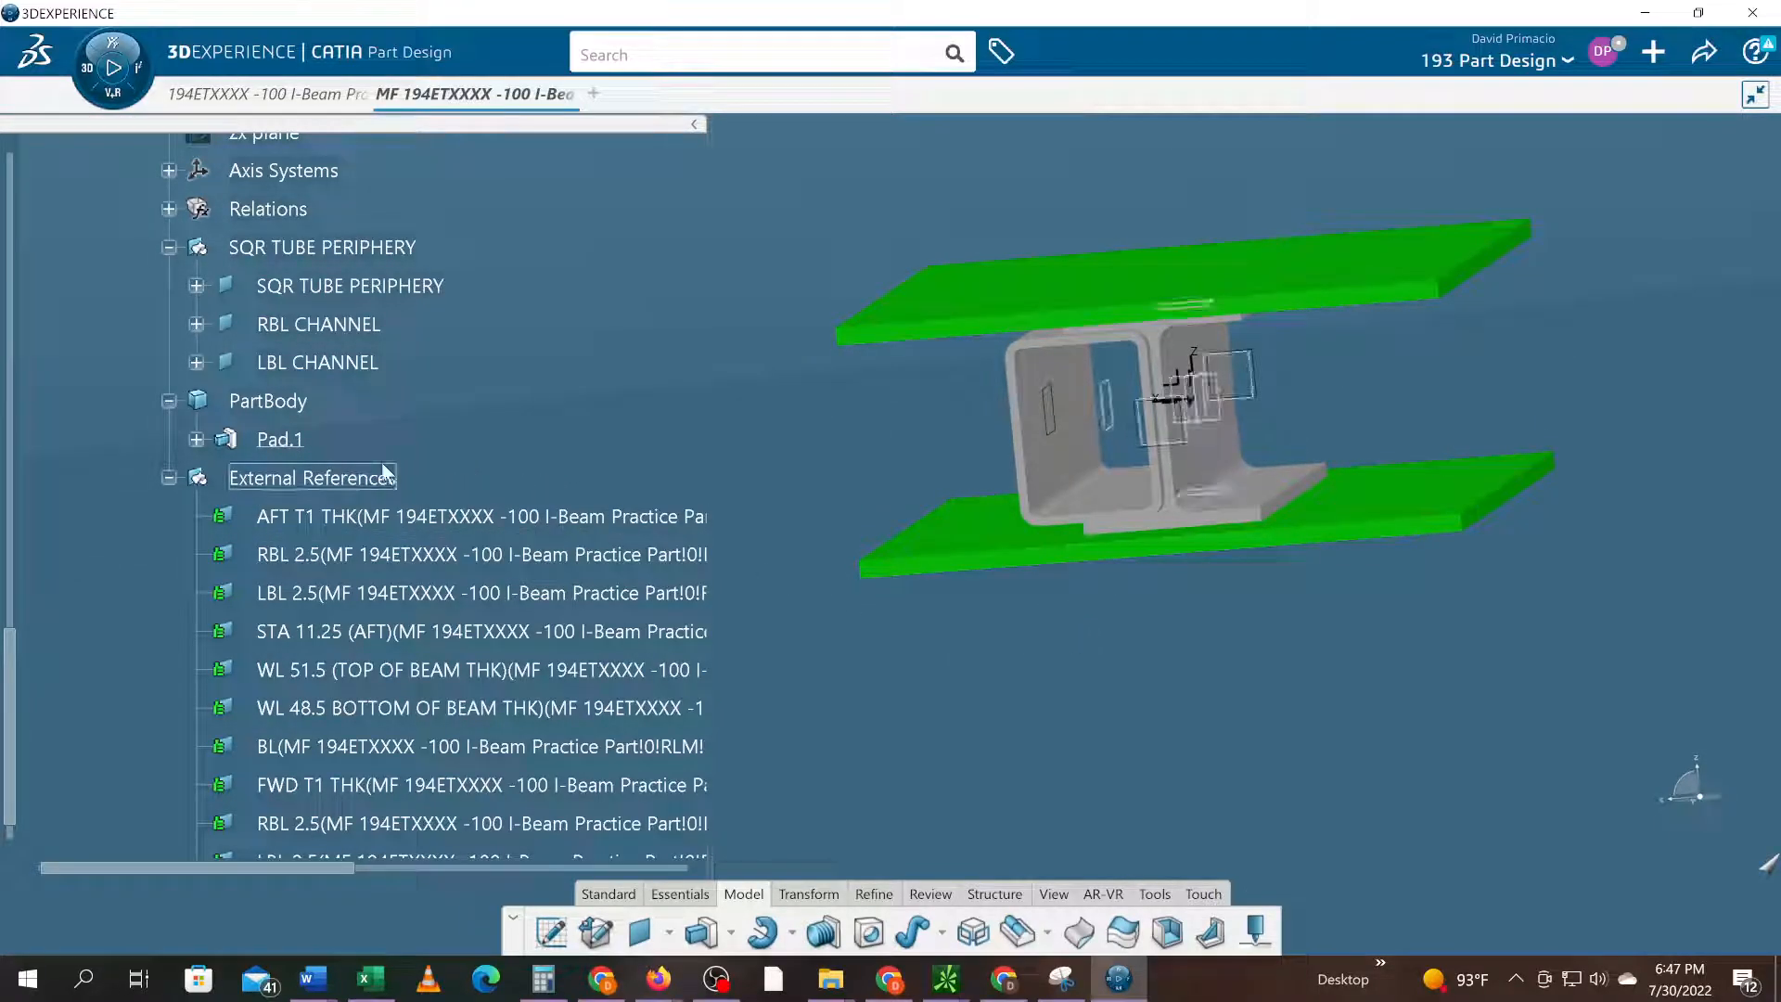
- Change the fill color of the square tube's PartBody to light red in its graphic properties
right_click(289, 419)
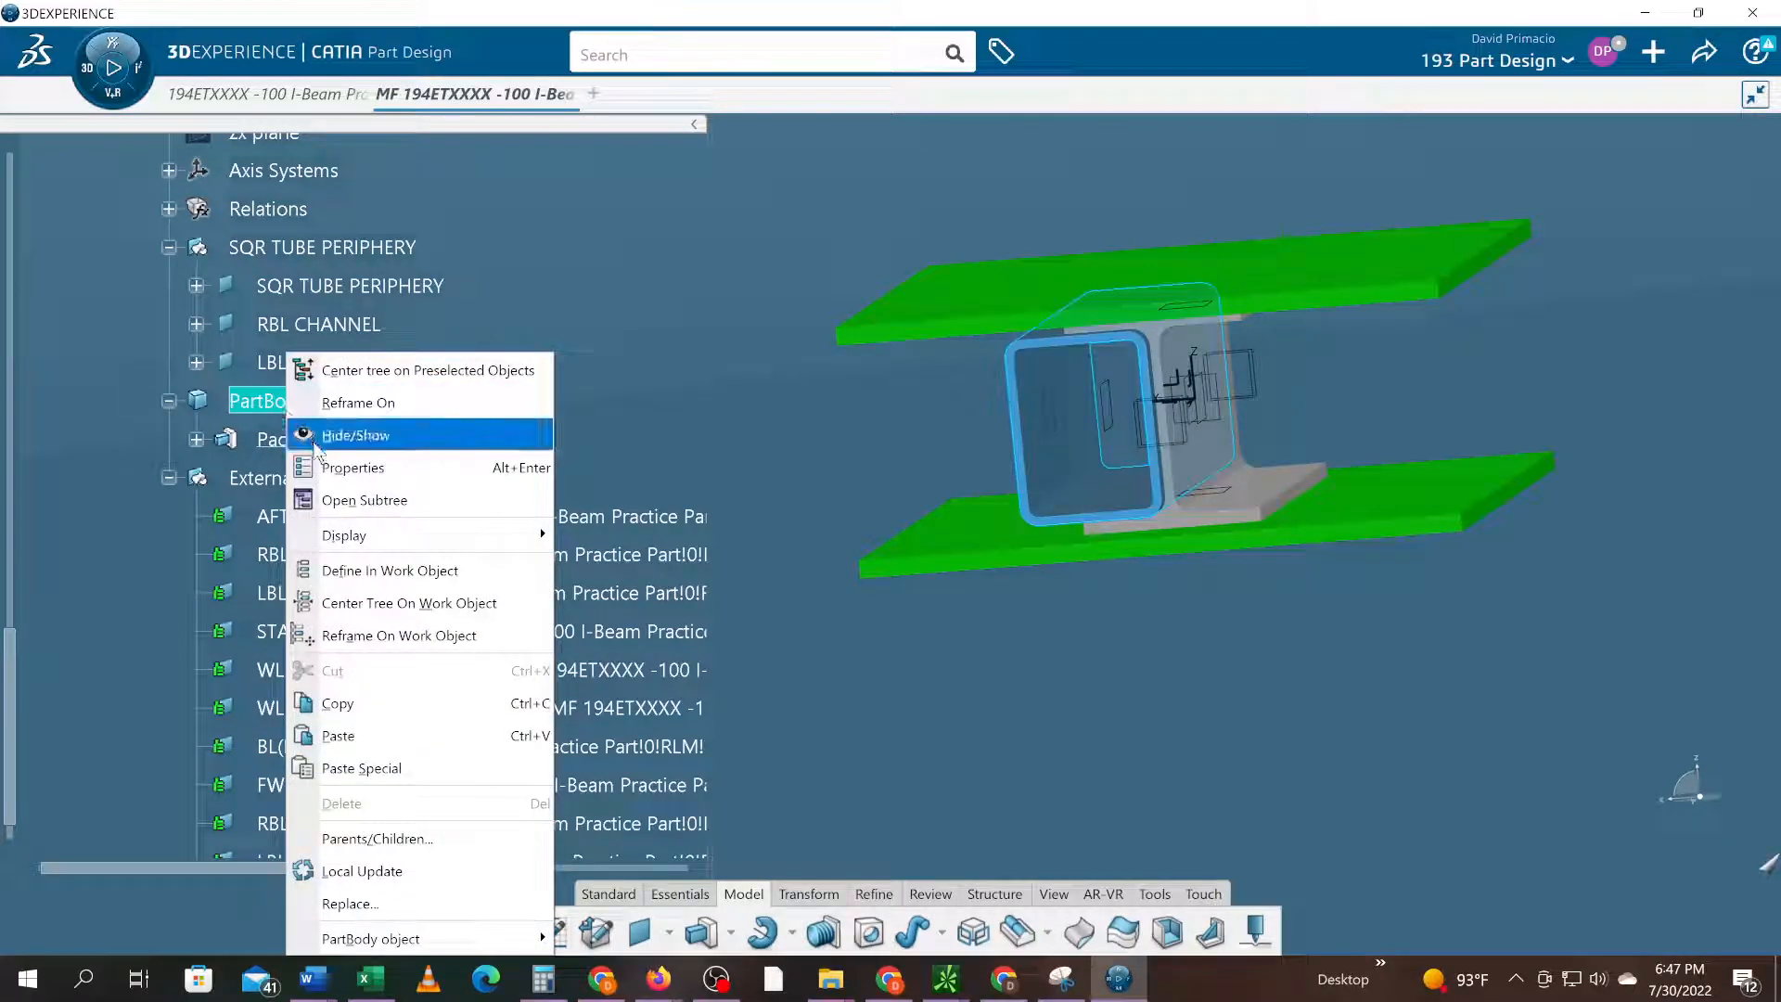
click(353, 468)
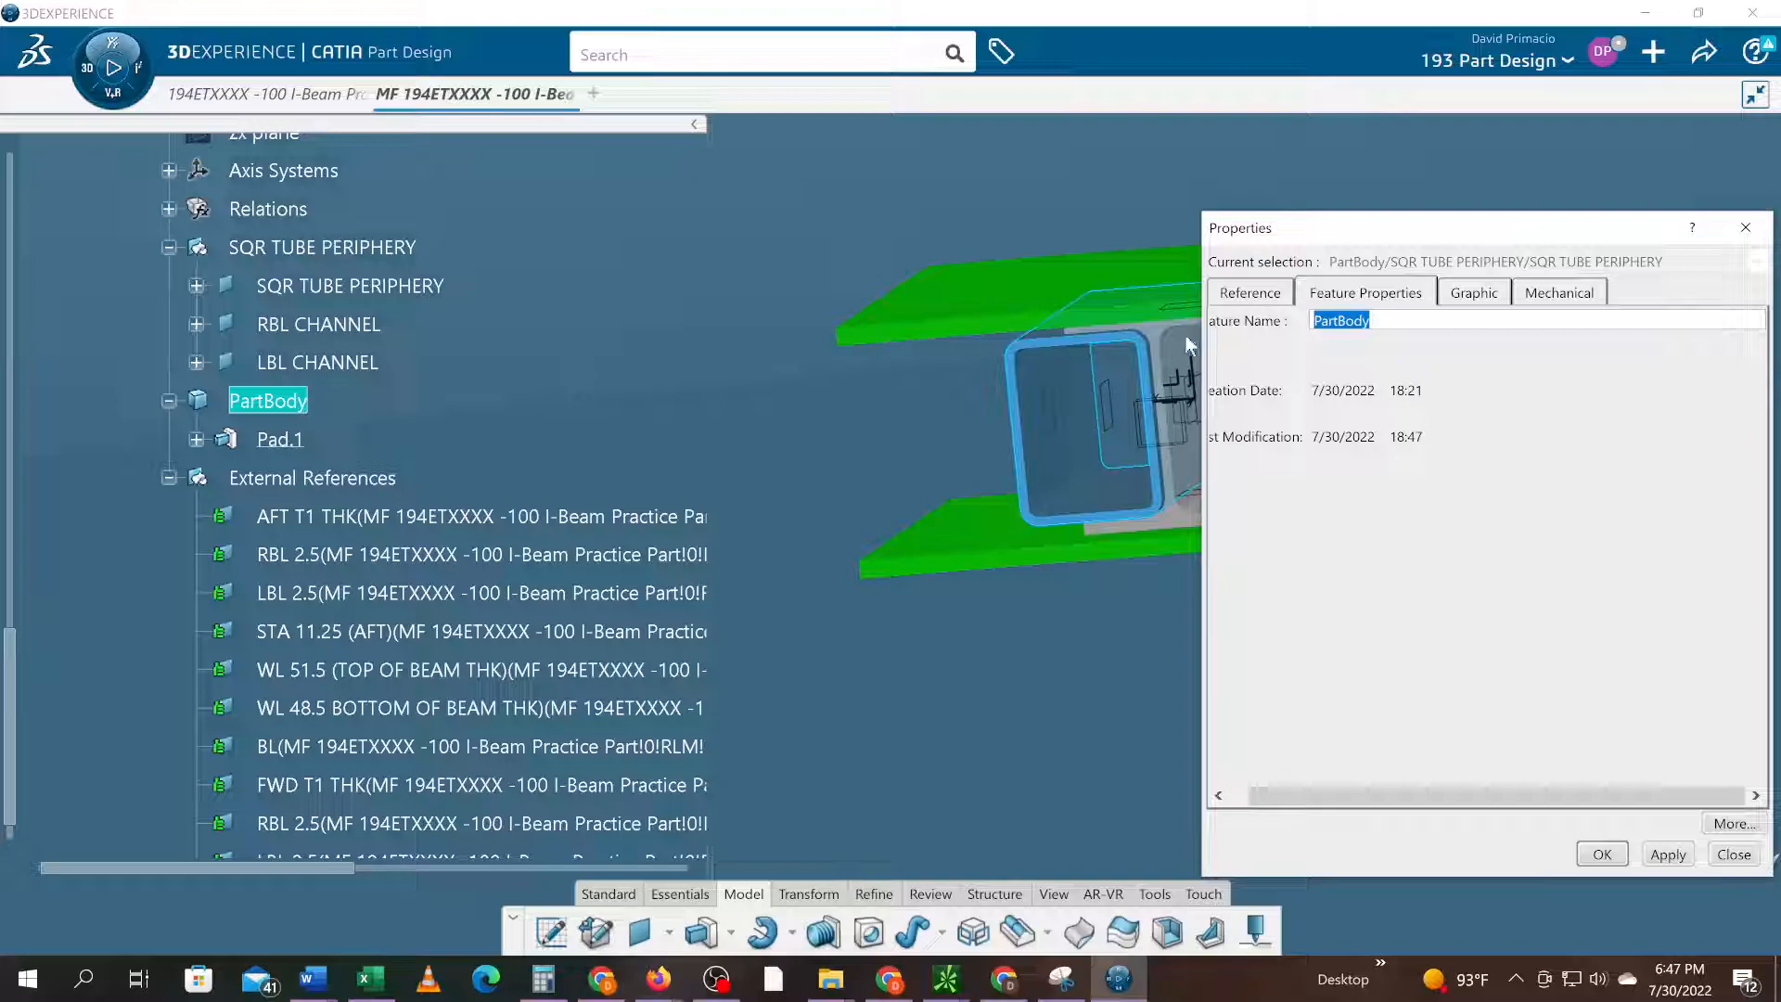
click(1454, 291)
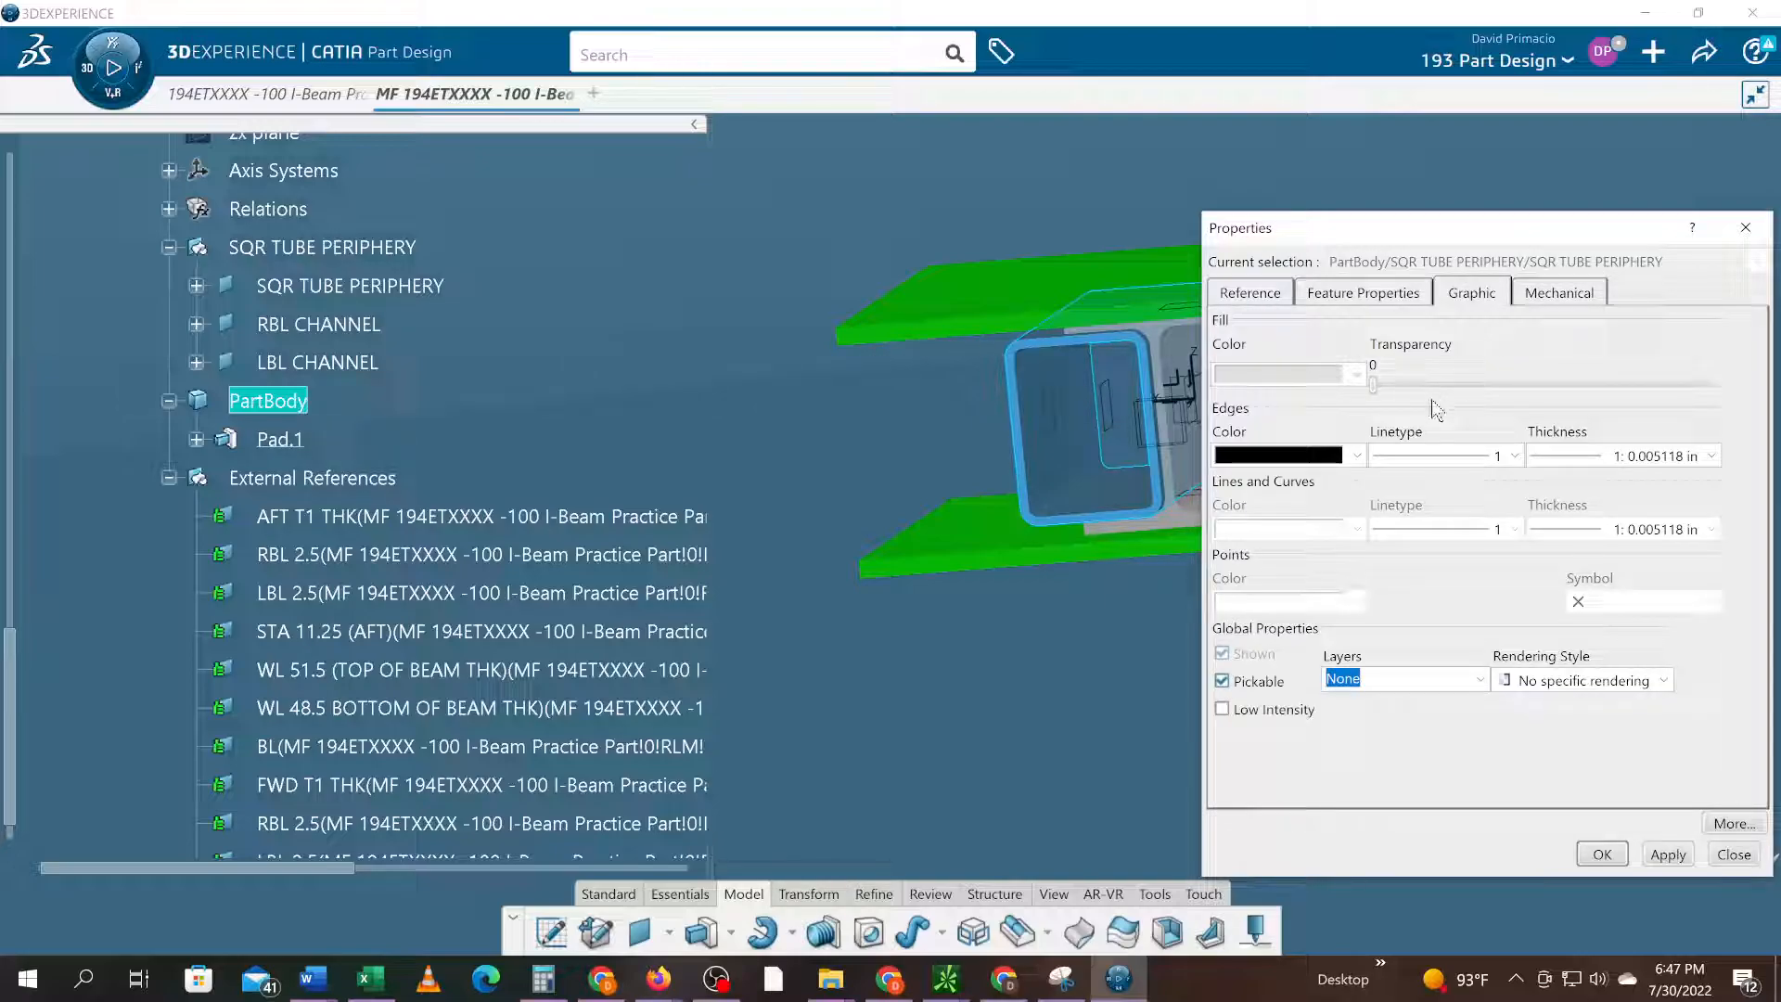
click(1356, 374)
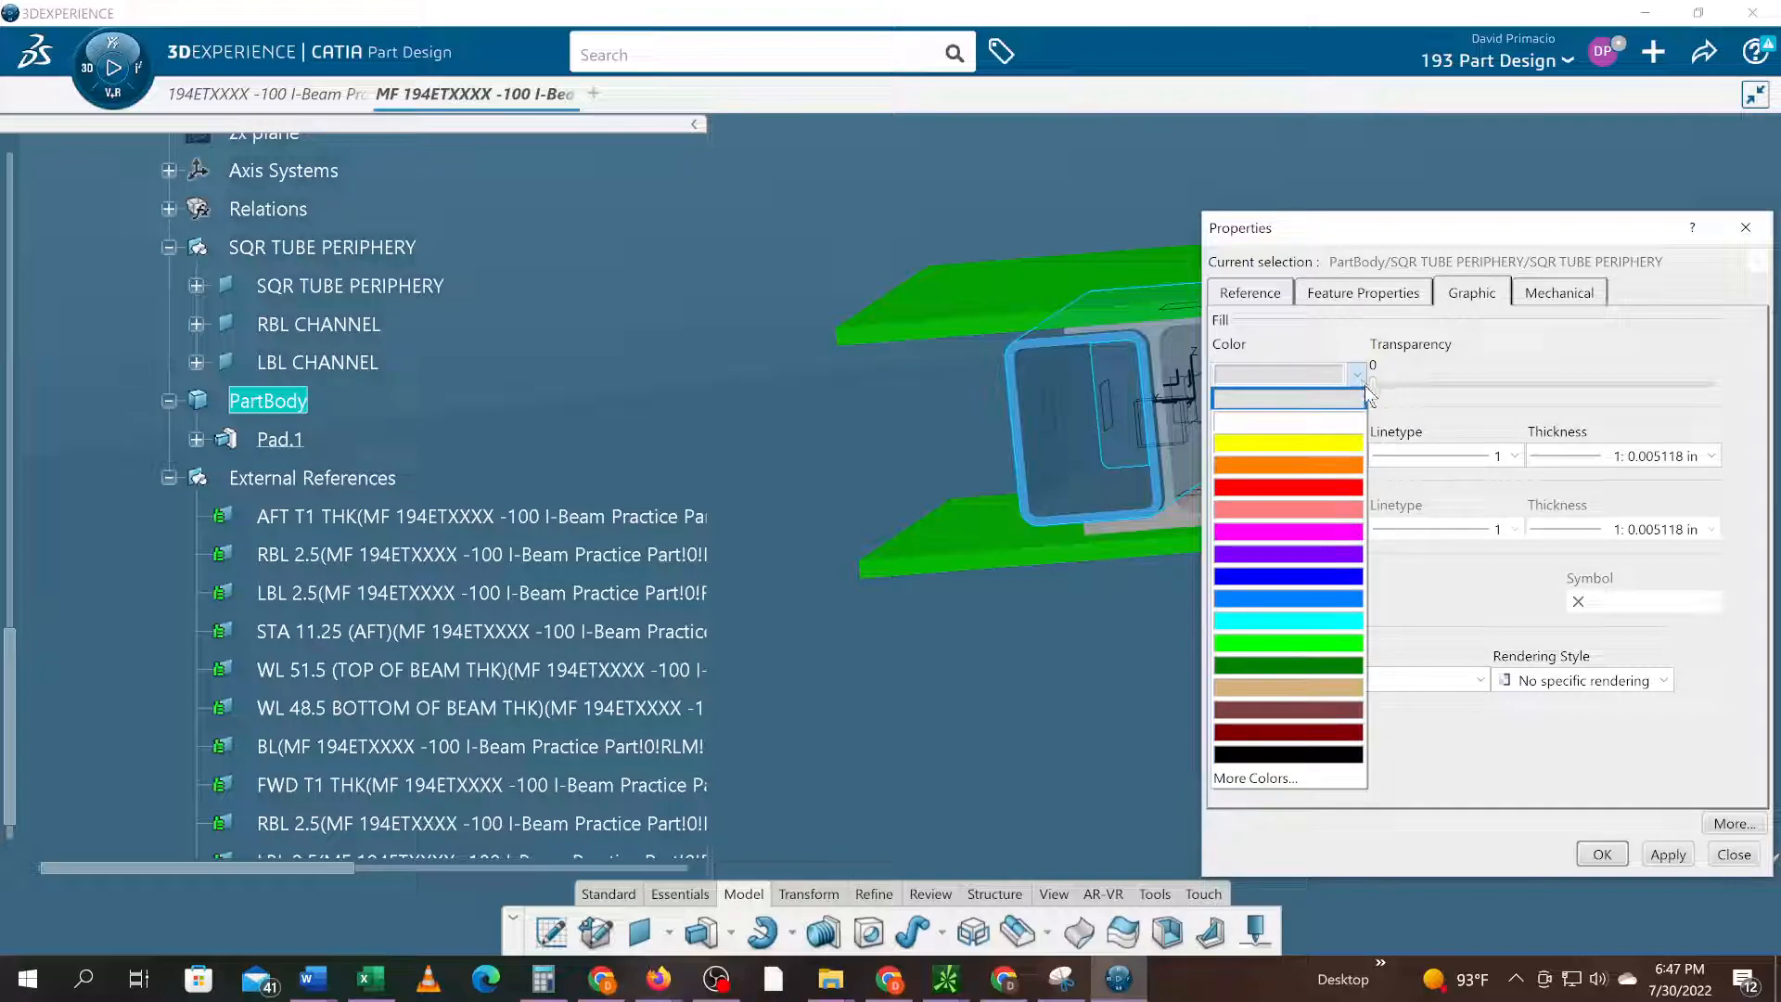
click(1317, 507)
click(1665, 847)
click(1602, 854)
click(1226, 737)
middle_drag(1142, 716, 1197, 651)
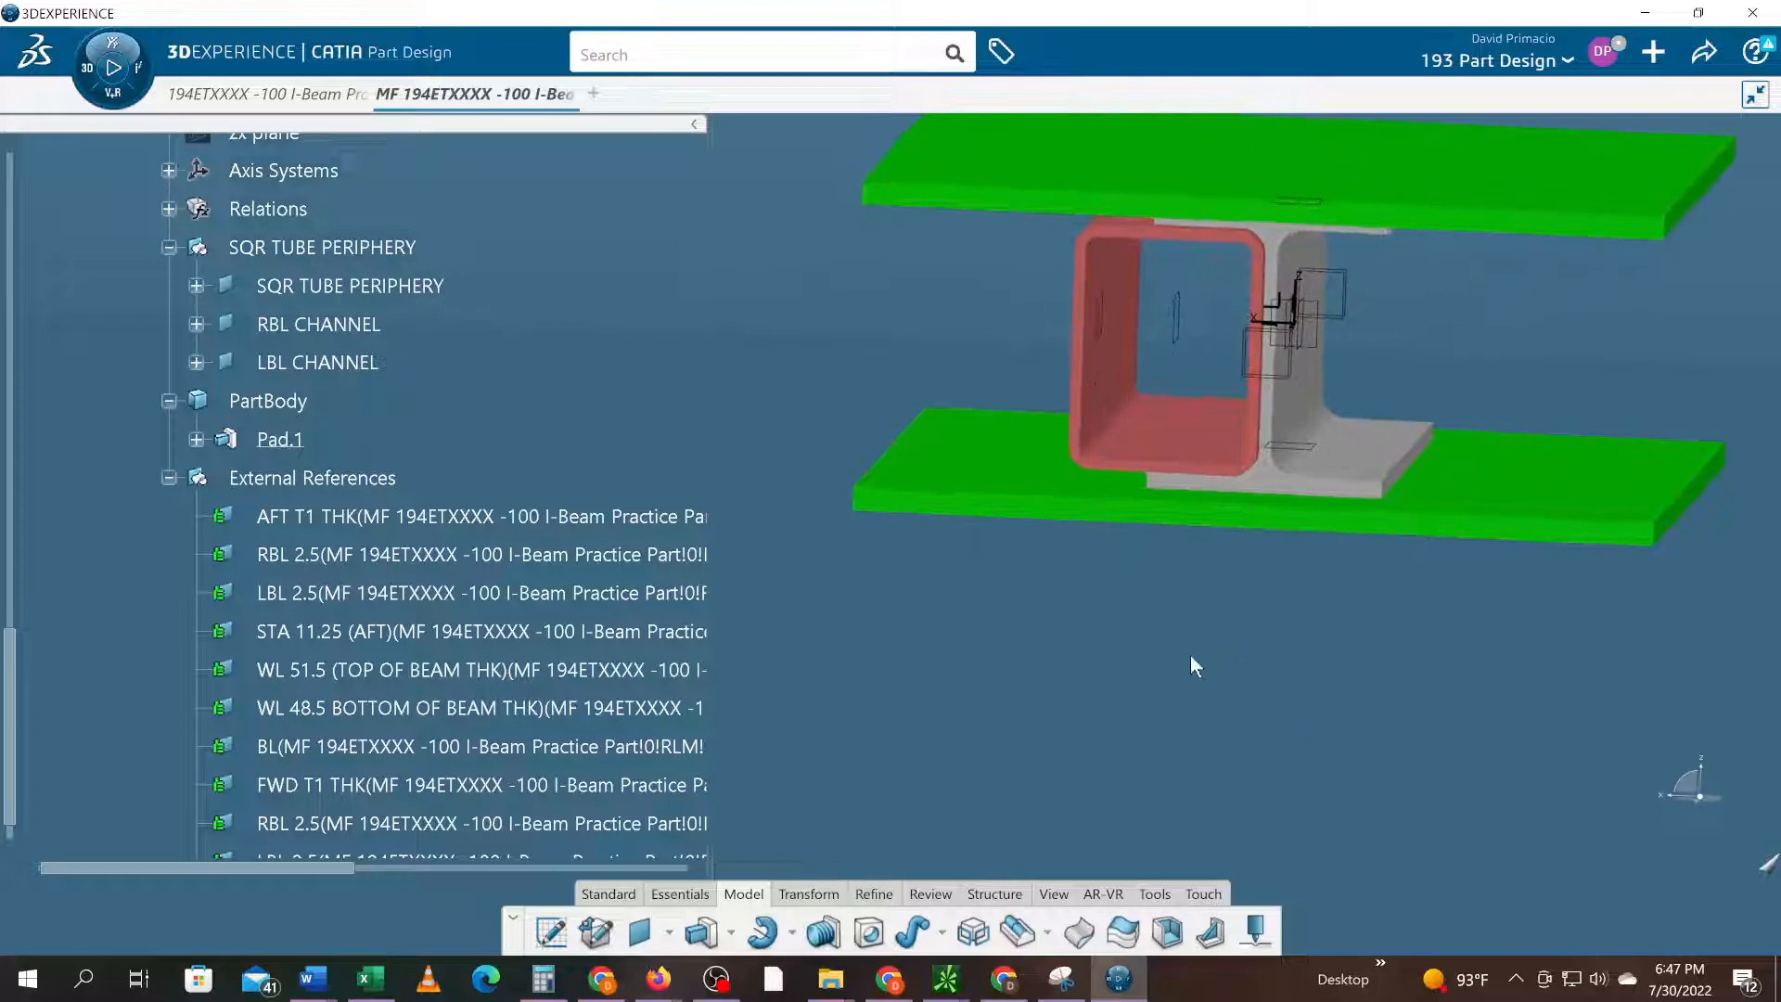
- Collapse the AFT SQR TUBE part, the RLM part and the MF 194ETXXXX -103 (3) product in the tree
scroll(84, 441, up, 2)
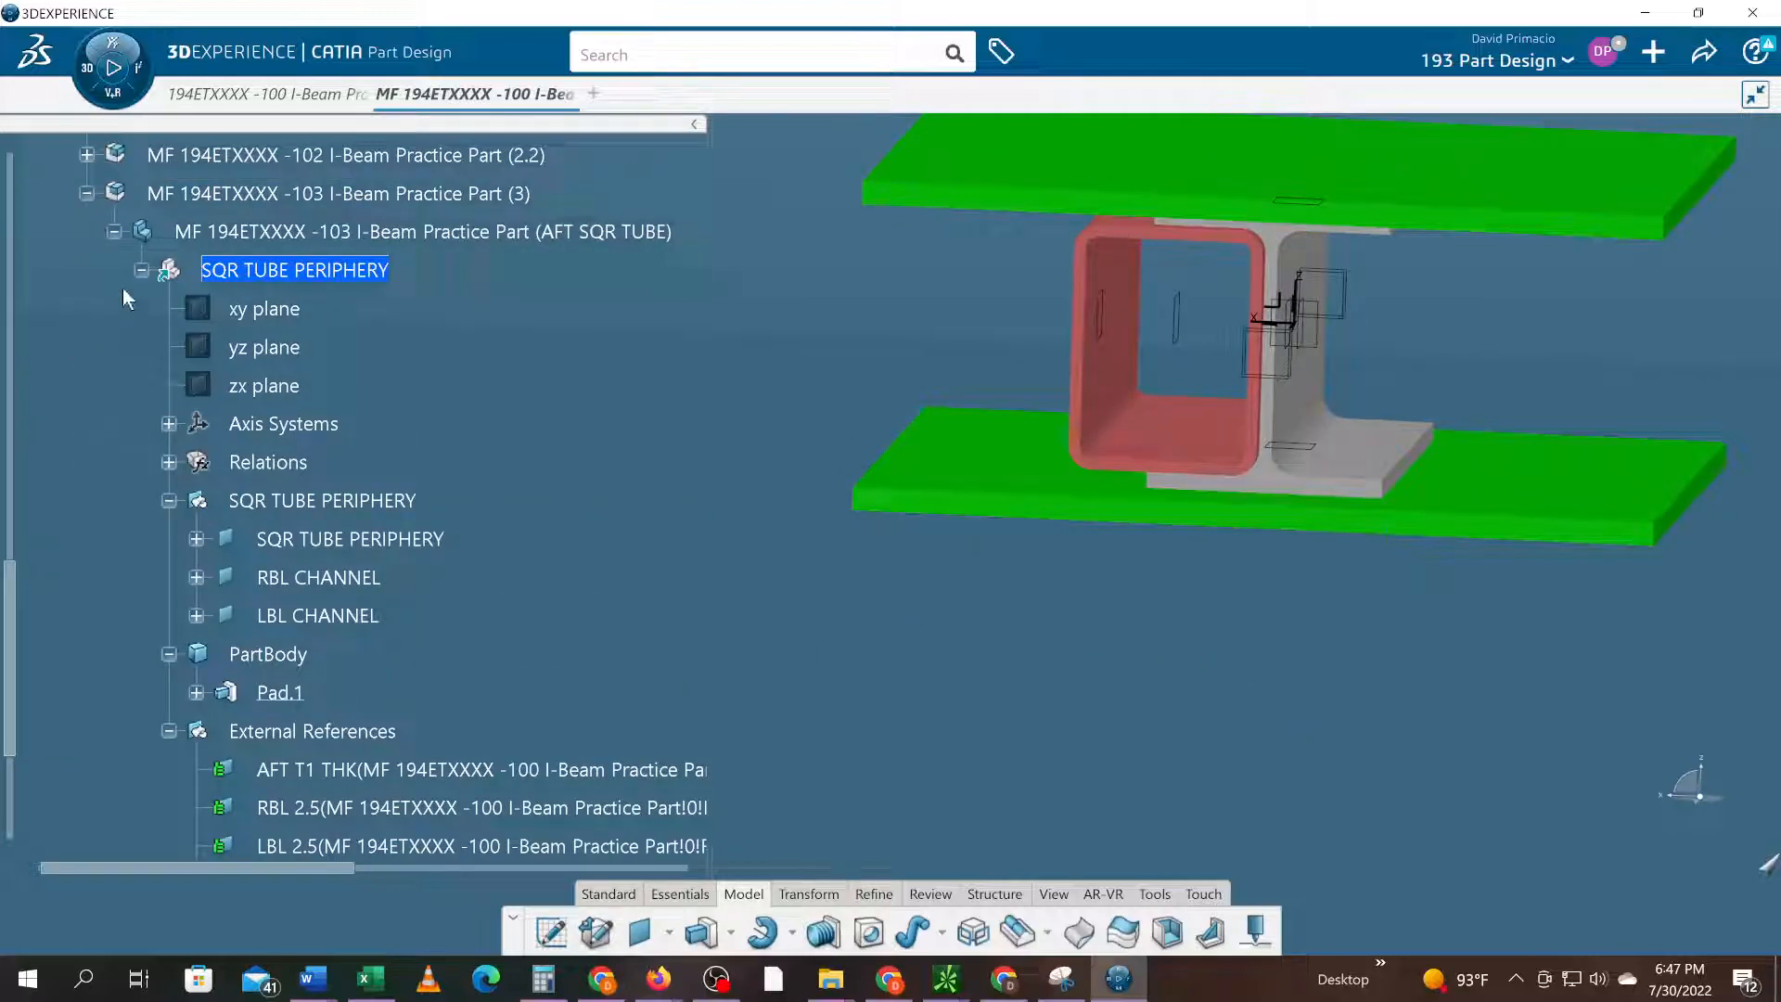
click(141, 270)
scroll(84, 325, up, 2)
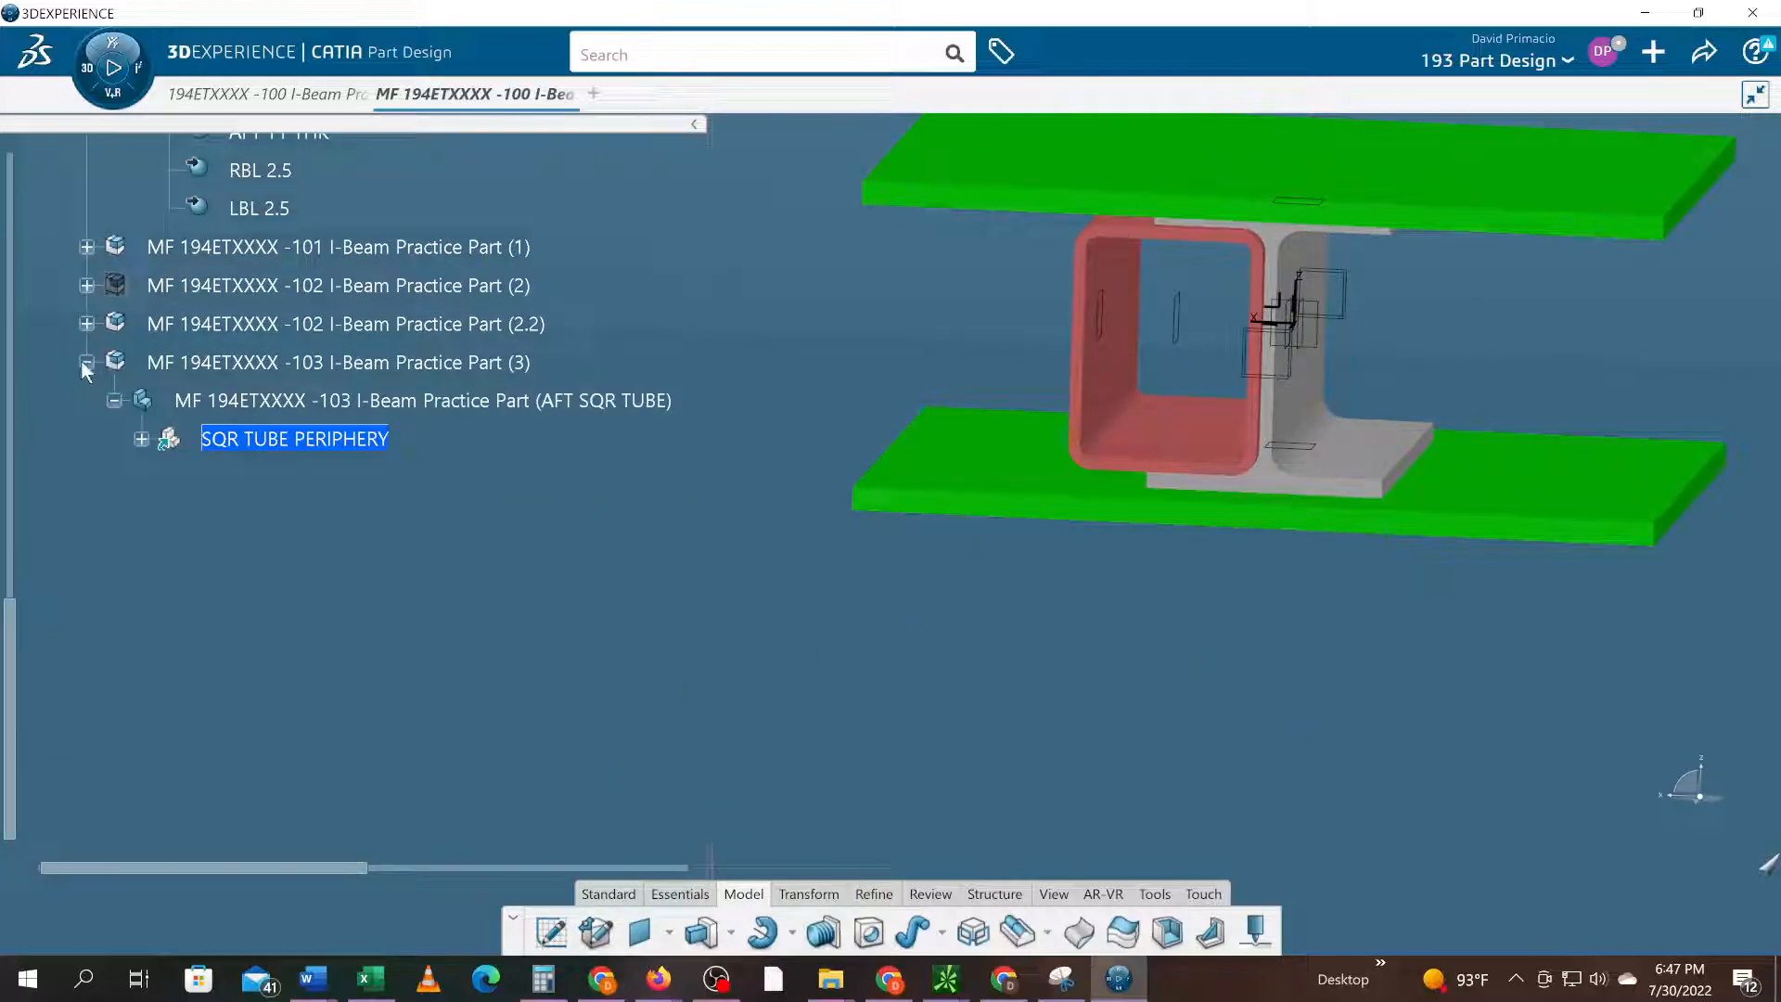
click(114, 401)
scroll(28, 442, up, 8)
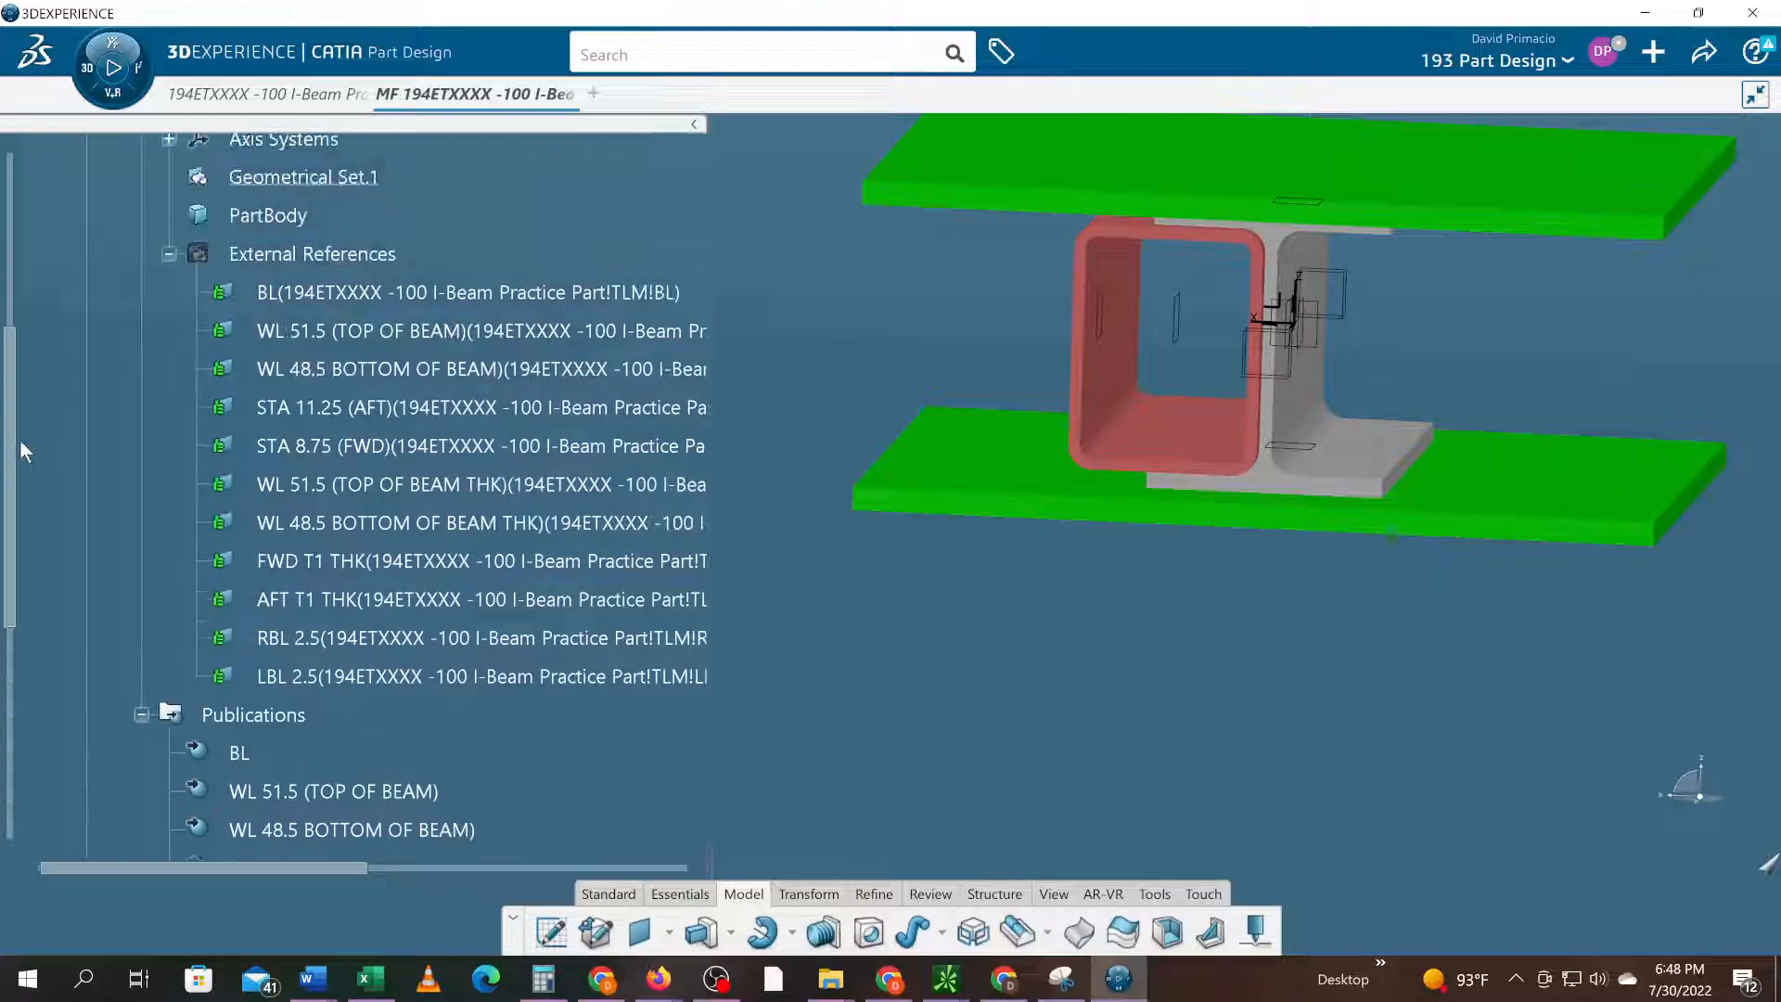
scroll(21, 444, up, 2)
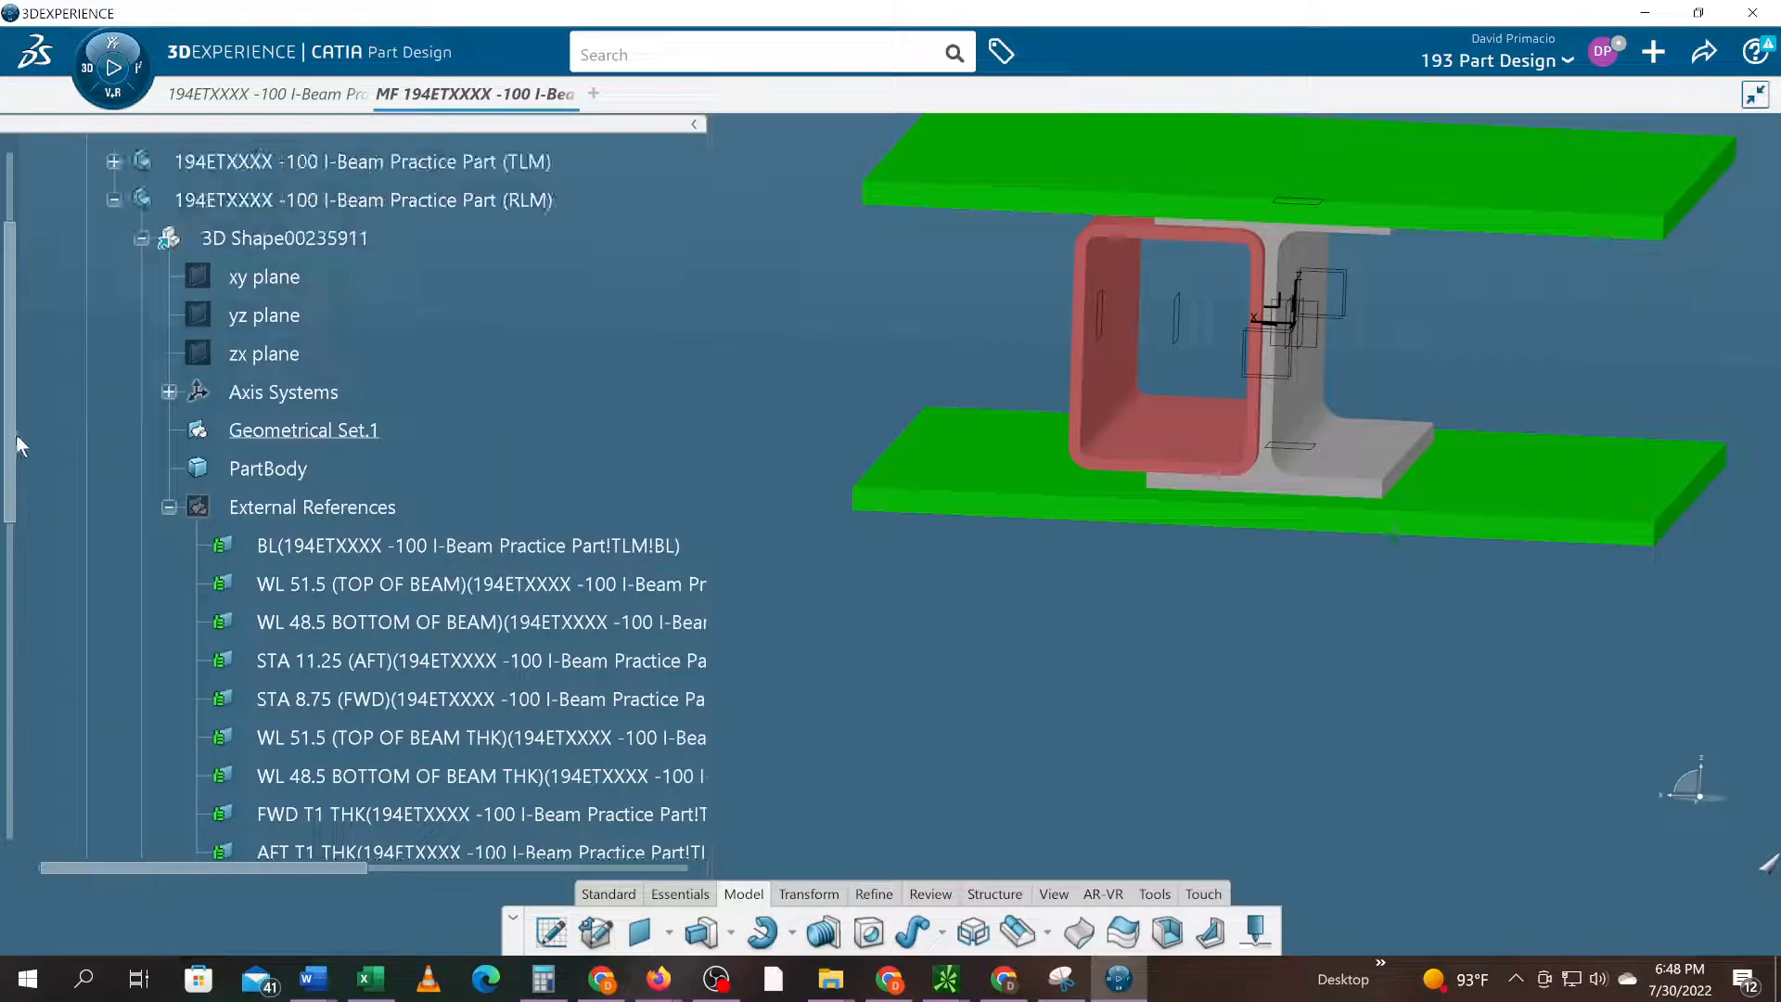
click(112, 200)
scroll(9, 250, up, 1)
scroll(9, 250, up, 2)
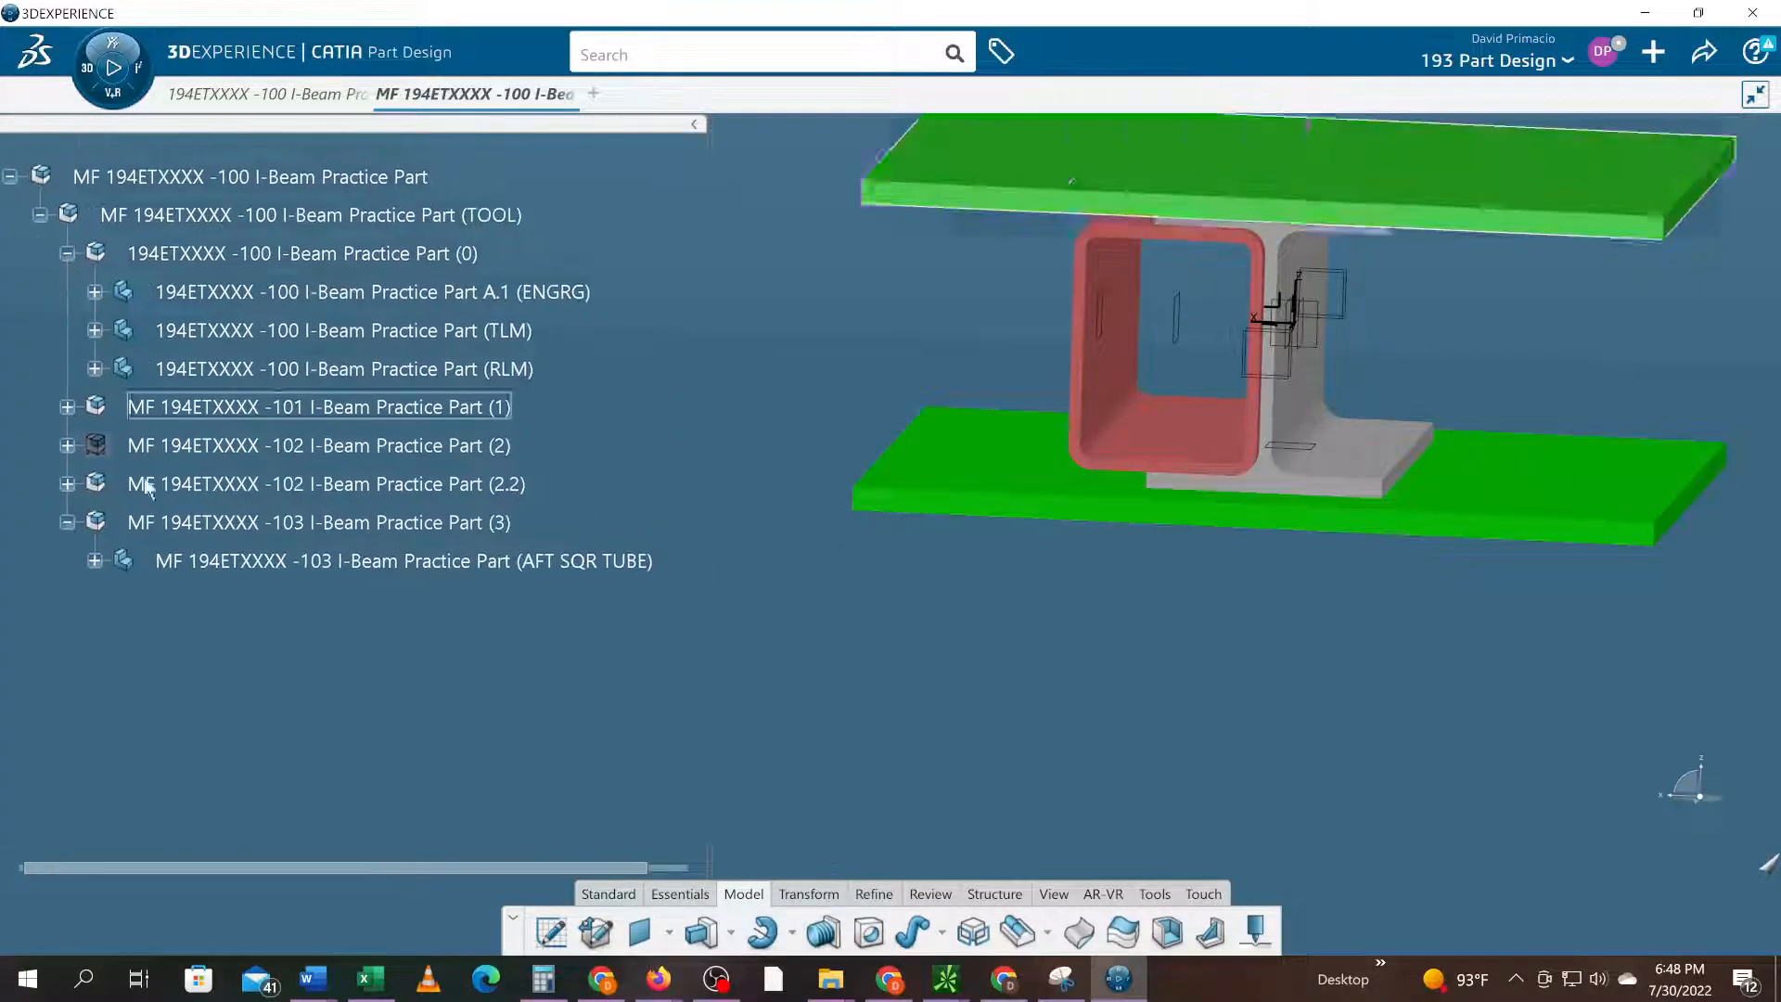
click(66, 522)
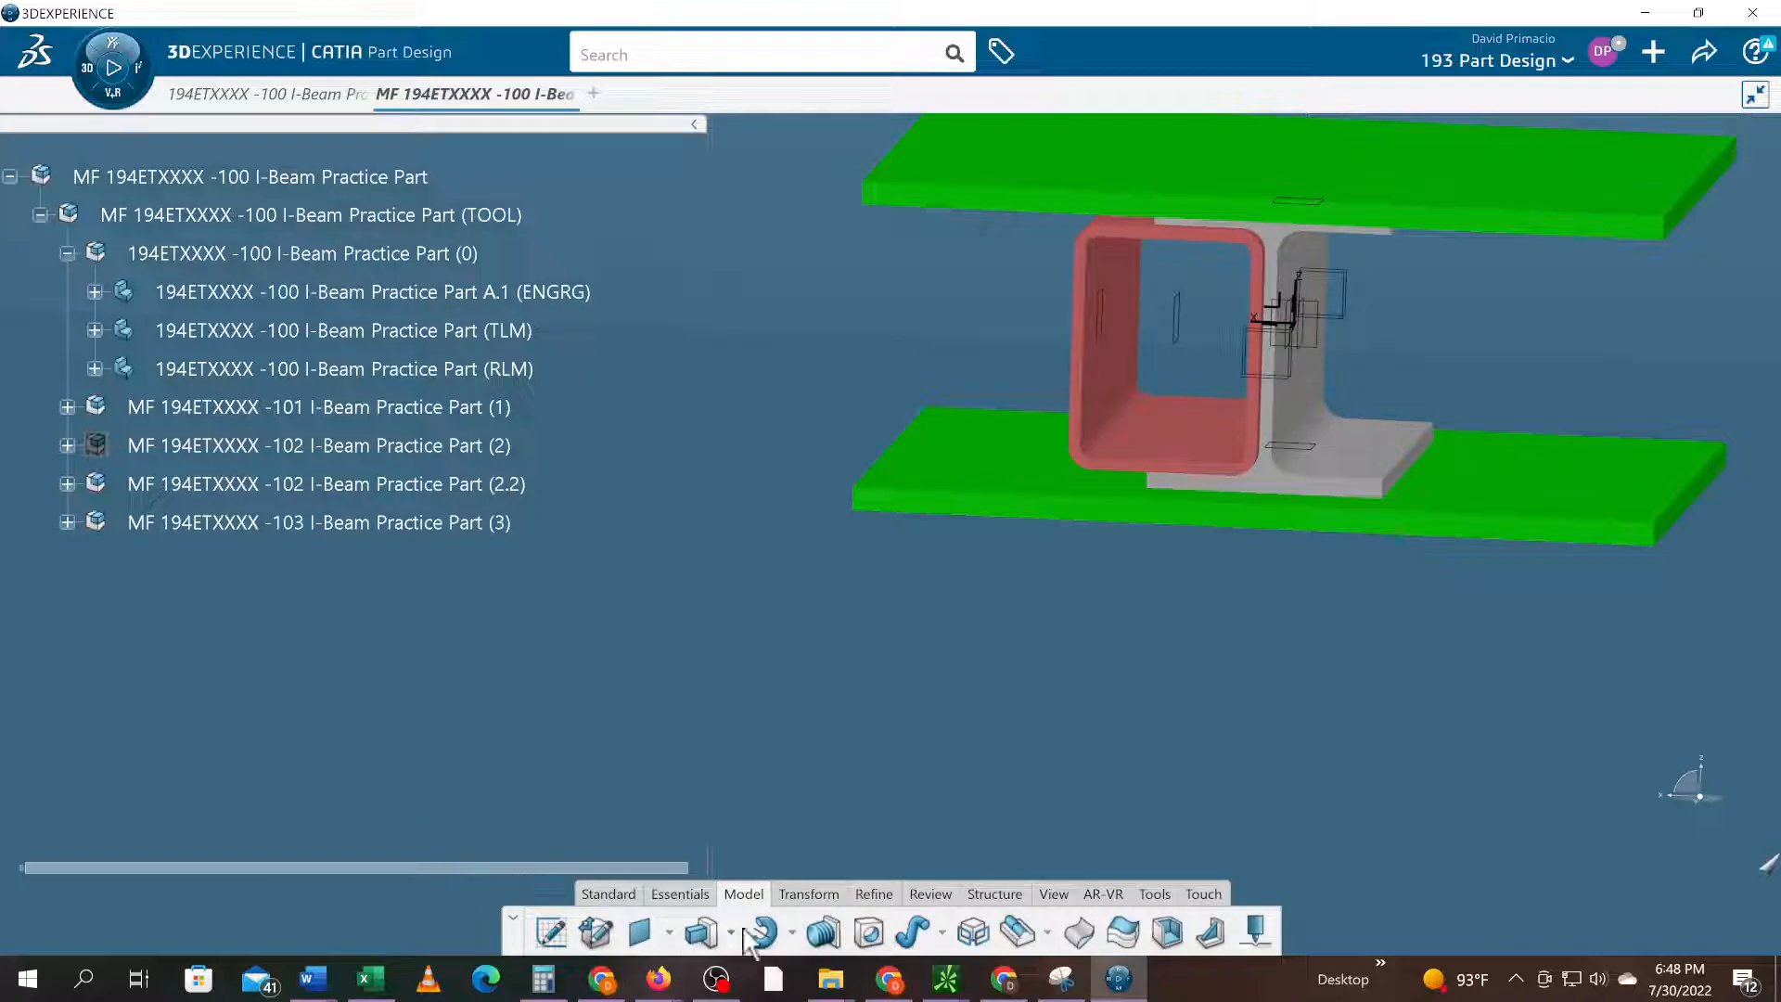
mouse_move(720, 987)
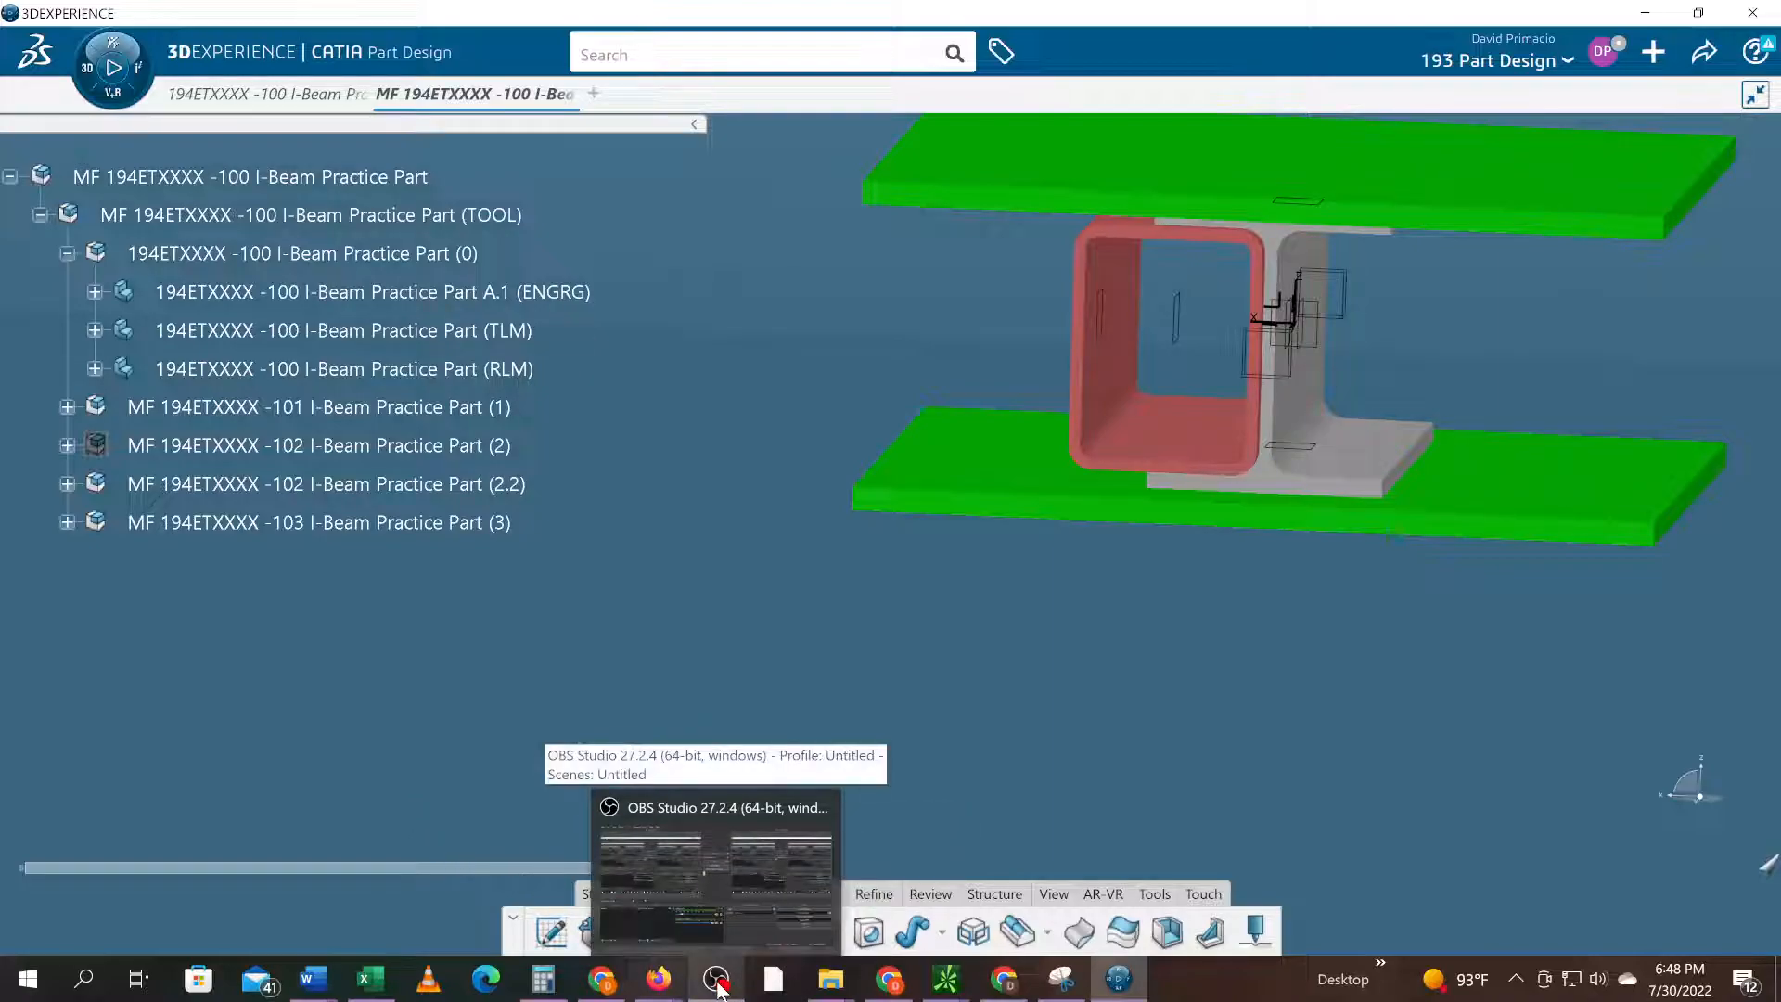
click(720, 987)
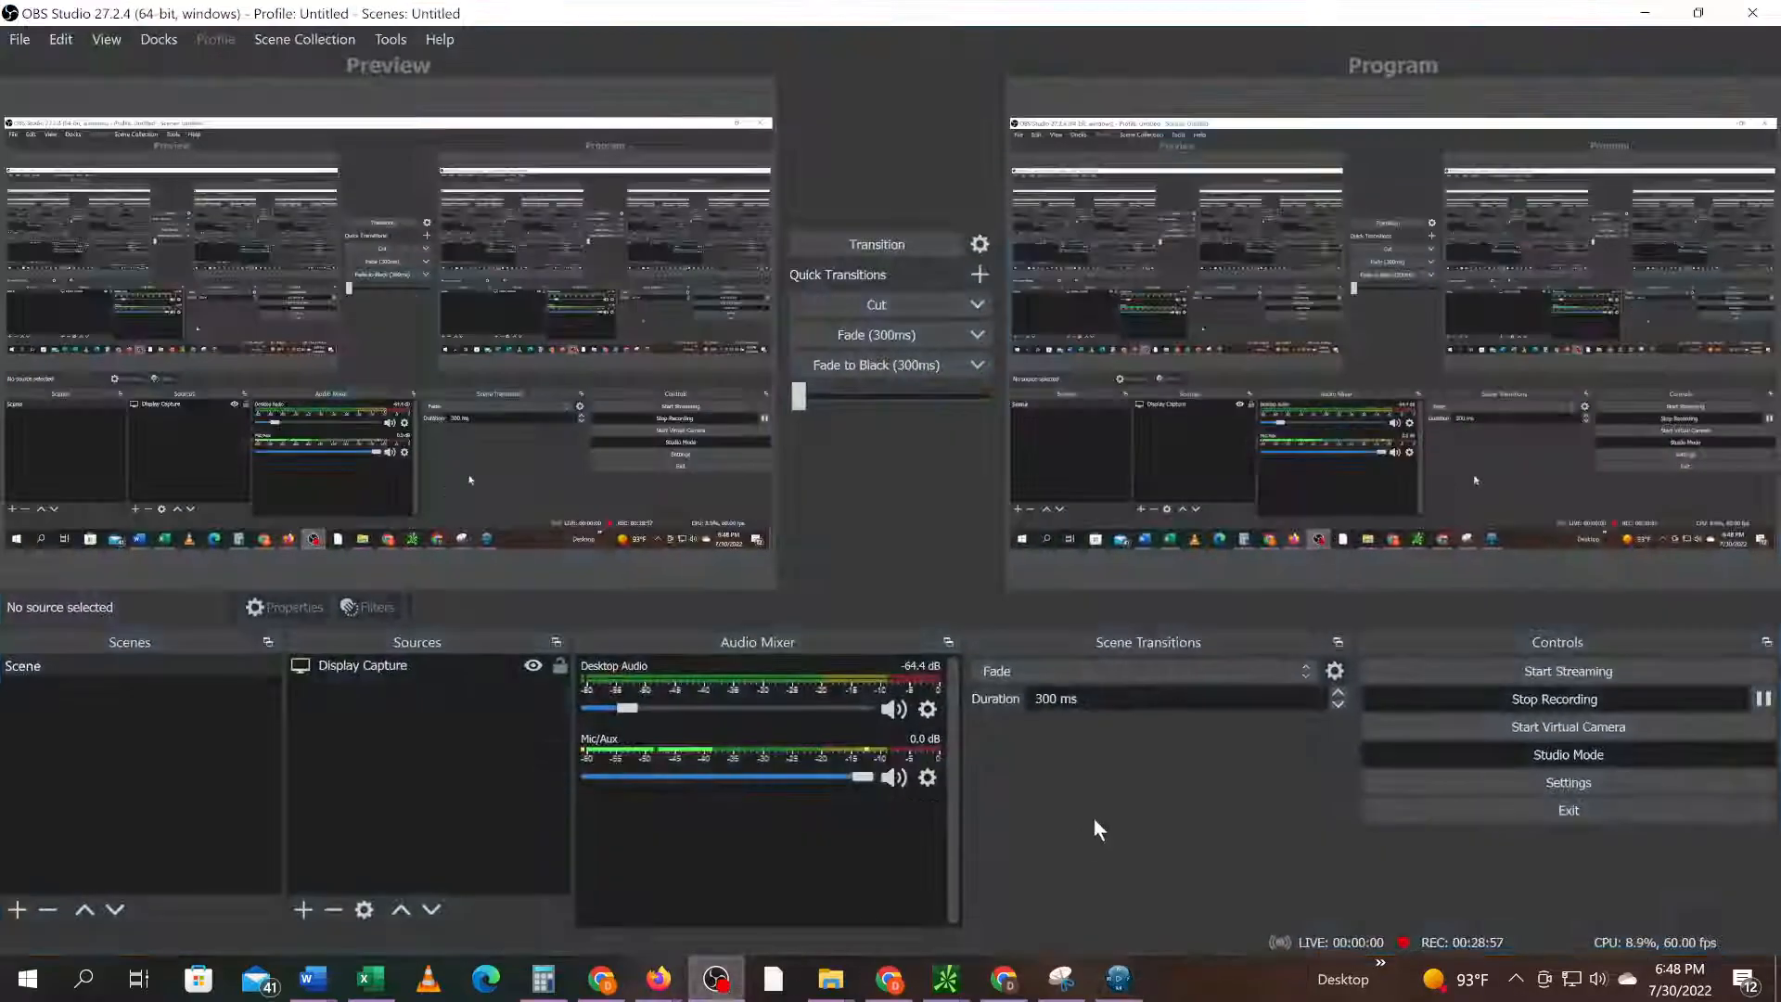